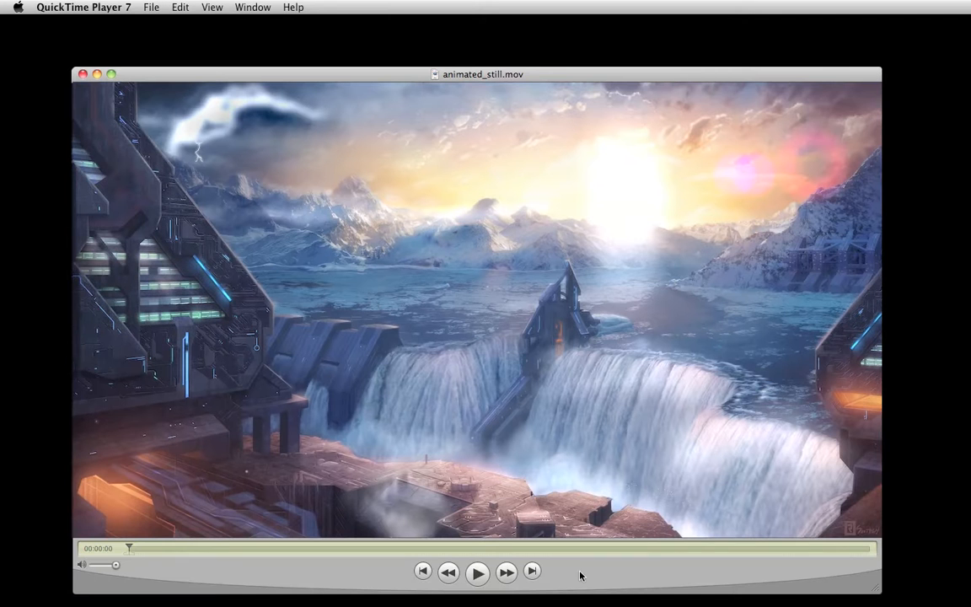
Step: Play the animated_still.mov movie, and minimize both the movie and the original still image
{"action": "left_click", "coordinate": [483, 572]}
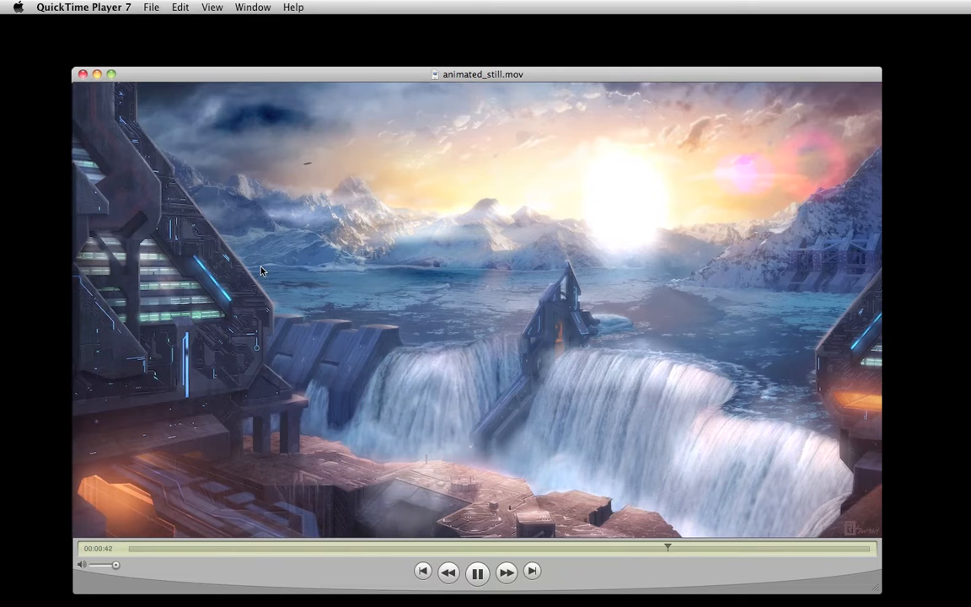
{"action": "left_click", "coordinate": [96, 75]}
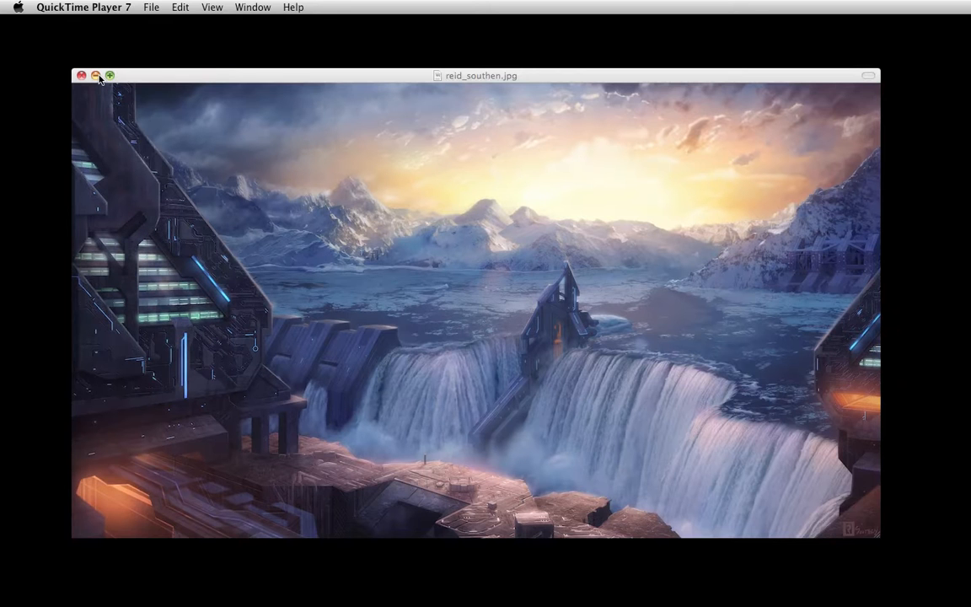
{"action": "left_click", "coordinate": [96, 75]}
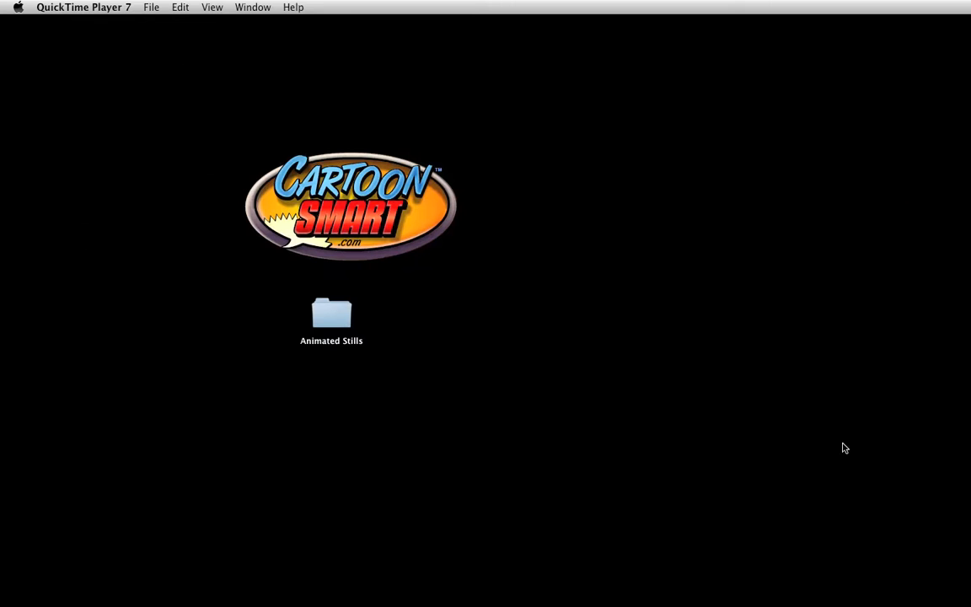
Step: Open the examples folder inside Animated Stills and select the painting's JPG file
{"action": "left_click", "coordinate": [346, 312]}
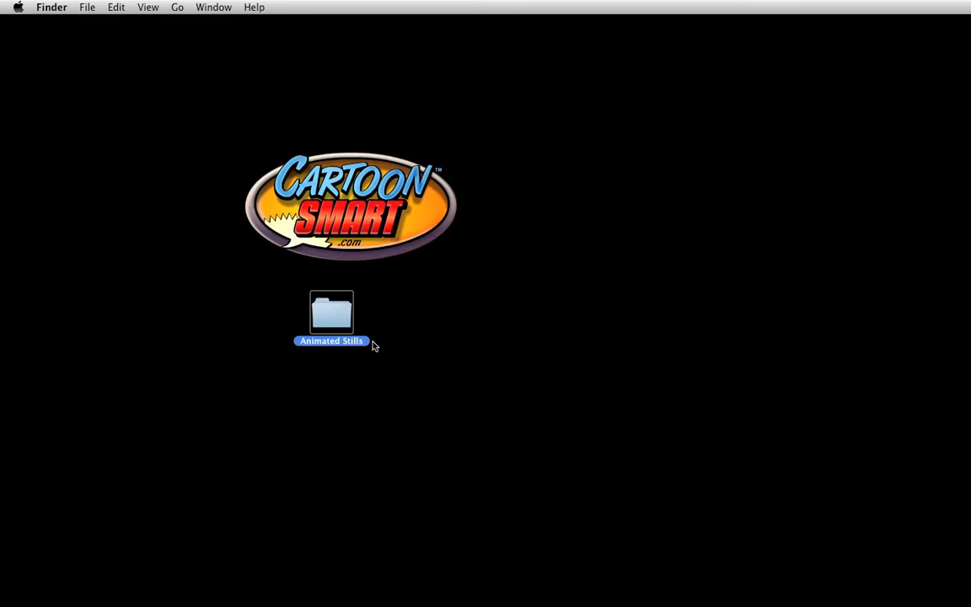
{"action": "double_click", "coordinate": [329, 316]}
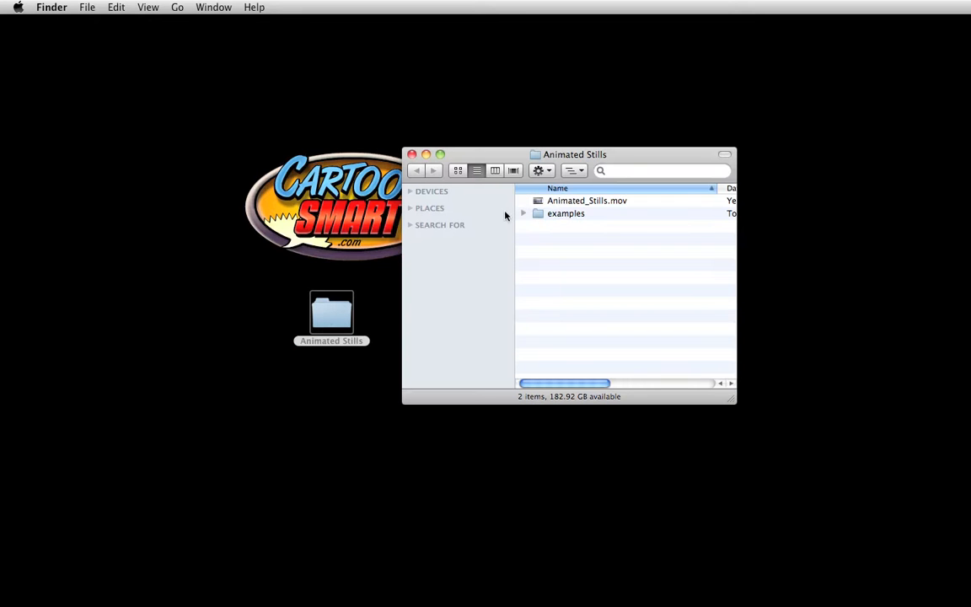
{"action": "left_click", "coordinate": [589, 201]}
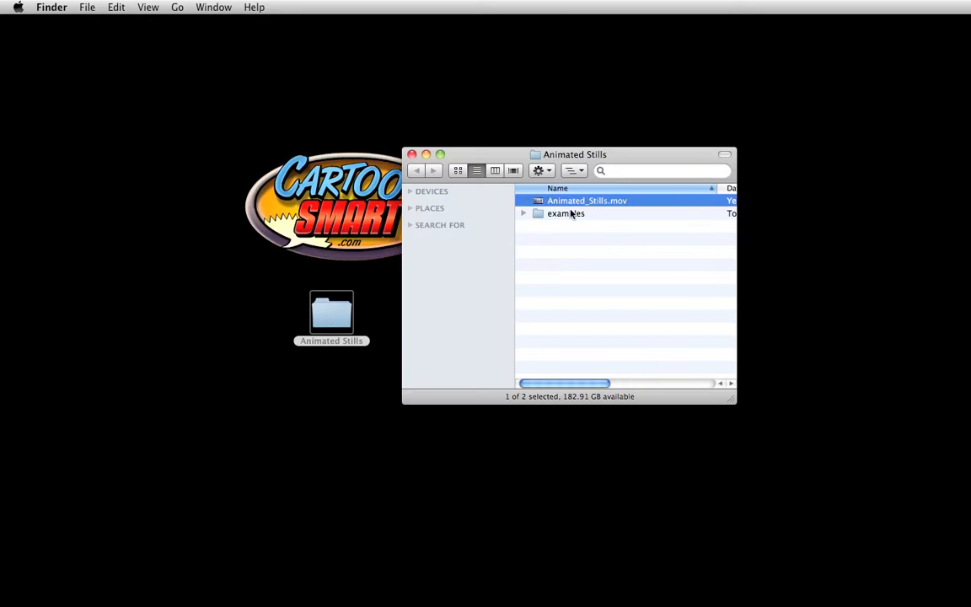
{"action": "double_click", "coordinate": [569, 214]}
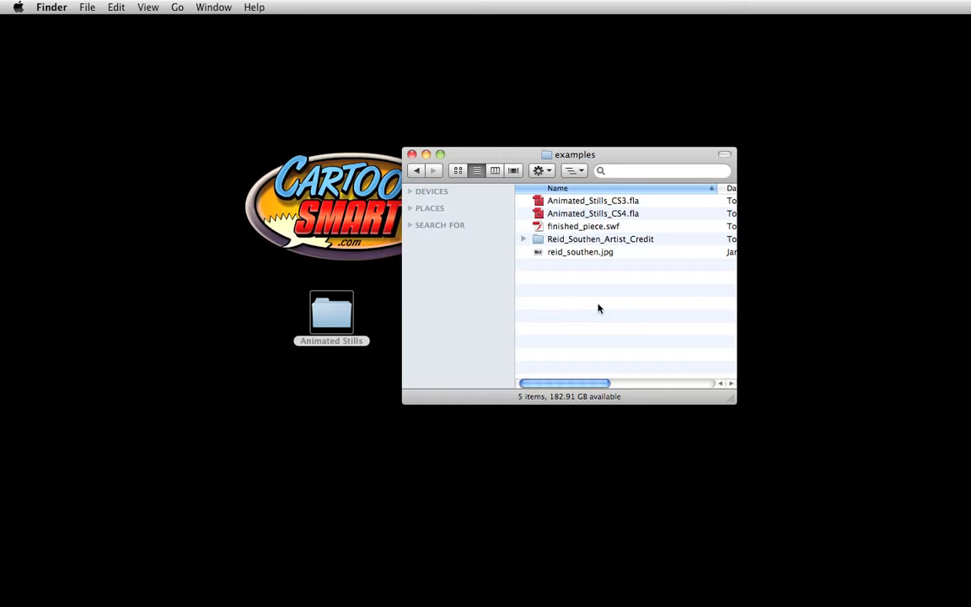
{"action": "left_click", "coordinate": [627, 215]}
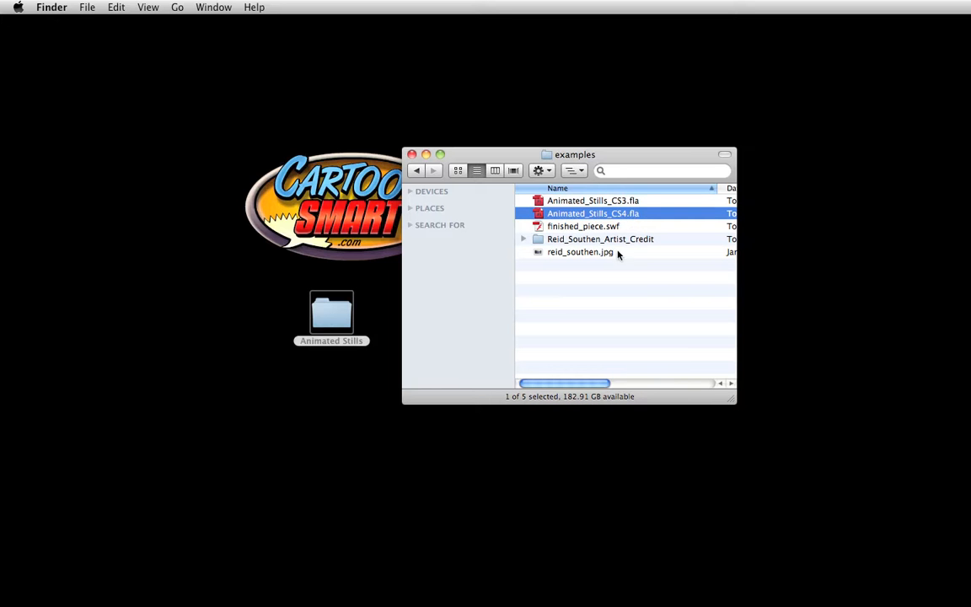
{"action": "left_click", "coordinate": [585, 254]}
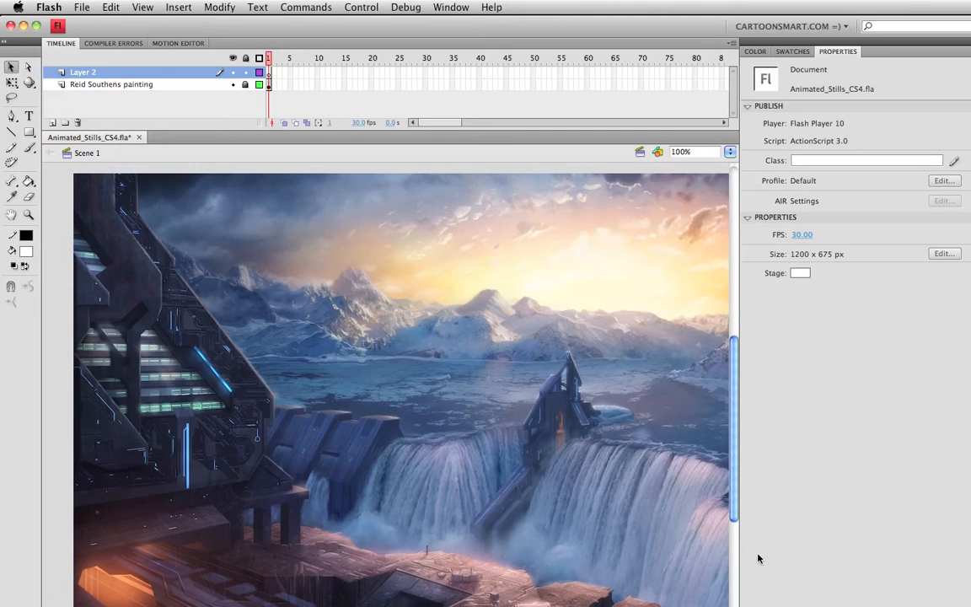
Step: In Flash, widen the stage area of Animated_Stills_CS4.fla to show more of the painting
{"action": "left_click_drag", "start_coordinate": [739, 552], "coordinate": [793, 552]}
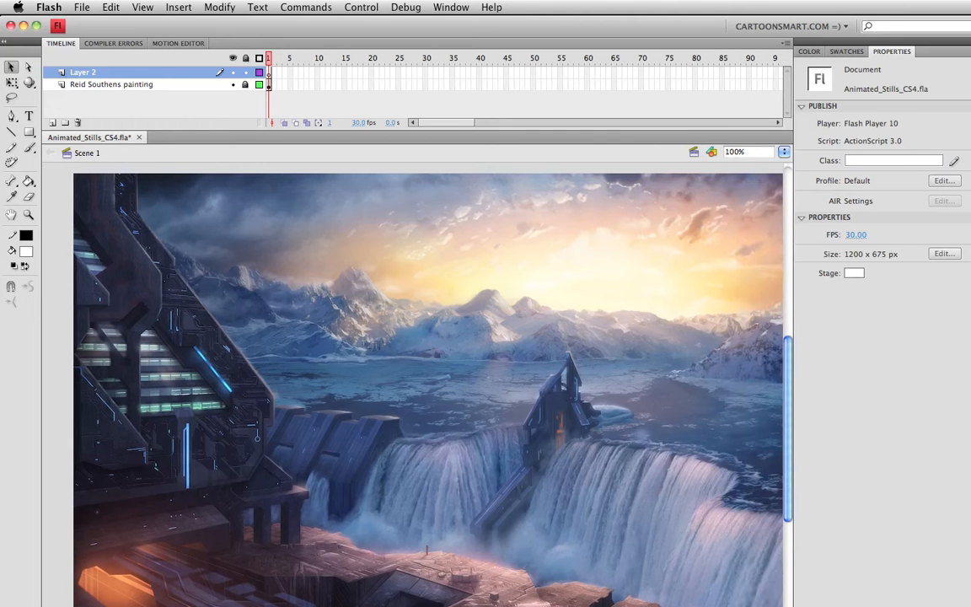
{"action": "left_click_drag", "start_coordinate": [547, 391], "coordinate": [507, 379]}
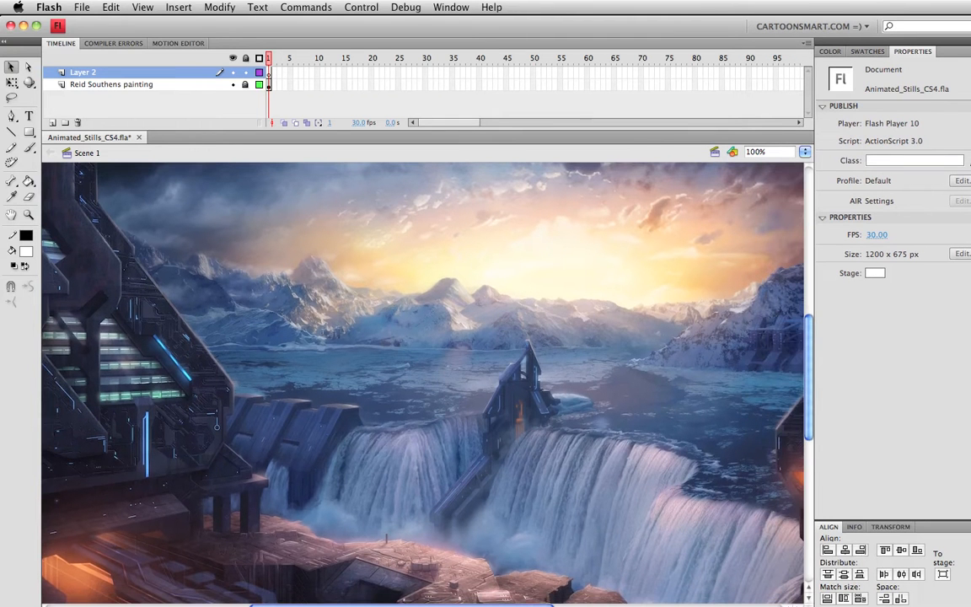
Step: Switch to Finder to show the painting's JPG in the examples folder, and close that folder window
{"action": "key", "text": "super+Tab"}
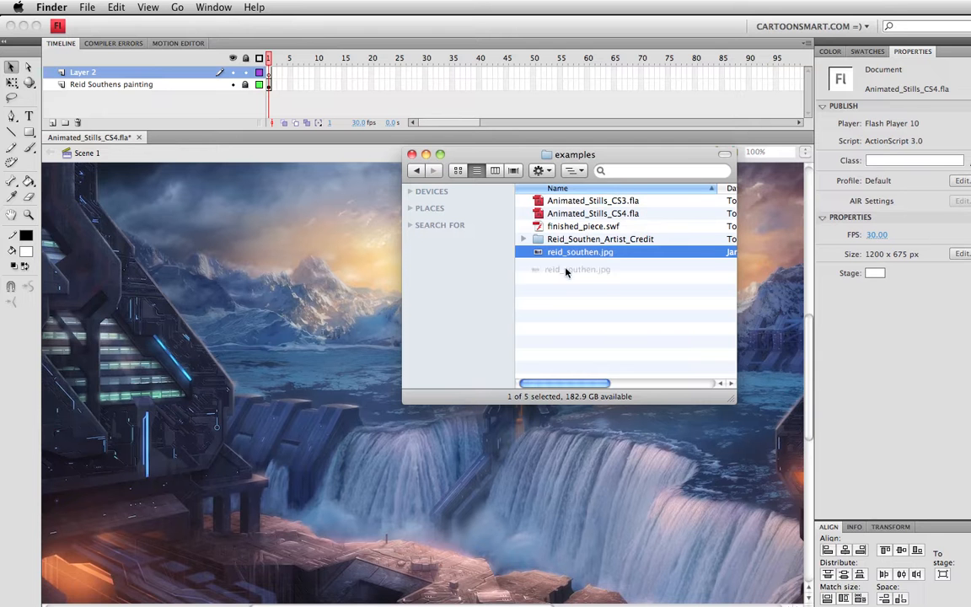
{"action": "left_click_drag", "start_coordinate": [567, 253], "coordinate": [578, 310]}
{"action": "key", "text": "super+w"}
Step: Examine the import options in Flash for bringing an image onto the stage
{"action": "left_click", "coordinate": [86, 6]}
{"action": "left_click", "coordinate": [86, 6]}
{"action": "left_click", "coordinate": [82, 7]}
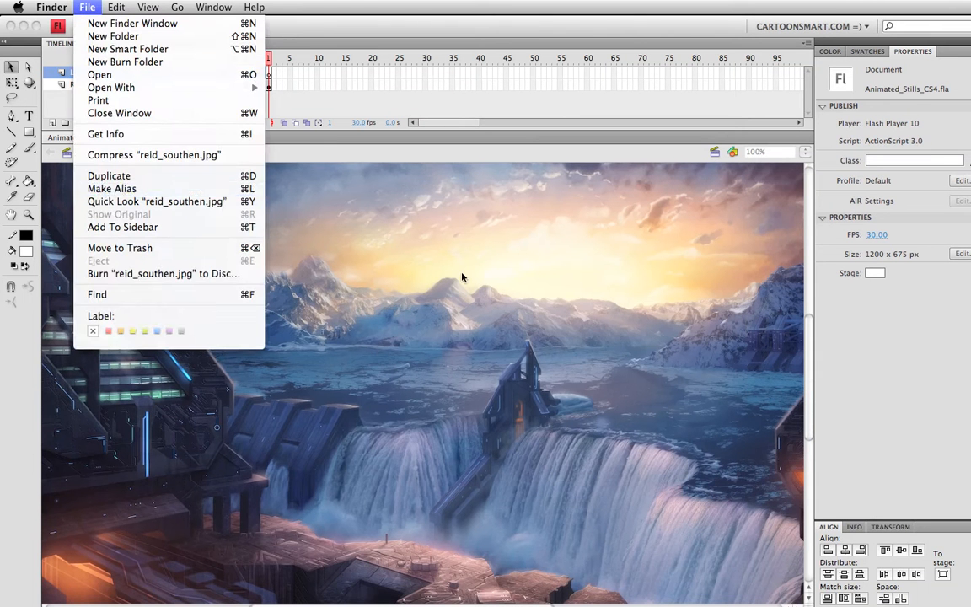
{"action": "left_click", "coordinate": [432, 265]}
{"action": "left_click", "coordinate": [81, 6]}
{"action": "mouse_move", "coordinate": [110, 207]}
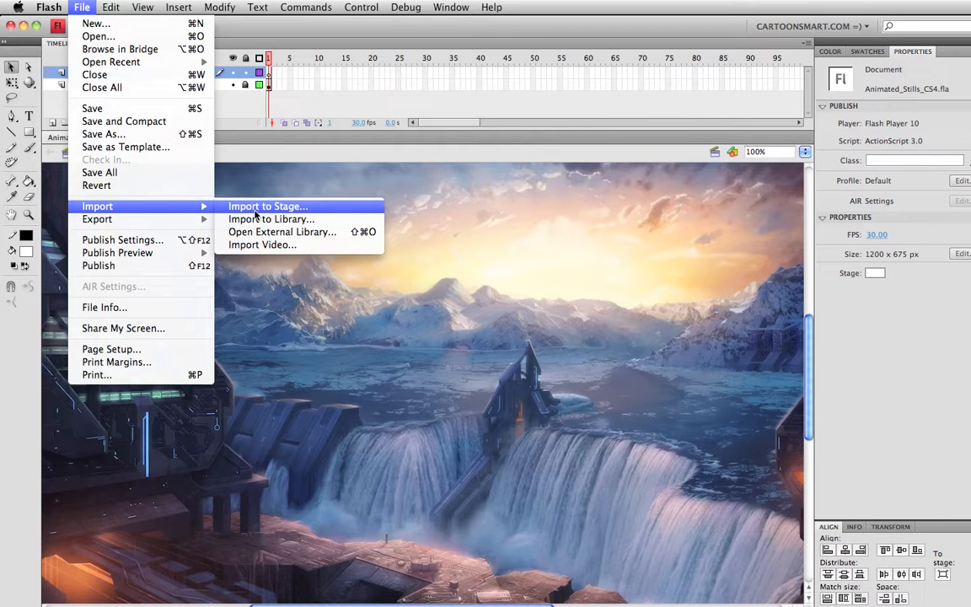
{"action": "left_click", "coordinate": [880, 483]}
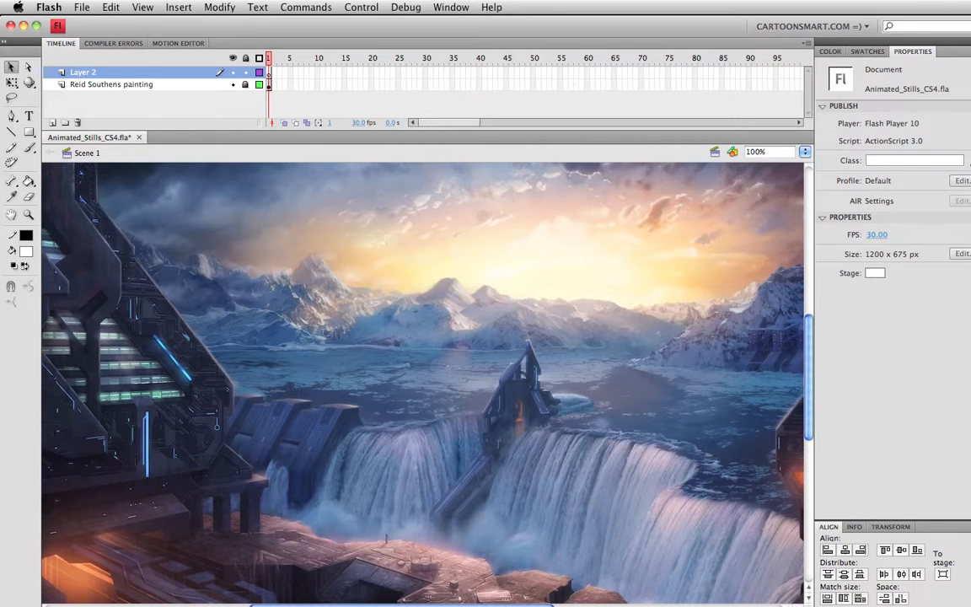
Step: Resize the Flash window so its panels fit on screen, with the waterfall area of the painting in view
{"action": "left_click_drag", "start_coordinate": [970, 606], "coordinate": [966, 603]}
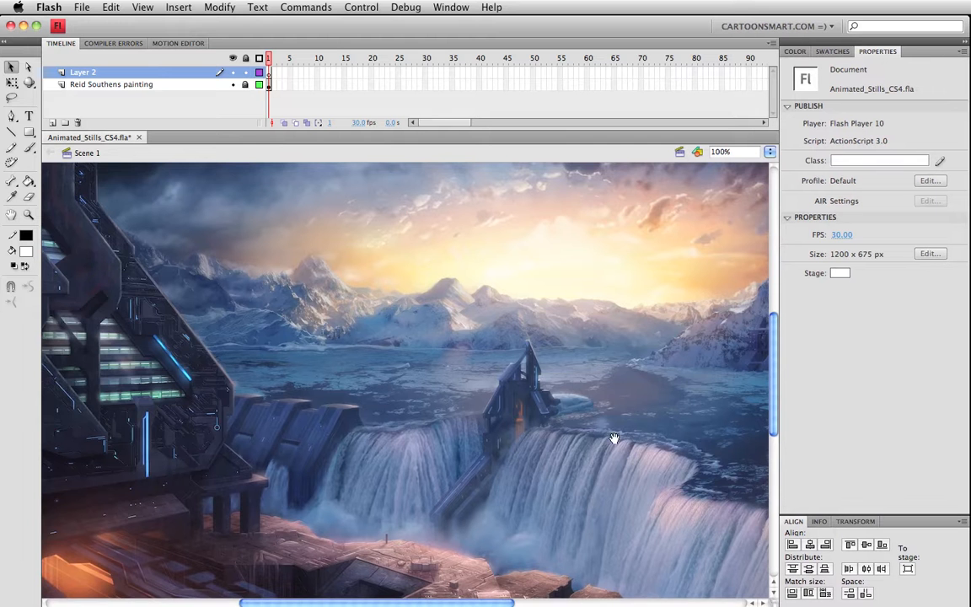
{"action": "mouse_move", "coordinate": [635, 431]}
{"action": "left_mouse_down"}
{"action": "mouse_move", "coordinate": [529, 420]}
{"action": "mouse_move", "coordinate": [597, 407]}
{"action": "left_mouse_up"}
{"action": "mouse_move", "coordinate": [449, 436]}
{"action": "left_mouse_down"}
{"action": "mouse_move", "coordinate": [494, 418]}
{"action": "mouse_move", "coordinate": [394, 390]}
{"action": "mouse_move", "coordinate": [361, 336]}
{"action": "mouse_move", "coordinate": [362, 318]}
{"action": "left_mouse_up"}
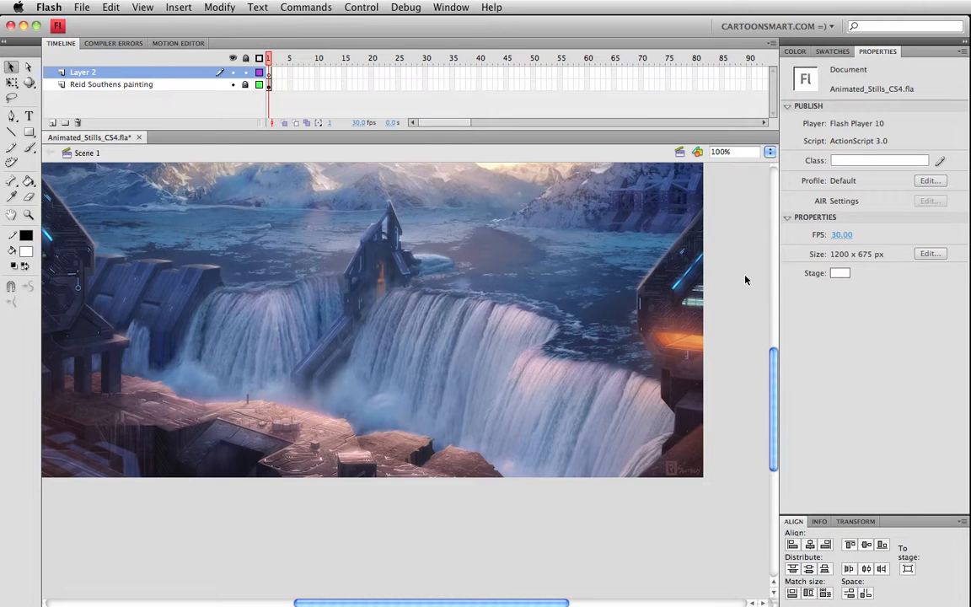
{"action": "mouse_move", "coordinate": [613, 284]}
{"action": "left_mouse_down"}
{"action": "mouse_move", "coordinate": [628, 423]}
{"action": "mouse_move", "coordinate": [617, 255]}
{"action": "mouse_move", "coordinate": [578, 292]}
{"action": "left_mouse_up"}
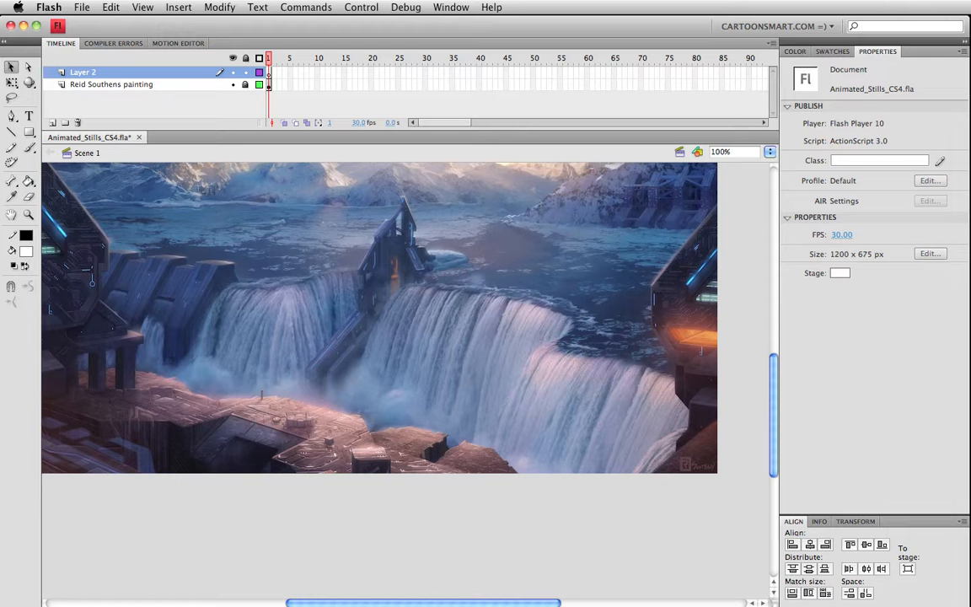
Step: Examine the animated_still.f4v and animated_still.mov files in the static_to_ecstatic folder, and move the folder window off the stage
{"action": "left_click_drag", "start_coordinate": [726, 605], "coordinate": [636, 528]}
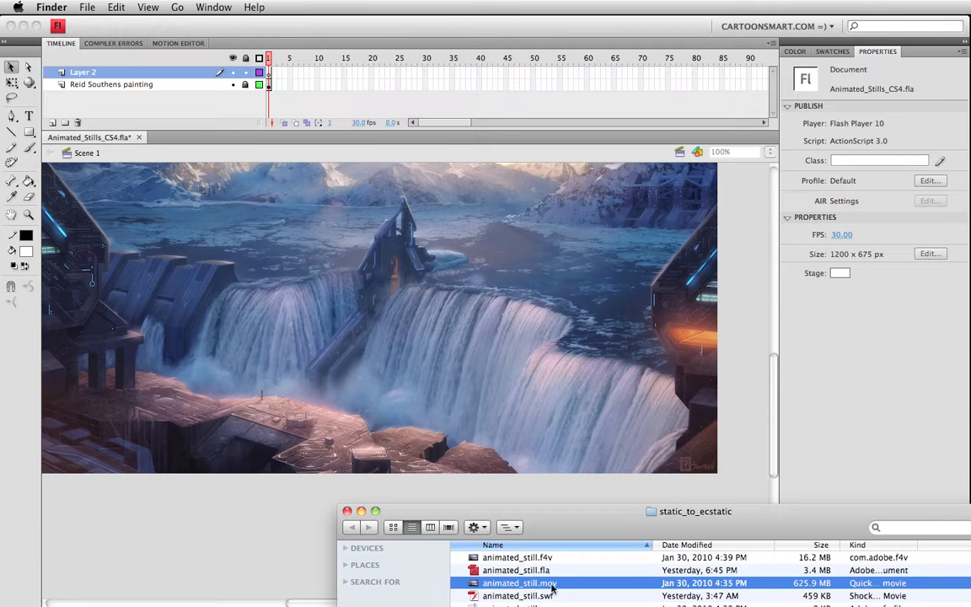
{"action": "left_click", "coordinate": [518, 557]}
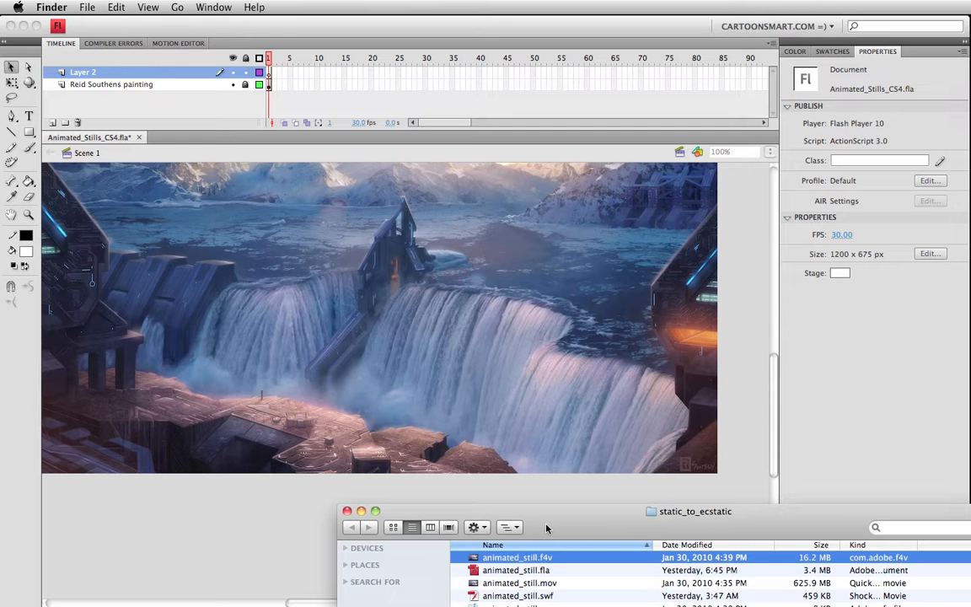
{"action": "left_click_drag", "start_coordinate": [546, 528], "coordinate": [666, 606]}
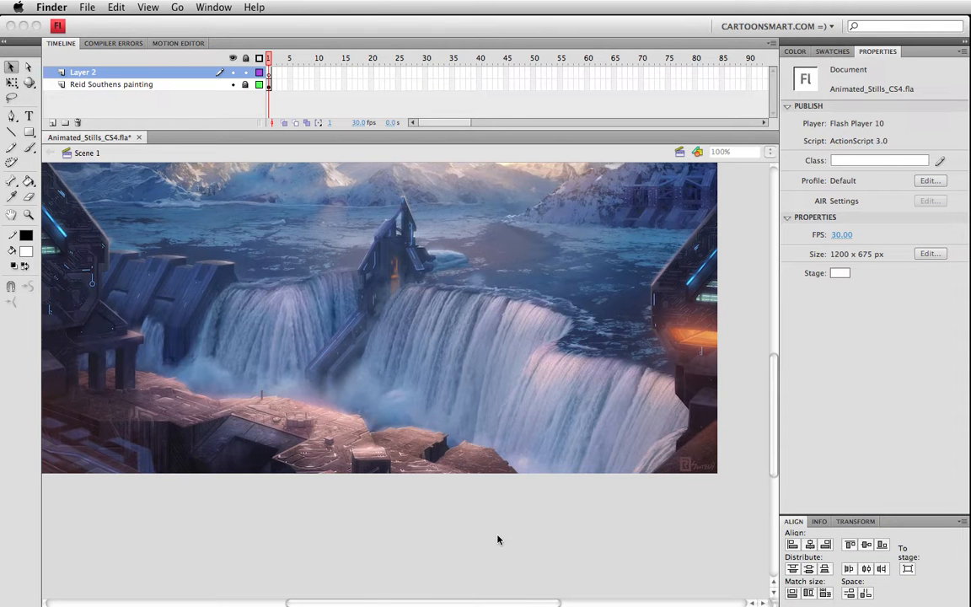
Step: Rename Layer 2 as "Waterfall"
{"action": "double_click", "coordinate": [84, 73]}
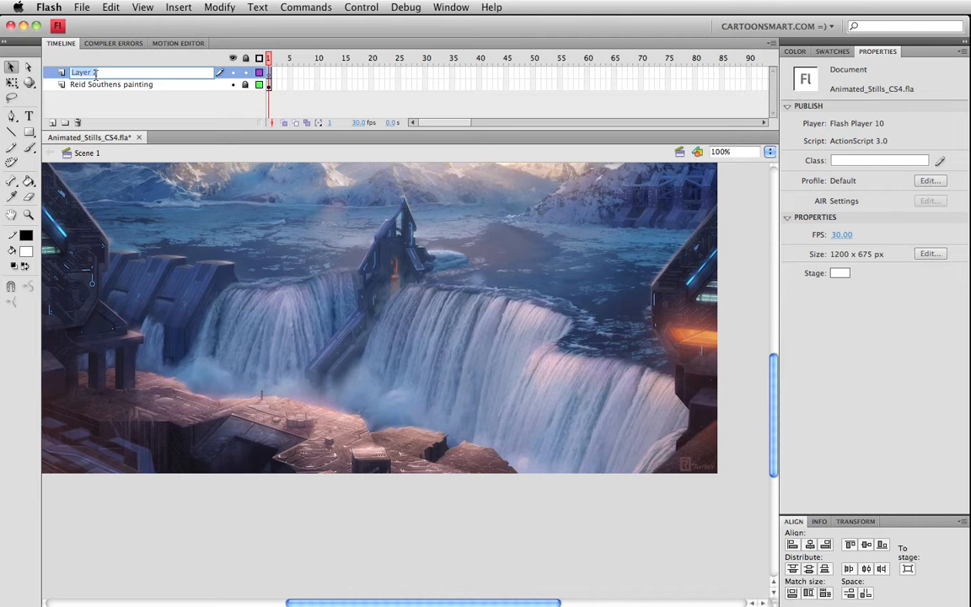
{"action": "type", "text": "Waterfall"}
{"action": "key", "text": "Return"}
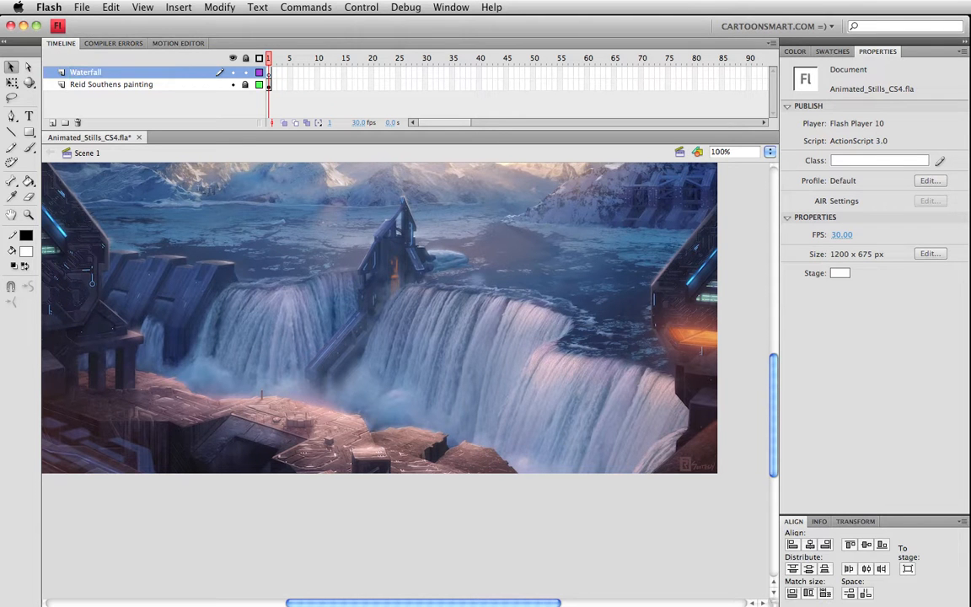
Step: Create a layer folder named "Front Right Waterfall Folder" above the Waterfall layer, and select the Waterfall layer
{"action": "left_click", "coordinate": [65, 123]}
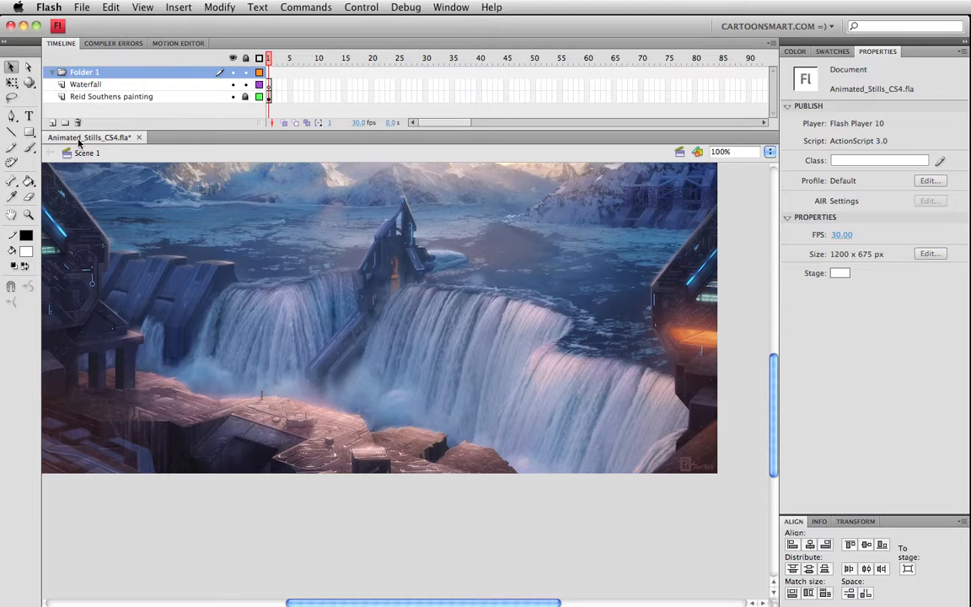
{"action": "double_click", "coordinate": [88, 73]}
{"action": "type", "text": "Waterfall "}
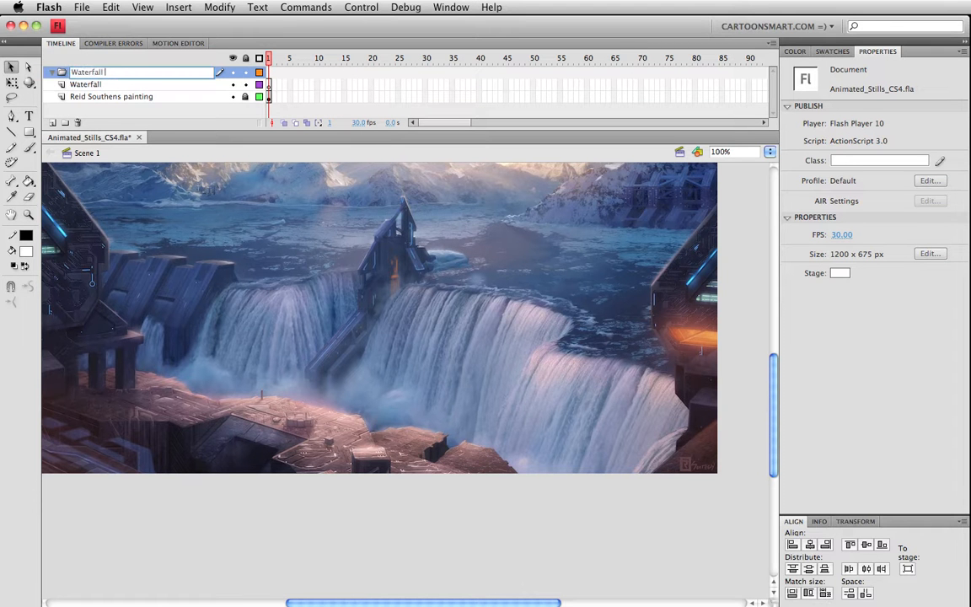
{"action": "type", "text": "Folder"}
{"action": "type", "text": "Front Right"}
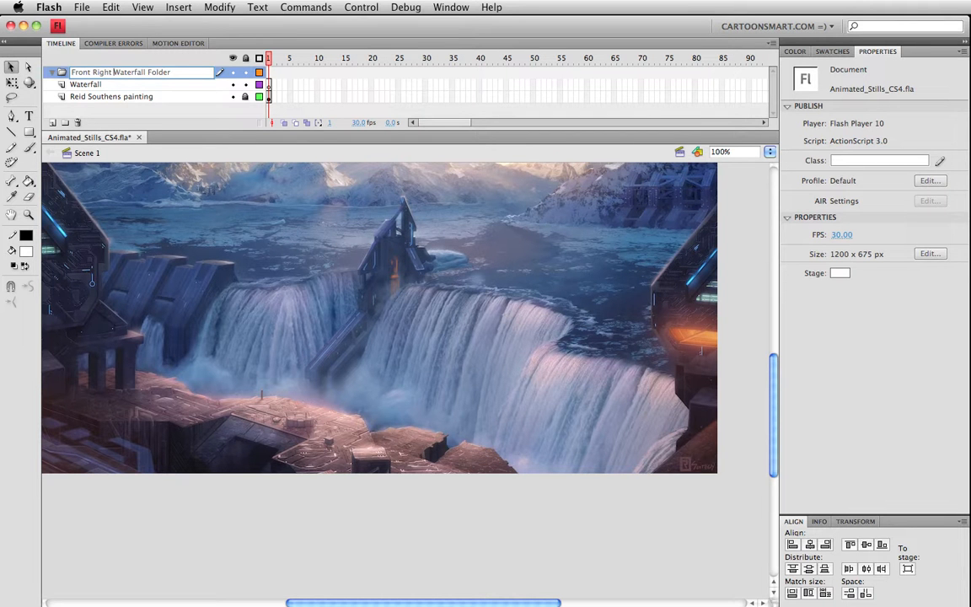
{"action": "left_click", "coordinate": [109, 85]}
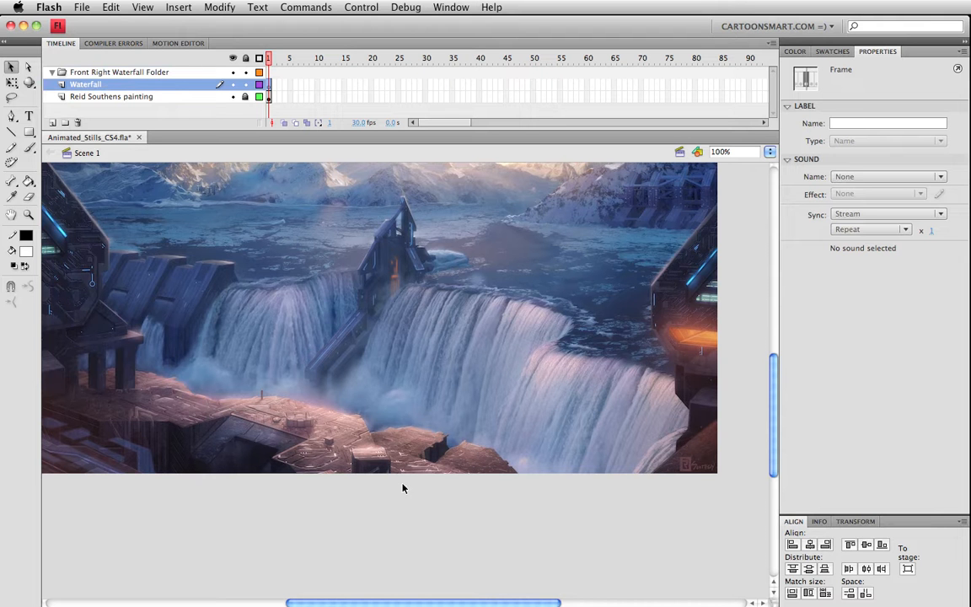
Step: Using the Oval tool with no stroke, draw eleven white circles of varied sizes clustered over the front right waterfall on the Waterfall layer
{"action": "double_click", "coordinate": [95, 86]}
{"action": "key", "text": "Return"}
{"action": "left_click", "coordinate": [29, 133]}
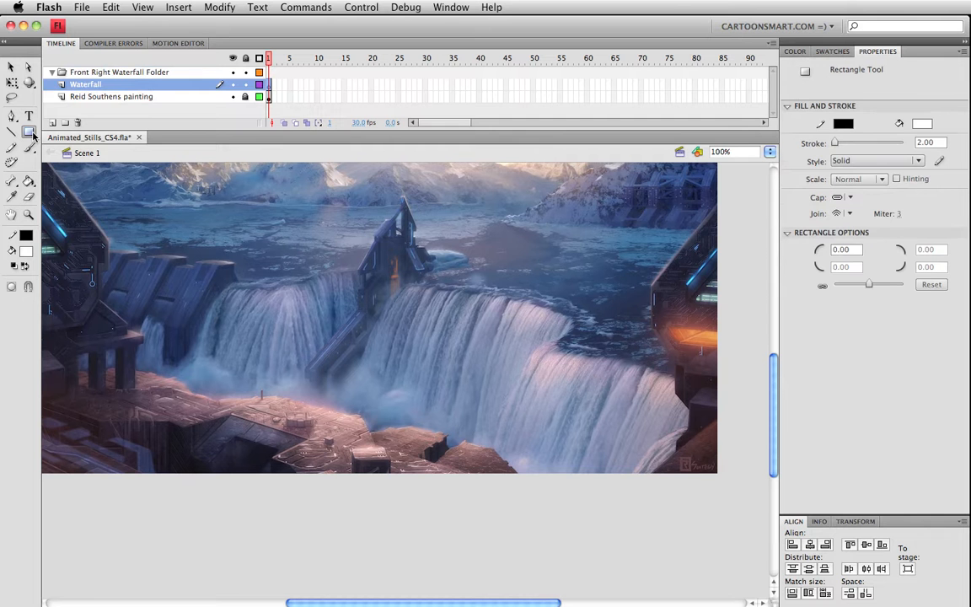
{"action": "left_click", "coordinate": [31, 133]}
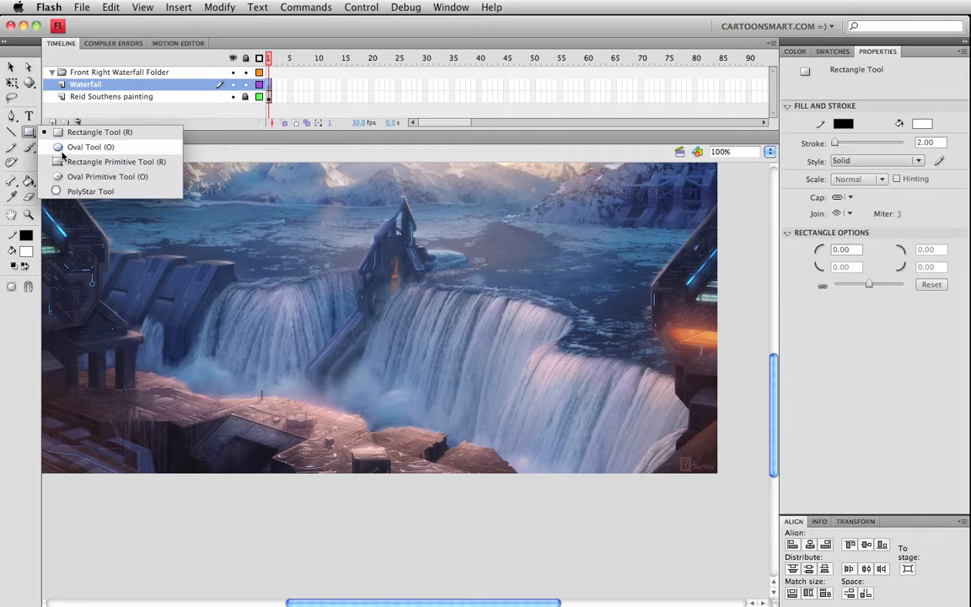
{"action": "left_click", "coordinate": [61, 148]}
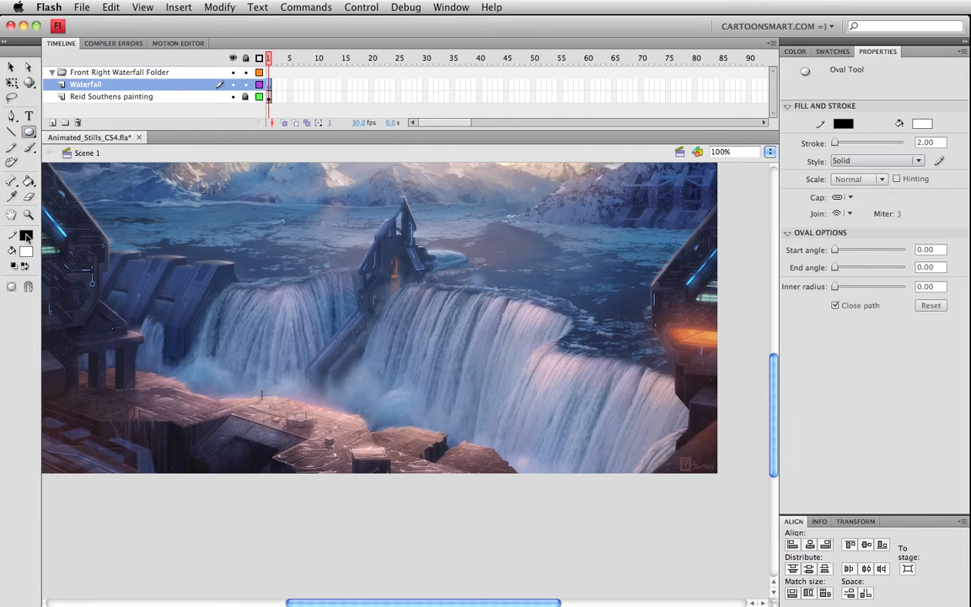
{"action": "left_click", "coordinate": [26, 236]}
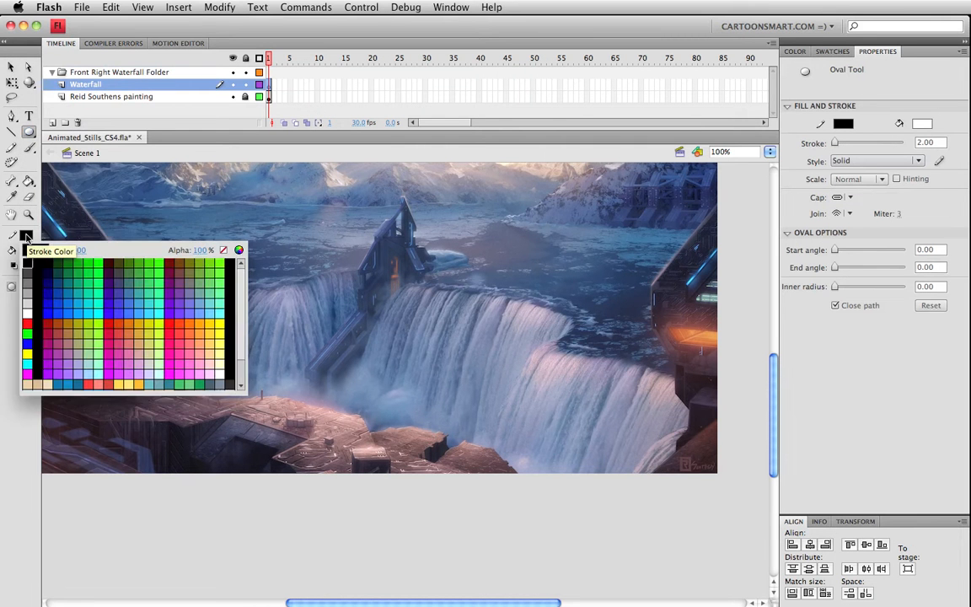
{"action": "left_click", "coordinate": [223, 251]}
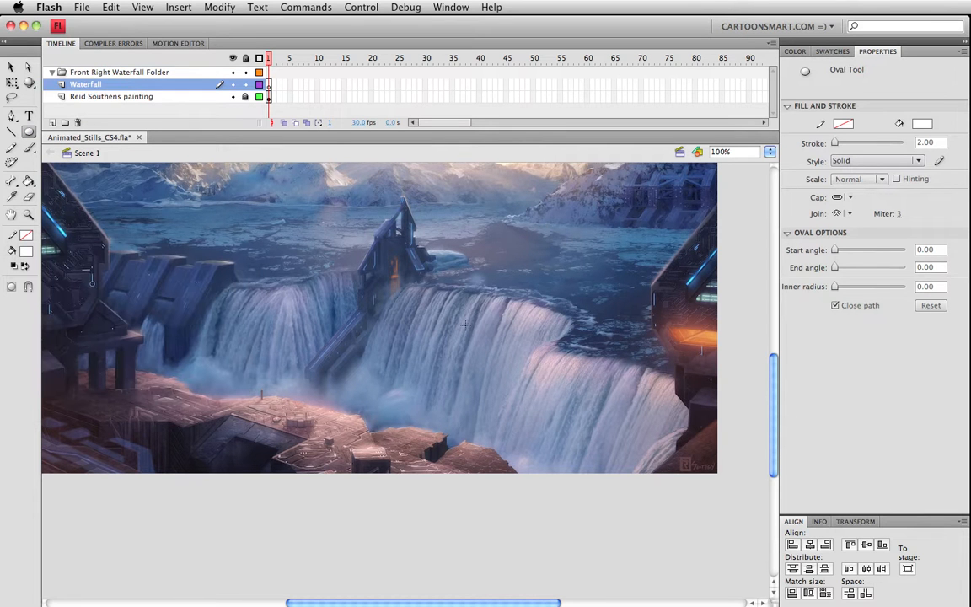
{"action": "mouse_move", "coordinate": [470, 327]}
{"action": "left_mouse_down"}
{"action": "mouse_move", "coordinate": [508, 367]}
{"action": "mouse_move", "coordinate": [487, 379]}
{"action": "left_mouse_up"}
{"action": "left_click_drag", "start_coordinate": [449, 350], "coordinate": [458, 359]}
{"action": "mouse_move", "coordinate": [449, 330]}
{"action": "left_mouse_down"}
{"action": "mouse_move", "coordinate": [462, 342]}
{"action": "mouse_move", "coordinate": [481, 319]}
{"action": "mouse_move", "coordinate": [511, 339]}
{"action": "left_mouse_up"}
{"action": "left_click_drag", "start_coordinate": [496, 301], "coordinate": [505, 310]}
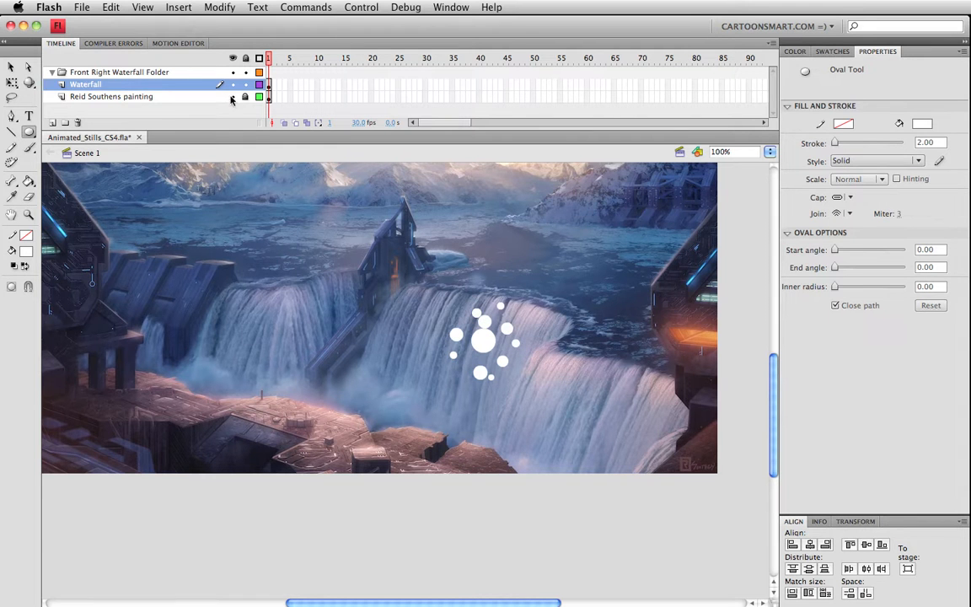
Step: Hide the painting layer and set the stage color to gray
{"action": "left_click", "coordinate": [232, 97]}
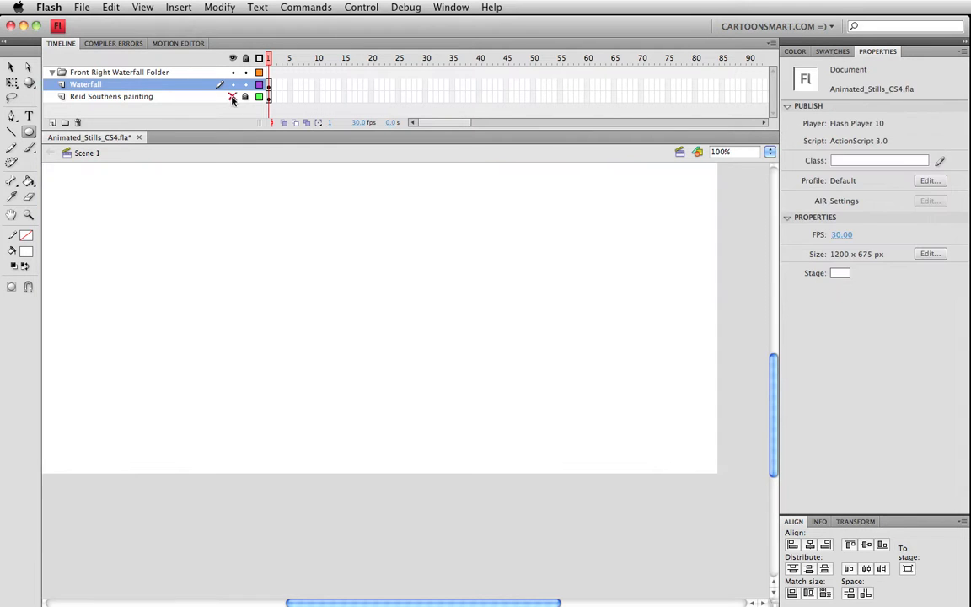
{"action": "left_click", "coordinate": [839, 272]}
{"action": "left_click", "coordinate": [840, 325]}
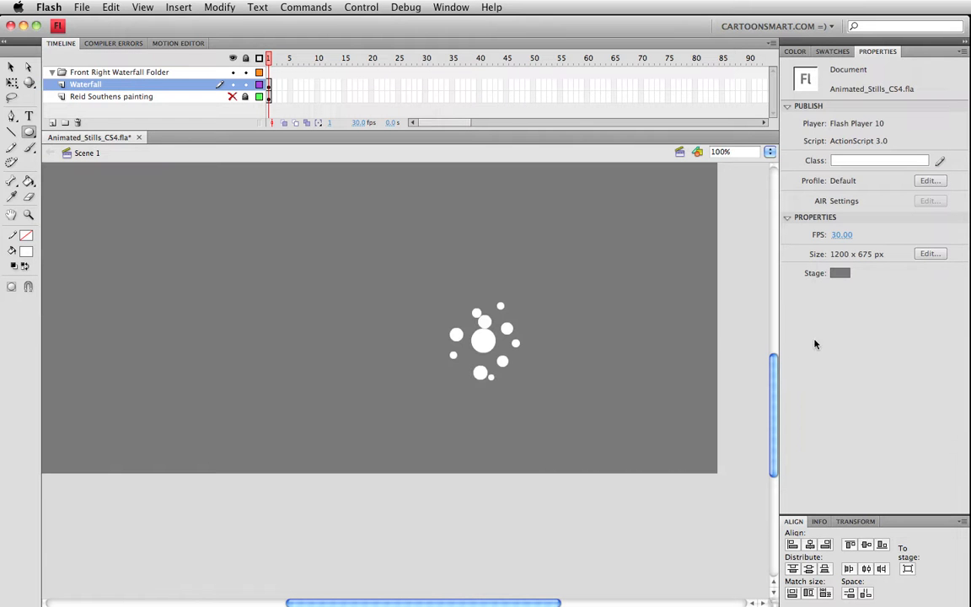
Step: Draw more white circles of varied sizes around the existing ones, widening the cluster to about 155 × 159 px
{"action": "left_click", "coordinate": [455, 350]}
{"action": "mouse_move", "coordinate": [465, 357]}
{"action": "left_mouse_down"}
{"action": "mouse_move", "coordinate": [527, 365]}
{"action": "mouse_move", "coordinate": [511, 386]}
{"action": "mouse_move", "coordinate": [490, 363]}
{"action": "mouse_move", "coordinate": [469, 376]}
{"action": "mouse_move", "coordinate": [479, 393]}
{"action": "left_mouse_up"}
{"action": "mouse_move", "coordinate": [470, 322]}
{"action": "left_mouse_down"}
{"action": "mouse_move", "coordinate": [464, 314]}
{"action": "mouse_move", "coordinate": [530, 325]}
{"action": "mouse_move", "coordinate": [534, 355]}
{"action": "left_mouse_up"}
{"action": "left_click_drag", "start_coordinate": [534, 368], "coordinate": [518, 387]}
{"action": "mouse_move", "coordinate": [477, 288]}
{"action": "left_mouse_down"}
{"action": "mouse_move", "coordinate": [494, 305]}
{"action": "mouse_move", "coordinate": [479, 299]}
{"action": "mouse_move", "coordinate": [478, 310]}
{"action": "mouse_move", "coordinate": [520, 298]}
{"action": "mouse_move", "coordinate": [518, 315]}
{"action": "mouse_move", "coordinate": [551, 347]}
{"action": "mouse_move", "coordinate": [531, 306]}
{"action": "mouse_move", "coordinate": [541, 315]}
{"action": "left_mouse_up"}
{"action": "left_click_drag", "start_coordinate": [539, 353], "coordinate": [546, 360]}
Step: Select the whole circle cluster, copy it and paste the copy in place
{"action": "key", "text": "v"}
{"action": "left_click_drag", "start_coordinate": [440, 280], "coordinate": [568, 417]}
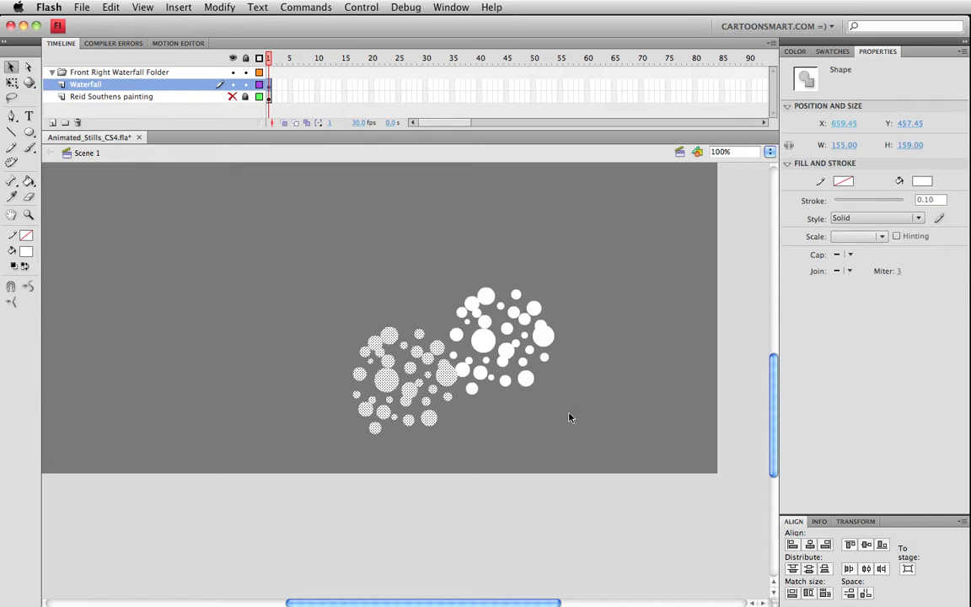
{"action": "left_click", "coordinate": [428, 416]}
{"action": "left_click_drag", "start_coordinate": [431, 263], "coordinate": [579, 428]}
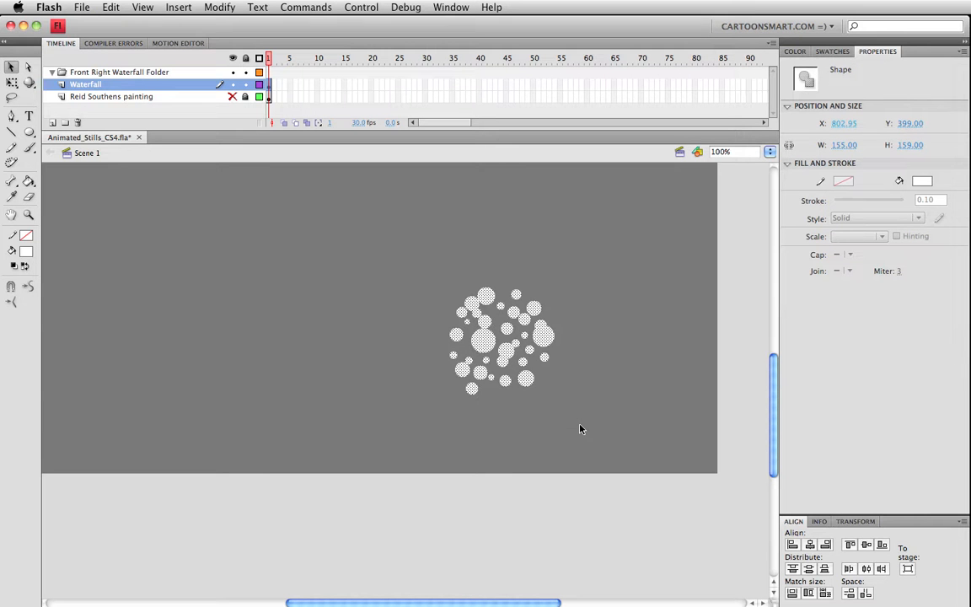
{"action": "left_click", "coordinate": [110, 7]}
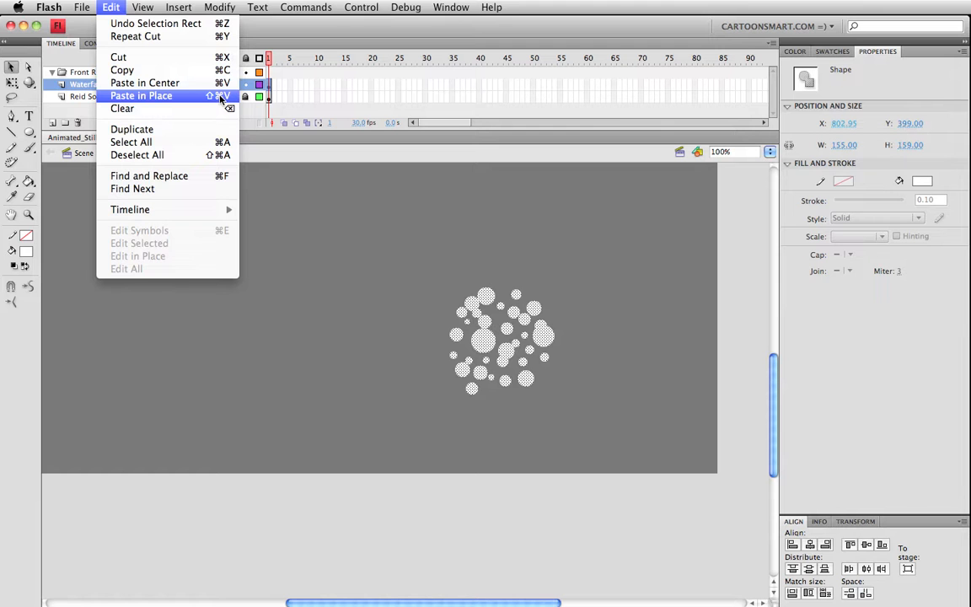
{"action": "left_click", "coordinate": [561, 189]}
{"action": "key", "text": "super+c"}
{"action": "key", "text": "super+shift+v"}
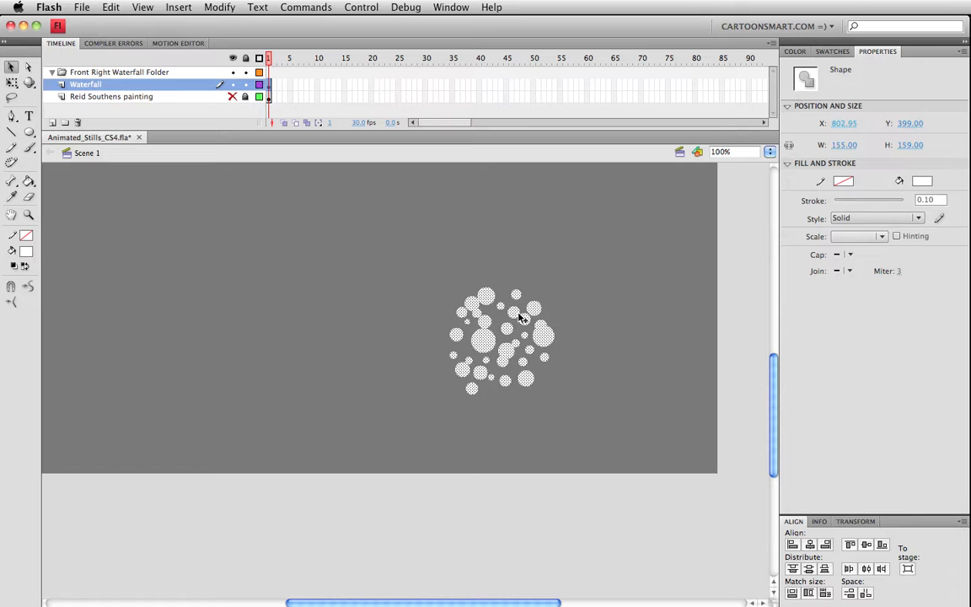
Step: Move the pasted cluster to the right of the original and slightly lower, so that their edges interlock
{"action": "key", "text": "shift+Right"}
{"action": "key", "text": "shift+Right"}
{"action": "key", "text": "shift+Right"}
{"action": "key", "text": "shift+Right"}
{"action": "key", "text": "shift+Right"}
{"action": "key", "text": "shift+Right"}
{"action": "key", "text": "shift+Right"}
{"action": "key", "text": "shift+Right"}
{"action": "key", "text": "shift+Right"}
{"action": "key", "text": "shift+Right"}
{"action": "key", "text": "shift+Right"}
{"action": "key", "text": "shift+Right"}
{"action": "key", "text": "shift+Right"}
{"action": "key", "text": "shift+Right"}
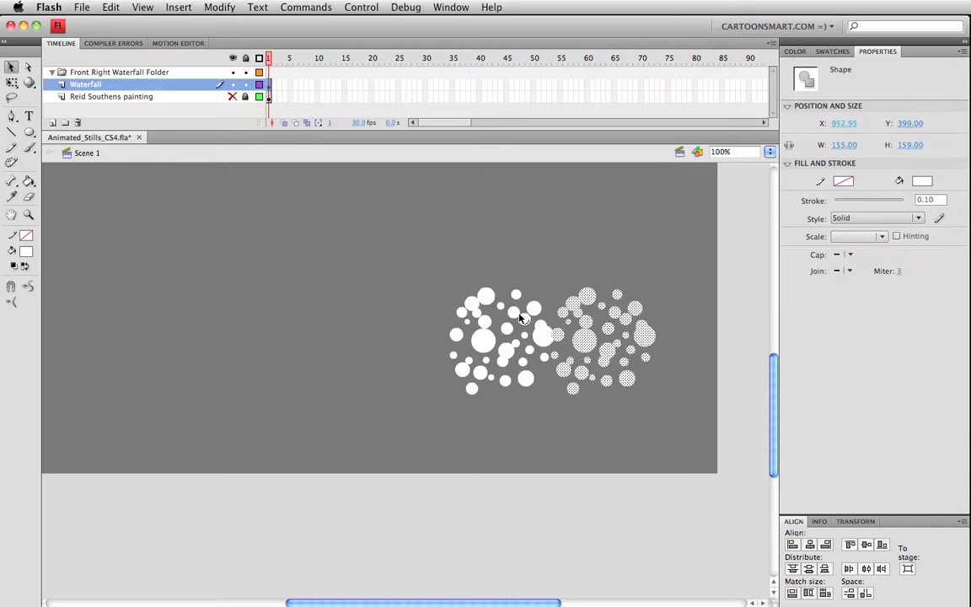
{"action": "key", "text": "shift+Right"}
{"action": "key", "text": "shift+Right"}
{"action": "key", "text": "shift+Right"}
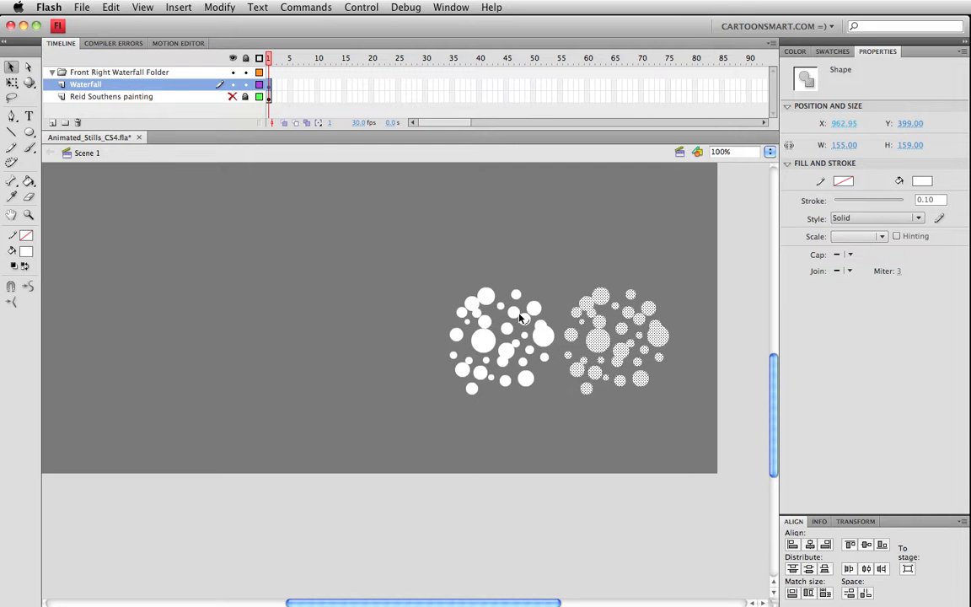
{"action": "key", "text": "shift+Left"}
{"action": "key", "text": "shift+Left"}
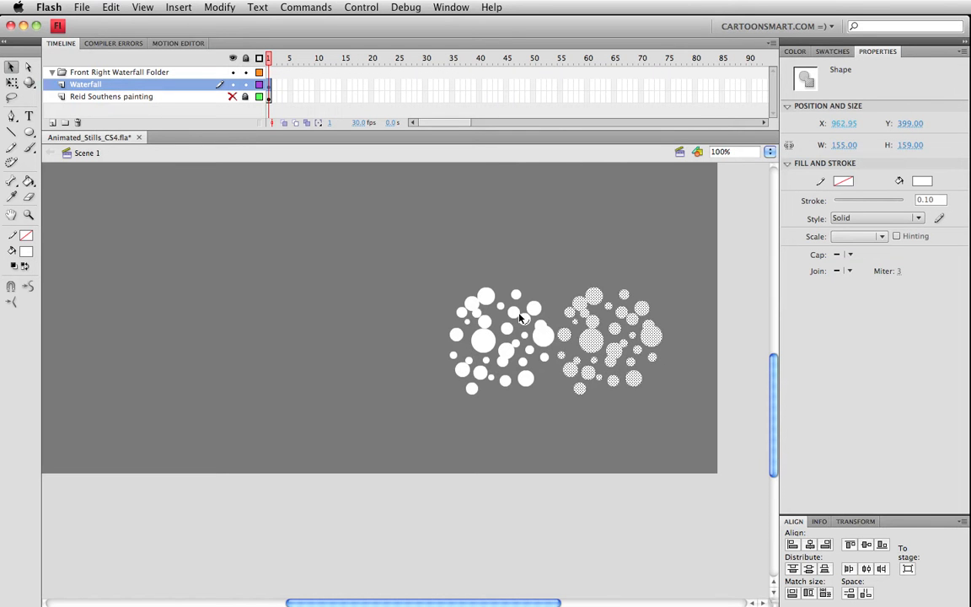
{"action": "key", "text": "Left"}
{"action": "key", "text": "Left"}
{"action": "key", "text": "Left"}
{"action": "key", "text": "Left"}
{"action": "key", "text": "Left"}
{"action": "key", "text": "Left"}
{"action": "key", "text": "Left"}
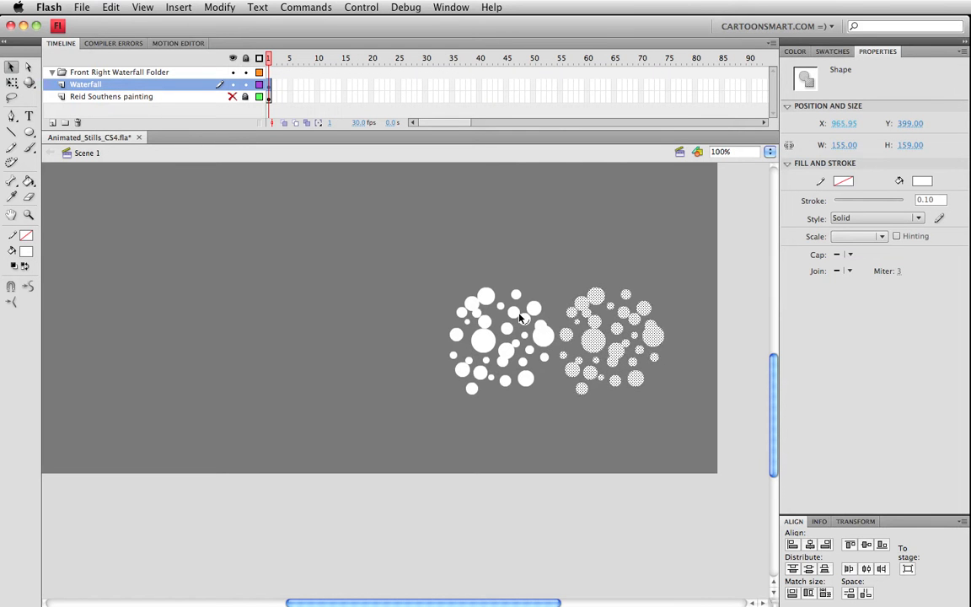
{"action": "key", "text": "shift+Down"}
{"action": "key", "text": "shift+Down"}
{"action": "key", "text": "shift+Down"}
{"action": "key", "text": "shift+Down"}
{"action": "key", "text": "shift+Down"}
{"action": "key", "text": "shift+Down"}
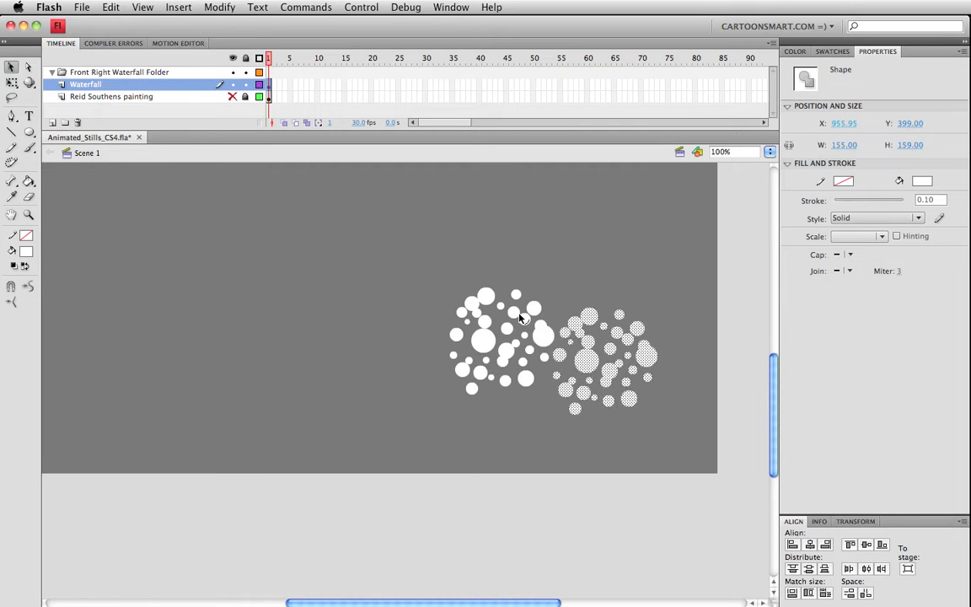
{"action": "key", "text": "shift+Left"}
{"action": "key", "text": "shift+Left"}
{"action": "key", "text": "shift+Left"}
Step: Paste another copy of the cluster in place and position it above the lower-right copy
{"action": "key", "text": "super+shift+v"}
{"action": "key", "text": "shift+Up"}
{"action": "key", "text": "shift+Up"}
{"action": "key", "text": "shift+Up"}
{"action": "key", "text": "shift+Up"}
{"action": "key", "text": "shift+Up"}
{"action": "key", "text": "shift+Up"}
{"action": "key", "text": "shift+Up"}
{"action": "key", "text": "shift+Up"}
{"action": "key", "text": "shift+Up"}
{"action": "key", "text": "shift+Up"}
{"action": "key", "text": "shift+Up"}
{"action": "key", "text": "shift+Up"}
{"action": "key", "text": "shift+Up"}
{"action": "key", "text": "shift+Up"}
{"action": "key", "text": "shift+Up"}
{"action": "key", "text": "shift+Up"}
{"action": "key", "text": "shift+Up"}
{"action": "key", "text": "shift+Up"}
{"action": "key", "text": "shift+Up"}
{"action": "key", "text": "shift+Up"}
{"action": "key", "text": "shift+Right"}
Step: Position a further copy of the cluster directly above the original one
{"action": "key", "text": "shift+Left"}
{"action": "key", "text": "shift+Left"}
{"action": "key", "text": "shift+Left"}
{"action": "key", "text": "shift+Left"}
{"action": "key", "text": "shift+Left"}
{"action": "key", "text": "shift+Left"}
{"action": "key", "text": "shift+Left"}
{"action": "key", "text": "shift+Left"}
{"action": "key", "text": "shift+Left"}
{"action": "key", "text": "shift+Left"}
{"action": "key", "text": "shift+Up"}
{"action": "key", "text": "shift+Up"}
{"action": "key", "text": "shift+Up"}
{"action": "key", "text": "shift+Left"}
{"action": "key", "text": "shift+Left"}
{"action": "key", "text": "shift+Left"}
{"action": "key", "text": "shift+Left"}
{"action": "key", "text": "shift+Left"}
{"action": "key", "text": "shift+Left"}
{"action": "key", "text": "shift+Left"}
{"action": "key", "text": "shift+Left"}
{"action": "key", "text": "shift+Left"}
{"action": "key", "text": "shift+Left"}
{"action": "key", "text": "shift+Left"}
{"action": "key", "text": "shift+Left"}
{"action": "key", "text": "shift+Up"}
{"action": "key", "text": "shift+Up"}
{"action": "key", "text": "shift+Up"}
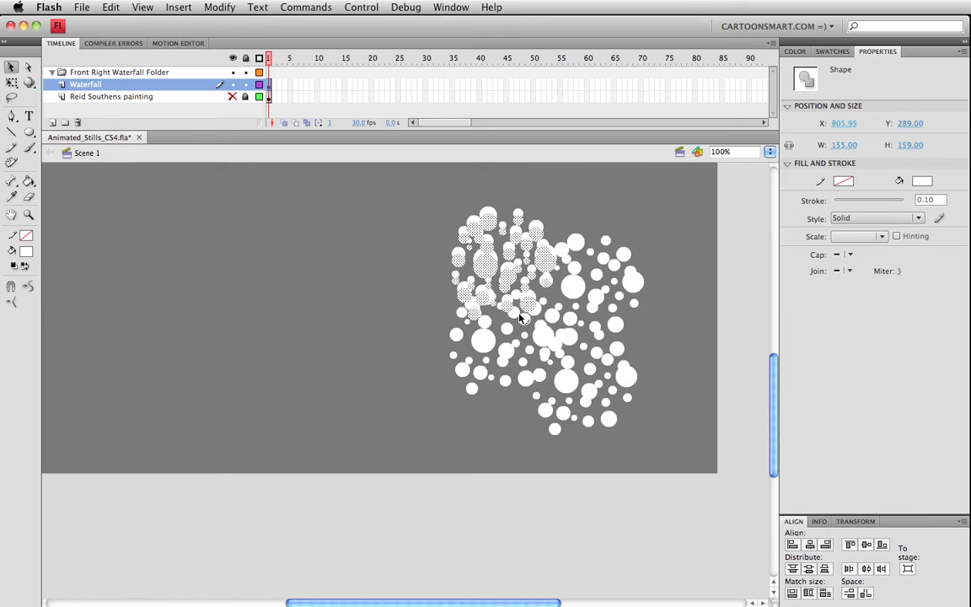
Step: Place another copy of the cluster below the original and scale it down to about 134 × 137 px
{"action": "key", "text": "shift+Down"}
{"action": "key", "text": "shift+Down"}
{"action": "key", "text": "shift+Down"}
{"action": "key", "text": "shift+Down"}
{"action": "key", "text": "shift+Down"}
{"action": "key", "text": "shift+Down"}
{"action": "key", "text": "shift+Down"}
{"action": "key", "text": "shift+Down"}
{"action": "key", "text": "shift+Down"}
{"action": "key", "text": "shift+Down"}
{"action": "key", "text": "shift+Down"}
{"action": "key", "text": "shift+Down"}
{"action": "key", "text": "shift+Down"}
{"action": "key", "text": "shift+Down"}
{"action": "key", "text": "shift+Down"}
{"action": "key", "text": "shift+Down"}
{"action": "key", "text": "shift+Down"}
{"action": "key", "text": "shift+Down"}
{"action": "key", "text": "shift+Down"}
{"action": "key", "text": "shift+Up"}
{"action": "key", "text": "shift+Left"}
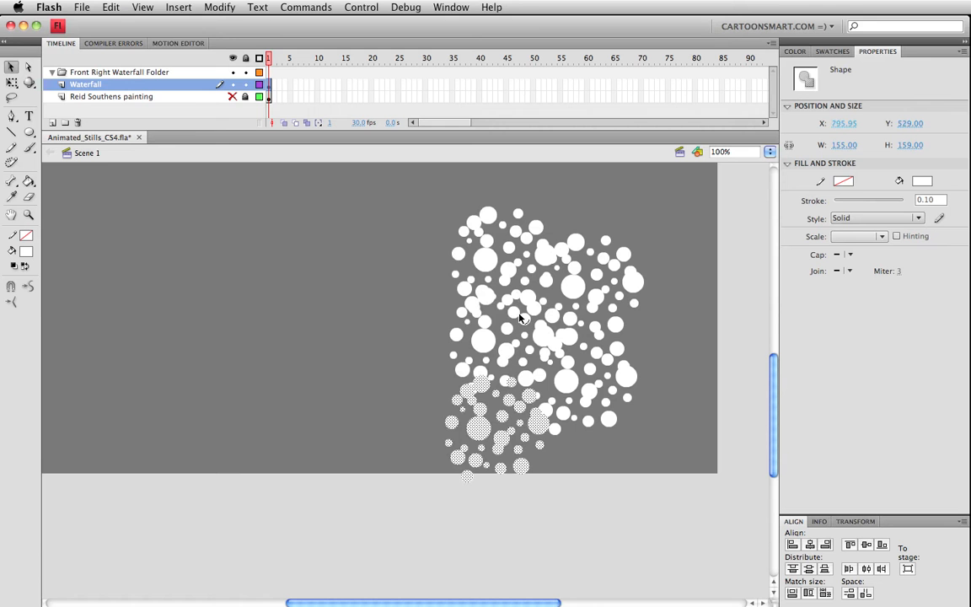
{"action": "key", "text": "q"}
{"action": "left_click_drag", "start_coordinate": [444, 481], "coordinate": [457, 467]}
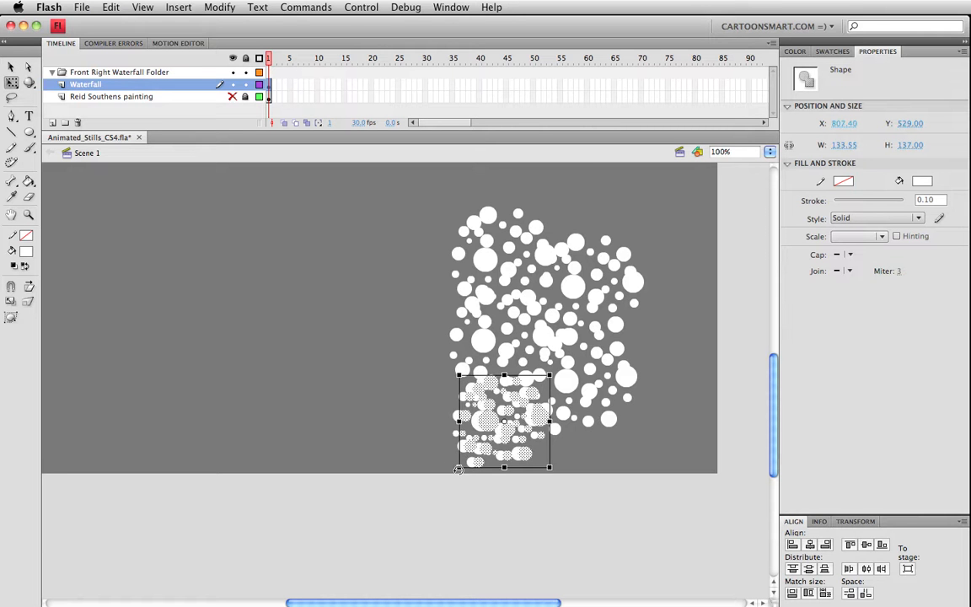
Step: Place a copy of the reduced cluster at the lower right of the circles and scale it to about 122 × 125 px
{"action": "key", "text": "shift+Right"}
{"action": "key", "text": "shift+Right"}
{"action": "key", "text": "shift+Right"}
{"action": "key", "text": "shift+Right"}
{"action": "key", "text": "shift+Right"}
{"action": "key", "text": "shift+Right"}
{"action": "key", "text": "shift+Right"}
{"action": "key", "text": "shift+Right"}
{"action": "key", "text": "shift+Right"}
{"action": "key", "text": "shift+Right"}
{"action": "key", "text": "shift+Right"}
{"action": "key", "text": "shift+Right"}
{"action": "key", "text": "shift+Down"}
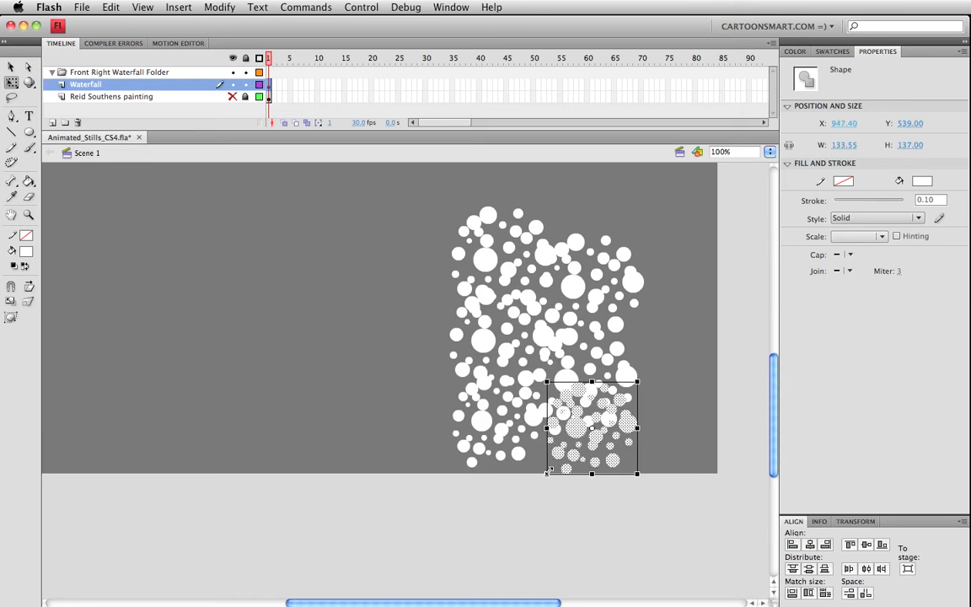
{"action": "left_click_drag", "start_coordinate": [547, 473], "coordinate": [556, 465]}
Step: Place smaller copies of the cluster, about 93 × 95 px, over the upper middle and at the upper right of the circles
{"action": "left_click_drag", "start_coordinate": [594, 422], "coordinate": [404, 396]}
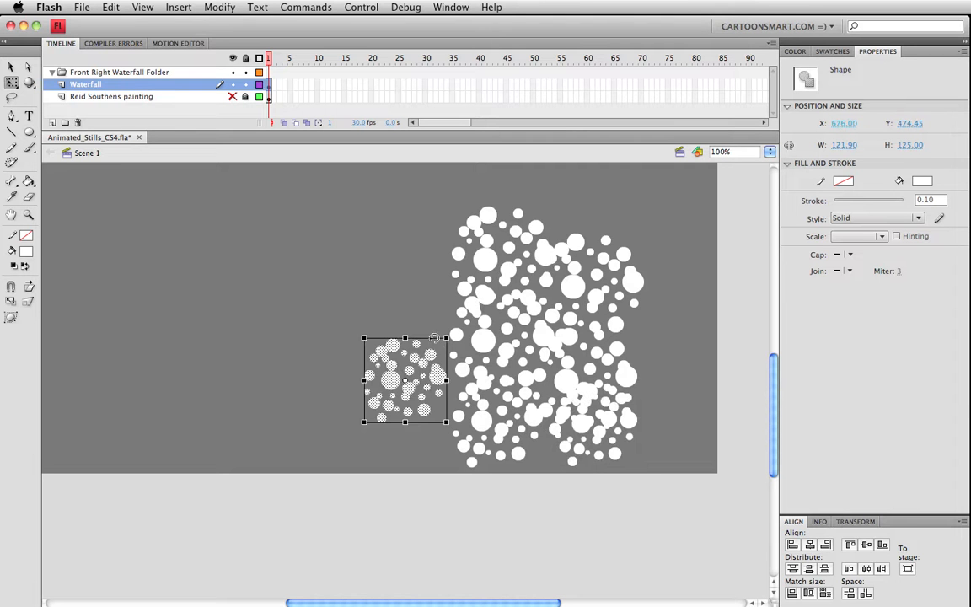
{"action": "left_click_drag", "start_coordinate": [416, 378], "coordinate": [653, 258]}
{"action": "key", "text": "super+z"}
{"action": "key", "text": "v"}
{"action": "left_click_drag", "start_coordinate": [621, 212], "coordinate": [665, 304]}
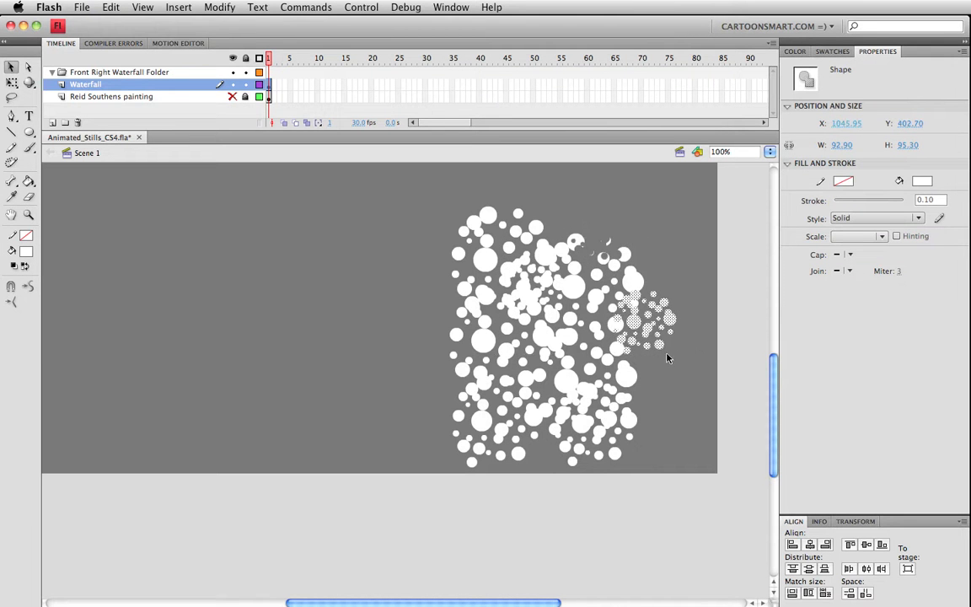
{"action": "key", "text": "super+z"}
Step: Paste the cluster again and place copies of about 122 × 125 px along the right side of the circles
{"action": "left_click", "coordinate": [666, 220]}
{"action": "key", "text": "super+v"}
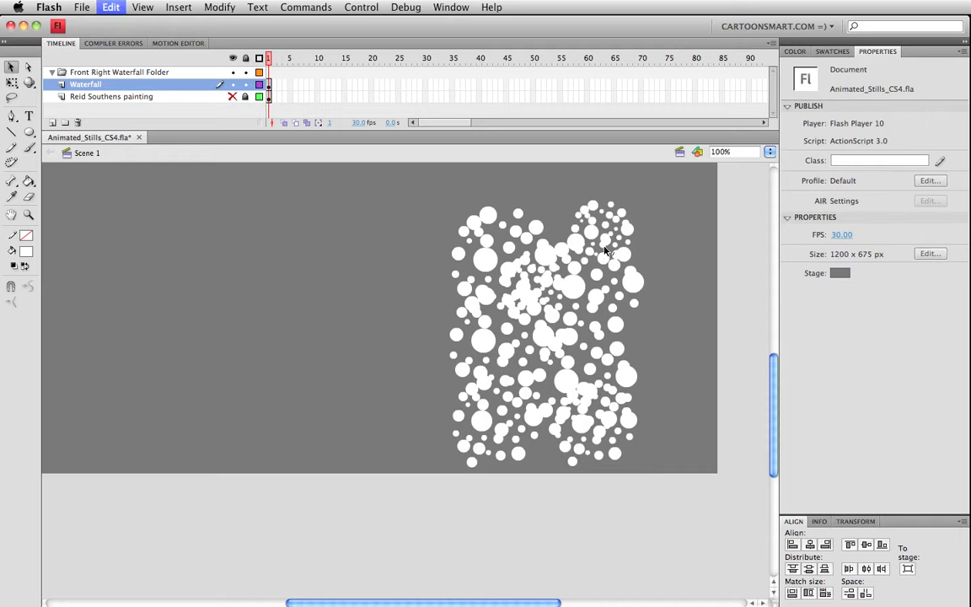
{"action": "left_click_drag", "start_coordinate": [392, 339], "coordinate": [695, 255]}
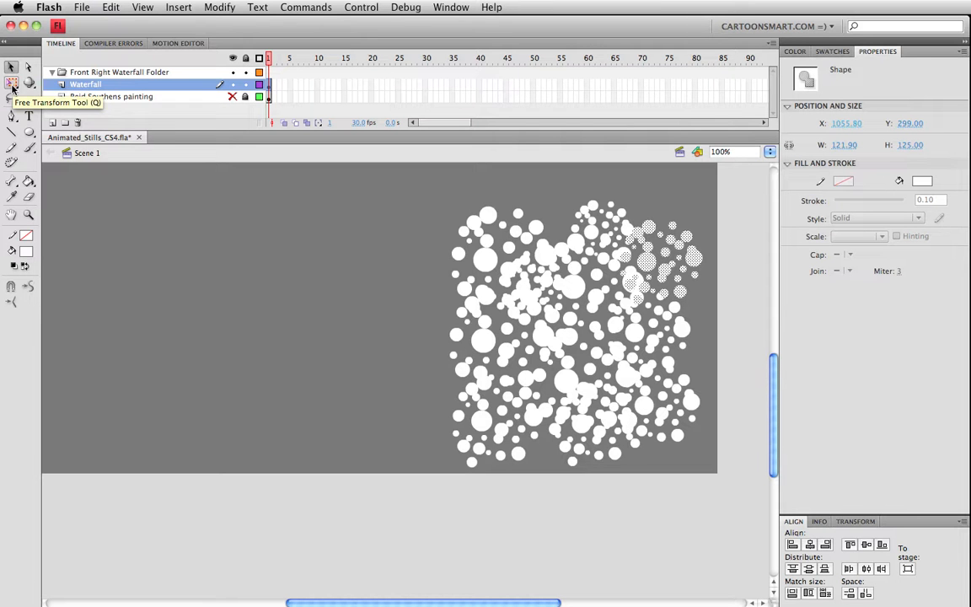
Step: Transform and place further cluster copies at the lower right, extending the circles past the stage's right edge
{"action": "left_click", "coordinate": [13, 84]}
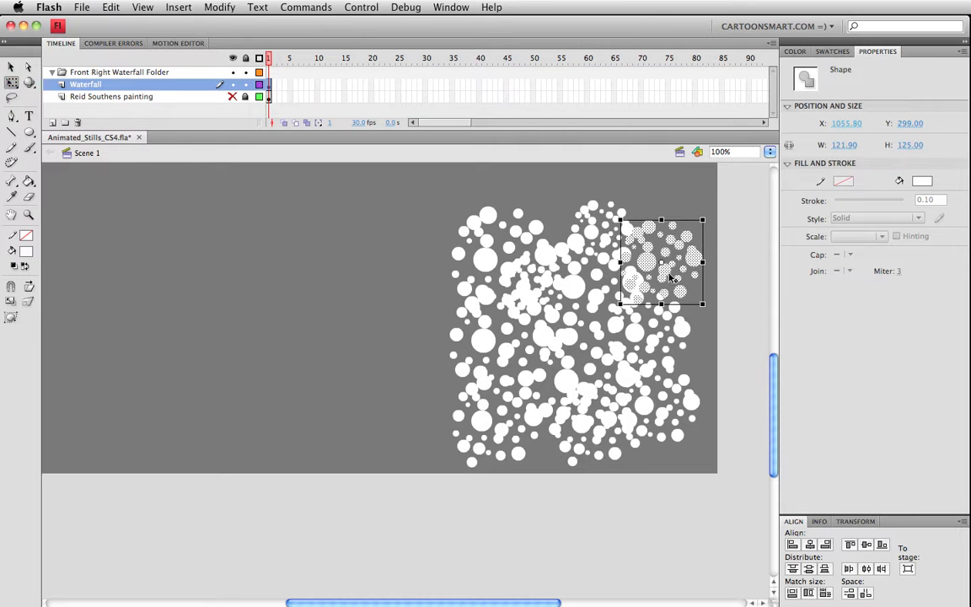
{"action": "key", "text": "v"}
{"action": "key", "text": "q"}
{"action": "left_click_drag", "start_coordinate": [702, 220], "coordinate": [714, 430]}
{"action": "key", "text": "v"}
{"action": "key", "text": "space"}
{"action": "left_click_drag", "start_coordinate": [588, 424], "coordinate": [540, 428]}
{"action": "left_click_drag", "start_coordinate": [665, 437], "coordinate": [689, 353]}
Step: Scale all the circles together to about 328 × 305 px and move them up and slightly right within the stage
{"action": "key", "text": "q"}
{"action": "left_click_drag", "start_coordinate": [717, 531], "coordinate": [357, 175]}
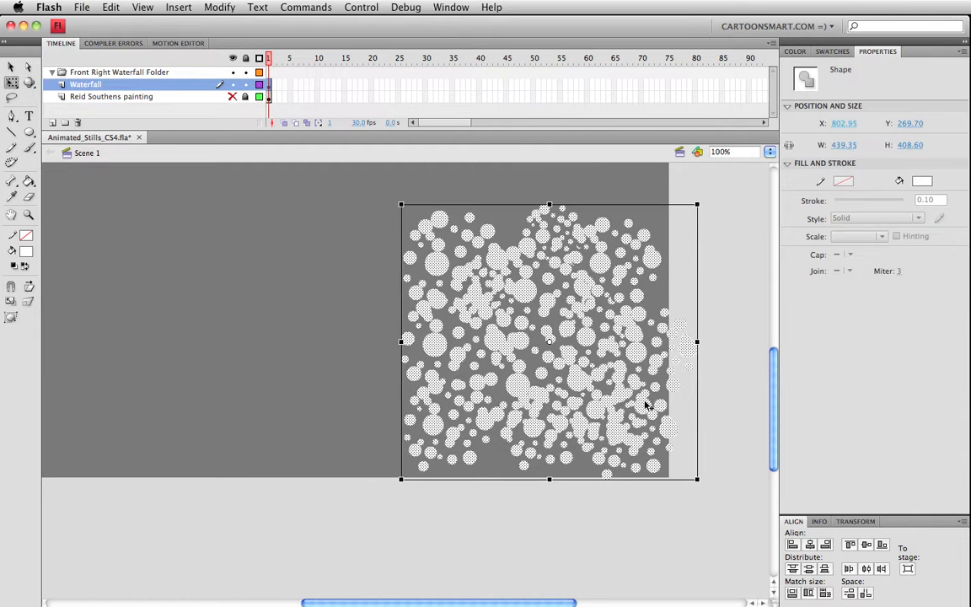
{"action": "left_click_drag", "start_coordinate": [696, 204], "coordinate": [624, 241]}
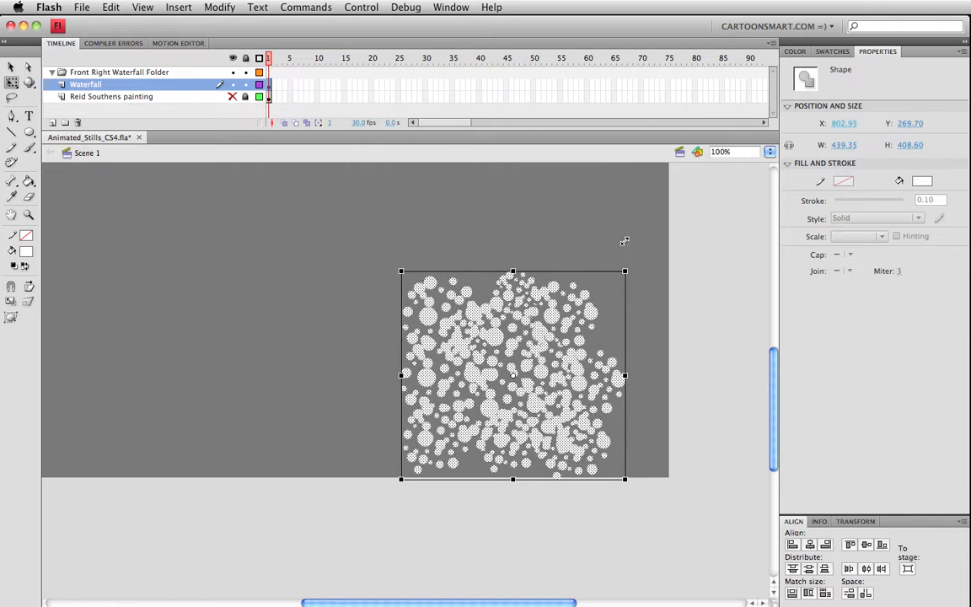
{"action": "key", "text": "v"}
{"action": "left_click_drag", "start_coordinate": [553, 314], "coordinate": [572, 282]}
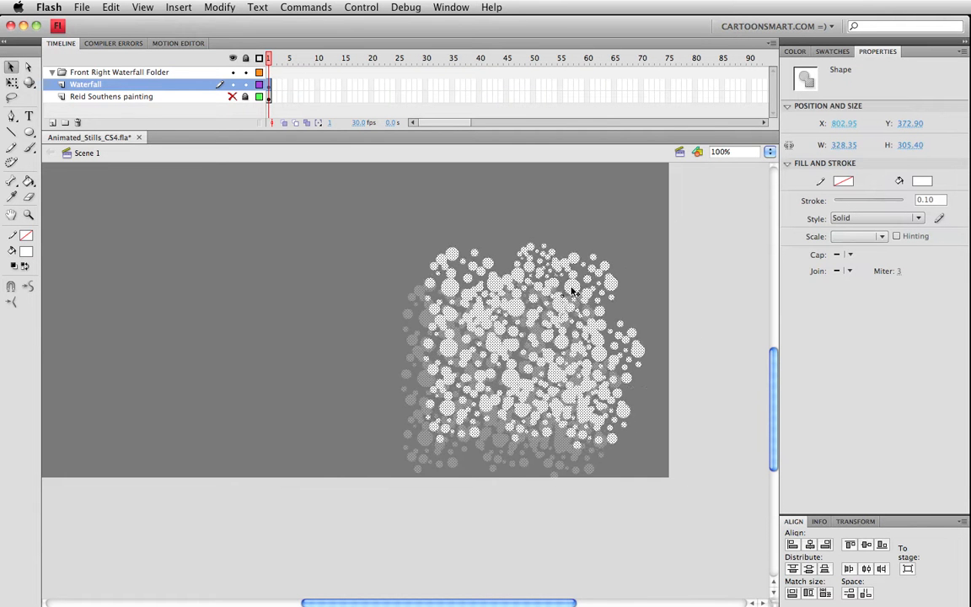
{"action": "left_click", "coordinate": [634, 239]}
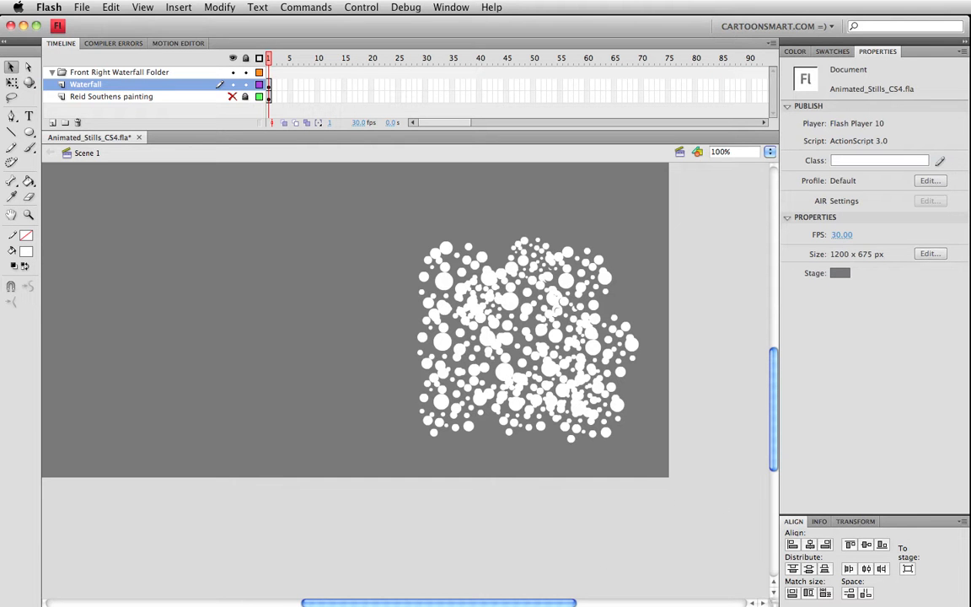
Step: Switch to Preview to view the original painting's waterfalls
{"action": "key", "text": "super+Tab"}
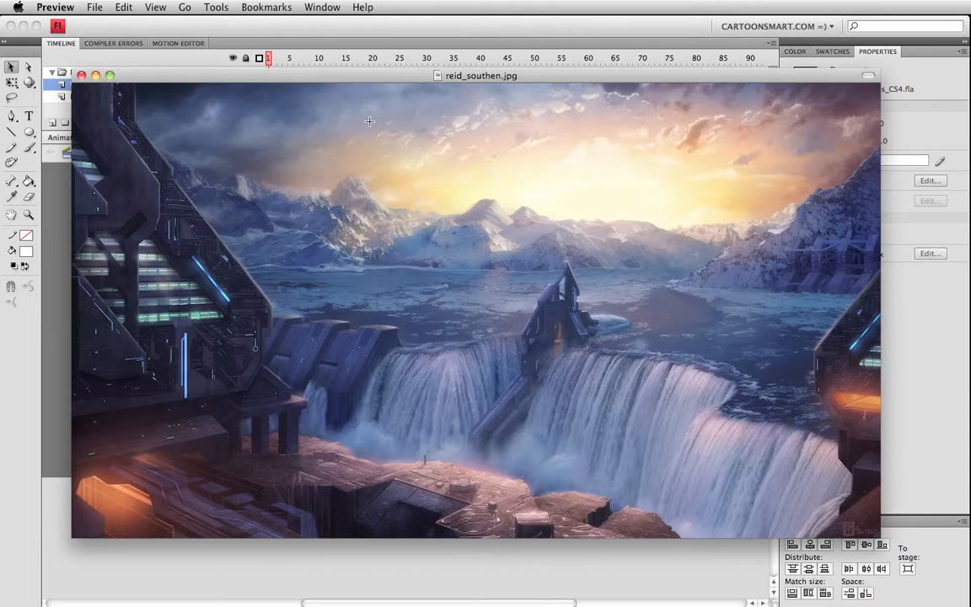
Step: Close the painting preview and examine the reference screenshot of the finished circle field in Preview, moving its window aside
{"action": "key", "text": "super+w"}
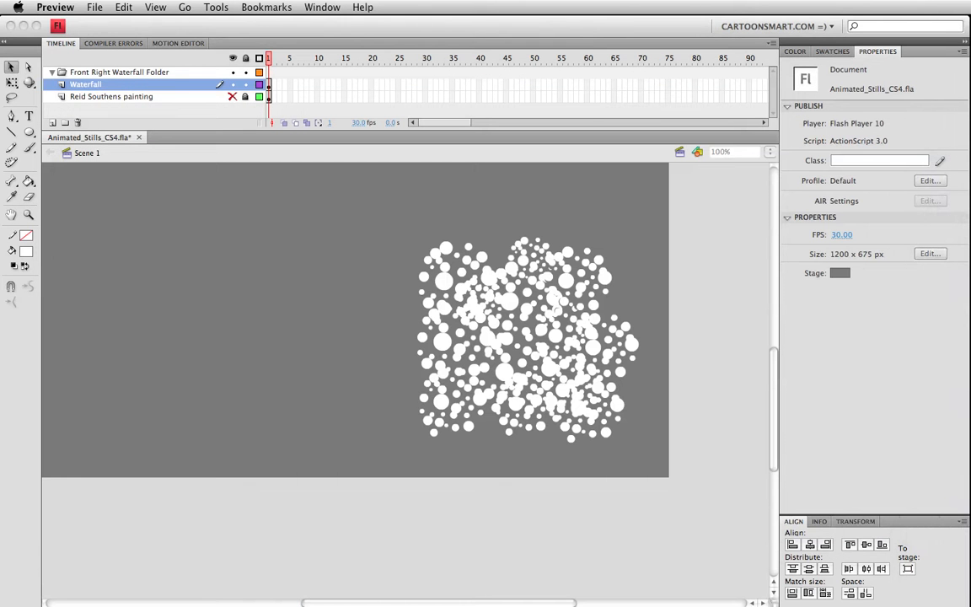
{"action": "key", "text": "super+Tab"}
{"action": "key", "text": "super+Tab"}
{"action": "left_click_drag", "start_coordinate": [194, 204], "coordinate": [451, 276]}
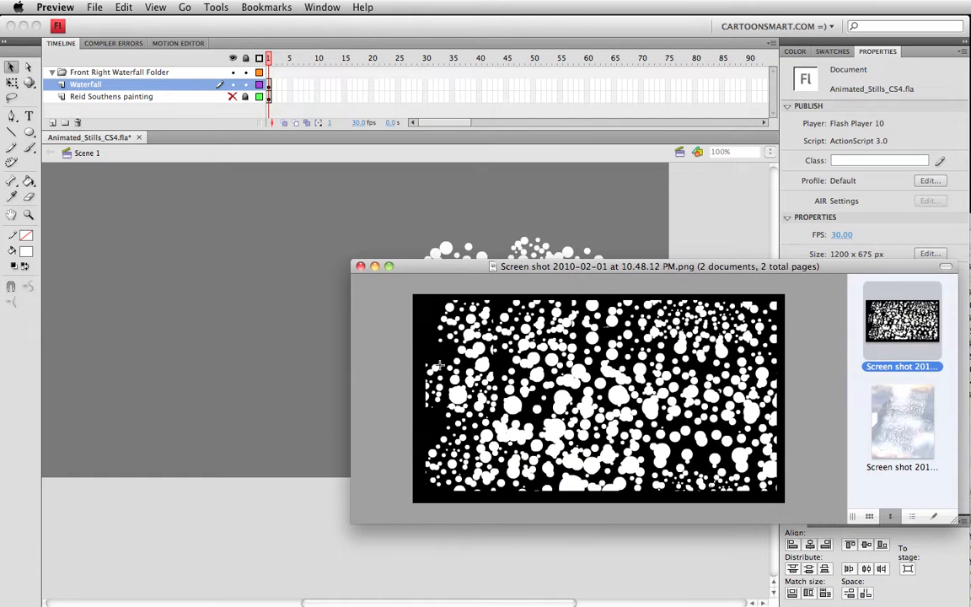
{"action": "left_click_drag", "start_coordinate": [434, 267], "coordinate": [970, 102]}
Step: Duplicate all the circles in place, flip the copy horizontally and move it beside the original to about X 516.9
{"action": "left_click", "coordinate": [364, 215]}
{"action": "left_click_drag", "start_coordinate": [363, 227], "coordinate": [723, 495]}
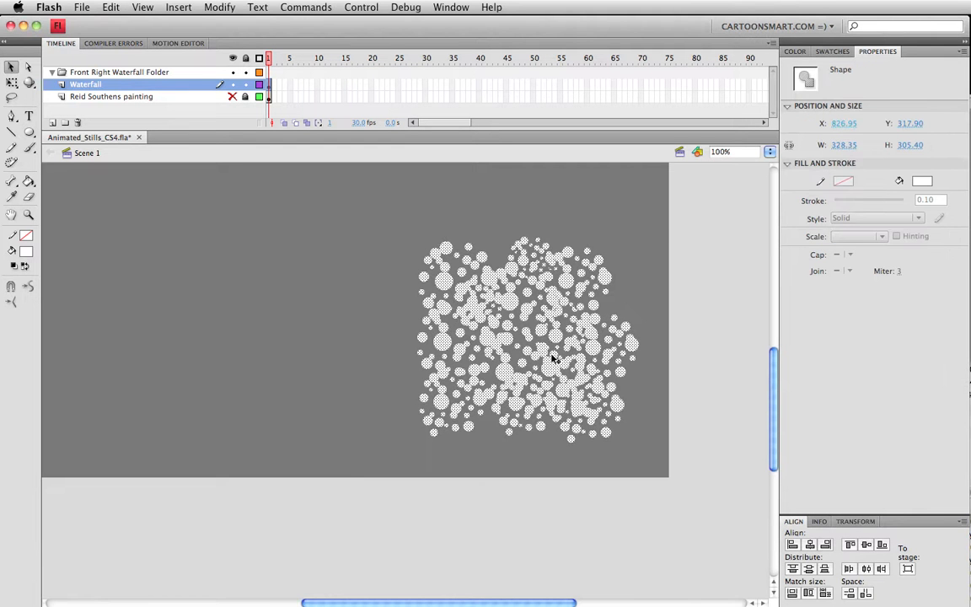
{"action": "key", "text": "super+shift+v"}
{"action": "key", "text": "shift+Left"}
{"action": "key", "text": "shift+Left"}
{"action": "key", "text": "shift+Left"}
{"action": "key", "text": "shift+Left"}
{"action": "key", "text": "shift+Left"}
{"action": "key", "text": "shift+Left"}
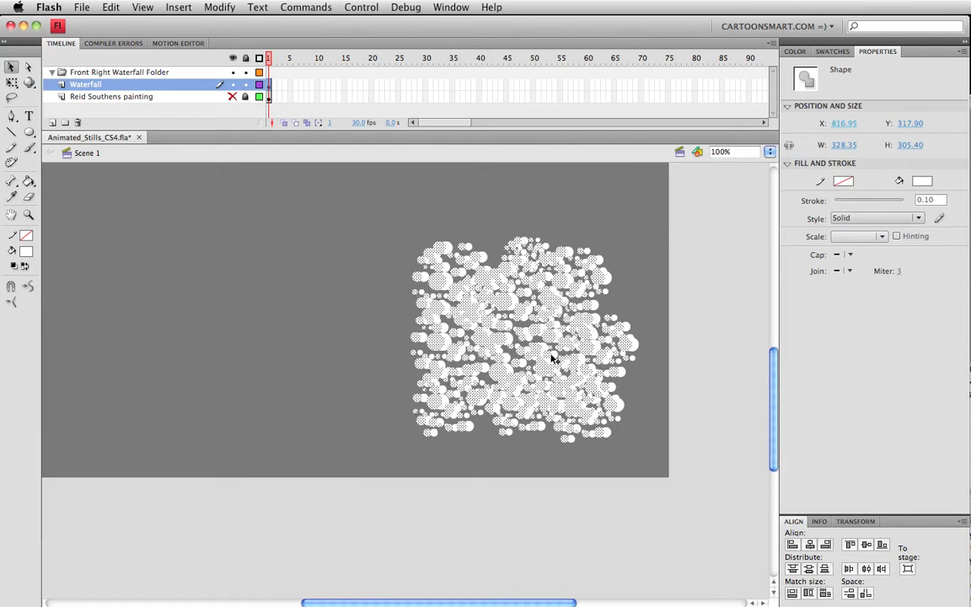
{"action": "key", "text": "shift+Left"}
{"action": "key", "text": "shift+Left"}
{"action": "key", "text": "shift+Left"}
{"action": "key", "text": "shift+Left"}
{"action": "key", "text": "shift+Left"}
{"action": "key", "text": "shift+Left"}
{"action": "key", "text": "shift+Left"}
{"action": "key", "text": "shift+Left"}
{"action": "key", "text": "shift+Left"}
{"action": "key", "text": "shift+Left"}
{"action": "key", "text": "shift+Left"}
{"action": "key", "text": "shift+Left"}
{"action": "key", "text": "shift+Left"}
{"action": "key", "text": "shift+Left"}
{"action": "key", "text": "shift+Left"}
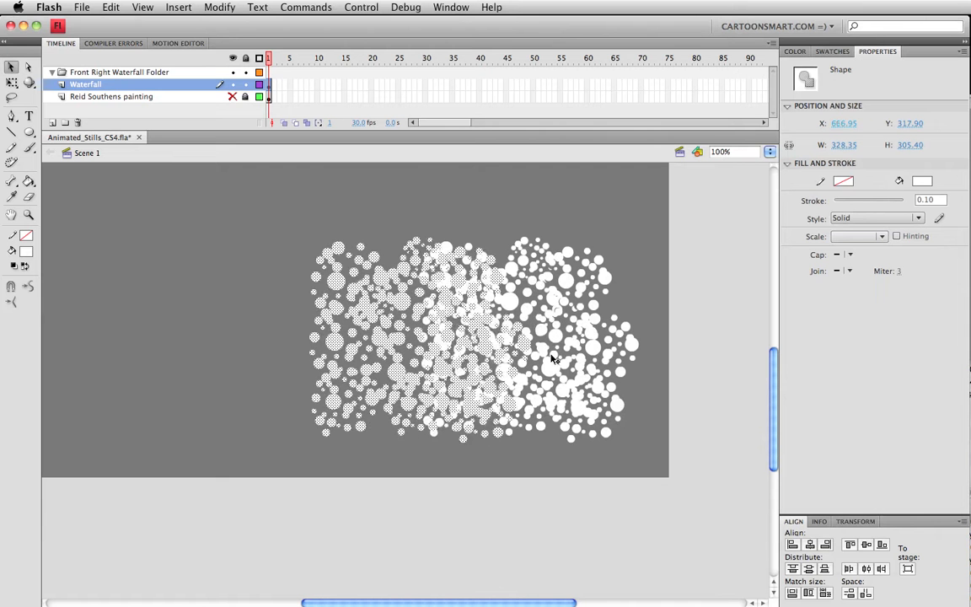
{"action": "key", "text": "shift+Left"}
{"action": "key", "text": "shift+Left"}
{"action": "key", "text": "shift+Left"}
{"action": "key", "text": "shift+Left"}
{"action": "key", "text": "shift+Left"}
{"action": "key", "text": "shift+Left"}
{"action": "key", "text": "shift+Left"}
{"action": "key", "text": "shift+Left"}
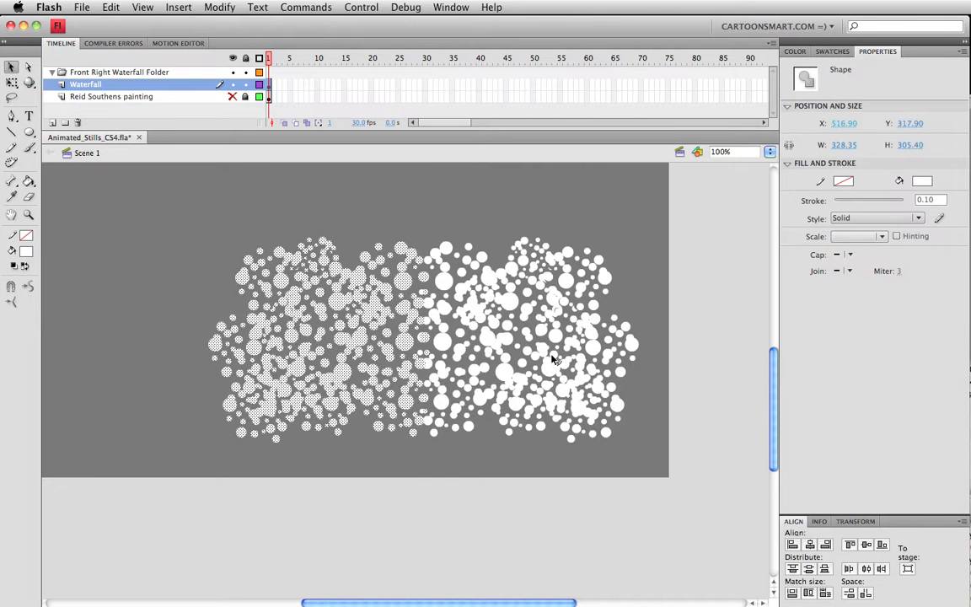
{"action": "left_click", "coordinate": [218, 7]}
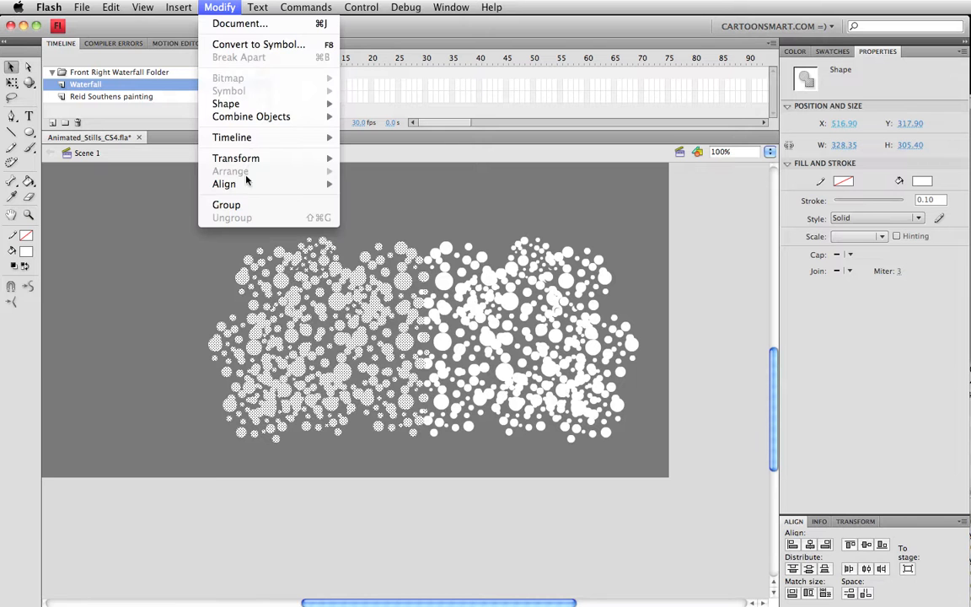
{"action": "mouse_move", "coordinate": [249, 165]}
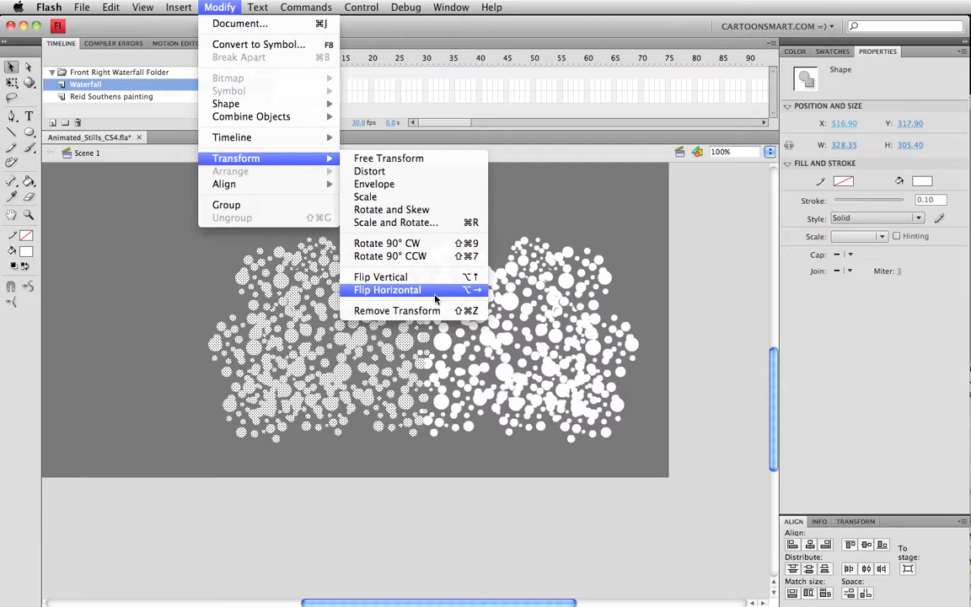
{"action": "left_click", "coordinate": [508, 554]}
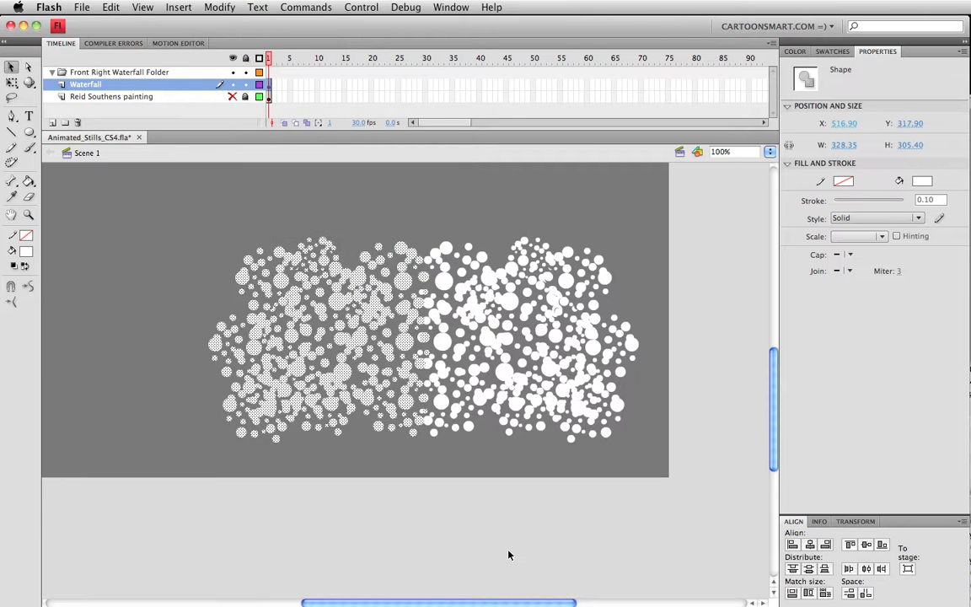
Step: Trim the ragged circles off the bottom, right, top and left edges to leave a clean rectangular block
{"action": "left_click", "coordinate": [379, 541]}
{"action": "left_click_drag", "start_coordinate": [181, 523], "coordinate": [730, 420]}
{"action": "key", "text": "Delete"}
{"action": "mouse_move", "coordinate": [710, 520]}
{"action": "left_mouse_down"}
{"action": "mouse_move", "coordinate": [663, 305]}
{"action": "mouse_move", "coordinate": [609, 187]}
{"action": "left_mouse_up"}
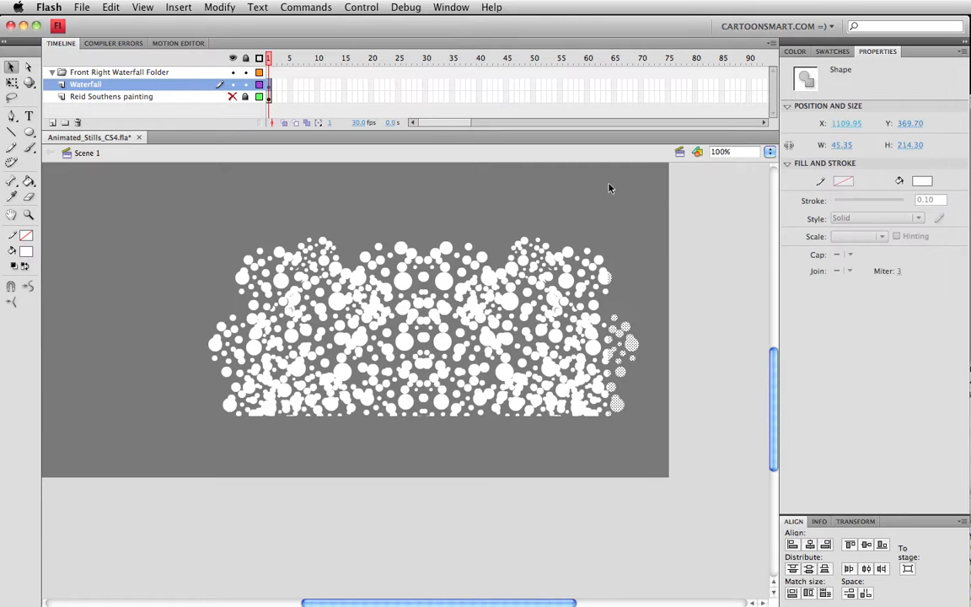
{"action": "key", "text": "Delete"}
{"action": "left_click_drag", "start_coordinate": [159, 187], "coordinate": [673, 266]}
{"action": "key", "text": "Delete"}
{"action": "left_click_drag", "start_coordinate": [151, 201], "coordinate": [251, 437]}
{"action": "key", "text": "Delete"}
Step: Stretch the whole trimmed circle block upward with Free Transform to about 257 px high
{"action": "left_click_drag", "start_coordinate": [190, 465], "coordinate": [606, 233]}
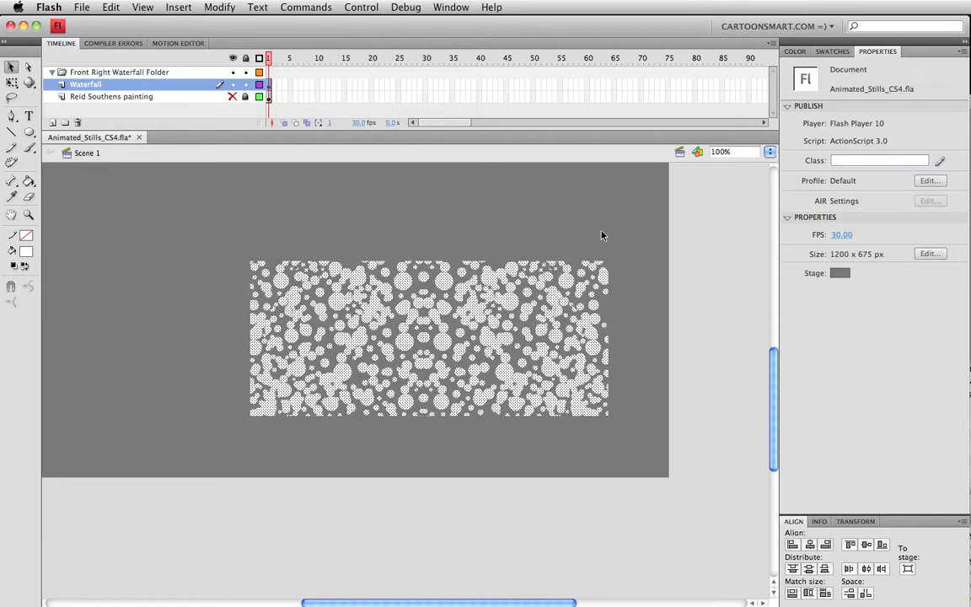
{"action": "key", "text": "q"}
{"action": "left_click_drag", "start_coordinate": [429, 261], "coordinate": [432, 240]}
{"action": "left_click", "coordinate": [331, 448]}
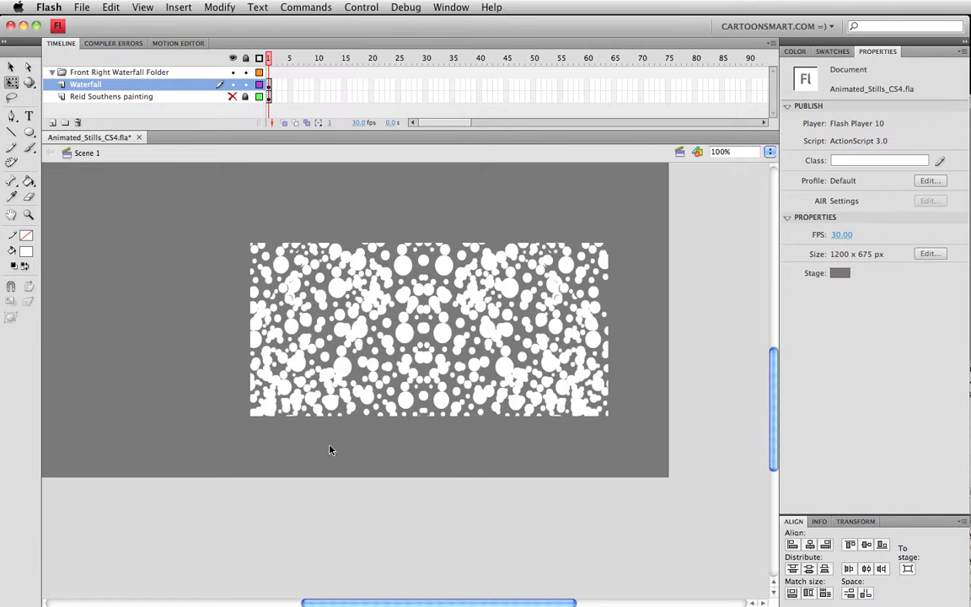
Step: Convert the entire circle block into a Movie Clip symbol named dots
{"action": "key", "text": "v"}
{"action": "left_click_drag", "start_coordinate": [454, 455], "coordinate": [444, 461]}
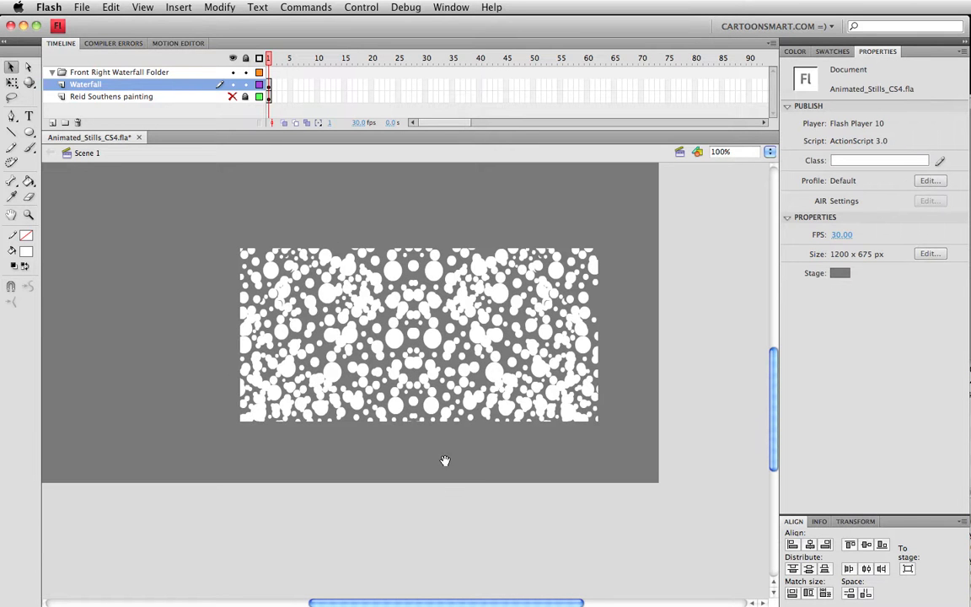
{"action": "left_click_drag", "start_coordinate": [507, 457], "coordinate": [504, 479]}
{"action": "mouse_move", "coordinate": [143, 255]}
{"action": "left_mouse_down"}
{"action": "mouse_move", "coordinate": [581, 460]}
{"action": "mouse_move", "coordinate": [633, 451]}
{"action": "left_mouse_up"}
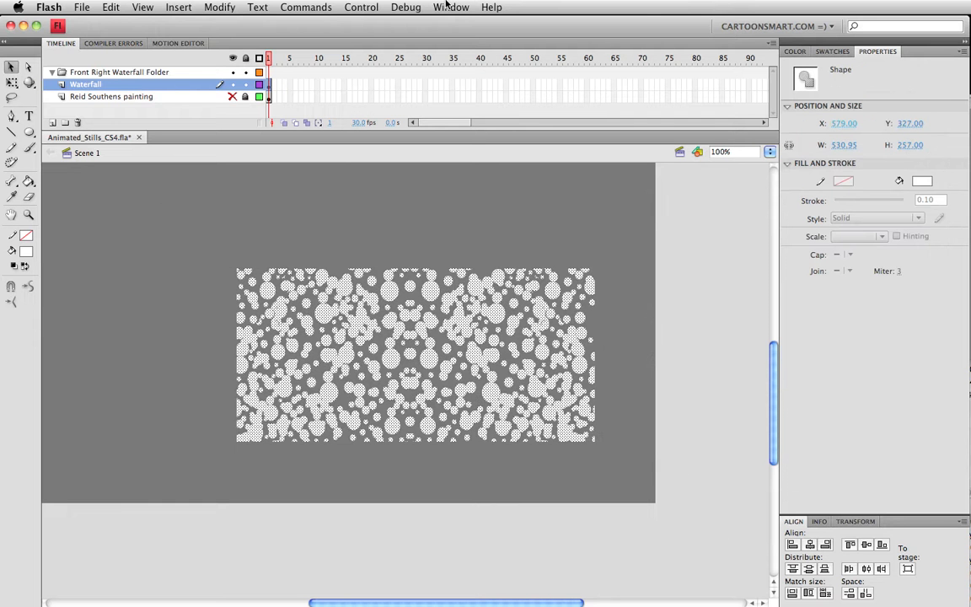
{"action": "left_click", "coordinate": [217, 6]}
{"action": "left_click", "coordinate": [277, 45]}
{"action": "left_click_drag", "start_coordinate": [724, 342], "coordinate": [674, 219]}
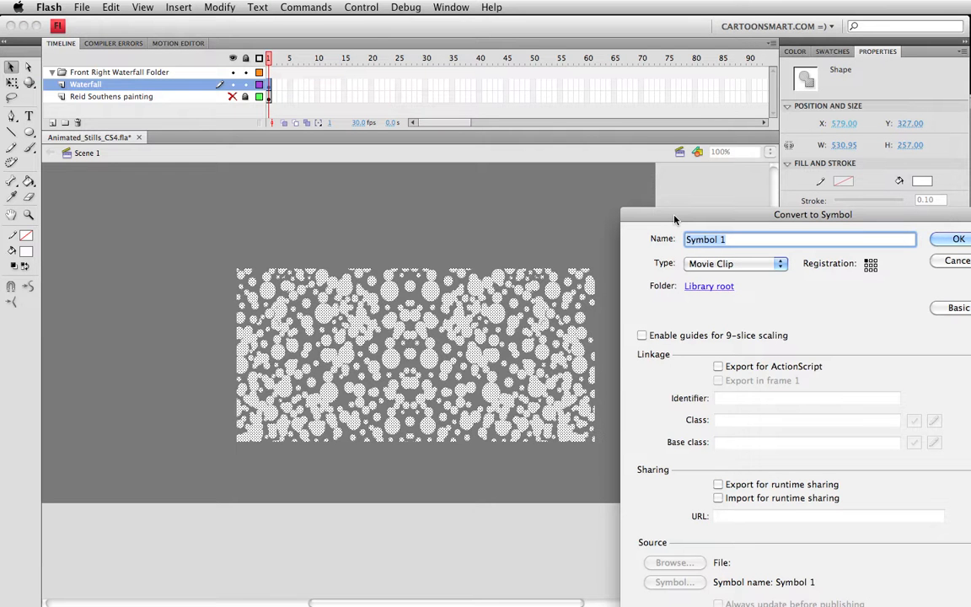
{"action": "type", "text": "dots"}
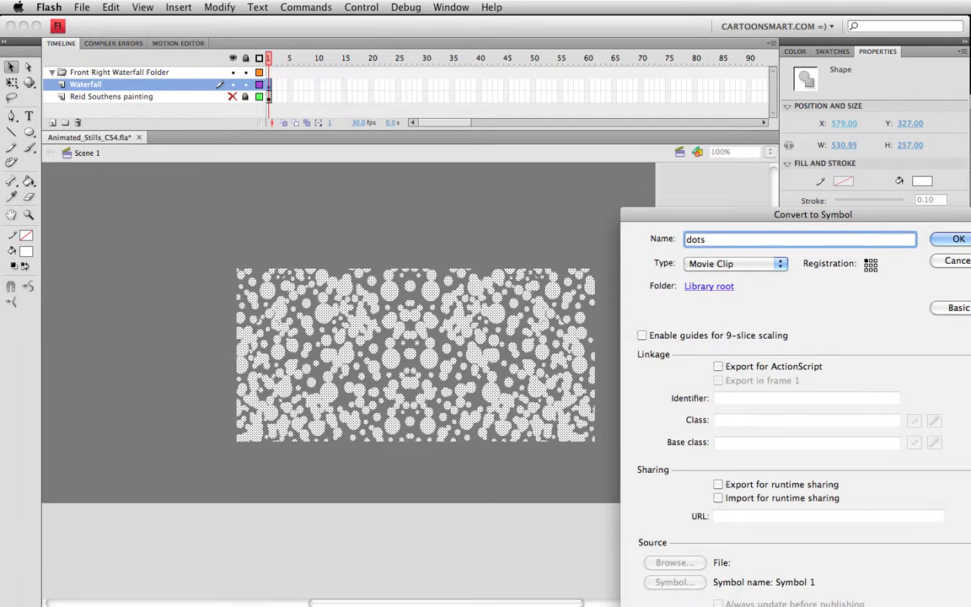
{"action": "key", "text": "Return"}
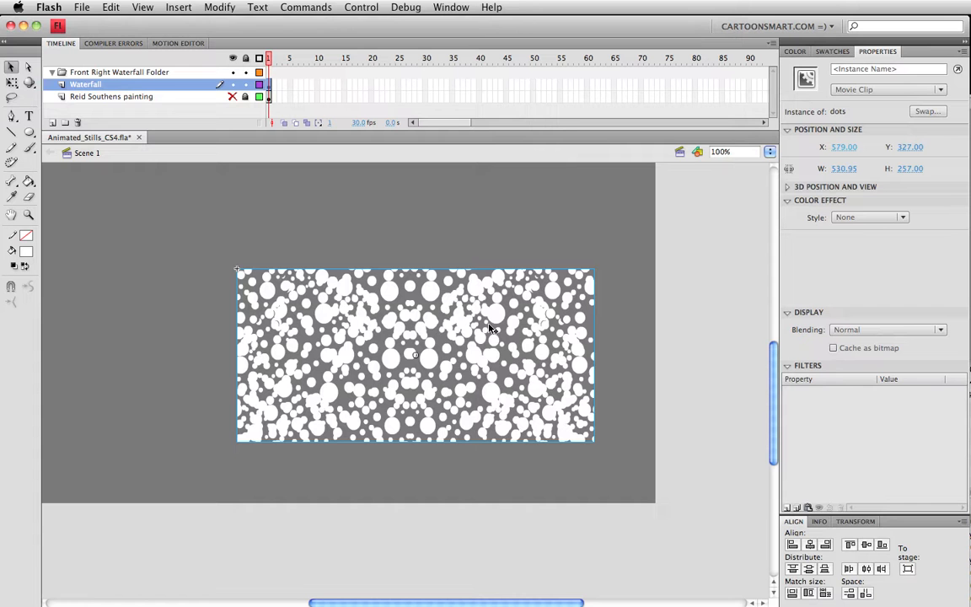
{"action": "key", "text": "q"}
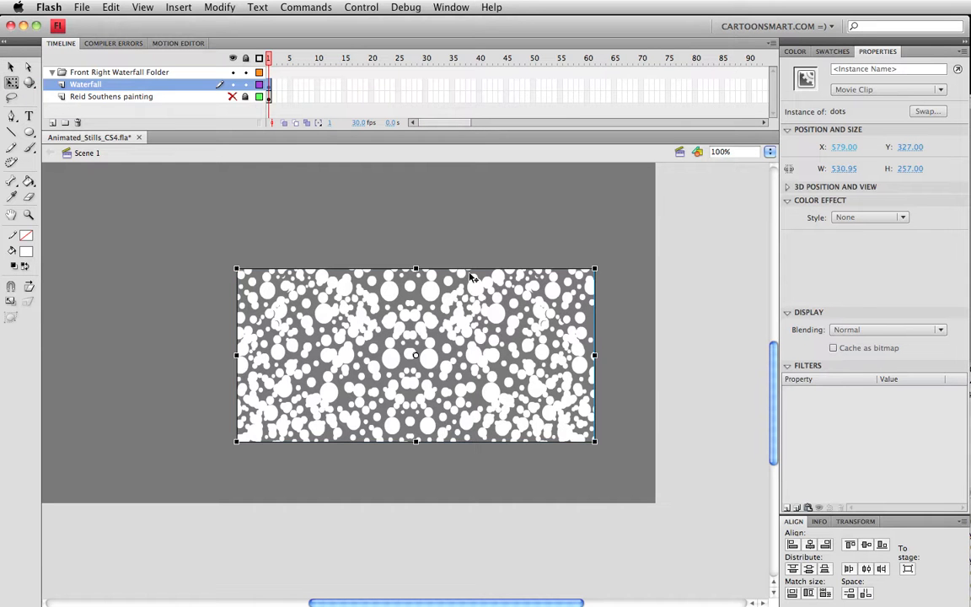
{"action": "left_click_drag", "start_coordinate": [421, 267], "coordinate": [431, 267]}
{"action": "key", "text": "super+z"}
{"action": "left_click_drag", "start_coordinate": [604, 262], "coordinate": [630, 276]}
{"action": "key", "text": "super+z"}
{"action": "key", "text": "v"}
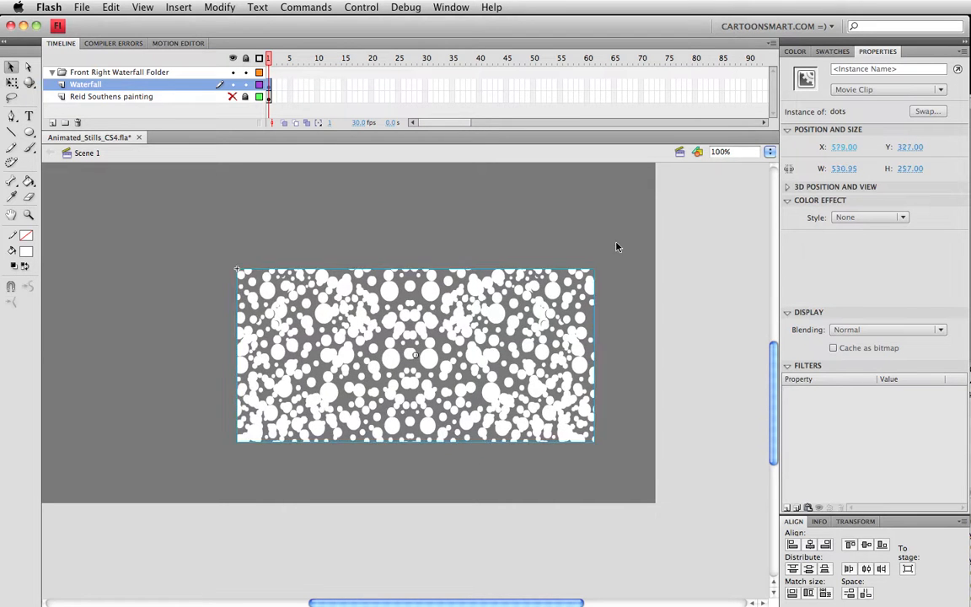
{"action": "left_click", "coordinate": [615, 245]}
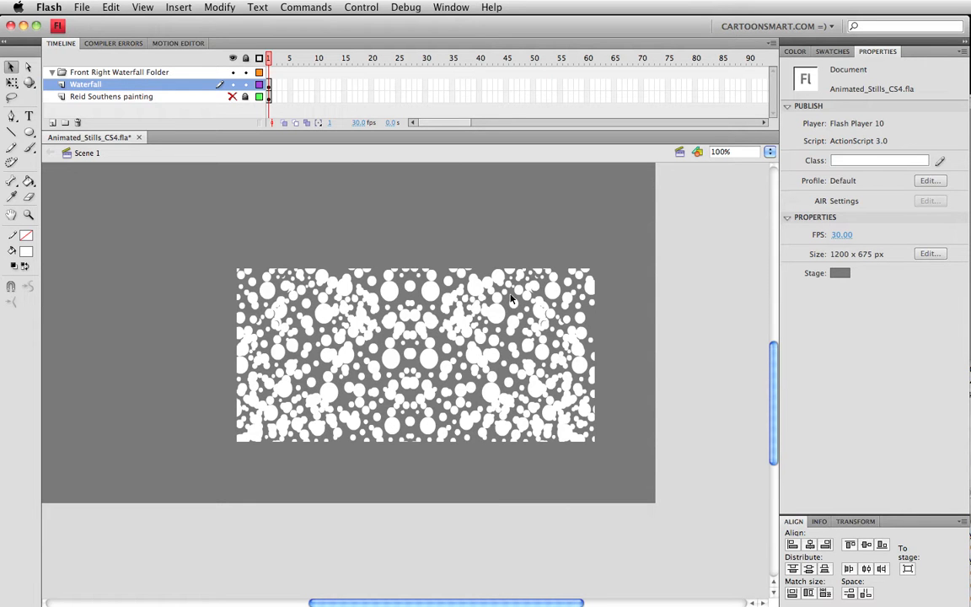
Step: Edit the dots symbol, draw an extra white circle in the lower middle of the pattern, and return to the main scene
{"action": "double_click", "coordinate": [429, 286]}
{"action": "left_click", "coordinate": [140, 177]}
{"action": "left_click", "coordinate": [29, 131]}
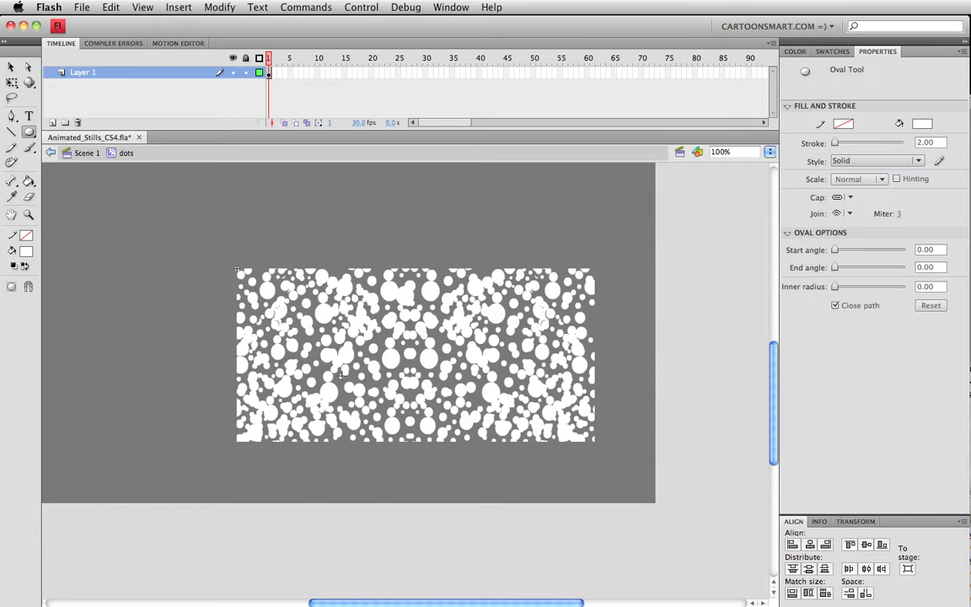
{"action": "left_click_drag", "start_coordinate": [412, 383], "coordinate": [441, 412]}
{"action": "key", "text": "super+e"}
Step: Scale the dots movie clip down with Free Transform to about 327 × 158 px
{"action": "key", "text": "v"}
{"action": "key", "text": "q"}
{"action": "left_click_drag", "start_coordinate": [593, 269], "coordinate": [642, 371]}
{"action": "key", "text": "v"}
{"action": "key", "text": "q"}
{"action": "key", "text": "v"}
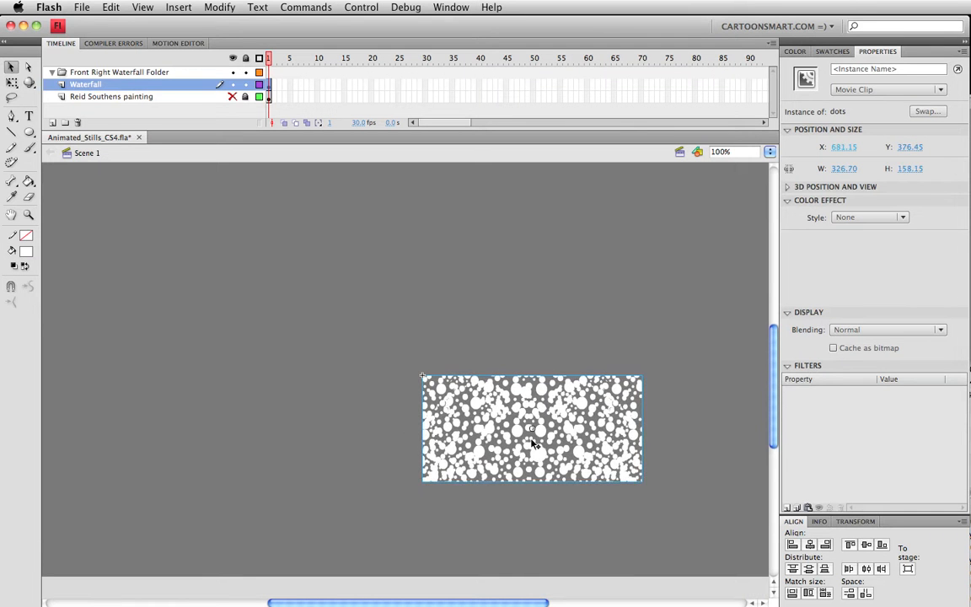
Step: Move the dots movie clip up to about Y 223.5 and save the file
{"action": "left_click_drag", "start_coordinate": [532, 444], "coordinate": [535, 341]}
{"action": "key", "text": "super+s"}
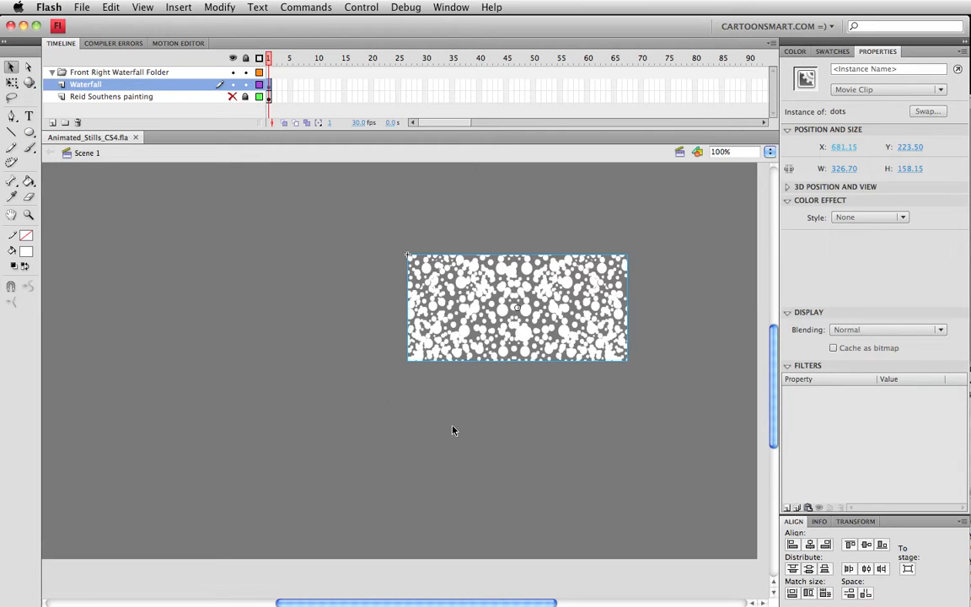
{"action": "double_click", "coordinate": [515, 311]}
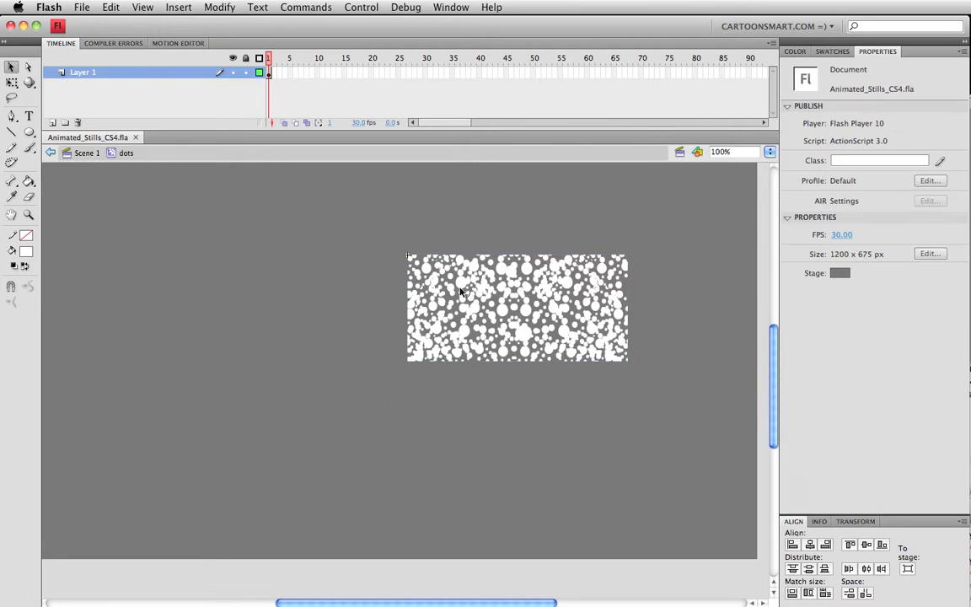
{"action": "left_click", "coordinate": [9, 132]}
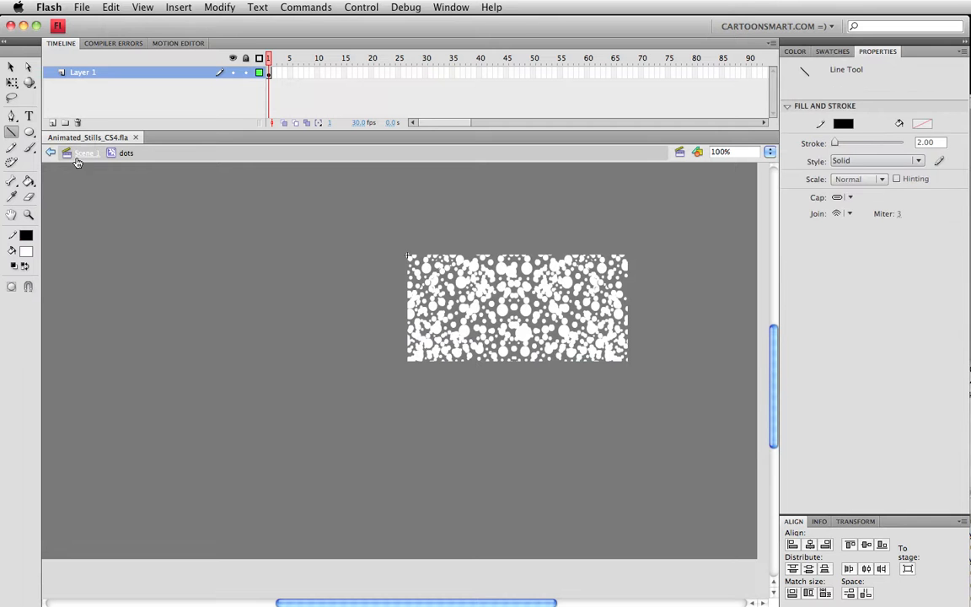
{"action": "left_click", "coordinate": [12, 68]}
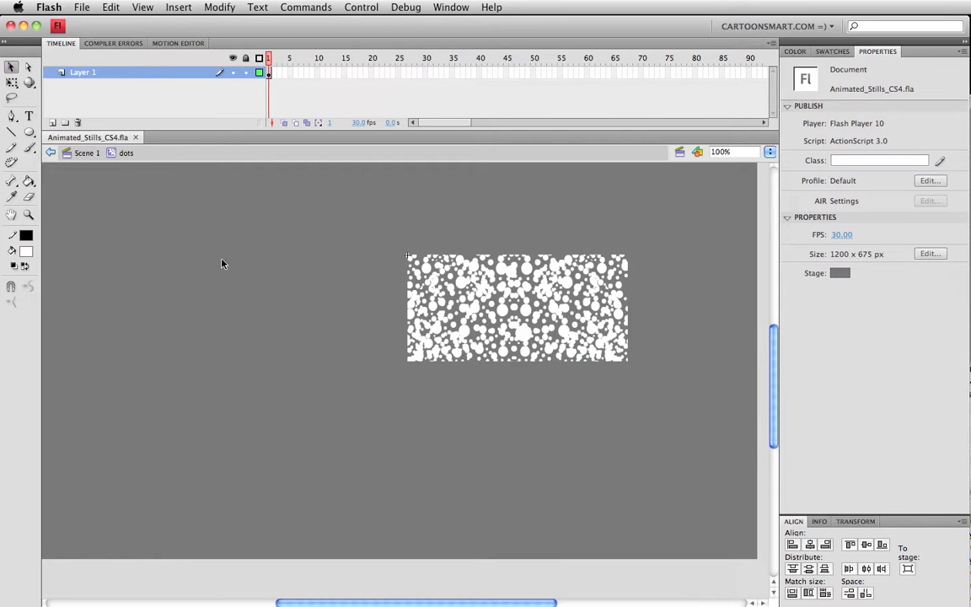
{"action": "left_click", "coordinate": [84, 153]}
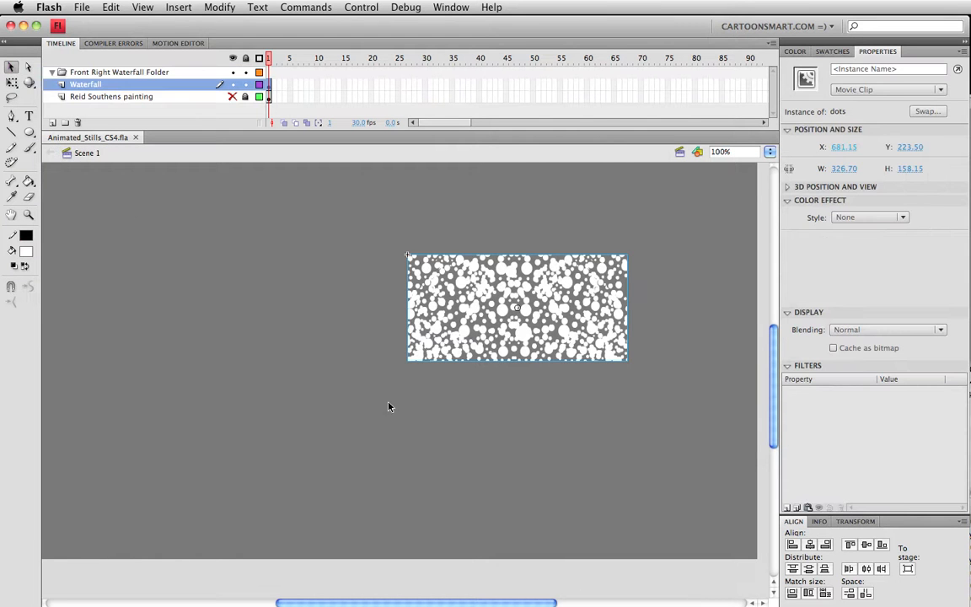
Step: Inside the dots symbol, add a new layer and draw a black horizontal line about 531 px wide along the pattern's bottom edge
{"action": "double_click", "coordinate": [433, 311]}
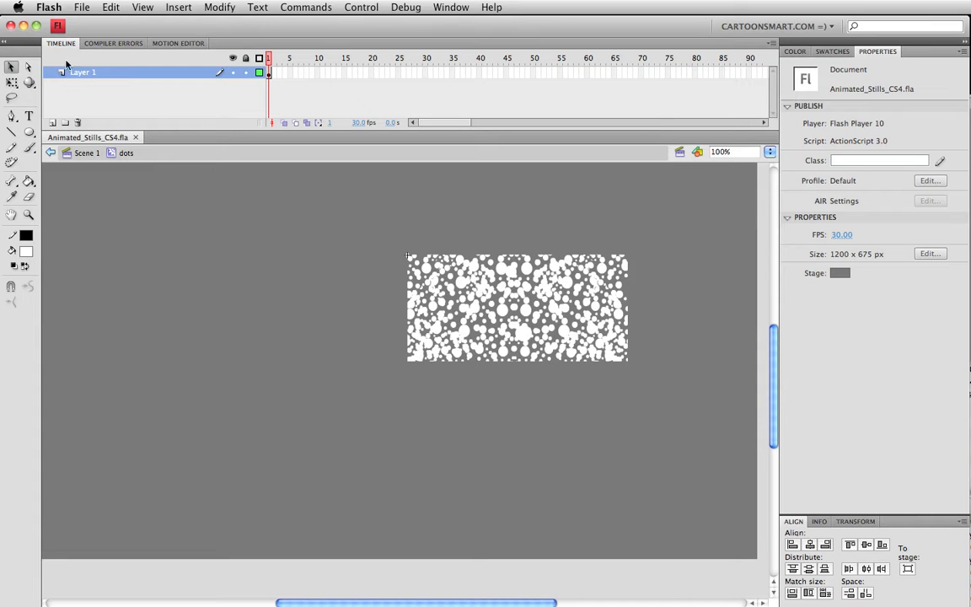
{"action": "left_click", "coordinate": [52, 123]}
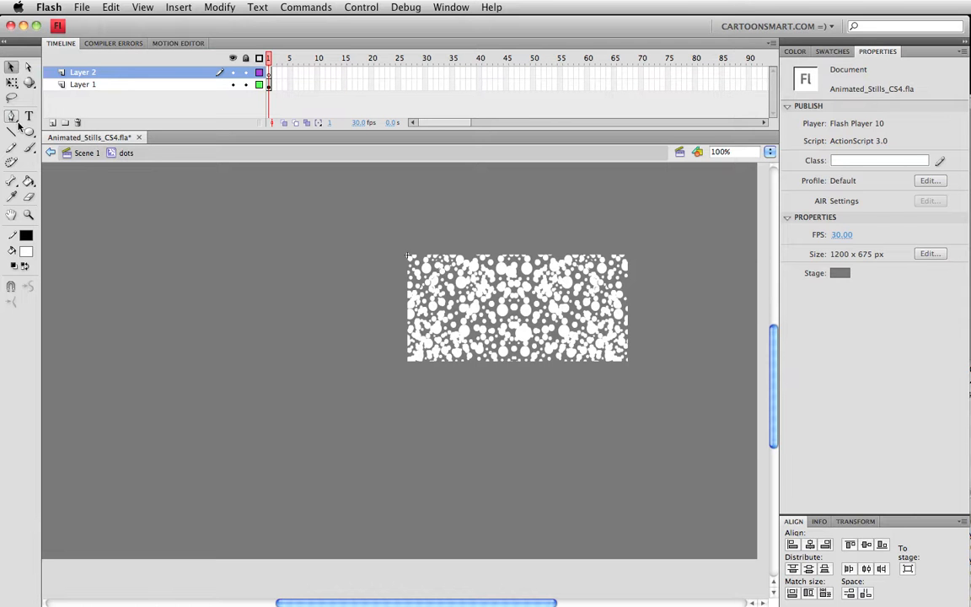
{"action": "left_click", "coordinate": [13, 131]}
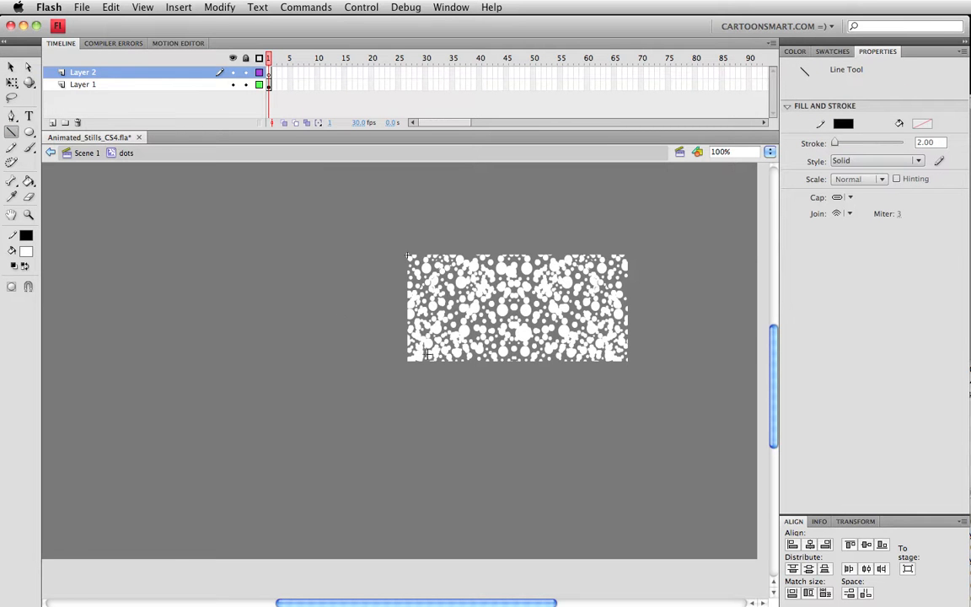
{"action": "left_click_drag", "start_coordinate": [408, 361], "coordinate": [607, 368]}
{"action": "left_click_drag", "start_coordinate": [627, 367], "coordinate": [626, 367]}
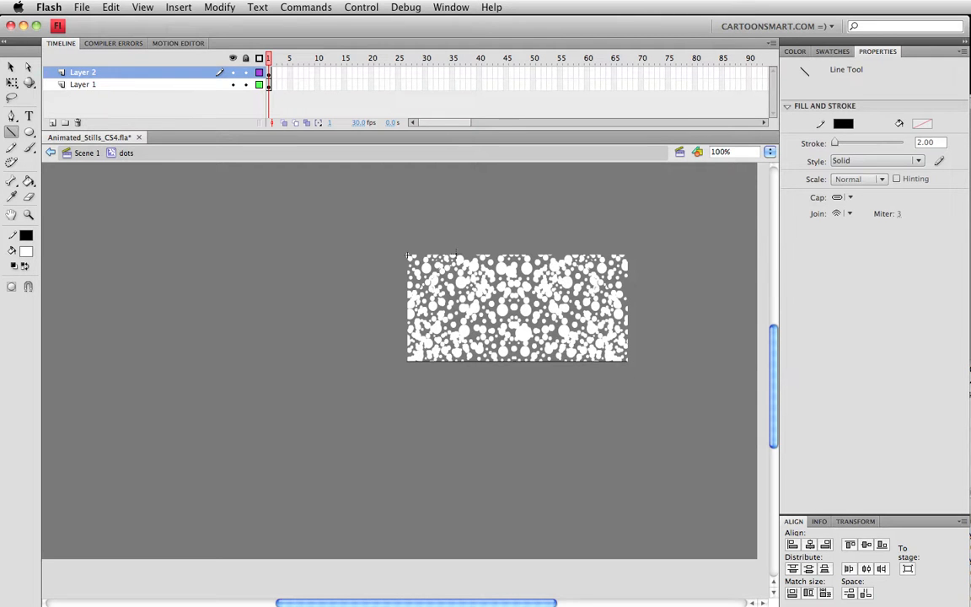
Step: Duplicate the black line in place and move the copy up to the dot pattern's top edge at about Y -2.3
{"action": "key", "text": "v"}
{"action": "left_click", "coordinate": [594, 362]}
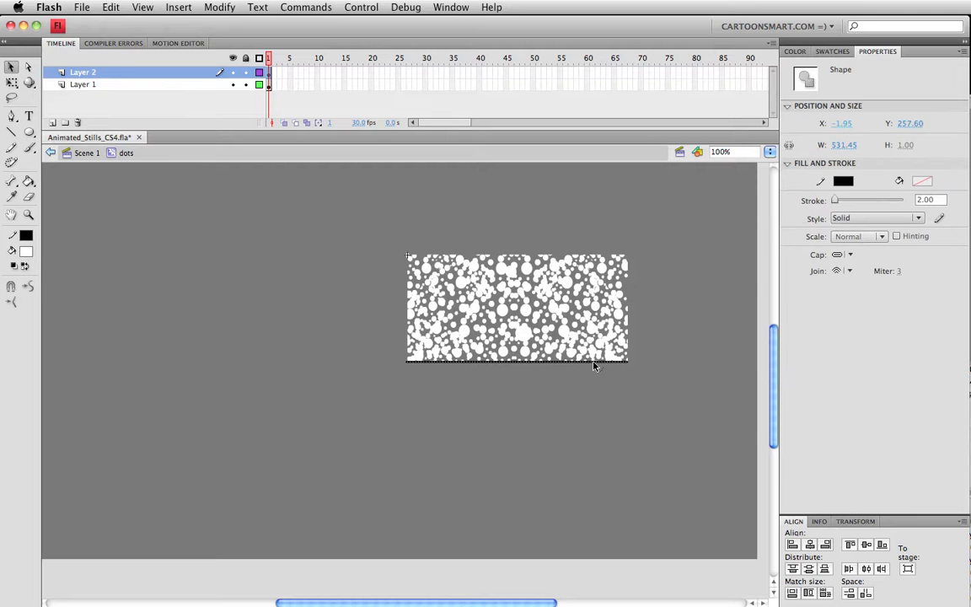
{"action": "key", "text": "super+c"}
{"action": "key", "text": "super+shift+v"}
{"action": "key", "text": "shift+Up"}
{"action": "key", "text": "shift+Up"}
{"action": "key", "text": "shift+Up"}
{"action": "key", "text": "shift+Up"}
{"action": "key", "text": "shift+Up"}
{"action": "key", "text": "shift+Up"}
{"action": "key", "text": "shift+Up"}
{"action": "key", "text": "shift+Up"}
{"action": "key", "text": "shift+Up"}
{"action": "key", "text": "shift+Up"}
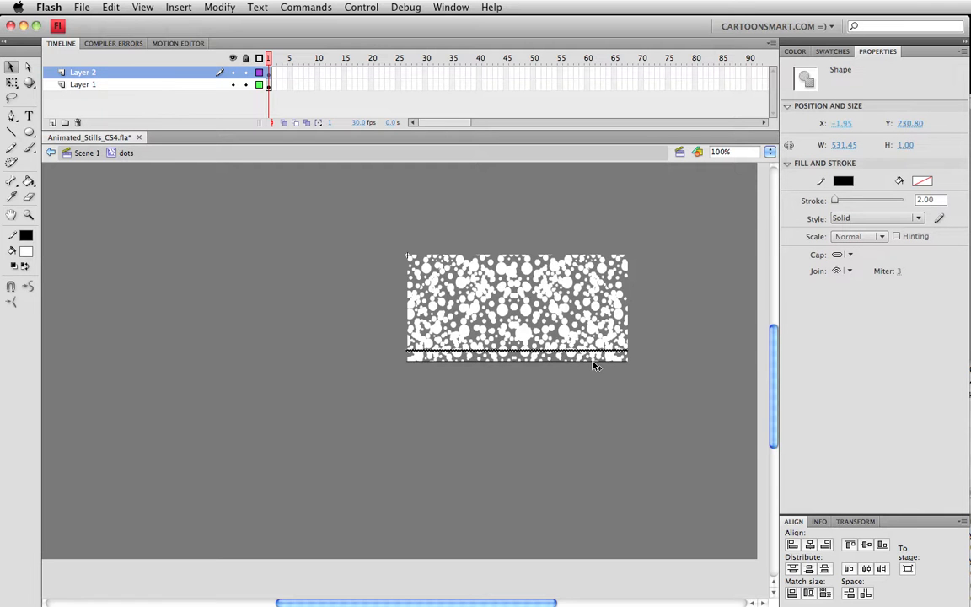
{"action": "key", "text": "Down"}
{"action": "key", "text": "Down"}
{"action": "key", "text": "Down"}
{"action": "key", "text": "Down"}
{"action": "key", "text": "Down"}
{"action": "key", "text": "Down"}
{"action": "key", "text": "Down"}
{"action": "key", "text": "Down"}
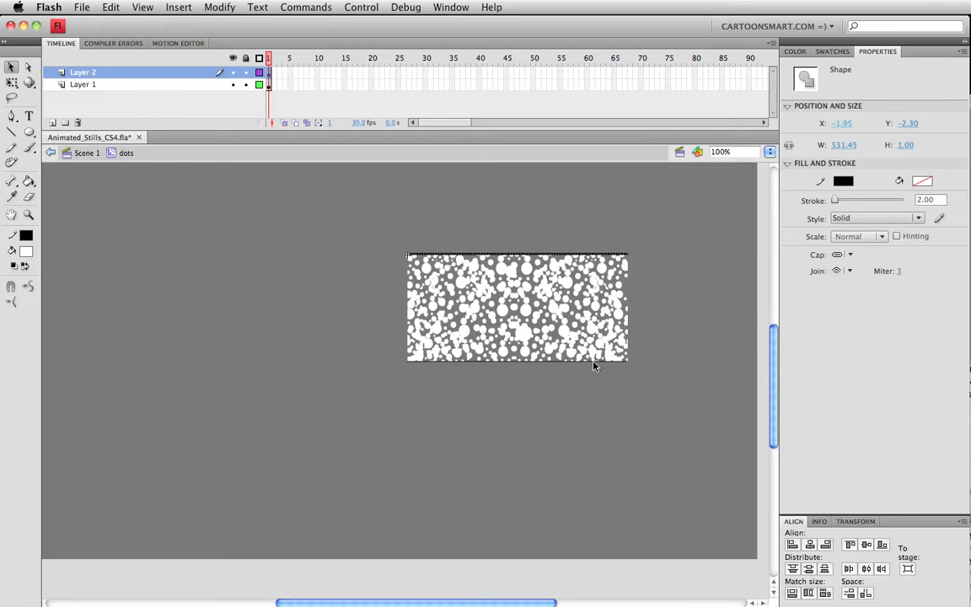
{"action": "left_click", "coordinate": [599, 393]}
{"action": "key", "text": "super+z"}
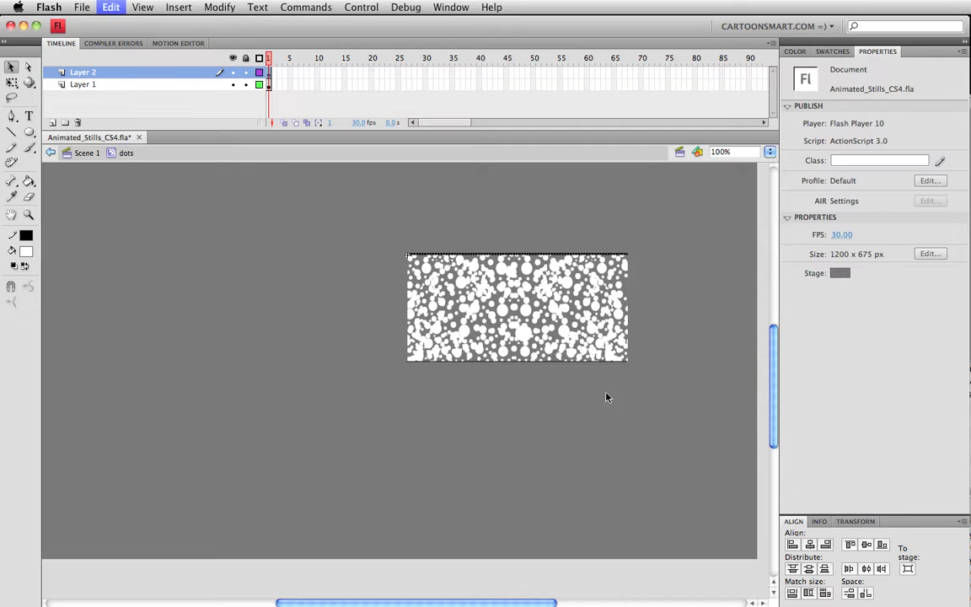
Step: Return to the main scene, duplicate the dots clip in place and move the copy straight down to Y 383.5
{"action": "left_click", "coordinate": [613, 398]}
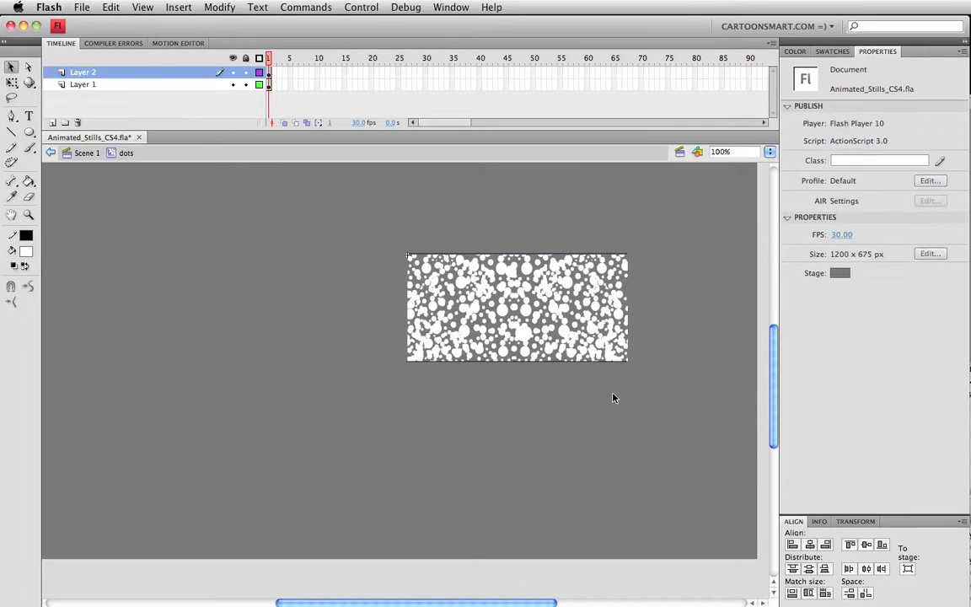
{"action": "double_click", "coordinate": [613, 398]}
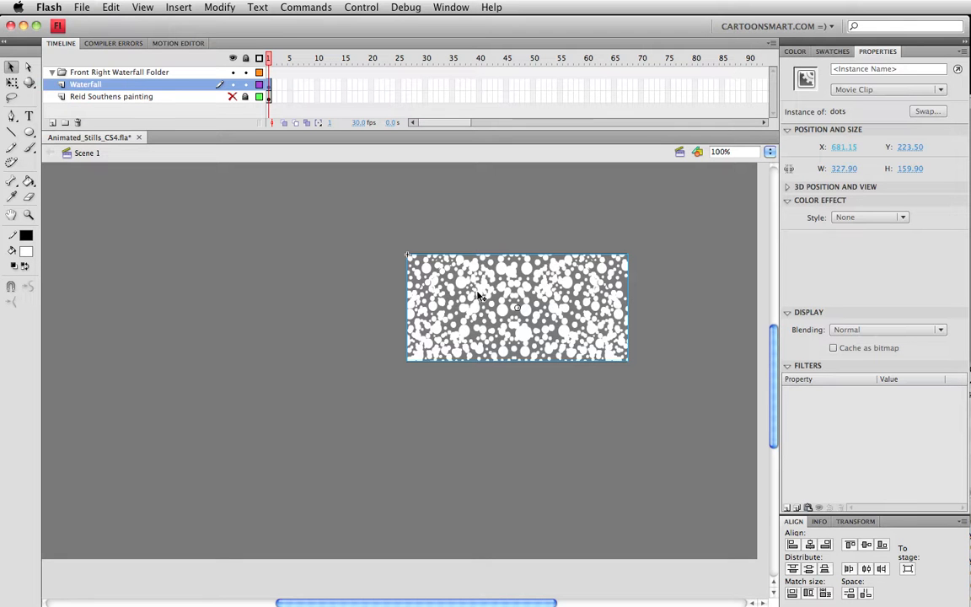
{"action": "key", "text": "super+c"}
{"action": "key", "text": "super+shift+v"}
{"action": "key", "text": "shift+Down"}
{"action": "key", "text": "shift+Down"}
{"action": "key", "text": "shift+Down"}
{"action": "key", "text": "shift+Down"}
{"action": "key", "text": "shift+Down"}
{"action": "key", "text": "shift+Down"}
{"action": "key", "text": "shift+Down"}
{"action": "key", "text": "shift+Down"}
{"action": "key", "text": "shift+Down"}
{"action": "key", "text": "shift+Down"}
{"action": "key", "text": "shift+Down"}
{"action": "key", "text": "shift+Down"}
{"action": "key", "text": "shift+Down"}
{"action": "key", "text": "shift+Down"}
{"action": "key", "text": "shift+Down"}
{"action": "key", "text": "shift+Down"}
{"action": "key", "text": "shift+Down"}
{"action": "key", "text": "shift+Down"}
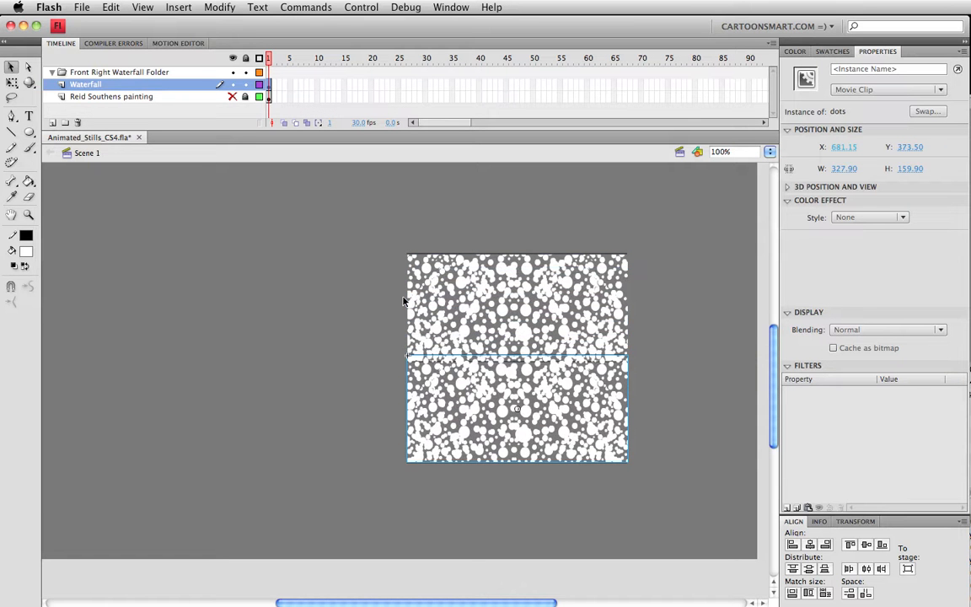
{"action": "key", "text": "shift+Down"}
Step: Fine-tune the second dots clip vertically to Y 383.25 so its top line overlaps the first clip's bottom line
{"action": "key", "text": "z"}
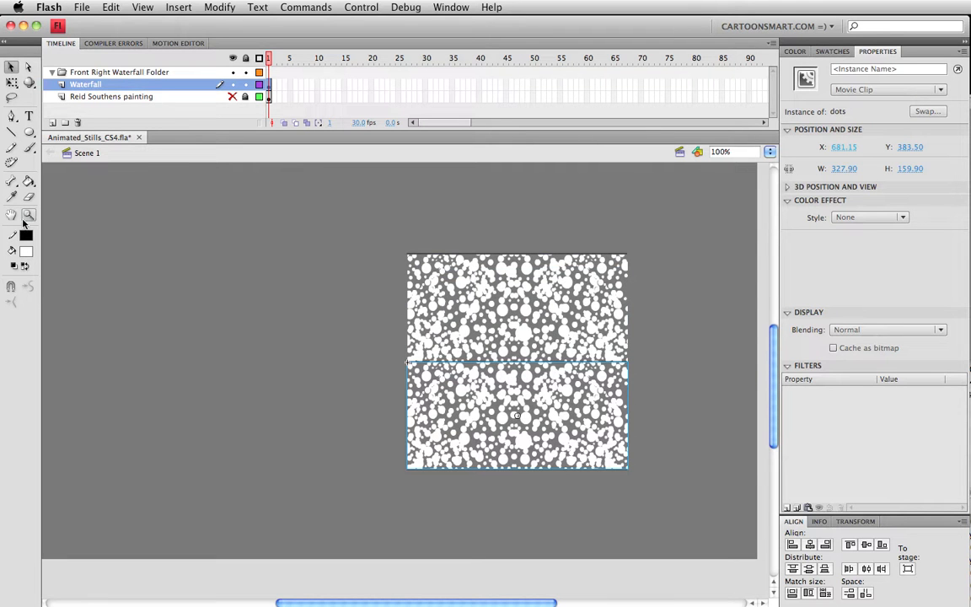
{"action": "left_click_drag", "start_coordinate": [342, 329], "coordinate": [524, 402]}
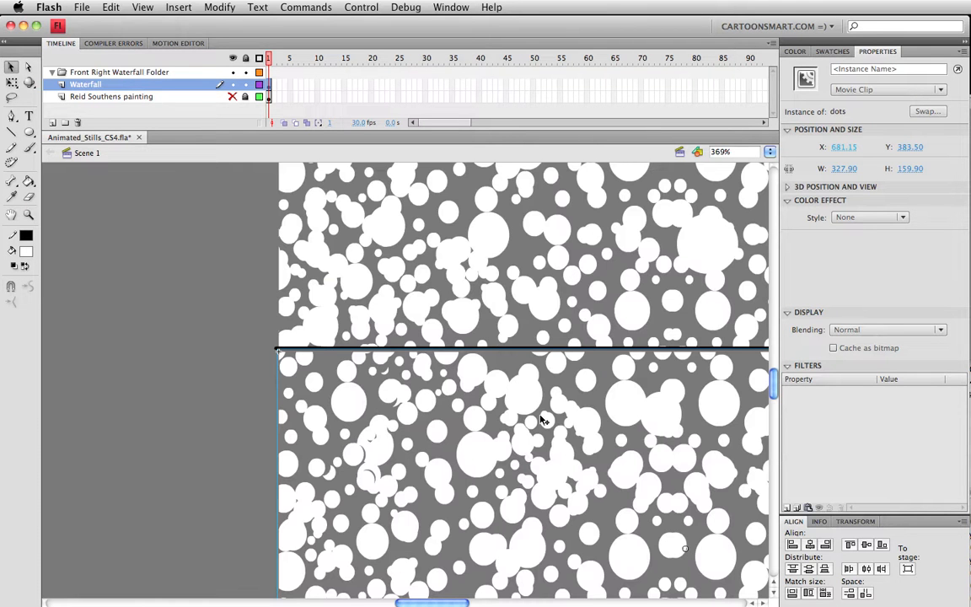
{"action": "key", "text": "Down"}
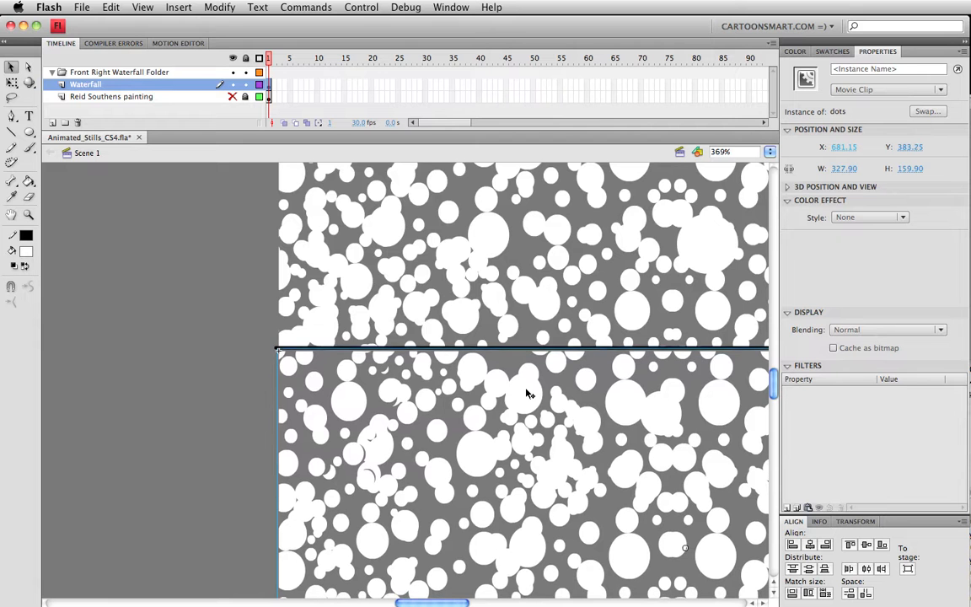
{"action": "key", "text": "Up"}
{"action": "key", "text": "Up"}
{"action": "key", "text": "Down"}
Step: Duplicate the second dots clip in place and move the new copy straight down to about Y 542.75
{"action": "left_click", "coordinate": [29, 214]}
{"action": "left_click", "coordinate": [404, 385], "text": "alt"}
{"action": "left_click_drag", "start_coordinate": [521, 441], "coordinate": [442, 333]}
{"action": "key", "text": "v"}
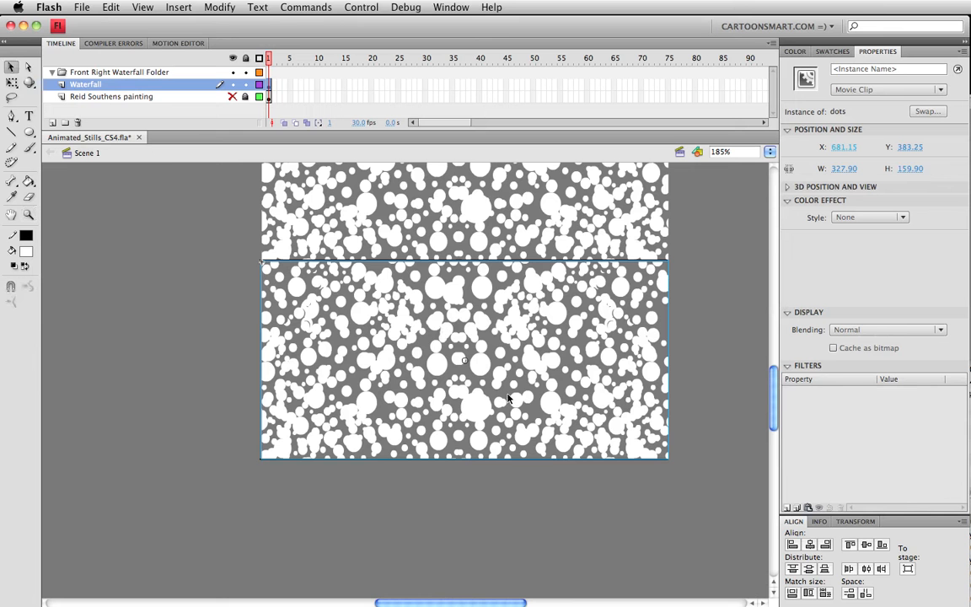
{"action": "key", "text": "super+minus"}
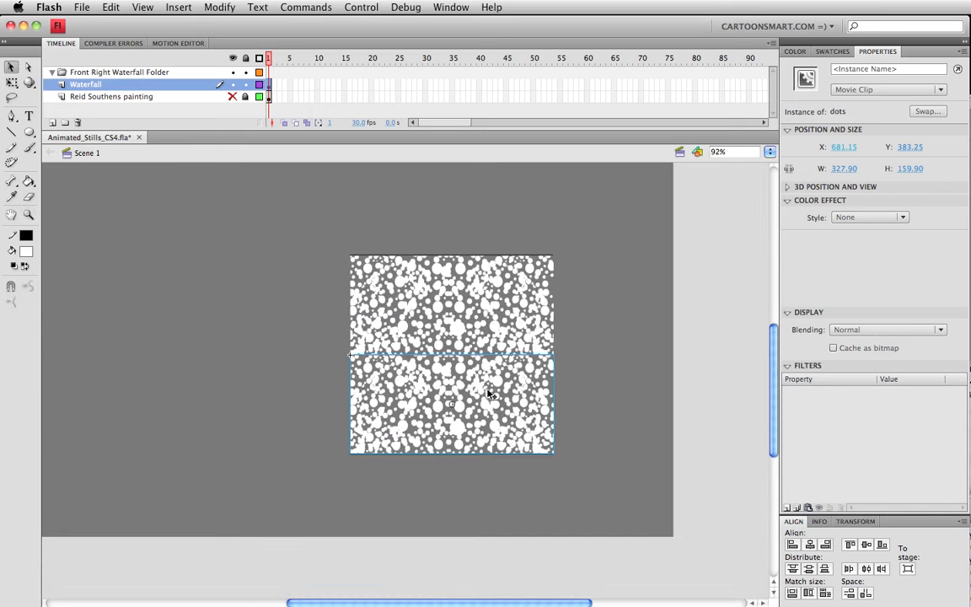
{"action": "key", "text": "super+c"}
{"action": "key", "text": "super+shift+v"}
{"action": "key", "text": "shift+Down"}
{"action": "key", "text": "shift+Down"}
{"action": "key", "text": "shift+Down"}
{"action": "key", "text": "shift+Down"}
{"action": "key", "text": "shift+Down"}
{"action": "key", "text": "shift+Down"}
{"action": "key", "text": "shift+Down"}
{"action": "key", "text": "shift+Down"}
{"action": "key", "text": "shift+Down"}
{"action": "key", "text": "shift+Down"}
{"action": "key", "text": "shift+Down"}
{"action": "key", "text": "shift+Down"}
{"action": "key", "text": "shift+Down"}
{"action": "key", "text": "shift+Down"}
{"action": "key", "text": "shift+Down"}
{"action": "key", "text": "shift+Down"}
{"action": "key", "text": "shift+Down"}
{"action": "key", "text": "shift+Down"}
{"action": "key", "text": "shift+Down"}
{"action": "key", "text": "shift+Down"}
{"action": "key", "text": "shift+Down"}
{"action": "key", "text": "shift+Down"}
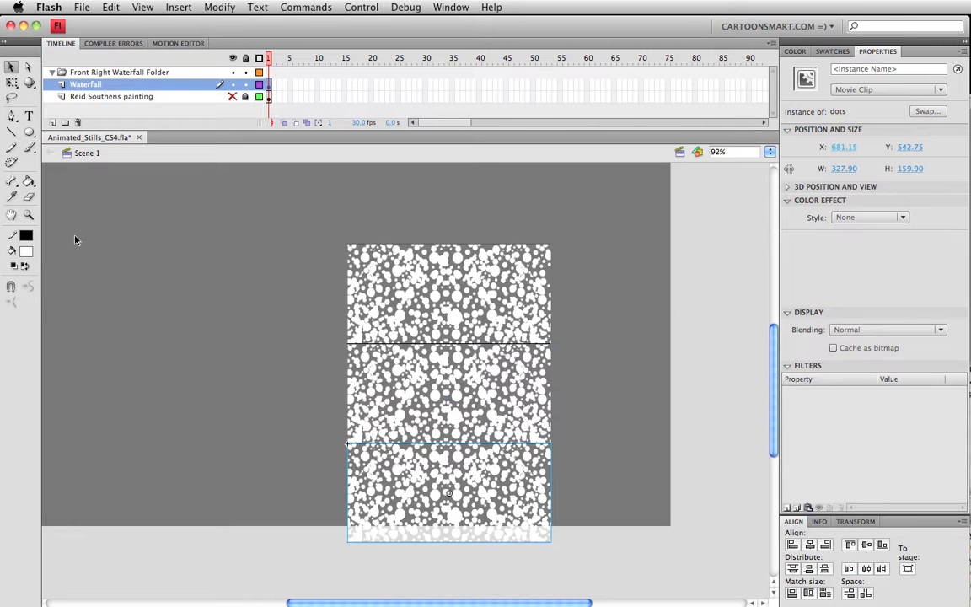
Step: Nudge the third dots clip vertically so its top line overlaps the second clip's bottom line
{"action": "key", "text": "z"}
{"action": "left_click_drag", "start_coordinate": [292, 398], "coordinate": [607, 469]}
{"action": "key", "text": "v"}
{"action": "left_click", "coordinate": [699, 468]}
{"action": "left_click", "coordinate": [631, 429]}
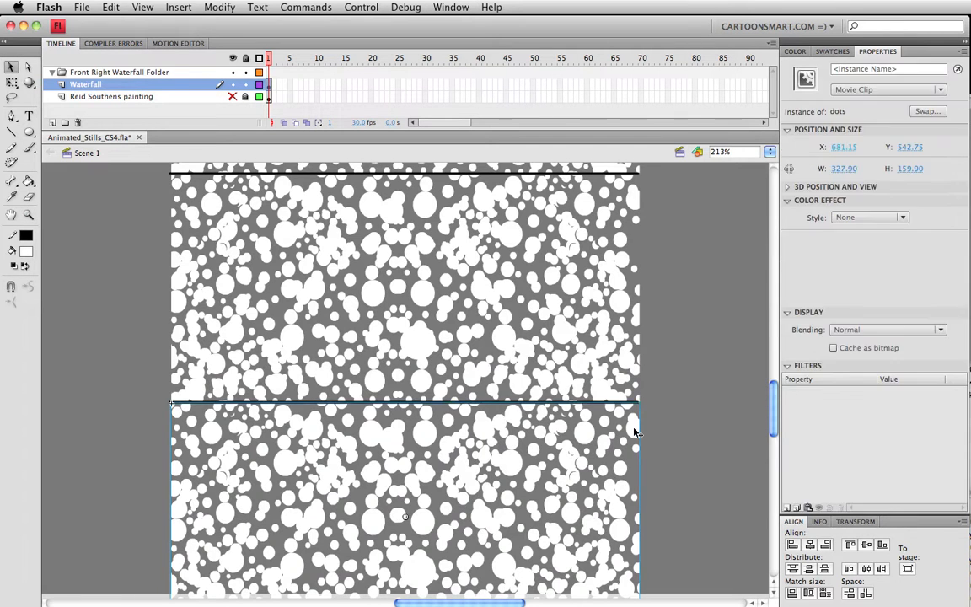
{"action": "key", "text": "Down"}
{"action": "key", "text": "Up"}
{"action": "key", "text": "Up"}
{"action": "key", "text": "Up"}
{"action": "key", "text": "Down"}
{"action": "key", "text": "Up"}
Step: Select all three stacked dots clips and move them up together by about 77 px, placing the third at Y 465.8
{"action": "left_click", "coordinate": [652, 420]}
{"action": "key", "text": "super+1"}
{"action": "scroll", "coordinate": [566, 439], "scroll_direction": "up", "scroll_amount": 2}
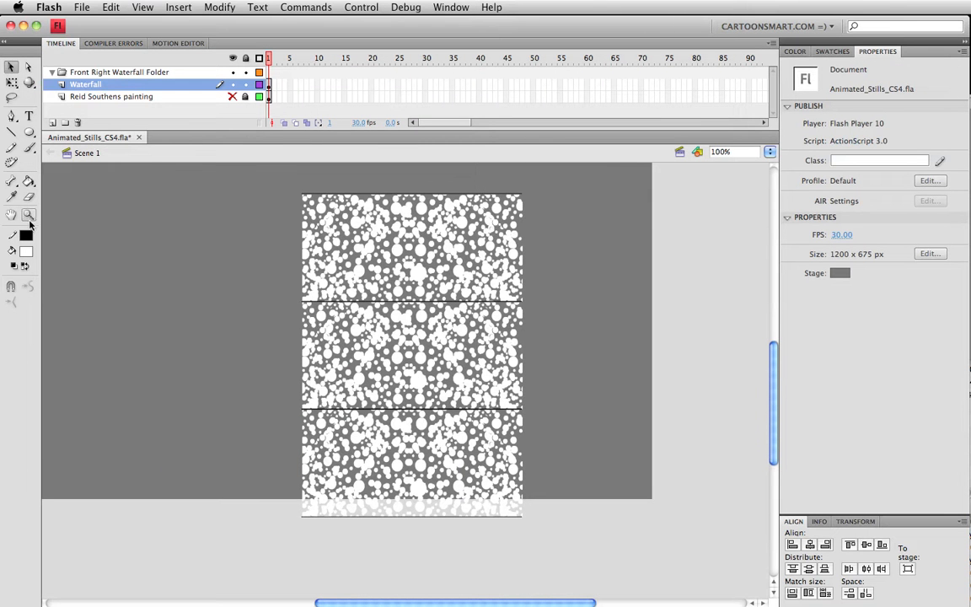
{"action": "left_click_drag", "start_coordinate": [432, 383], "coordinate": [444, 402]}
{"action": "left_click_drag", "start_coordinate": [289, 194], "coordinate": [716, 600]}
{"action": "left_click_drag", "start_coordinate": [444, 492], "coordinate": [446, 441]}
{"action": "left_click", "coordinate": [587, 405]}
Step: Duplicate the bottommost dots clip in place and move the copy straight down to about Y 624.8
{"action": "left_click", "coordinate": [514, 439]}
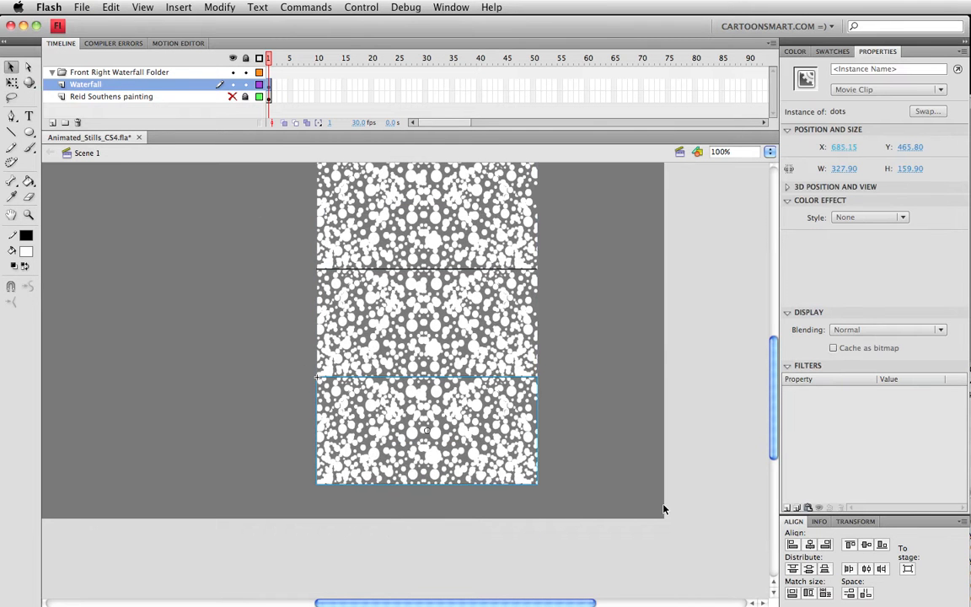
{"action": "key", "text": "shift+Down"}
{"action": "key", "text": "shift+Down"}
{"action": "key", "text": "shift+Down"}
{"action": "key", "text": "shift+Down"}
{"action": "key", "text": "shift+Down"}
{"action": "key", "text": "shift+Down"}
{"action": "key", "text": "shift+Down"}
{"action": "key", "text": "shift+Down"}
{"action": "key", "text": "shift+Down"}
{"action": "key", "text": "shift+Down"}
{"action": "key", "text": "shift+Down"}
{"action": "key", "text": "shift+Down"}
{"action": "key", "text": "shift+Down"}
{"action": "key", "text": "shift+Down"}
{"action": "key", "text": "shift+Down"}
{"action": "key", "text": "Down"}
{"action": "key", "text": "Down"}
{"action": "key", "text": "Down"}
{"action": "key", "text": "Down"}
{"action": "key", "text": "Down"}
{"action": "key", "text": "Down"}
{"action": "key", "text": "Down"}
{"action": "key", "text": "Down"}
{"action": "key", "text": "Down"}
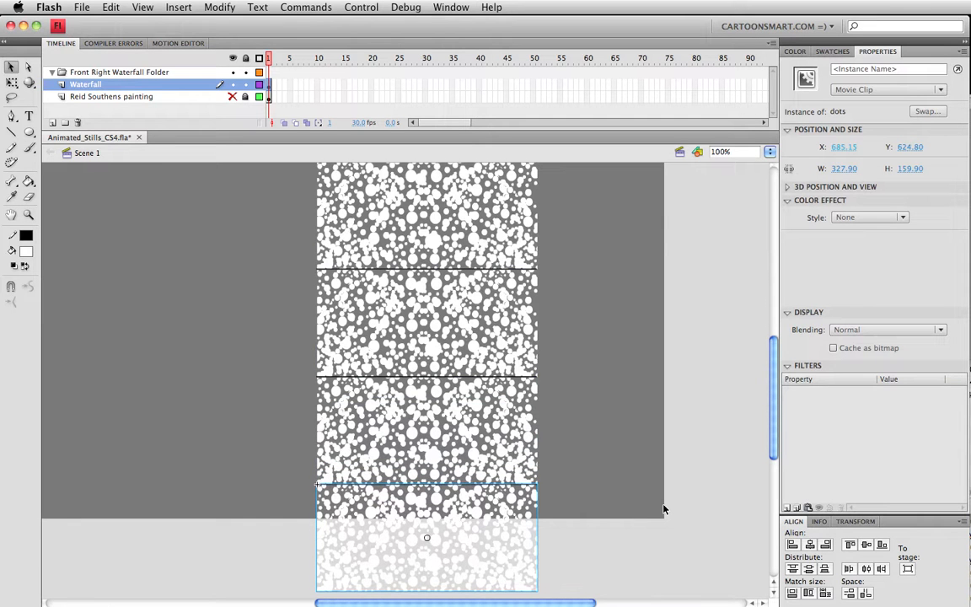
{"action": "key", "text": "Down"}
{"action": "key", "text": "Down"}
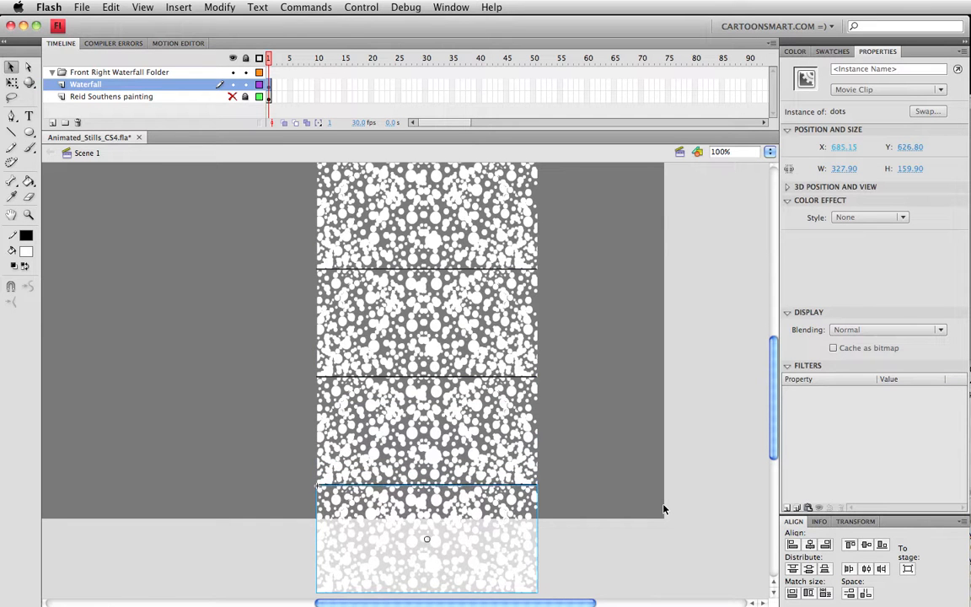
{"action": "key", "text": "Up"}
{"action": "key", "text": "Up"}
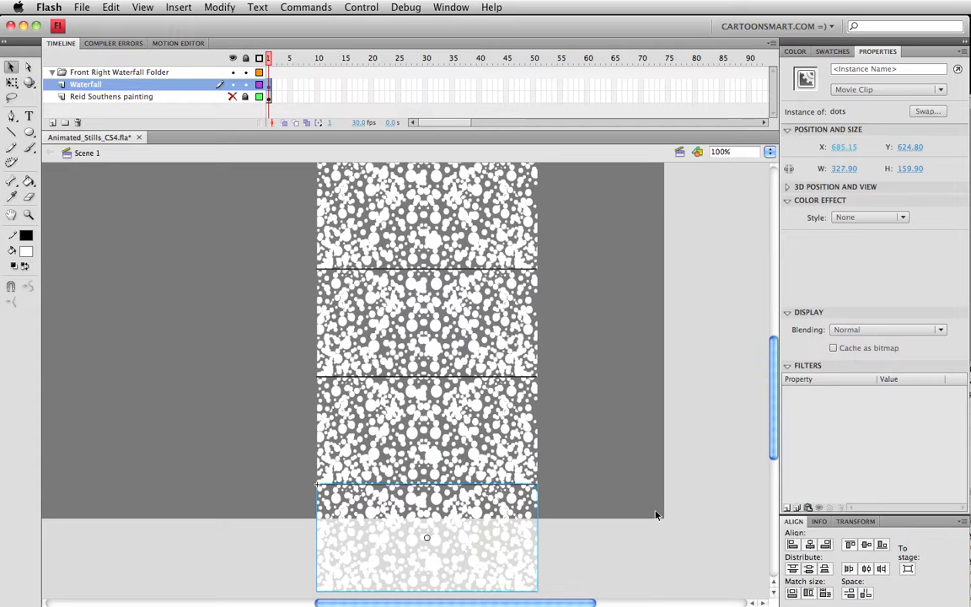
Step: Nudge the bottommost dots clip to Y 625.6 so its top line overlaps the bottom line of the clip above
{"action": "left_click", "coordinate": [661, 517]}
{"action": "scroll", "coordinate": [421, 471], "scroll_direction": "down", "scroll_amount": 1}
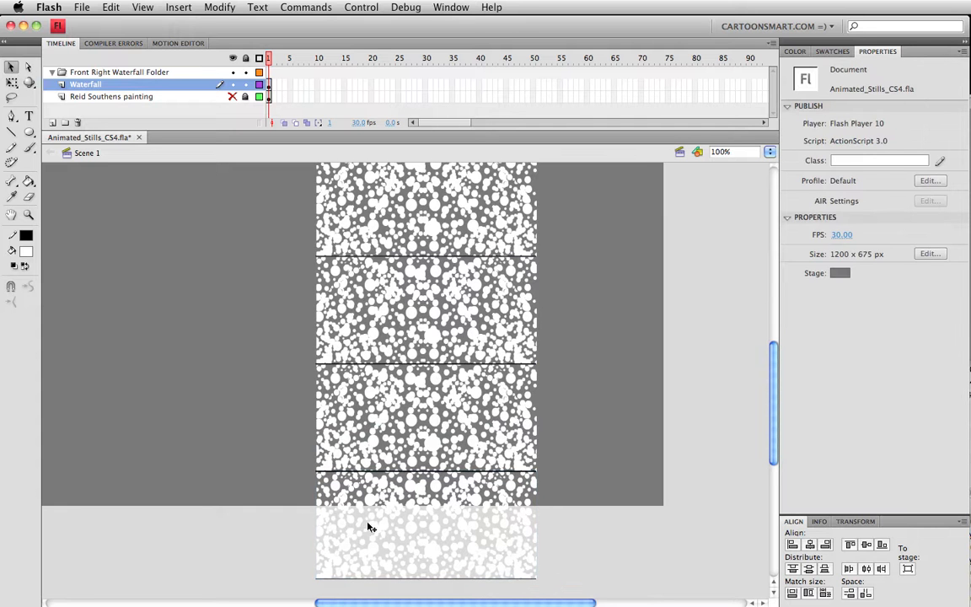
{"action": "left_click", "coordinate": [370, 529]}
{"action": "left_click", "coordinate": [29, 215]}
{"action": "left_click_drag", "start_coordinate": [305, 459], "coordinate": [390, 498]}
{"action": "key", "text": "v"}
{"action": "key", "text": "Up"}
{"action": "key", "text": "Up"}
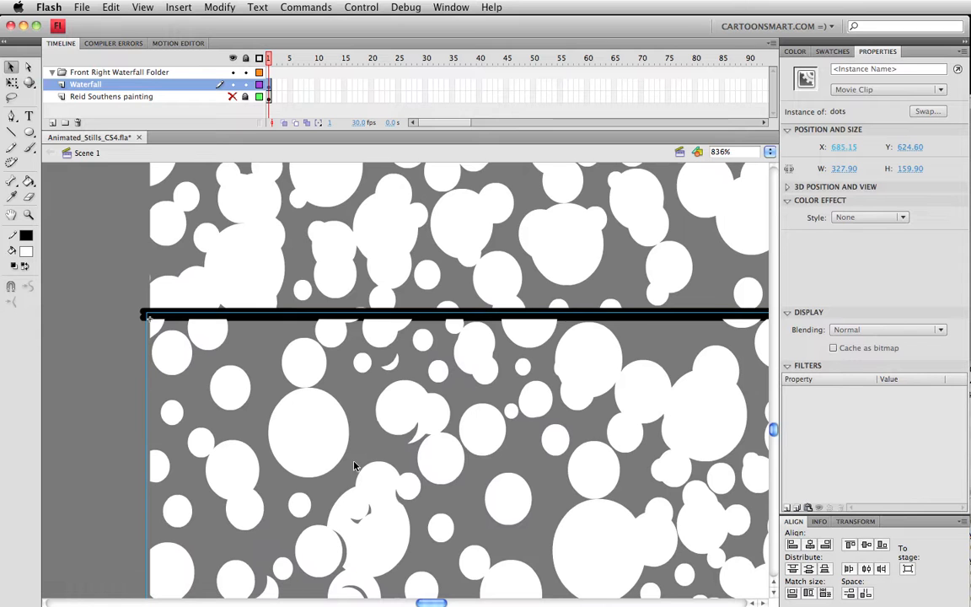
{"action": "key", "text": "Down"}
{"action": "key", "text": "Down"}
{"action": "key", "text": "Down"}
{"action": "key", "text": "Down"}
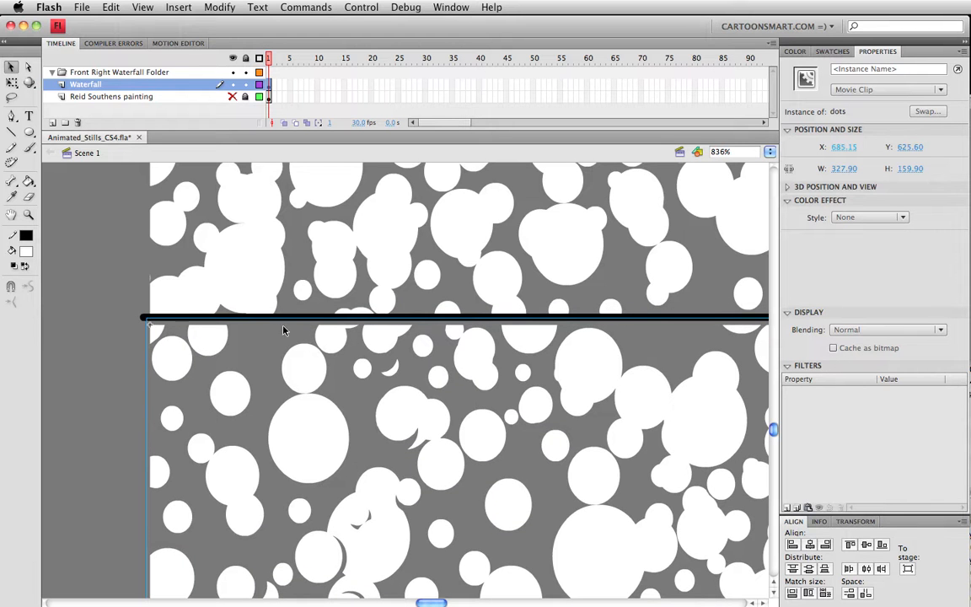
Step: Inside the dots symbol, change the top black line's stroke style to Hairline and return to the main scene
{"action": "double_click", "coordinate": [277, 392]}
{"action": "left_click", "coordinate": [270, 319]}
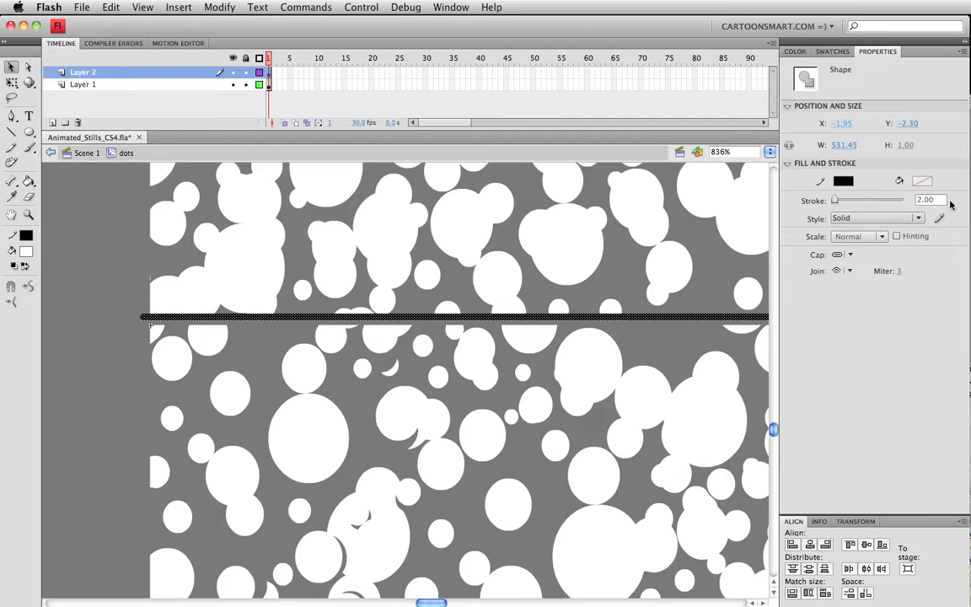
{"action": "left_click", "coordinate": [916, 218]}
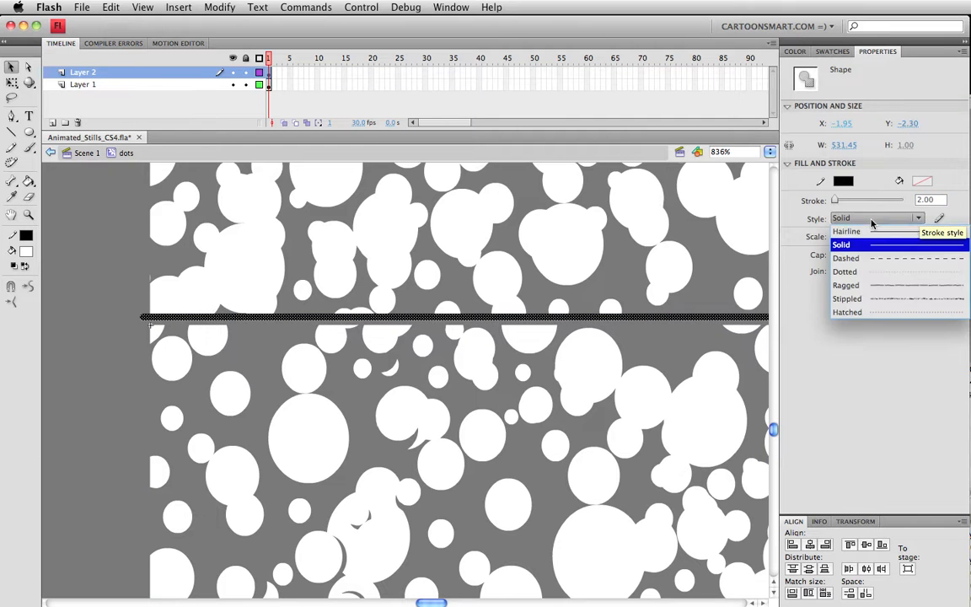
{"action": "left_click", "coordinate": [870, 233]}
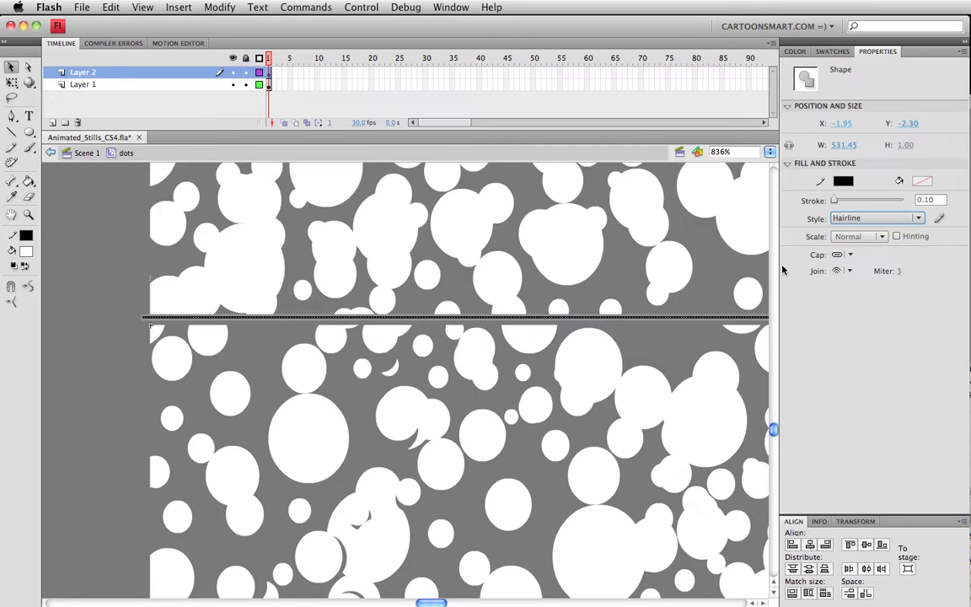
{"action": "left_click", "coordinate": [165, 401]}
{"action": "double_click", "coordinate": [165, 401]}
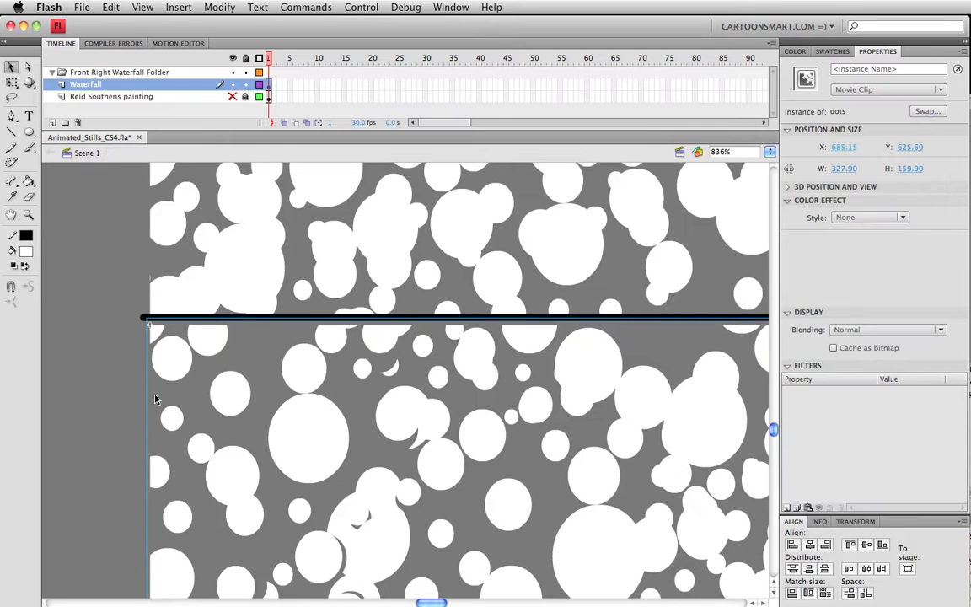
Step: Inside the dots symbol, change the bottom black line's stroke style to Hairline and return to the main scene
{"action": "scroll", "coordinate": [245, 443], "scroll_direction": "down", "scroll_amount": 5}
{"action": "scroll", "coordinate": [271, 495], "scroll_direction": "down", "scroll_amount": 5}
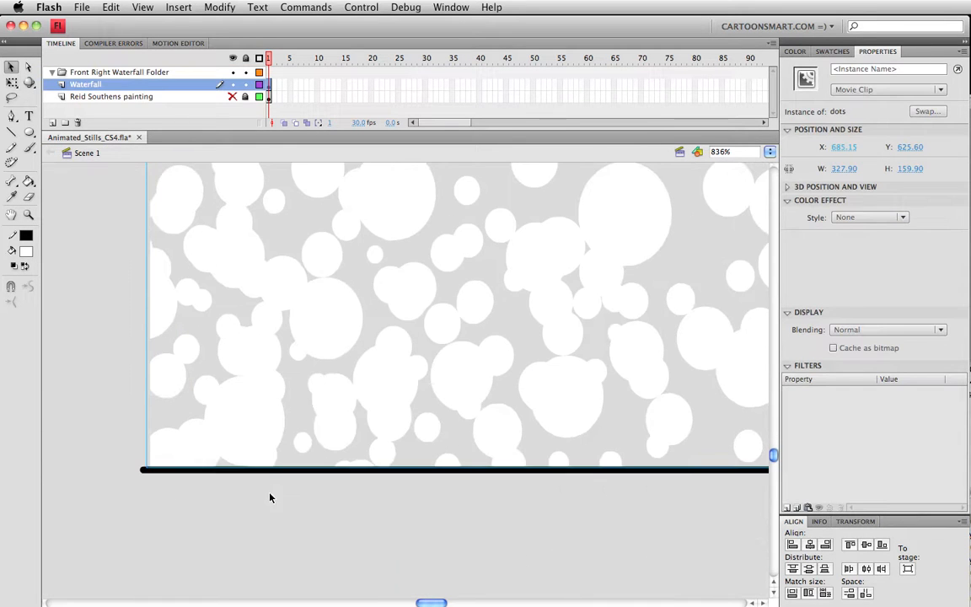
{"action": "double_click", "coordinate": [156, 469]}
{"action": "left_click", "coordinate": [162, 470]}
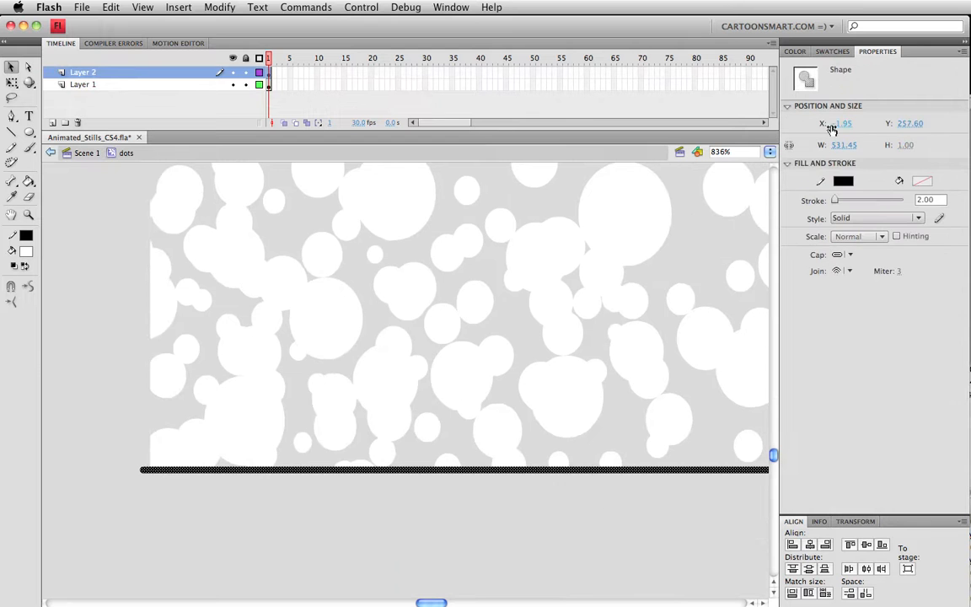
{"action": "left_click", "coordinate": [876, 219]}
{"action": "left_click", "coordinate": [877, 231]}
{"action": "left_click", "coordinate": [545, 566]}
{"action": "key", "text": "super+e"}
Step: Nudge the bottommost dots clip up to Y 625.45 to tighten its seam with the clip above
{"action": "key", "text": "super+1"}
{"action": "scroll", "coordinate": [496, 460], "scroll_direction": "up", "scroll_amount": 2}
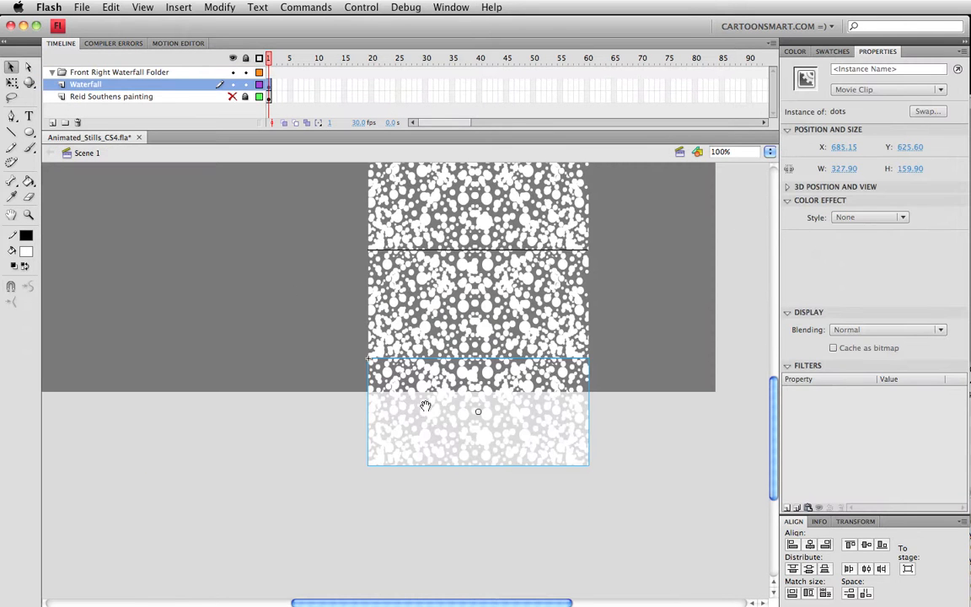
{"action": "left_click", "coordinate": [28, 215]}
{"action": "left_click_drag", "start_coordinate": [347, 313], "coordinate": [412, 371]}
{"action": "key", "text": "v"}
{"action": "key", "text": "space"}
{"action": "left_click_drag", "start_coordinate": [459, 532], "coordinate": [450, 492]}
{"action": "left_click", "coordinate": [240, 524]}
{"action": "left_click", "coordinate": [336, 528]}
{"action": "left_click_drag", "start_coordinate": [336, 529], "coordinate": [334, 530]}
{"action": "key", "text": "Up"}
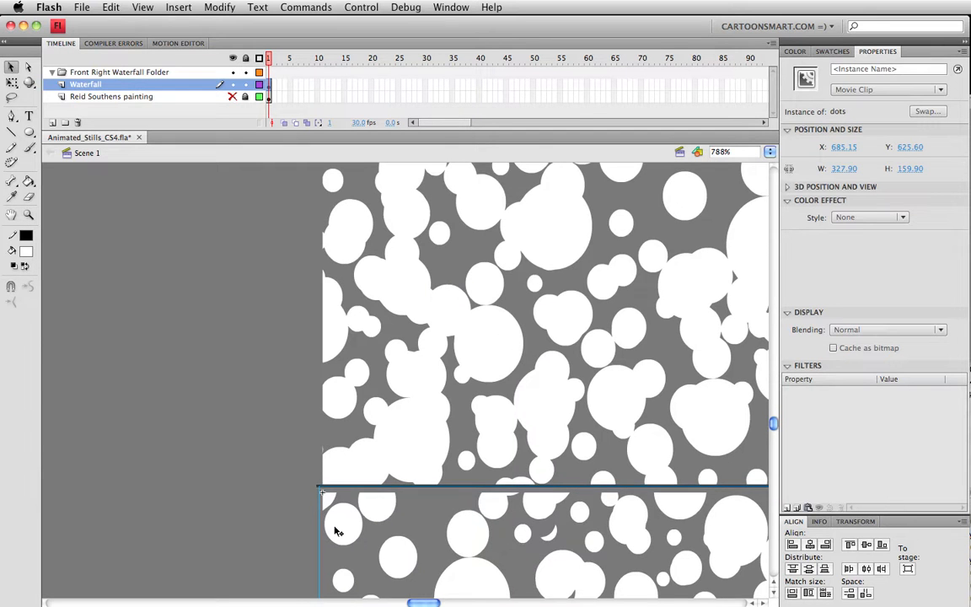
Step: Nudge the second dots clip from the top up to about Y 305.85, closer to its neighbour's hairline
{"action": "key", "text": "space"}
{"action": "left_click_drag", "start_coordinate": [424, 183], "coordinate": [401, 431]}
{"action": "left_click_drag", "start_coordinate": [414, 271], "coordinate": [410, 520]}
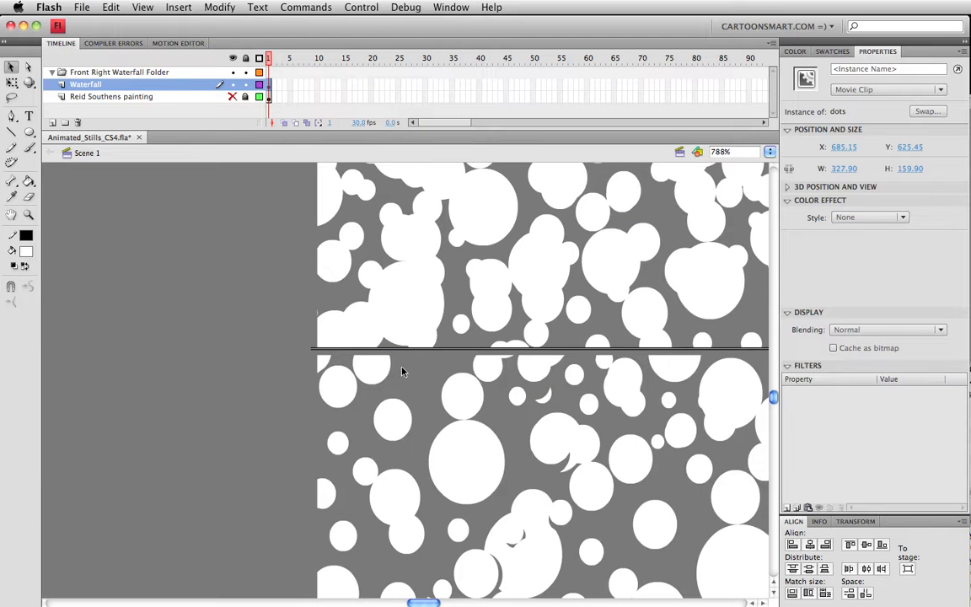
{"action": "left_click", "coordinate": [408, 310]}
{"action": "key", "text": "Up"}
{"action": "key", "text": "Up"}
{"action": "key", "text": "Up"}
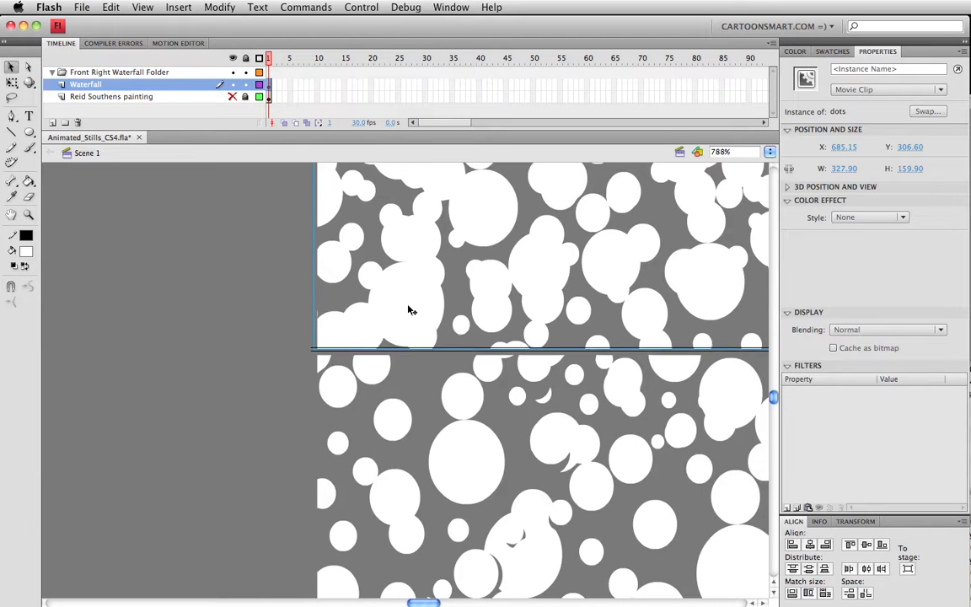
Step: Nudge the topmost dots clip to Y 145.95 to align its seam with the clip below, and deselect it
{"action": "scroll", "coordinate": [446, 406], "scroll_direction": "up", "scroll_amount": 10}
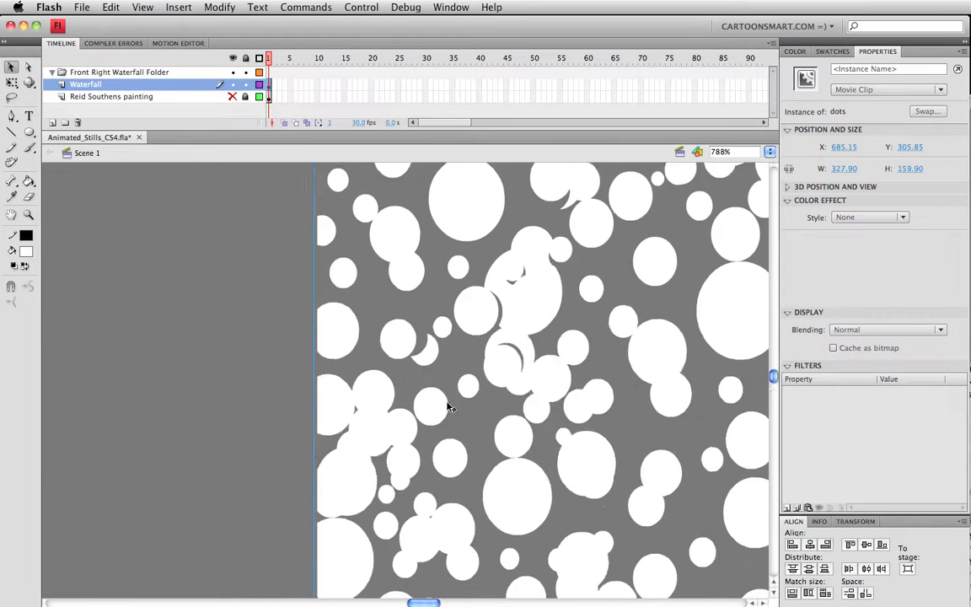
{"action": "left_click", "coordinate": [411, 306]}
{"action": "key", "text": "Up"}
{"action": "key", "text": "Up"}
{"action": "key", "text": "Up"}
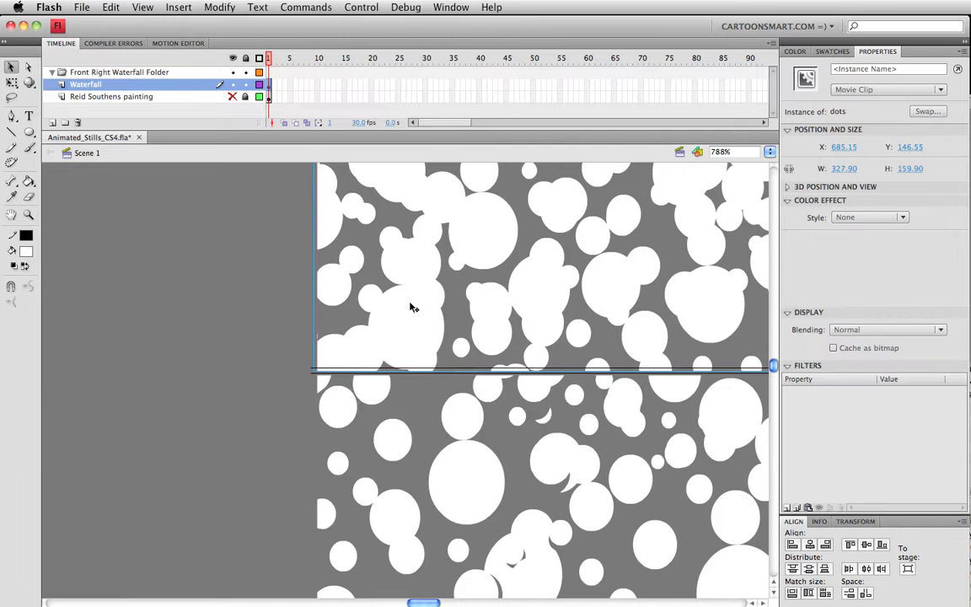
{"action": "key", "text": "Up"}
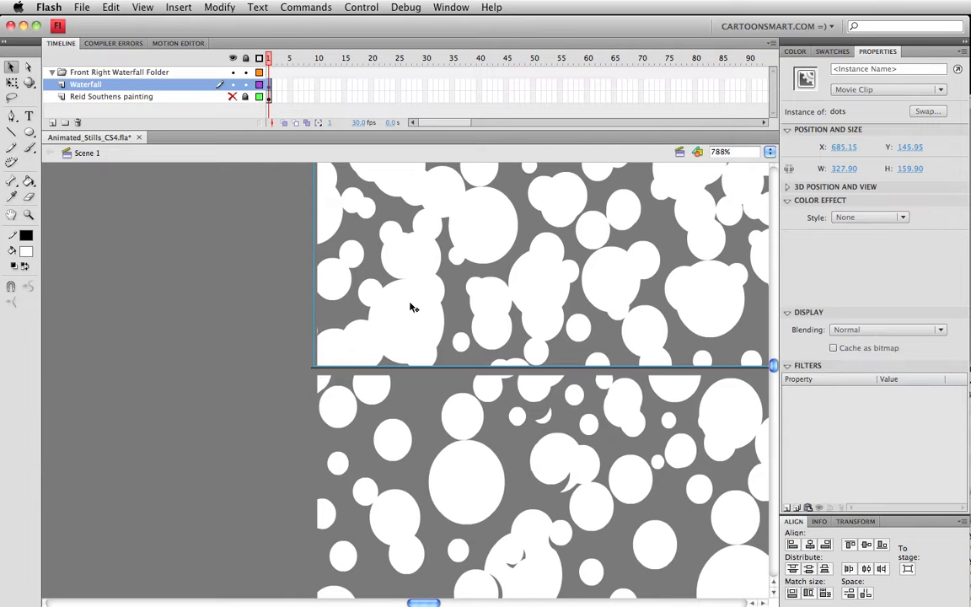
{"action": "key", "text": "super+1"}
{"action": "left_click_drag", "start_coordinate": [595, 422], "coordinate": [528, 317]}
{"action": "left_click", "coordinate": [614, 340]}
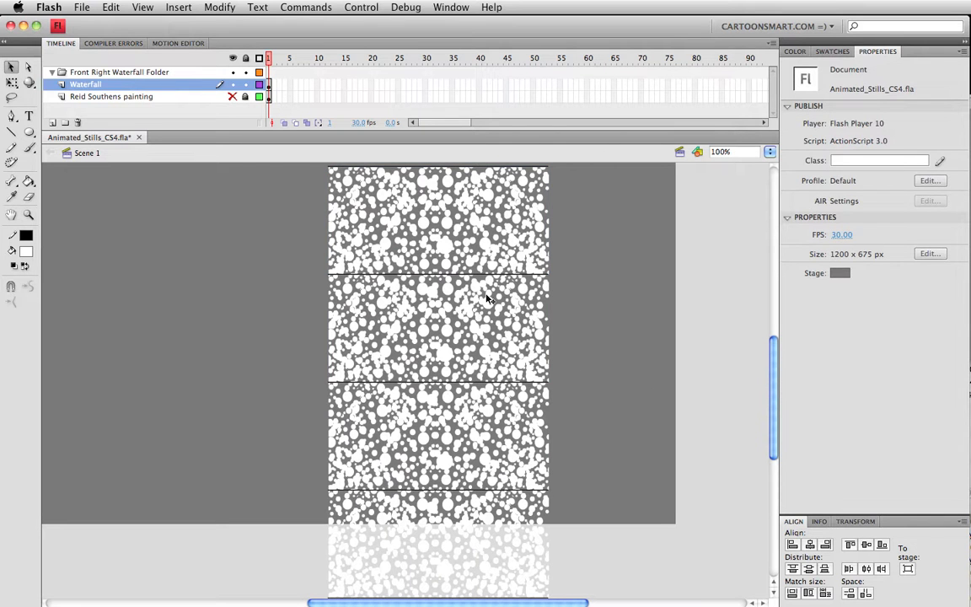
Step: Select all four stacked dots clips and convert them into one movie clip symbol named waterfall_stack
{"action": "left_click", "coordinate": [433, 513]}
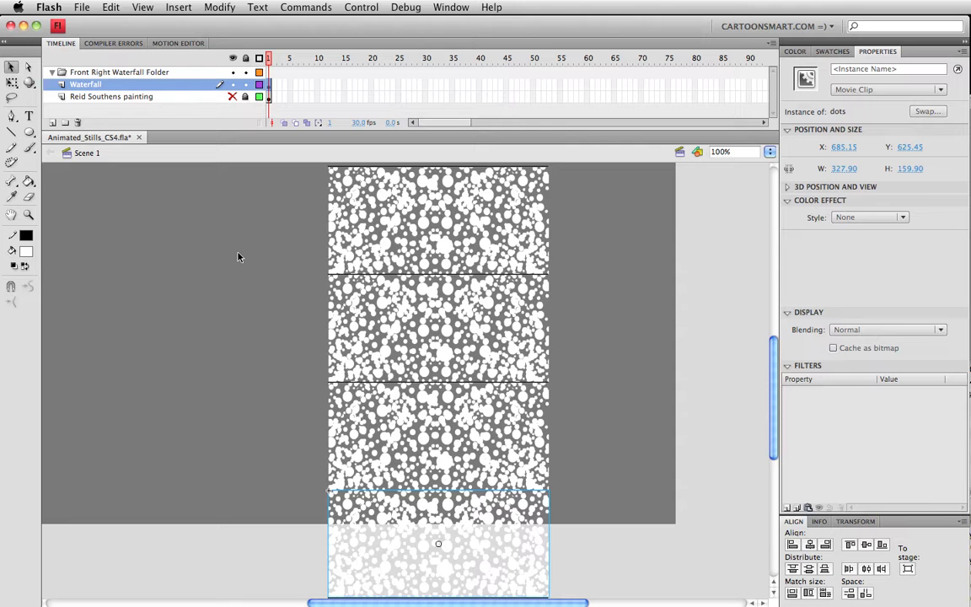
{"action": "left_click", "coordinate": [82, 7]}
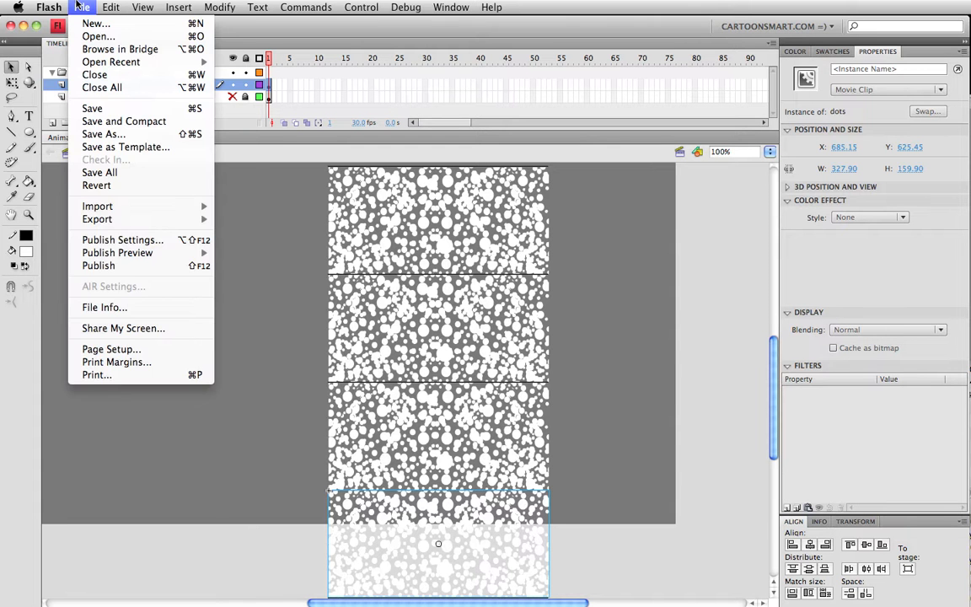
{"action": "mouse_move", "coordinate": [110, 5]}
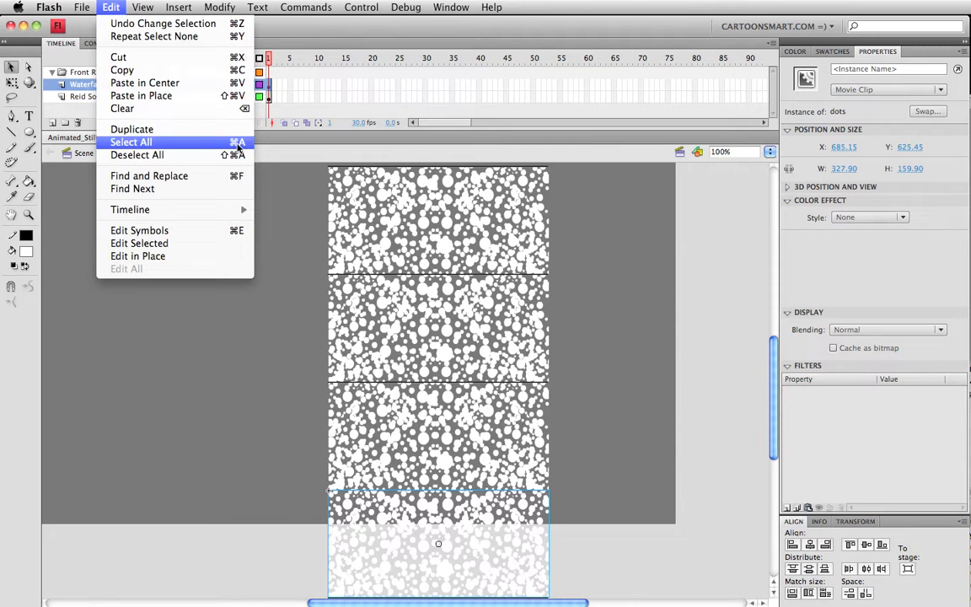
{"action": "left_click", "coordinate": [116, 5]}
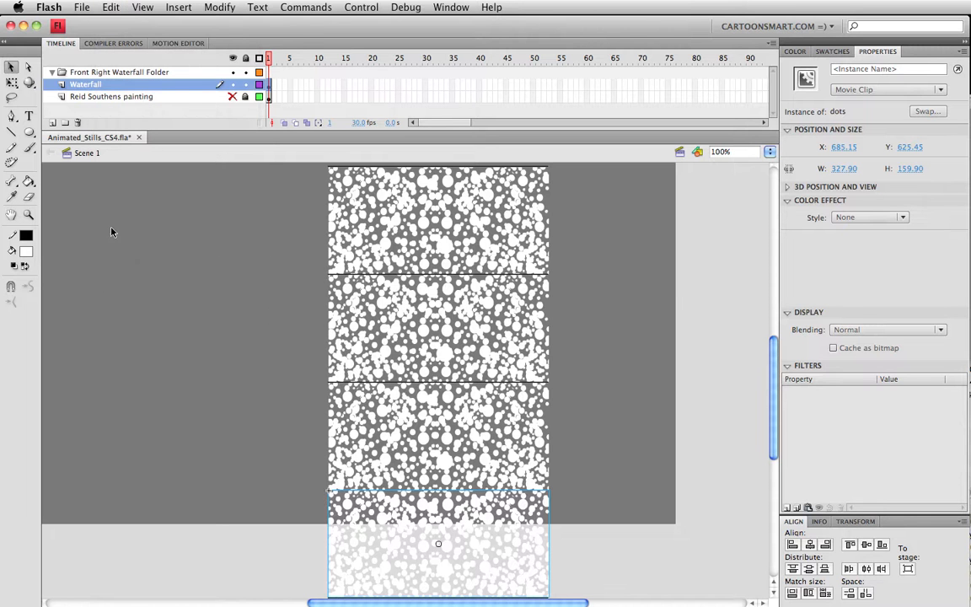
{"action": "key", "text": "super+a"}
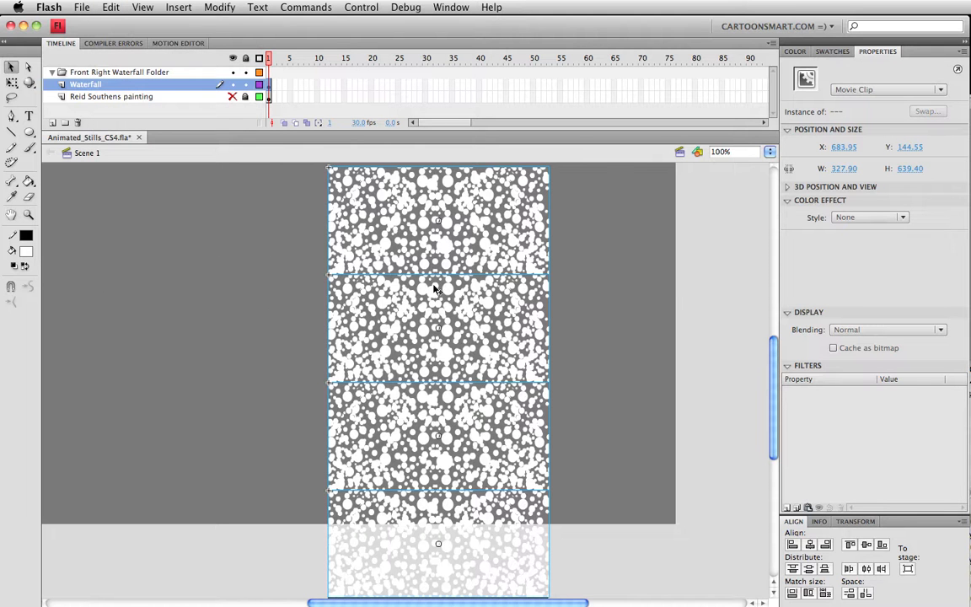
{"action": "left_click", "coordinate": [221, 7]}
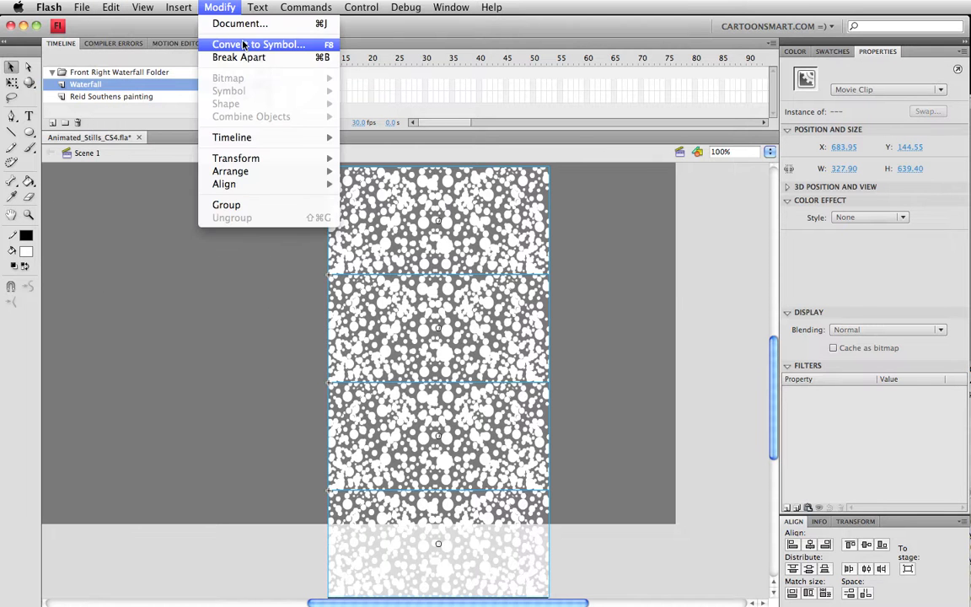
{"action": "left_click", "coordinate": [243, 44]}
{"action": "type", "text": "waterfall_stack"}
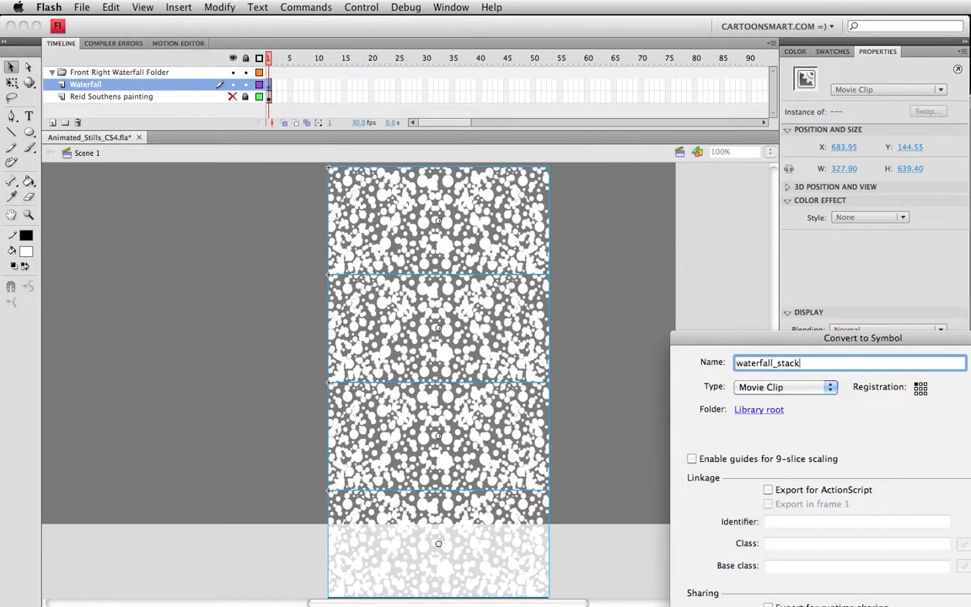
{"action": "left_click_drag", "start_coordinate": [786, 343], "coordinate": [679, 274]}
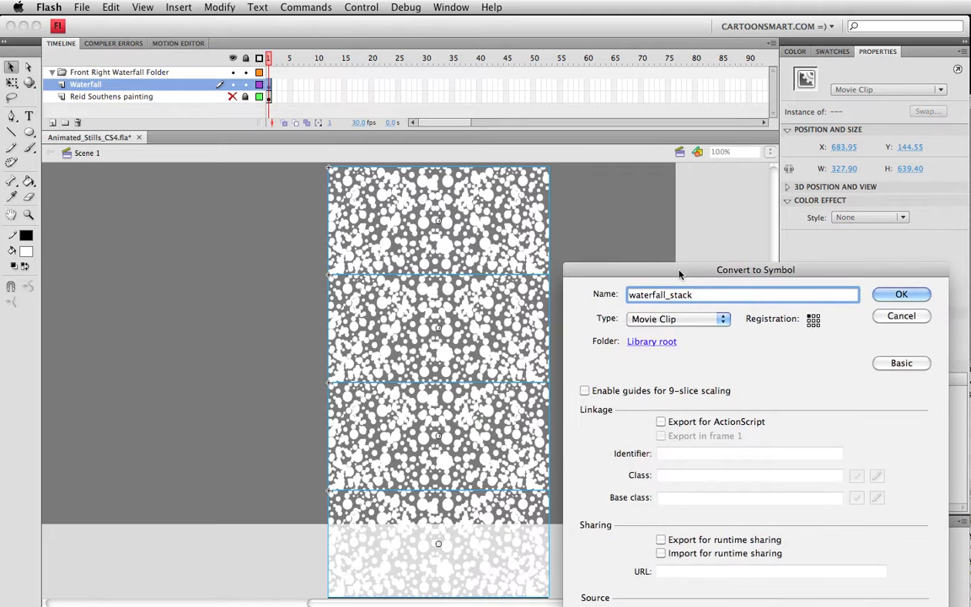
{"action": "key", "text": "Return"}
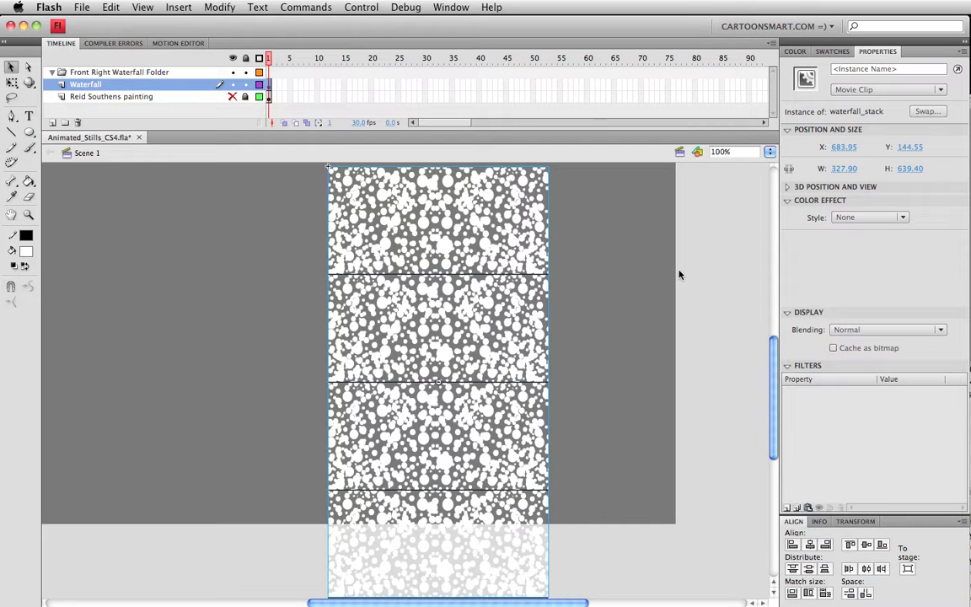
Step: Open the document library, examine the symbols it holds, and move it out of the way
{"action": "left_click_drag", "start_coordinate": [774, 364], "coordinate": [775, 347]}
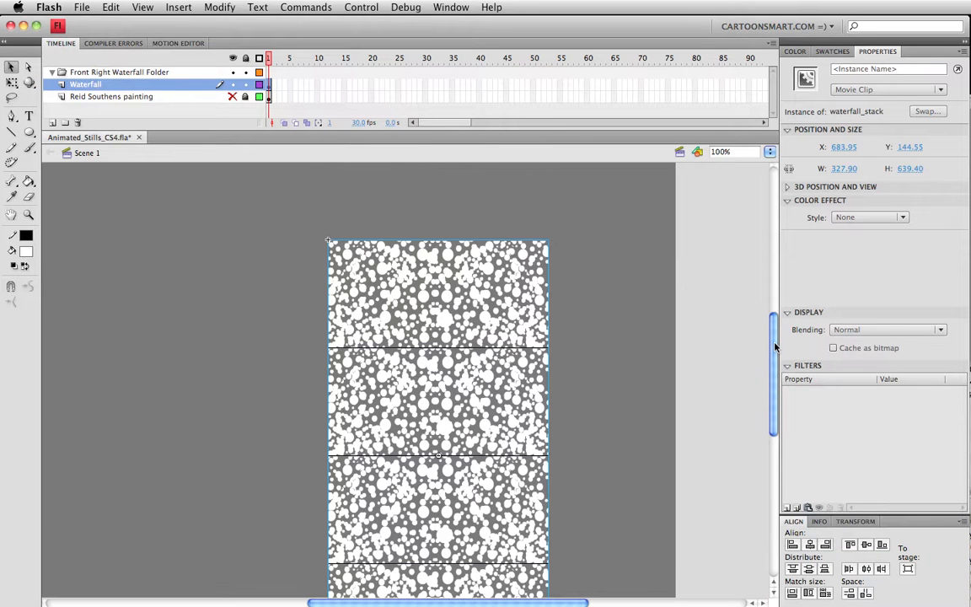
{"action": "left_click", "coordinate": [447, 8]}
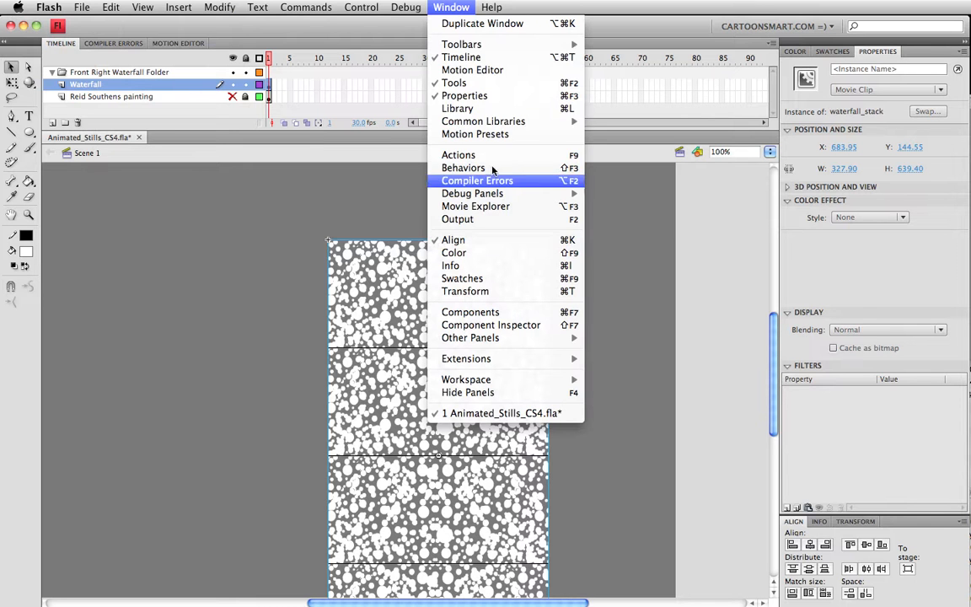
{"action": "left_click", "coordinate": [459, 108]}
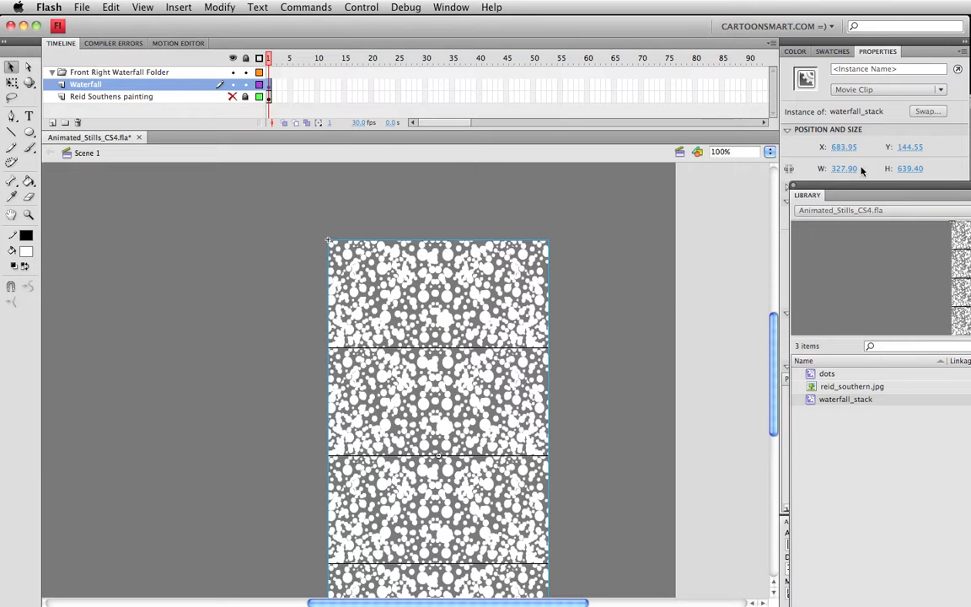
{"action": "left_click_drag", "start_coordinate": [788, 189], "coordinate": [700, 168]}
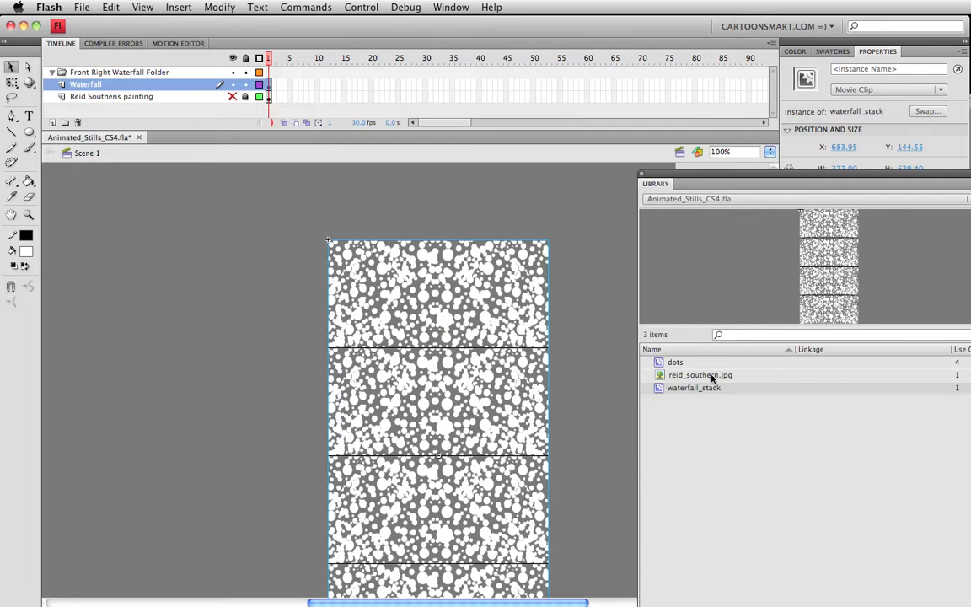
{"action": "left_click", "coordinate": [451, 7]}
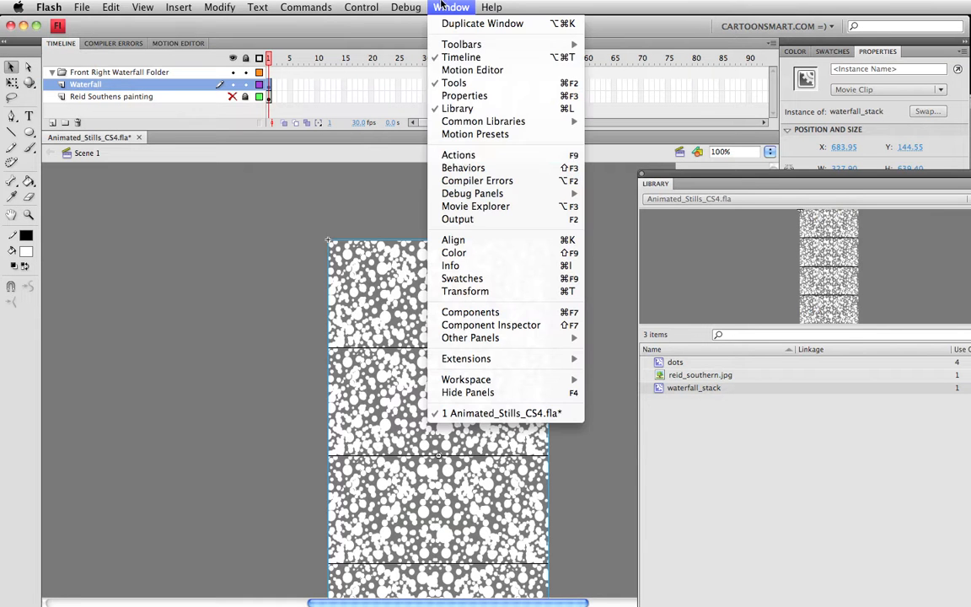
{"action": "left_click", "coordinate": [721, 387]}
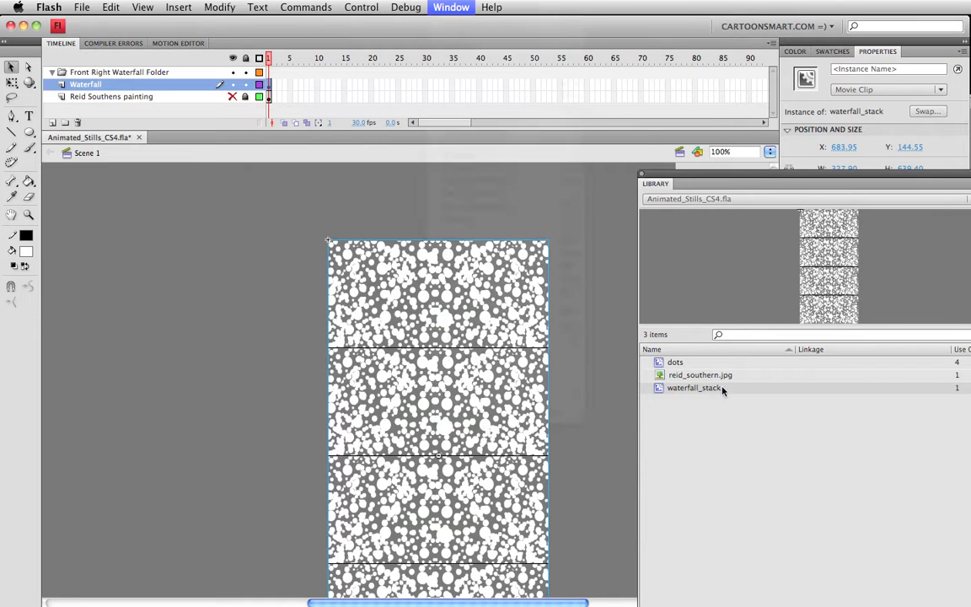
{"action": "left_click_drag", "start_coordinate": [695, 175], "coordinate": [969, 194]}
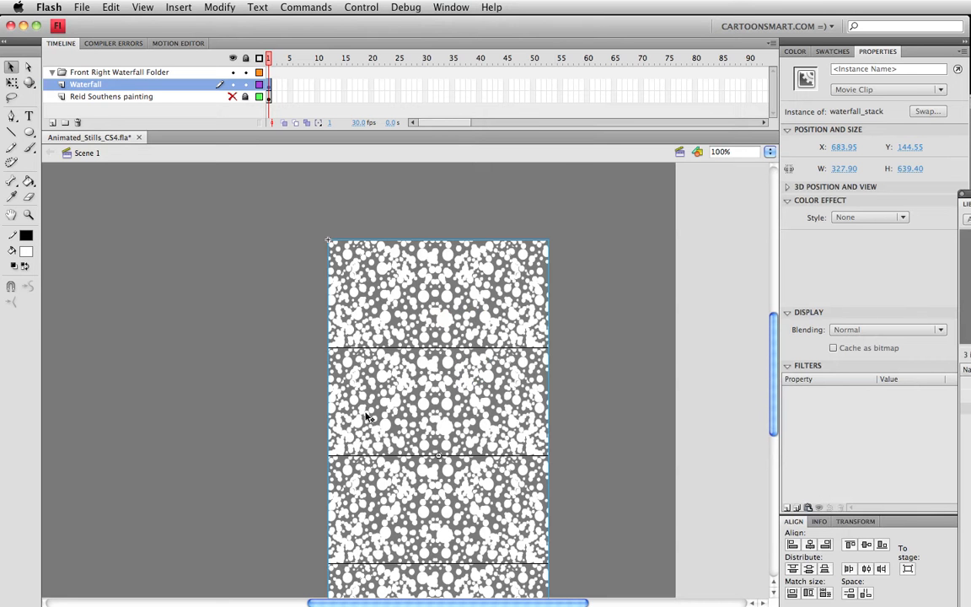
Step: Move the waterfall_stack clip up on the stage to about X 734.95, Y 28.60 and save the file
{"action": "left_click_drag", "start_coordinate": [450, 445], "coordinate": [484, 367]}
{"action": "key", "text": "space"}
{"action": "left_click_drag", "start_coordinate": [558, 337], "coordinate": [547, 251]}
{"action": "key", "text": "super+s"}
Step: Convert the waterfall_stack clip into a new movie clip symbol named waterfall_animated
{"action": "left_click", "coordinate": [221, 7]}
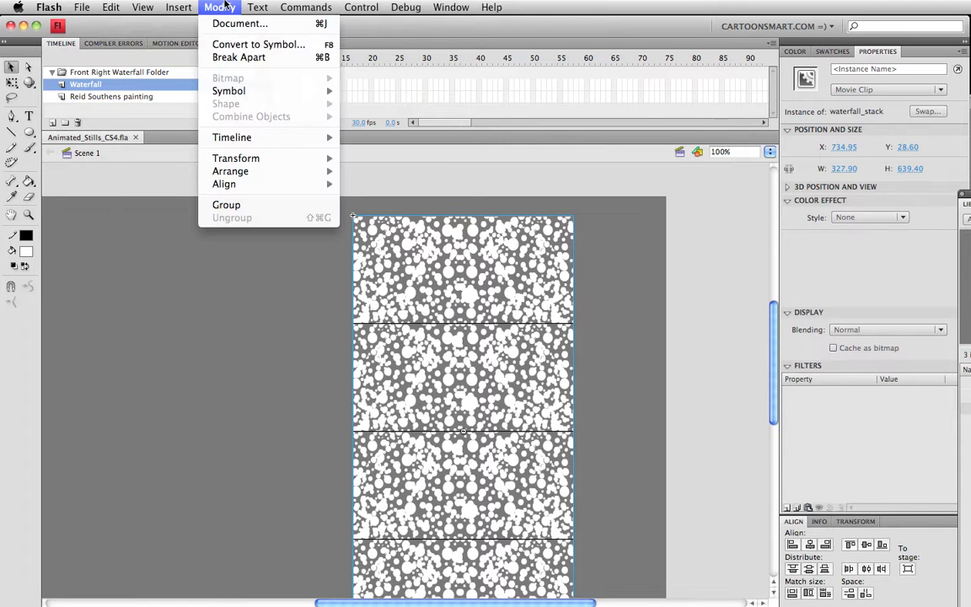
{"action": "left_click", "coordinate": [235, 46]}
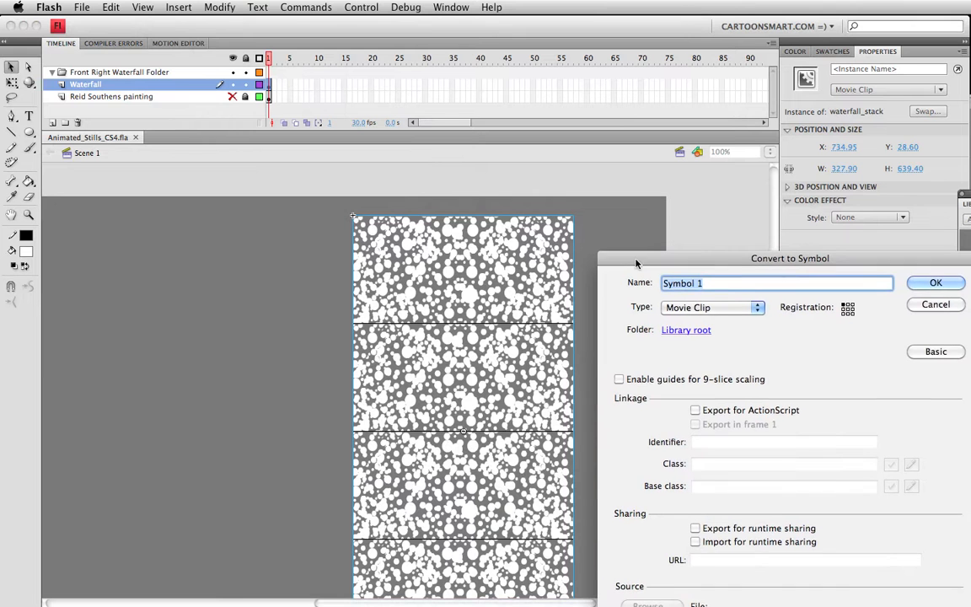
{"action": "type", "text": "waterfall_animated"}
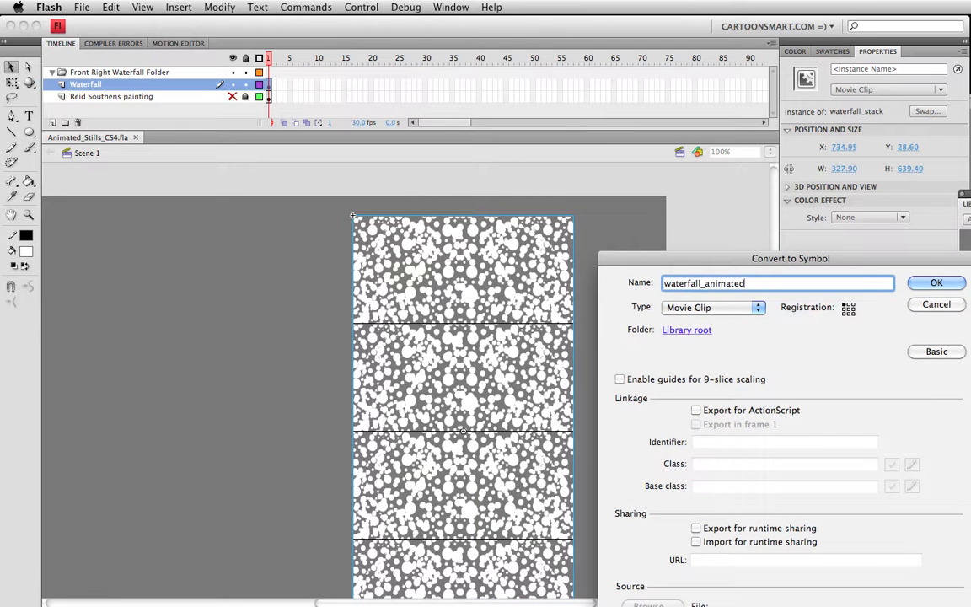
{"action": "left_click", "coordinate": [935, 284]}
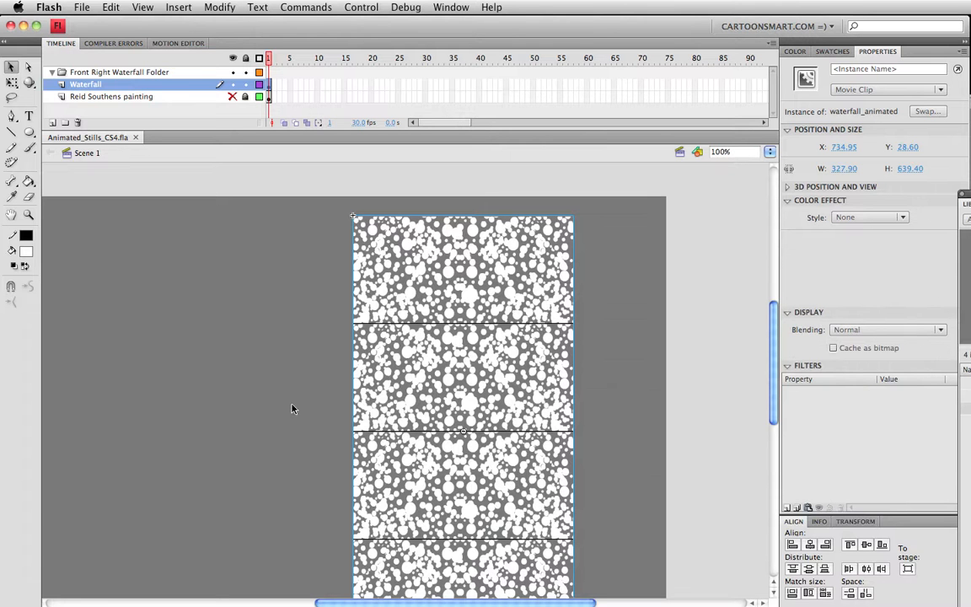
Step: Open the waterfall_animated symbol for editing, enlarge the timeline area, and insert a keyframe at frame 150 of Layer 1
{"action": "double_click", "coordinate": [375, 268]}
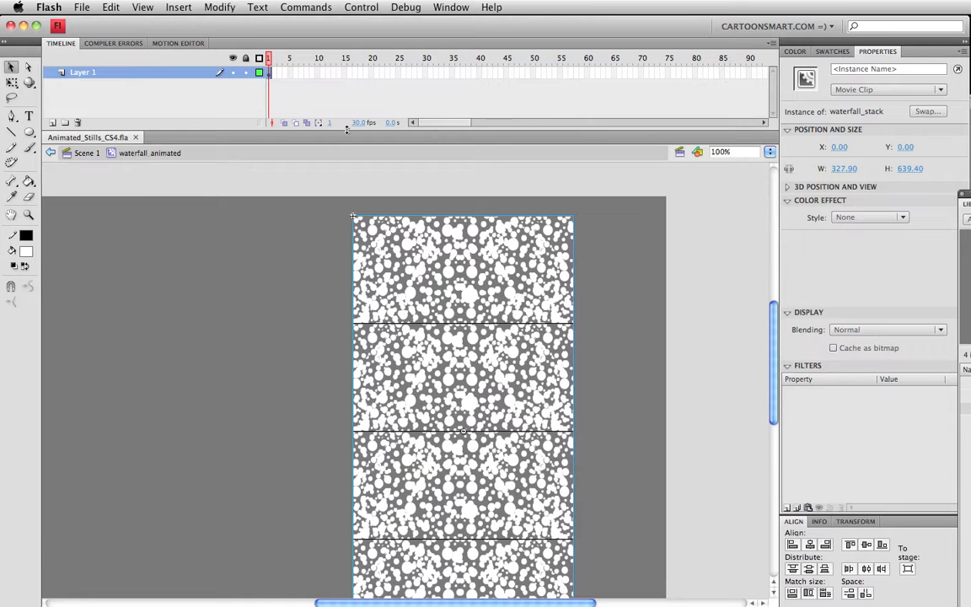
{"action": "left_click_drag", "start_coordinate": [346, 130], "coordinate": [346, 146]}
{"action": "key", "text": "space"}
{"action": "left_click_drag", "start_coordinate": [405, 327], "coordinate": [394, 301]}
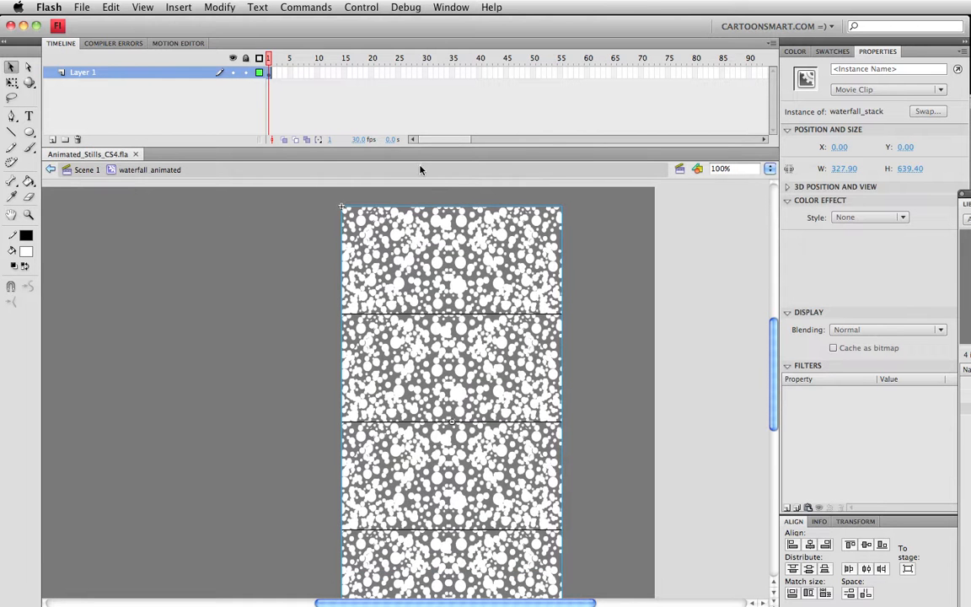
{"action": "left_click_drag", "start_coordinate": [433, 139], "coordinate": [498, 142]}
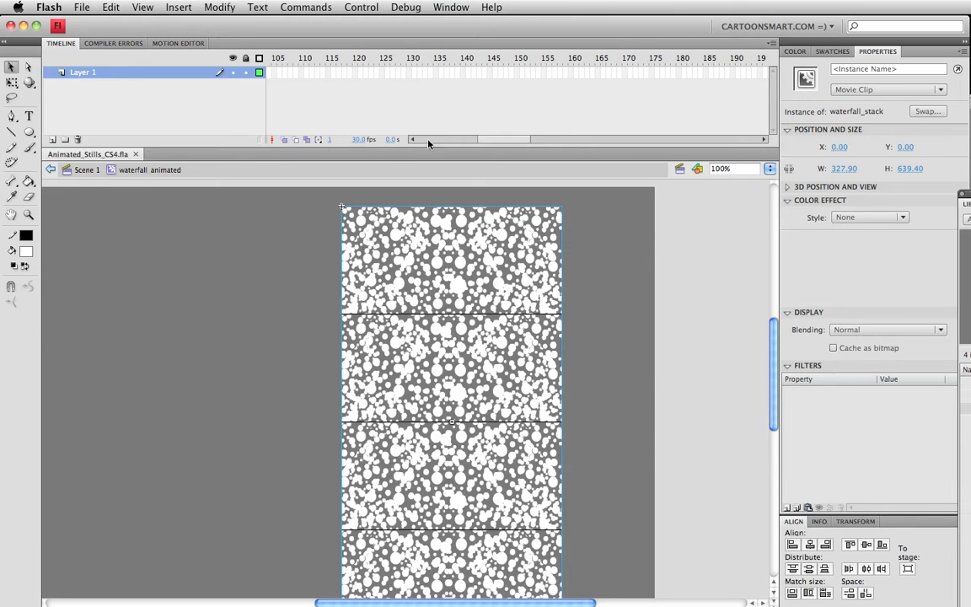
{"action": "left_click", "coordinate": [558, 73]}
{"action": "left_click", "coordinate": [501, 72]}
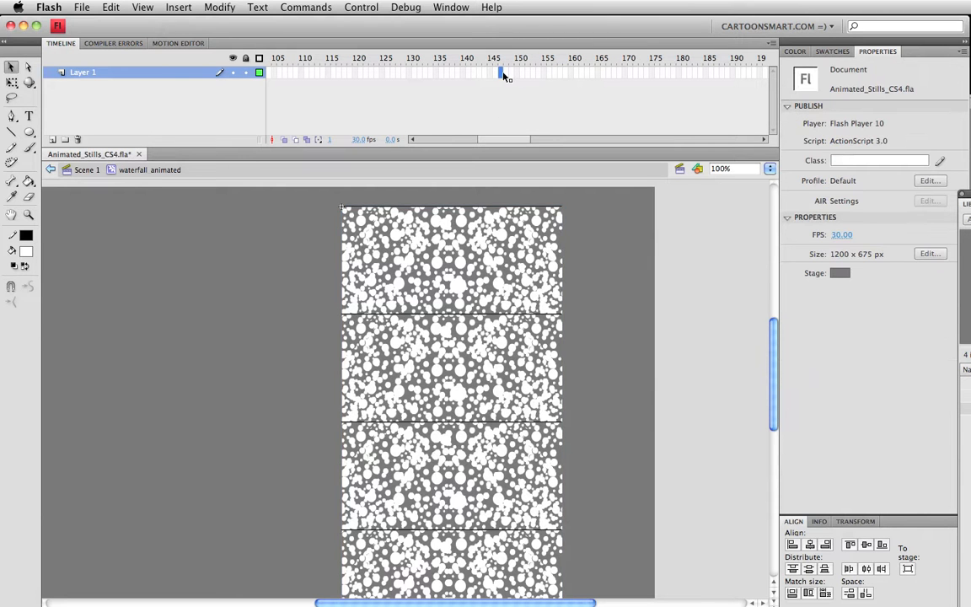
{"action": "left_click", "coordinate": [517, 74]}
{"action": "right_click", "coordinate": [517, 76]}
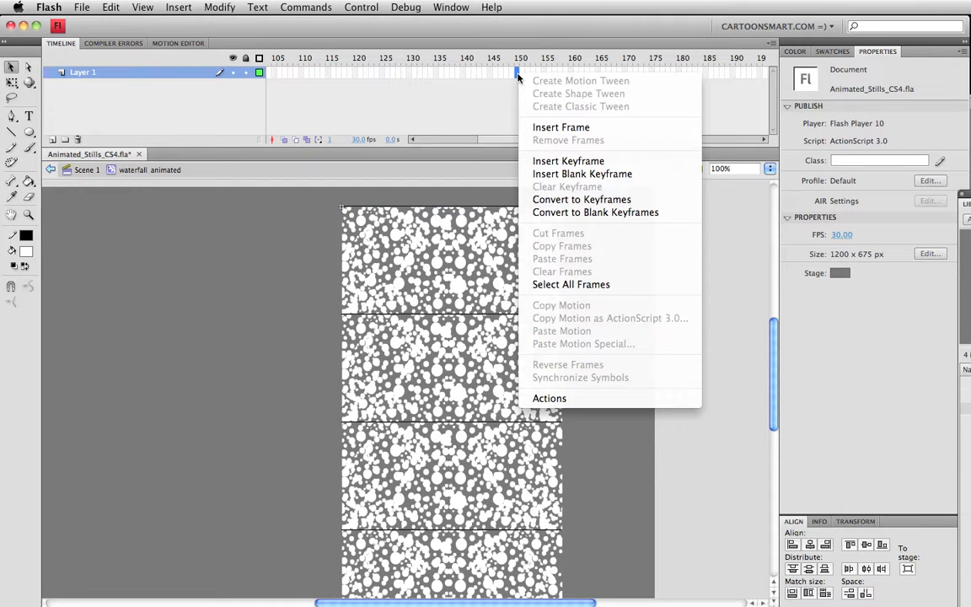
{"action": "left_click", "coordinate": [569, 160]}
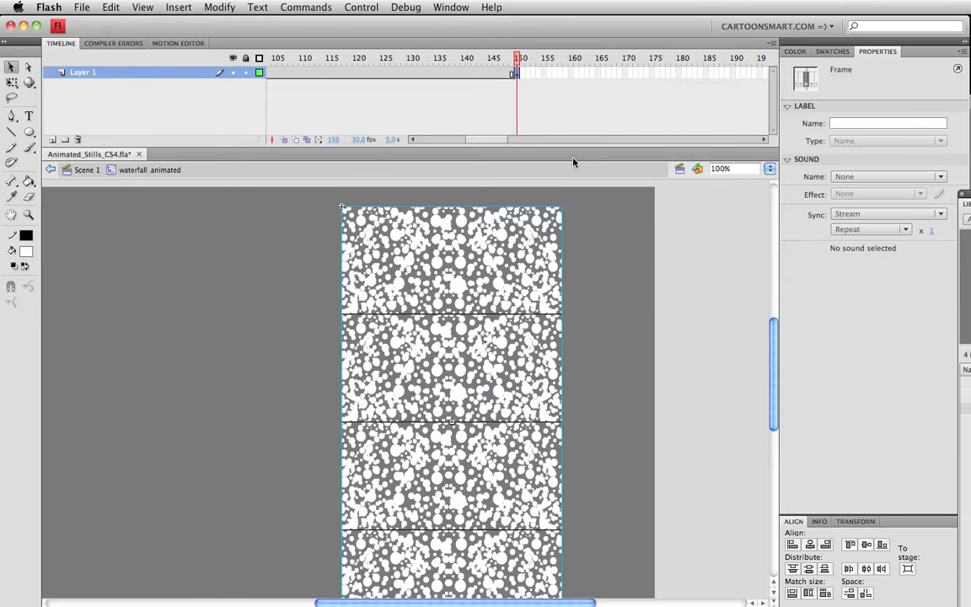
Step: Create a classic tween on Layer 1 between the keyframes at frames 1 and 150
{"action": "left_click_drag", "start_coordinate": [491, 142], "coordinate": [427, 142]}
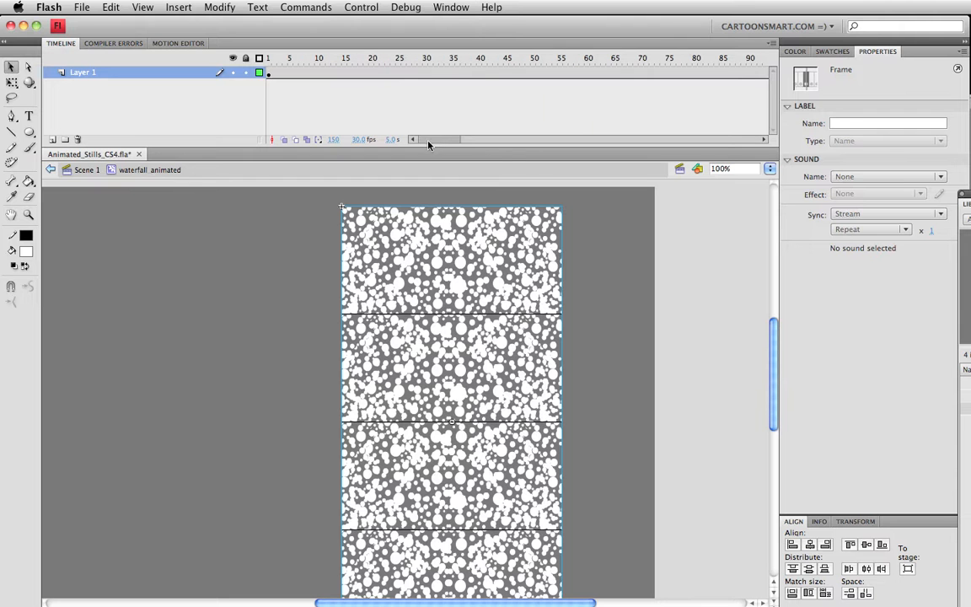
{"action": "left_click", "coordinate": [307, 78]}
{"action": "left_click", "coordinate": [366, 75]}
{"action": "right_click", "coordinate": [366, 76]}
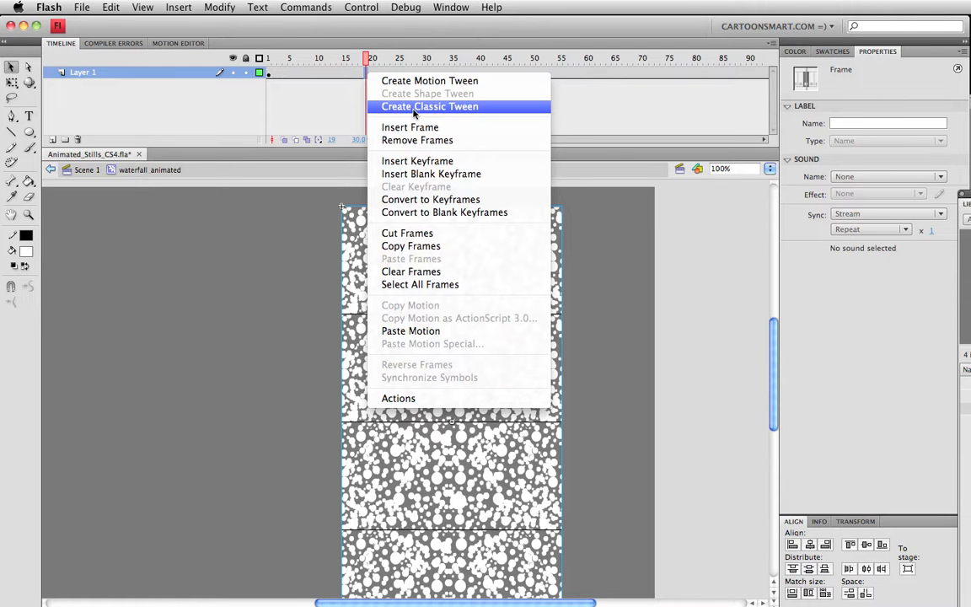
{"action": "left_click", "coordinate": [414, 108]}
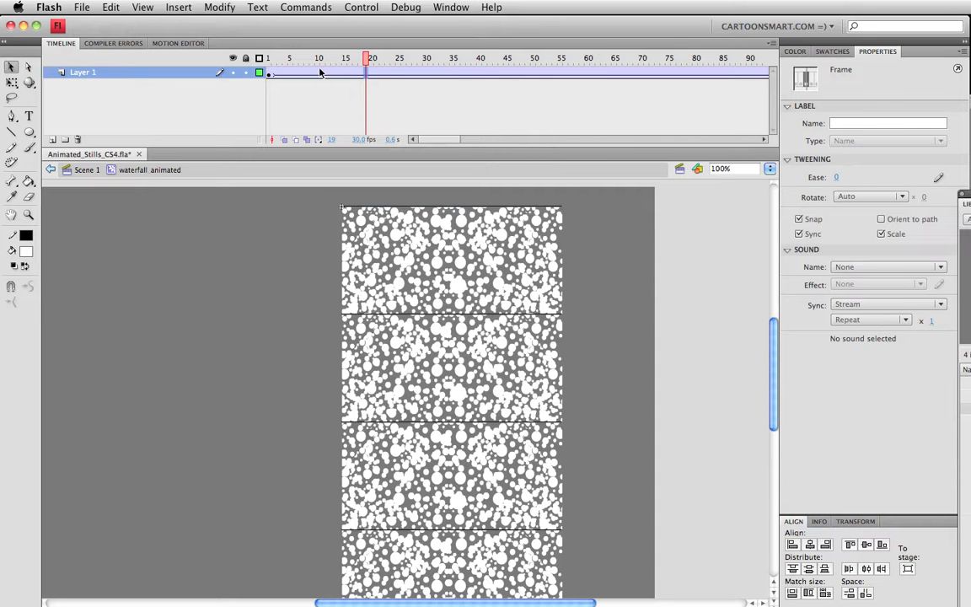
Step: Select the ending keyframe at frame 150 on Layer 1 and save the file
{"action": "left_click_drag", "start_coordinate": [442, 139], "coordinate": [493, 140]}
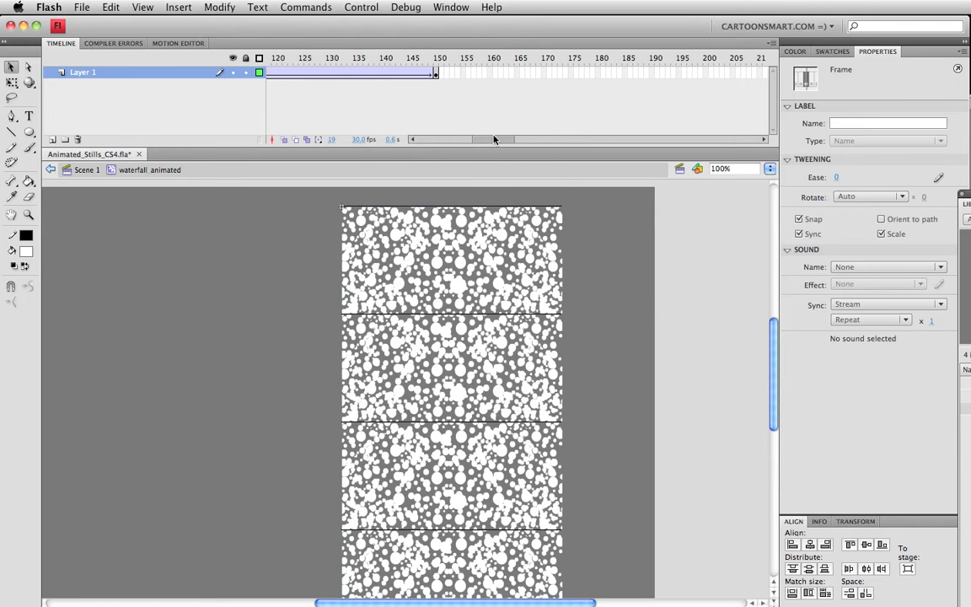
{"action": "left_click", "coordinate": [436, 72]}
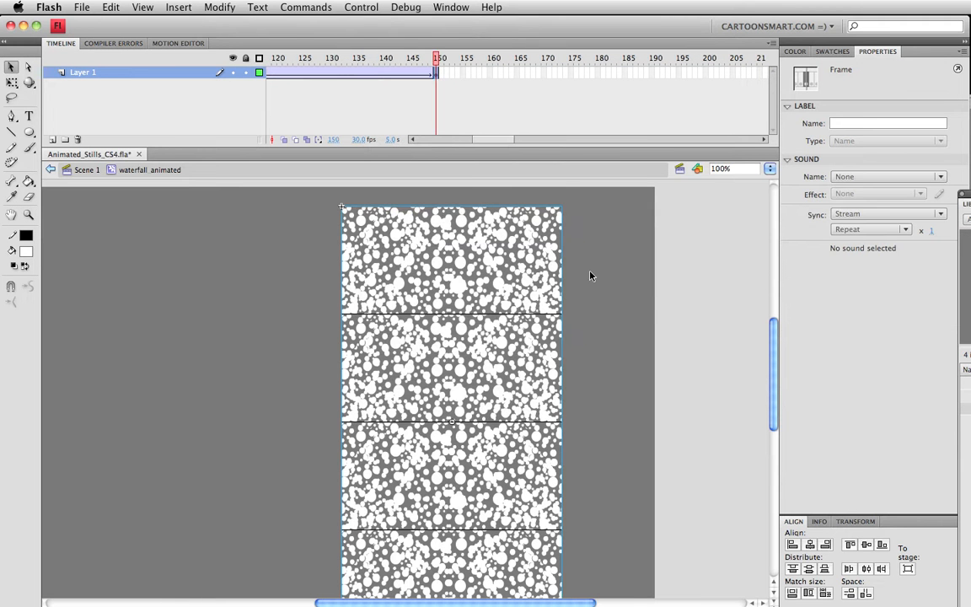
{"action": "key", "text": "super+s"}
Step: Try moving the waterfall stack straight down by about 60 px at frame 150
{"action": "key", "text": "shift+Down"}
{"action": "key", "text": "shift+Down"}
{"action": "key", "text": "shift+Down"}
{"action": "key", "text": "shift+Down"}
{"action": "key", "text": "shift+Down"}
{"action": "key", "text": "shift+Down"}
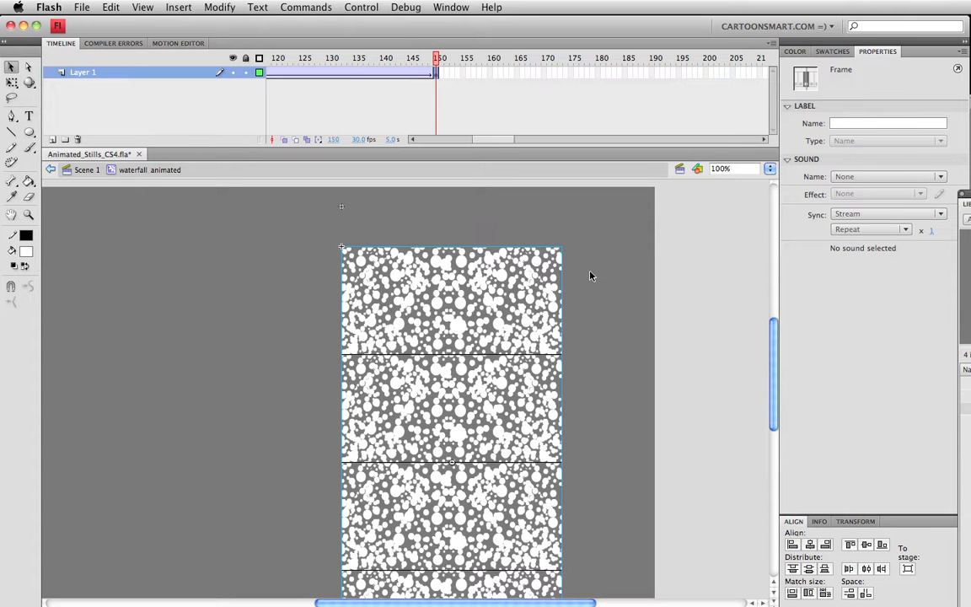
{"action": "left_click_drag", "start_coordinate": [434, 58], "coordinate": [910, 82]}
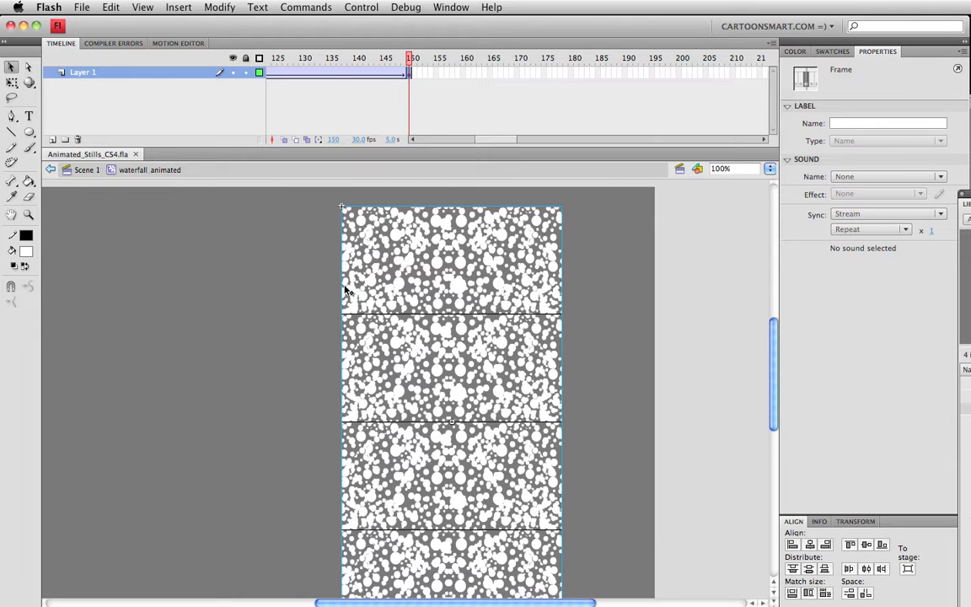
Step: Add a layer above Layer 1 and paste a copy of the waterfall stack in place in a new keyframe at frame 150
{"action": "left_click", "coordinate": [52, 140]}
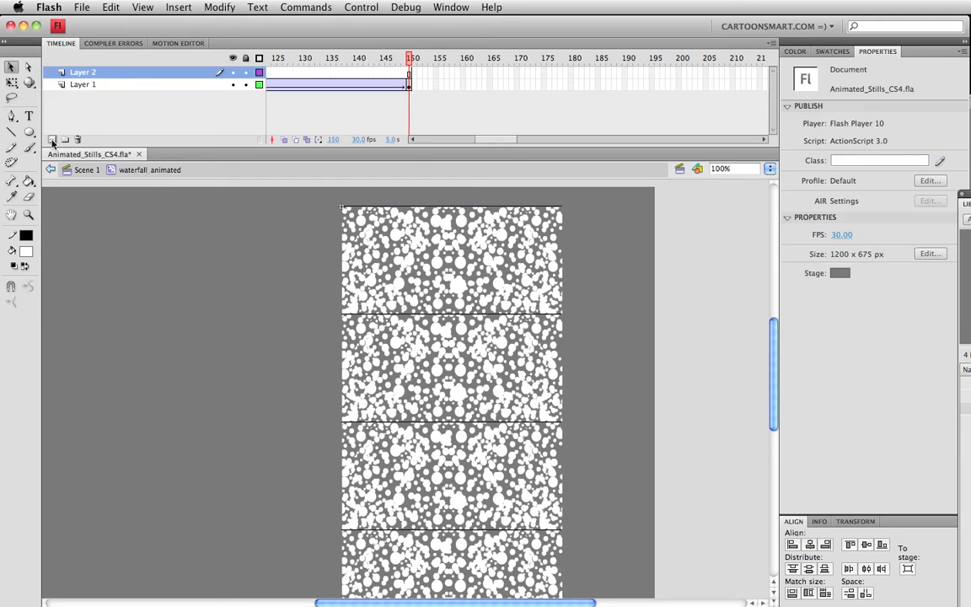
{"action": "left_click", "coordinate": [403, 240]}
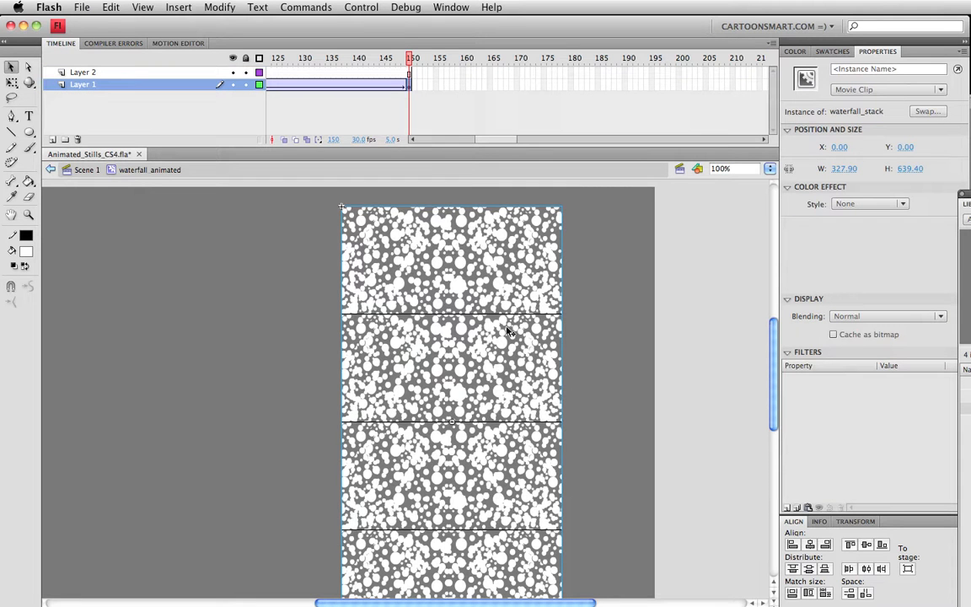
{"action": "left_click", "coordinate": [408, 72]}
{"action": "key", "text": "F6"}
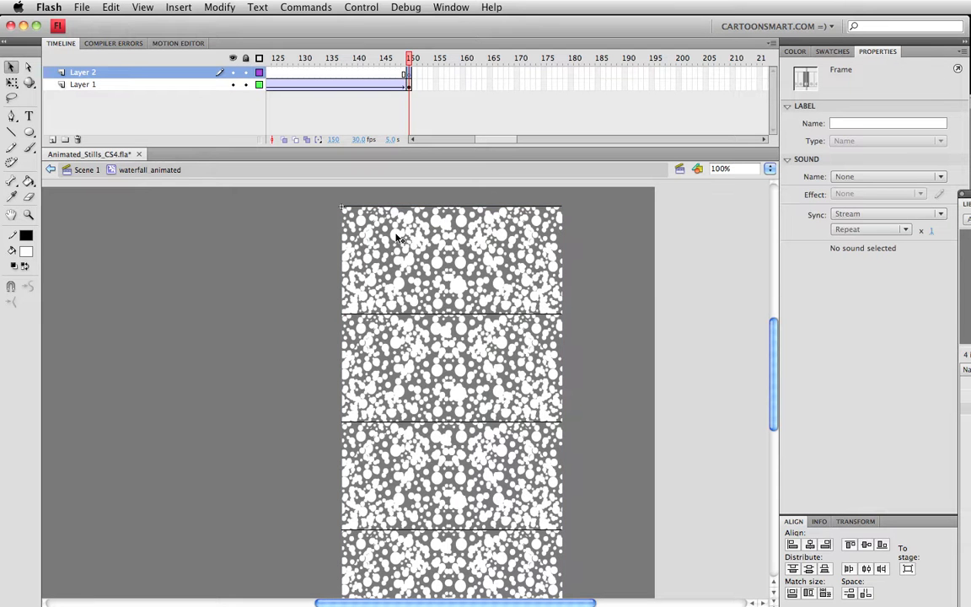
{"action": "left_click", "coordinate": [411, 76]}
Step: Move the Layer 2 stack copy straight down by about 160 px, aligning its top edge with the original stack's first dividing line
{"action": "key", "text": "shift+Down"}
{"action": "key", "text": "shift+Down"}
{"action": "key", "text": "shift+Down"}
{"action": "key", "text": "shift+Down"}
{"action": "key", "text": "shift+Down"}
{"action": "key", "text": "shift+Down"}
{"action": "key", "text": "shift+Down"}
{"action": "key", "text": "shift+Down"}
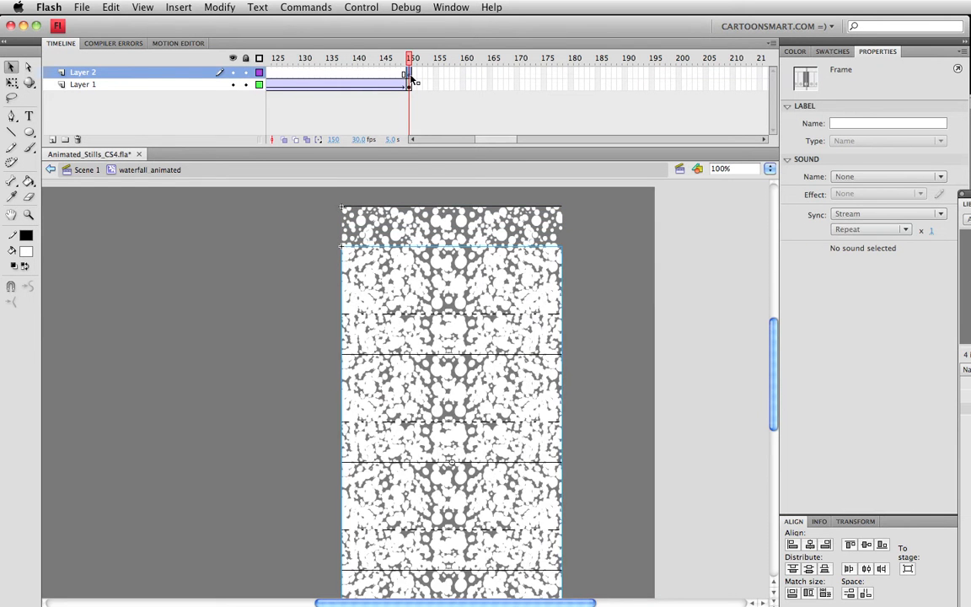
{"action": "key", "text": "shift+Down"}
{"action": "key", "text": "shift+Down"}
{"action": "key", "text": "shift+Down"}
{"action": "key", "text": "shift+Down"}
{"action": "key", "text": "shift+Down"}
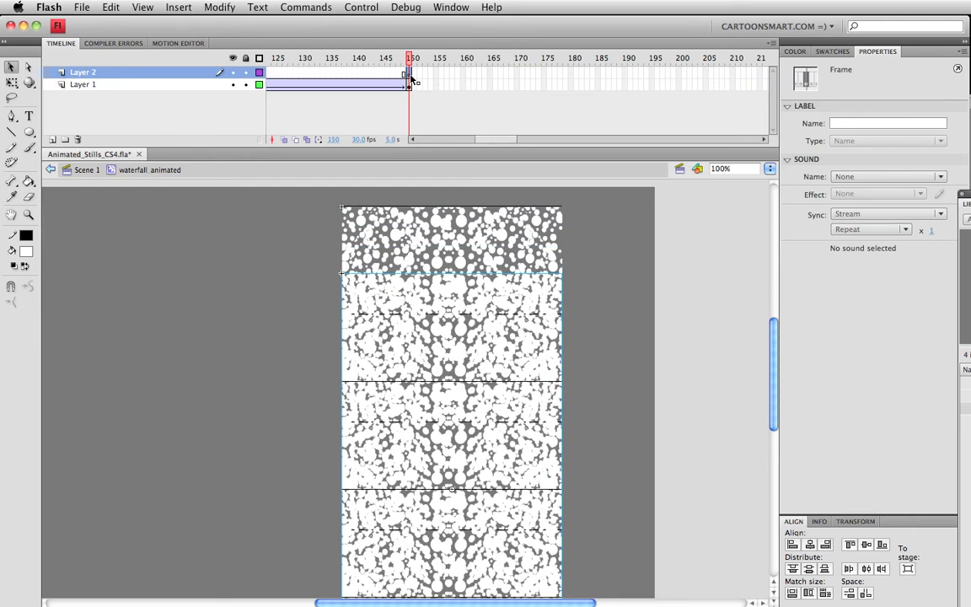
{"action": "key", "text": "shift+Down"}
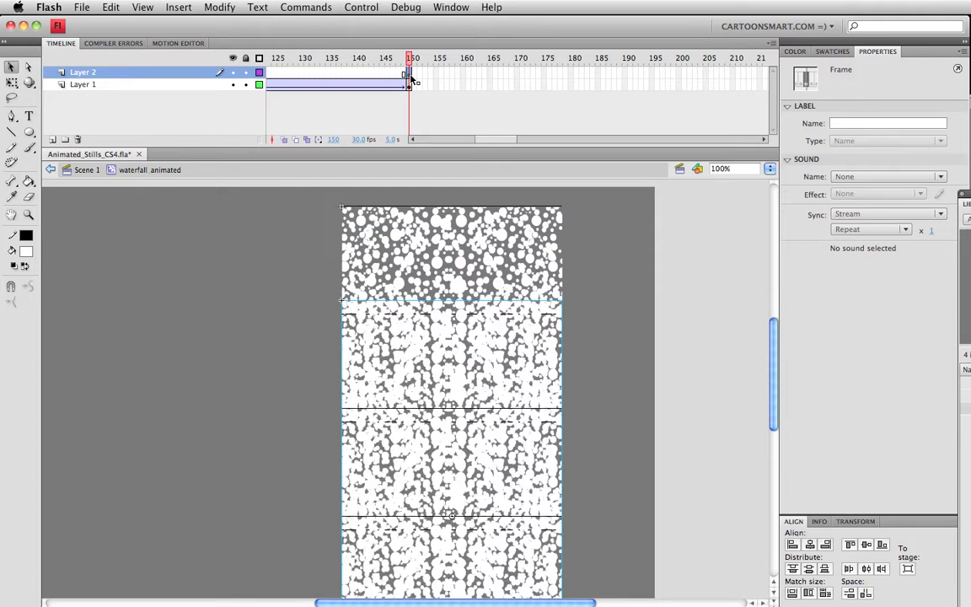
{"action": "key", "text": "shift+Down"}
{"action": "key", "text": "Down"}
{"action": "key", "text": "Down"}
{"action": "key", "text": "Down"}
{"action": "key", "text": "Down"}
{"action": "key", "text": "Down"}
{"action": "key", "text": "Down"}
{"action": "key", "text": "Down"}
{"action": "key", "text": "Down"}
{"action": "key", "text": "Down"}
{"action": "key", "text": "Down"}
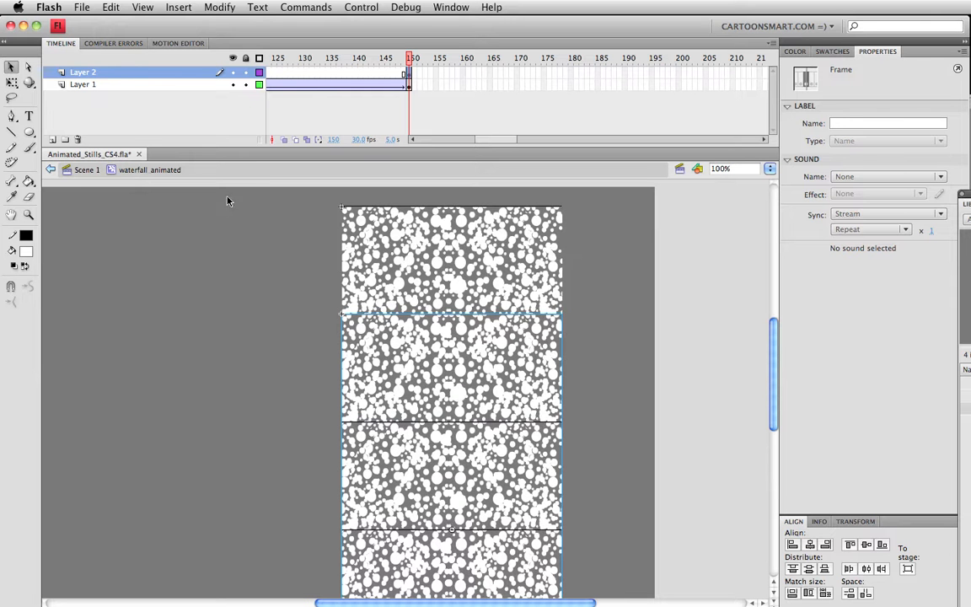
Step: Fine-tune the stack copy's vertical position to Y 159.80 at the dividing line, and check the match by hiding and showing Layer 2
{"action": "left_click", "coordinate": [29, 215]}
{"action": "left_click_drag", "start_coordinate": [291, 290], "coordinate": [442, 369]}
{"action": "key", "text": "v"}
{"action": "key", "text": "Down"}
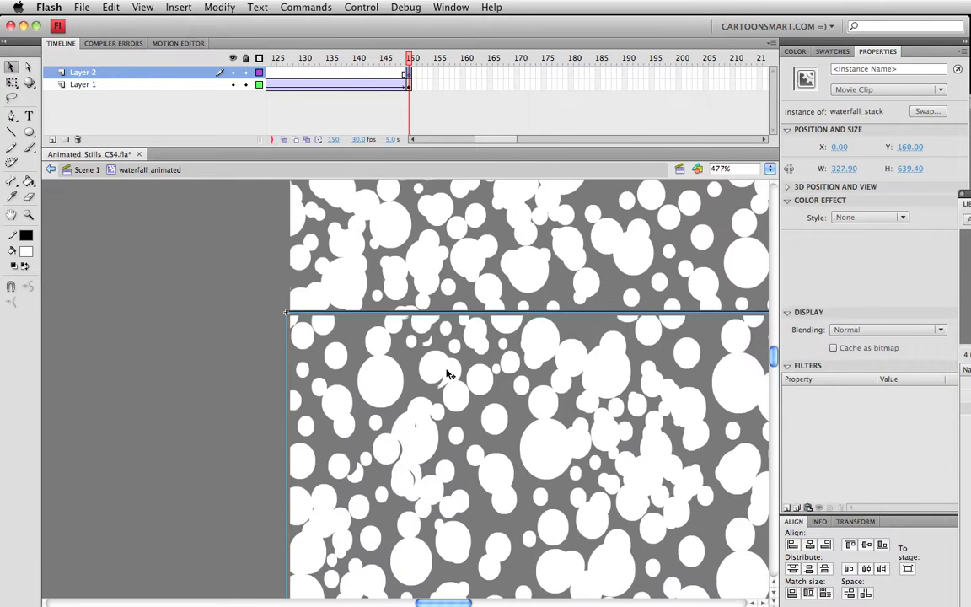
{"action": "key", "text": "Up"}
{"action": "left_click", "coordinate": [254, 336]}
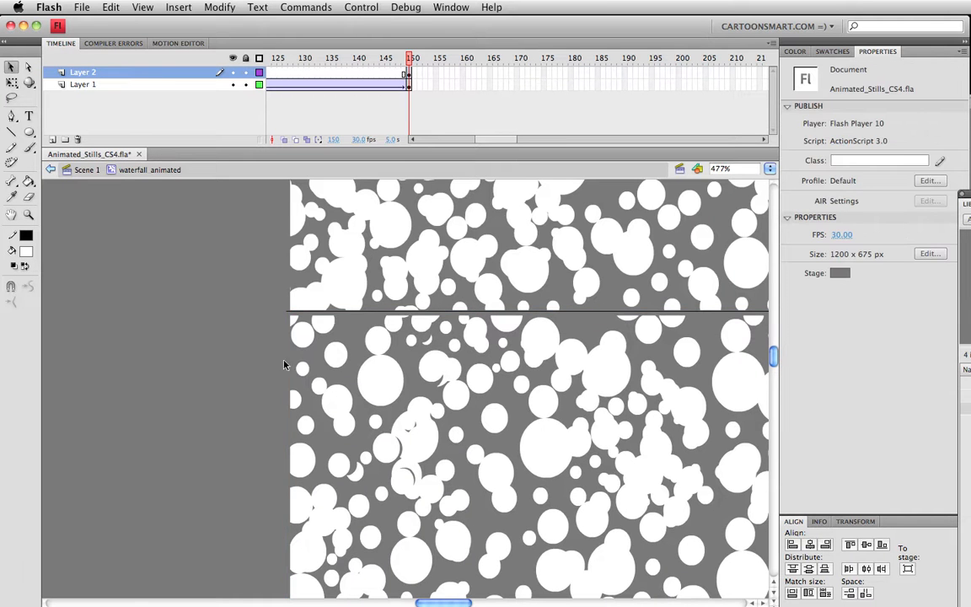
{"action": "left_click", "coordinate": [314, 329]}
{"action": "left_click", "coordinate": [157, 365]}
{"action": "left_click", "coordinate": [234, 74]}
{"action": "left_click", "coordinate": [233, 74]}
Step: Move the shifted Layer 2 keyframe onto frame 150 of Layer 1, replacing the ending keyframe there
{"action": "left_click", "coordinate": [410, 74]}
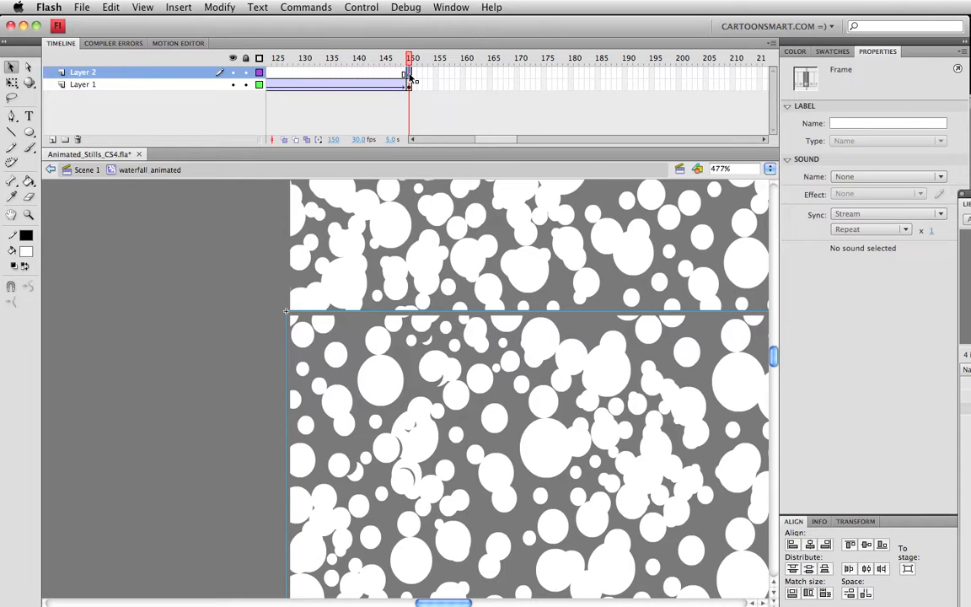
{"action": "right_click", "coordinate": [409, 73]}
{"action": "left_click", "coordinate": [344, 68]}
{"action": "left_click_drag", "start_coordinate": [409, 89], "coordinate": [409, 89]}
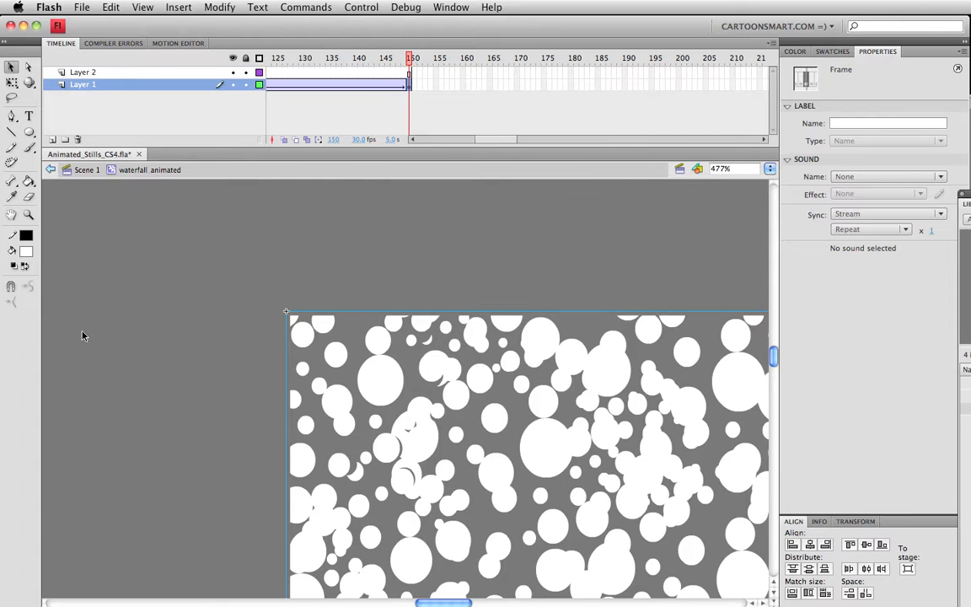
Step: Save the file and play back the downward tween inside waterfall_animated
{"action": "left_click", "coordinate": [27, 214]}
{"action": "left_click", "coordinate": [472, 398], "text": "alt"}
{"action": "left_click", "coordinate": [611, 493], "text": "alt"}
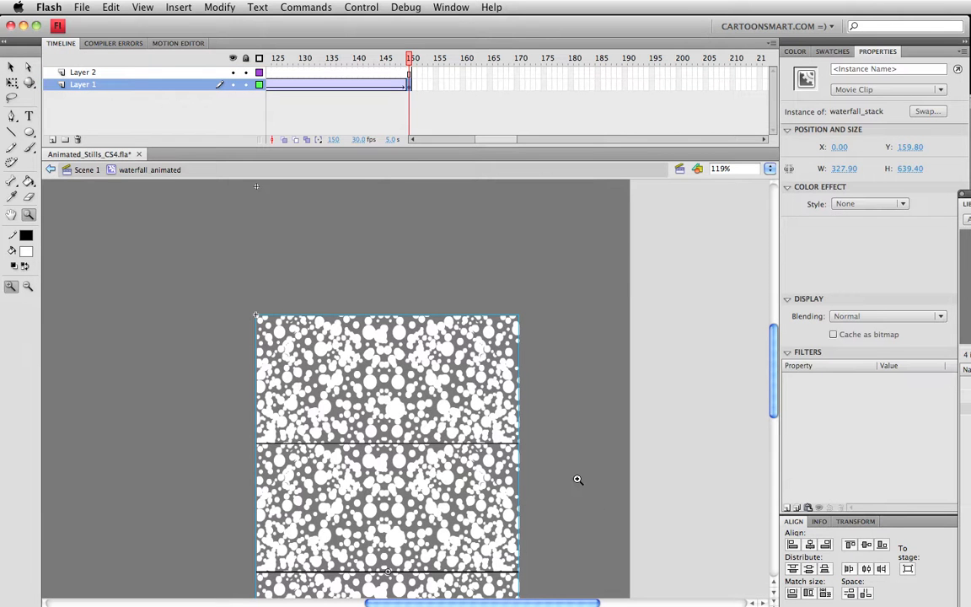
{"action": "key", "text": "super+s"}
{"action": "left_click", "coordinate": [339, 378], "text": "alt"}
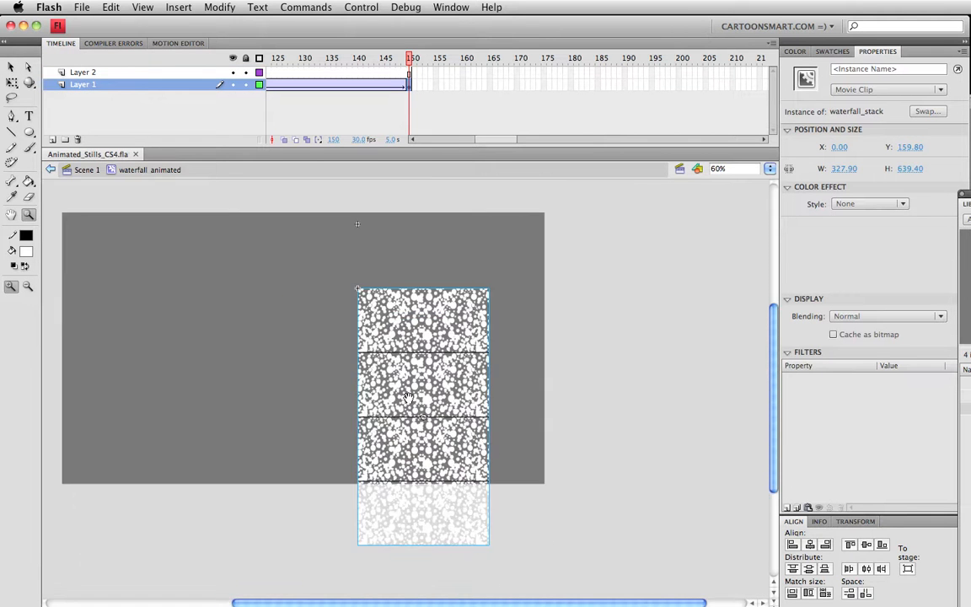
{"action": "left_click_drag", "start_coordinate": [363, 57], "coordinate": [297, 74]}
{"action": "key", "text": "Return"}
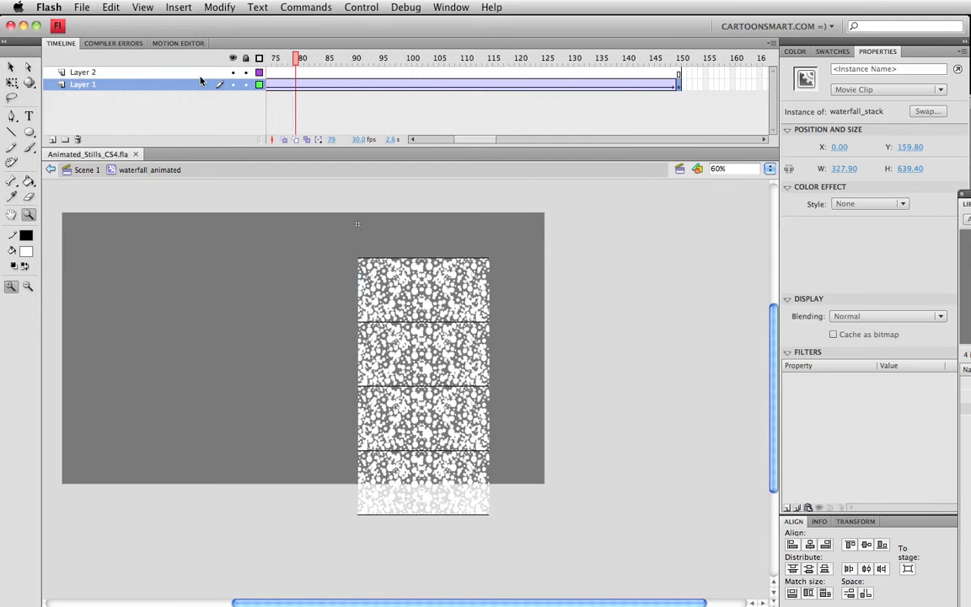
Step: Remove a range of frames from the Layer 1 tween so its ending keyframe falls at frame 29
{"action": "left_click_drag", "start_coordinate": [530, 97], "coordinate": [278, 68]}
{"action": "left_click_drag", "start_coordinate": [482, 142], "coordinate": [504, 141]}
{"action": "left_click_drag", "start_coordinate": [481, 87], "coordinate": [422, 87]}
{"action": "left_click_drag", "start_coordinate": [825, 103], "coordinate": [830, 102]}
{"action": "right_click", "coordinate": [471, 89]}
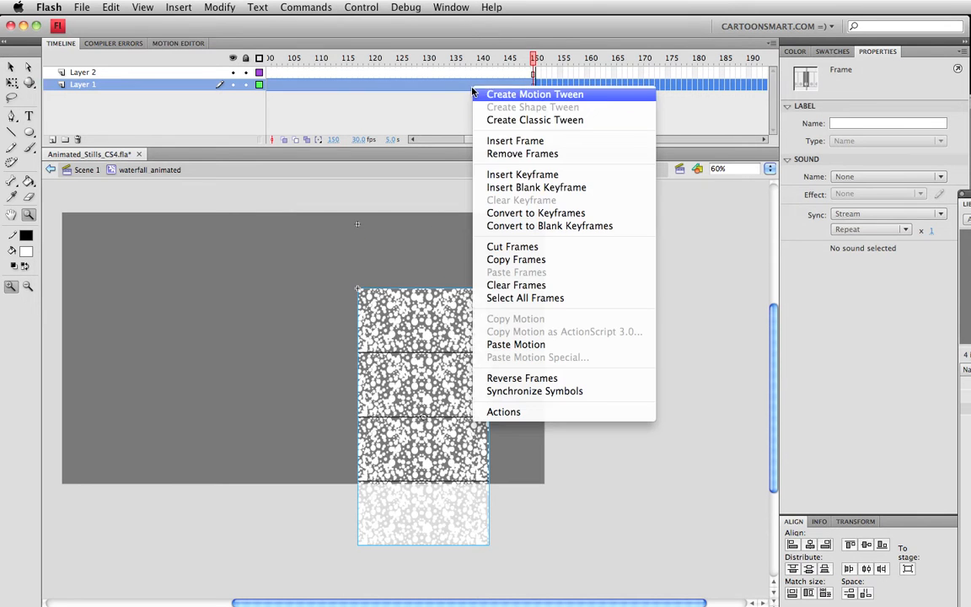
{"action": "left_click", "coordinate": [514, 153]}
{"action": "left_click_drag", "start_coordinate": [466, 140], "coordinate": [418, 141]}
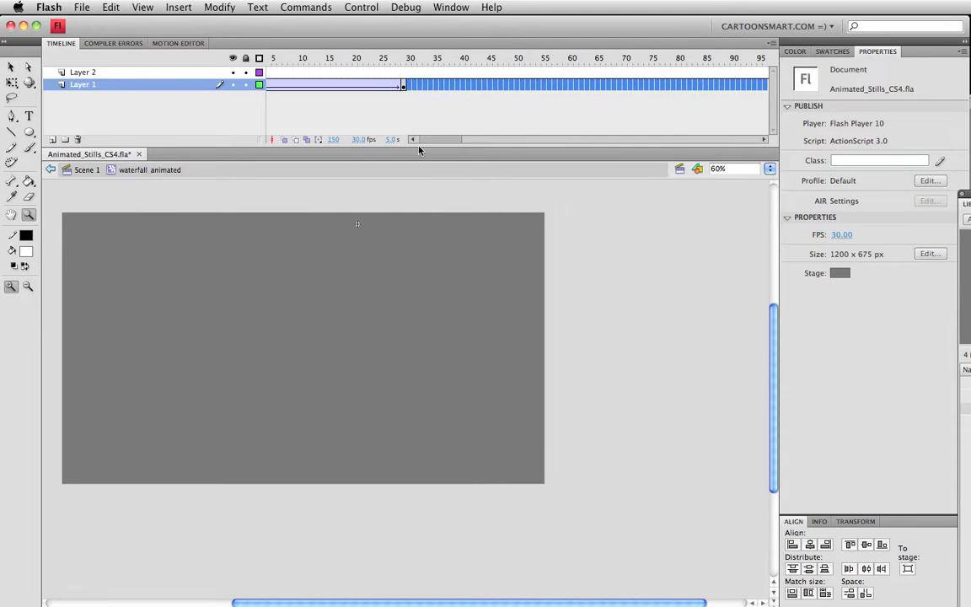
{"action": "left_click", "coordinate": [420, 85]}
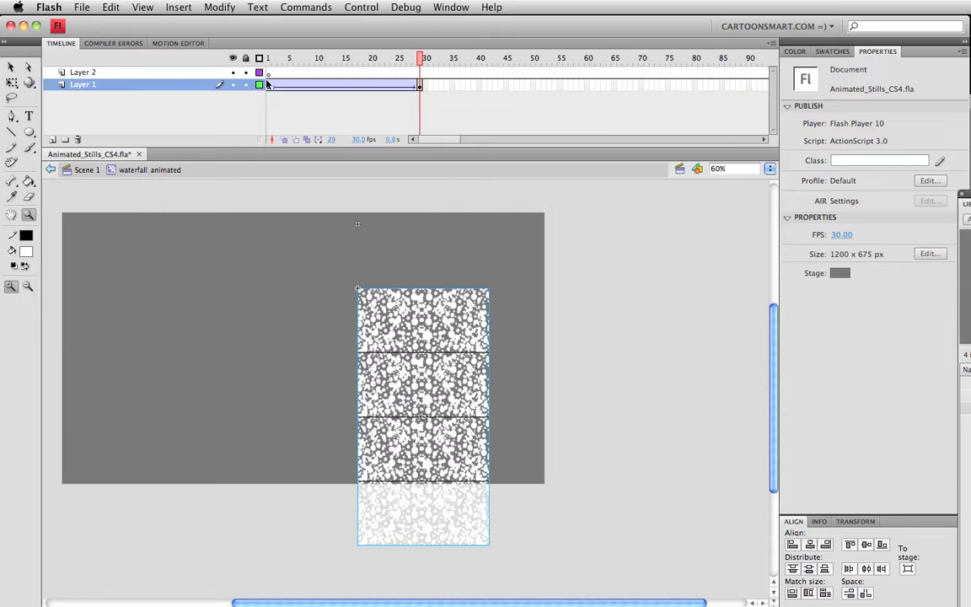
Step: Delete the empty Layer 2 and test the movie to check the waterfall's speed and loop
{"action": "left_click", "coordinate": [126, 70]}
{"action": "left_click", "coordinate": [77, 140]}
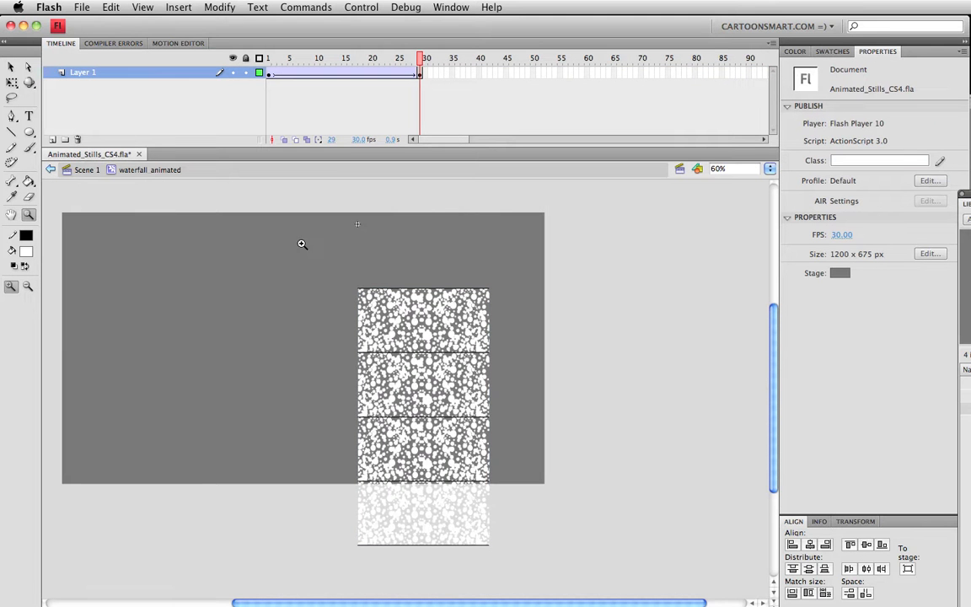
{"action": "key", "text": "super+Return"}
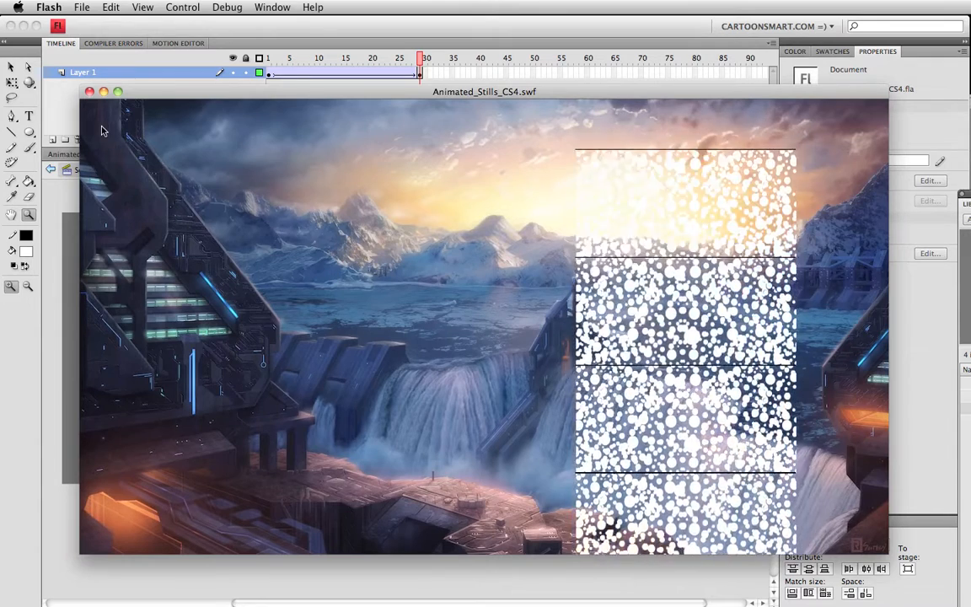
{"action": "left_click", "coordinate": [89, 92]}
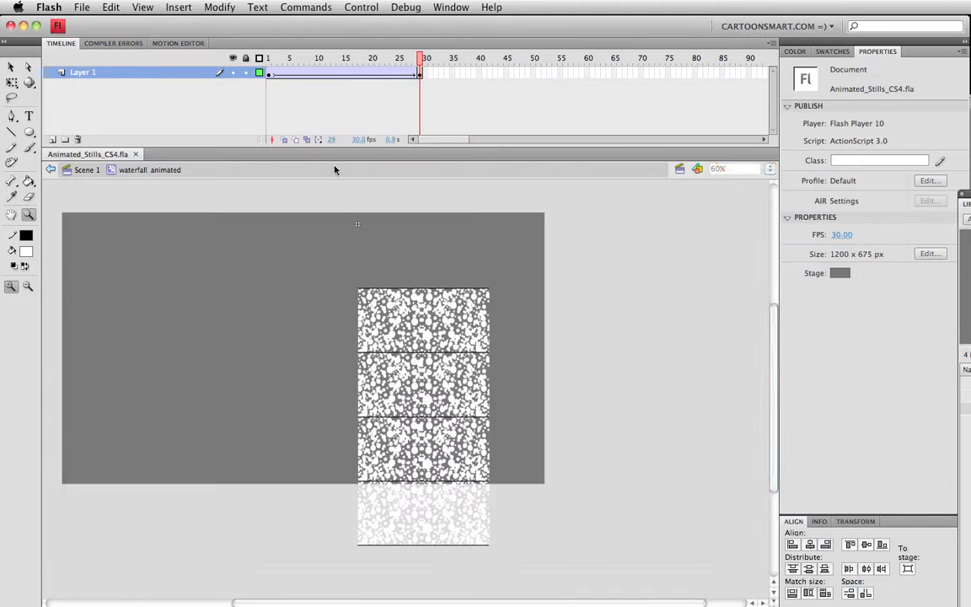
Step: Compare the stack's appearance at frames 1 and 29 to check that the tween loops seamlessly
{"action": "key", "text": "v"}
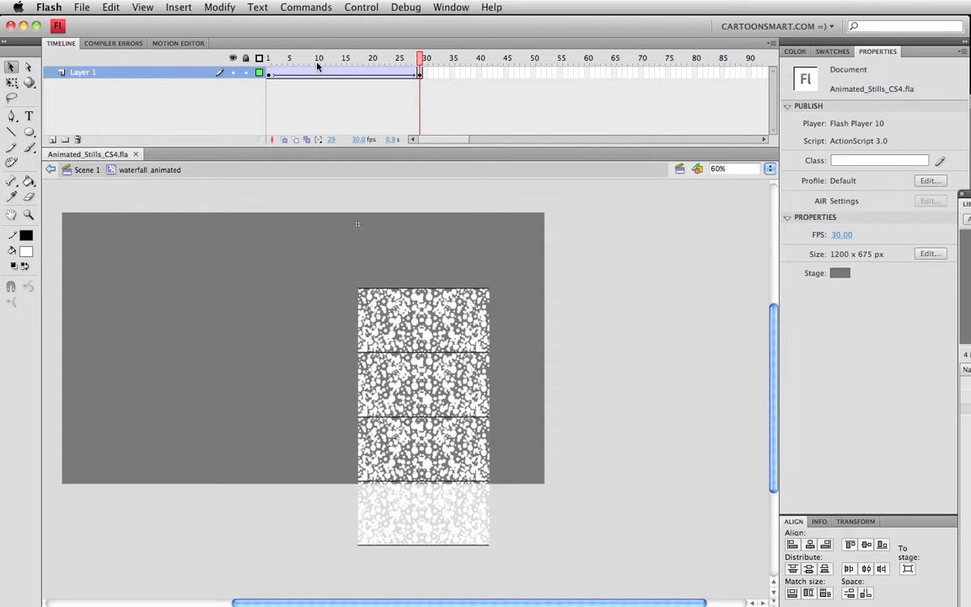
{"action": "left_click_drag", "start_coordinate": [268, 59], "coordinate": [237, 72]}
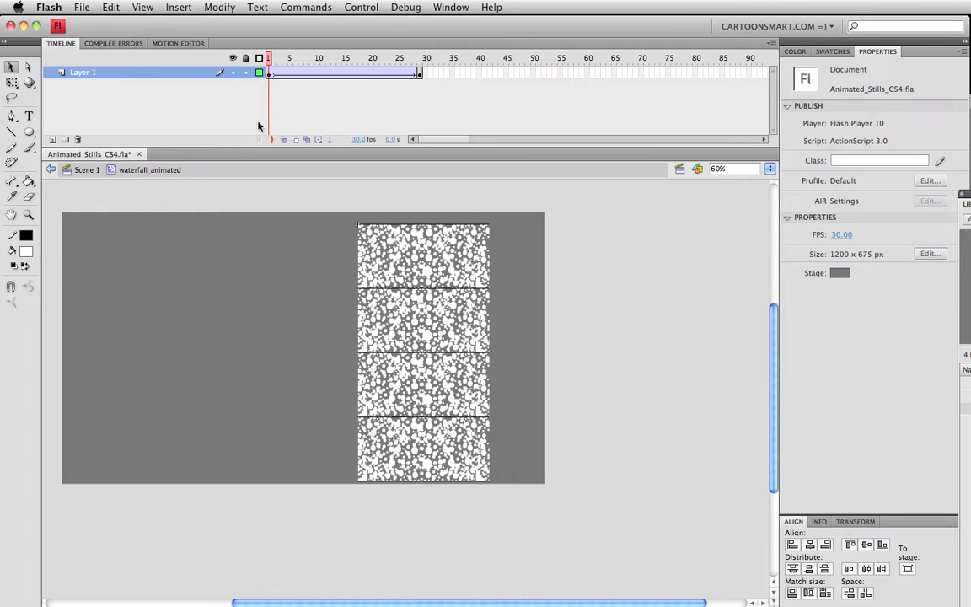
{"action": "left_click_drag", "start_coordinate": [267, 58], "coordinate": [420, 64]}
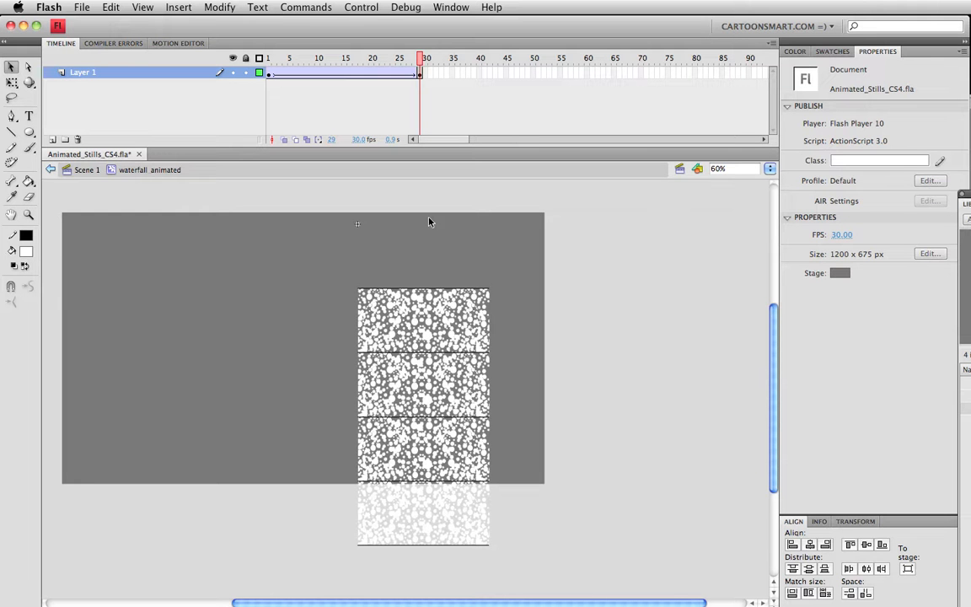
Step: Slow the waterfall by moving Layer 1's ending keyframe to frame 115, play back the tween, and save the file
{"action": "left_click", "coordinate": [420, 74]}
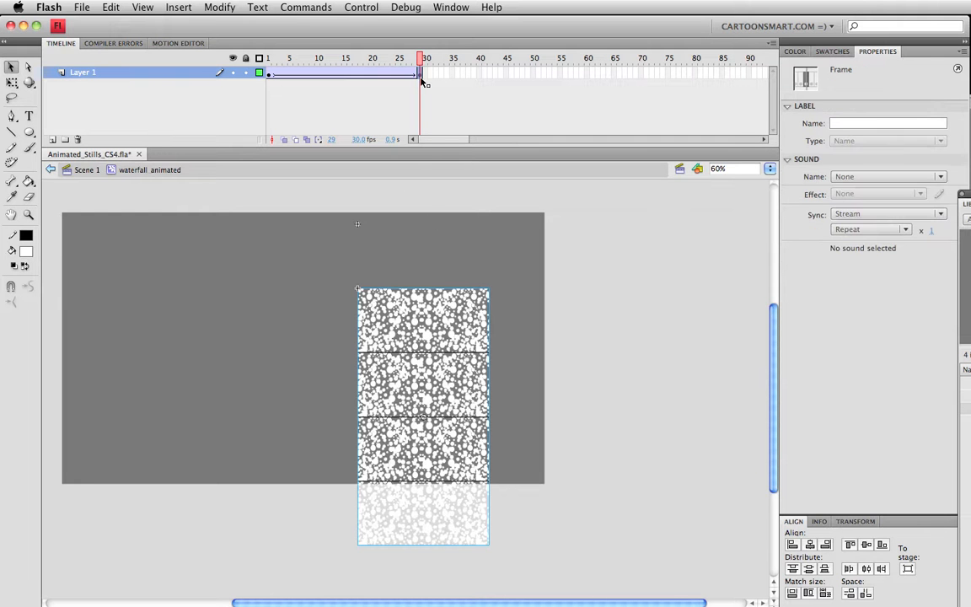
{"action": "left_click_drag", "start_coordinate": [766, 79], "coordinate": [721, 73]}
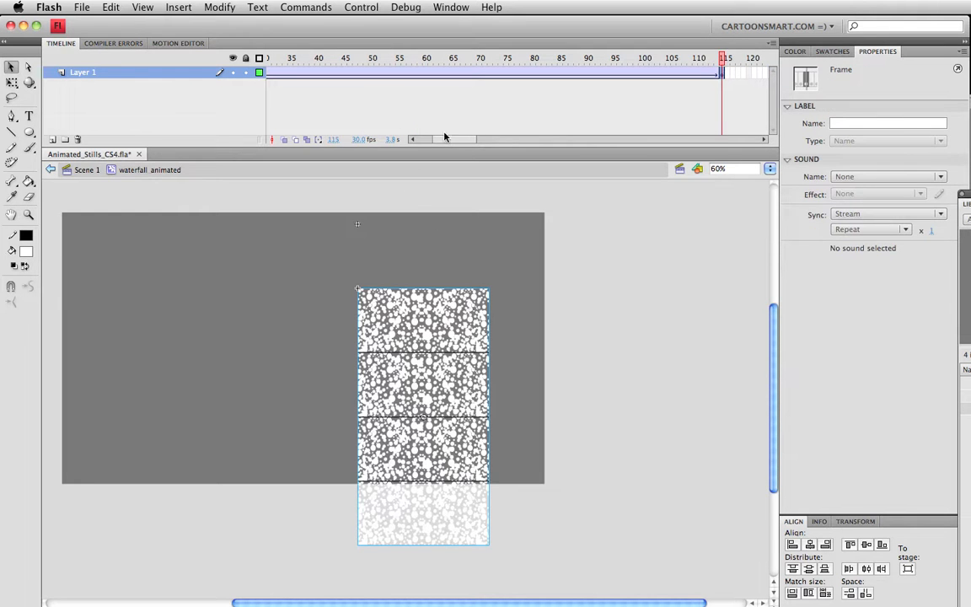
{"action": "key", "text": "Return"}
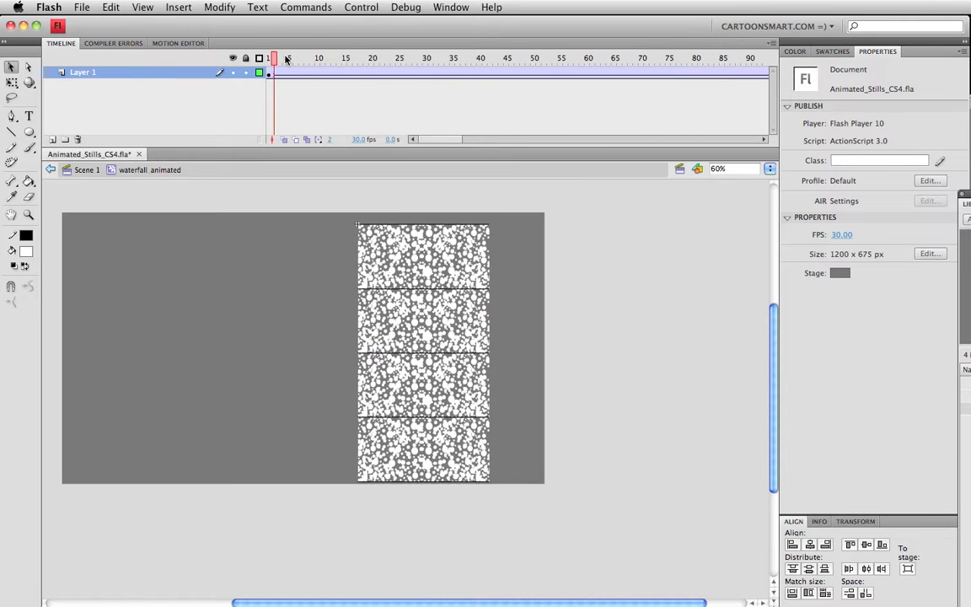
{"action": "key", "text": "Return"}
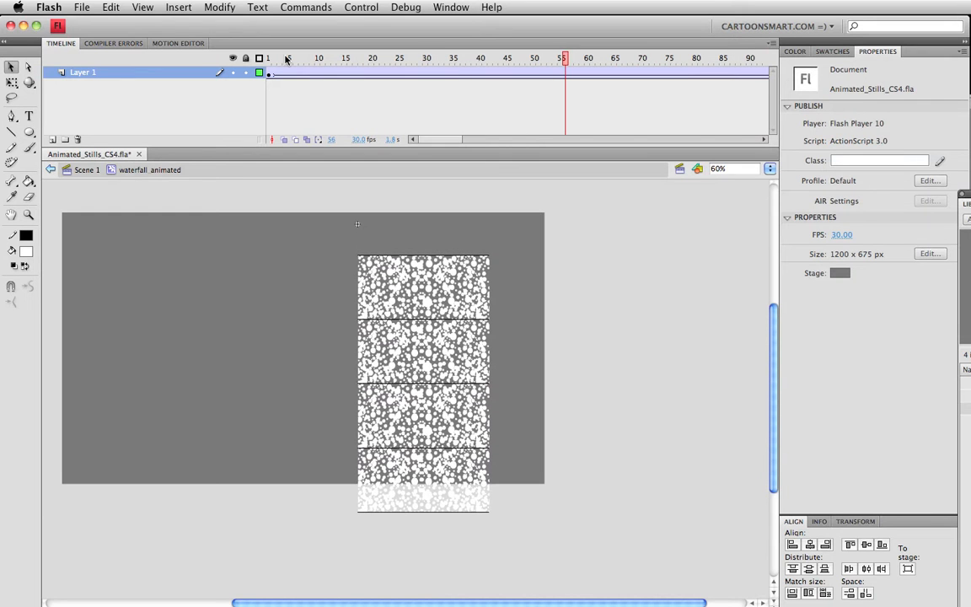
{"action": "key", "text": "super+s"}
Step: Open the dots symbol nested inside waterfall_stack for editing, starting from frame 1 of waterfall_animated
{"action": "double_click", "coordinate": [425, 303]}
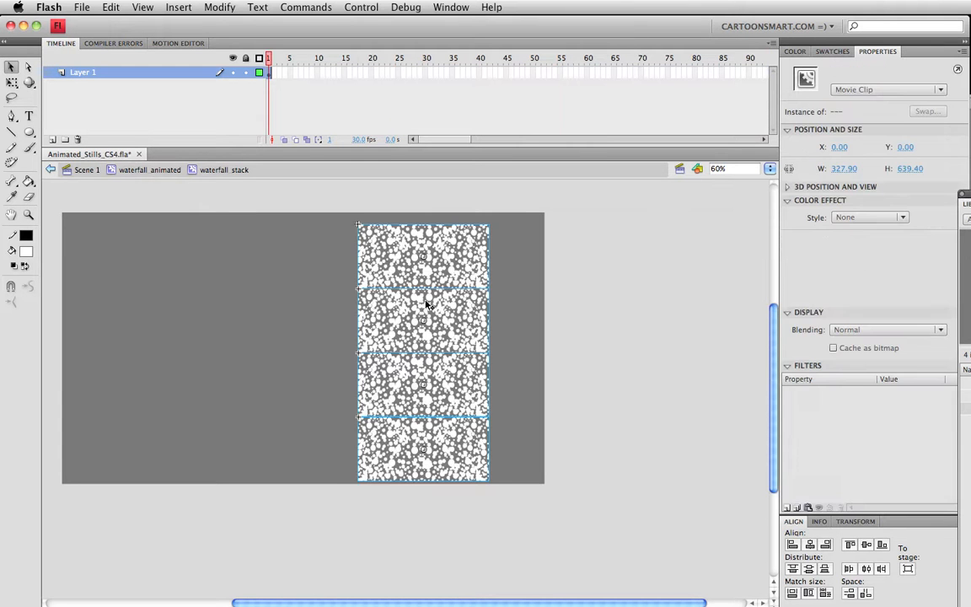
{"action": "left_click", "coordinate": [143, 171]}
{"action": "left_click", "coordinate": [269, 59]}
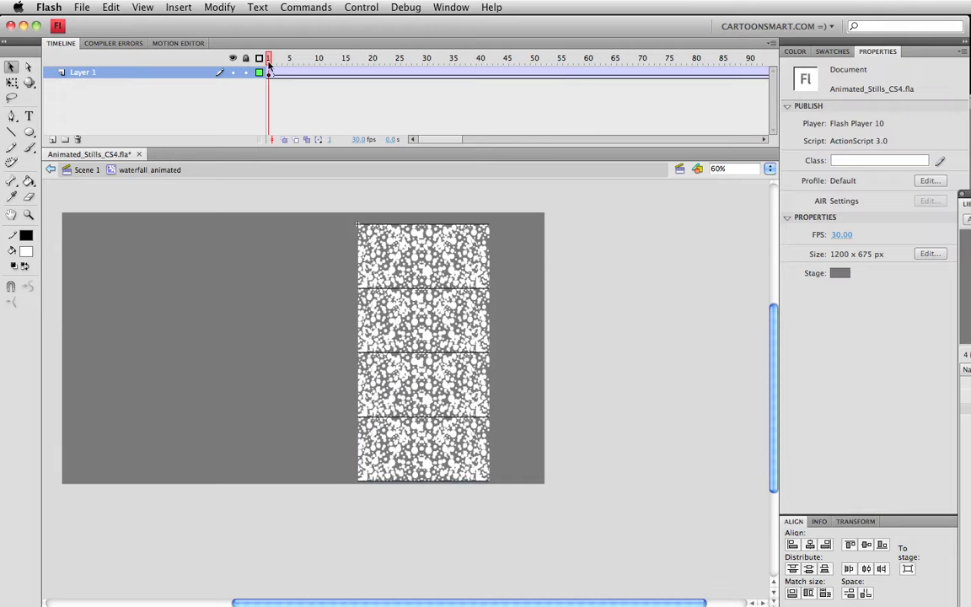
{"action": "left_click", "coordinate": [377, 251]}
{"action": "double_click", "coordinate": [377, 251]}
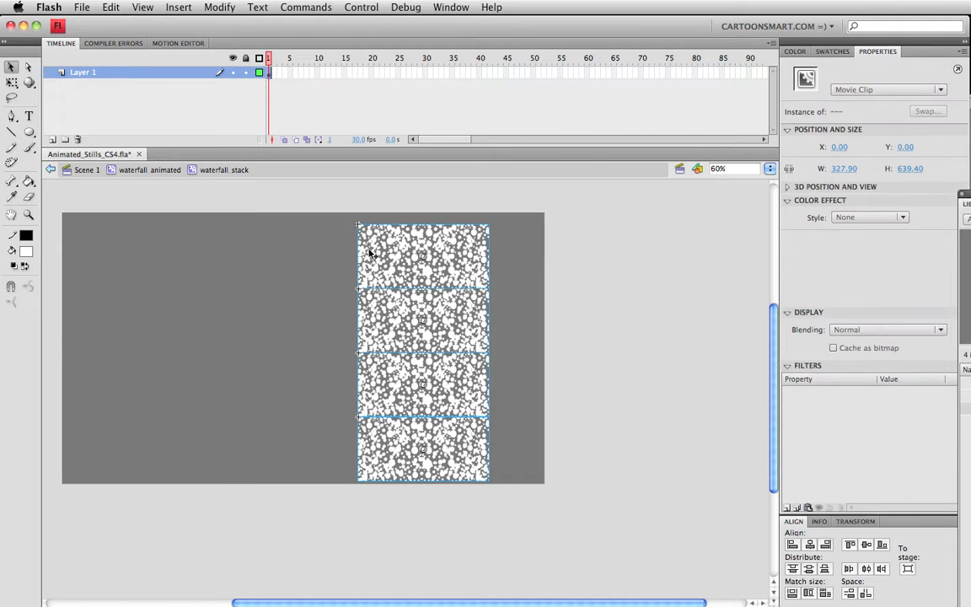
{"action": "double_click", "coordinate": [387, 249]}
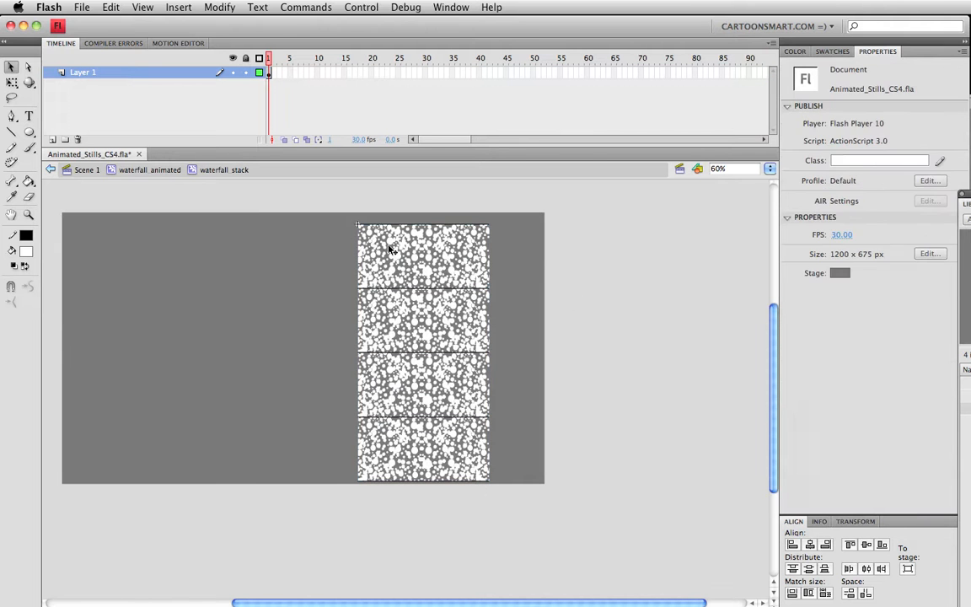
Step: Delete the two horizontal black lines on Layer 2 of the dots symbol and save the file
{"action": "left_click", "coordinate": [408, 289]}
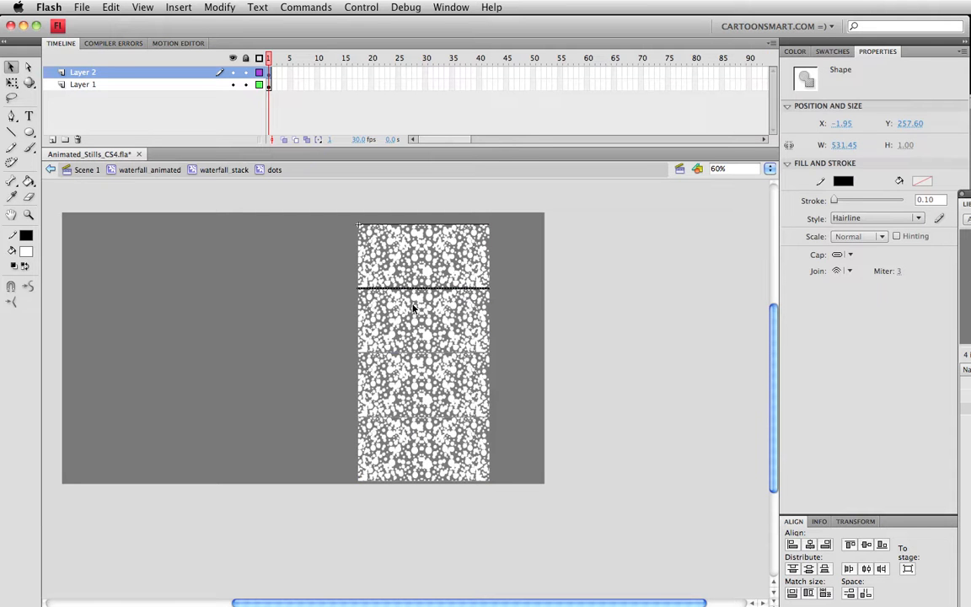
{"action": "left_click_drag", "start_coordinate": [413, 289], "coordinate": [405, 225]}
{"action": "key", "text": "super+x"}
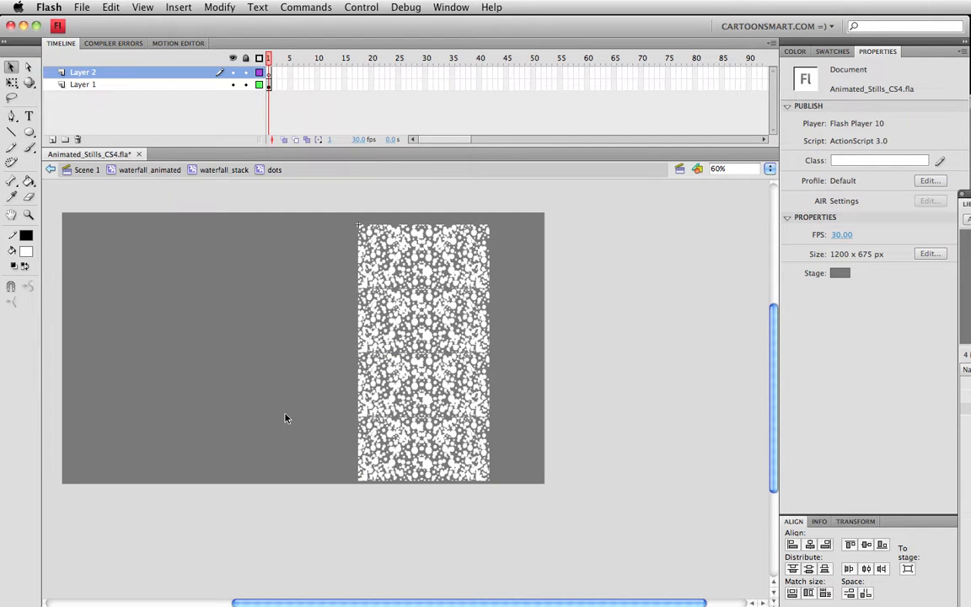
{"action": "key", "text": "super+s"}
Step: Return from the dots symbol to waterfall_stack and select the topmost dots instance
{"action": "double_click", "coordinate": [459, 288]}
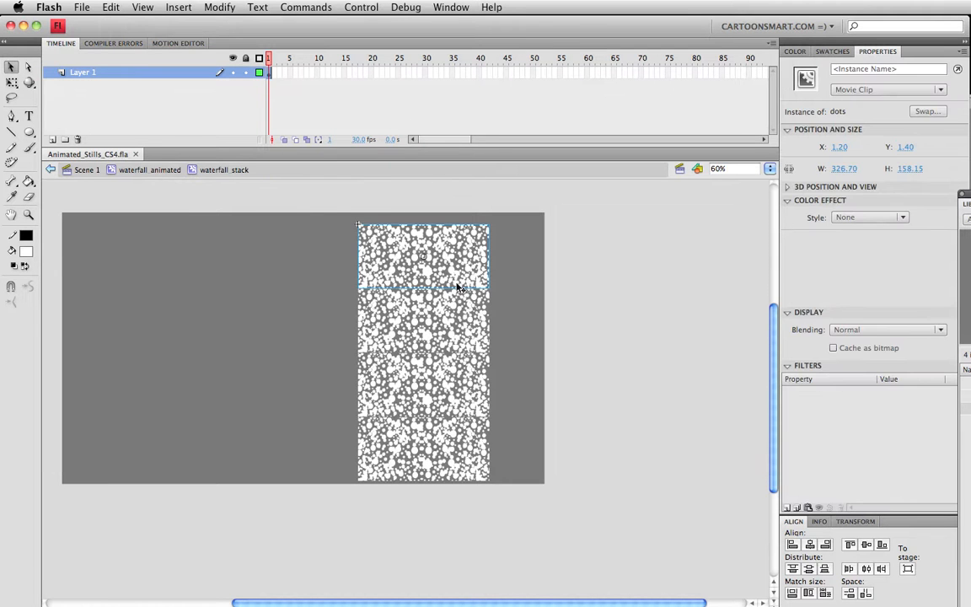
{"action": "left_click", "coordinate": [268, 302]}
{"action": "left_click", "coordinate": [390, 245]}
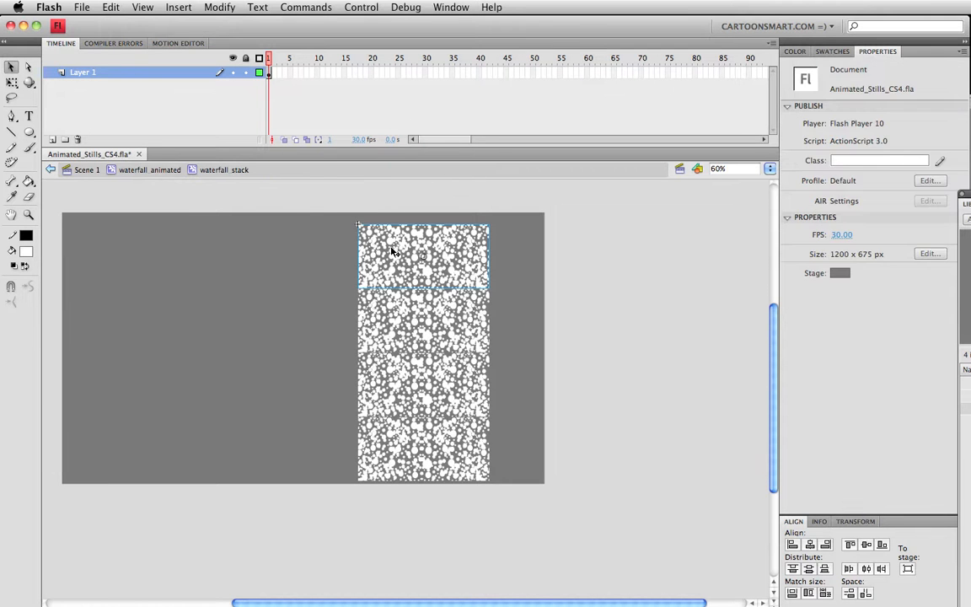
{"action": "left_click", "coordinate": [227, 6]}
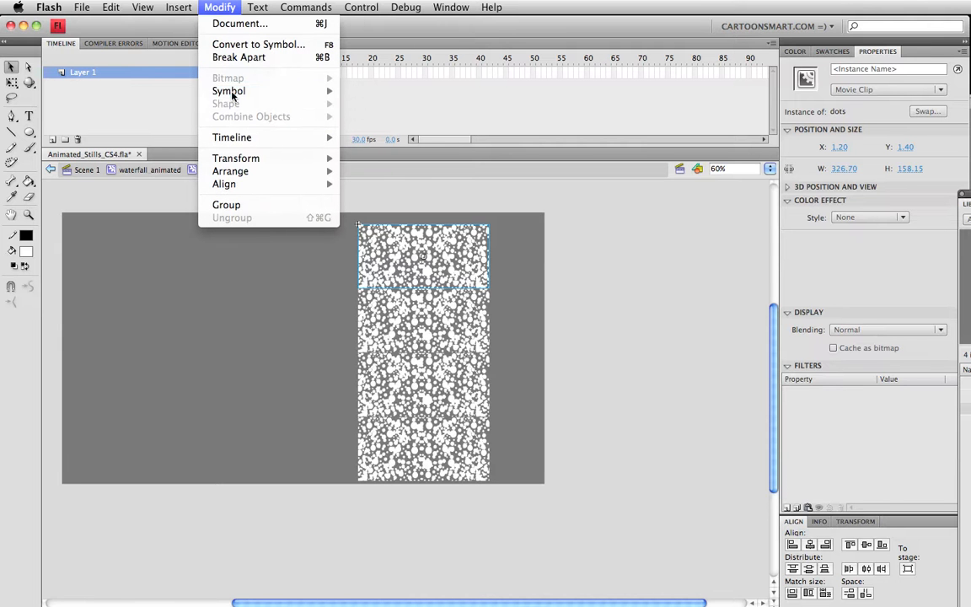
{"action": "mouse_move", "coordinate": [233, 95]}
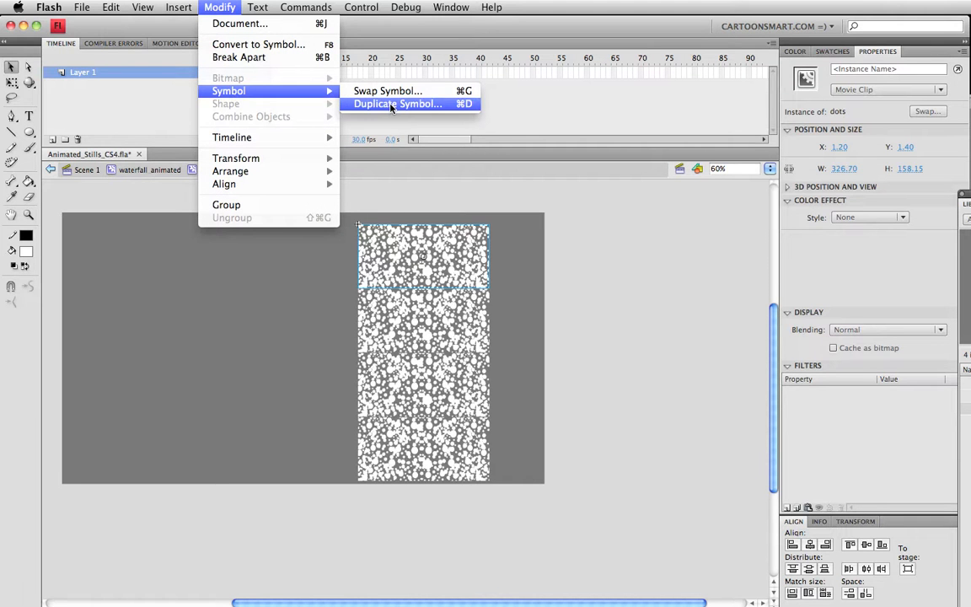
{"action": "left_click", "coordinate": [245, 7]}
{"action": "left_click_drag", "start_coordinate": [968, 195], "coordinate": [686, 179]}
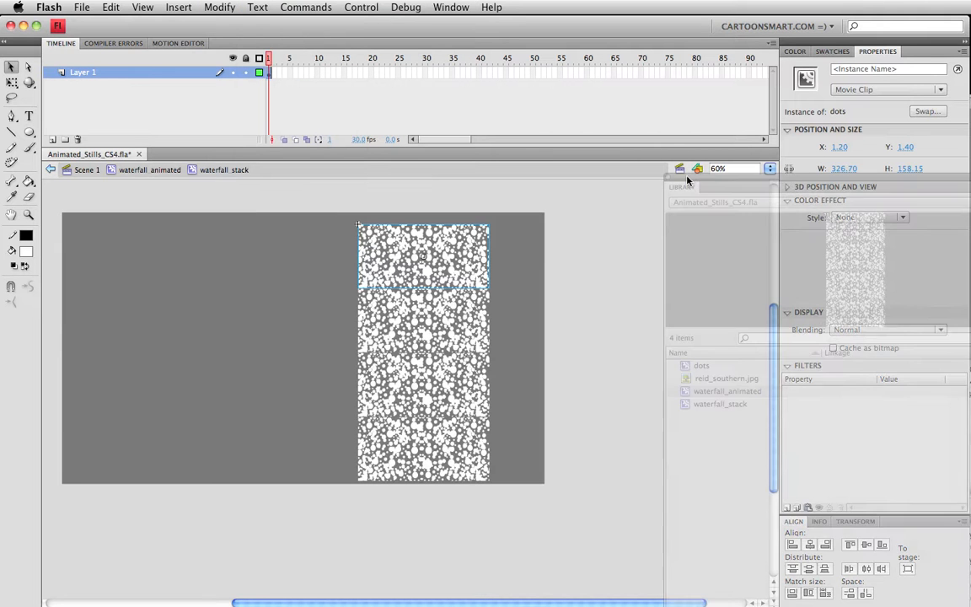
{"action": "left_click", "coordinate": [715, 177]}
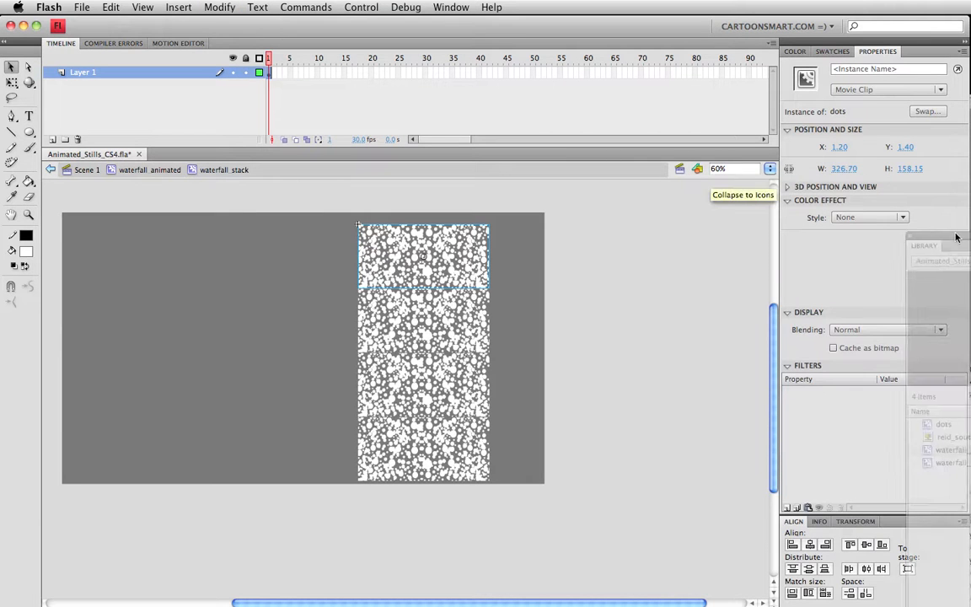
Step: Return to Scene 1, make the Reid Southens painting layer visible, and save the file
{"action": "left_click", "coordinate": [567, 384]}
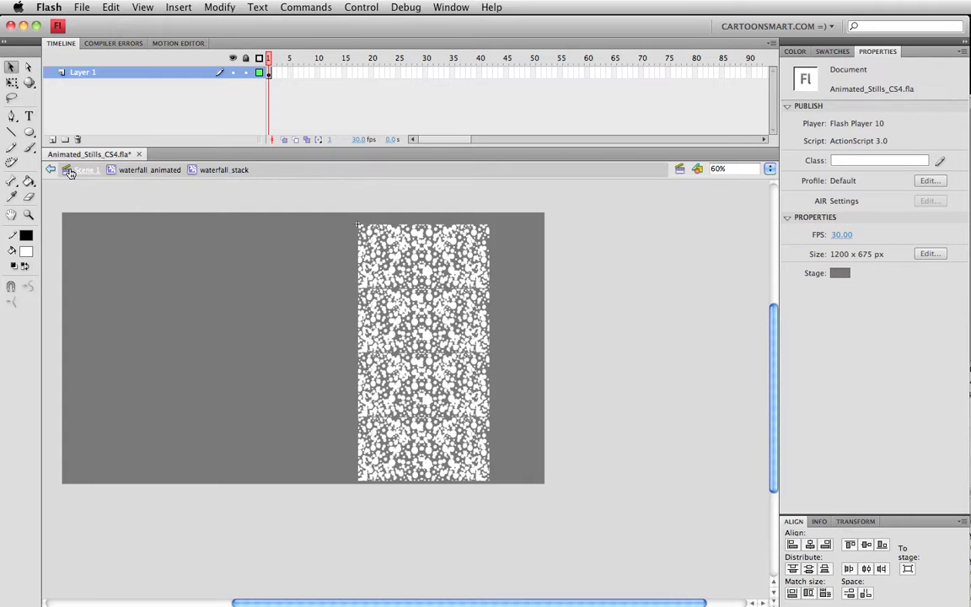
{"action": "left_click", "coordinate": [70, 171]}
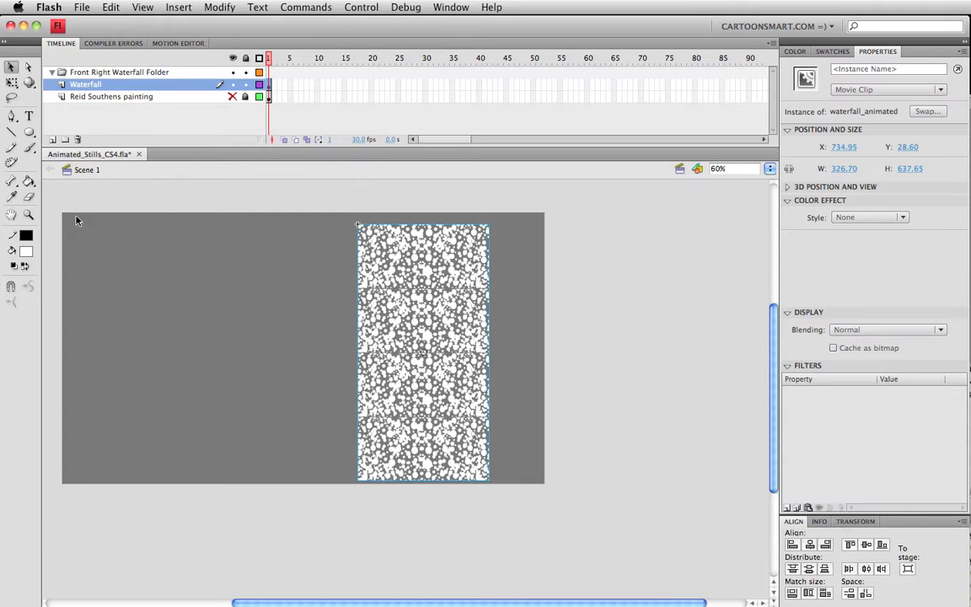
{"action": "left_click", "coordinate": [234, 96]}
{"action": "key", "text": "super+s"}
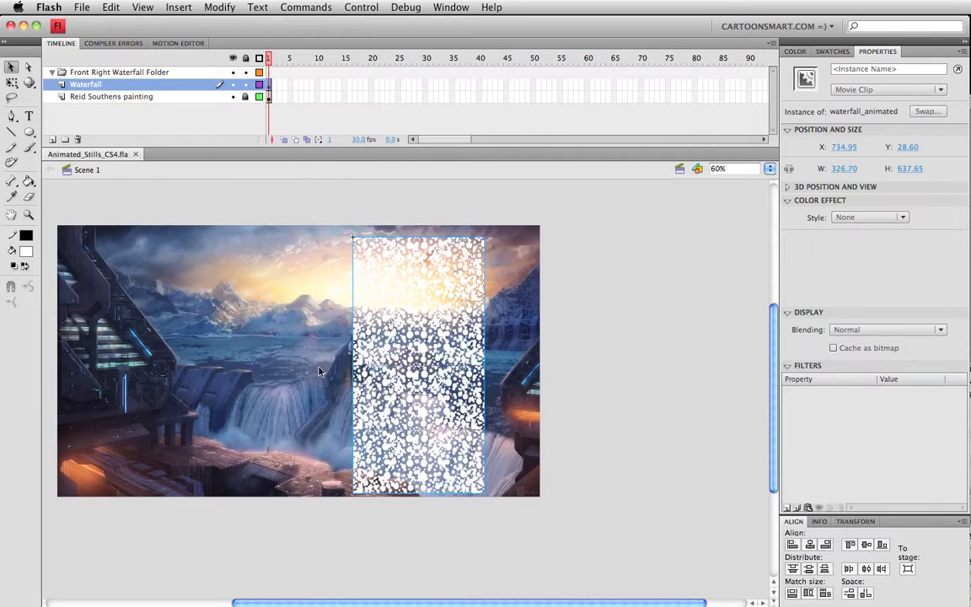
Step: Reposition the waterfall_animated instance over the front right waterfall and scale it down to about 297 by 579 px
{"action": "left_click_drag", "start_coordinate": [429, 404], "coordinate": [455, 432]}
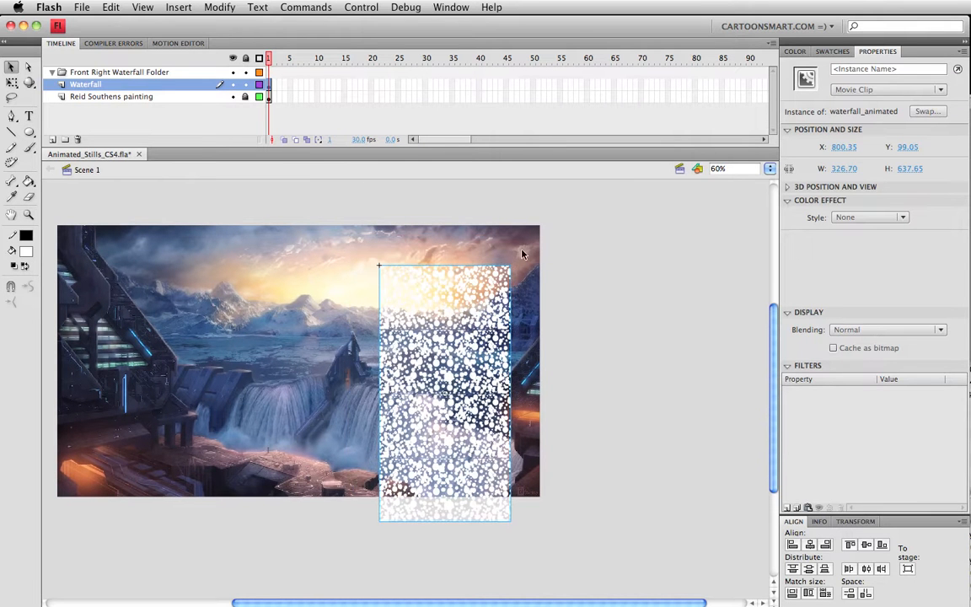
{"action": "key", "text": "q"}
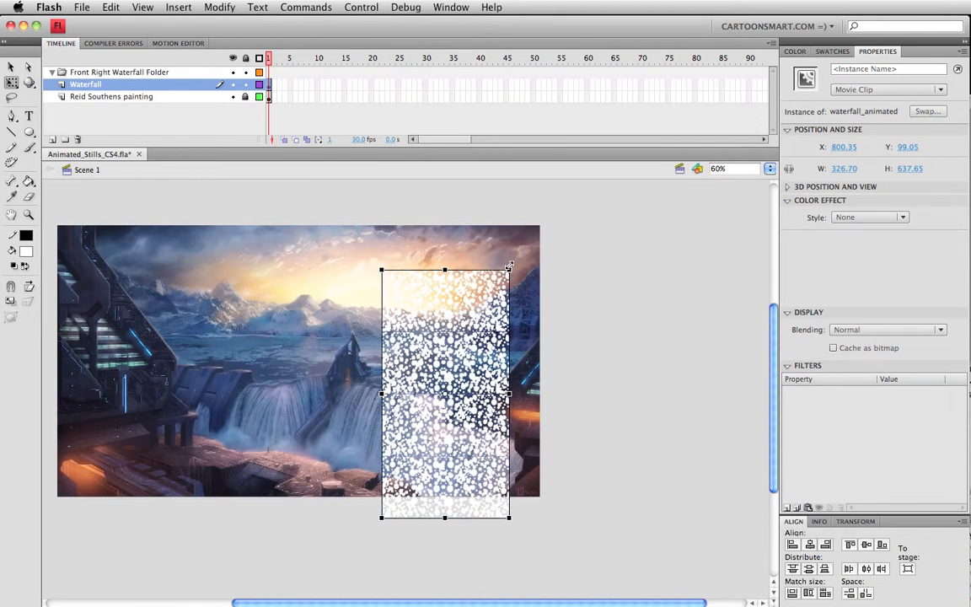
{"action": "left_click_drag", "start_coordinate": [505, 269], "coordinate": [501, 279]}
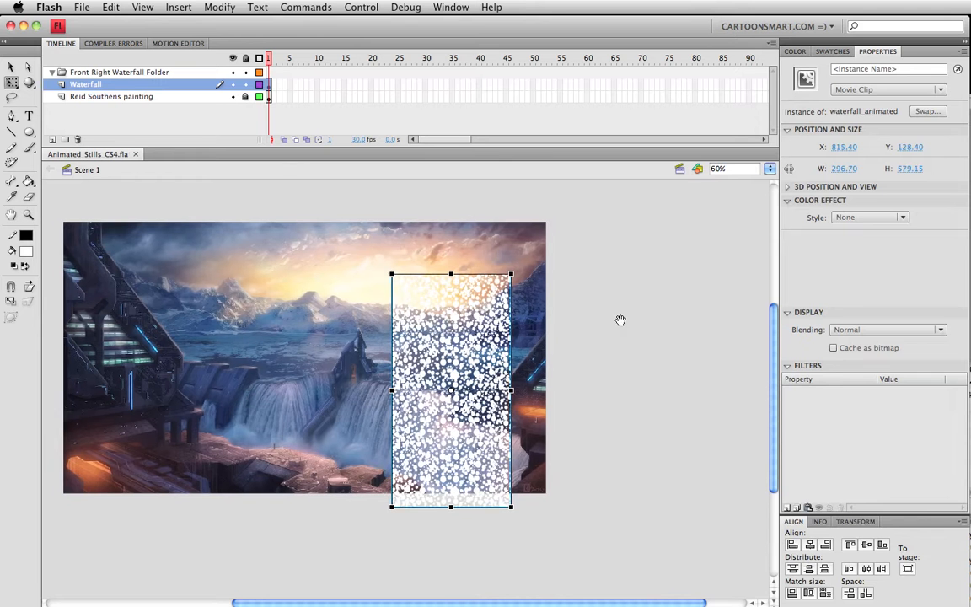
{"action": "key", "text": "v"}
{"action": "left_click", "coordinate": [658, 419]}
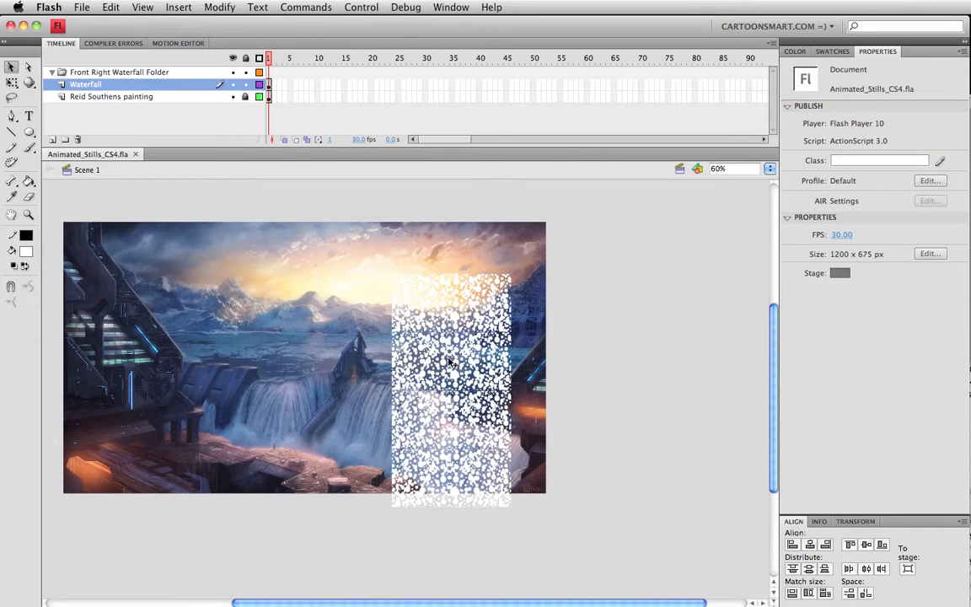
Step: Try rotating the waterfall_animated instance slightly with Free Transform, and undo the rotation
{"action": "left_click", "coordinate": [503, 410]}
{"action": "key", "text": "q"}
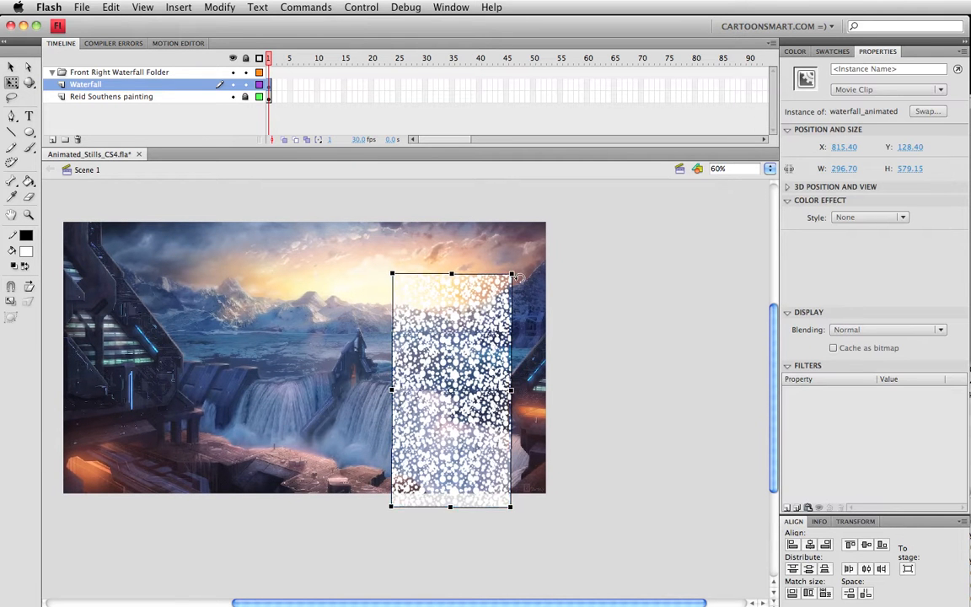
{"action": "left_click_drag", "start_coordinate": [526, 293], "coordinate": [531, 320]}
{"action": "key", "text": "super+z"}
Step: Skew the waterfall_animated instance to a width of about 408 px, test the movie, then undo the skew and save
{"action": "left_click_drag", "start_coordinate": [481, 275], "coordinate": [501, 275]}
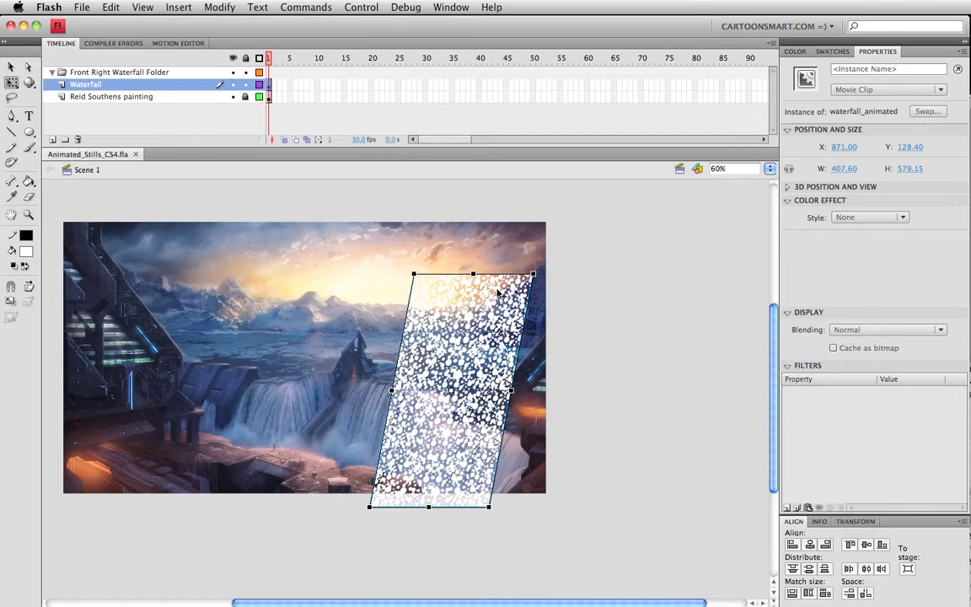
{"action": "key", "text": "super+Return"}
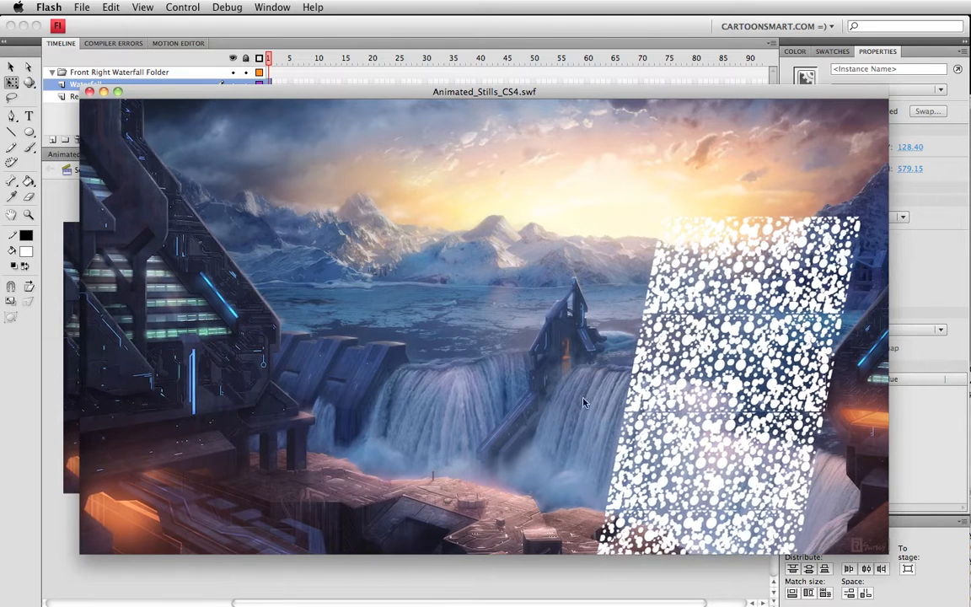
{"action": "left_click", "coordinate": [90, 91]}
{"action": "key", "text": "super+z"}
{"action": "left_click", "coordinate": [630, 351]}
{"action": "key", "text": "super+s"}
{"action": "left_click", "coordinate": [459, 368]}
{"action": "left_click_drag", "start_coordinate": [515, 271], "coordinate": [532, 287]}
{"action": "key", "text": "super+z"}
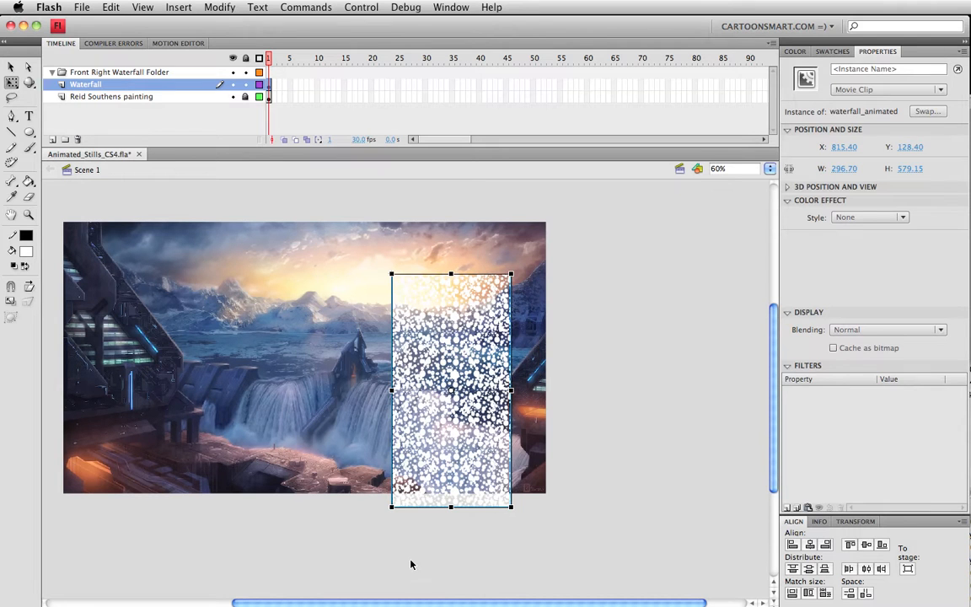
Step: Move the waterfall_animated instance off the stage beside the painting, to about X 1369, Y 123
{"action": "left_click", "coordinate": [593, 539]}
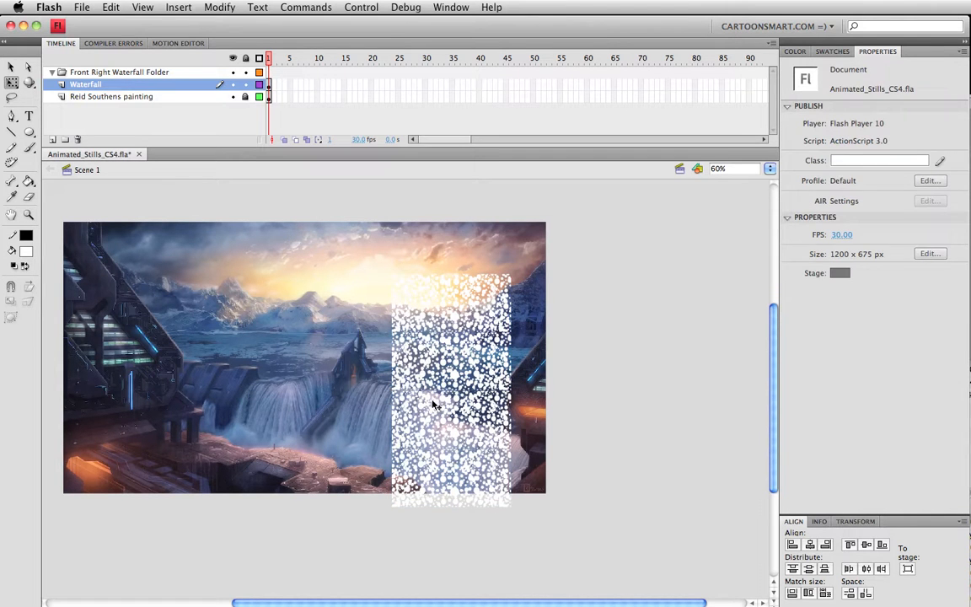
{"action": "left_click", "coordinate": [396, 367]}
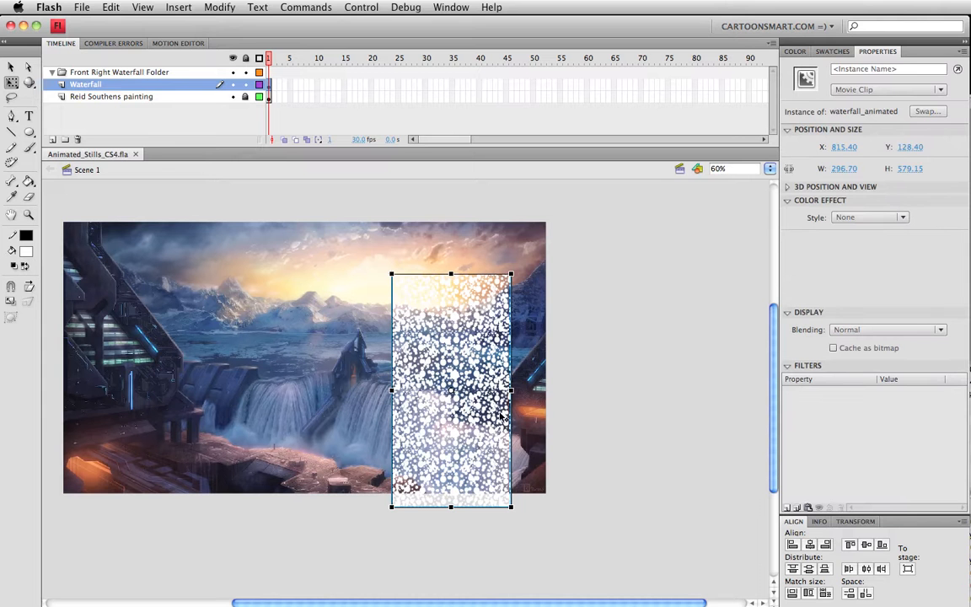
{"action": "left_click_drag", "start_coordinate": [436, 381], "coordinate": [656, 366]}
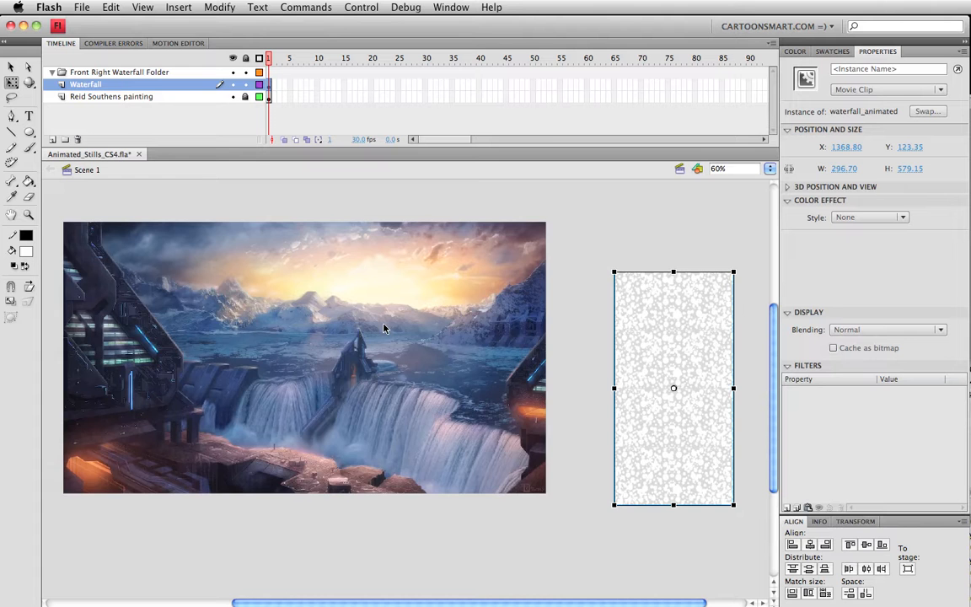
Step: Add a layer above the Waterfall layer and name it Waterfall Mask
{"action": "key", "text": "super+1"}
{"action": "left_click_drag", "start_coordinate": [244, 308], "coordinate": [741, 301]}
{"action": "left_click_drag", "start_coordinate": [319, 306], "coordinate": [253, 225]}
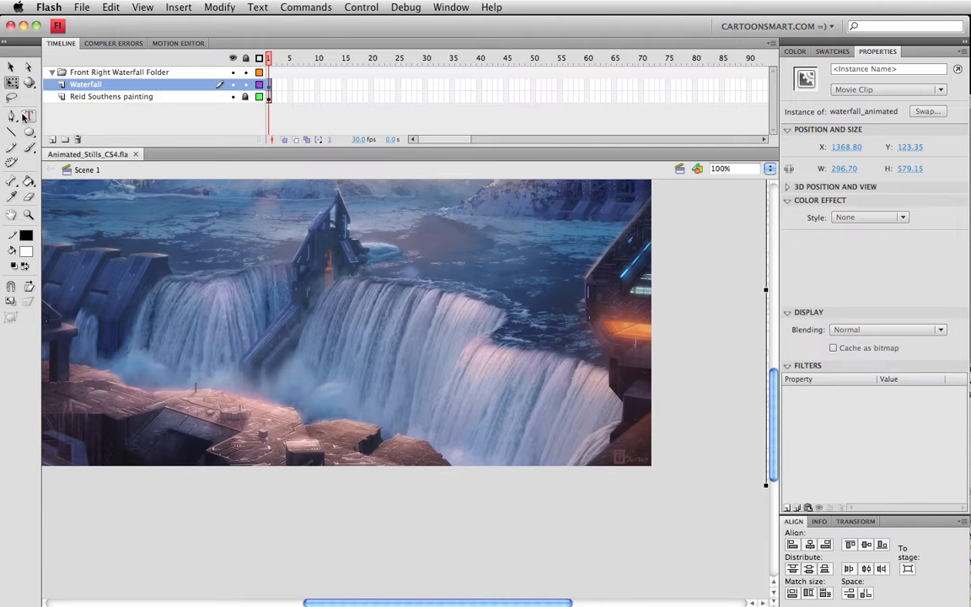
{"action": "left_click", "coordinate": [52, 139]}
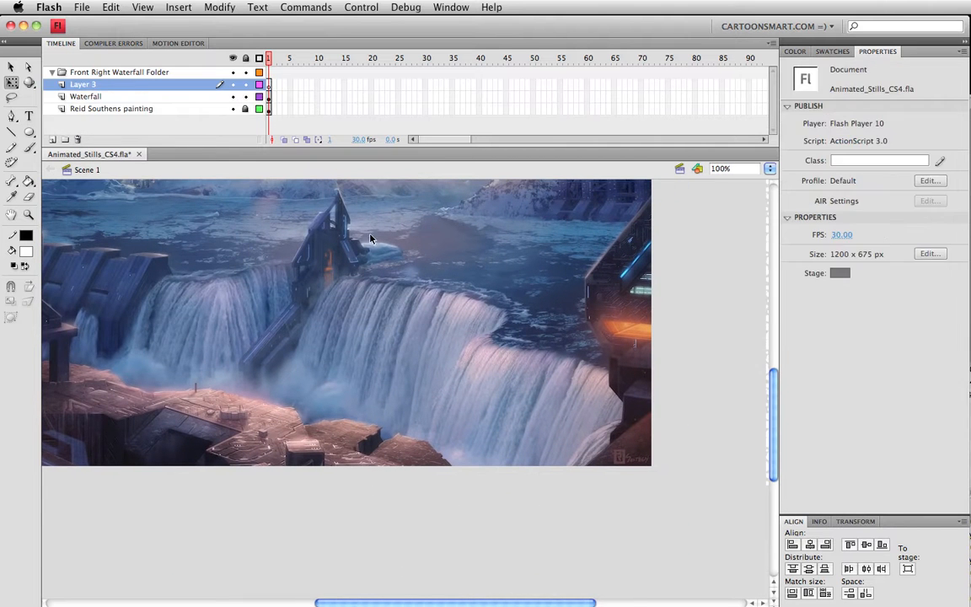
{"action": "double_click", "coordinate": [122, 84]}
{"action": "type", "text": "Waterfall"}
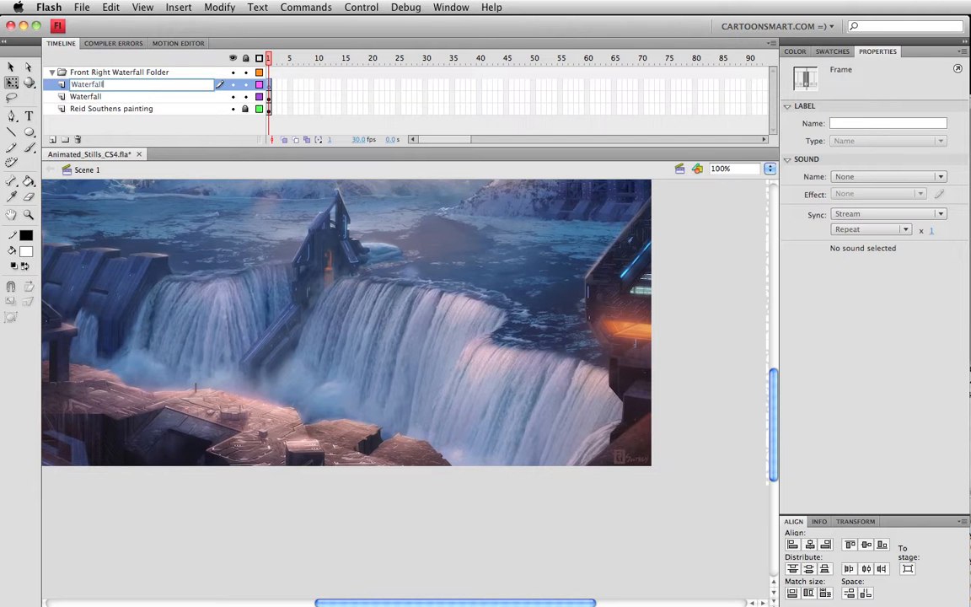
{"action": "type", "text": " MAsk"}
{"action": "key", "text": "Return"}
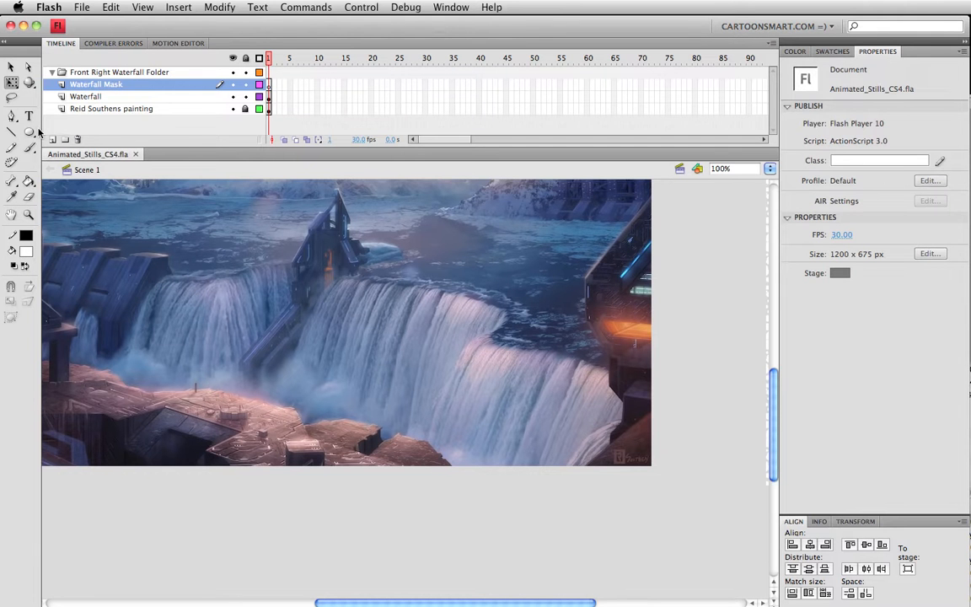
Step: Draw a rectangle about 125 by 191 px over the front right waterfall on Waterfall Mask and delete its outline
{"action": "left_click_drag", "start_coordinate": [29, 132], "coordinate": [93, 133]}
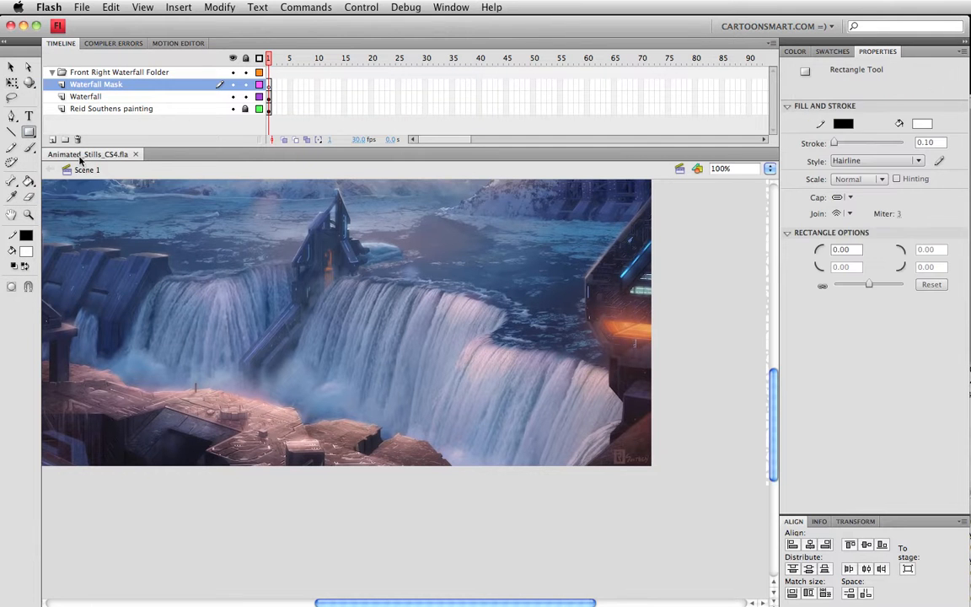
{"action": "left_click", "coordinate": [269, 84]}
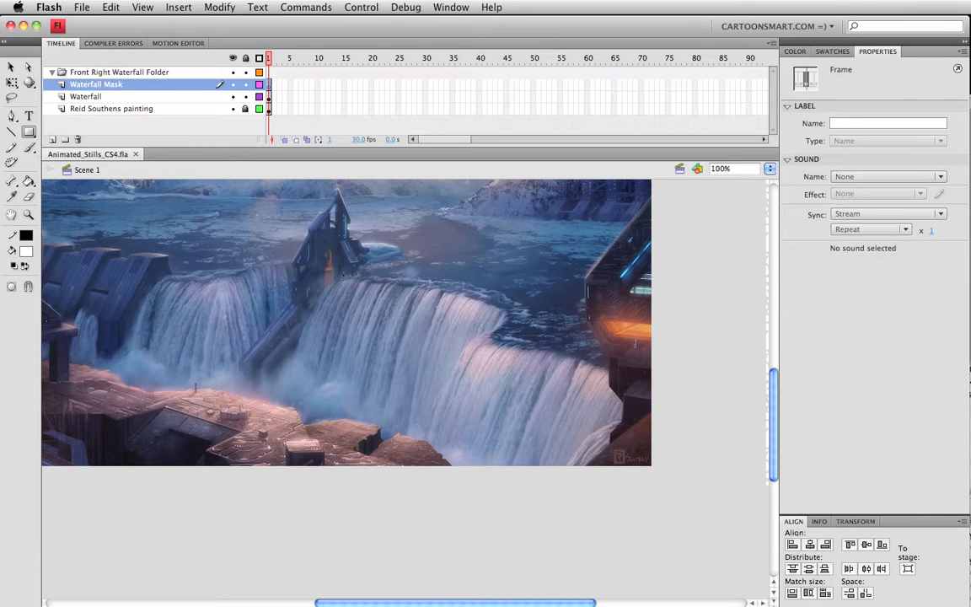
{"action": "mouse_move", "coordinate": [343, 276]}
{"action": "left_mouse_down"}
{"action": "mouse_move", "coordinate": [420, 314]}
{"action": "mouse_move", "coordinate": [427, 404]}
{"action": "left_mouse_up"}
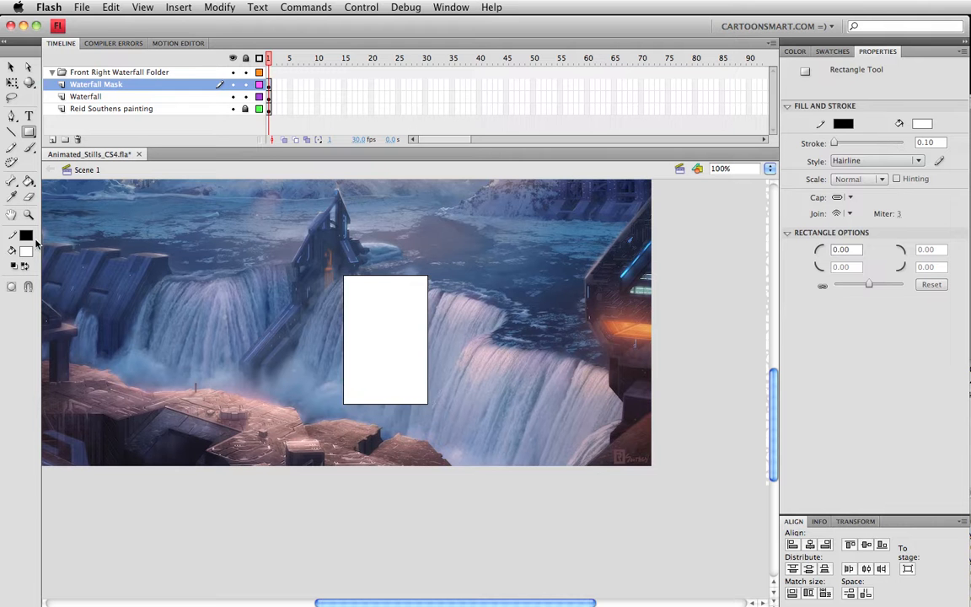
{"action": "key", "text": "v"}
{"action": "left_click", "coordinate": [428, 297]}
{"action": "double_click", "coordinate": [429, 296]}
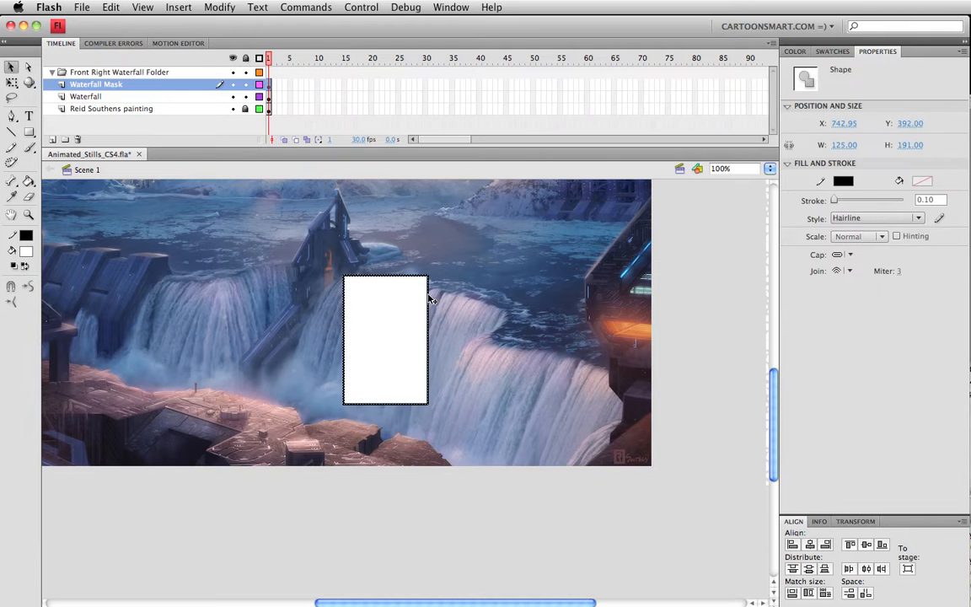
{"action": "key", "text": "Delete"}
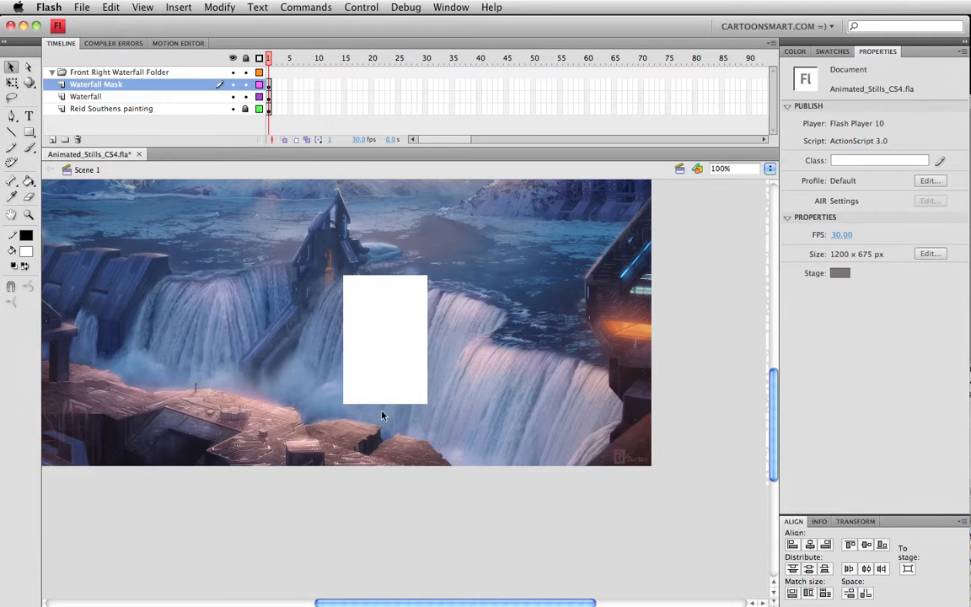
Step: Change the mask rectangle's fill from white to light blue and save the file
{"action": "left_click", "coordinate": [345, 392]}
{"action": "left_click", "coordinate": [26, 251]}
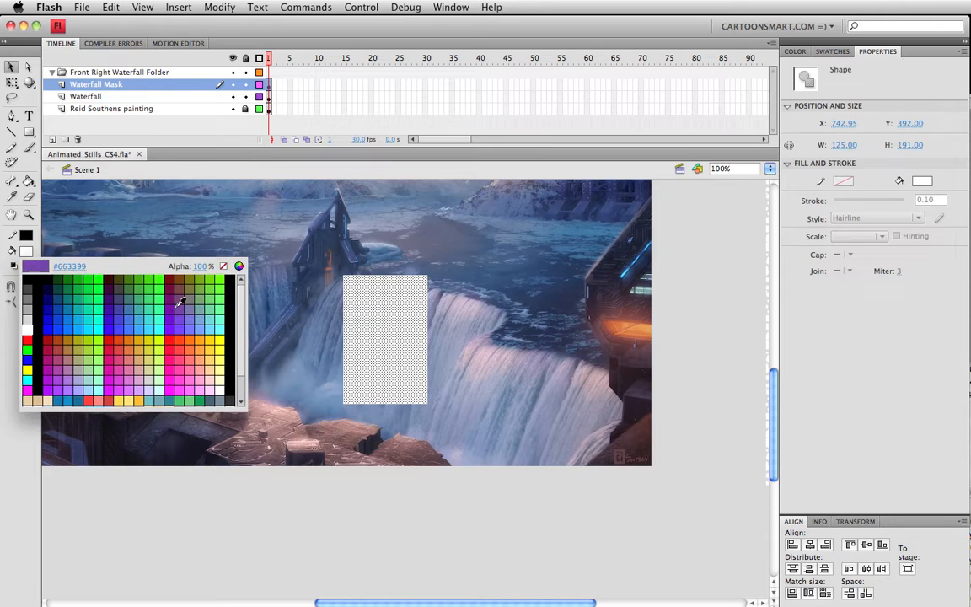
{"action": "left_click", "coordinate": [212, 323]}
{"action": "left_click", "coordinate": [428, 524]}
{"action": "key", "text": "super+s"}
Step: Pull the mask shape's lower-left and upper-right corners to the waterfall's edges and curve its left and top sides to match
{"action": "left_click_drag", "start_coordinate": [345, 437], "coordinate": [350, 436]}
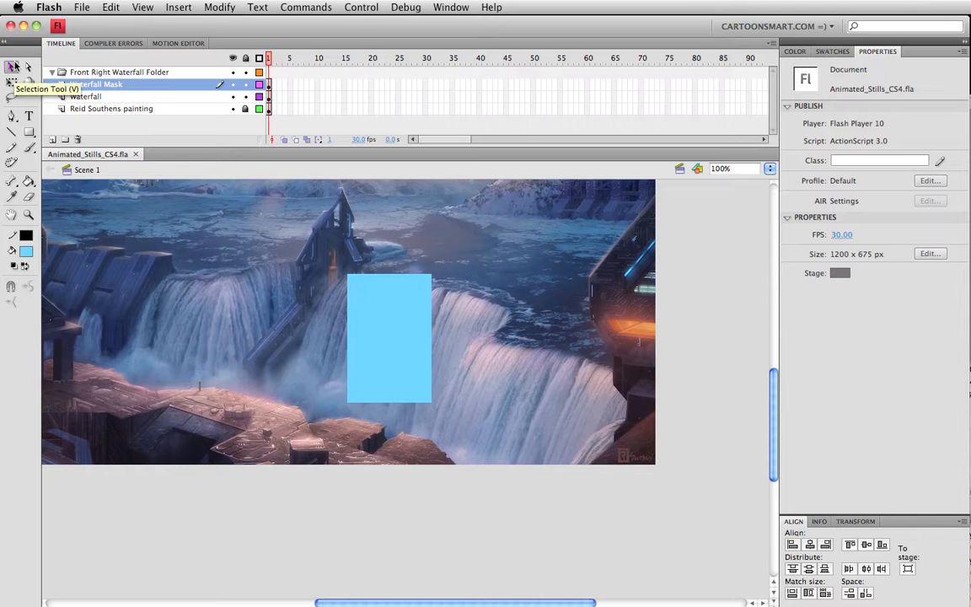
{"action": "left_click_drag", "start_coordinate": [349, 407], "coordinate": [276, 401]}
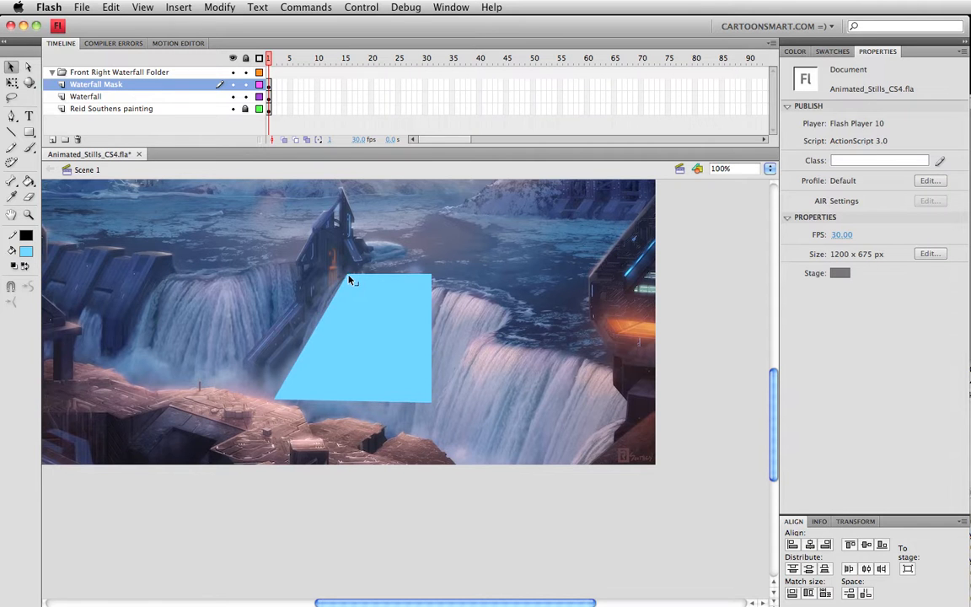
{"action": "mouse_move", "coordinate": [348, 274]}
{"action": "left_mouse_down"}
{"action": "mouse_move", "coordinate": [343, 284]}
{"action": "mouse_move", "coordinate": [346, 275]}
{"action": "left_mouse_up"}
{"action": "left_click_drag", "start_coordinate": [325, 327], "coordinate": [315, 314]}
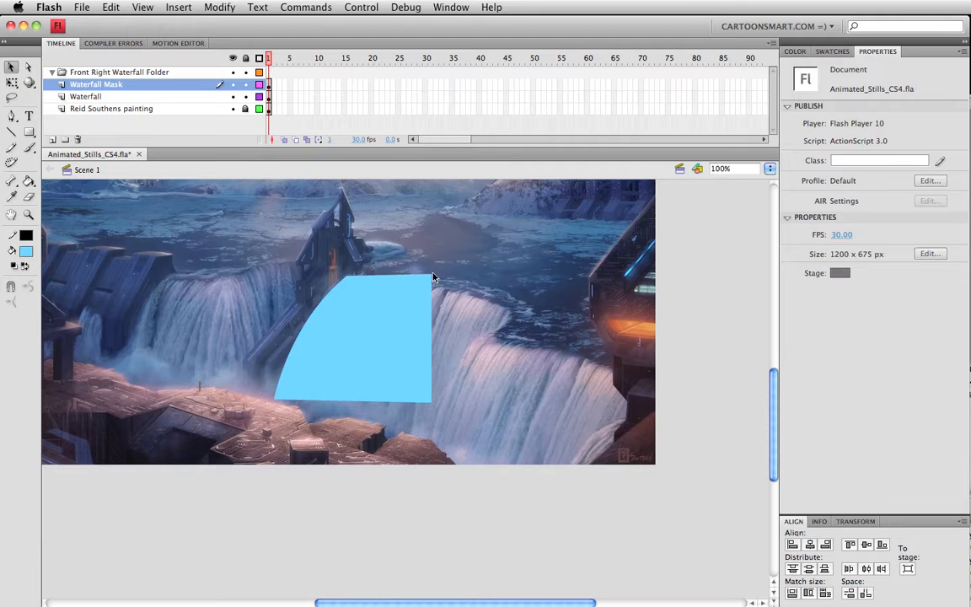
{"action": "left_click_drag", "start_coordinate": [432, 275], "coordinate": [507, 313]}
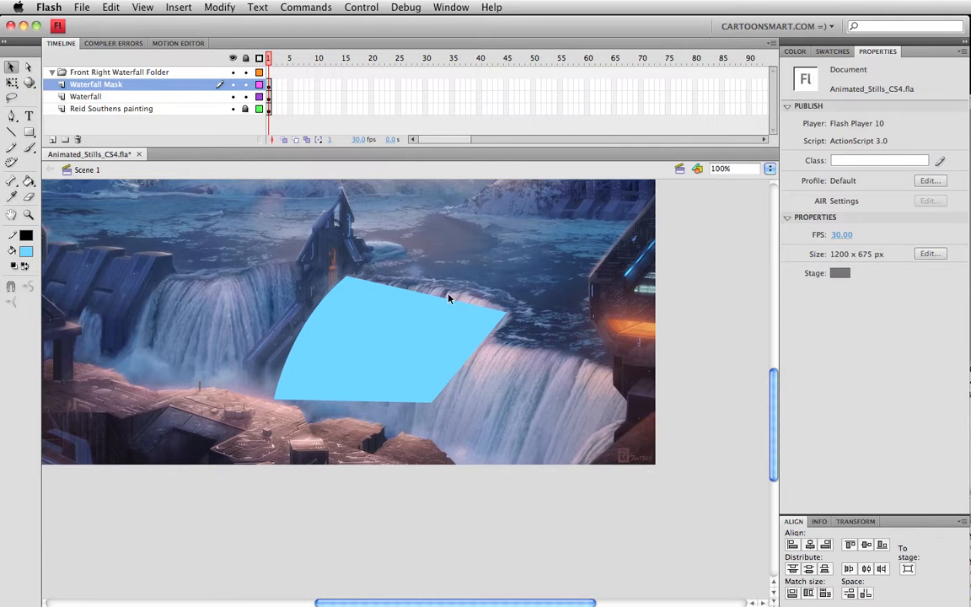
{"action": "left_click_drag", "start_coordinate": [444, 296], "coordinate": [470, 288]}
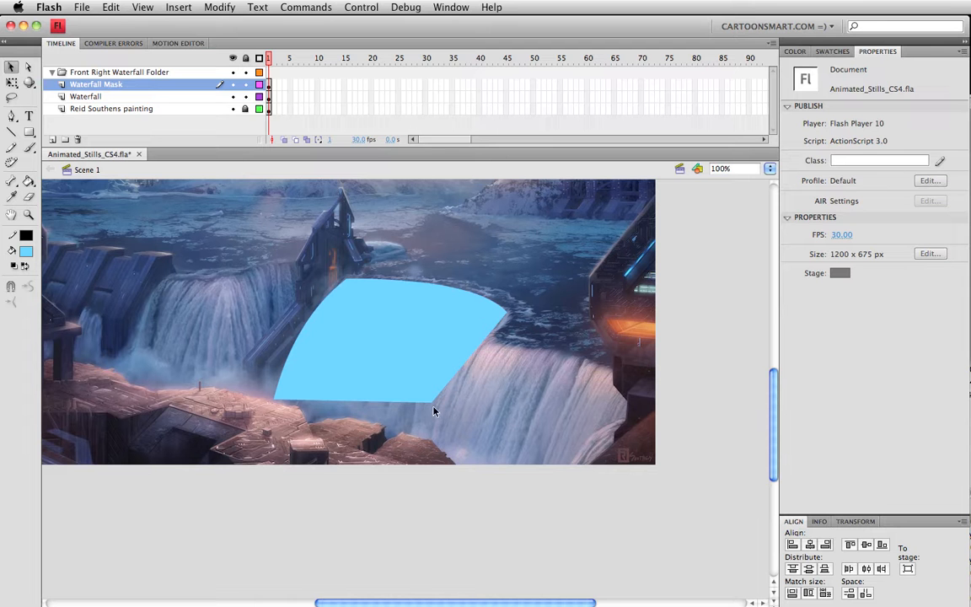
Step: Pull the mask shape's lower-right corner back to the rock edge and display the Waterfall Mask layer as outlines
{"action": "left_click_drag", "start_coordinate": [432, 409], "coordinate": [282, 403]}
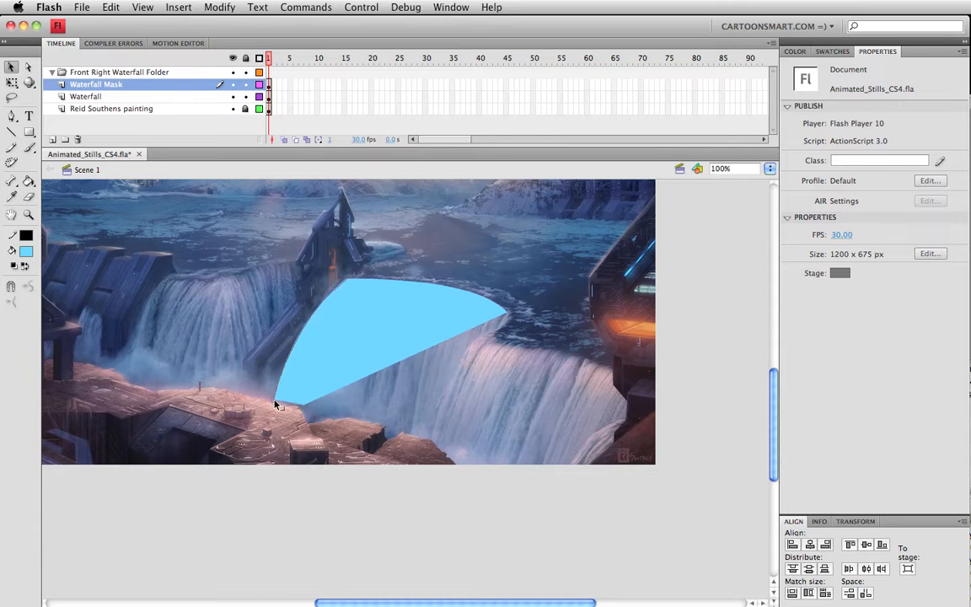
{"action": "left_click", "coordinate": [28, 214]}
{"action": "left_click_drag", "start_coordinate": [239, 351], "coordinate": [564, 498]}
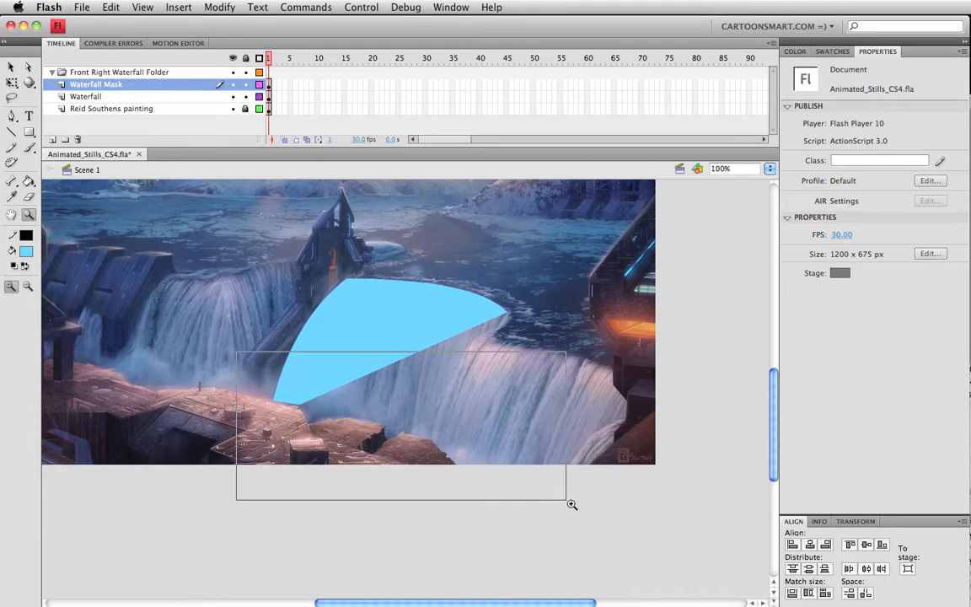
{"action": "left_click_drag", "start_coordinate": [81, 371], "coordinate": [368, 430]}
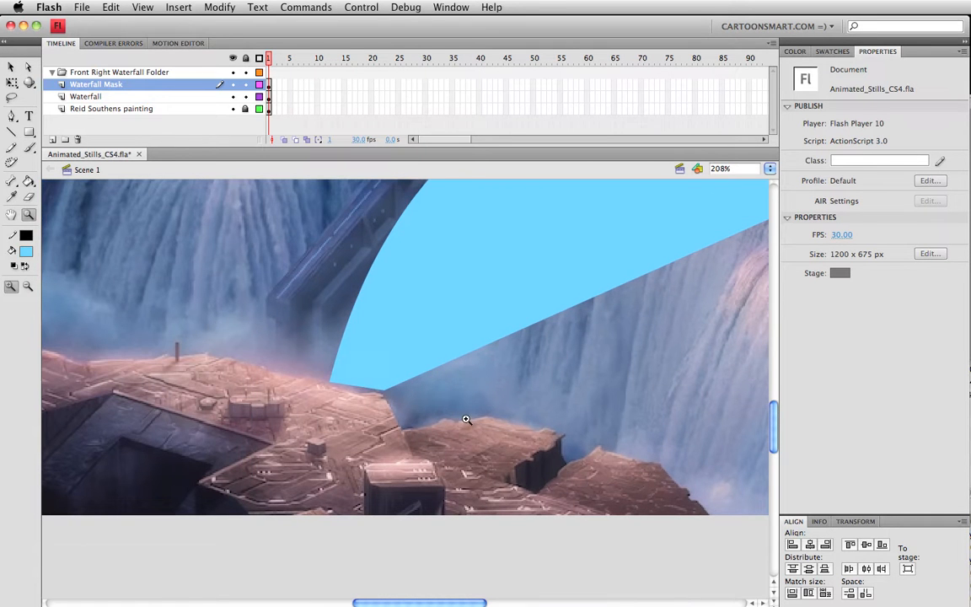
{"action": "key", "text": "v"}
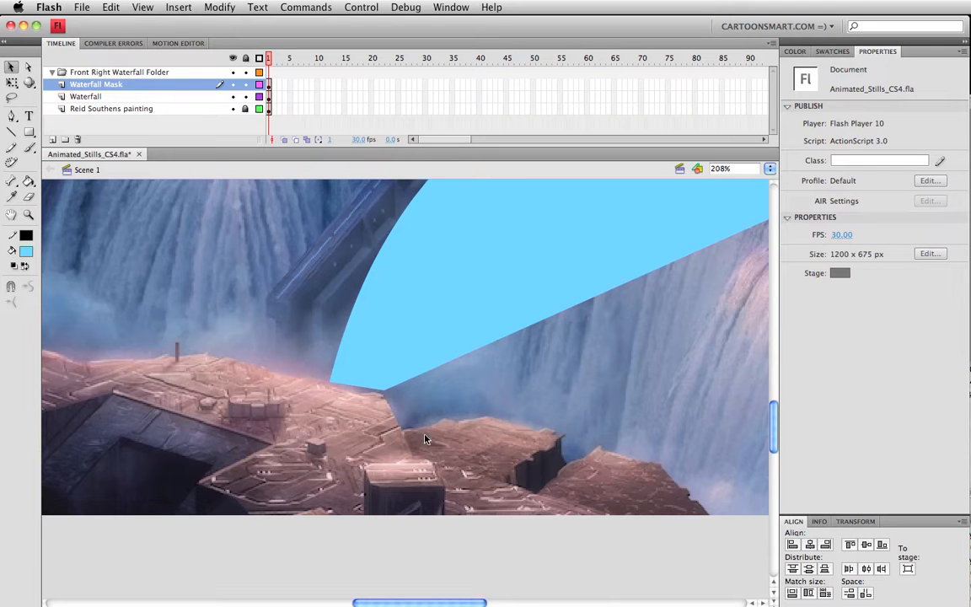
{"action": "left_click_drag", "start_coordinate": [380, 393], "coordinate": [389, 409]}
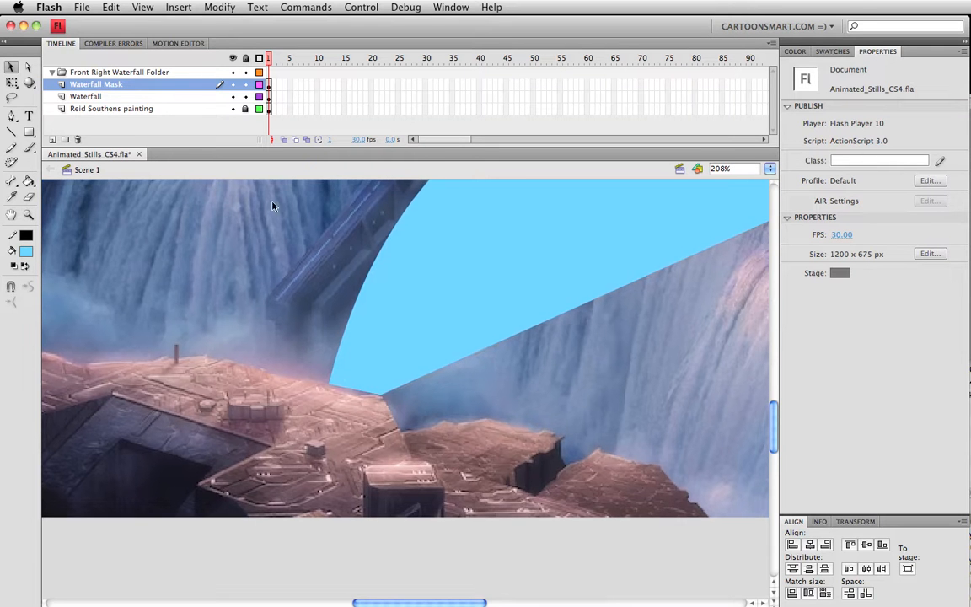
{"action": "left_click", "coordinate": [259, 85]}
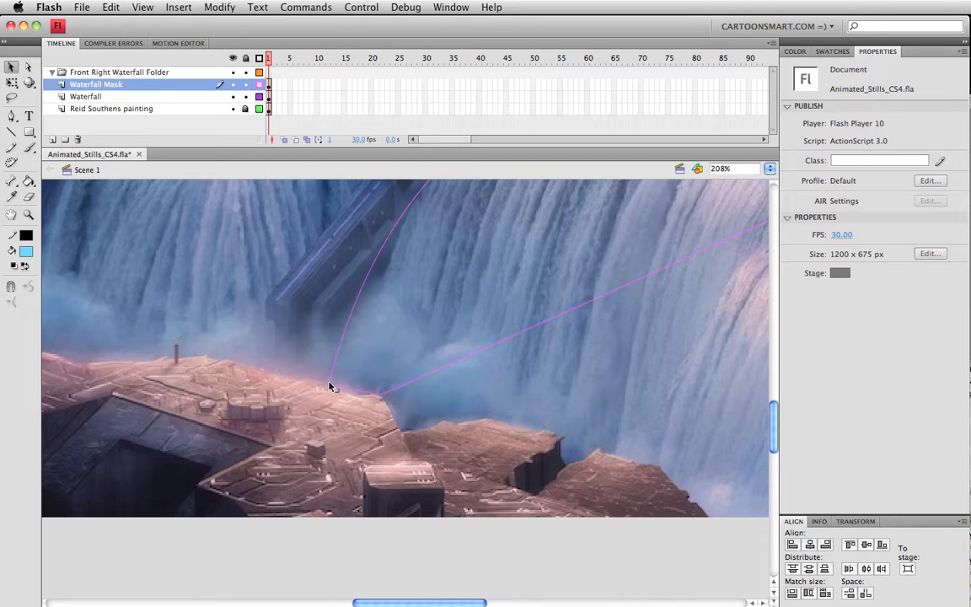
Step: Add and place corners along the mask's lower edge so it follows the foreground rocks down to the painting's bottom edge
{"action": "scroll", "coordinate": [372, 418], "scroll_direction": "right", "scroll_amount": 3}
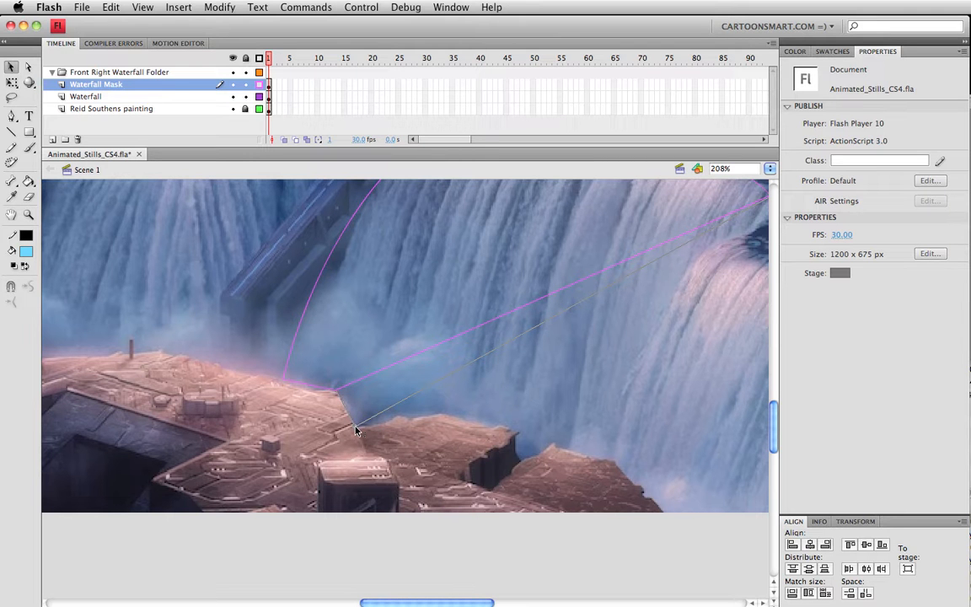
{"action": "left_click", "coordinate": [355, 427]}
{"action": "left_click", "coordinate": [413, 419]}
{"action": "left_click", "coordinate": [496, 426]}
{"action": "left_click_drag", "start_coordinate": [519, 430], "coordinate": [519, 429]}
{"action": "left_click_drag", "start_coordinate": [516, 440], "coordinate": [538, 455]}
{"action": "left_click_drag", "start_coordinate": [590, 460], "coordinate": [592, 460]}
{"action": "left_click_drag", "start_coordinate": [545, 447], "coordinate": [390, 414]}
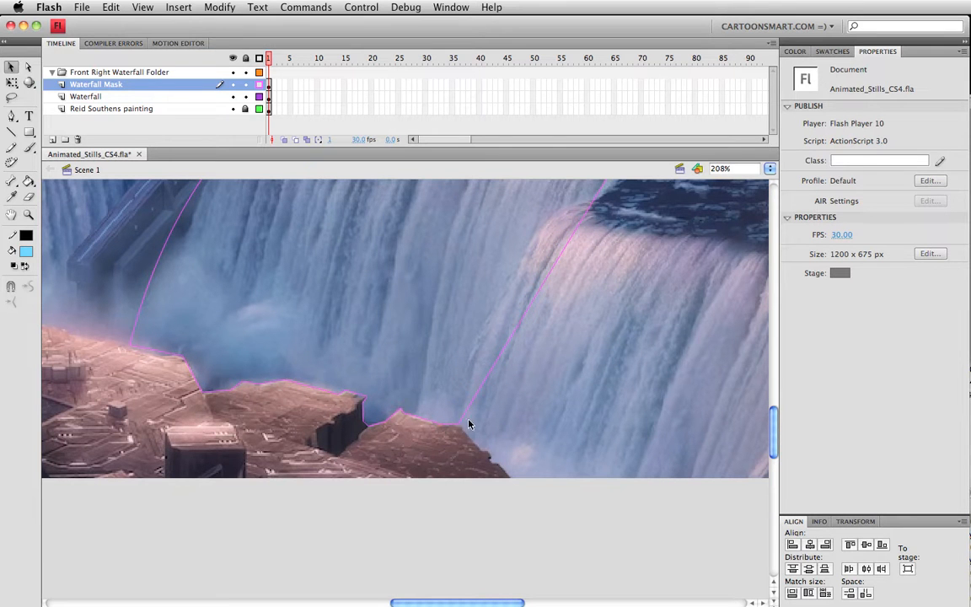
{"action": "left_click_drag", "start_coordinate": [462, 422], "coordinate": [495, 446]}
Step: Extend the mask along the painting's bottom edge and shape its right side around the dark rocks and building
{"action": "left_click_drag", "start_coordinate": [584, 467], "coordinate": [402, 436]}
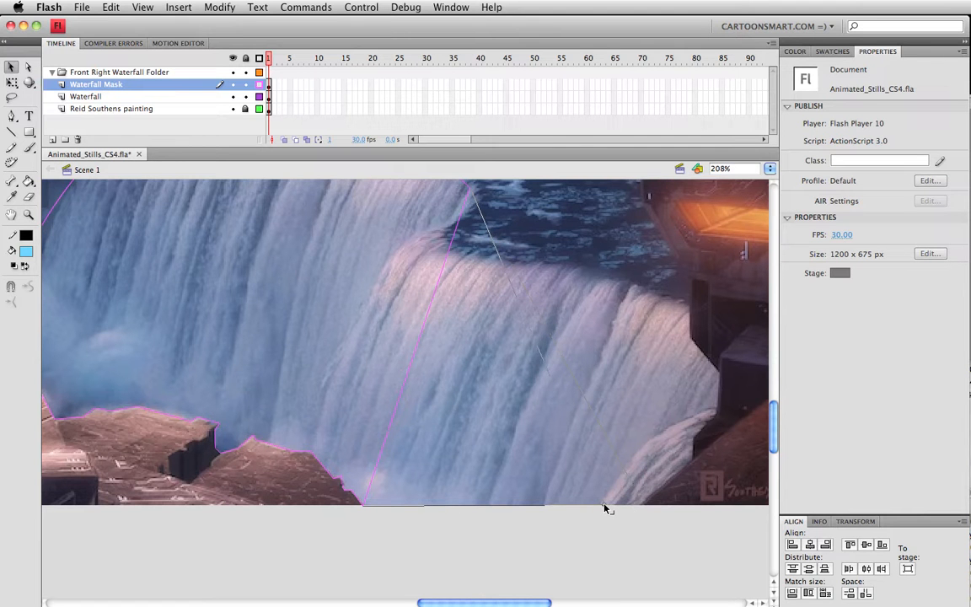
{"action": "left_click", "coordinate": [628, 505]}
{"action": "left_click_drag", "start_coordinate": [632, 487], "coordinate": [718, 371]}
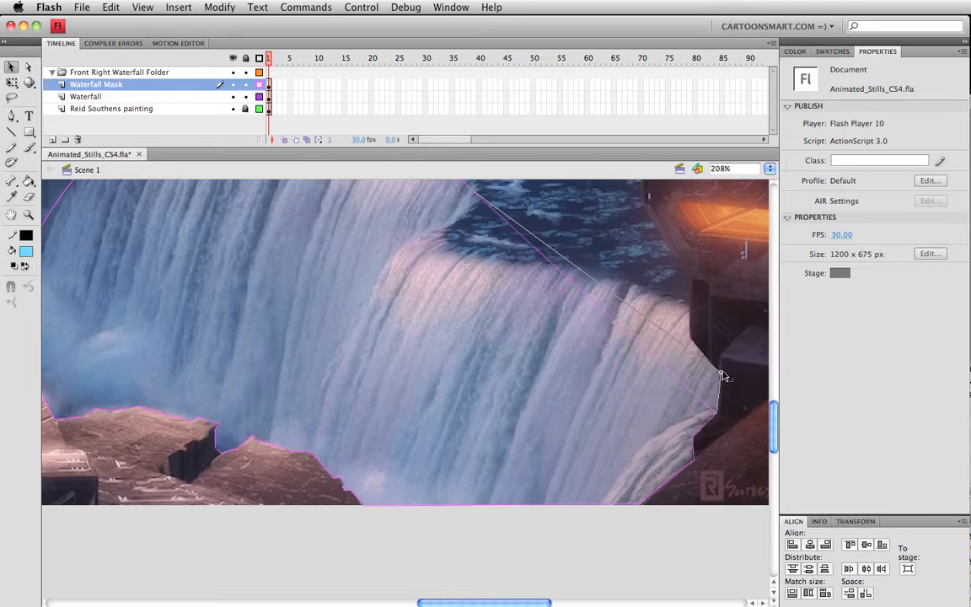
{"action": "left_click_drag", "start_coordinate": [679, 343], "coordinate": [690, 304]}
Step: Shape the mask's top edge along the waterfall's crest, including the inward notch between its two sections
{"action": "scroll", "coordinate": [550, 340], "scroll_direction": "up", "scroll_amount": 5}
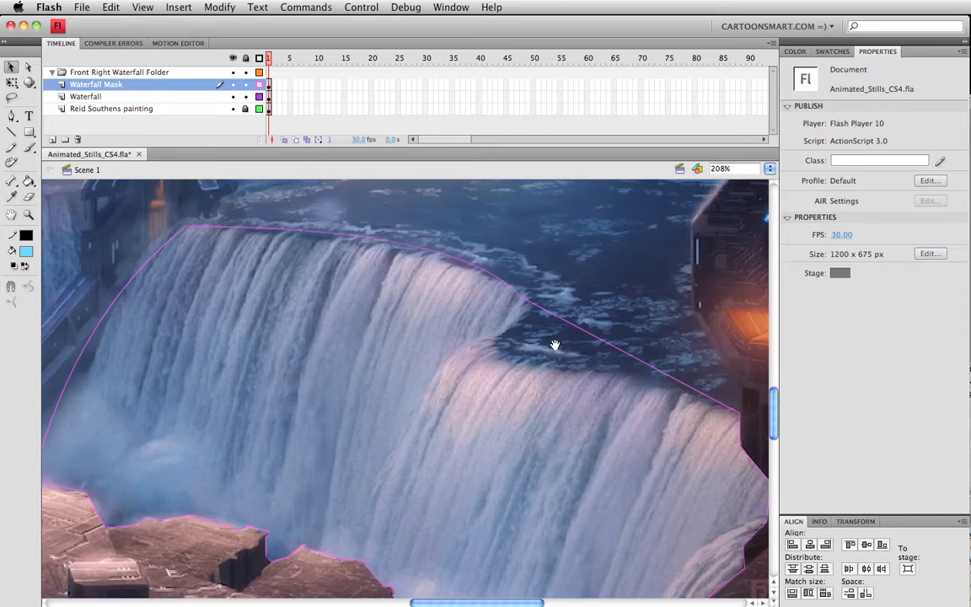
{"action": "left_click_drag", "start_coordinate": [552, 318], "coordinate": [504, 333]}
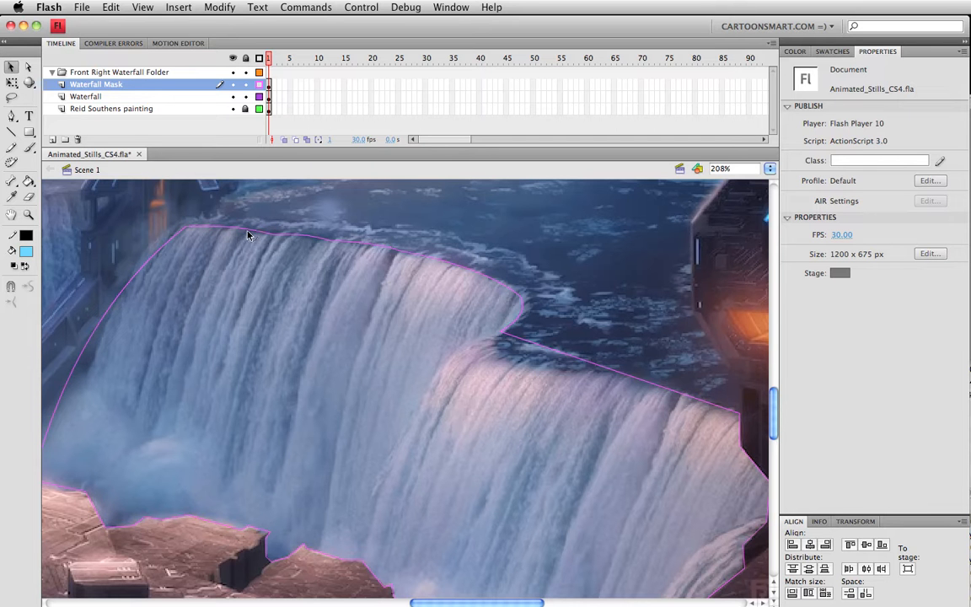
{"action": "left_click", "coordinate": [526, 343]}
{"action": "left_click_drag", "start_coordinate": [495, 341], "coordinate": [645, 379]}
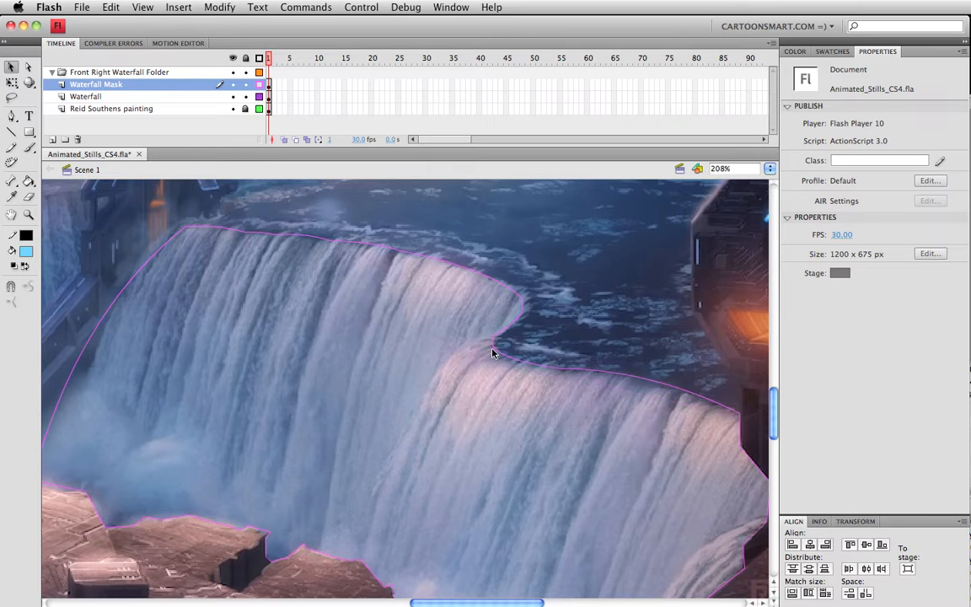
Step: Reshape the mask's left side to follow the falling water and mist down to the rocks, and save the file
{"action": "left_click_drag", "start_coordinate": [83, 384], "coordinate": [296, 370]}
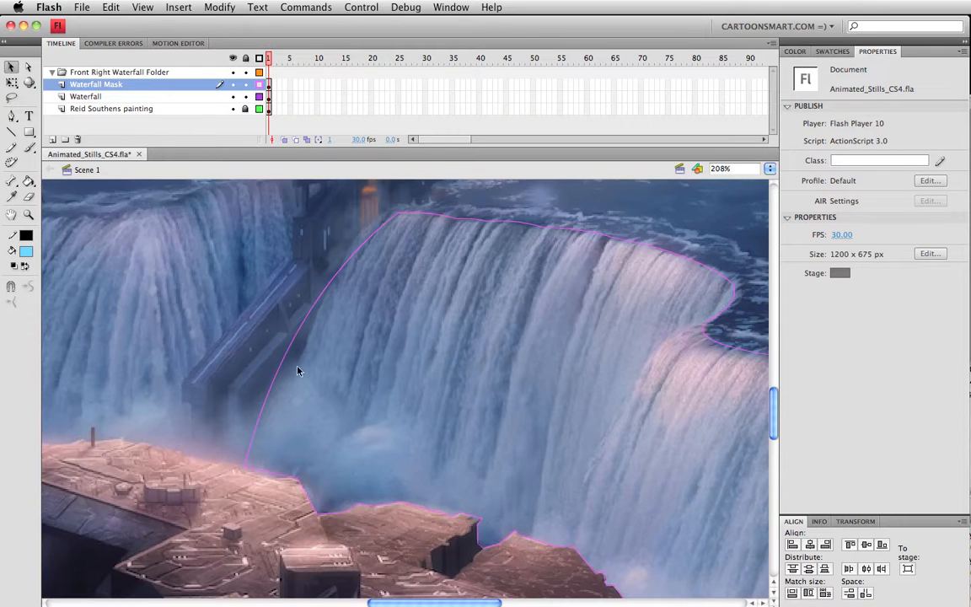
{"action": "mouse_move", "coordinate": [363, 243]}
{"action": "left_mouse_down"}
{"action": "mouse_move", "coordinate": [355, 244]}
{"action": "mouse_move", "coordinate": [365, 226]}
{"action": "left_mouse_up"}
{"action": "left_click_drag", "start_coordinate": [292, 350], "coordinate": [303, 386]}
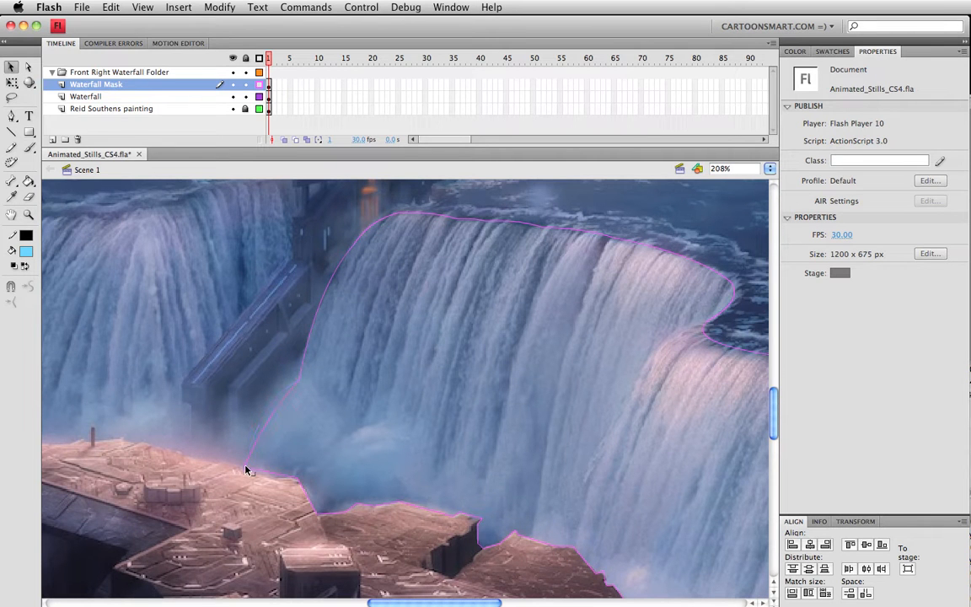
{"action": "left_click_drag", "start_coordinate": [258, 471], "coordinate": [272, 427]}
{"action": "key", "text": "super+1"}
{"action": "left_click_drag", "start_coordinate": [394, 563], "coordinate": [356, 557]}
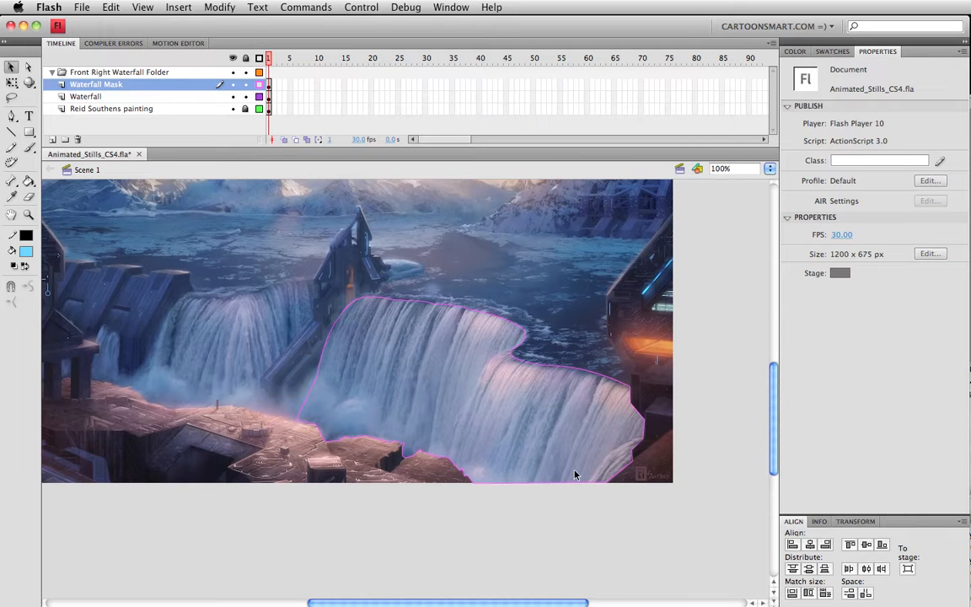
{"action": "key", "text": "super+s"}
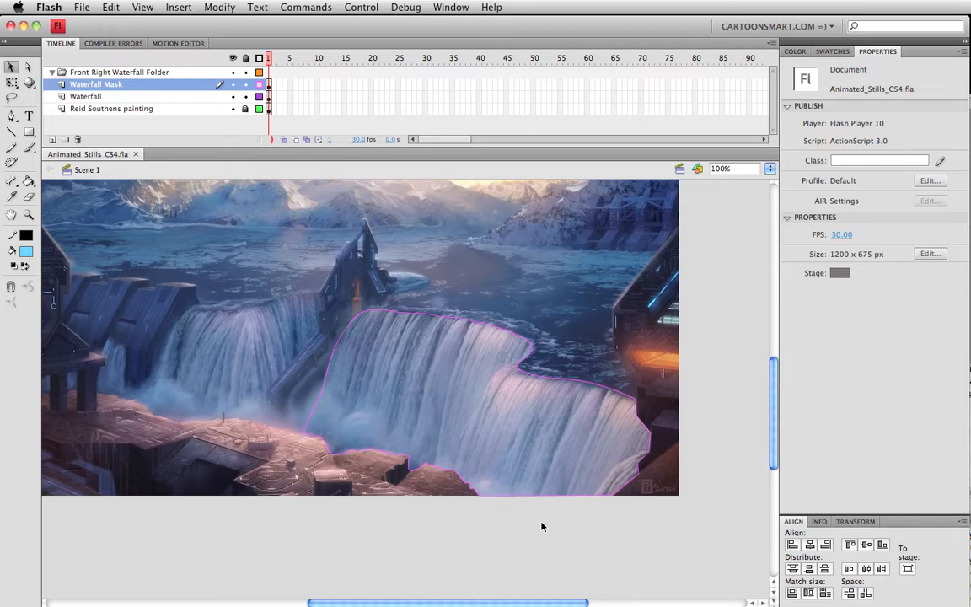
Step: Show the mask filled again, convert the whole shape to a movie clip named "front right waterfall mask", and save the file
{"action": "left_click", "coordinate": [259, 84]}
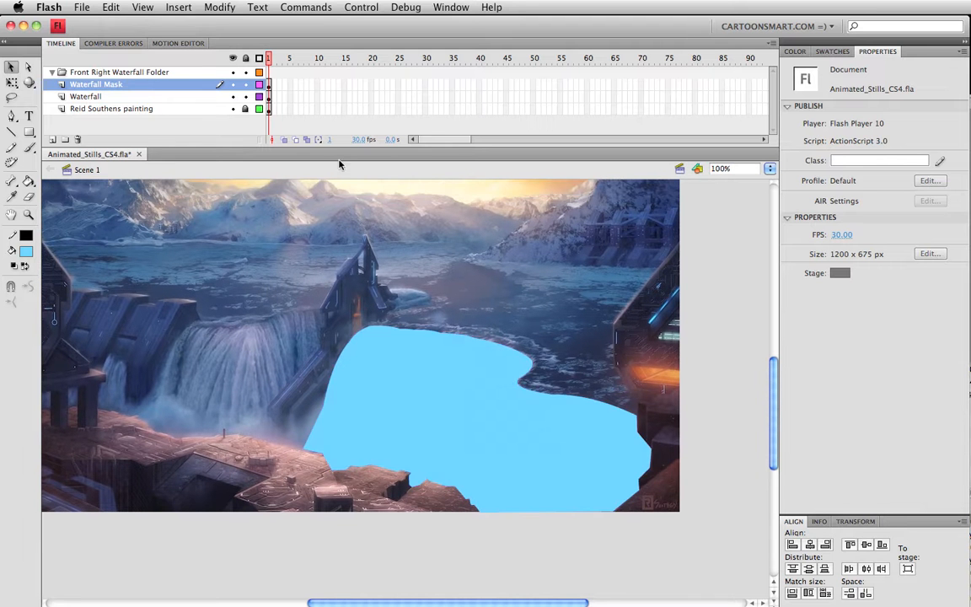
{"action": "left_click", "coordinate": [459, 422]}
{"action": "left_click_drag", "start_coordinate": [649, 540], "coordinate": [537, 290]}
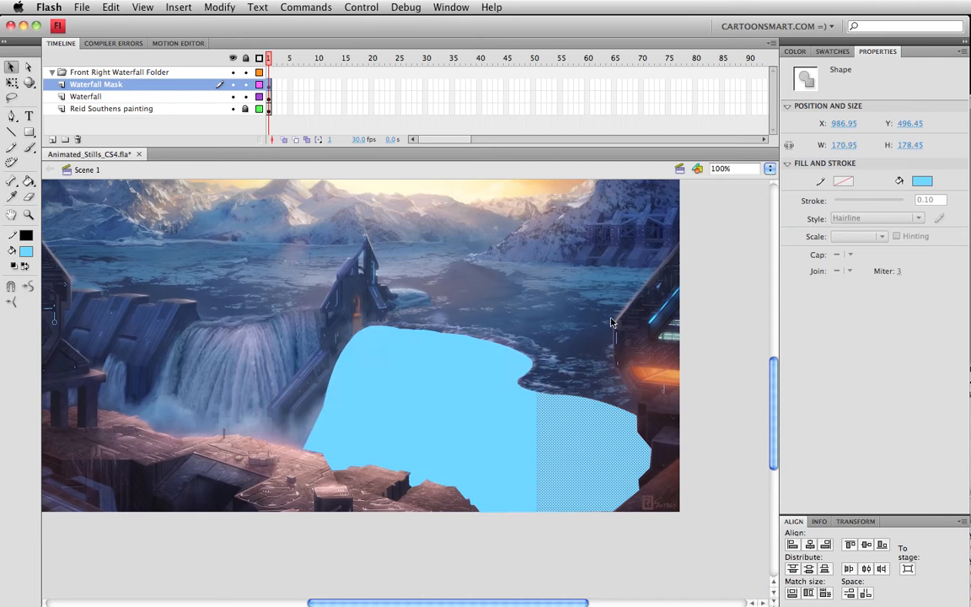
{"action": "left_click_drag", "start_coordinate": [715, 314], "coordinate": [647, 360]}
{"action": "left_click", "coordinate": [493, 388]}
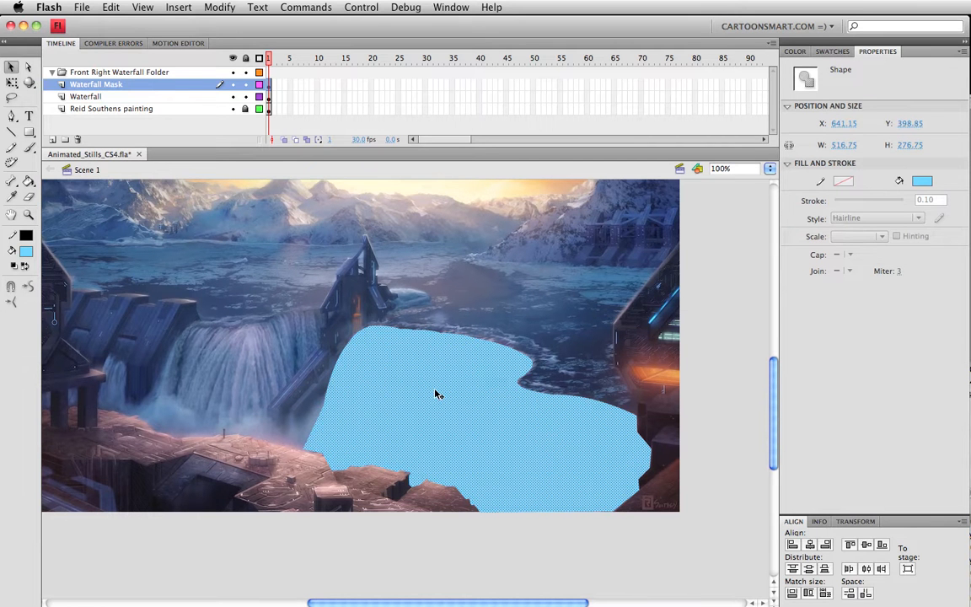
{"action": "key", "text": "F8"}
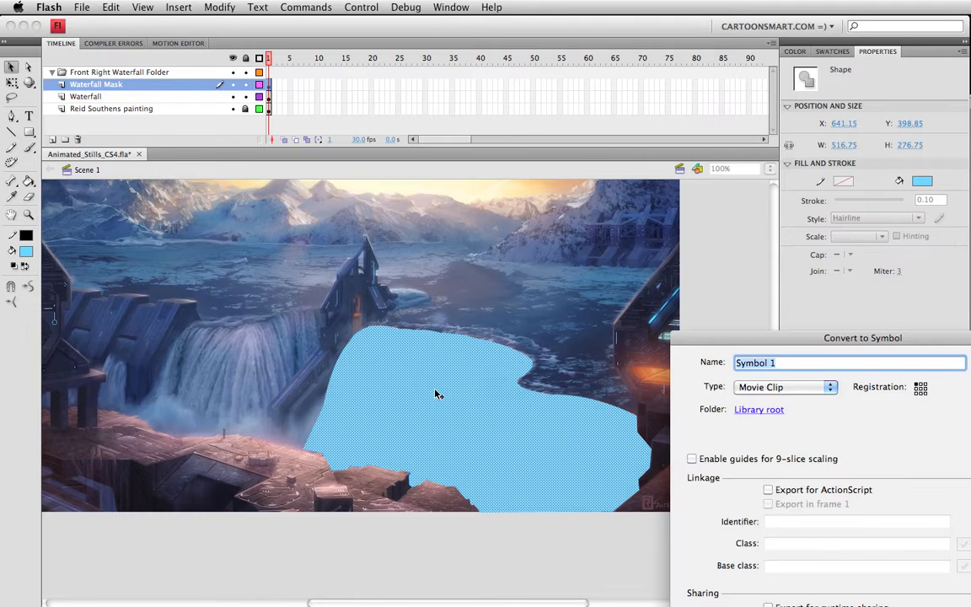
{"action": "type", "text": "front"}
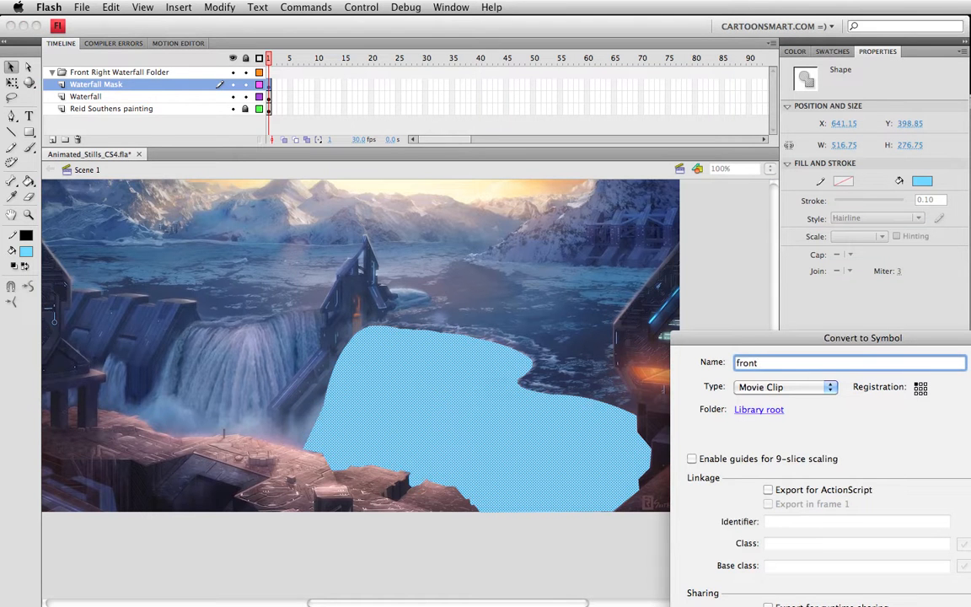
{"action": "type", "text": " right watef"}
{"action": "key", "text": "BackSpace"}
{"action": "type", "text": "rfall mask"}
{"action": "key", "text": "Return"}
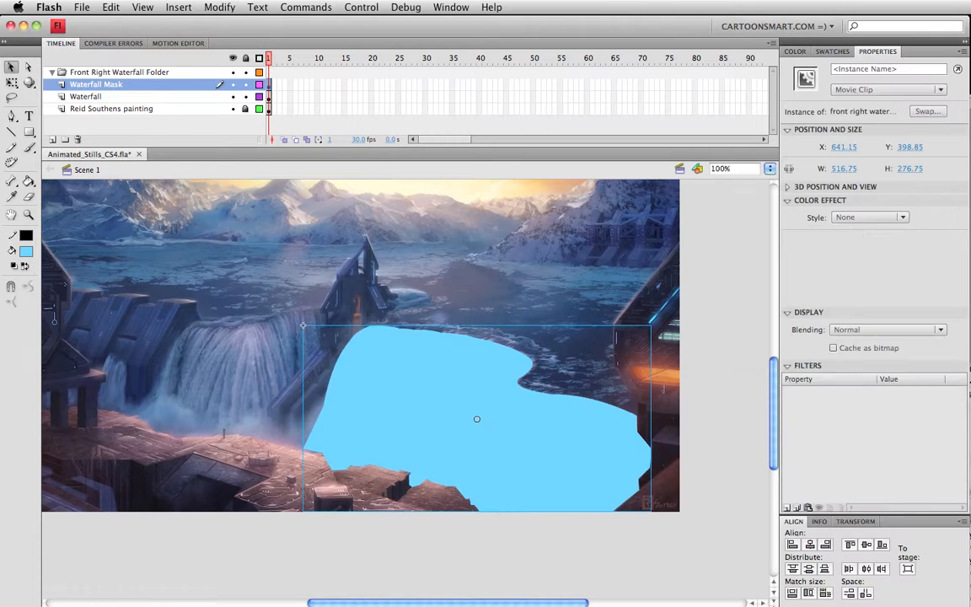
{"action": "key", "text": "super+s"}
Step: Turn the Waterfall Mask layer into a mask for the Waterfall layer, unlock it and display it as outlines
{"action": "right_click", "coordinate": [85, 85]}
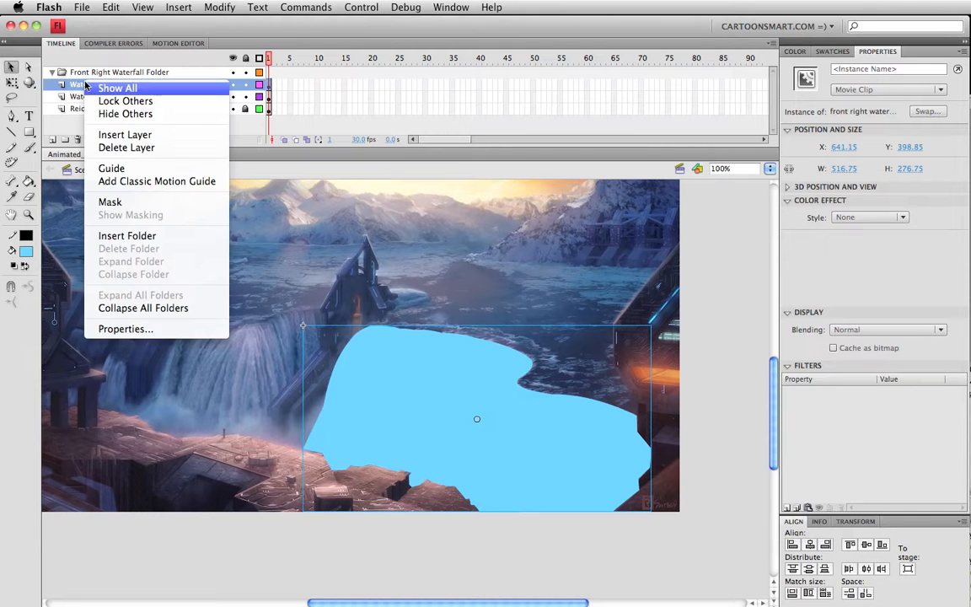
{"action": "left_click", "coordinate": [166, 207]}
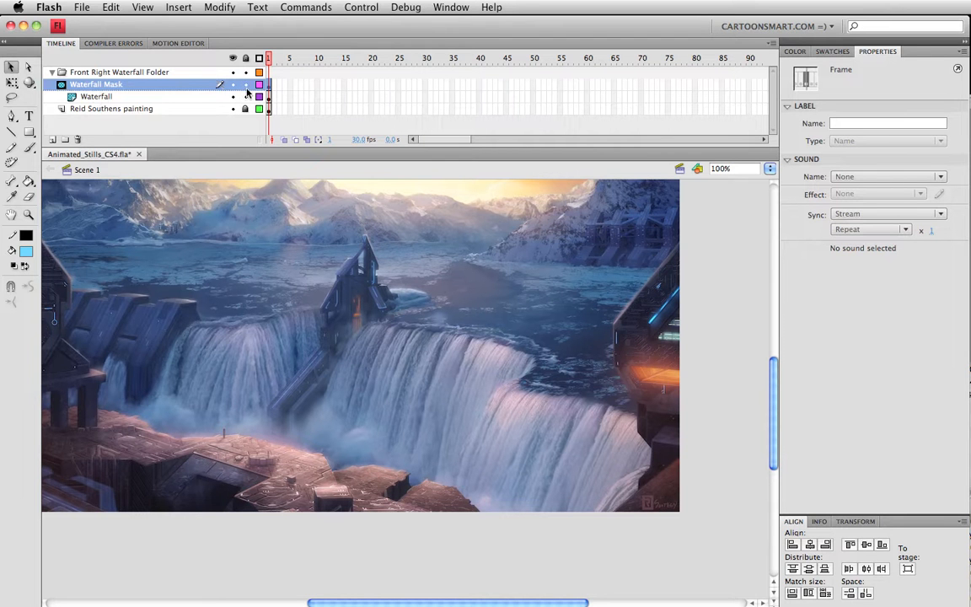
{"action": "left_click", "coordinate": [246, 85]}
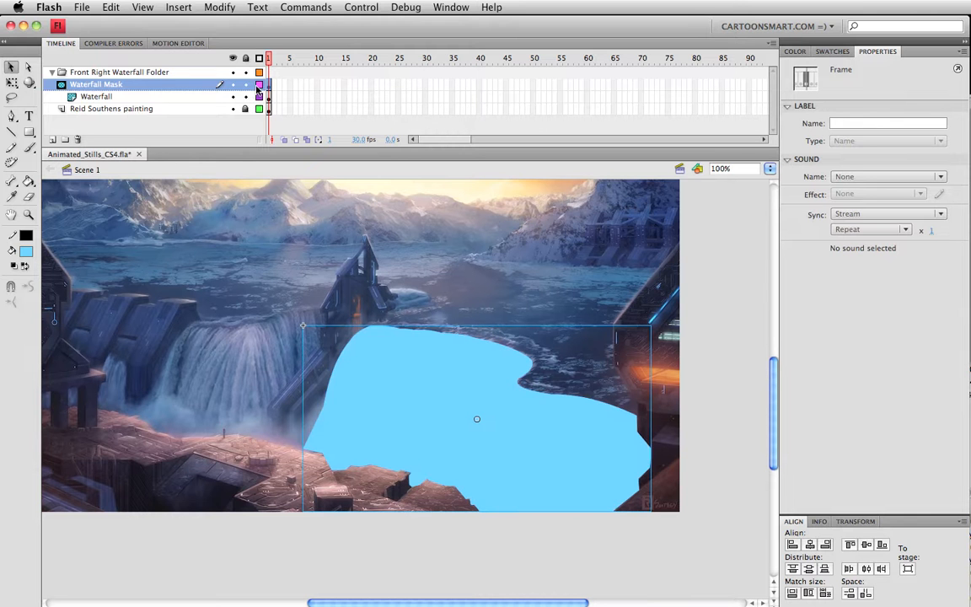
{"action": "left_click", "coordinate": [258, 85]}
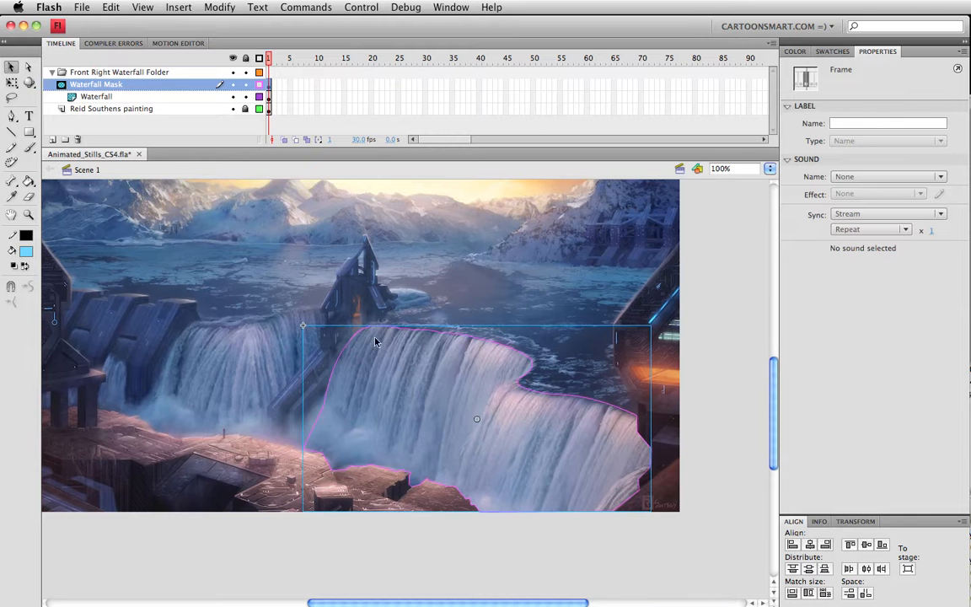
Step: Move the waterfall_animated clip over the left part of the mask, skew it to match the water's flow, and save the file
{"action": "left_click", "coordinate": [268, 97]}
{"action": "scroll", "coordinate": [581, 250], "scroll_direction": "right", "scroll_amount": 5}
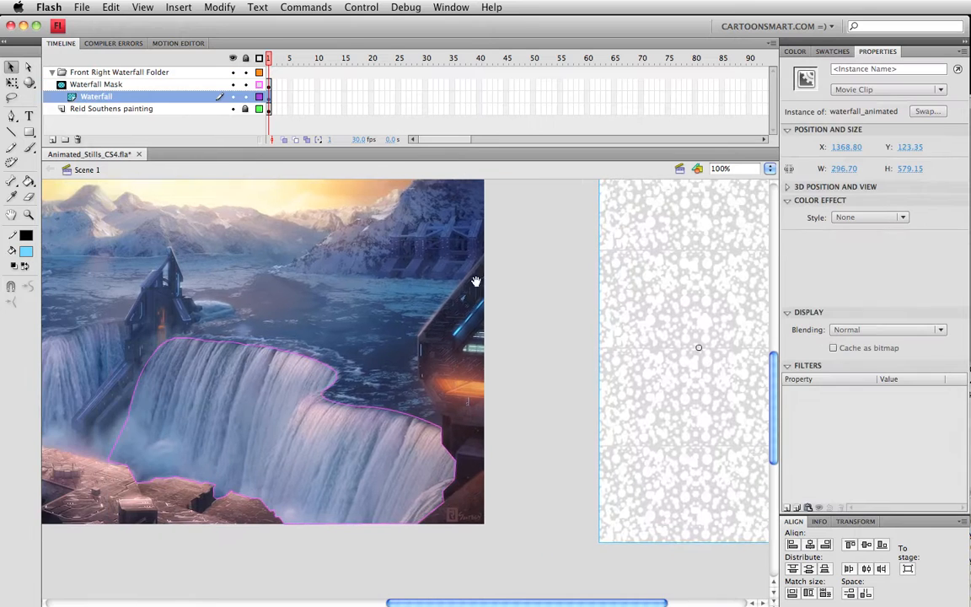
{"action": "left_click_drag", "start_coordinate": [657, 297], "coordinate": [443, 277]}
{"action": "key", "text": "q"}
{"action": "left_click_drag", "start_coordinate": [553, 537], "coordinate": [509, 556]}
{"action": "key", "text": "v"}
{"action": "key", "text": "super+s"}
{"action": "left_click_drag", "start_coordinate": [513, 287], "coordinate": [513, 319]}
{"action": "key", "text": "super+s"}
Step: Test the movie to examine how the masked dots flow over the waterfall, and close the preview
{"action": "key", "text": "super+Return"}
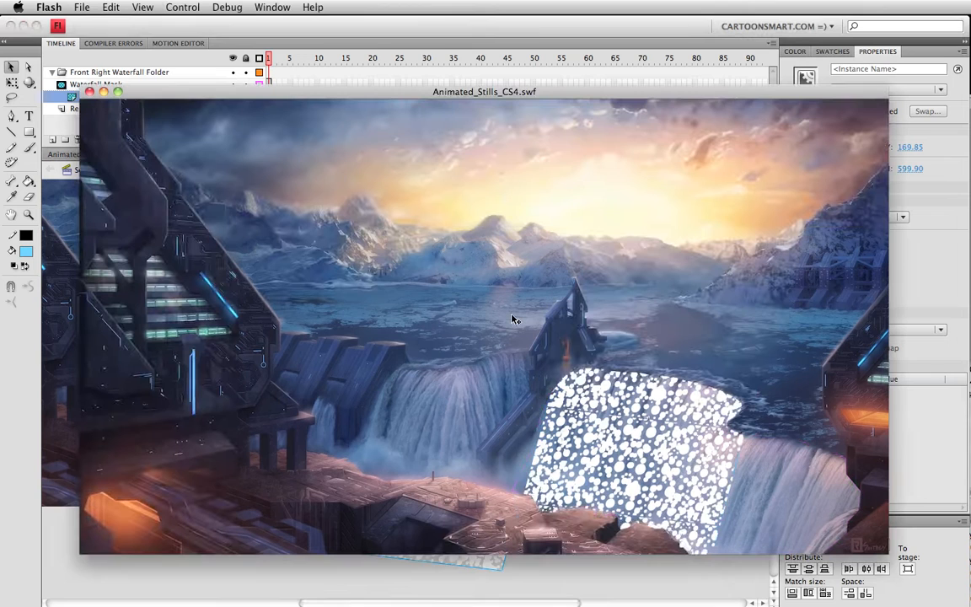
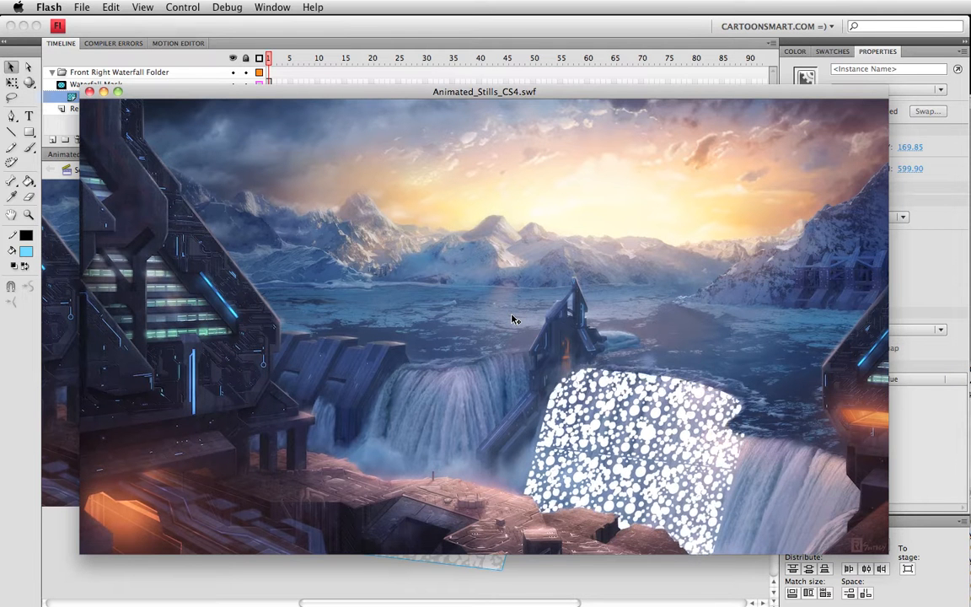
{"action": "key", "text": "super+w"}
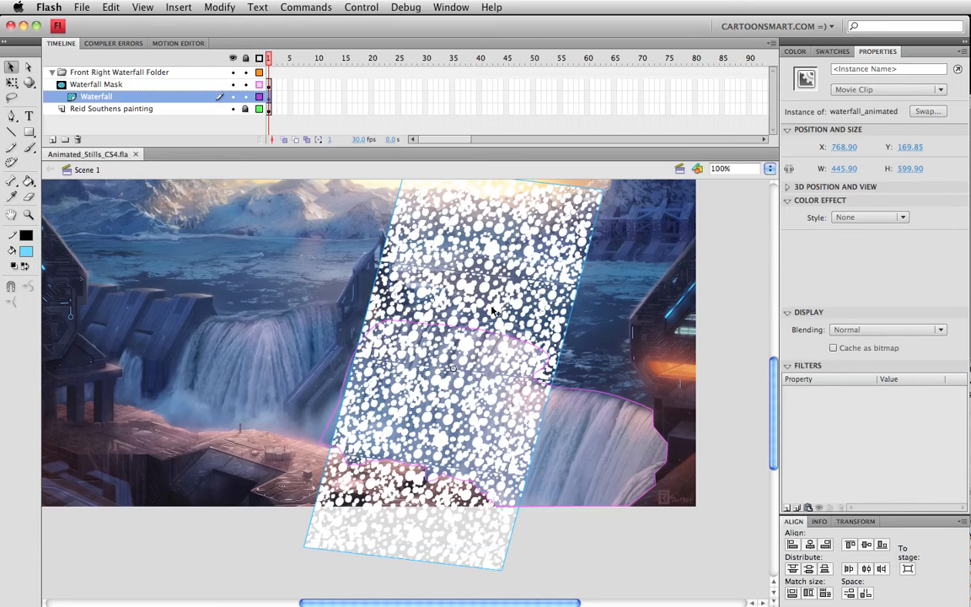
Step: Open the waterfall_animated clip, lengthen its tween by inserting frames over about frames 58 to 107, and test the movie
{"action": "double_click", "coordinate": [451, 291]}
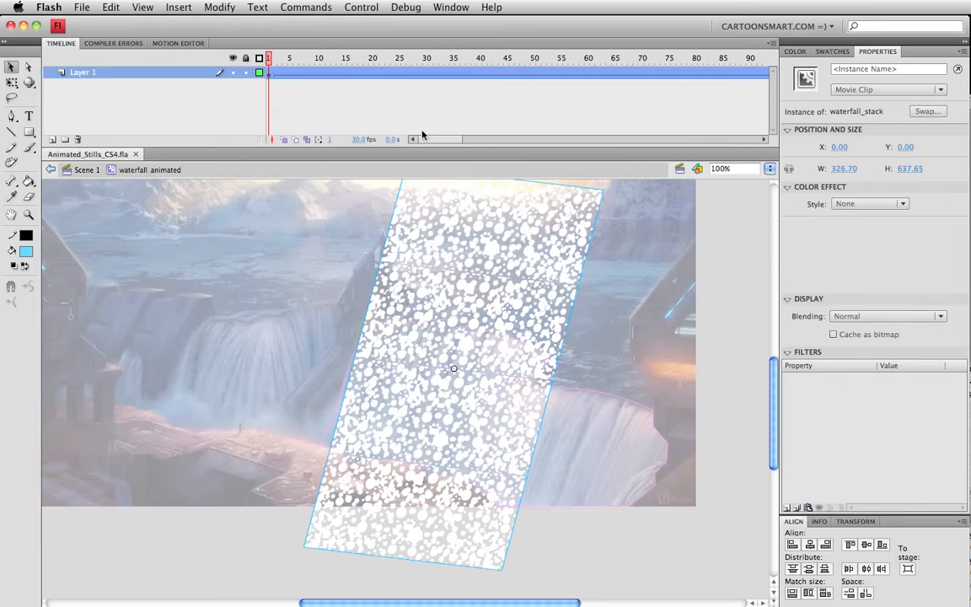
{"action": "scroll", "coordinate": [481, 141], "scroll_direction": "right", "scroll_amount": 10}
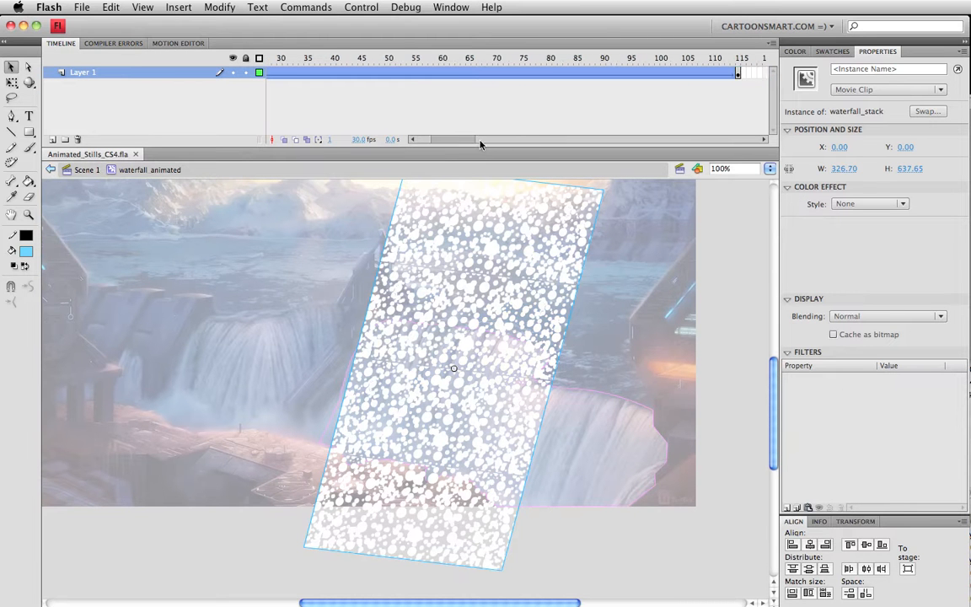
{"action": "left_click", "coordinate": [302, 72]}
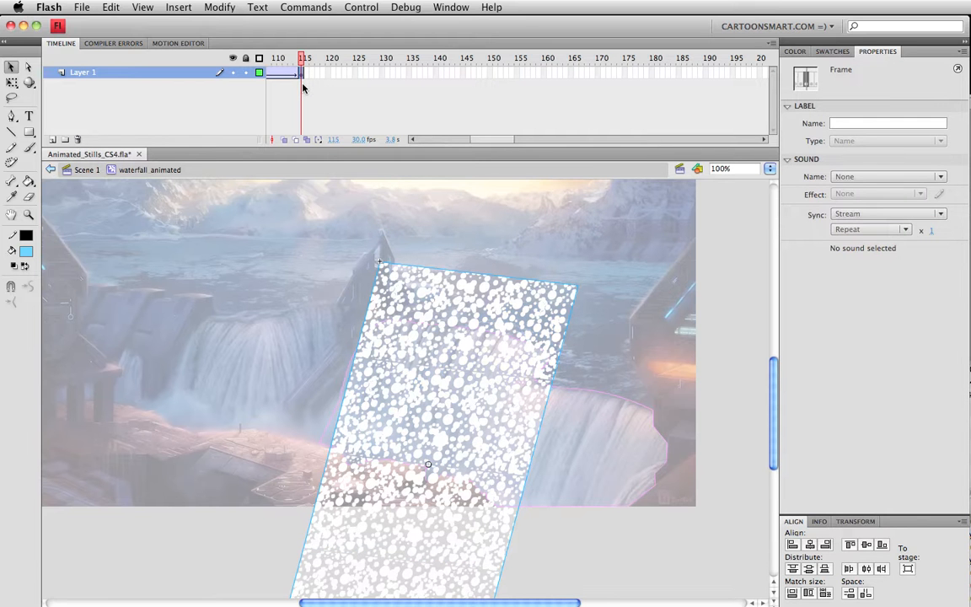
{"action": "left_click", "coordinate": [296, 73]}
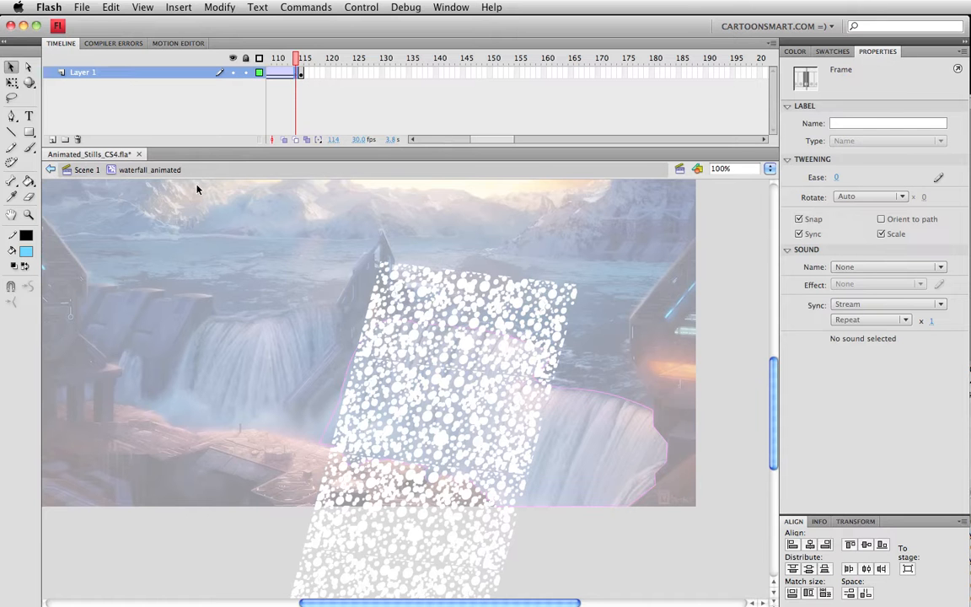
{"action": "scroll", "coordinate": [438, 101], "scroll_direction": "left", "scroll_amount": 5}
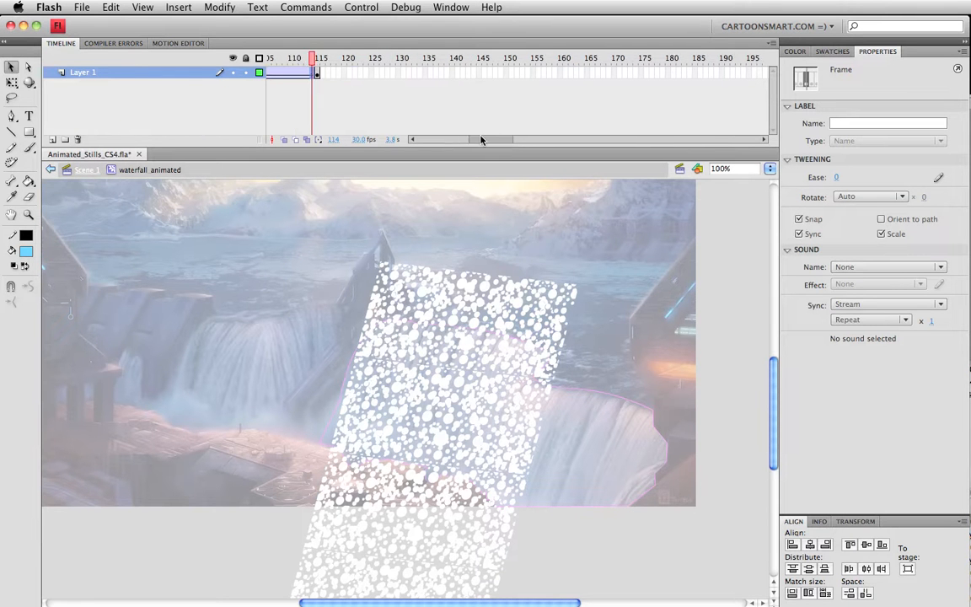
{"action": "left_click_drag", "start_coordinate": [425, 72], "coordinate": [393, 80]}
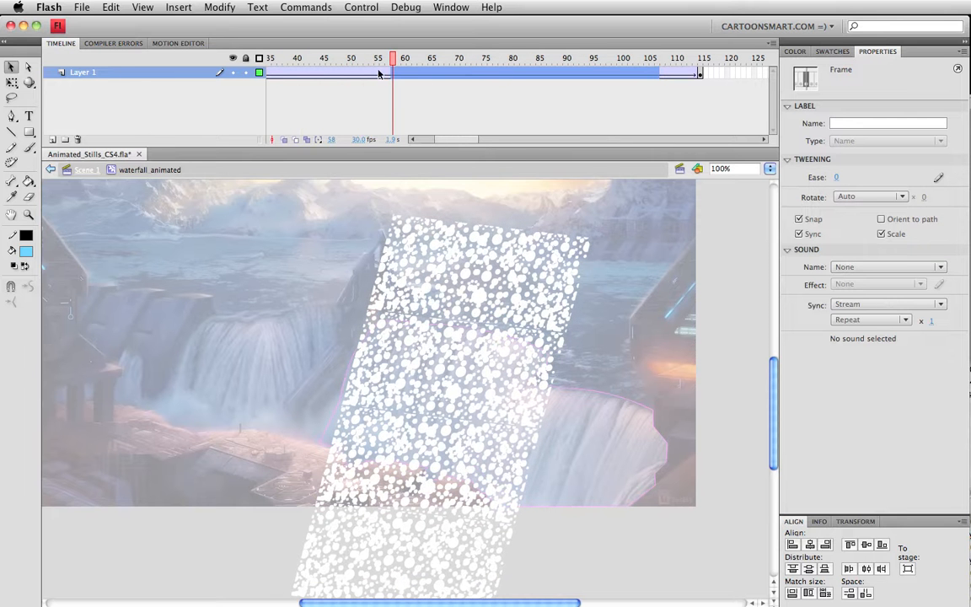
{"action": "key", "text": "F5"}
{"action": "key", "text": "super+Return"}
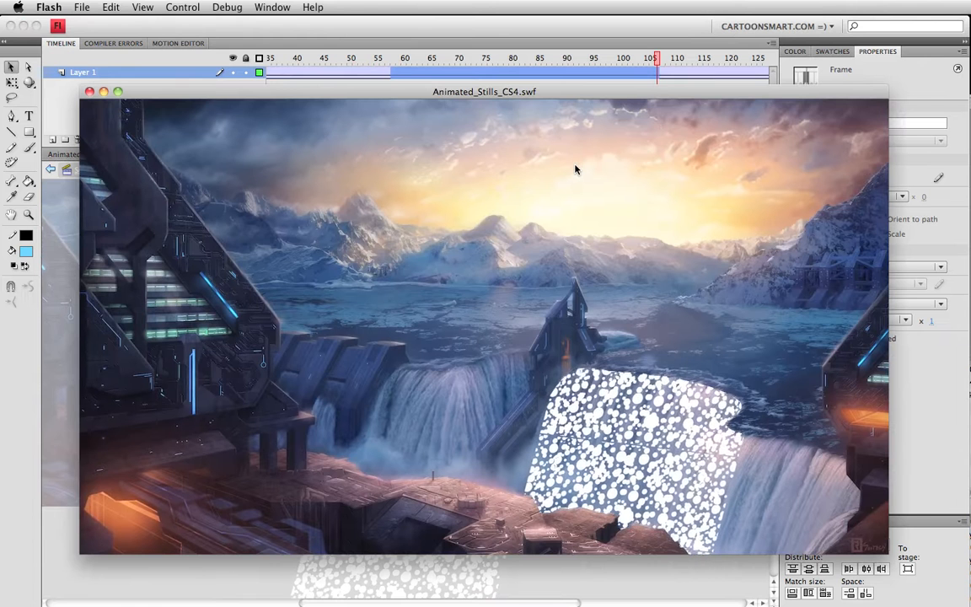
{"action": "key", "text": "super+w"}
Step: Lengthen the tween further so that its end keyframe sits on frame 222, and test the movie
{"action": "left_click", "coordinate": [349, 87]}
{"action": "left_click_drag", "start_coordinate": [316, 74], "coordinate": [511, 100]}
{"action": "left_click_drag", "start_coordinate": [468, 139], "coordinate": [635, 89]}
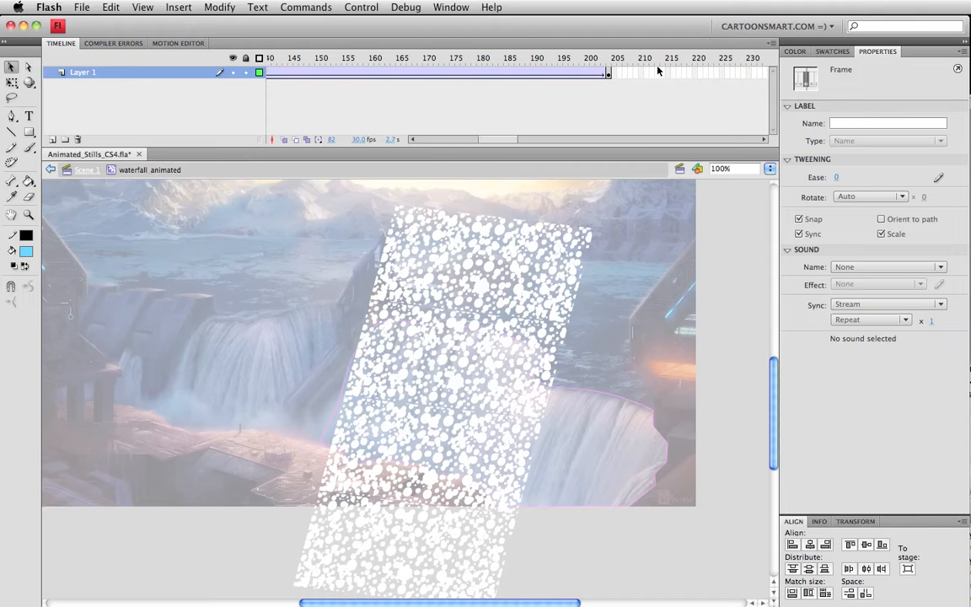
{"action": "left_click", "coordinate": [609, 74]}
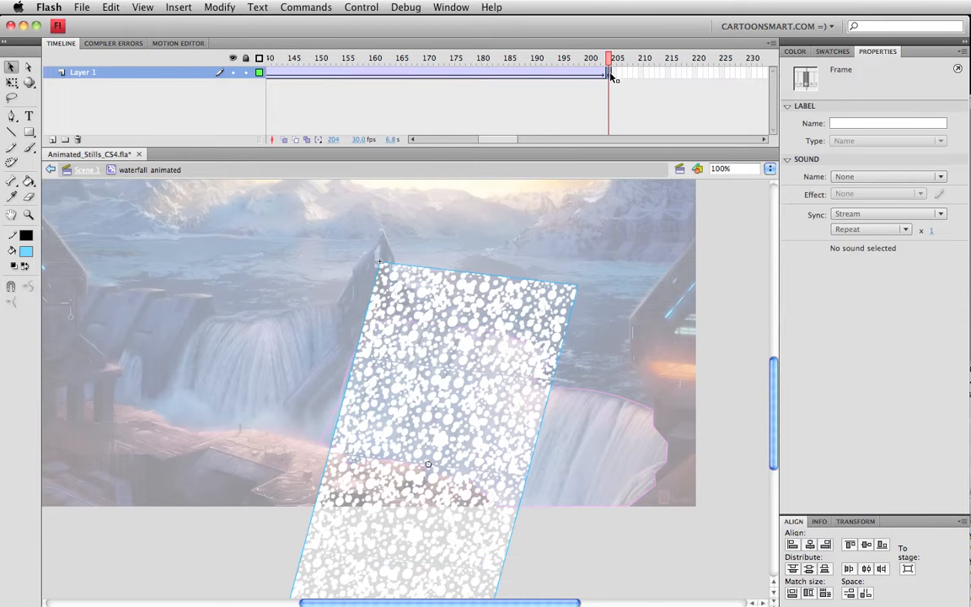
{"action": "left_click_drag", "start_coordinate": [610, 74], "coordinate": [704, 73]}
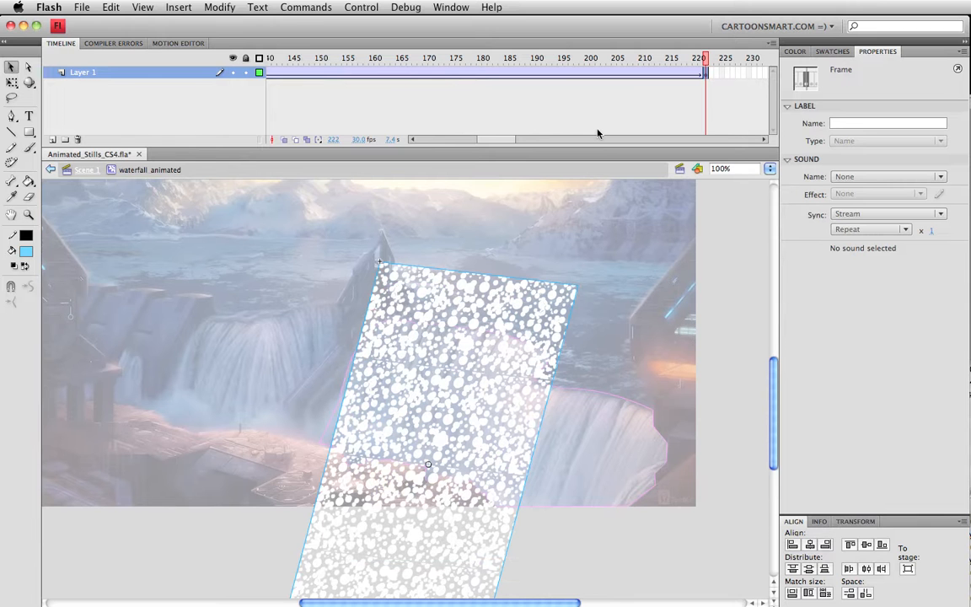
{"action": "key", "text": "super+Return"}
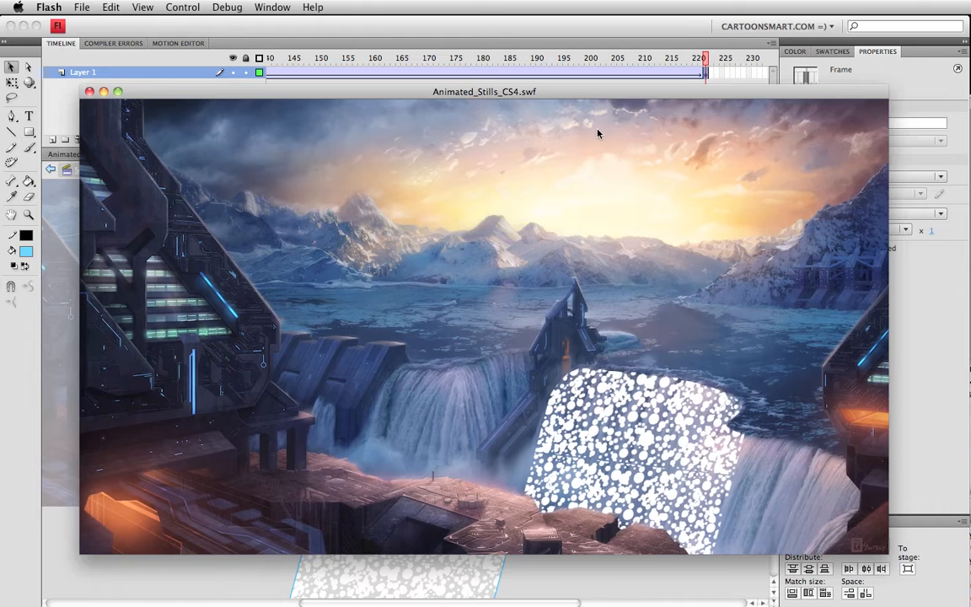
{"action": "key", "text": "super+w"}
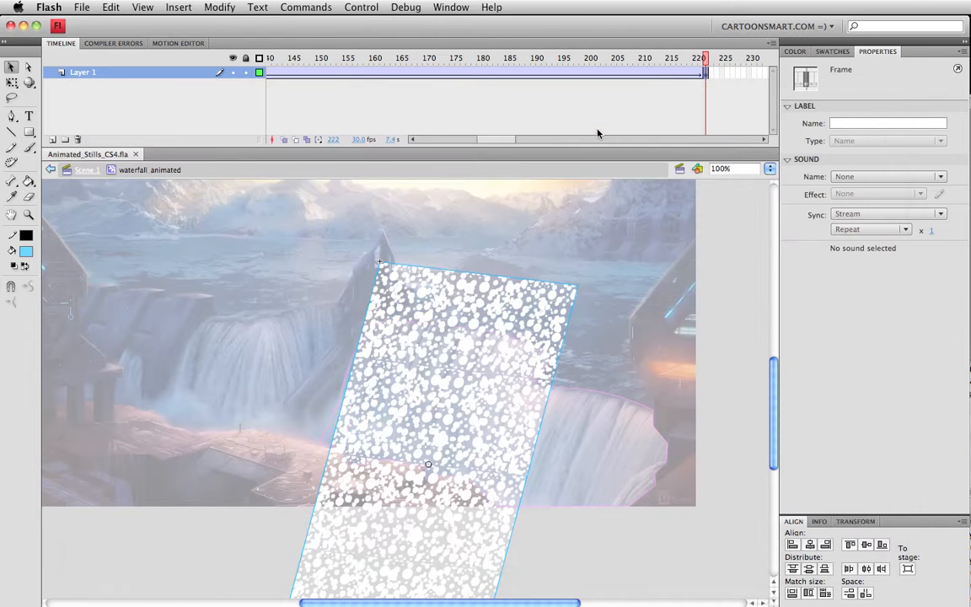
Step: Return to Scene 1 and add a Blur filter to the waterfall_animated clip
{"action": "left_click", "coordinate": [521, 73]}
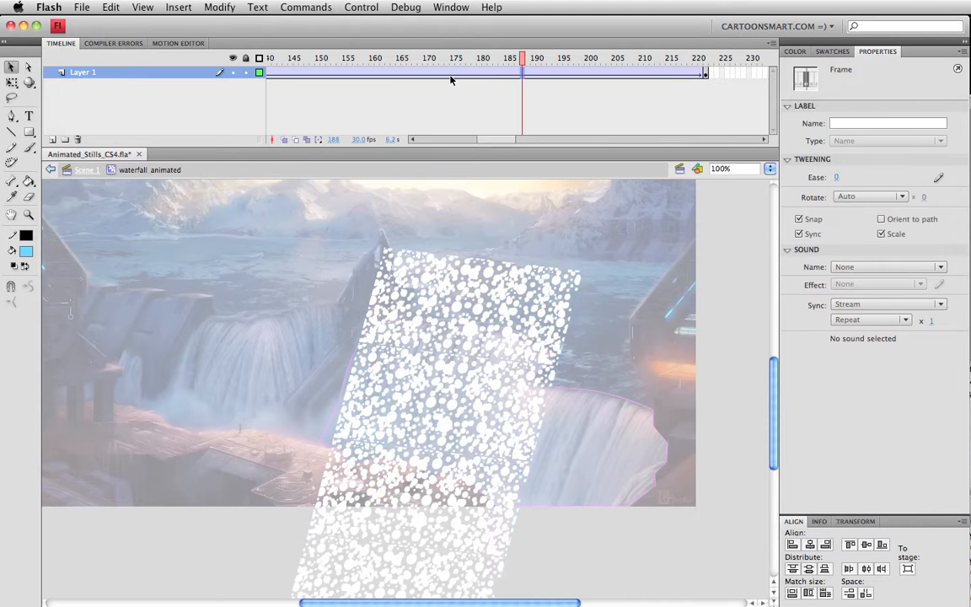
{"action": "left_click", "coordinate": [84, 171]}
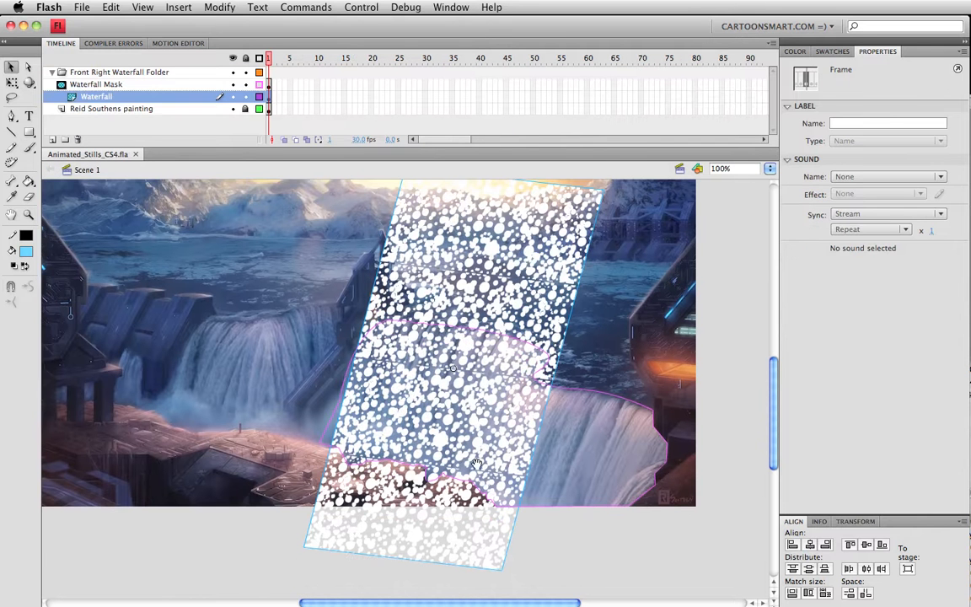
{"action": "left_click", "coordinate": [427, 417]}
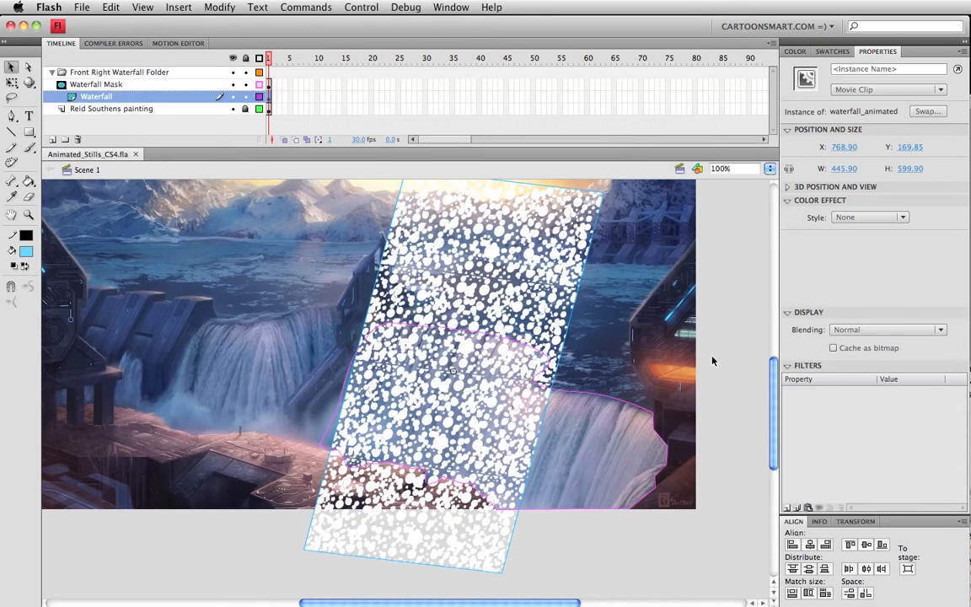
{"action": "left_click", "coordinate": [789, 507]}
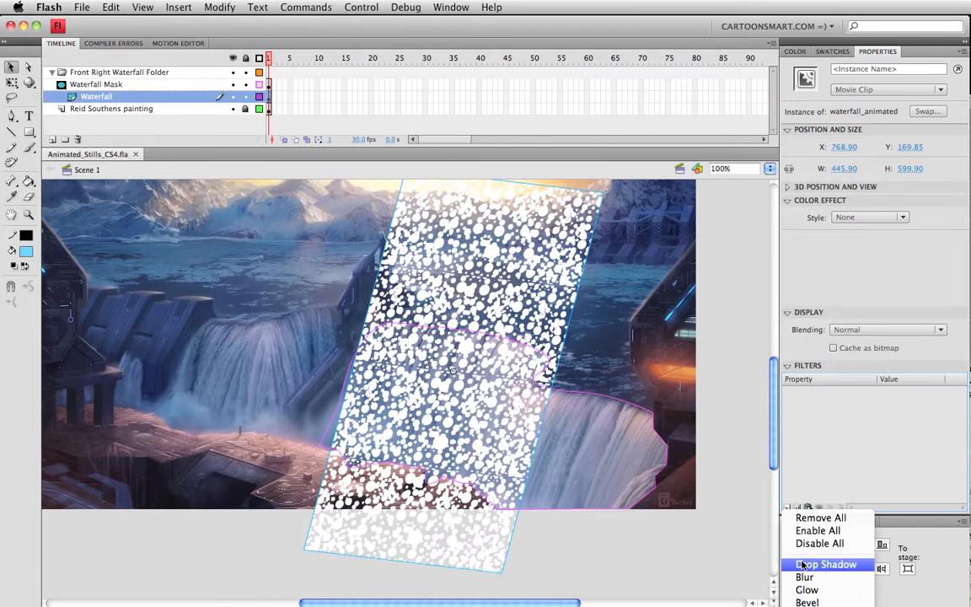
{"action": "left_click", "coordinate": [804, 577]}
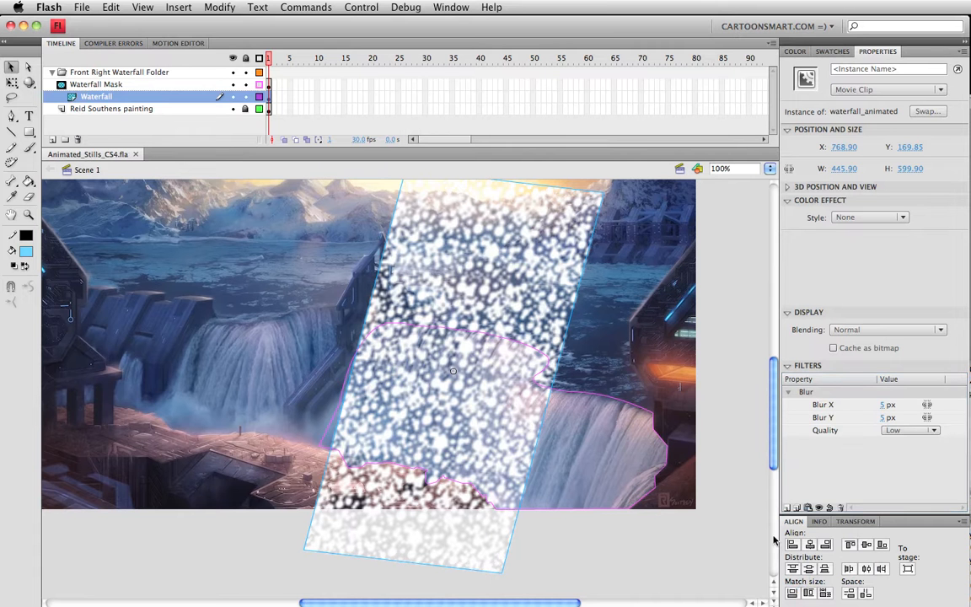
{"action": "left_click", "coordinate": [414, 338]}
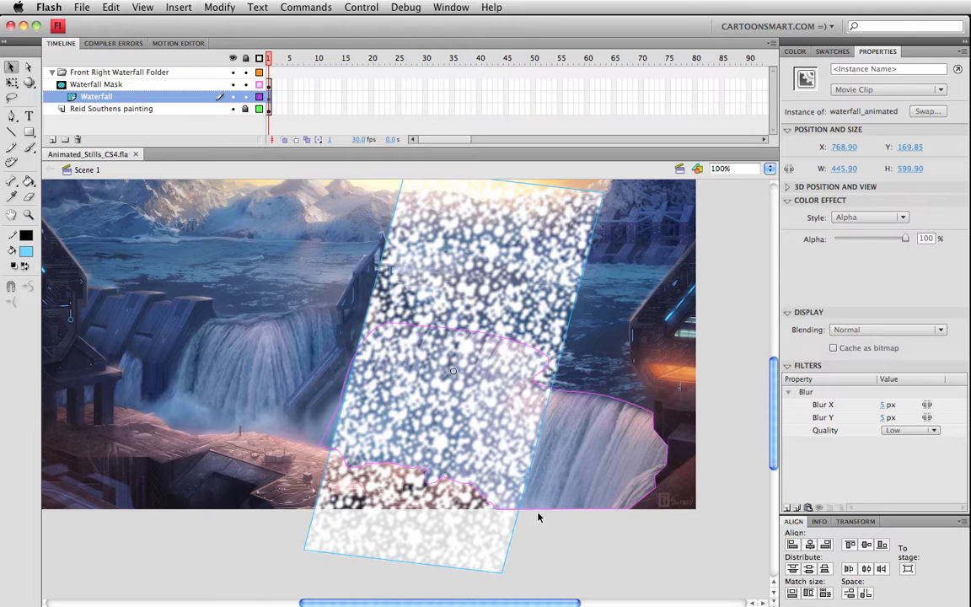
{"action": "left_click", "coordinate": [452, 7]}
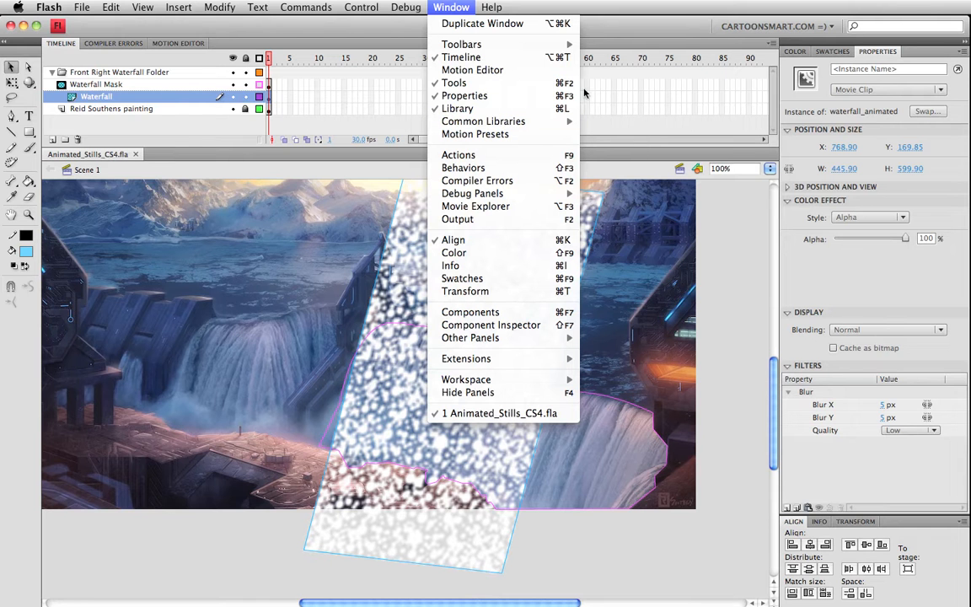
{"action": "left_click", "coordinate": [515, 4]}
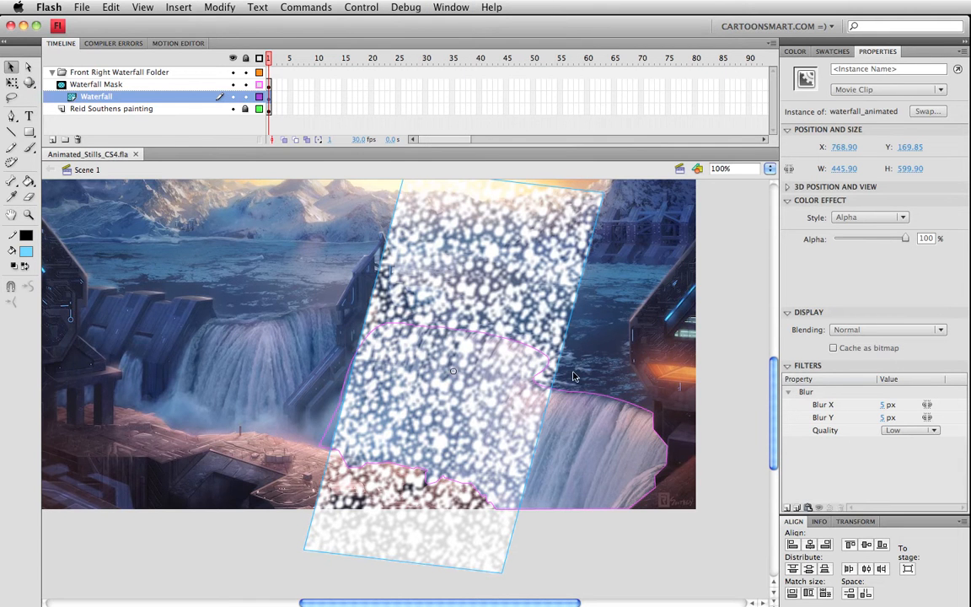
Step: Set the clip's Blur X to 3 px and its Blur Y to 16 px
{"action": "left_click", "coordinate": [883, 405]}
{"action": "type", "text": "3"}
{"action": "key", "text": "Tab"}
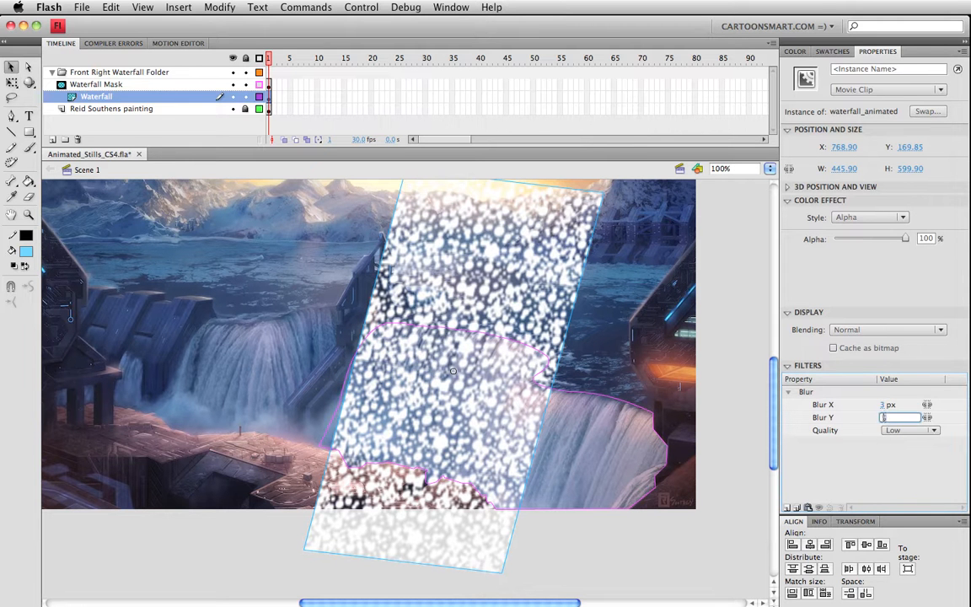
{"action": "type", "text": "15"}
{"action": "key", "text": "Return"}
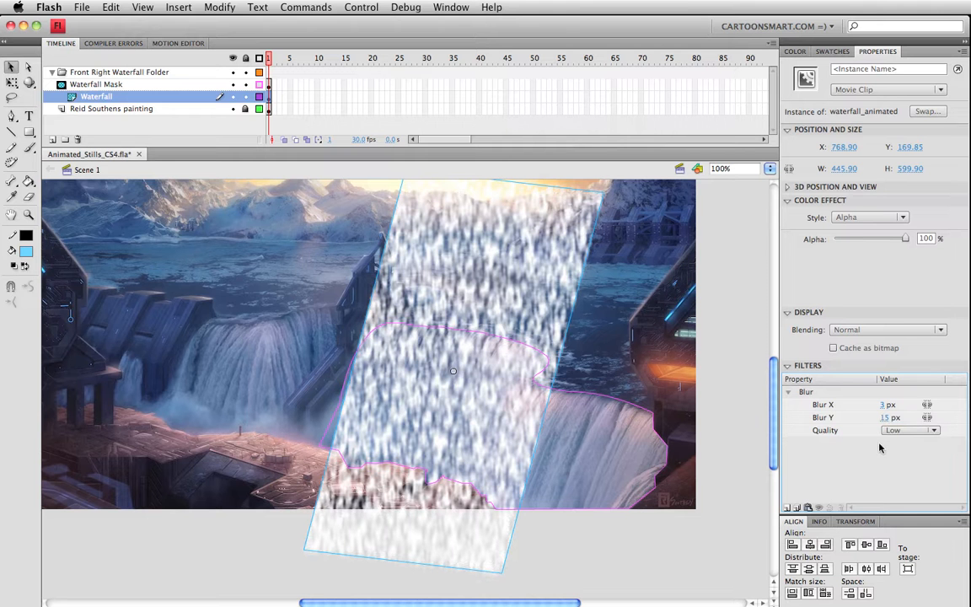
{"action": "left_click", "coordinate": [885, 418]}
{"action": "key", "text": "Up"}
Step: Try the Medium and High blur qualities on the clip and return to Low
{"action": "left_click", "coordinate": [898, 431]}
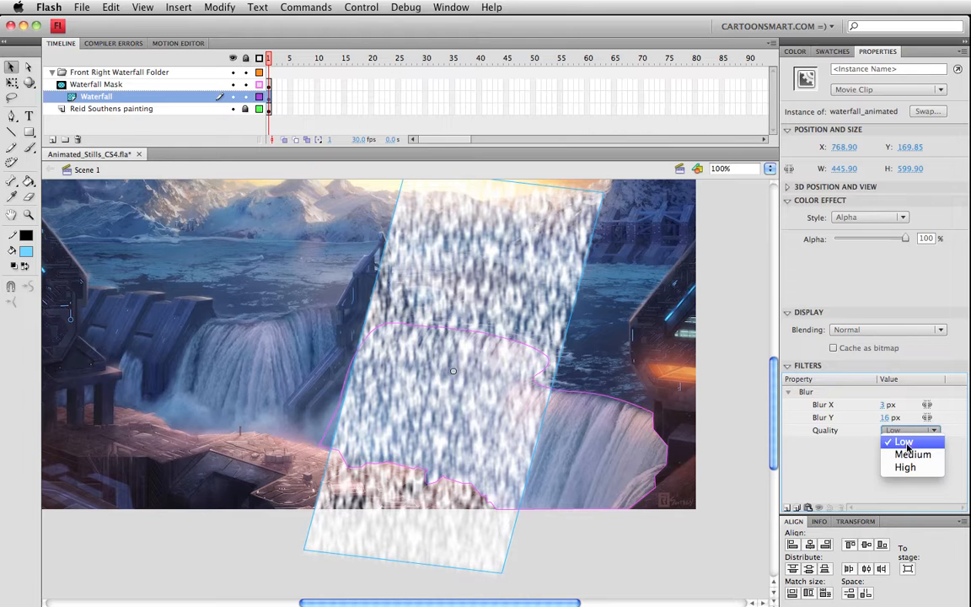
{"action": "left_click", "coordinate": [910, 454]}
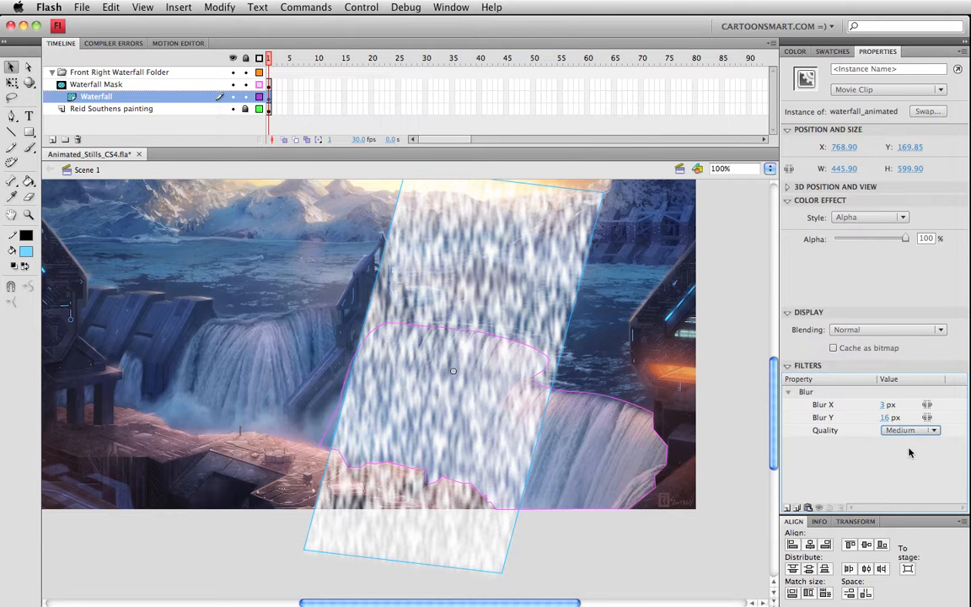
{"action": "left_click", "coordinate": [907, 431]}
{"action": "left_click", "coordinate": [909, 466]}
{"action": "left_click", "coordinate": [910, 430]}
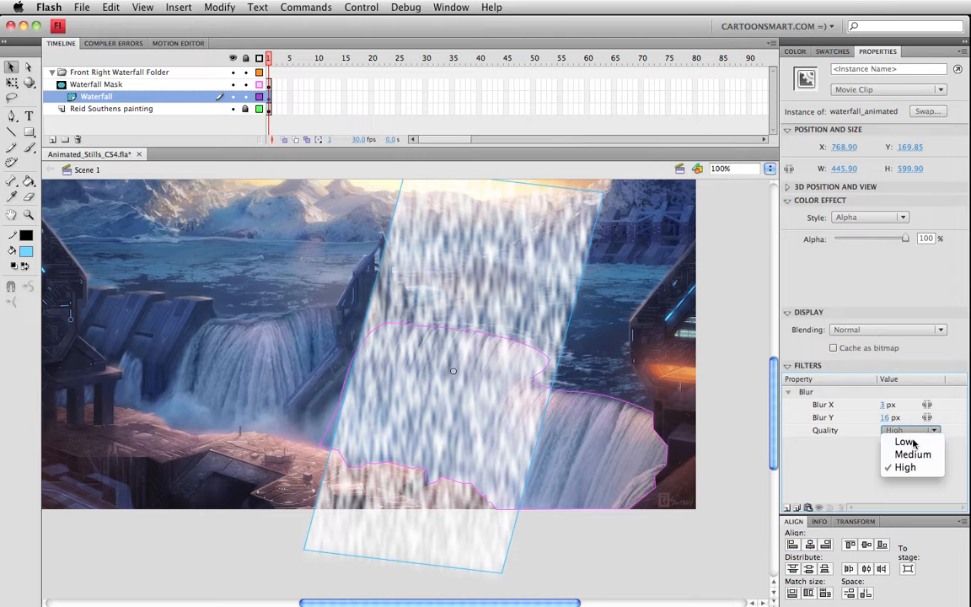
{"action": "left_click", "coordinate": [913, 442]}
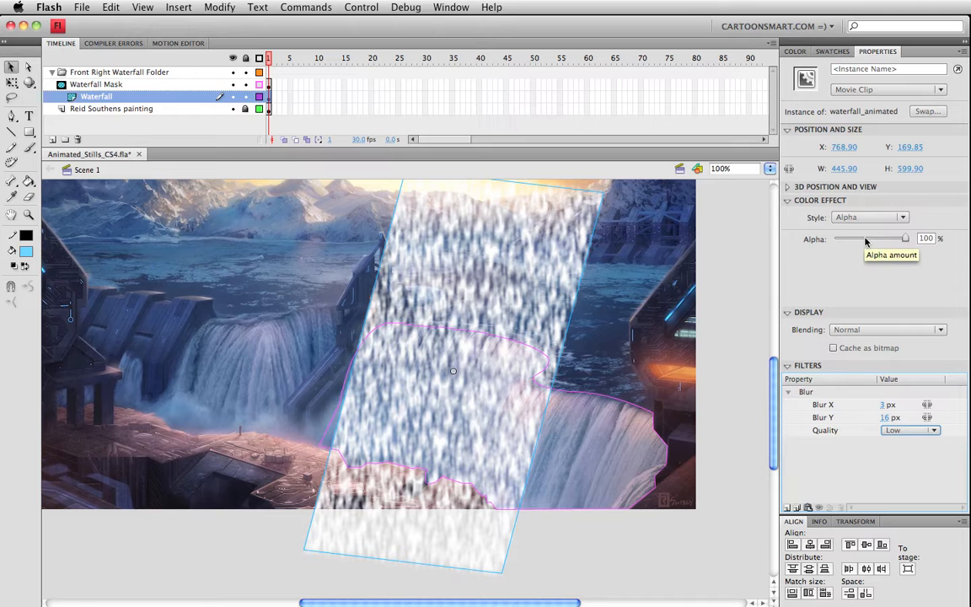
Step: Use the Alpha color effect on the clip and lower its alpha to 17%
{"action": "left_click", "coordinate": [787, 203]}
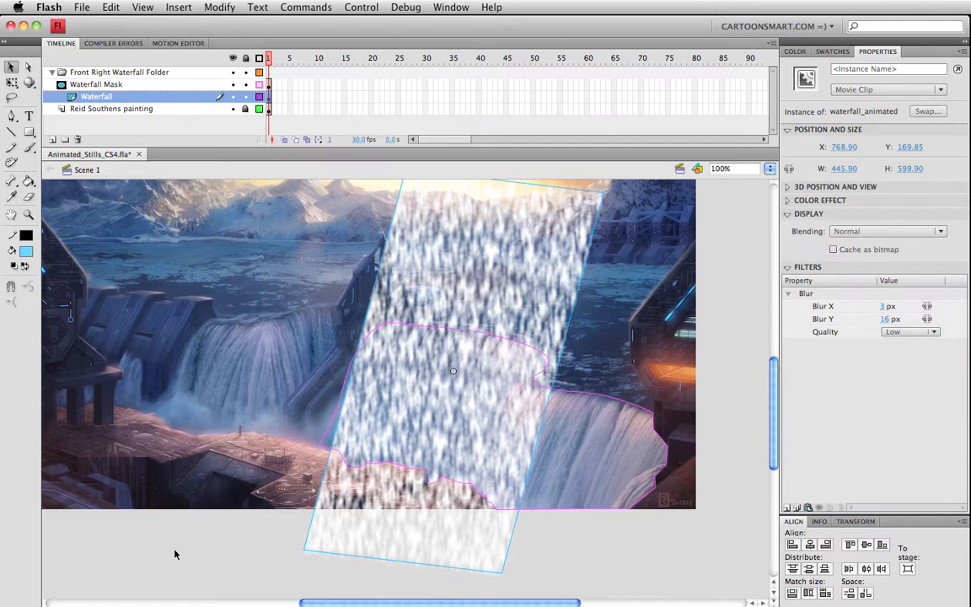
{"action": "left_click", "coordinate": [787, 202]}
{"action": "left_click", "coordinate": [897, 218]}
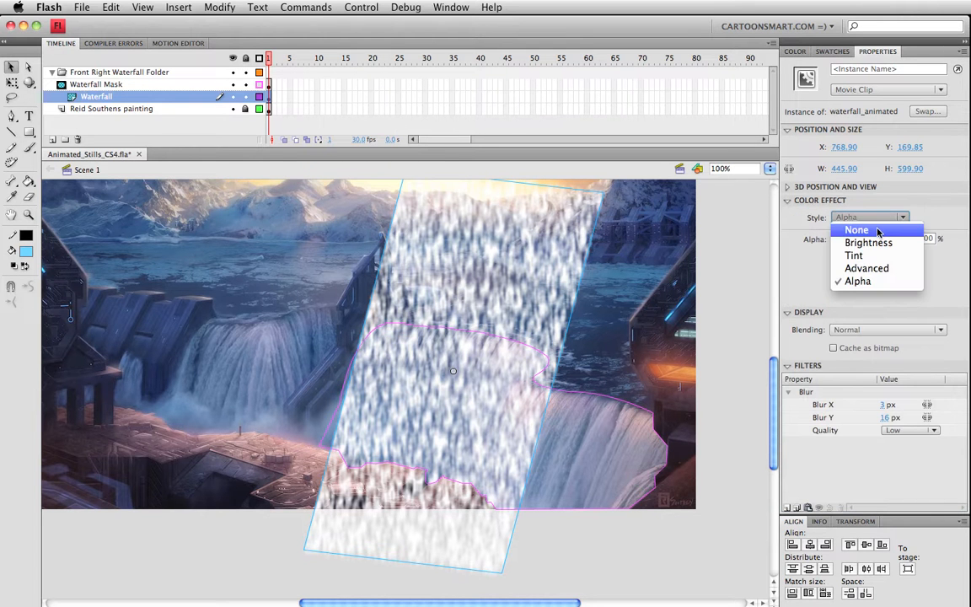
{"action": "left_click", "coordinate": [858, 283]}
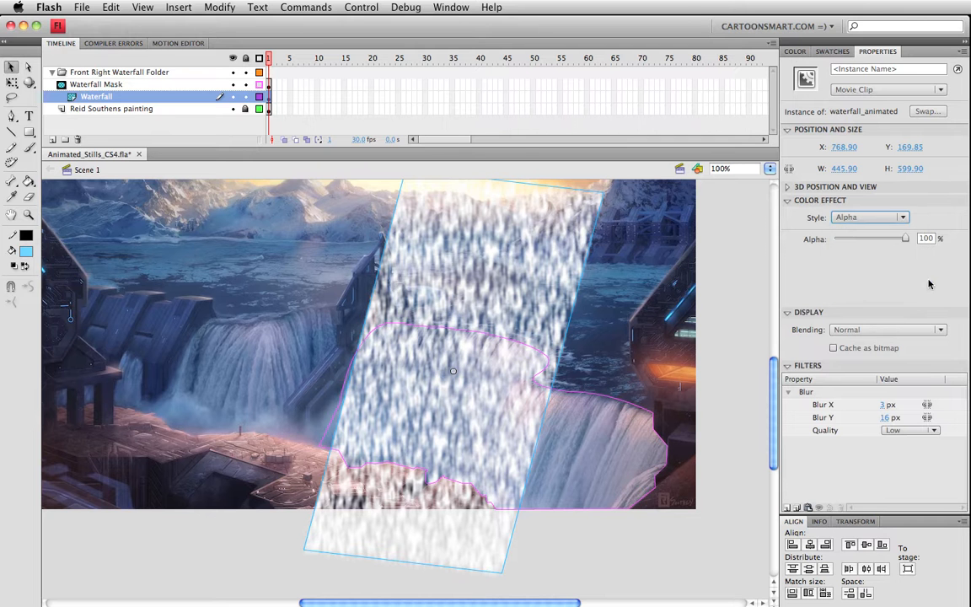
{"action": "left_click", "coordinate": [854, 239]}
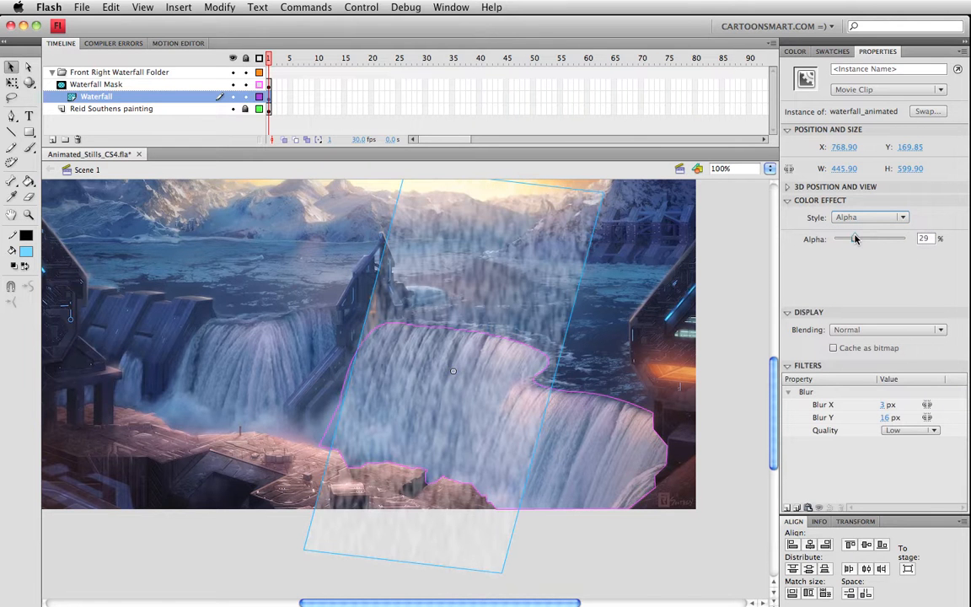
{"action": "left_click_drag", "start_coordinate": [855, 238], "coordinate": [848, 239]}
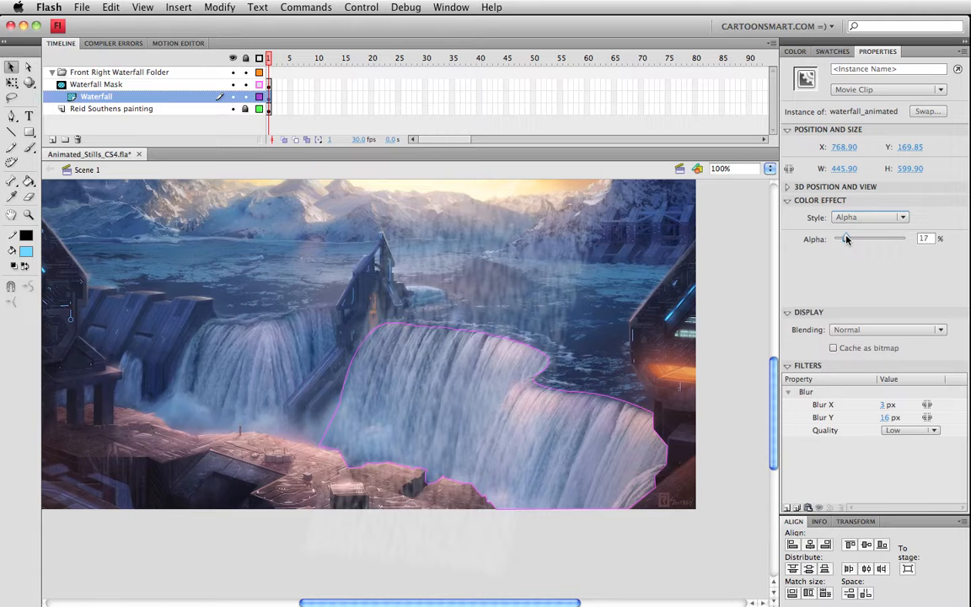
{"action": "left_click_drag", "start_coordinate": [848, 240], "coordinate": [846, 239]}
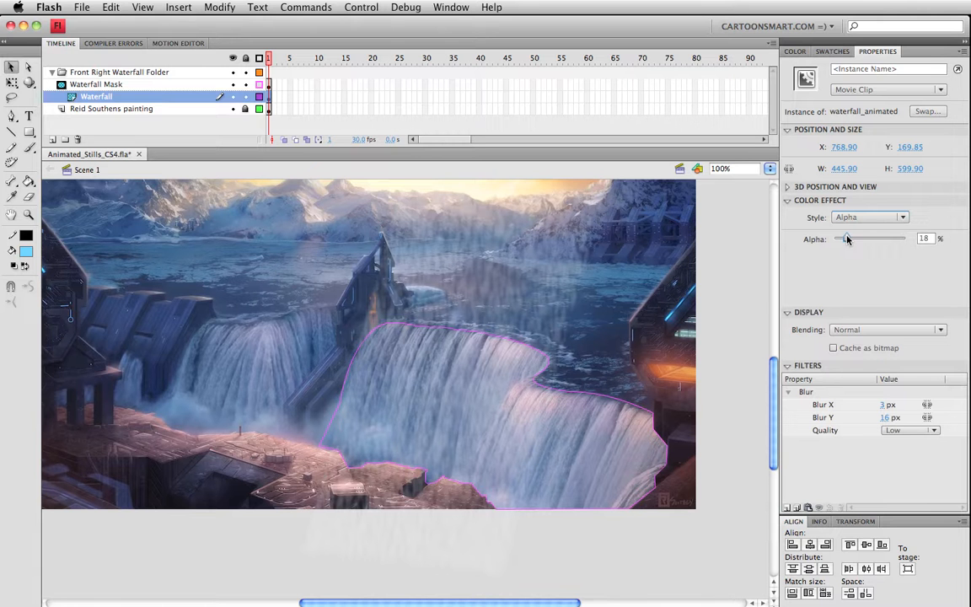
{"action": "left_click", "coordinate": [594, 572]}
Step: Scale the clip down to about 331 by 445 px over the left part of the waterfall and set its alpha to about 18%
{"action": "left_click", "coordinate": [520, 333]}
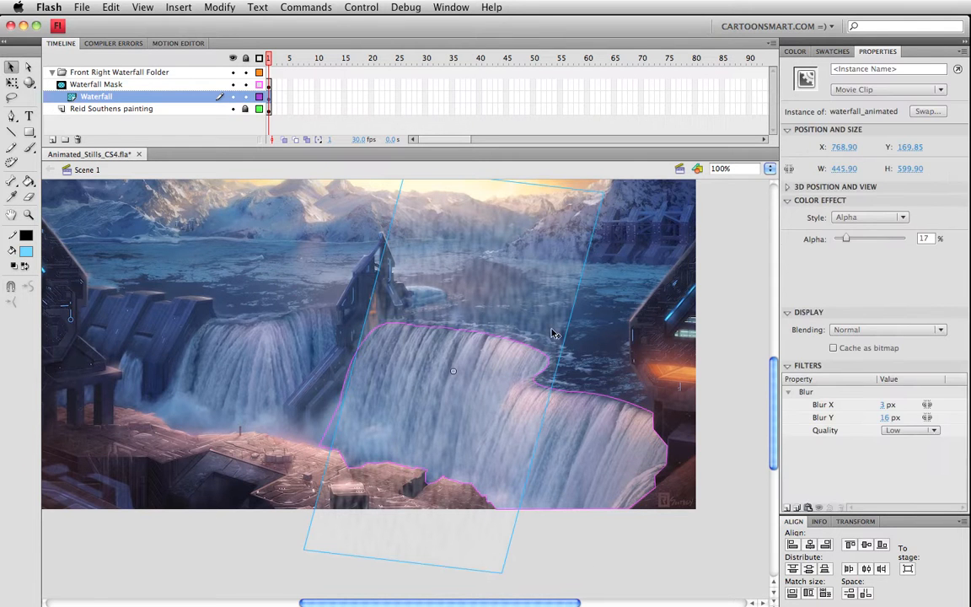
{"action": "key", "text": "q"}
{"action": "left_click_drag", "start_coordinate": [603, 193], "coordinate": [571, 206]}
{"action": "key", "text": "v"}
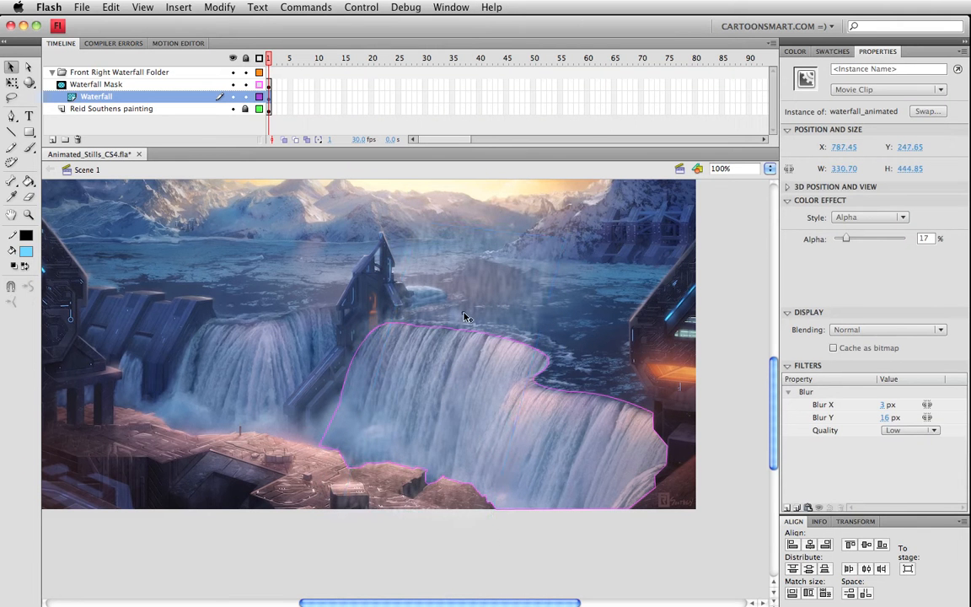
{"action": "left_click_drag", "start_coordinate": [466, 317], "coordinate": [457, 320]}
{"action": "left_click_drag", "start_coordinate": [844, 240], "coordinate": [847, 240]}
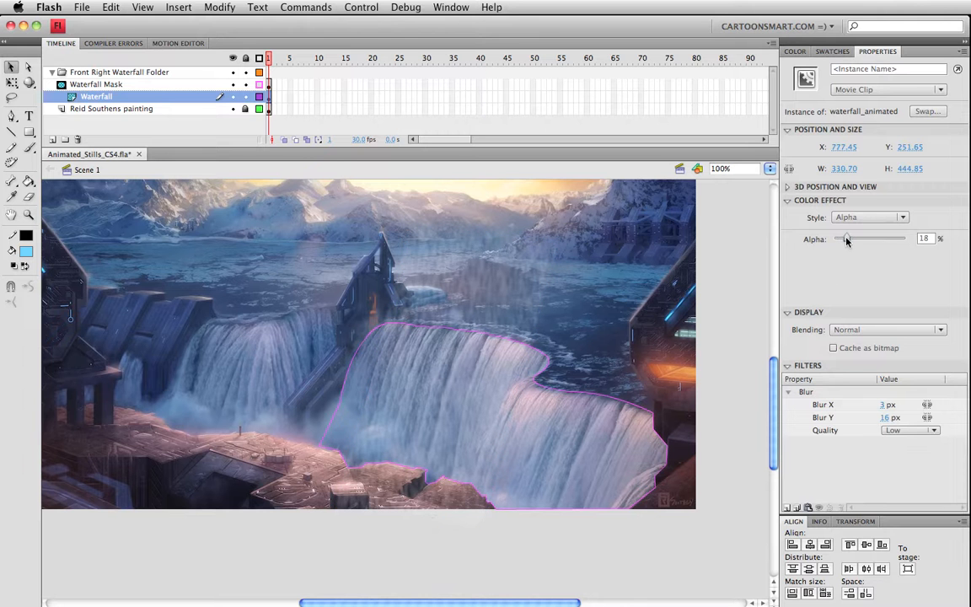
Step: Test the movie to check how the blended clip flows over the front right waterfall and close the preview
{"action": "left_click", "coordinate": [608, 571]}
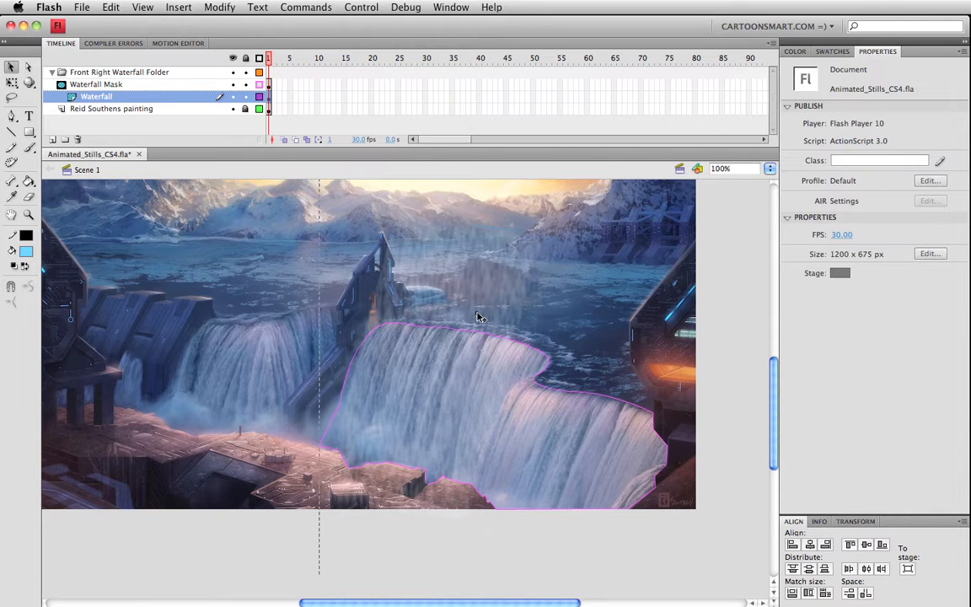
{"action": "left_click", "coordinate": [477, 317]}
{"action": "key", "text": "super+Return"}
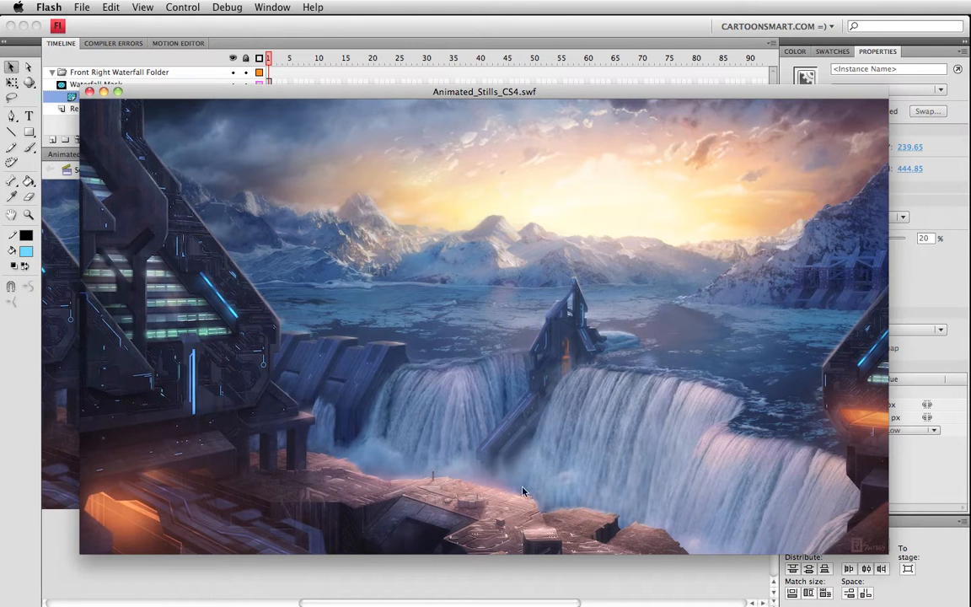
{"action": "key", "text": "super+w"}
Step: Place the clip over the right part of the waterfall at about X 964, Y 292, and undo a further trial move
{"action": "left_click_drag", "start_coordinate": [482, 277], "coordinate": [625, 313]}
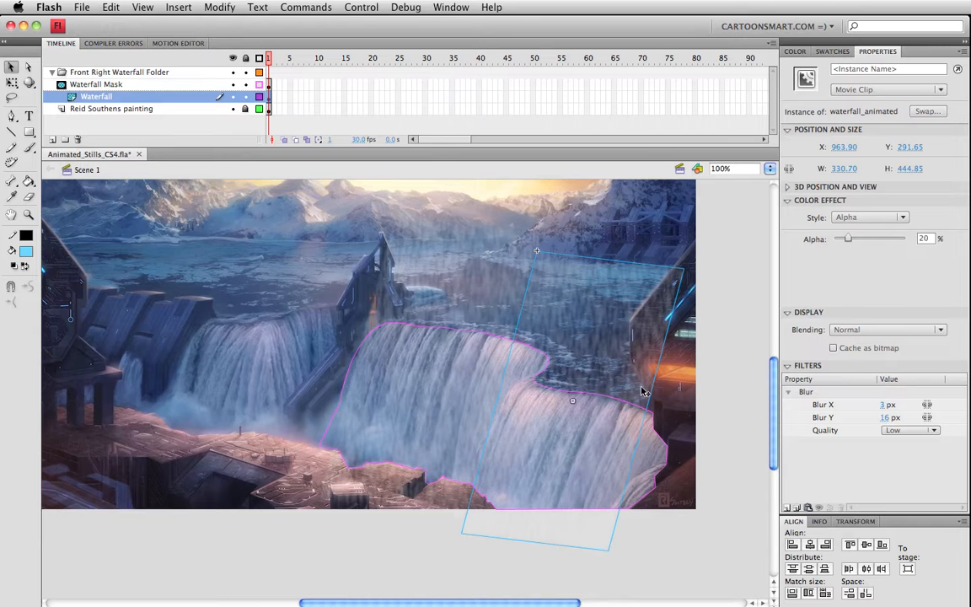
{"action": "key", "text": "super+z"}
{"action": "left_click_drag", "start_coordinate": [391, 282], "coordinate": [534, 419]}
{"action": "key", "text": "super+z"}
Step: Free-transform the right clip to about 390 by 457 px, tilted slightly more along the falling water, and test the movie
{"action": "left_click", "coordinate": [609, 468]}
{"action": "key", "text": "q"}
{"action": "left_click_drag", "start_coordinate": [646, 410], "coordinate": [664, 415]}
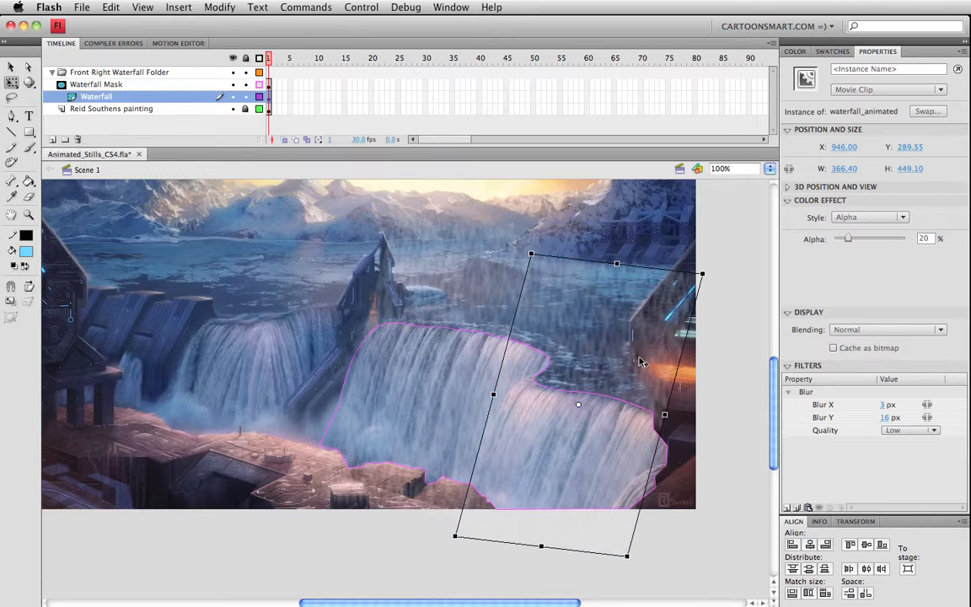
{"action": "left_click_drag", "start_coordinate": [713, 281], "coordinate": [719, 289]}
{"action": "left_click_drag", "start_coordinate": [643, 364], "coordinate": [648, 367]}
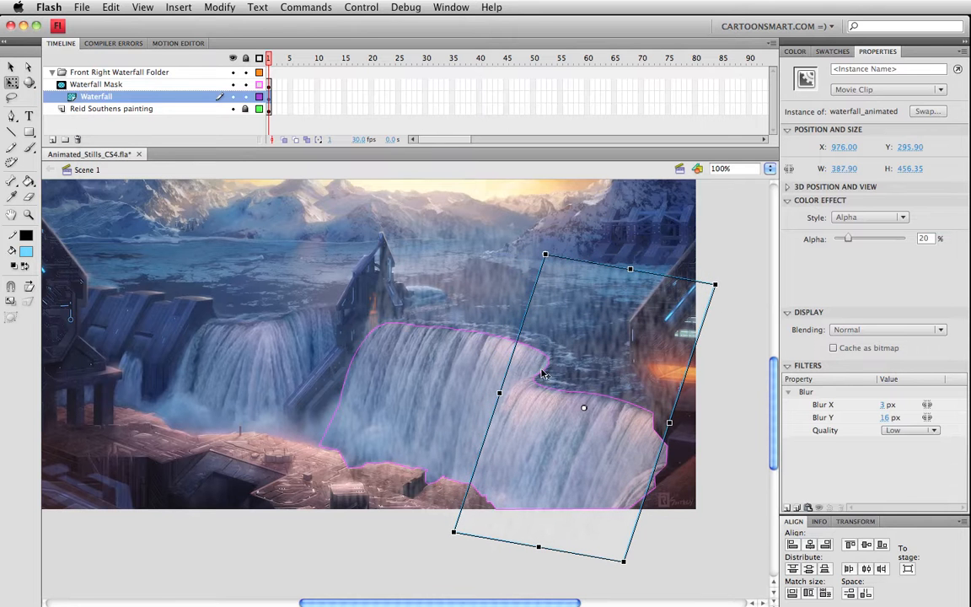
{"action": "key", "text": "super+Return"}
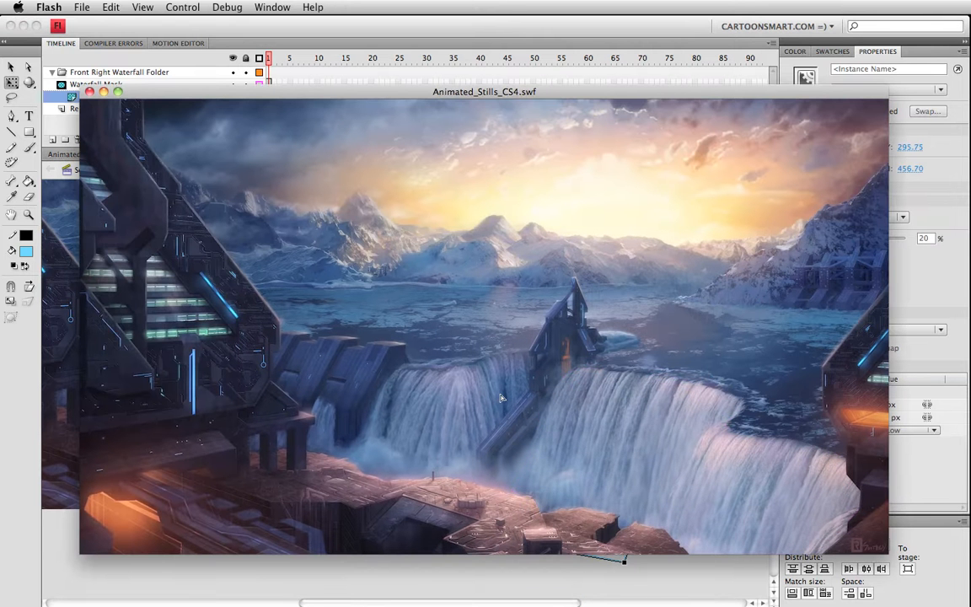
{"action": "key", "text": "super+w"}
Step: Move the clip toward the middle of the waterfall and scale it to about 377 by 432 px
{"action": "key", "text": "v"}
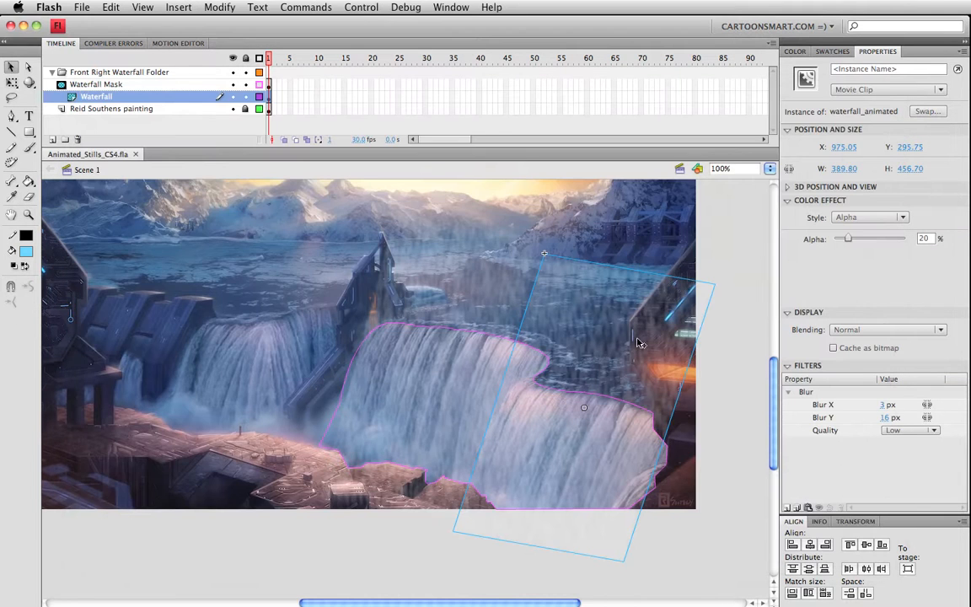
{"action": "left_click_drag", "start_coordinate": [614, 348], "coordinate": [521, 334]}
{"action": "key", "text": "q"}
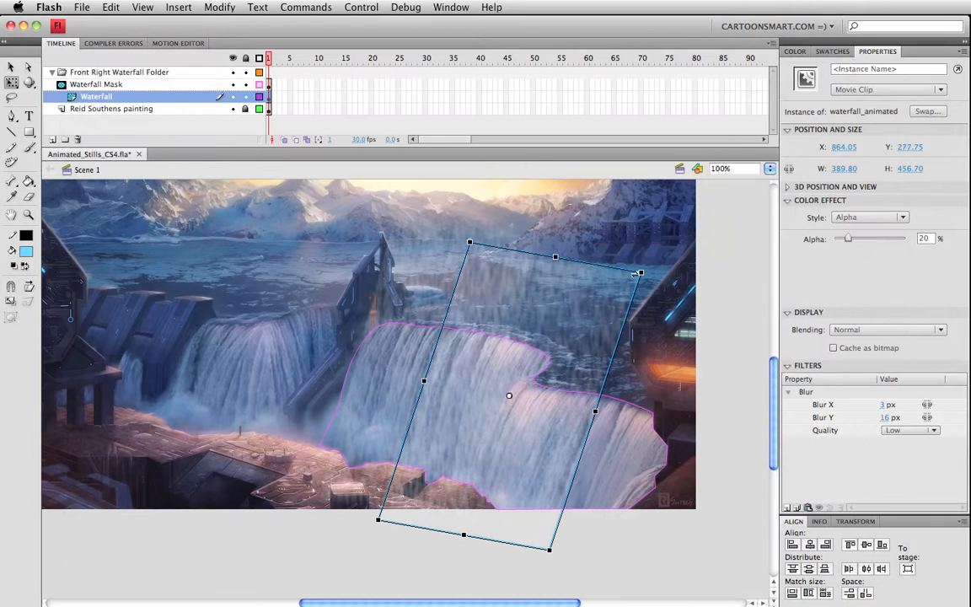
{"action": "left_click_drag", "start_coordinate": [633, 277], "coordinate": [633, 278]}
{"action": "left_click_drag", "start_coordinate": [589, 411], "coordinate": [593, 410]}
Step: Raise the middle clip's Blur X to 10 px and save the document
{"action": "left_click", "coordinate": [882, 405]}
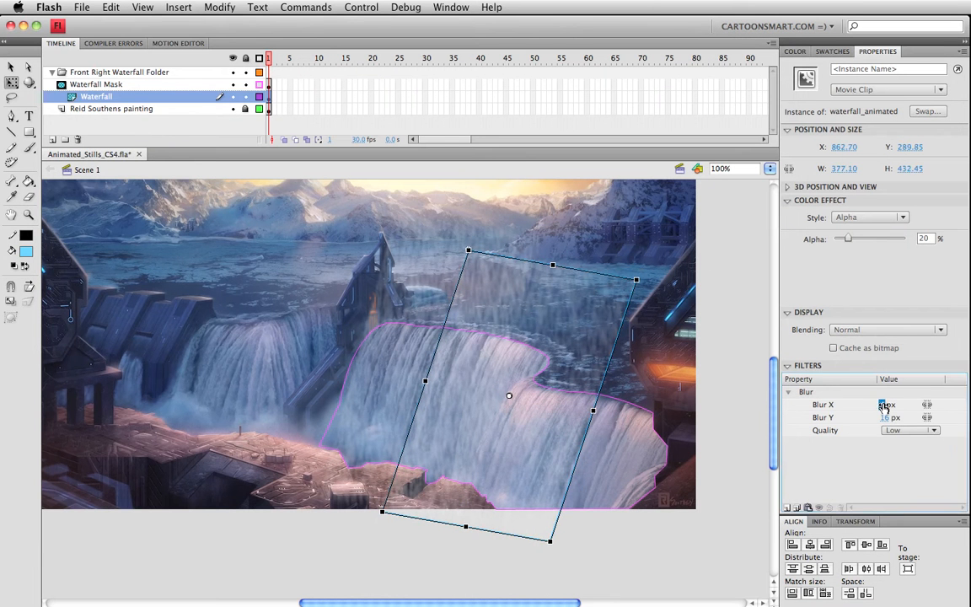
{"action": "left_click_drag", "start_coordinate": [884, 405], "coordinate": [885, 406]}
{"action": "key", "text": "super+s"}
Step: Set the middle clip's alpha to 26% and its Blur X to about 4 px
{"action": "left_click_drag", "start_coordinate": [850, 240], "coordinate": [854, 240]}
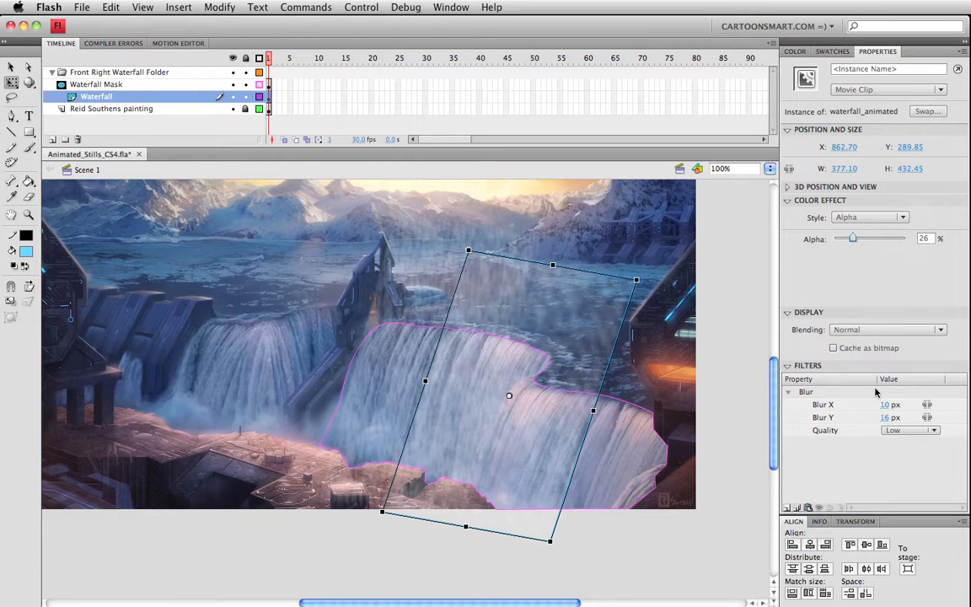
{"action": "left_click", "coordinate": [882, 406]}
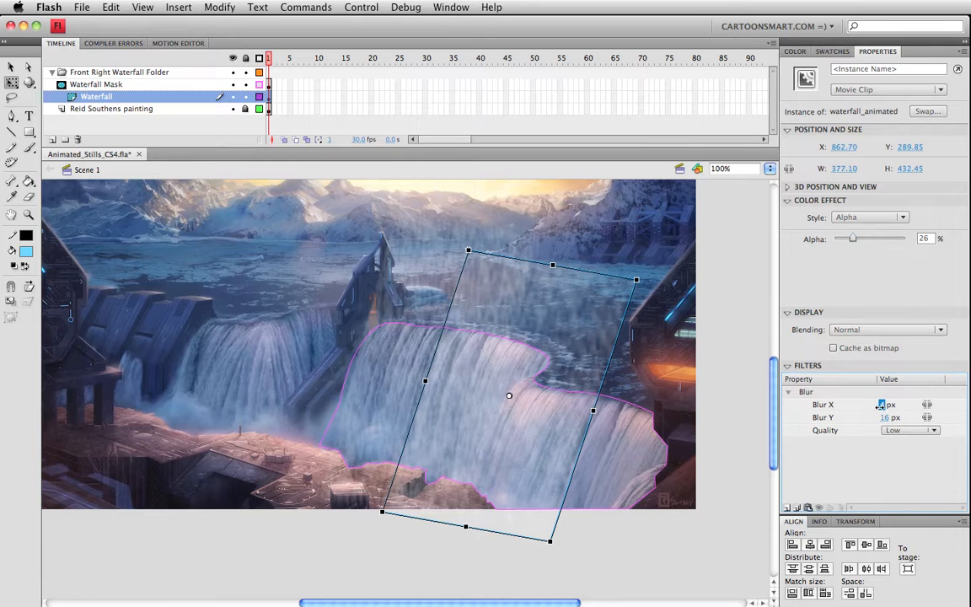
Step: Shift the clip down over the right part of the waterfall, scale it to about 343 px high, and test the movie
{"action": "left_click_drag", "start_coordinate": [537, 289], "coordinate": [619, 337]}
{"action": "left_click_drag", "start_coordinate": [665, 293], "coordinate": [644, 305]}
{"action": "key", "text": "super+Return"}
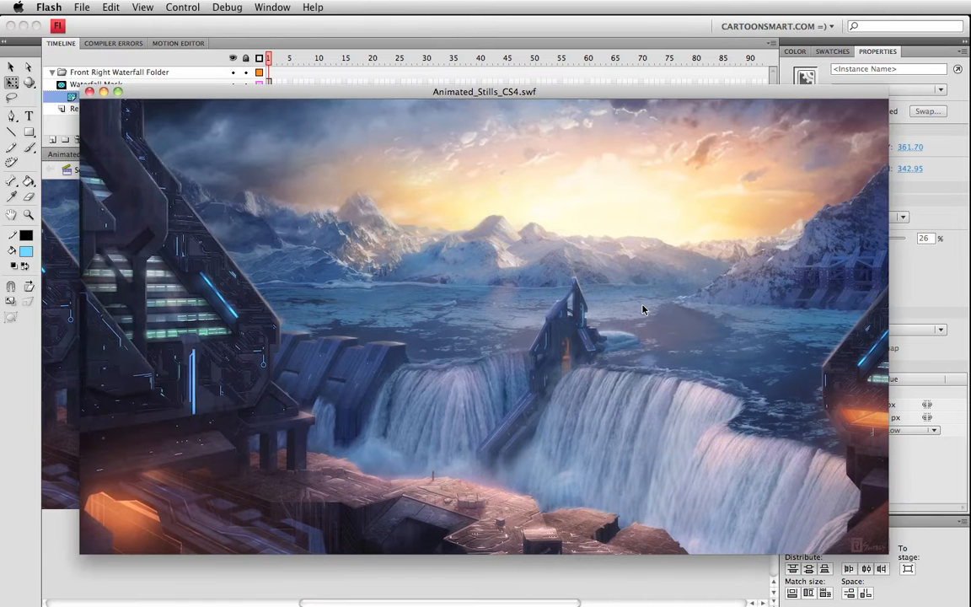
Step: Set the selected waterfall clip's alpha to 33% and preview the movie
{"action": "key", "text": "super+w"}
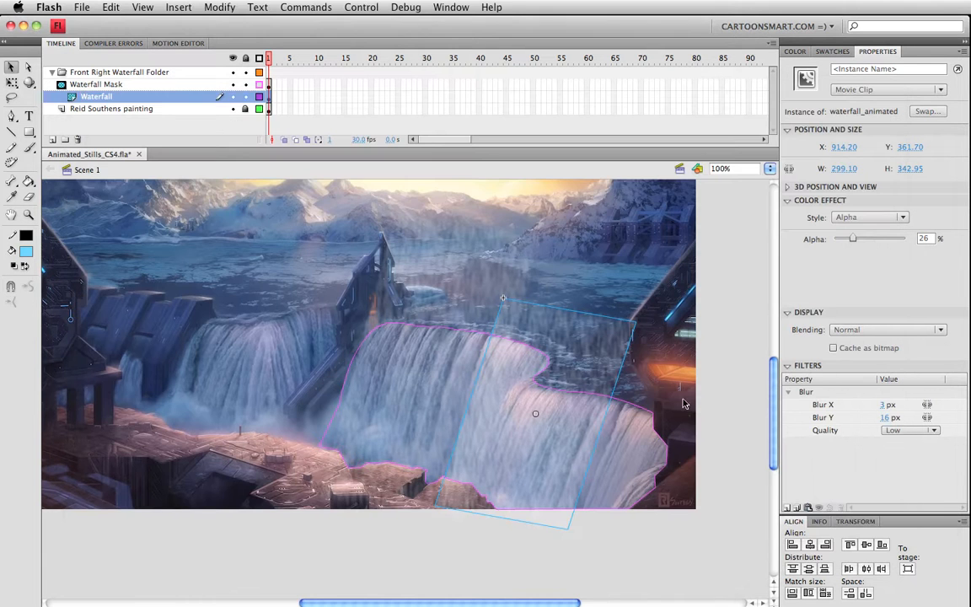
{"action": "left_click_drag", "start_coordinate": [864, 238], "coordinate": [857, 241]}
{"action": "key", "text": "super+Return"}
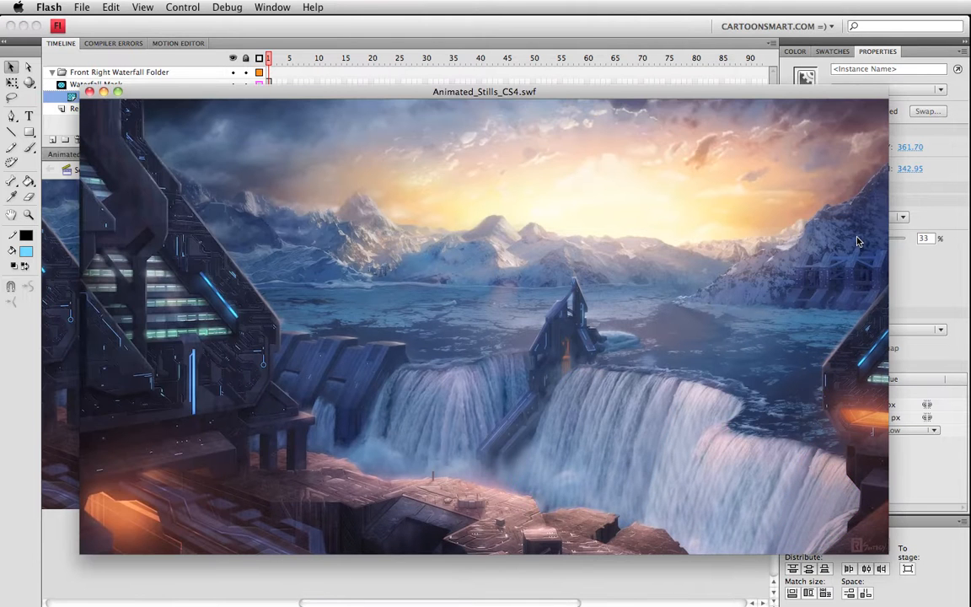
{"action": "key", "text": "super+w"}
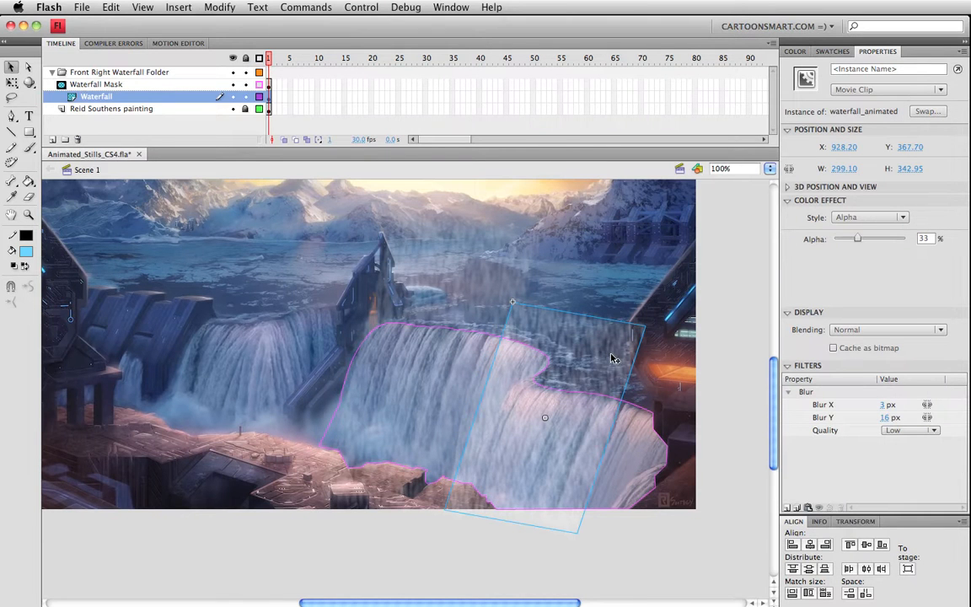
Step: Rotate the waterfall clip slightly towards upright and nudge it 10 px right, checking the placement in movie previews
{"action": "key", "text": "super+Return"}
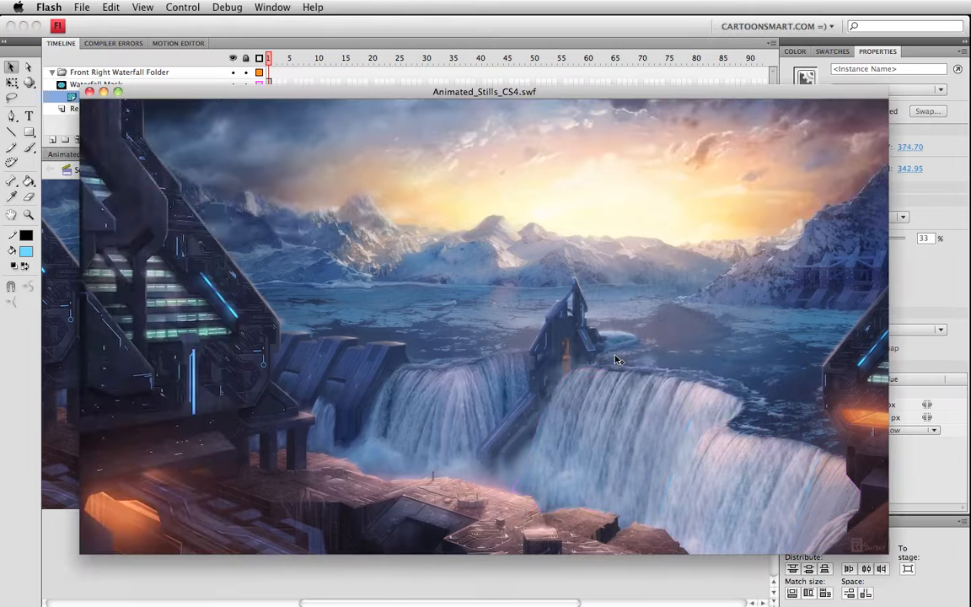
{"action": "key", "text": "super+w"}
{"action": "key", "text": "q"}
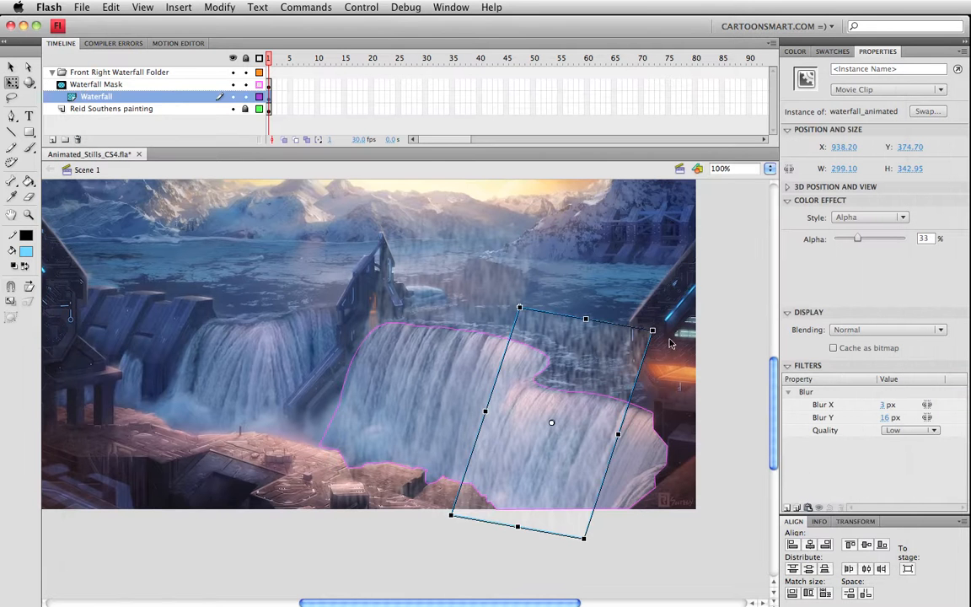
{"action": "left_click_drag", "start_coordinate": [664, 322], "coordinate": [664, 321]}
{"action": "key", "text": "v"}
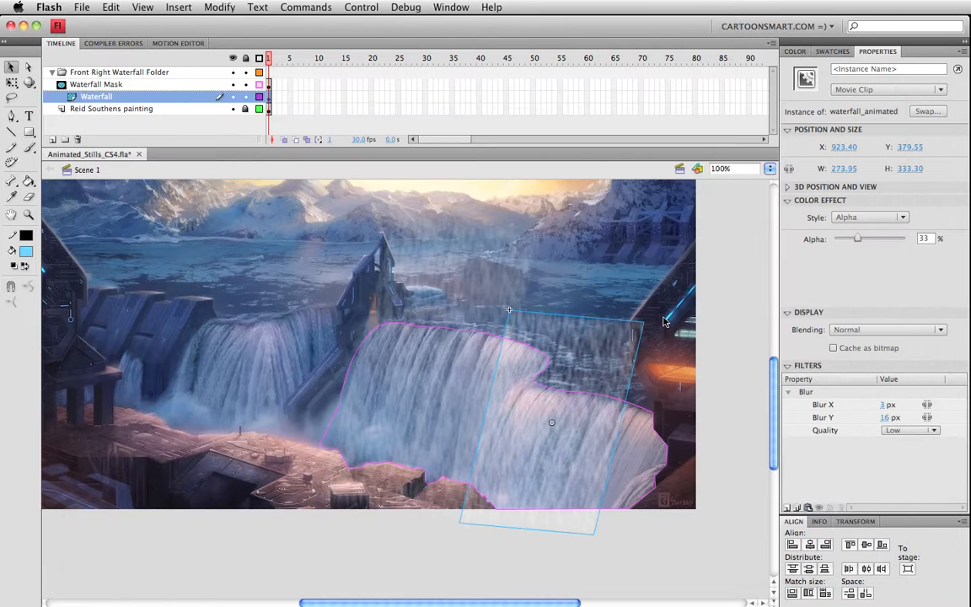
{"action": "key", "text": "shift+Right"}
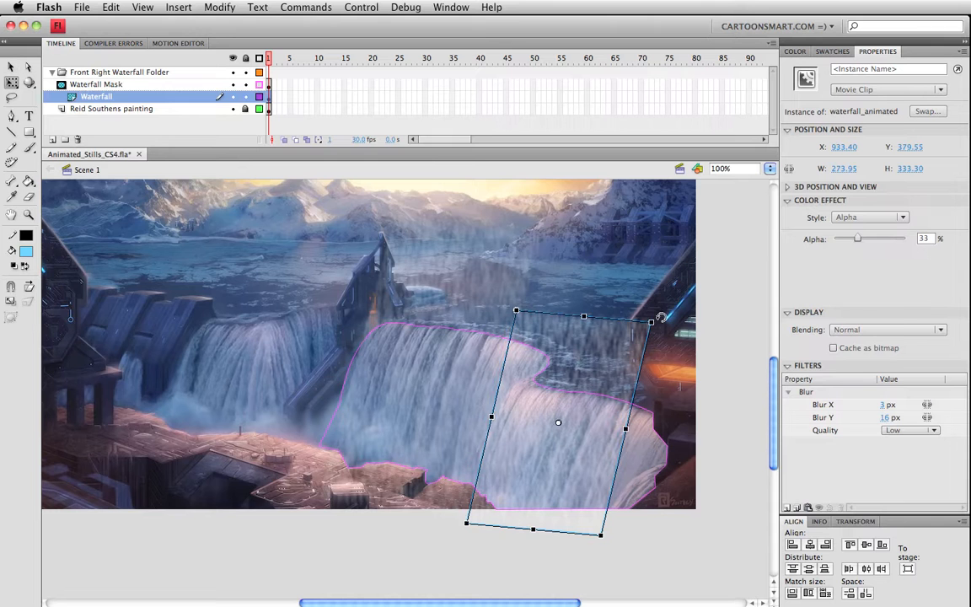
{"action": "key", "text": "q"}
{"action": "key", "text": "super+Return"}
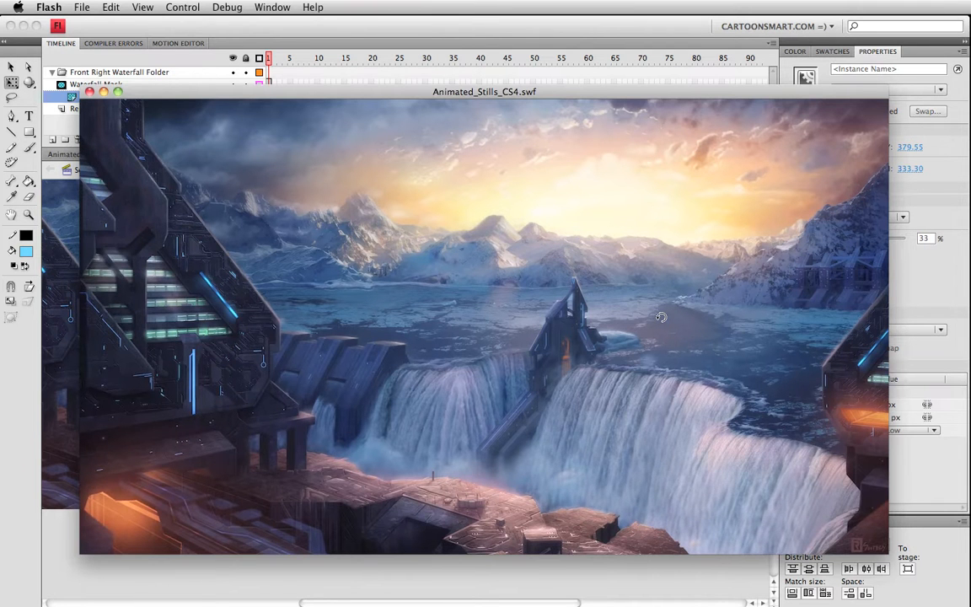
{"action": "key", "text": "super+w"}
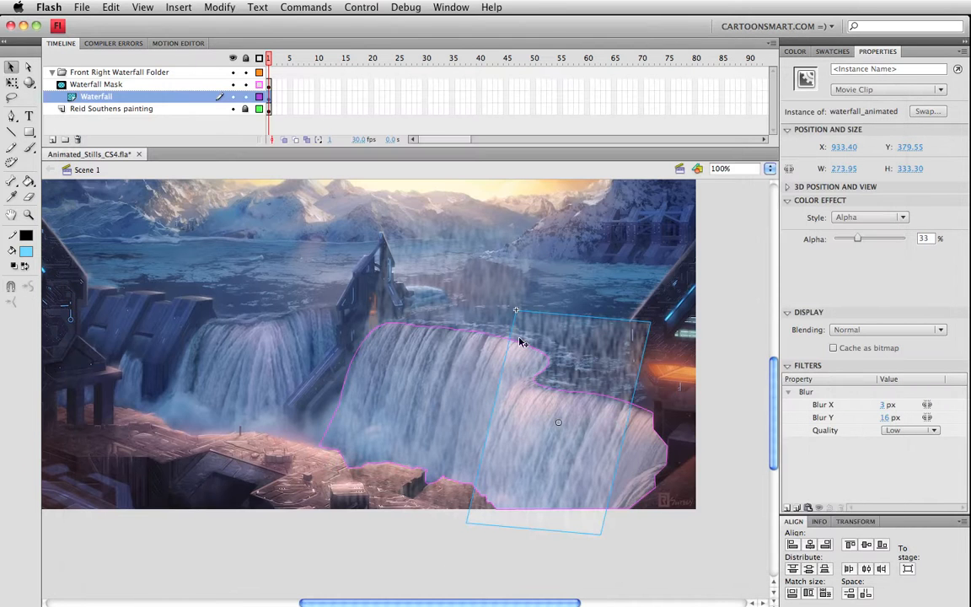
Step: Move and enlarge the waterfall clip to about 325 by 438 px at X 946, Y 259, and preview the movie
{"action": "key", "text": "q"}
{"action": "left_click_drag", "start_coordinate": [578, 365], "coordinate": [590, 308]}
{"action": "left_click_drag", "start_coordinate": [658, 275], "coordinate": [672, 263]}
{"action": "left_click_drag", "start_coordinate": [596, 256], "coordinate": [601, 238]}
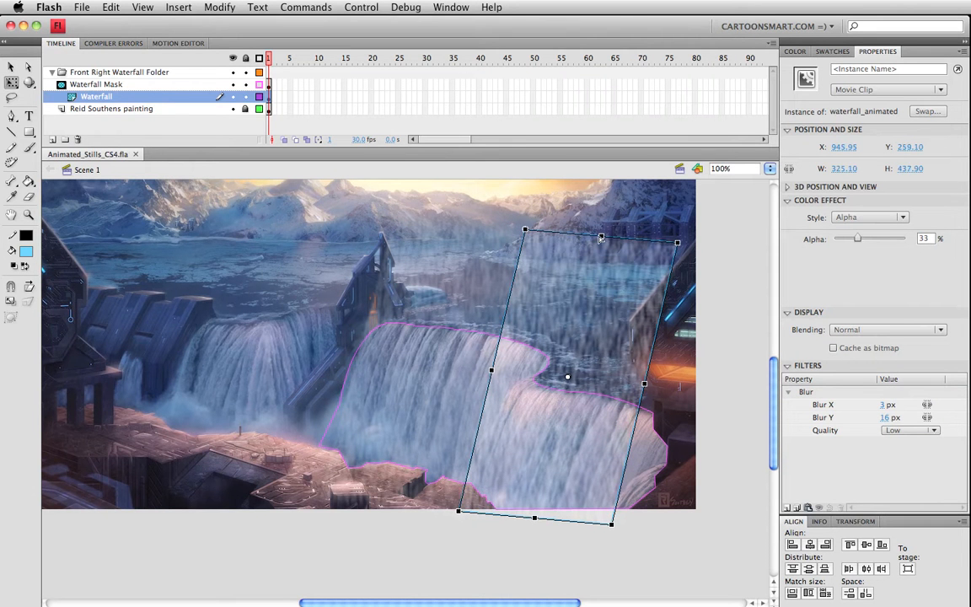
{"action": "key", "text": "super+Return"}
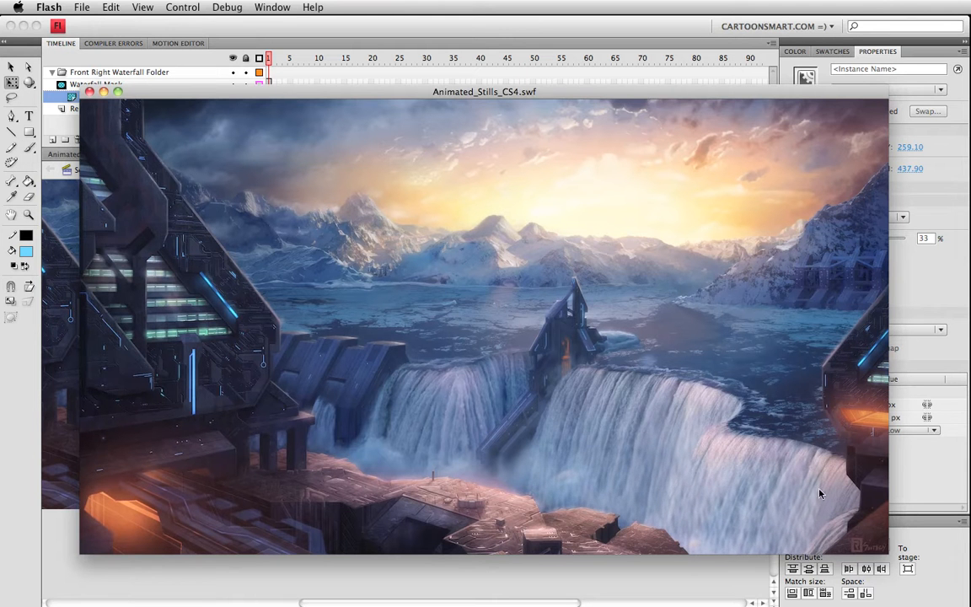
{"action": "key", "text": "super+w"}
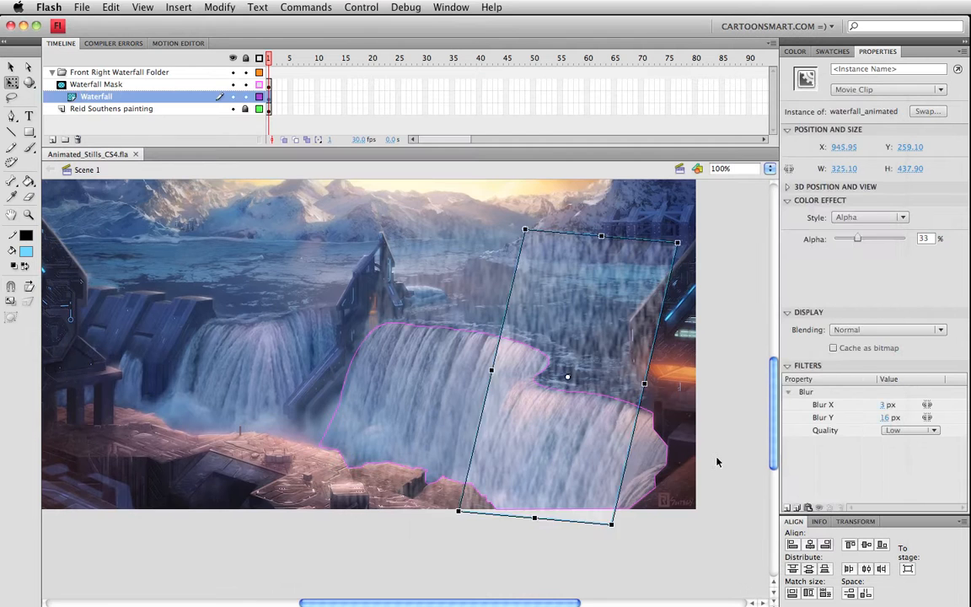
Step: Shift the 33% alpha waterfall clip over the right part of the falls, to about X 963, Y 267
{"action": "key", "text": "v"}
{"action": "left_click", "coordinate": [636, 445]}
{"action": "left_click", "coordinate": [599, 342]}
{"action": "left_click_drag", "start_coordinate": [599, 341], "coordinate": [669, 431]}
{"action": "left_click", "coordinate": [611, 447]}
{"action": "left_click", "coordinate": [533, 432]}
{"action": "left_click", "coordinate": [489, 291]}
{"action": "left_click_drag", "start_coordinate": [664, 376], "coordinate": [580, 324]}
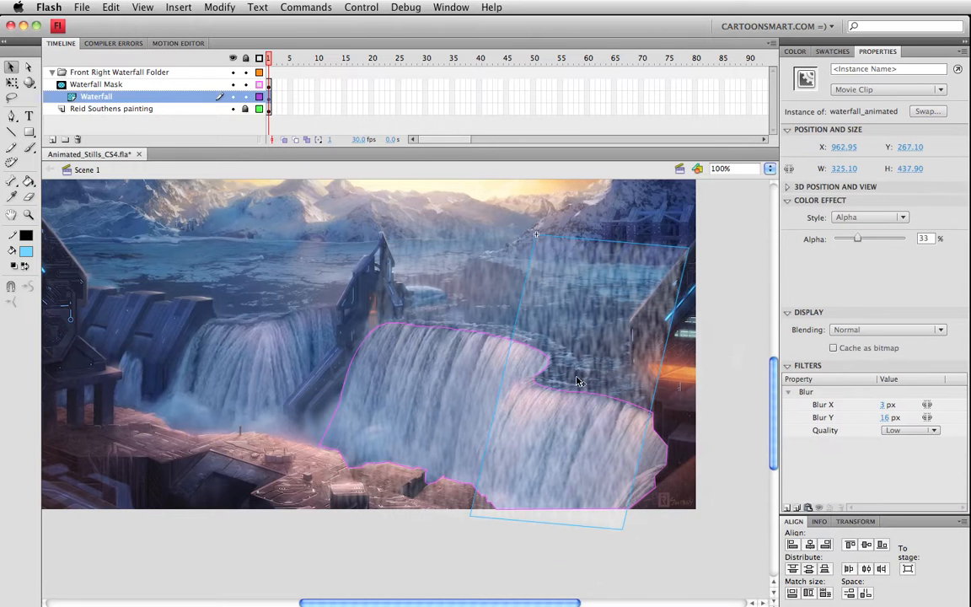
Step: Position a 20% alpha waterfall clip over the right part of the falls, at about X 976, Y 268
{"action": "left_click_drag", "start_coordinate": [609, 322], "coordinate": [748, 314]}
{"action": "left_click", "coordinate": [475, 292]}
{"action": "left_click_drag", "start_coordinate": [470, 295], "coordinate": [615, 316]}
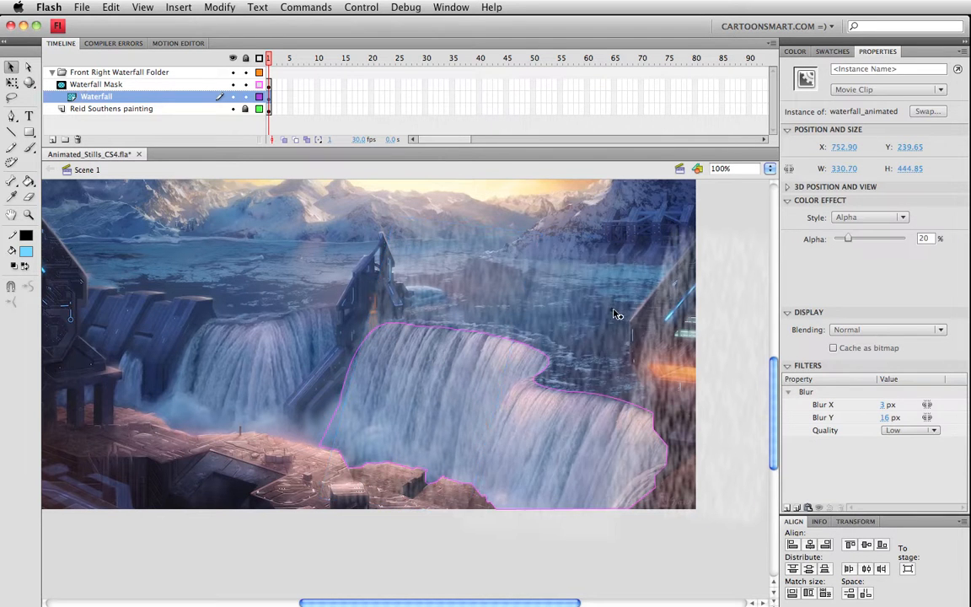
{"action": "key", "text": "q"}
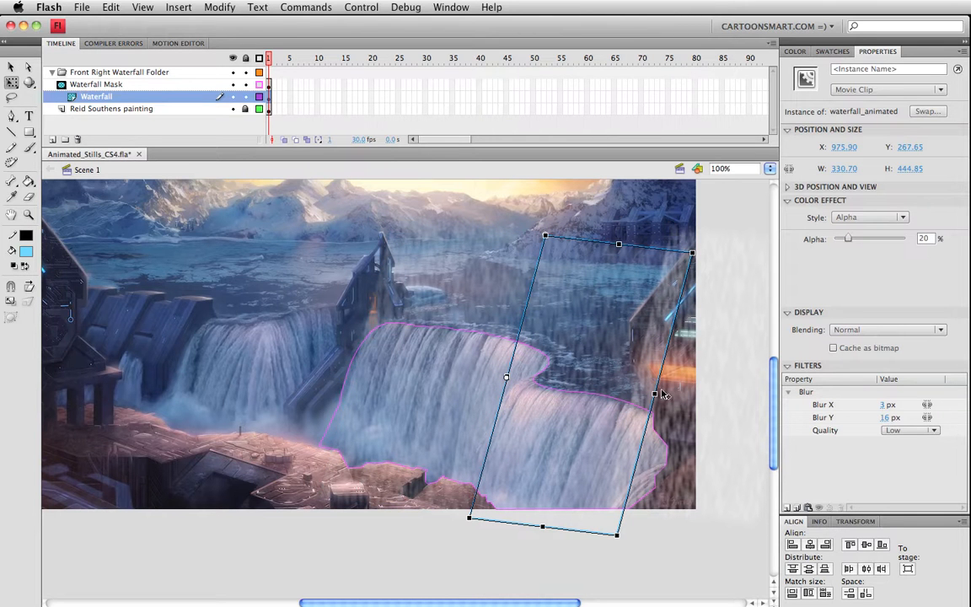
Step: Place the 33% alpha waterfall clip at about X 973, Y 251 and preview the movie
{"action": "mouse_move", "coordinate": [663, 394]}
{"action": "left_mouse_down"}
{"action": "mouse_move", "coordinate": [568, 388]}
{"action": "mouse_move", "coordinate": [619, 392]}
{"action": "mouse_move", "coordinate": [643, 410]}
{"action": "mouse_move", "coordinate": [674, 395]}
{"action": "left_mouse_up"}
{"action": "key", "text": "v"}
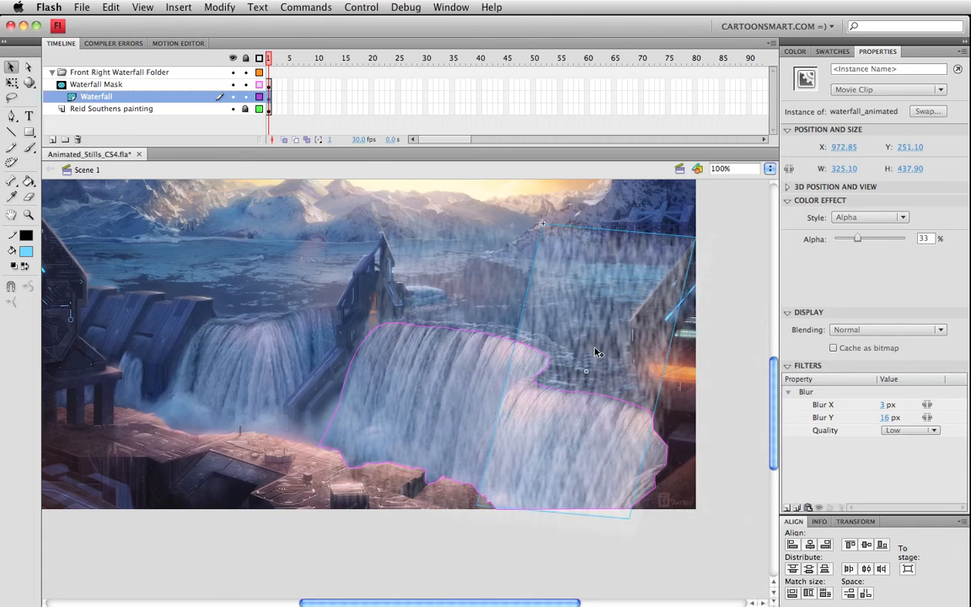
{"action": "key", "text": "super+Return"}
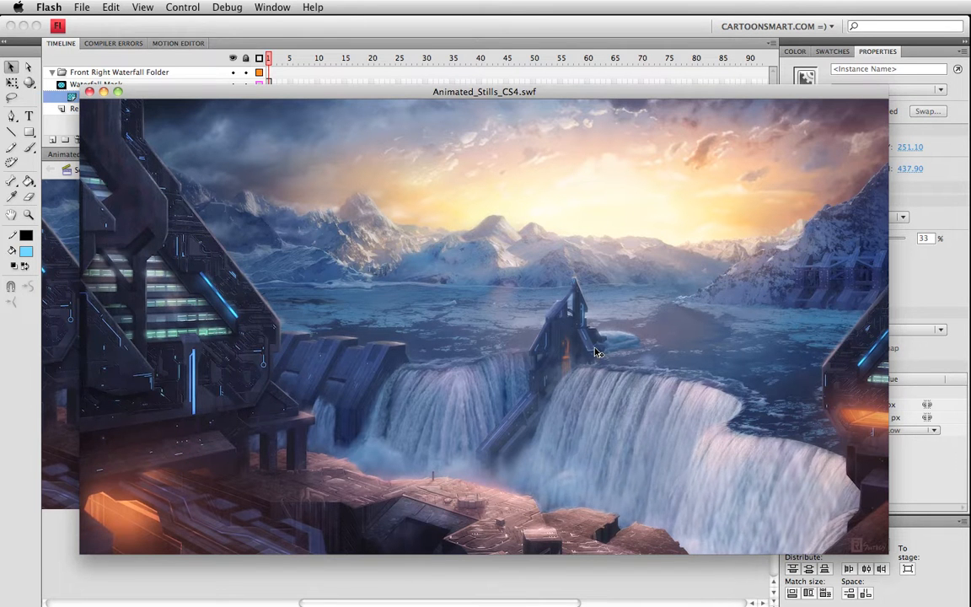
{"action": "key", "text": "super+w"}
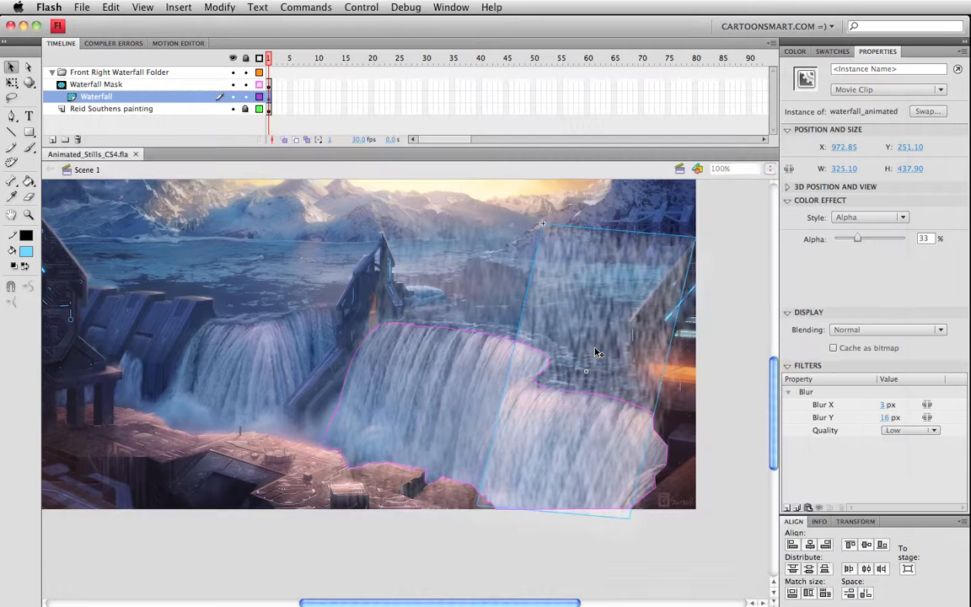
Step: Lock the Waterfall layer to display the masked result, then select the Waterfall Mask layer and save the file
{"action": "left_click_drag", "start_coordinate": [365, 554], "coordinate": [433, 559]}
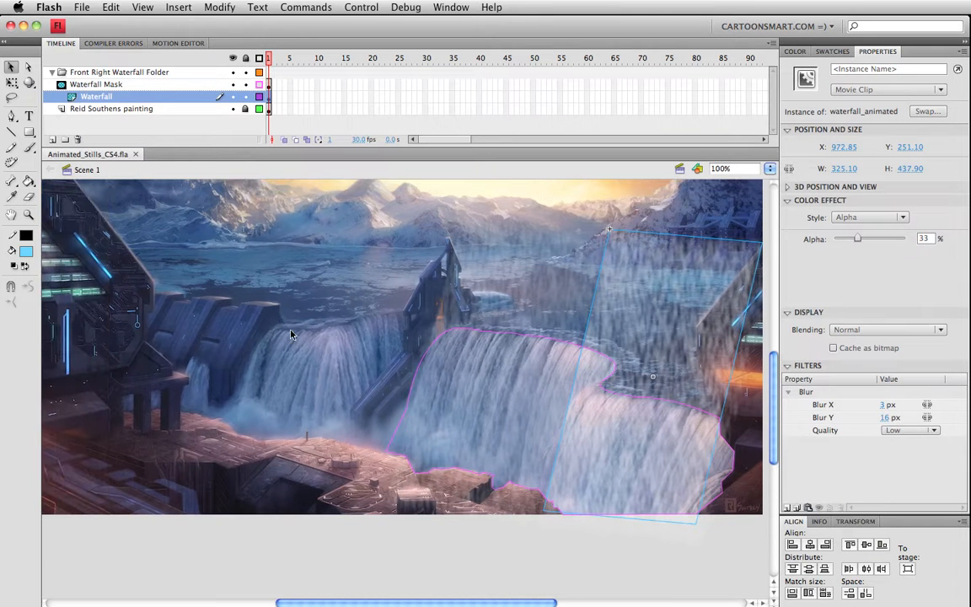
{"action": "left_click", "coordinate": [245, 96]}
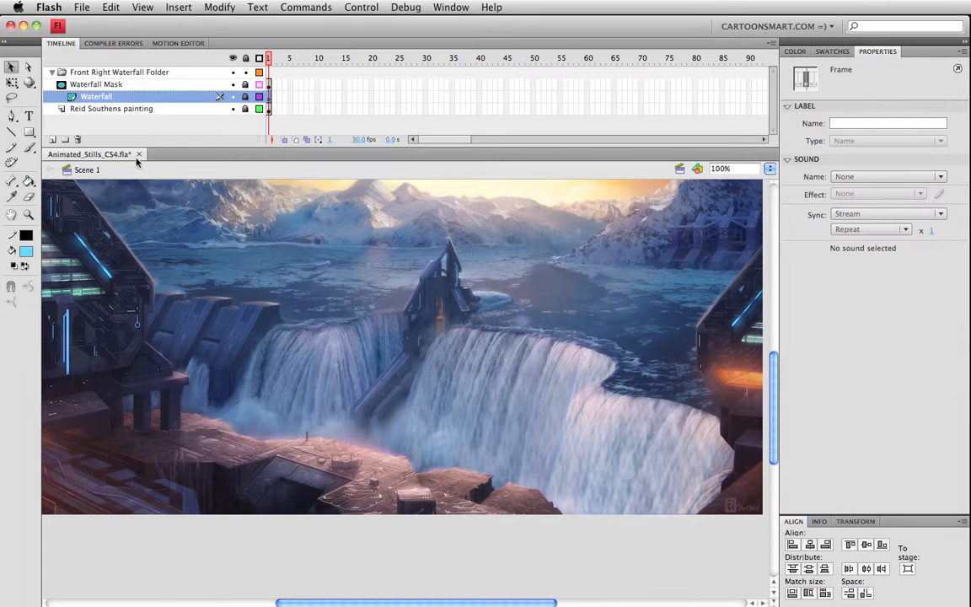
{"action": "left_click", "coordinate": [98, 84]}
{"action": "key", "text": "super+s"}
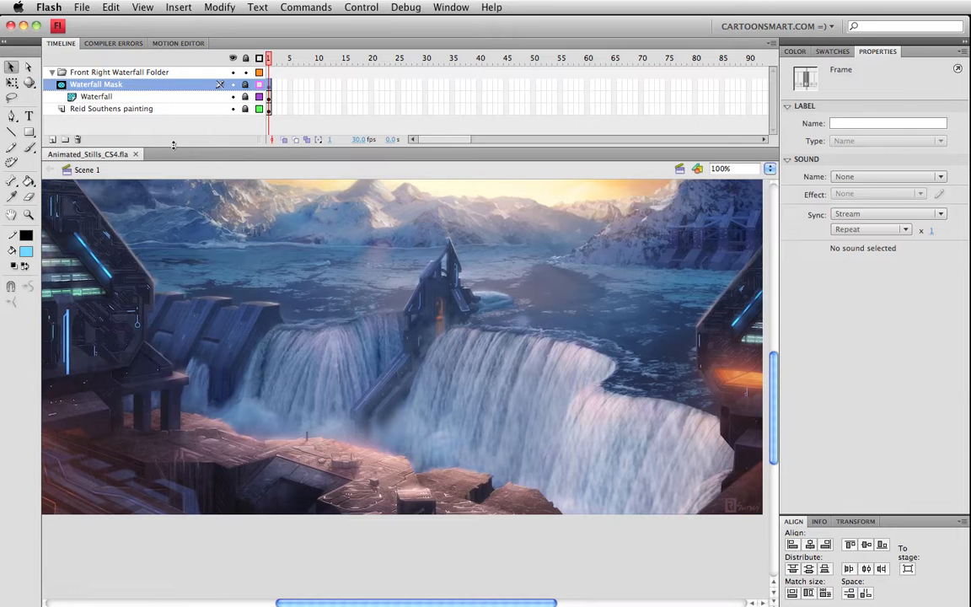
Step: Add a new layer above the Waterfall Mask layer inside the waterfall folder and save the file
{"action": "left_click_drag", "start_coordinate": [173, 145], "coordinate": [171, 155]}
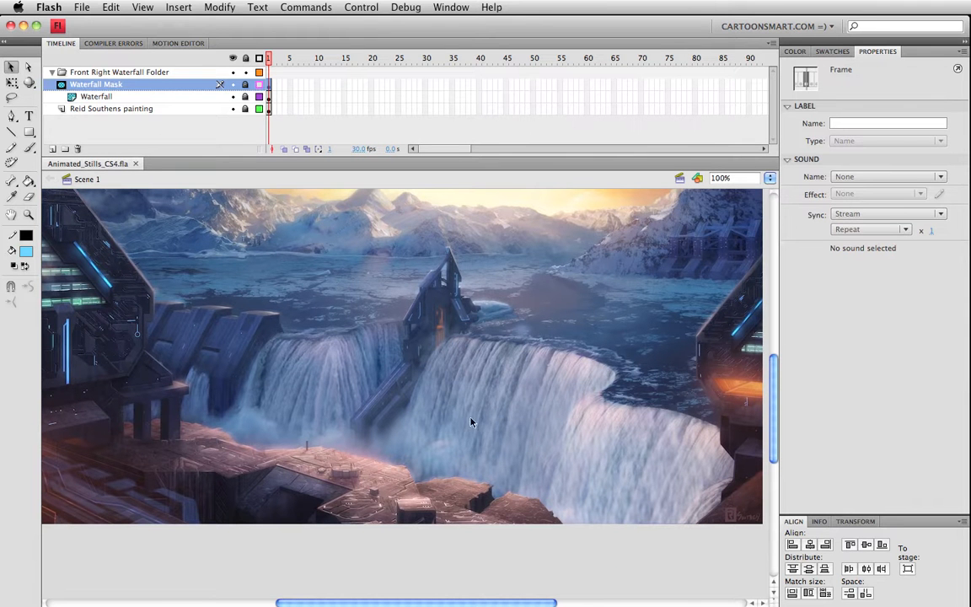
{"action": "left_click", "coordinate": [52, 149]}
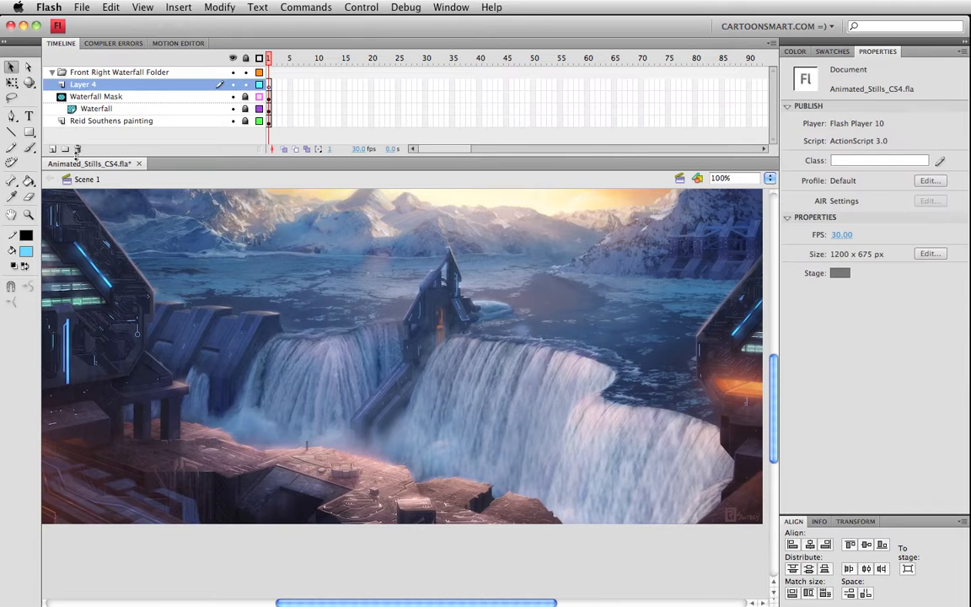
{"action": "key", "text": "super+s"}
Step: Set up the Brush tool with a white fill and no stroke colour
{"action": "left_click", "coordinate": [30, 149]}
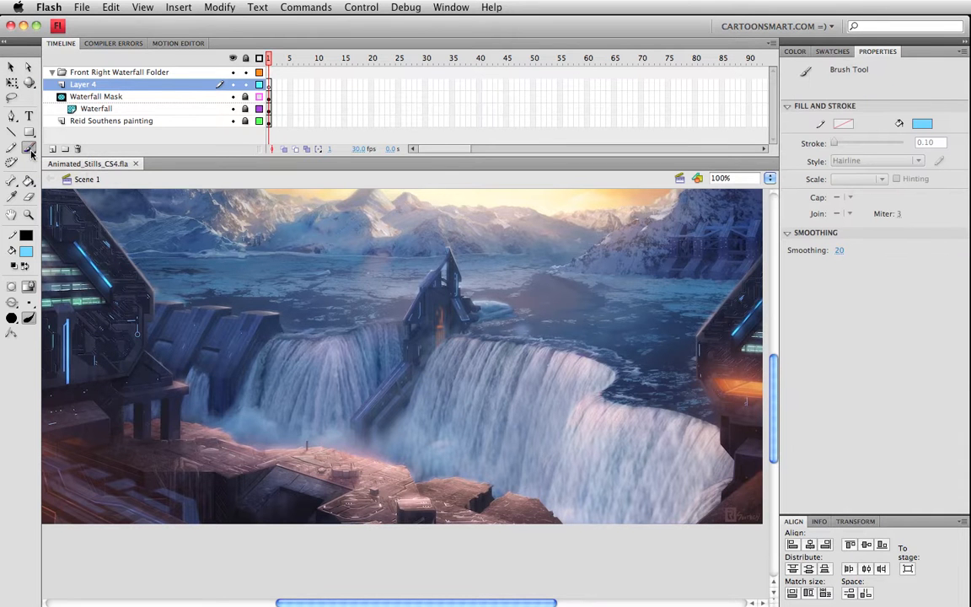
{"action": "left_click", "coordinate": [27, 251]}
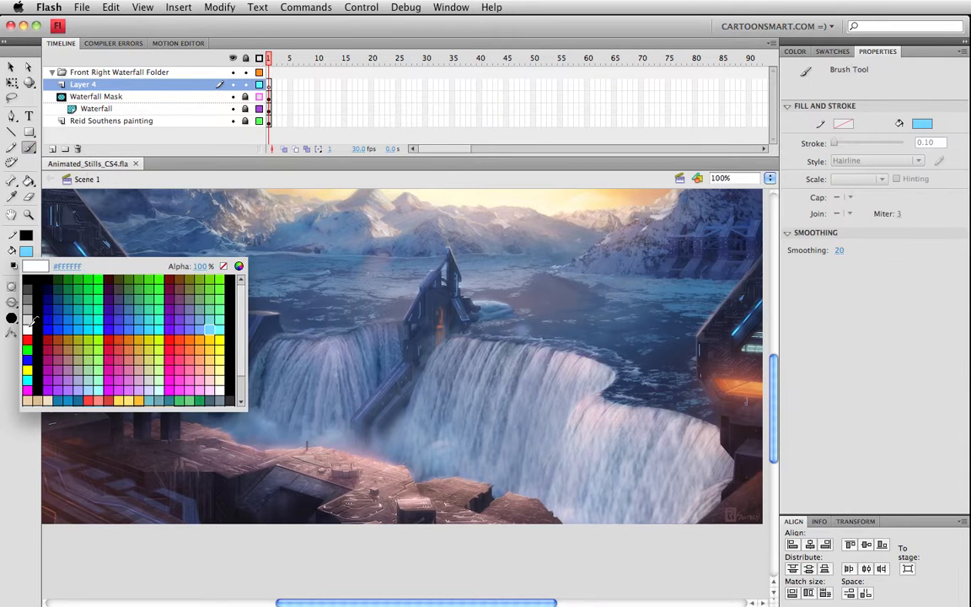
{"action": "left_click", "coordinate": [32, 321]}
{"action": "left_click", "coordinate": [27, 237]}
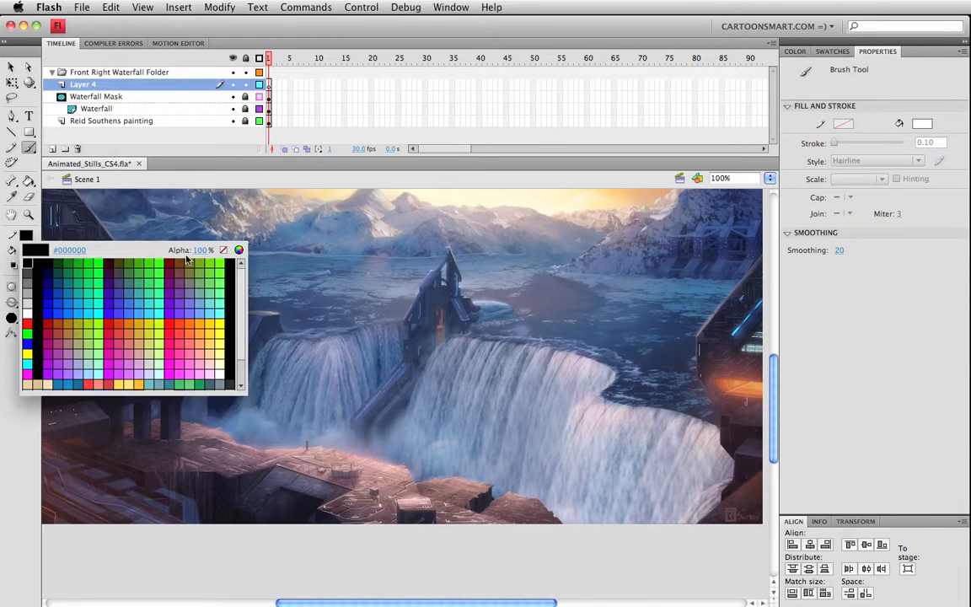
{"action": "left_click", "coordinate": [201, 226]}
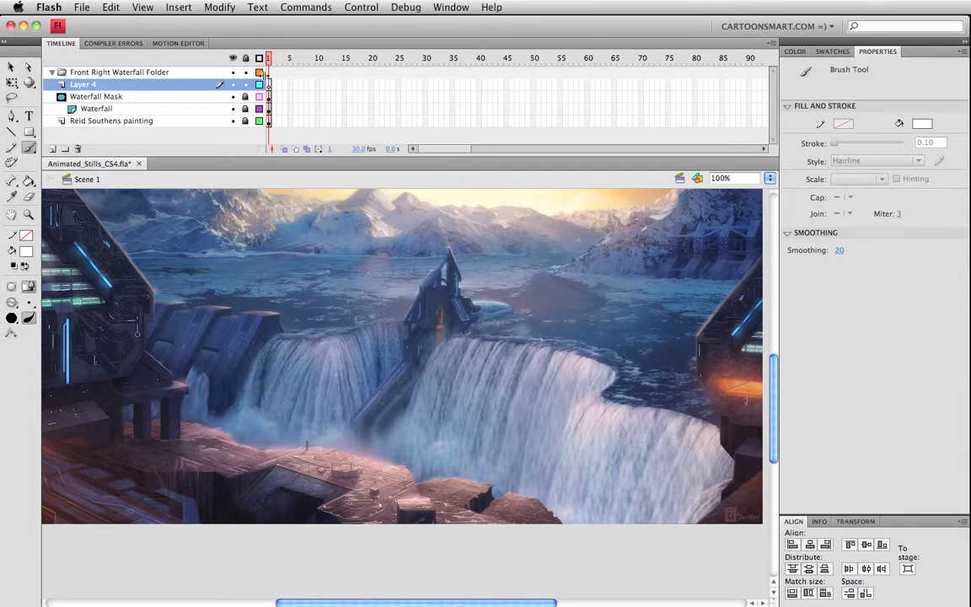
{"action": "left_click", "coordinate": [269, 85]}
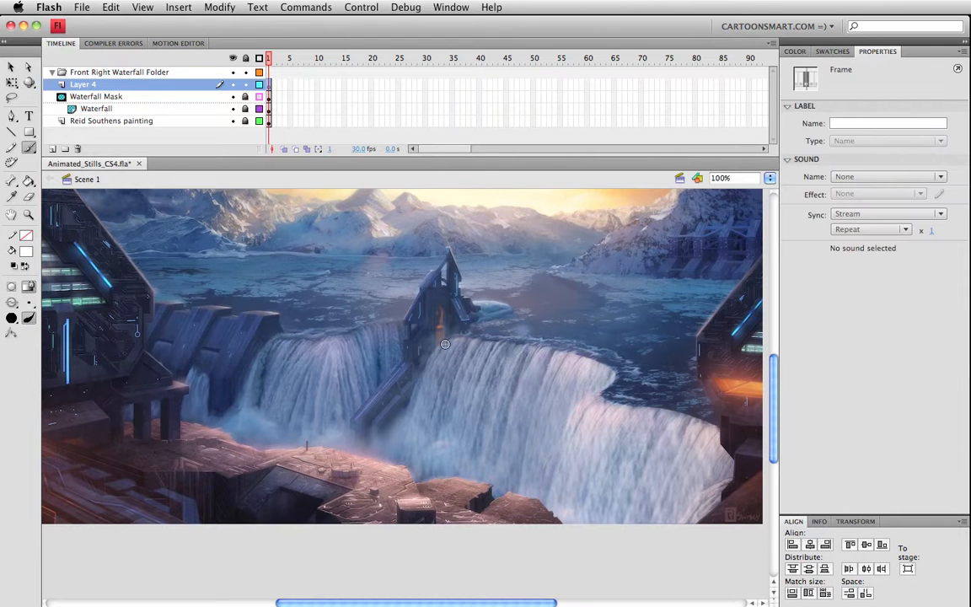
{"action": "left_click_drag", "start_coordinate": [446, 339], "coordinate": [594, 352]}
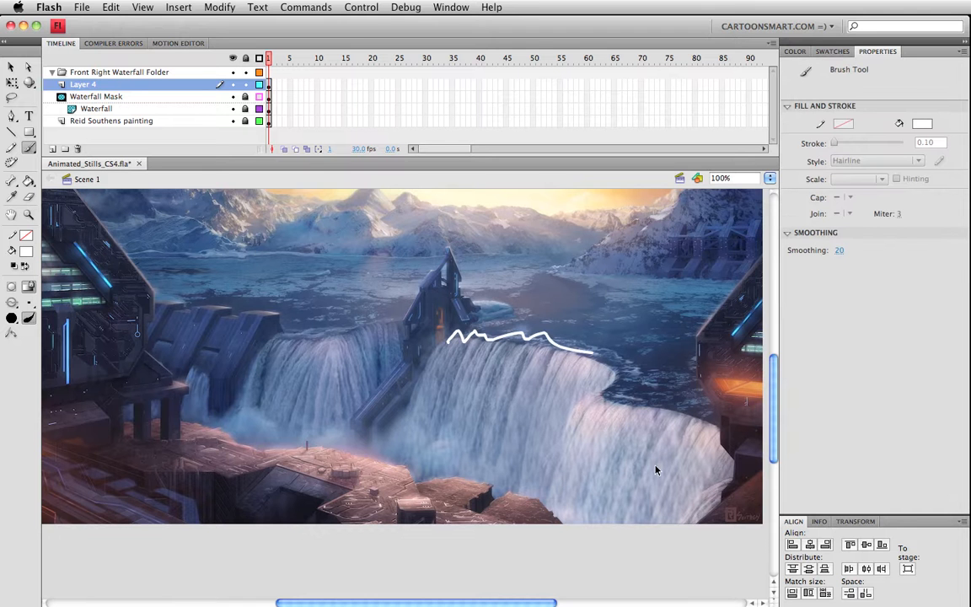
{"action": "key", "text": "super+z"}
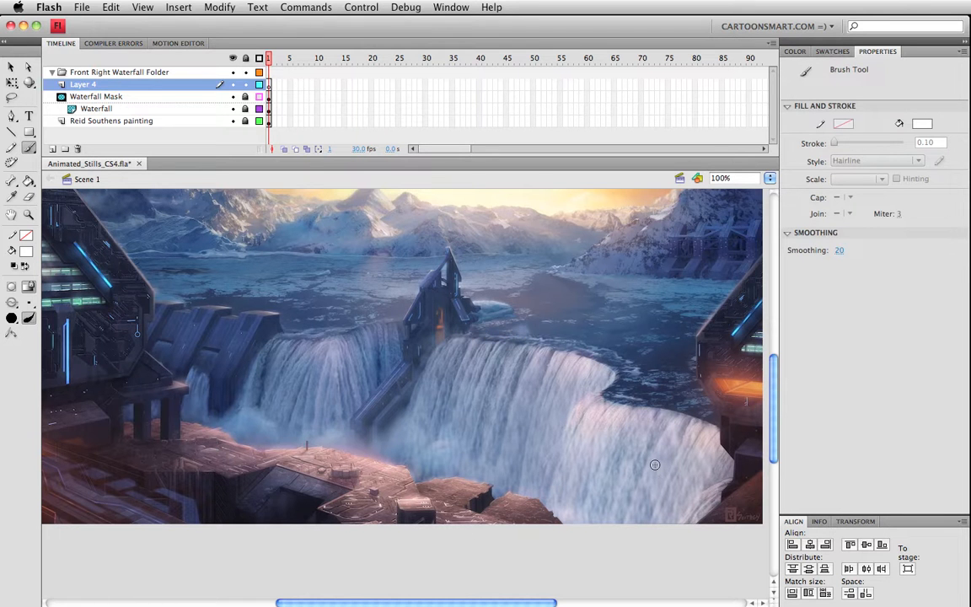
Step: Paint a solid white band about 252 by 71 px along the front right waterfall's crest with a larger brush, and select it
{"action": "left_click", "coordinate": [29, 303]}
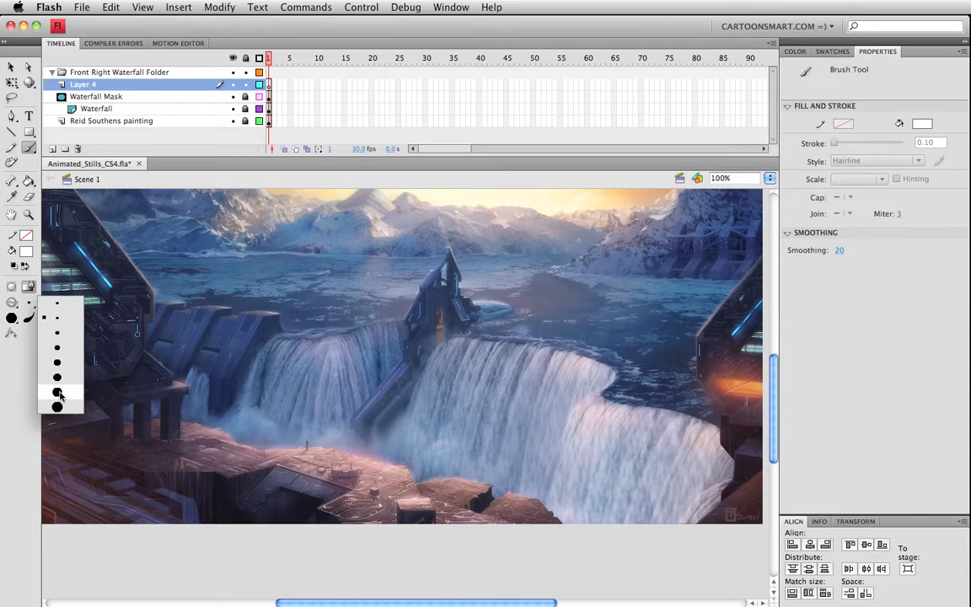
{"action": "left_click", "coordinate": [55, 362]}
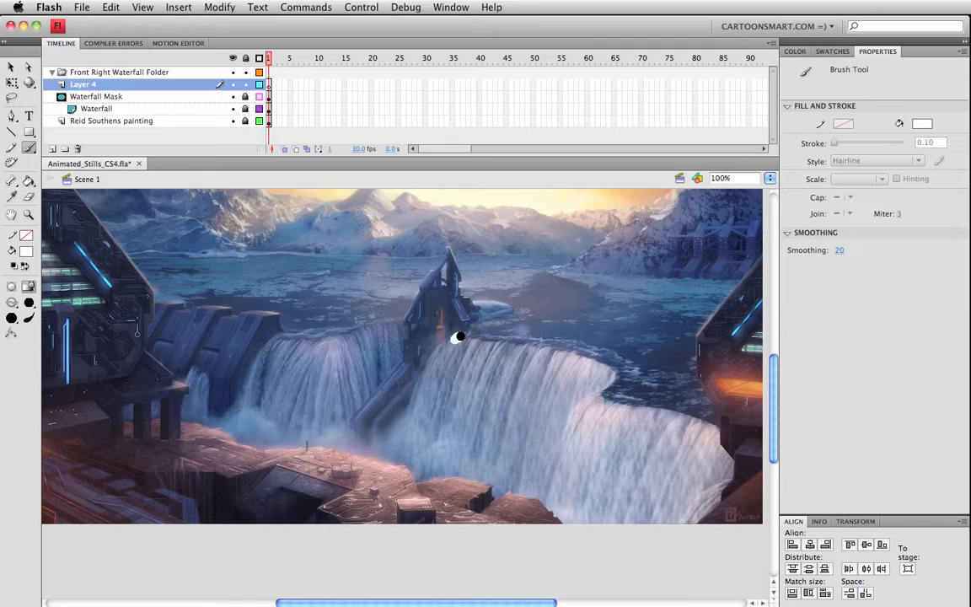
{"action": "left_click_drag", "start_coordinate": [456, 339], "coordinate": [470, 339]}
{"action": "mouse_move", "coordinate": [455, 338]}
{"action": "left_mouse_down"}
{"action": "mouse_move", "coordinate": [481, 334]}
{"action": "mouse_move", "coordinate": [480, 345]}
{"action": "mouse_move", "coordinate": [491, 338]}
{"action": "mouse_move", "coordinate": [489, 348]}
{"action": "mouse_move", "coordinate": [500, 334]}
{"action": "mouse_move", "coordinate": [502, 348]}
{"action": "mouse_move", "coordinate": [518, 338]}
{"action": "mouse_move", "coordinate": [512, 351]}
{"action": "mouse_move", "coordinate": [532, 341]}
{"action": "mouse_move", "coordinate": [541, 353]}
{"action": "mouse_move", "coordinate": [557, 348]}
{"action": "mouse_move", "coordinate": [552, 360]}
{"action": "mouse_move", "coordinate": [573, 351]}
{"action": "mouse_move", "coordinate": [570, 367]}
{"action": "mouse_move", "coordinate": [598, 355]}
{"action": "mouse_move", "coordinate": [591, 359]}
{"action": "mouse_move", "coordinate": [609, 369]}
{"action": "mouse_move", "coordinate": [586, 354]}
{"action": "mouse_move", "coordinate": [591, 366]}
{"action": "mouse_move", "coordinate": [494, 357]}
{"action": "mouse_move", "coordinate": [459, 340]}
{"action": "left_mouse_up"}
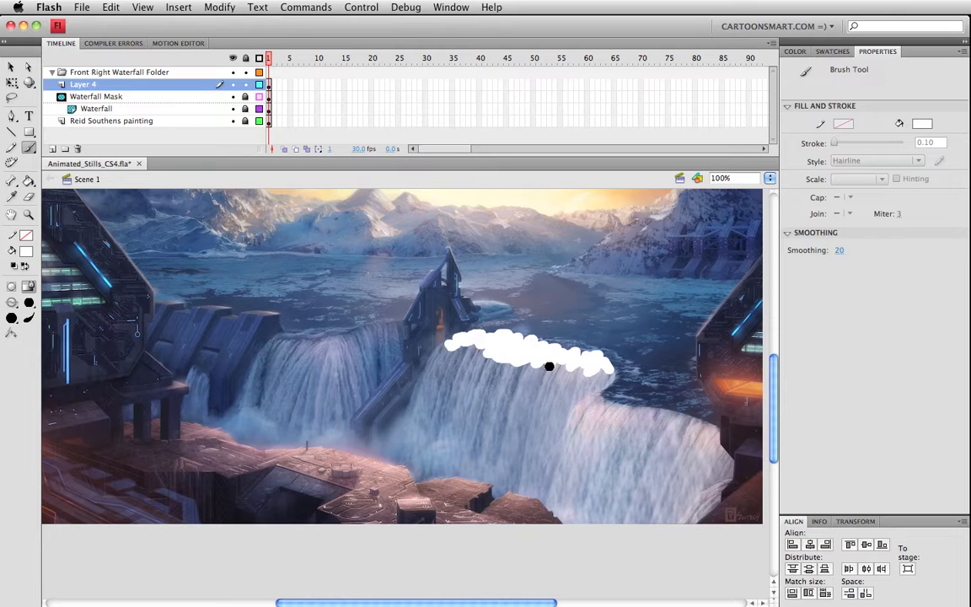
{"action": "left_click", "coordinate": [11, 65]}
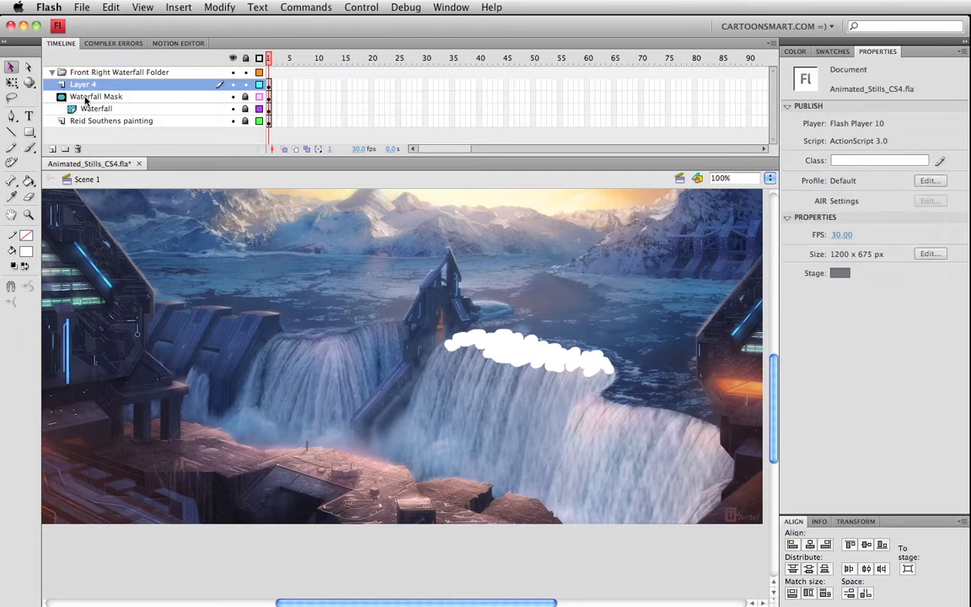
{"action": "left_click", "coordinate": [526, 345]}
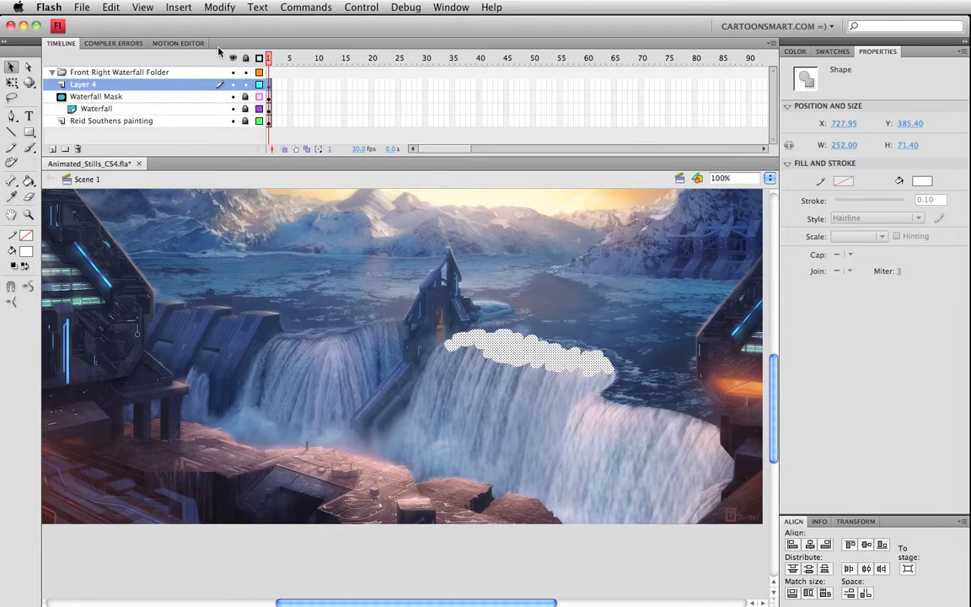
Step: Convert the painted white band to a movie clip symbol named "top waterfall shine" and save the file
{"action": "key", "text": "F8"}
{"action": "left_click_drag", "start_coordinate": [745, 338], "coordinate": [489, 393]}
{"action": "type", "text": "top "}
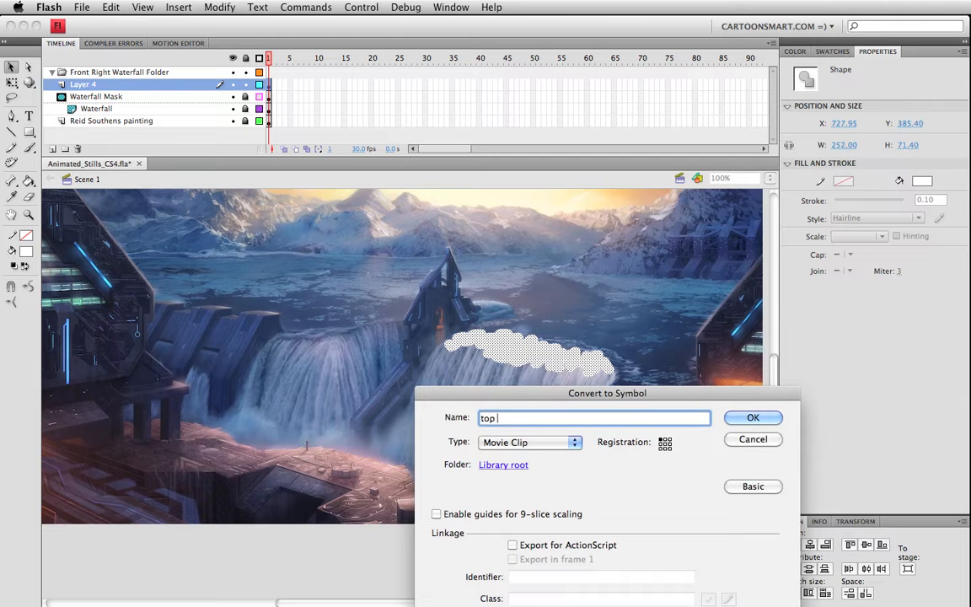
{"action": "type", "text": "waterfall shine"}
{"action": "key", "text": "Return"}
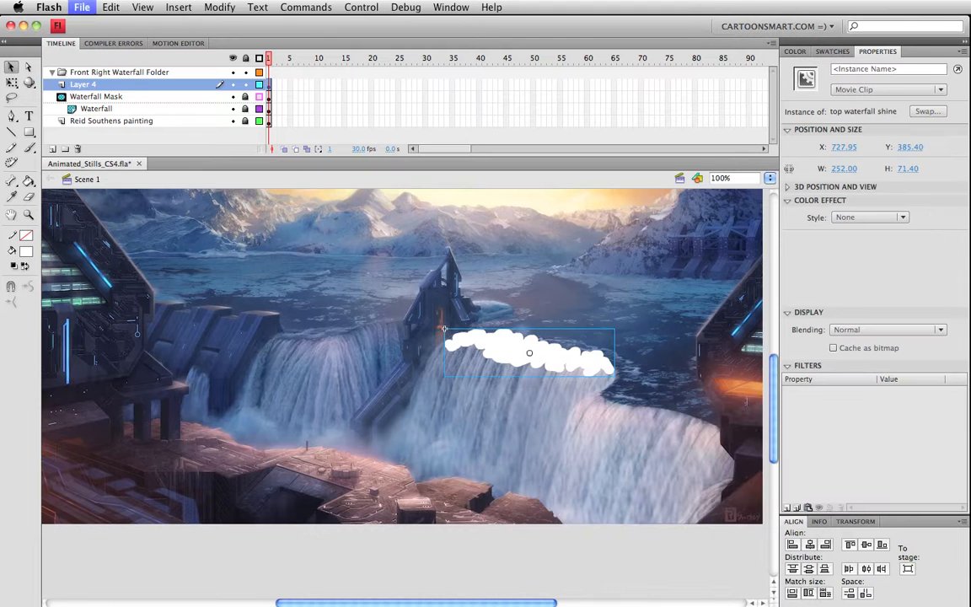
Step: Add a Blur filter to the white shine clip with Blur X 10 px and Blur Y 25 px
{"action": "left_click_drag", "start_coordinate": [474, 405], "coordinate": [434, 442]}
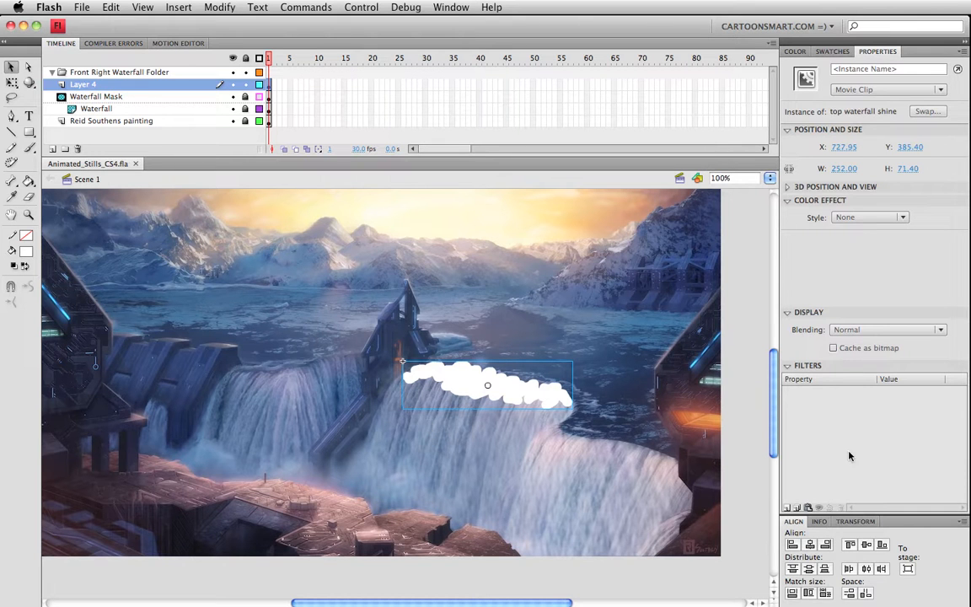
{"action": "left_click", "coordinate": [789, 508]}
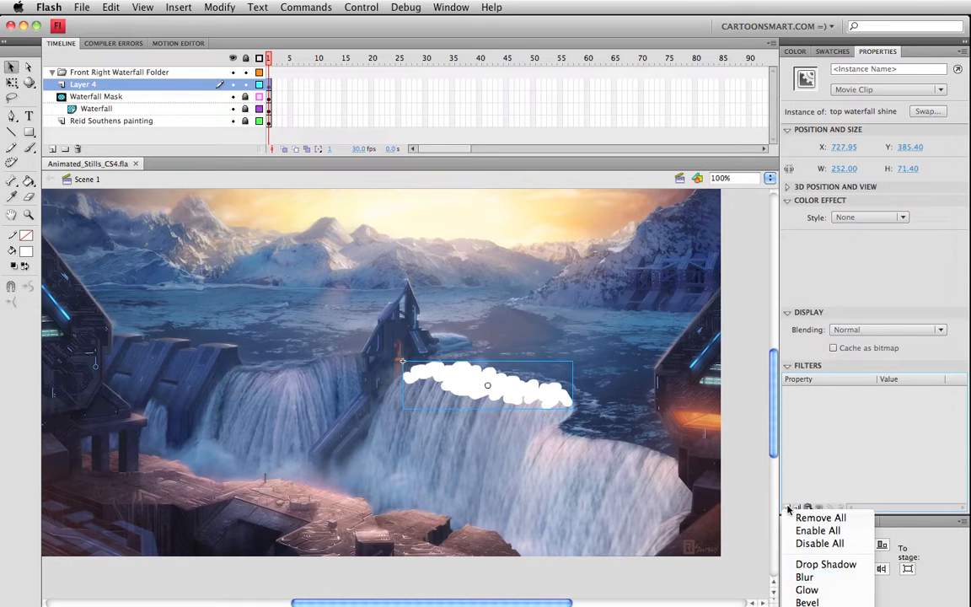
{"action": "left_click", "coordinate": [849, 581]}
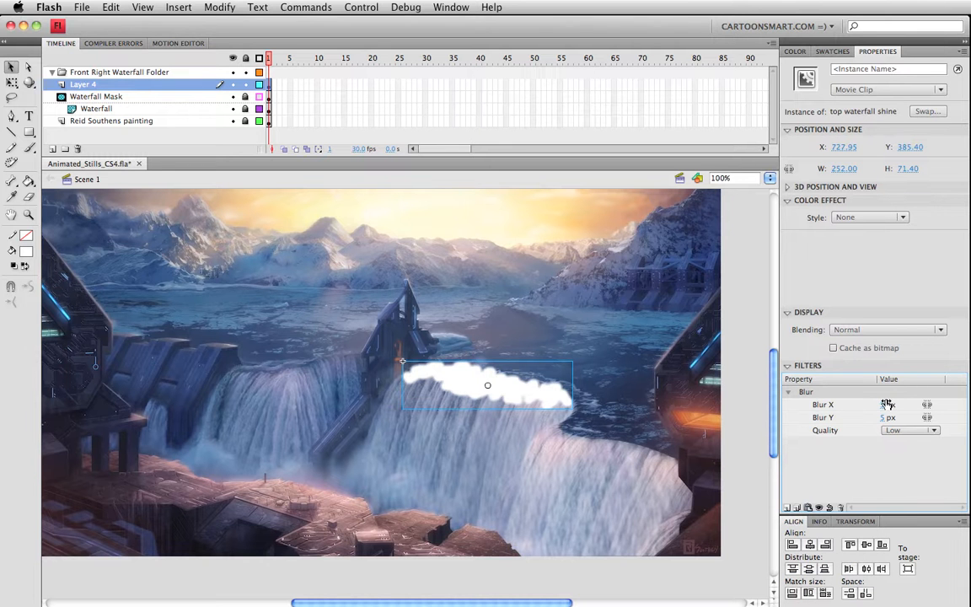
{"action": "left_click_drag", "start_coordinate": [883, 405], "coordinate": [896, 421]}
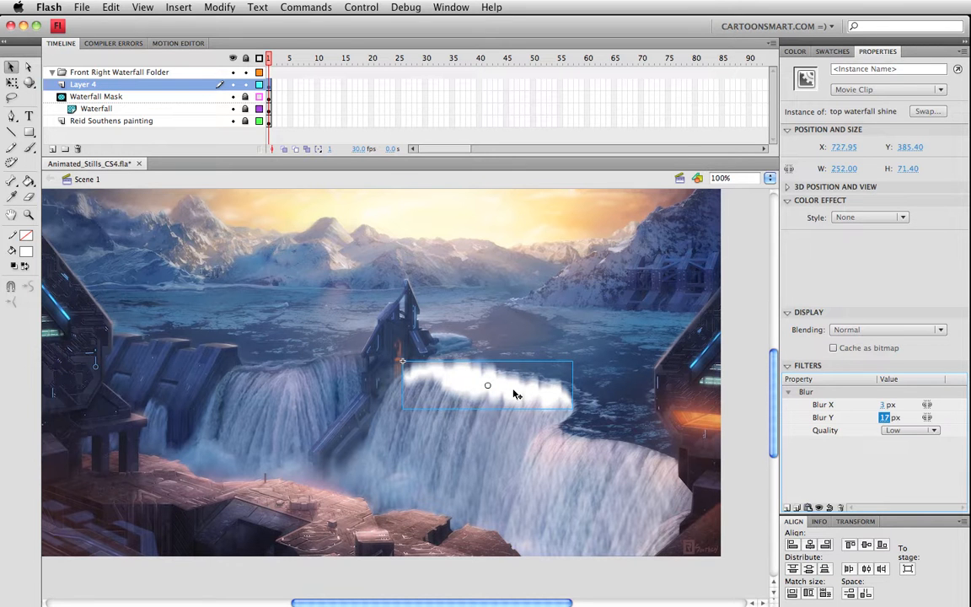
{"action": "key", "text": "Return"}
{"action": "left_click_drag", "start_coordinate": [533, 401], "coordinate": [534, 403]}
{"action": "left_click_drag", "start_coordinate": [881, 404], "coordinate": [893, 419]}
{"action": "left_click", "coordinate": [885, 417]}
Step: Shift the blurred shine clip on the waterfall crest to X 719.85, Y 387.40 and save the file
{"action": "mouse_move", "coordinate": [529, 390]}
{"action": "left_mouse_down"}
{"action": "mouse_move", "coordinate": [528, 380]}
{"action": "mouse_move", "coordinate": [516, 386]}
{"action": "left_mouse_up"}
{"action": "key", "text": "super+s"}
{"action": "key", "text": "space"}
Step: Convert the blurred shine clip to another movie clip symbol named "waterfall _shine animated"
{"action": "left_click", "coordinate": [219, 7]}
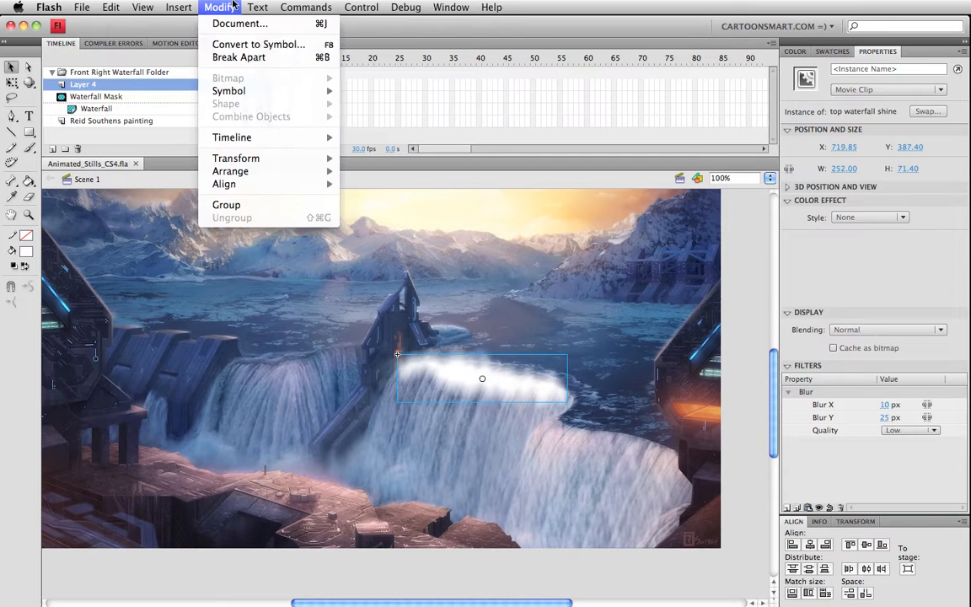
{"action": "left_click", "coordinate": [250, 48]}
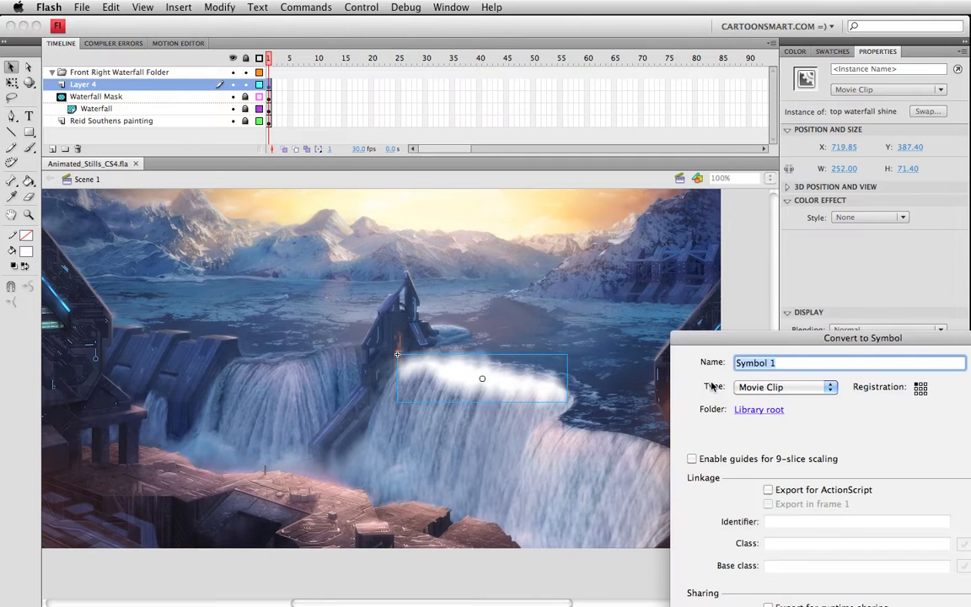
{"action": "type", "text": "water"}
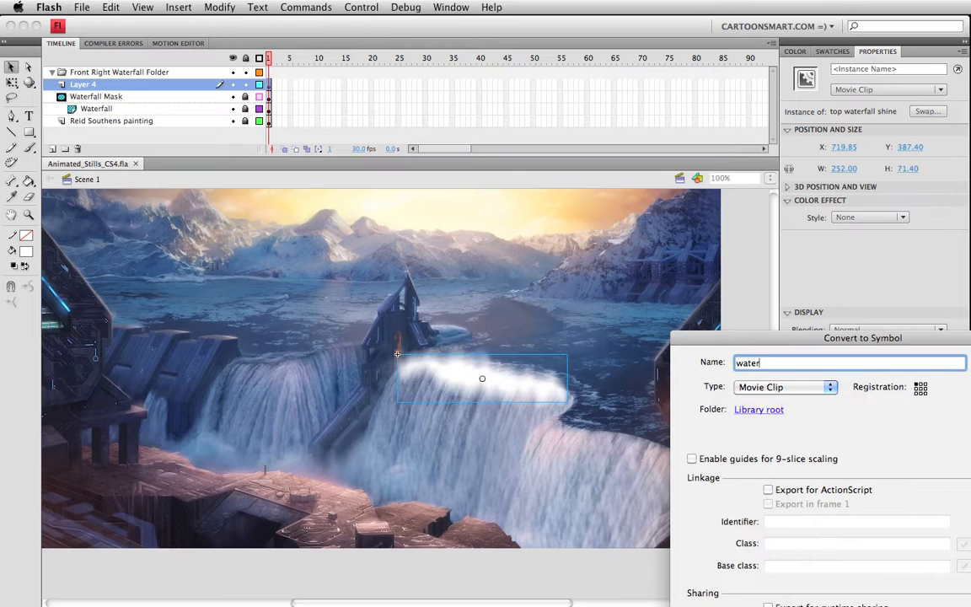
{"action": "type", "text": "fall _shine animated"}
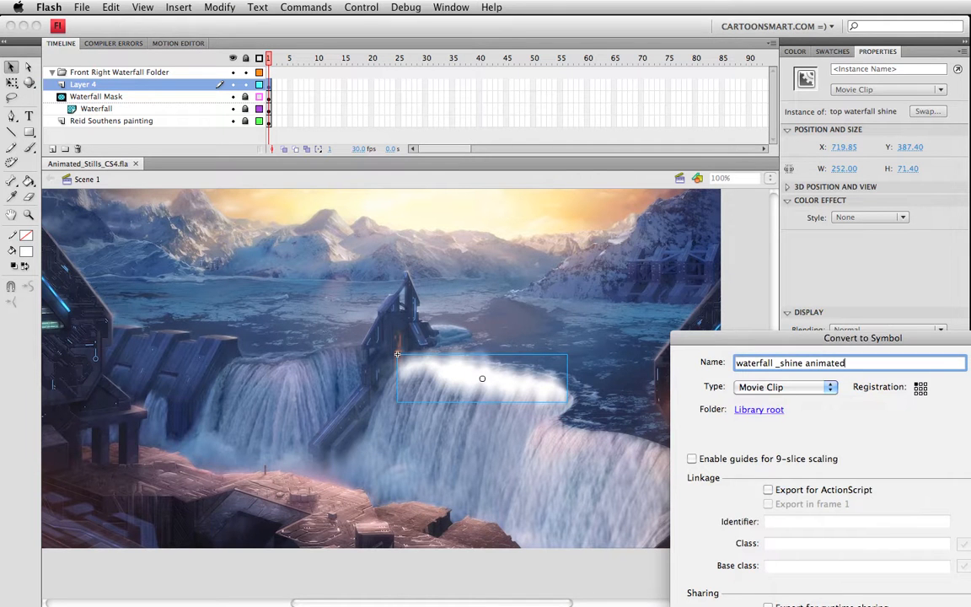
{"action": "key", "text": "Return"}
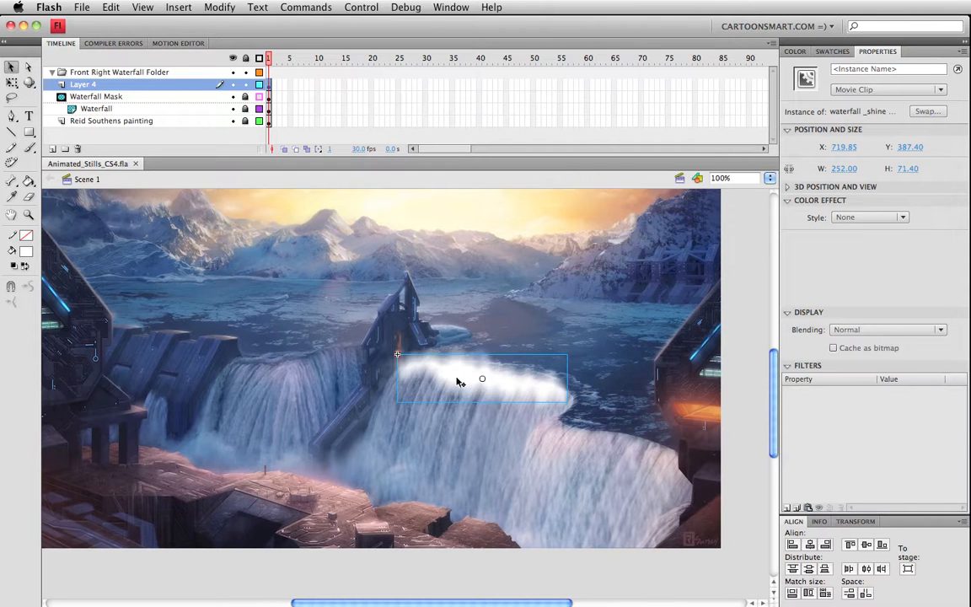
Step: Open the waterfall _shine animated clip for editing and insert keyframes at frames 42, 84 and 102
{"action": "double_click", "coordinate": [459, 382]}
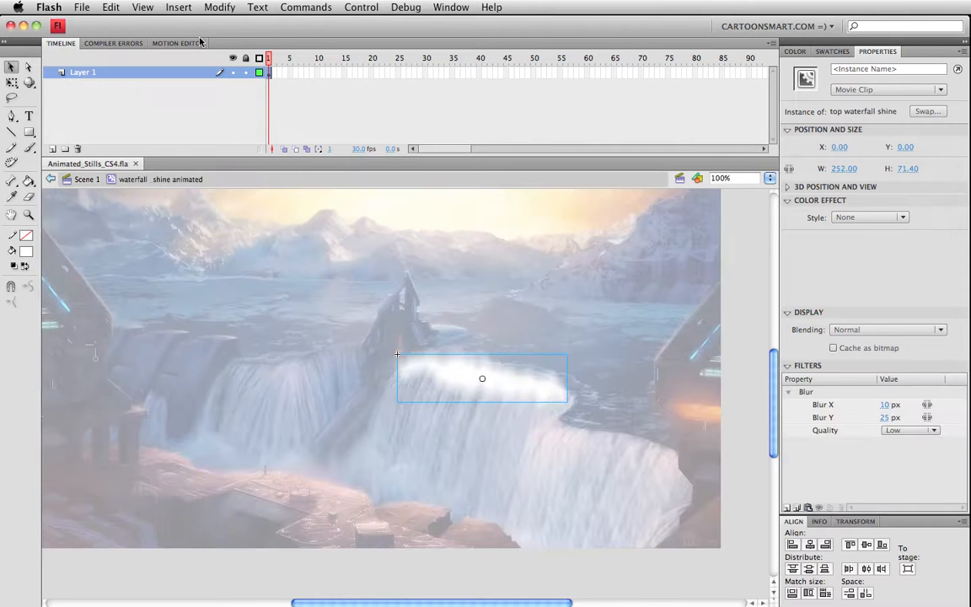
{"action": "left_click", "coordinate": [542, 77]}
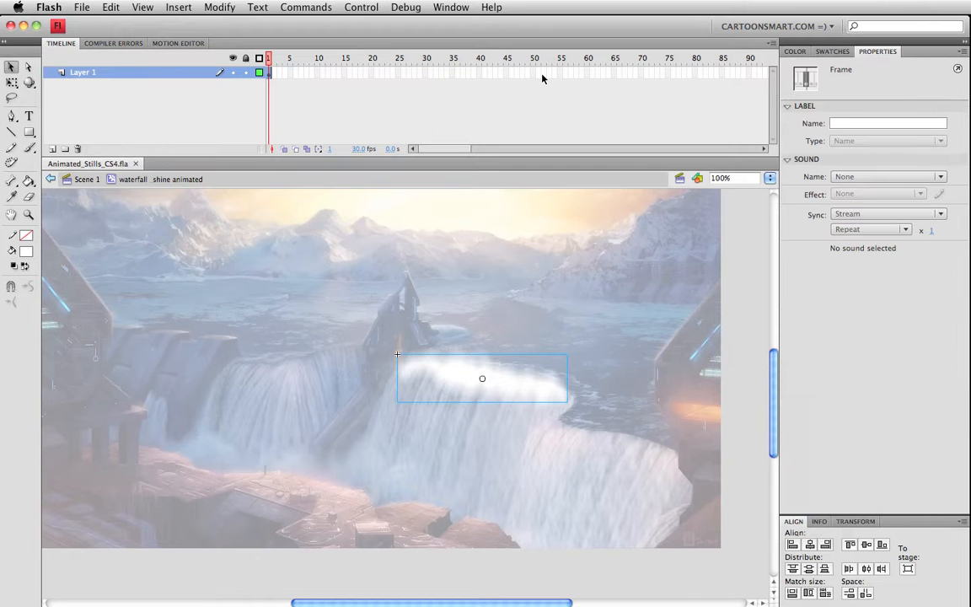
{"action": "left_click", "coordinate": [527, 74]}
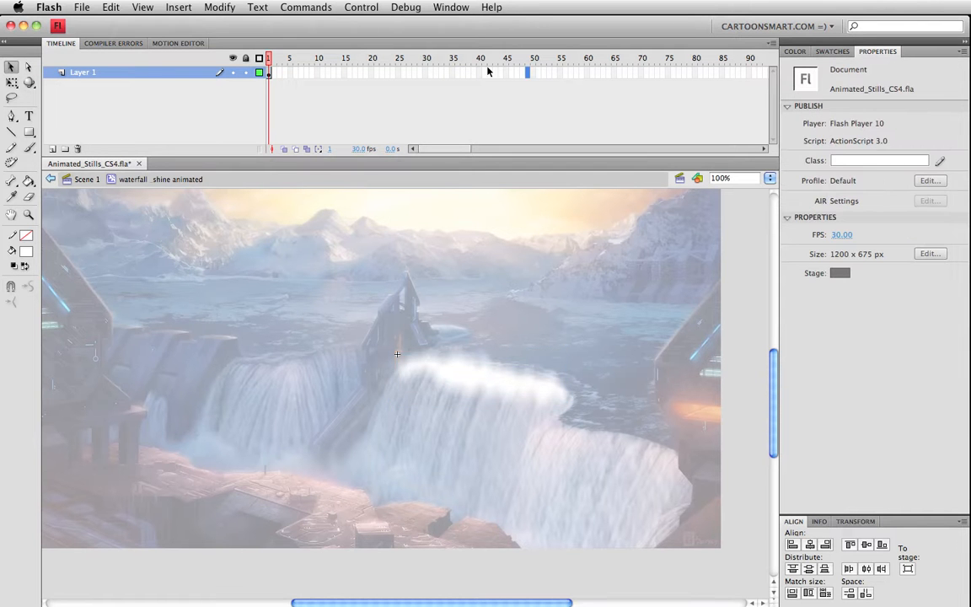
{"action": "left_click", "coordinate": [490, 73]}
{"action": "key", "text": "F6"}
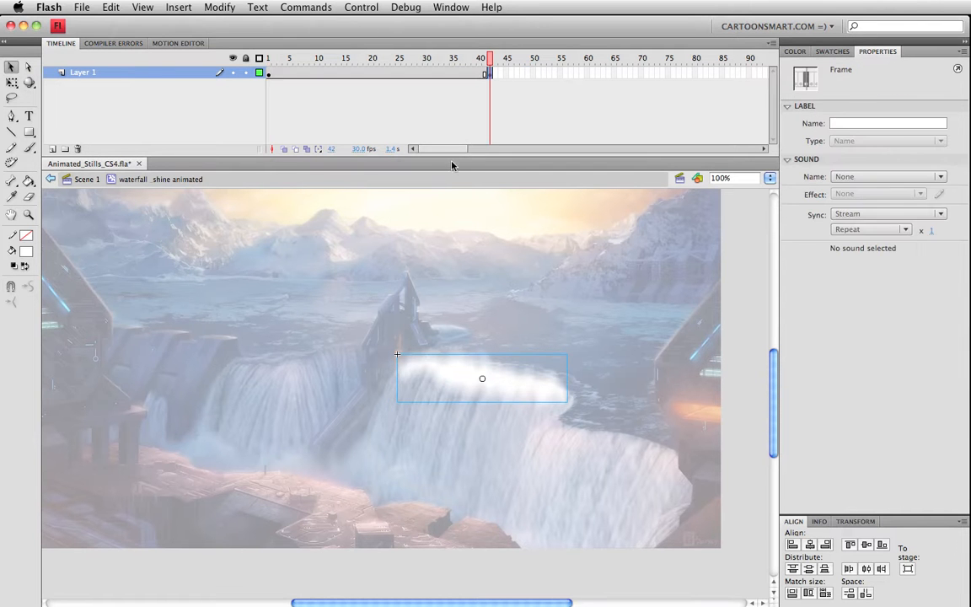
{"action": "left_click_drag", "start_coordinate": [452, 150], "coordinate": [469, 150]}
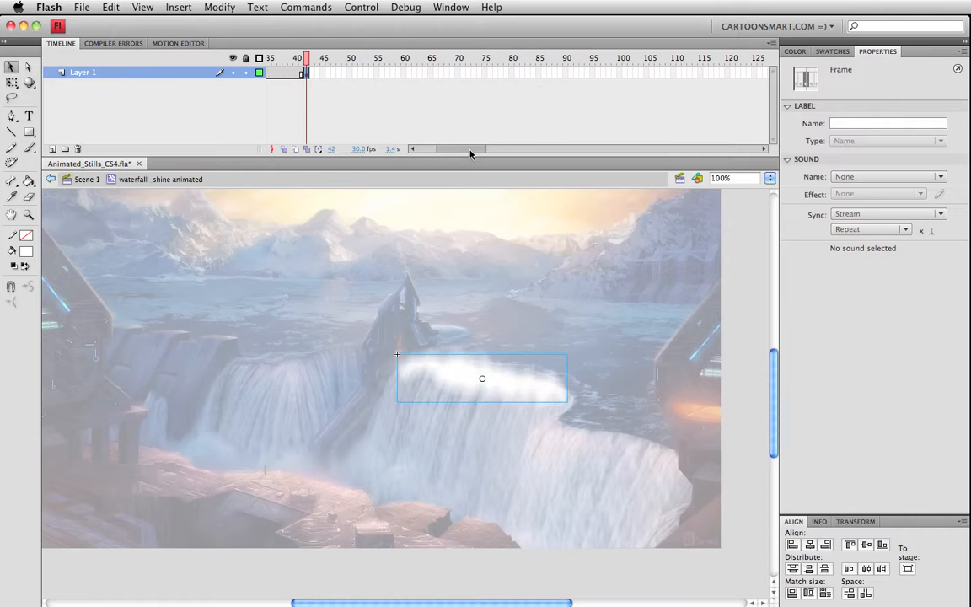
{"action": "left_click", "coordinate": [531, 73]}
{"action": "key", "text": "F6"}
{"action": "left_click", "coordinate": [630, 73]}
{"action": "key", "text": "F6"}
Step: Insert further keyframes at frames 150, 172 and 225 of Layer 1 and save the file
{"action": "left_click_drag", "start_coordinate": [428, 149], "coordinate": [473, 150]}
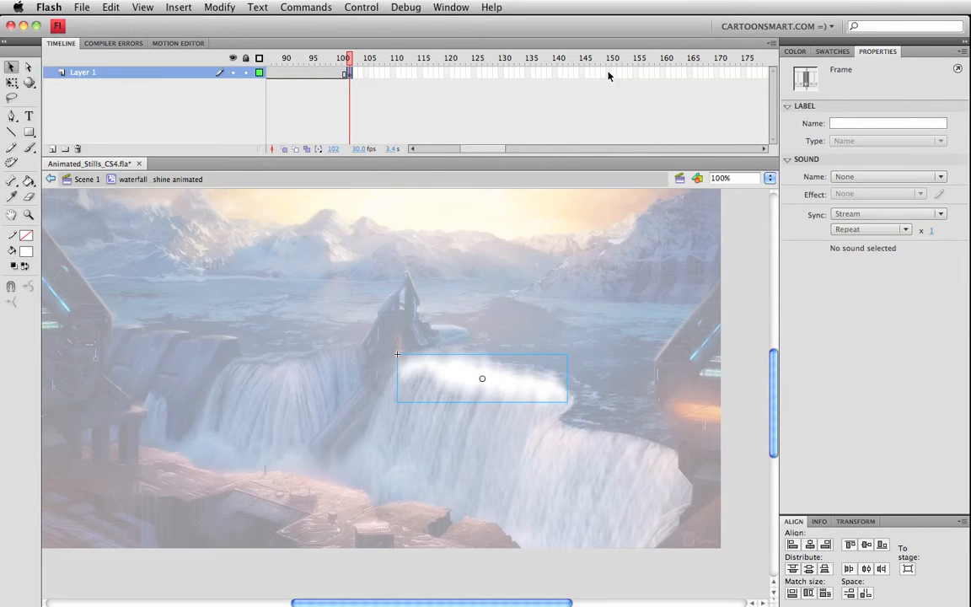
{"action": "left_click", "coordinate": [609, 74]}
{"action": "key", "text": "F6"}
{"action": "left_click_drag", "start_coordinate": [489, 149], "coordinate": [482, 149]}
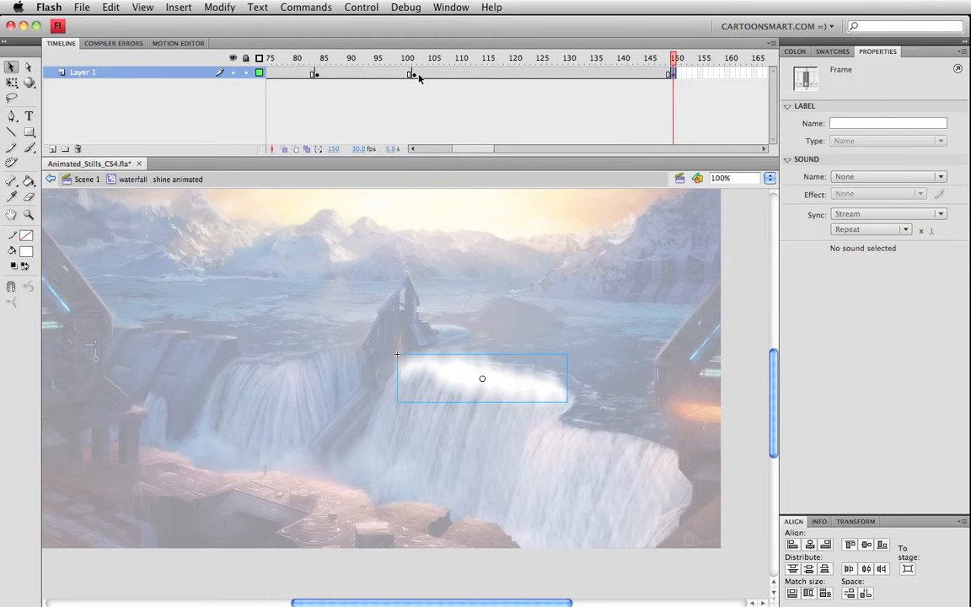
{"action": "scroll", "coordinate": [444, 131], "scroll_direction": "right", "scroll_amount": 10}
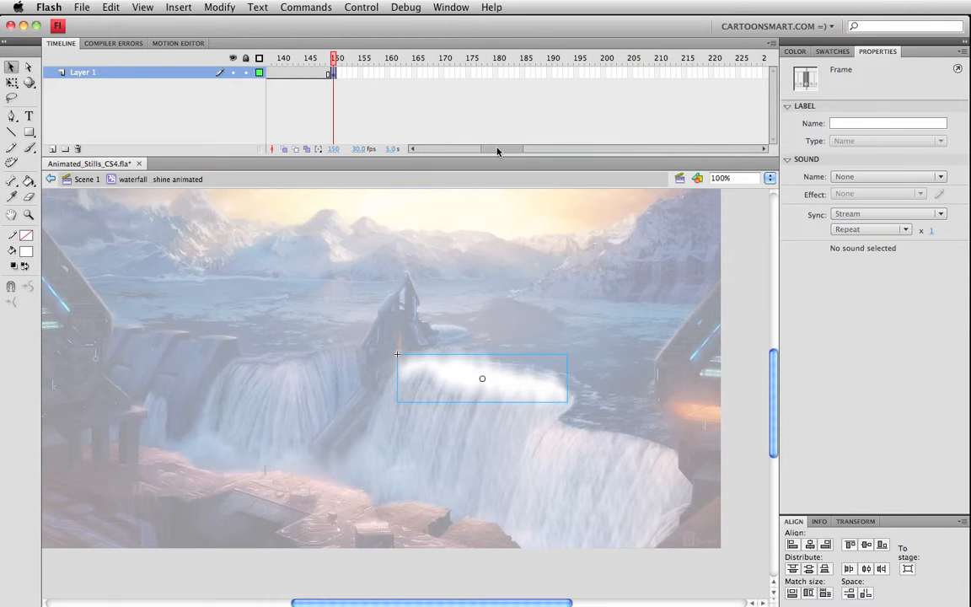
{"action": "left_click", "coordinate": [455, 73]}
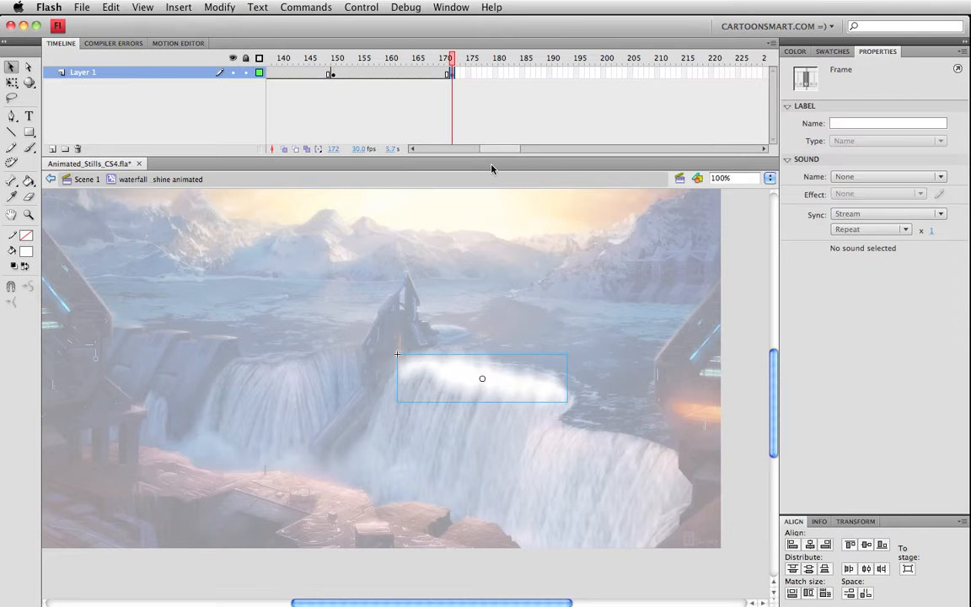
{"action": "scroll", "coordinate": [505, 151], "scroll_direction": "right", "scroll_amount": 3}
{"action": "scroll", "coordinate": [509, 153], "scroll_direction": "right", "scroll_amount": 3}
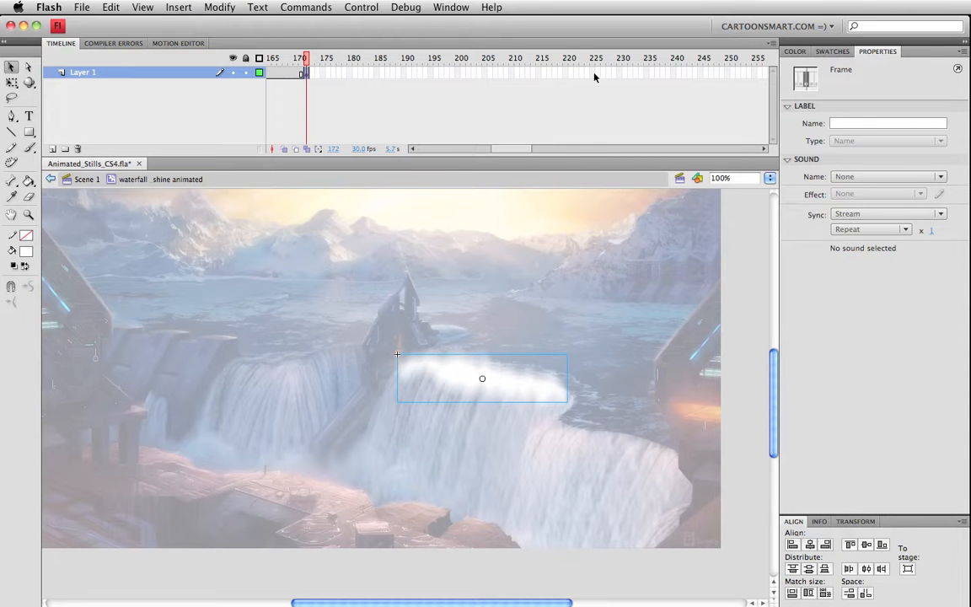
{"action": "left_click", "coordinate": [590, 73]}
{"action": "key", "text": "F6"}
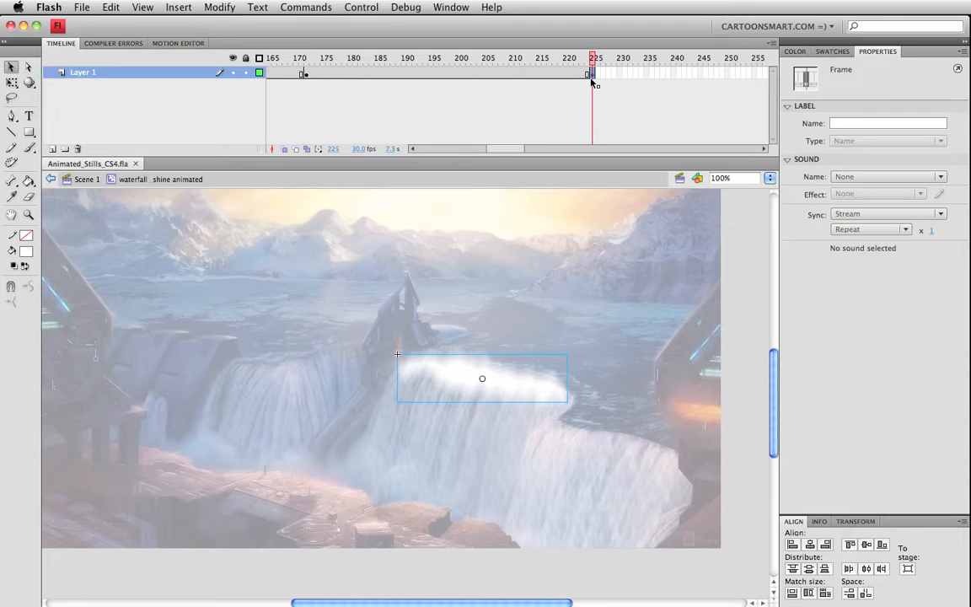
Step: Select all of Layer 1's frames up to the last keyframe and create classic tweens between the keyframes
{"action": "left_click_drag", "start_coordinate": [520, 148], "coordinate": [446, 148]}
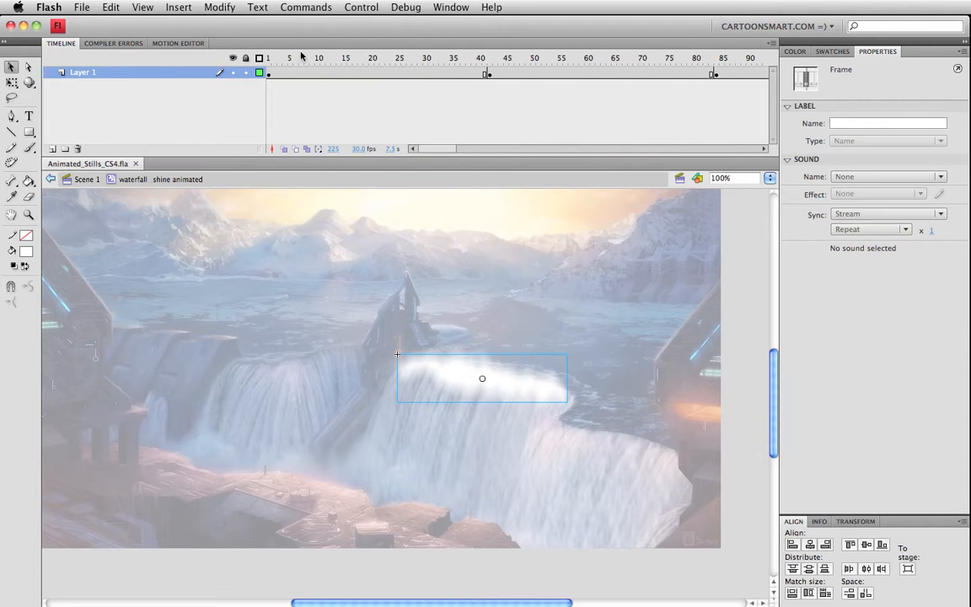
{"action": "left_click", "coordinate": [269, 73]}
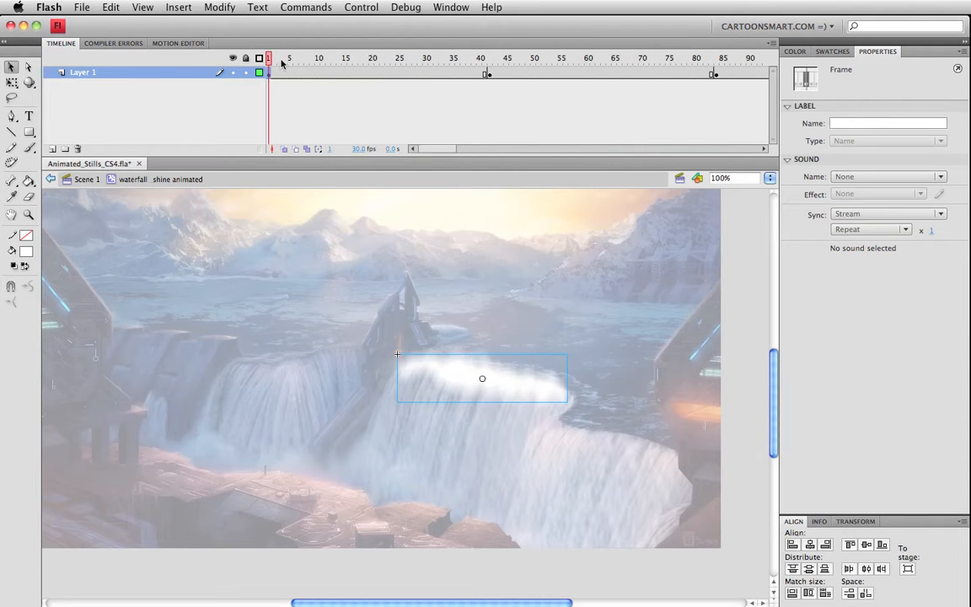
{"action": "left_click_drag", "start_coordinate": [282, 63], "coordinate": [389, 62]}
{"action": "left_click_drag", "start_coordinate": [497, 148], "coordinate": [426, 95]}
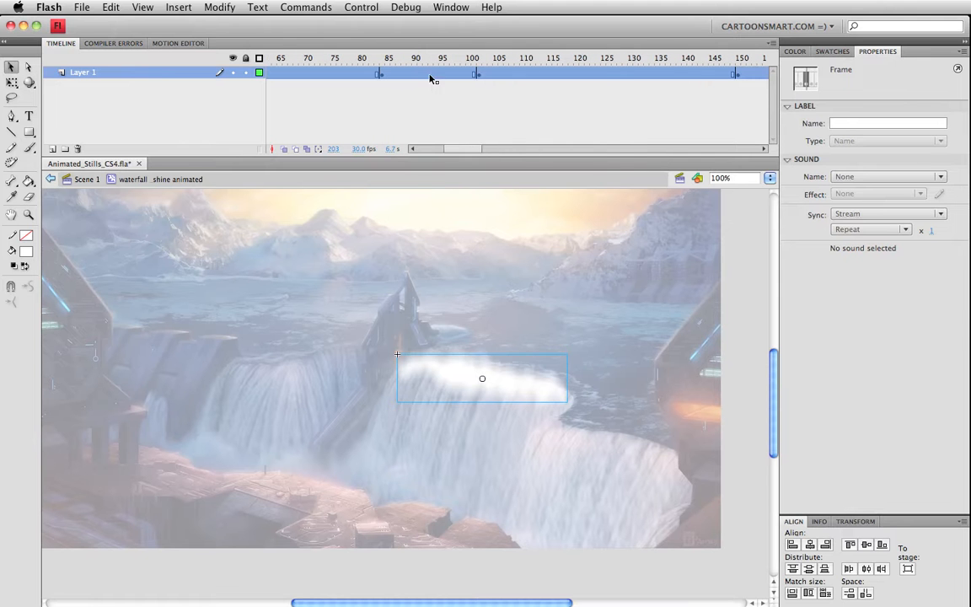
{"action": "right_click", "coordinate": [427, 73]}
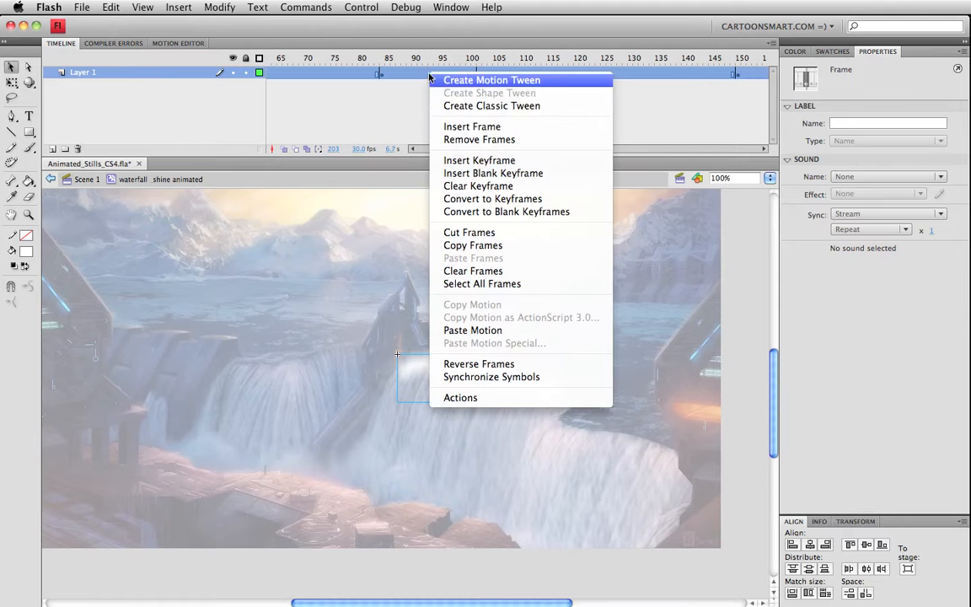
{"action": "left_click", "coordinate": [488, 108]}
{"action": "left_click_drag", "start_coordinate": [470, 148], "coordinate": [395, 128]}
{"action": "left_click", "coordinate": [459, 109]}
Step: At frame 42, set the shine clip's blur to Blur X 18 px and Blur Y 41 px
{"action": "left_click", "coordinate": [489, 59]}
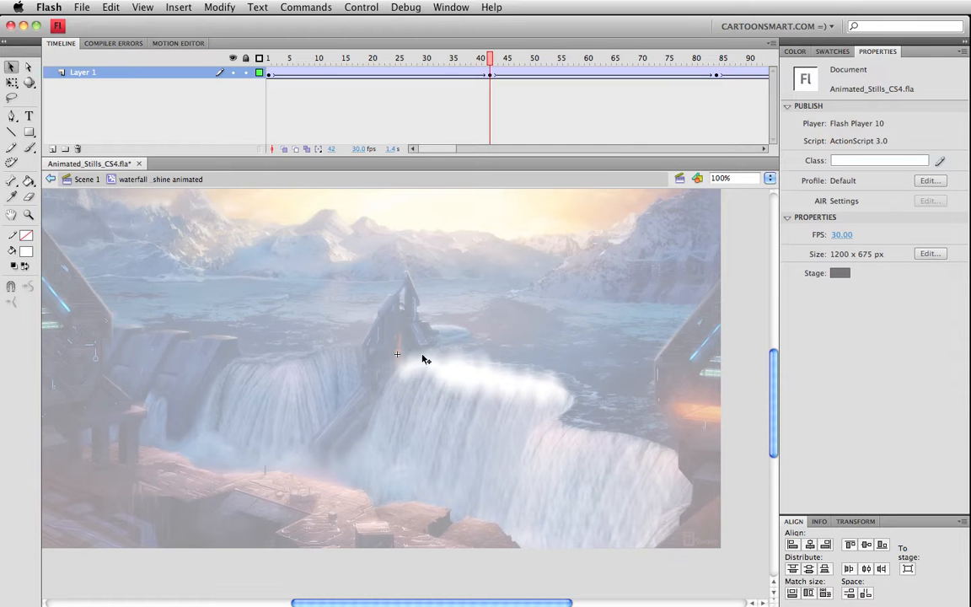
{"action": "left_click", "coordinate": [456, 376]}
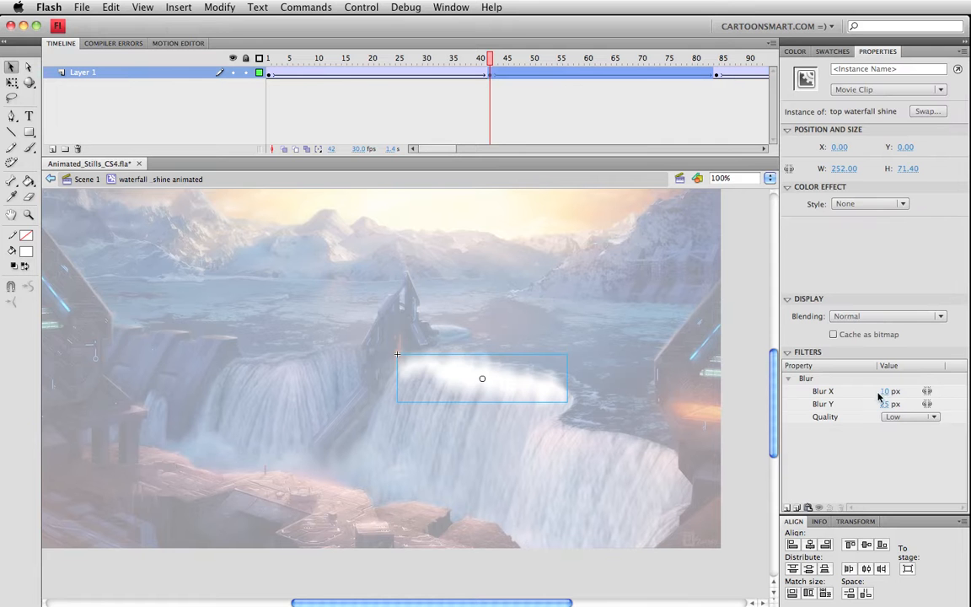
{"action": "mouse_move", "coordinate": [888, 406]}
{"action": "left_mouse_down"}
{"action": "mouse_move", "coordinate": [899, 405]}
{"action": "mouse_move", "coordinate": [895, 390]}
{"action": "left_mouse_up"}
Step: At frame 84, set the shine clip's Blur X to 19 px
{"action": "left_click_drag", "start_coordinate": [456, 154], "coordinate": [473, 135]}
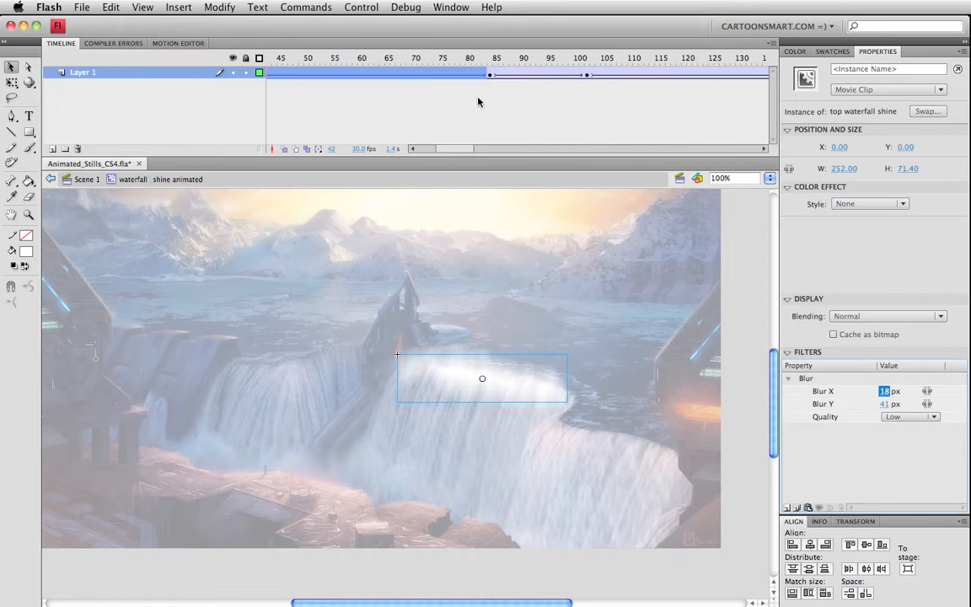
{"action": "left_click", "coordinate": [492, 61]}
{"action": "mouse_move", "coordinate": [491, 61]}
{"action": "left_mouse_down"}
{"action": "mouse_move", "coordinate": [626, 60]}
{"action": "mouse_move", "coordinate": [491, 60]}
{"action": "left_mouse_up"}
{"action": "left_click", "coordinate": [531, 386]}
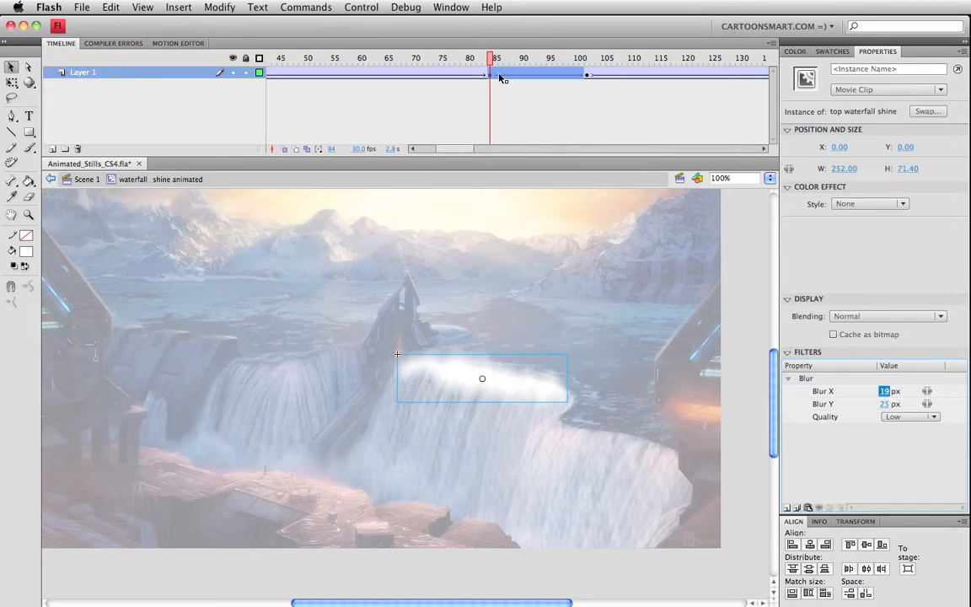
Step: Set the shine clip's Blur Y to 37 px at frame 102 and nudge the clip slightly down at frame 84
{"action": "left_click", "coordinate": [586, 59]}
{"action": "left_click", "coordinate": [471, 387]}
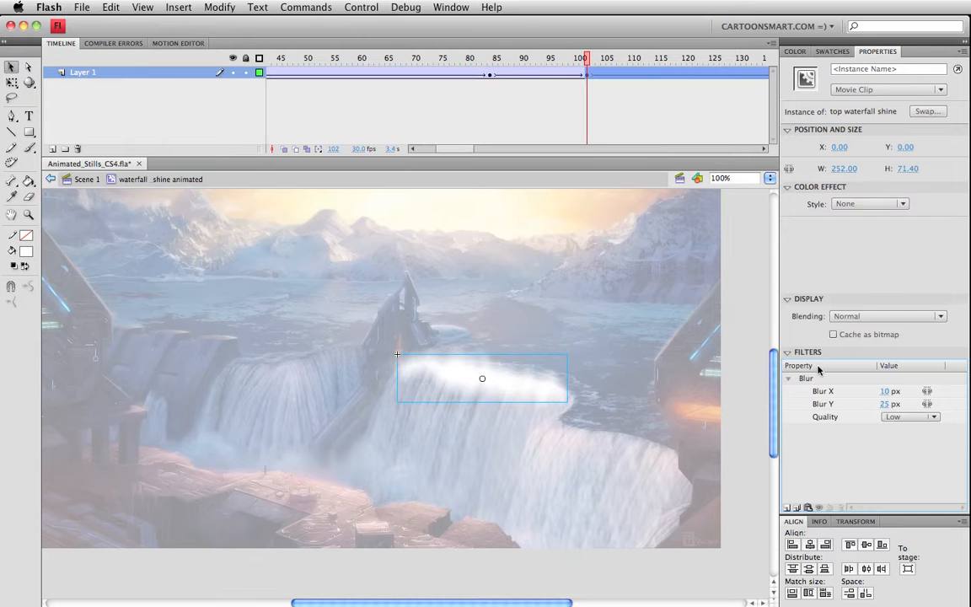
{"action": "left_click", "coordinate": [887, 404]}
{"action": "type", "text": "37"}
{"action": "key", "text": "Return"}
{"action": "left_click", "coordinate": [490, 74]}
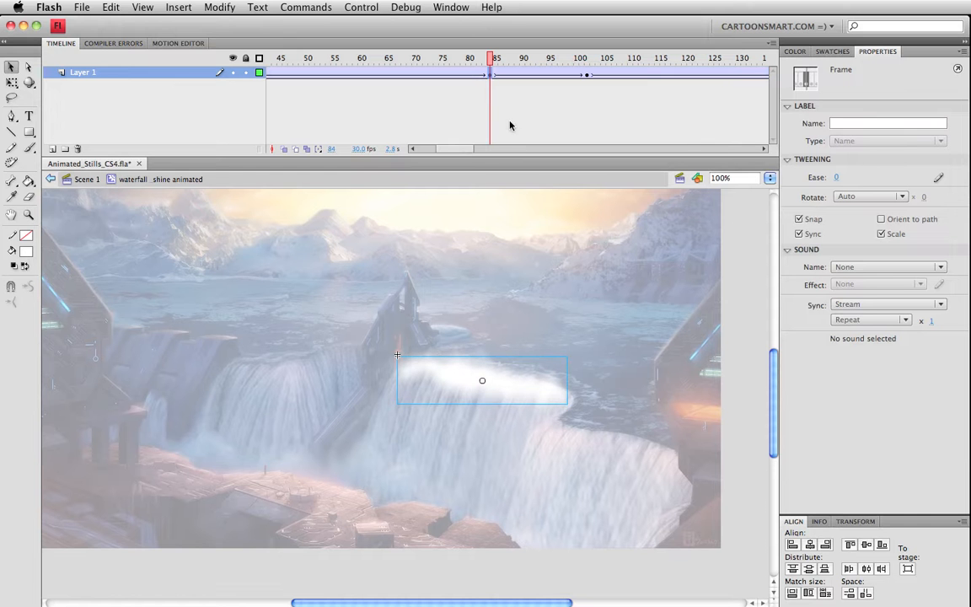
Step: At frame 150, adjust the shine clip's blur amount and nudge the clip up by two pixels
{"action": "left_click_drag", "start_coordinate": [469, 149], "coordinate": [470, 148]}
{"action": "left_click_drag", "start_coordinate": [479, 59], "coordinate": [565, 74]}
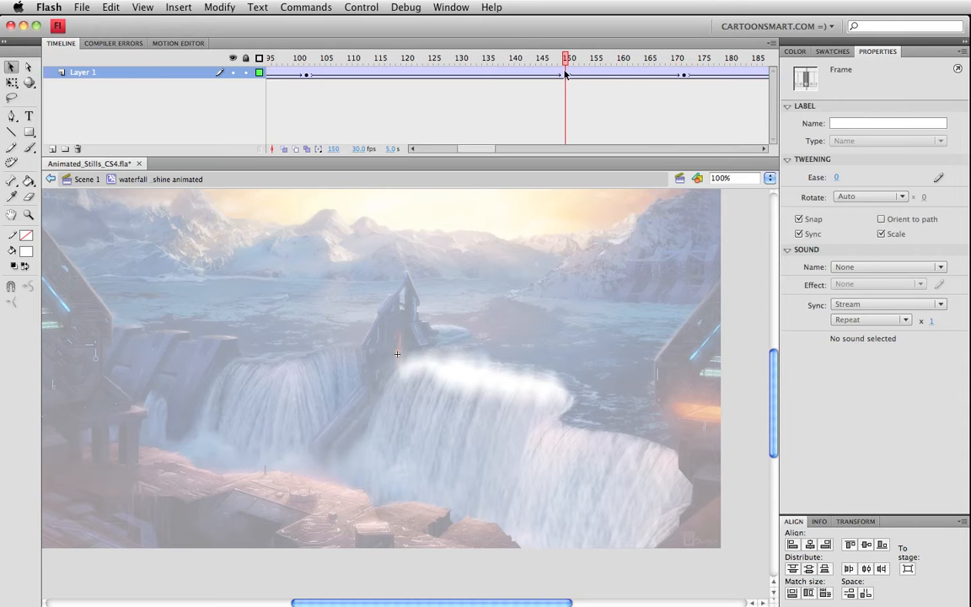
{"action": "left_click", "coordinate": [497, 386]}
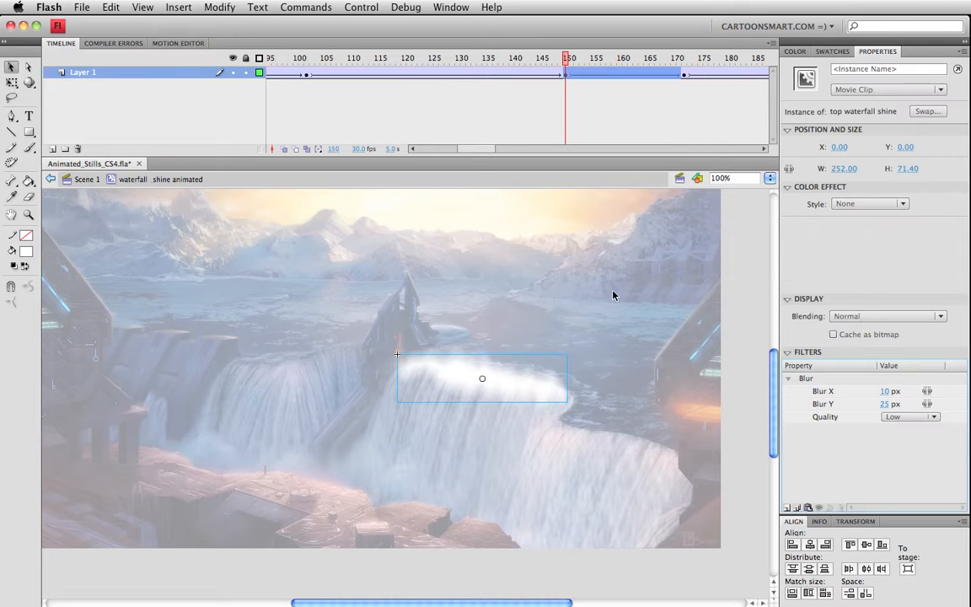
{"action": "left_click", "coordinate": [886, 404]}
{"action": "left_click_drag", "start_coordinate": [889, 409], "coordinate": [888, 394]}
{"action": "left_click", "coordinate": [455, 371]}
{"action": "key", "text": "Up"}
{"action": "key", "text": "Up"}
Step: At frame 172, set the shine clip's blur to Blur X 16 px and Blur Y 28 px, and save the file
{"action": "left_click_drag", "start_coordinate": [478, 151], "coordinate": [497, 149]}
{"action": "left_click", "coordinate": [447, 60]}
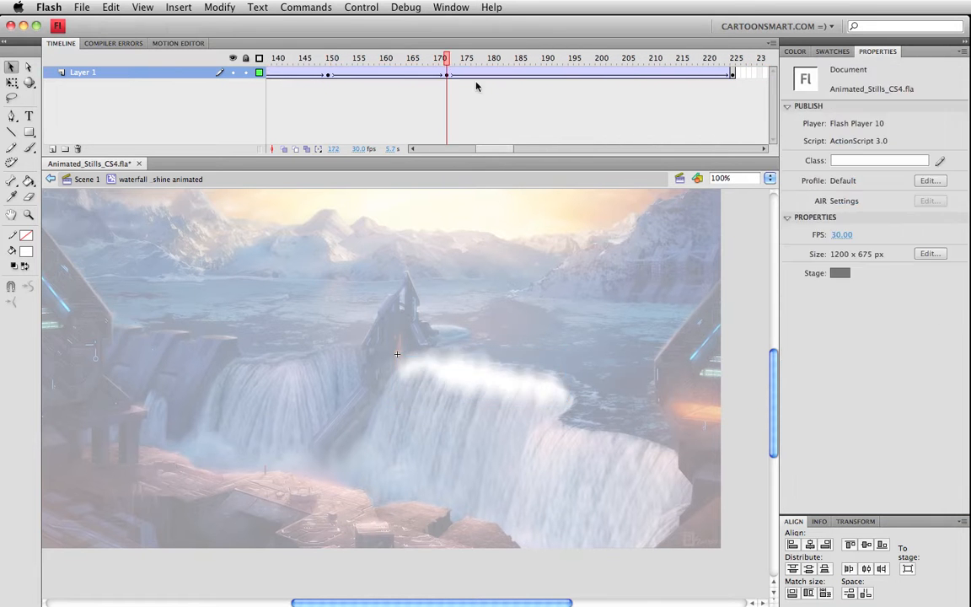
{"action": "left_click", "coordinate": [487, 368]}
{"action": "mouse_move", "coordinate": [887, 392]}
{"action": "left_mouse_down"}
{"action": "mouse_move", "coordinate": [899, 392]}
{"action": "mouse_move", "coordinate": [890, 404]}
{"action": "left_mouse_up"}
{"action": "key", "text": "super+s"}
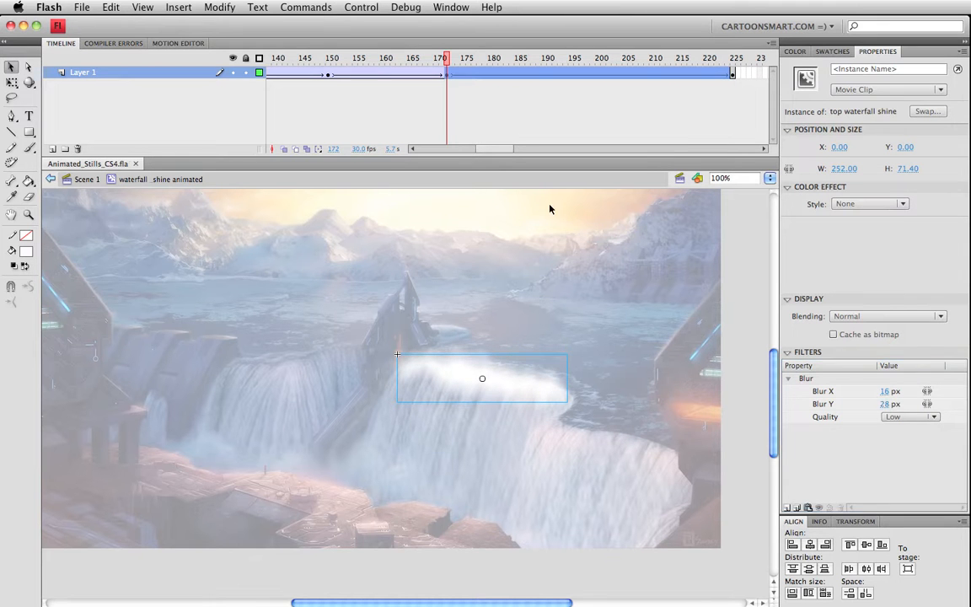
Step: Play back the end of the tween, and set the shine clip's Blur Y to 40 px at frame 172
{"action": "left_click_drag", "start_coordinate": [492, 149], "coordinate": [489, 148]}
{"action": "key", "text": "Return"}
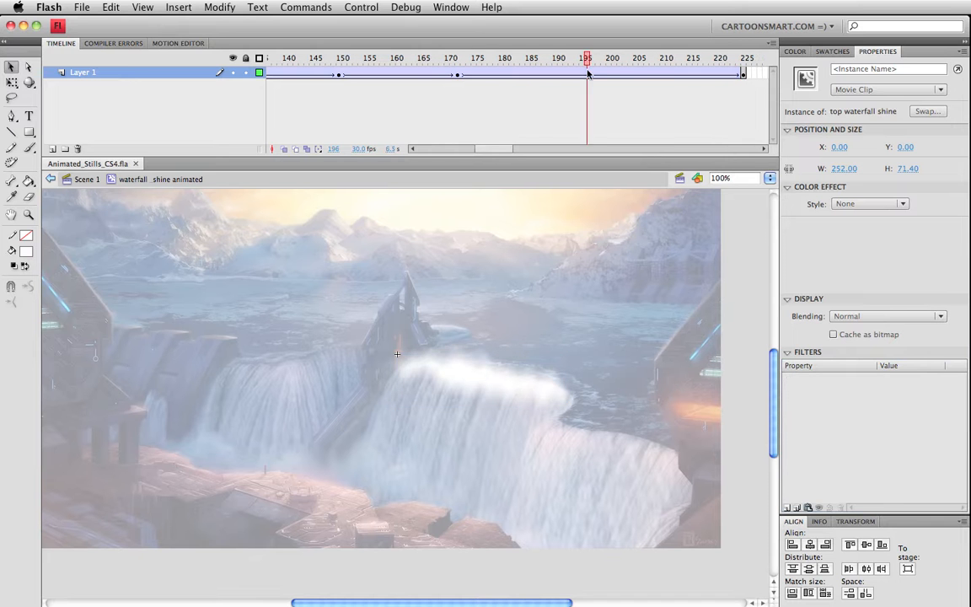
{"action": "left_click_drag", "start_coordinate": [608, 114], "coordinate": [383, 72]}
{"action": "left_click", "coordinate": [379, 74]}
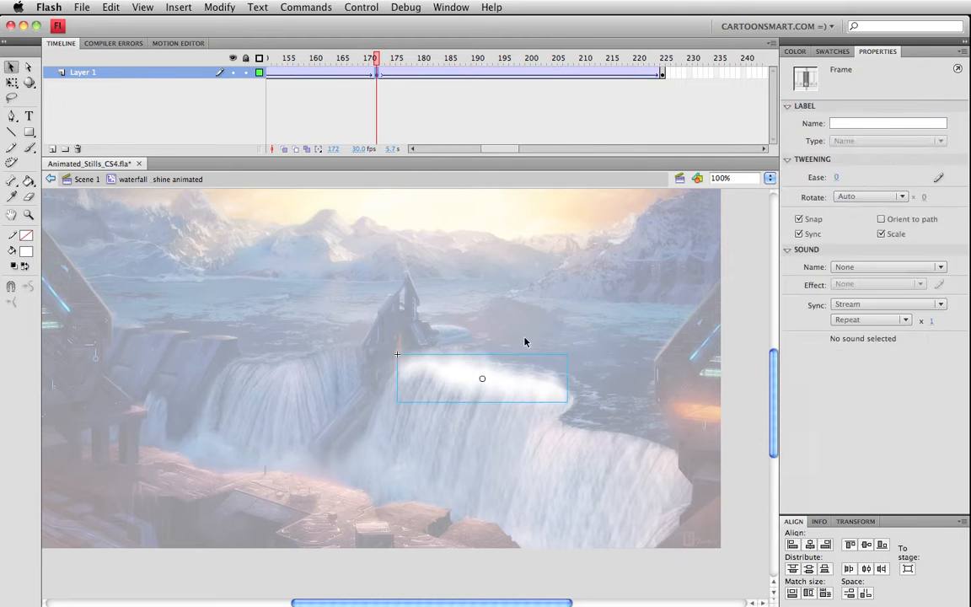
{"action": "left_click", "coordinate": [494, 392]}
{"action": "left_click", "coordinate": [885, 404]}
{"action": "type", "text": "40"}
Step: Go back to frame 1 of the shine clip's timeline and scrub through the first frames to check the shimmer
{"action": "left_click_drag", "start_coordinate": [384, 57], "coordinate": [442, 149]}
{"action": "left_click", "coordinate": [268, 56]}
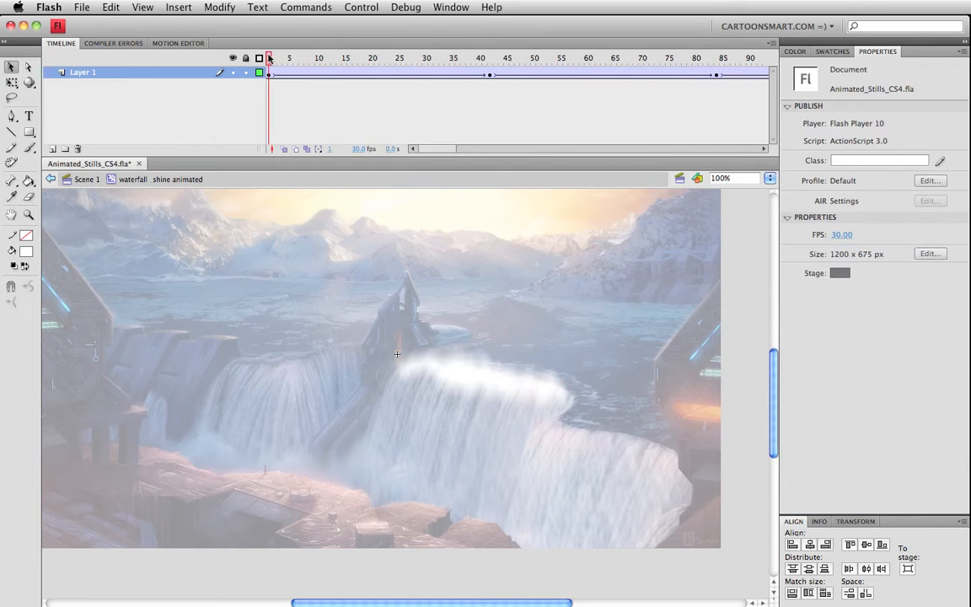
{"action": "left_click_drag", "start_coordinate": [269, 57], "coordinate": [313, 84]}
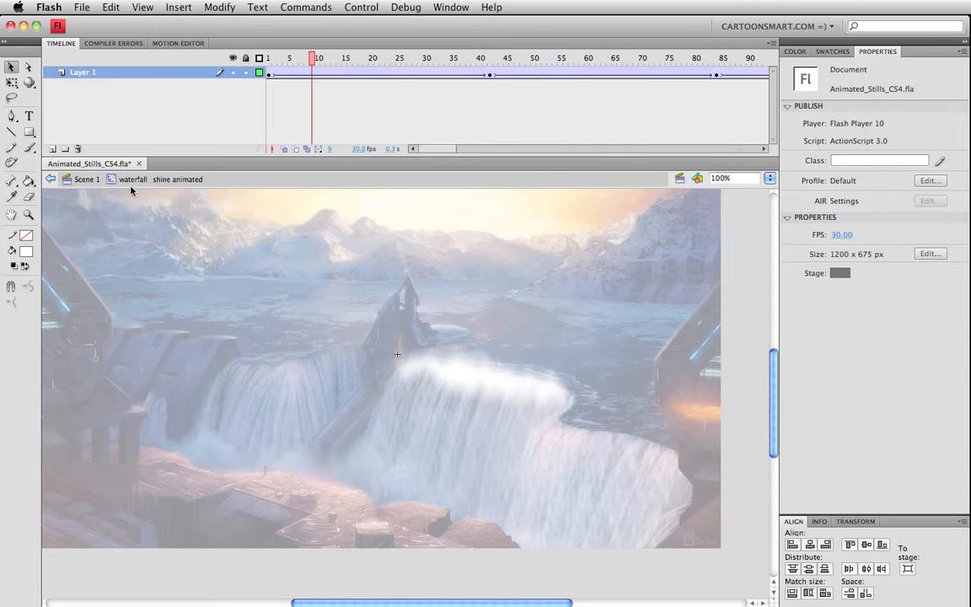
Step: Return to Scene 1 and apply an Alpha color effect of 51% to the shine clip
{"action": "left_click", "coordinate": [69, 179]}
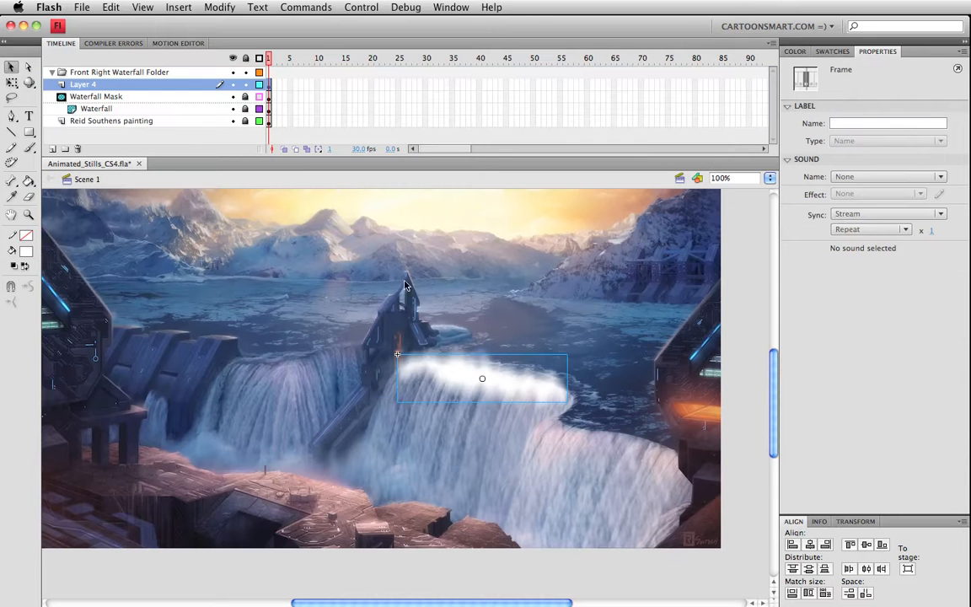
{"action": "left_click", "coordinate": [508, 391]}
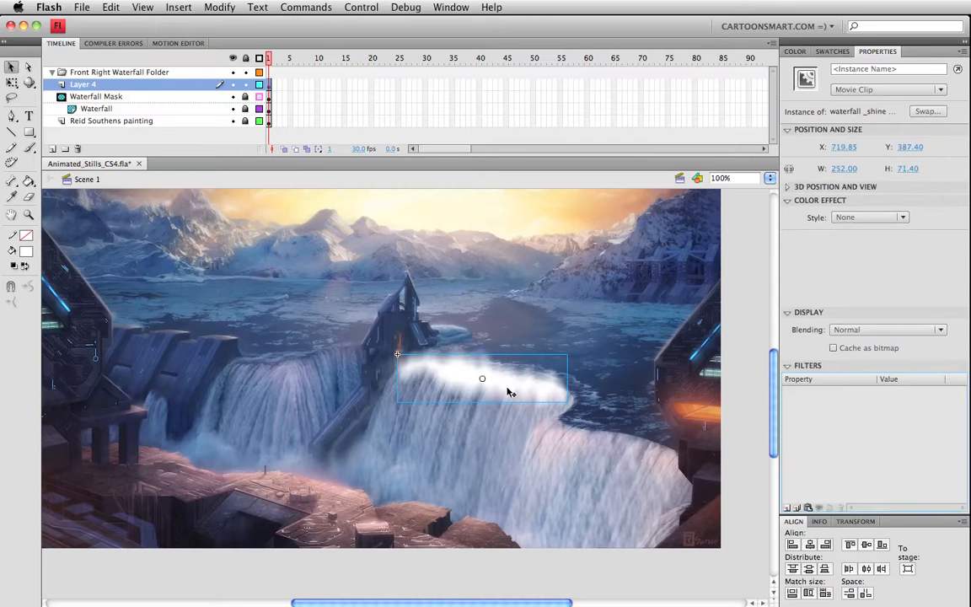
{"action": "left_click", "coordinate": [851, 219]}
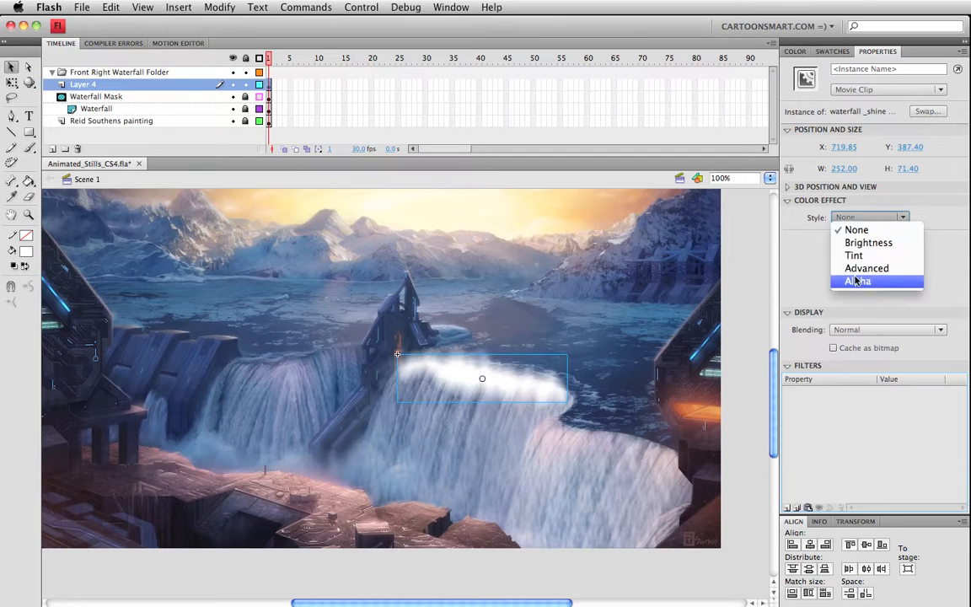
{"action": "left_click", "coordinate": [807, 279]}
{"action": "mouse_move", "coordinate": [857, 239]}
{"action": "left_mouse_down"}
{"action": "mouse_move", "coordinate": [885, 242]}
{"action": "mouse_move", "coordinate": [871, 243]}
{"action": "left_mouse_up"}
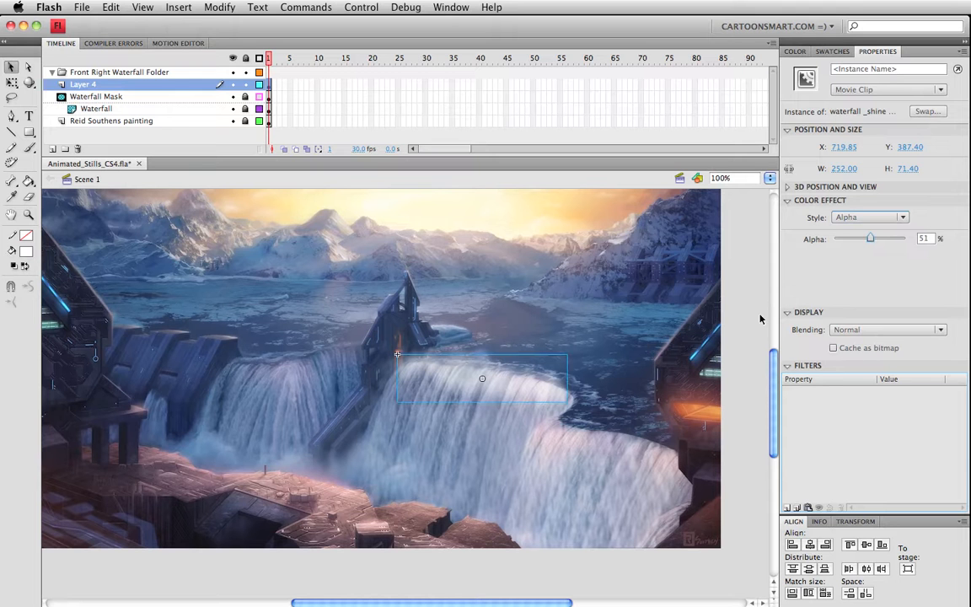
Step: Compare Add and Normal blending on the shine clip, settle on Add, and test the movie
{"action": "left_click", "coordinate": [861, 330]}
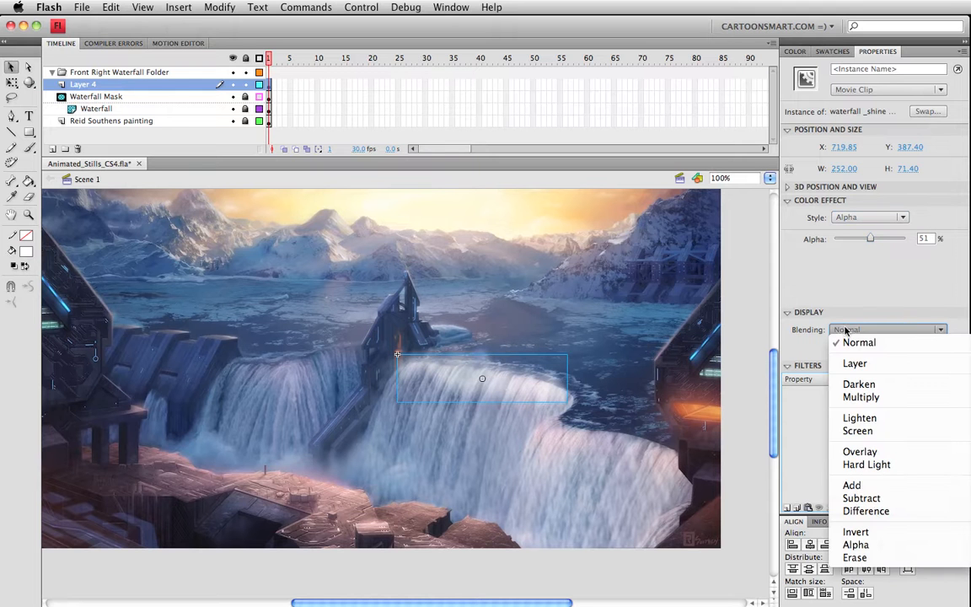
{"action": "left_click", "coordinate": [861, 486]}
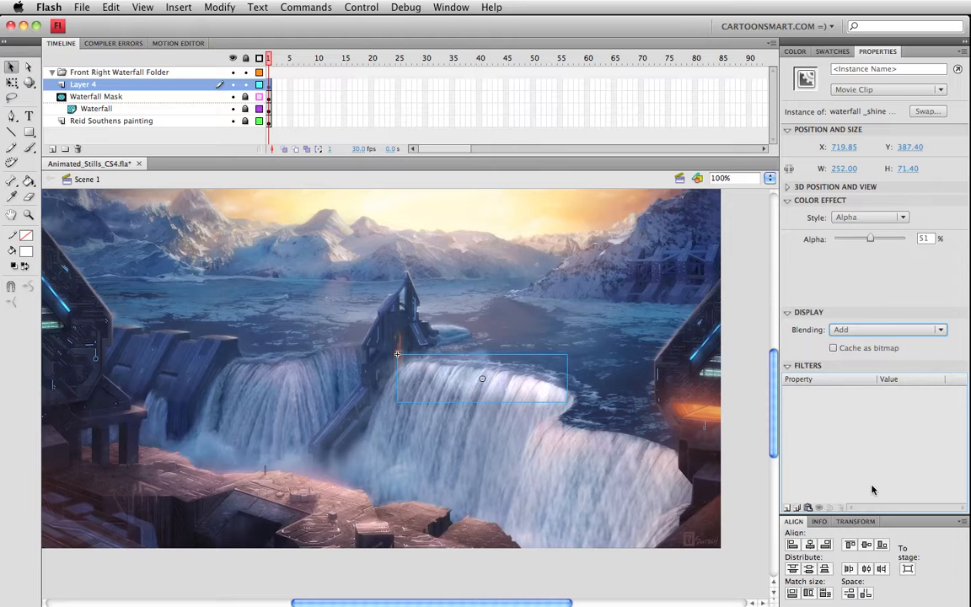
{"action": "left_click", "coordinate": [876, 331]}
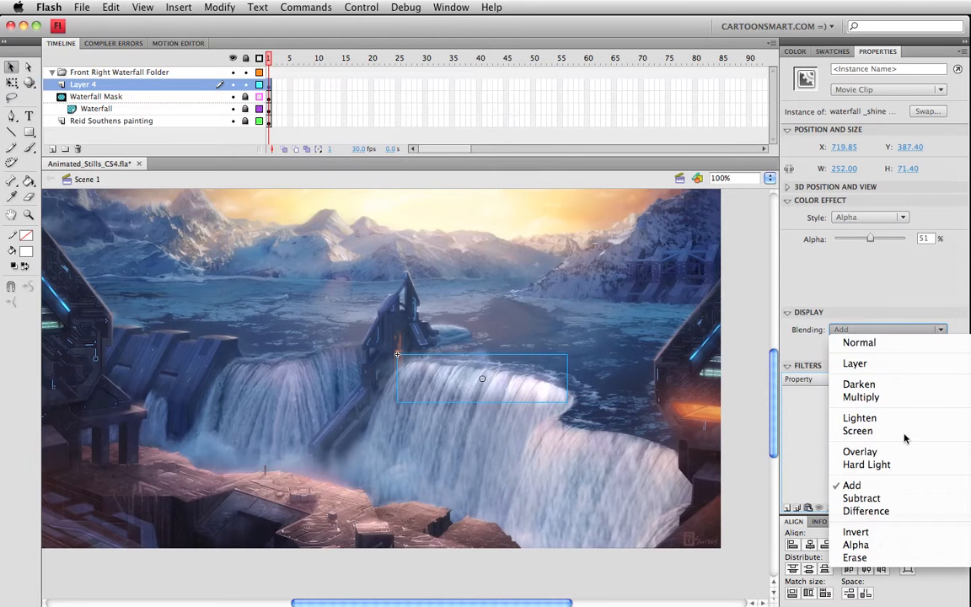
{"action": "left_click", "coordinate": [884, 343]}
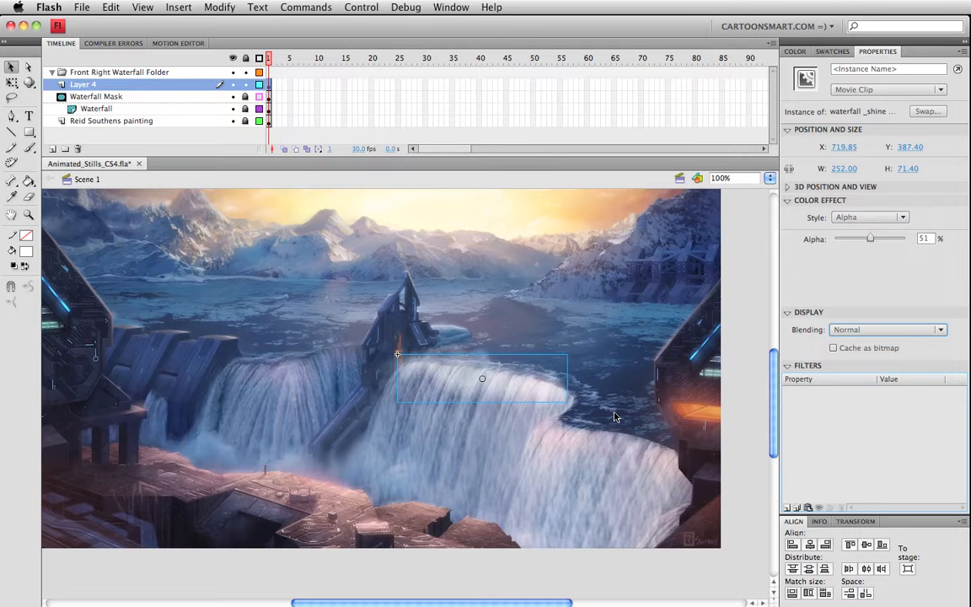
{"action": "left_click", "coordinate": [847, 329]}
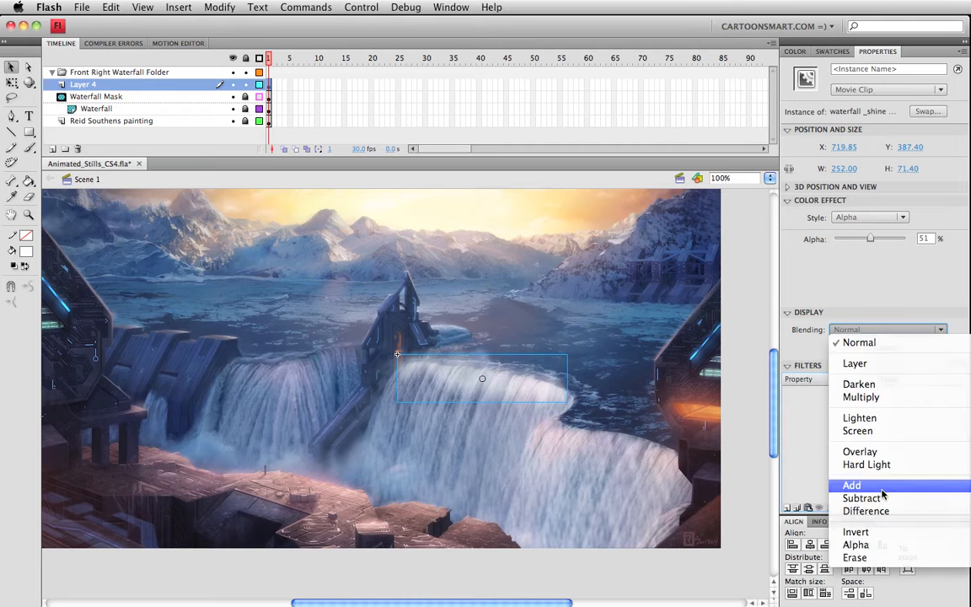
{"action": "left_click", "coordinate": [881, 486]}
{"action": "left_click", "coordinate": [610, 583]}
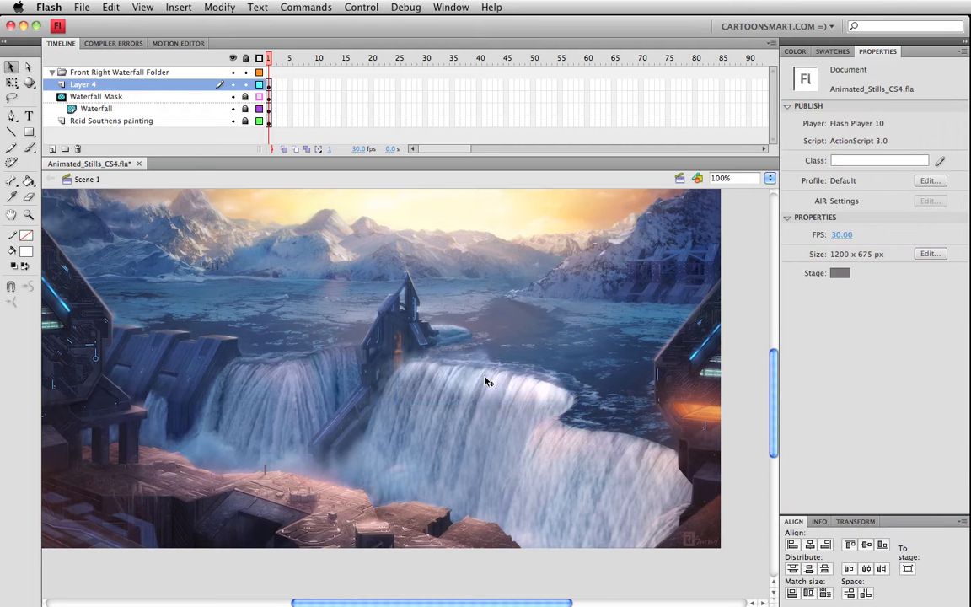
{"action": "key", "text": "super+Return"}
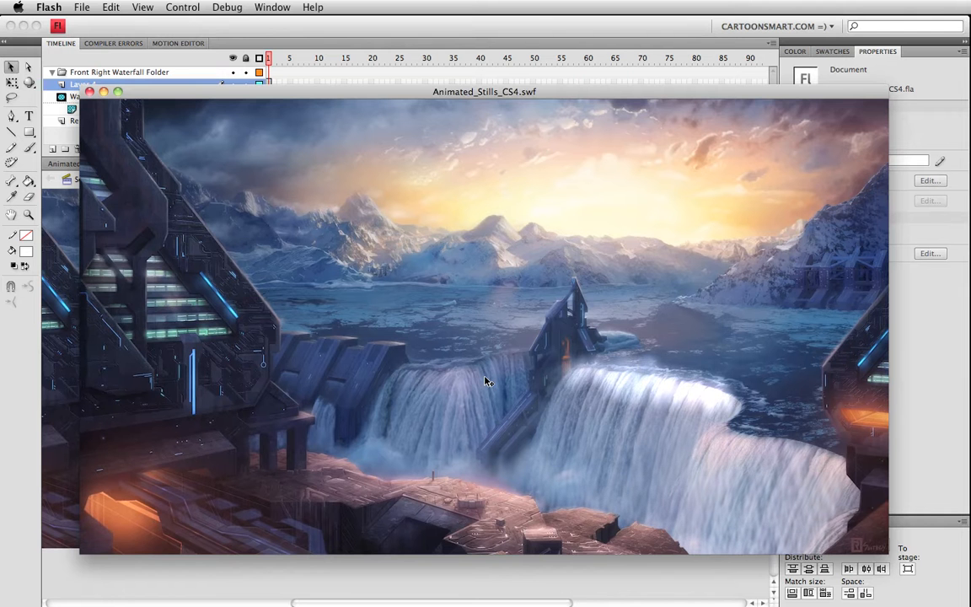
{"action": "key", "text": "super+w"}
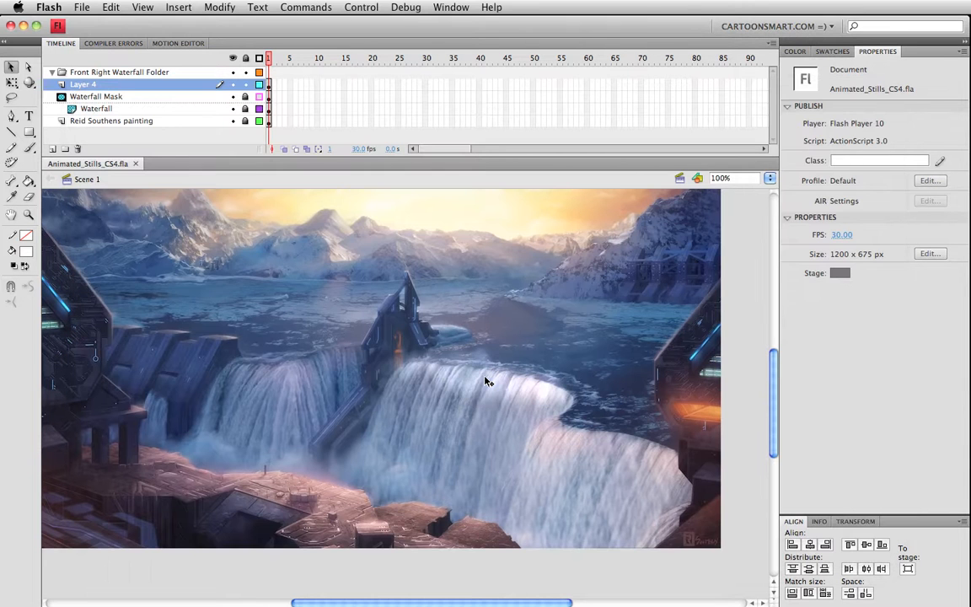
Step: Stretch the shine clip vertically and skew its right side upward to an overall height of about 127.5 px, and test the movie
{"action": "left_click", "coordinate": [479, 383]}
{"action": "key", "text": "q"}
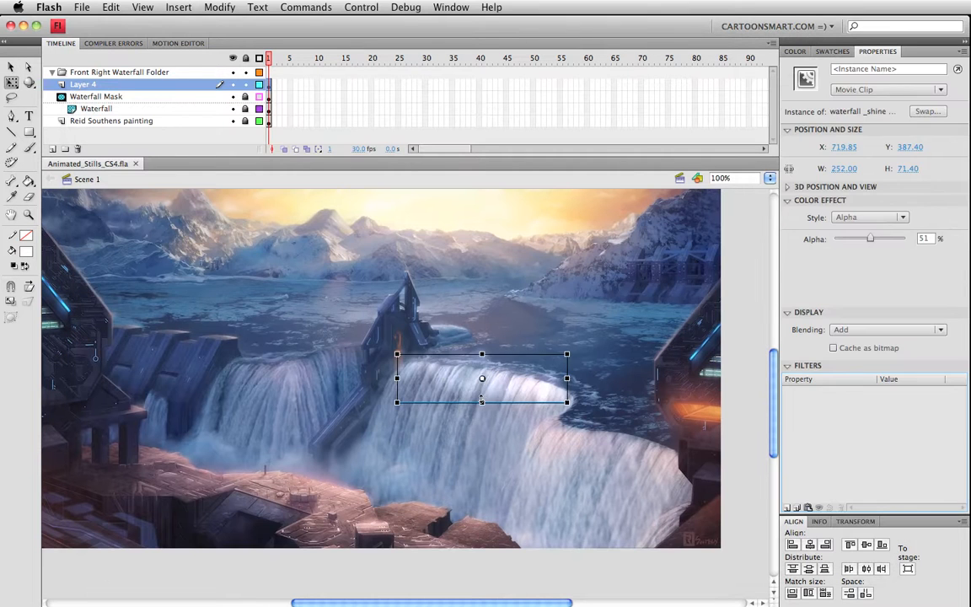
{"action": "left_click_drag", "start_coordinate": [480, 410], "coordinate": [481, 415]}
{"action": "left_click_drag", "start_coordinate": [568, 396], "coordinate": [563, 390]}
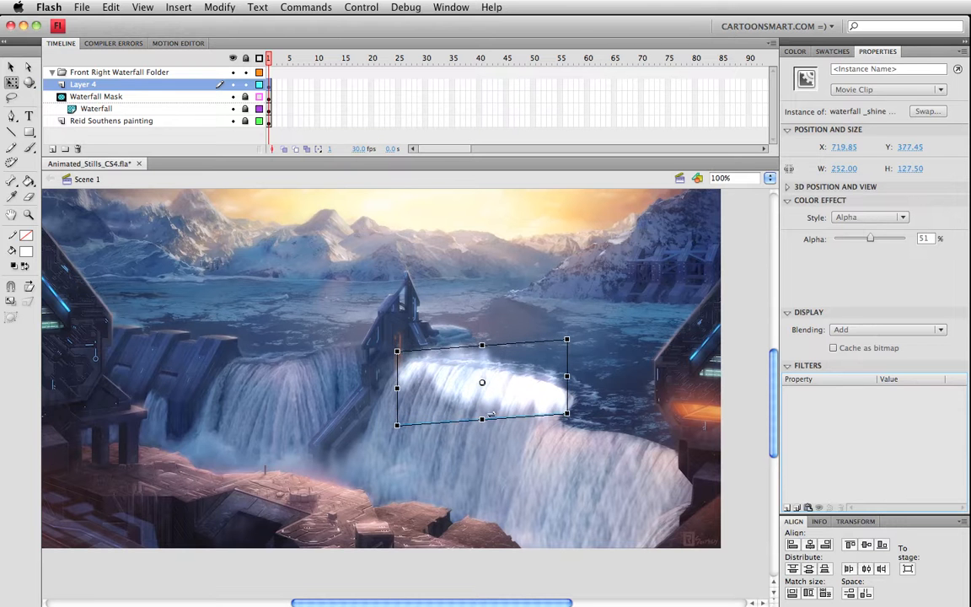
{"action": "left_click", "coordinate": [518, 527]}
{"action": "key", "text": "super+Return"}
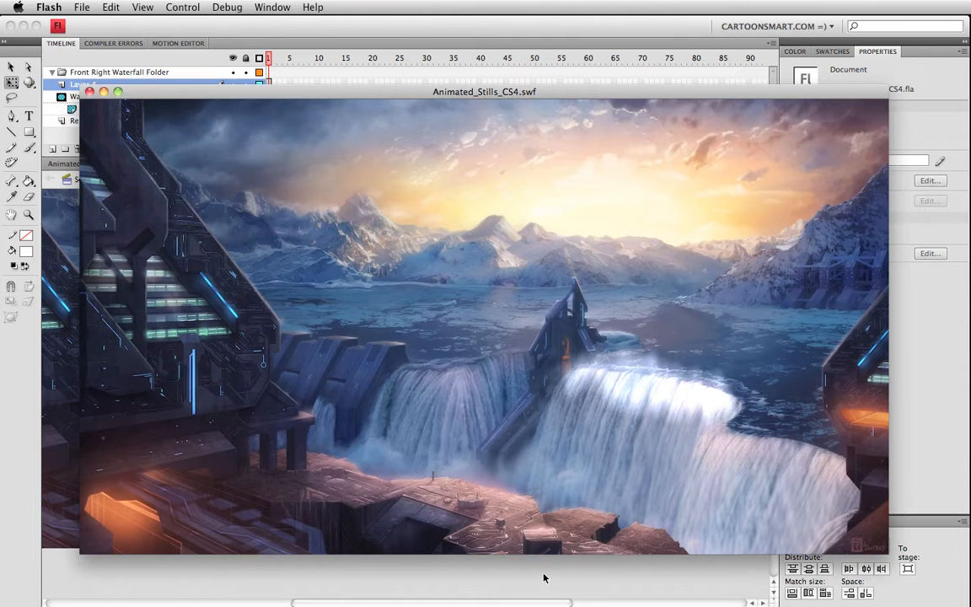
{"action": "key", "text": "super+w"}
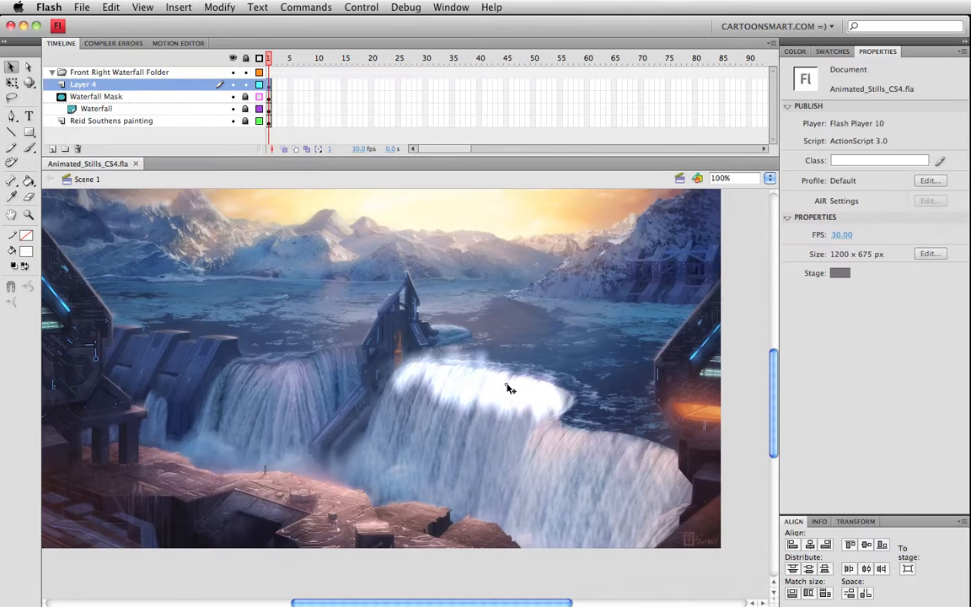
Step: Nudge the shine clip slightly down and to the left, lower its alpha to 33%, and test the movie
{"action": "left_click", "coordinate": [508, 388]}
{"action": "left_click_drag", "start_coordinate": [870, 239], "coordinate": [856, 240]}
{"action": "key", "text": "super+Return"}
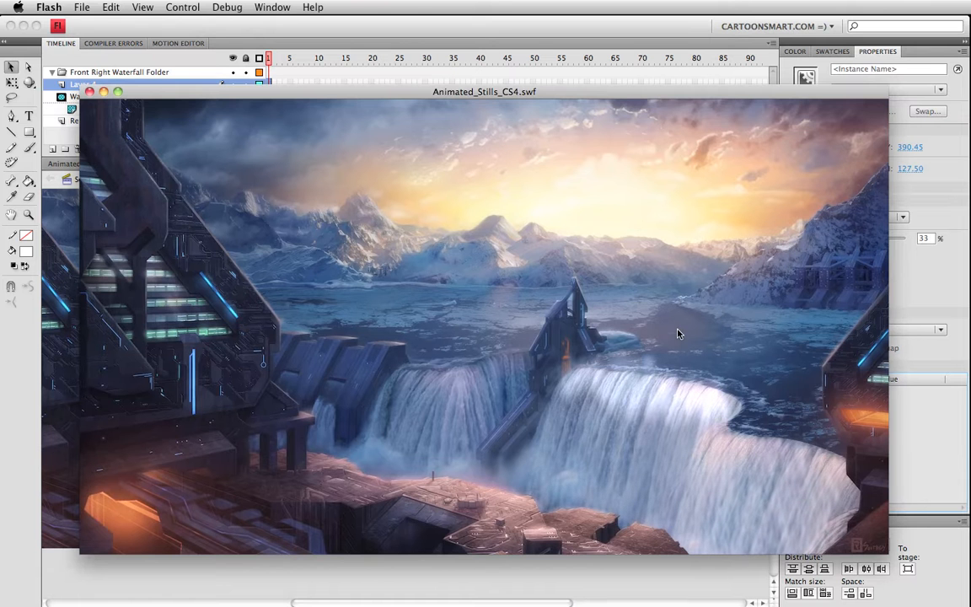
{"action": "key", "text": "super+w"}
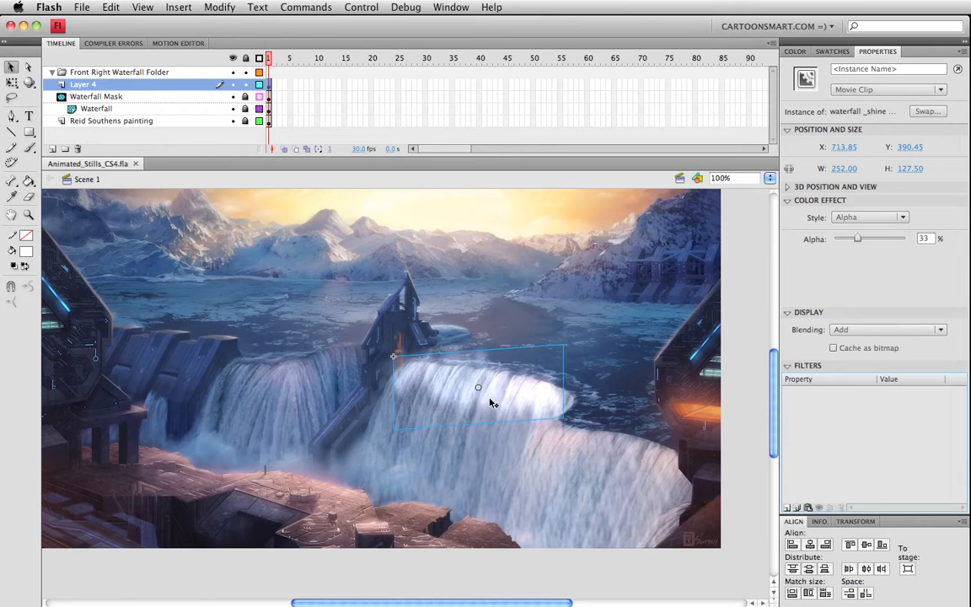
Step: Open the nested top waterfall shine symbol for editing and zoom in on its white shape
{"action": "double_click", "coordinate": [493, 401]}
{"action": "left_click", "coordinate": [477, 372]}
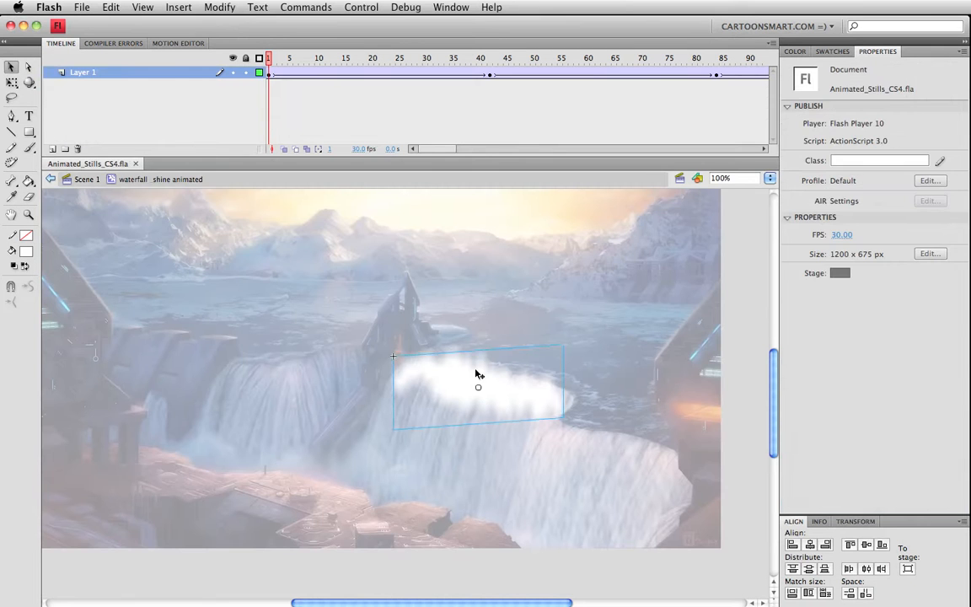
{"action": "double_click", "coordinate": [480, 387]}
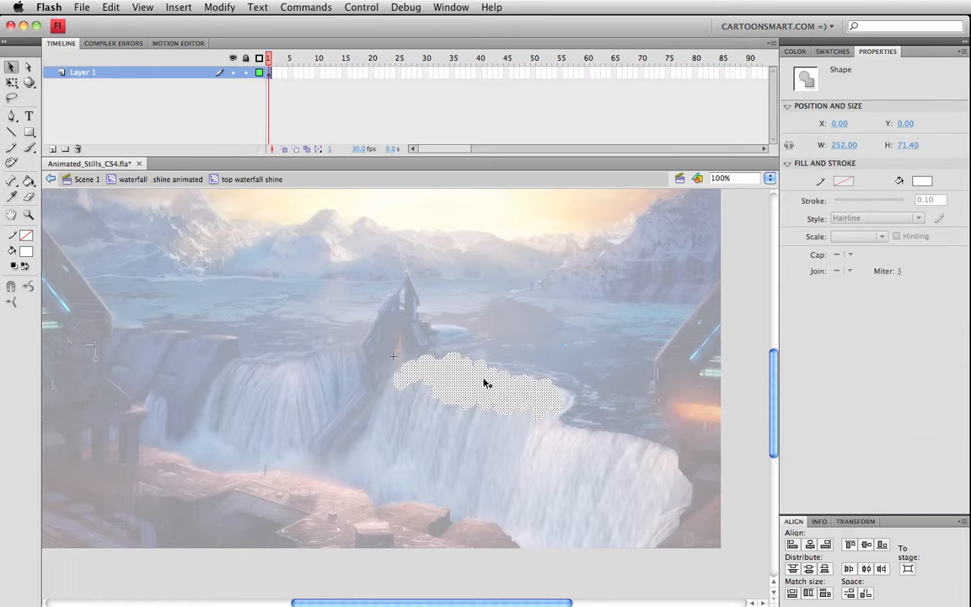
{"action": "left_click", "coordinate": [28, 214]}
{"action": "left_click_drag", "start_coordinate": [391, 329], "coordinate": [586, 419]}
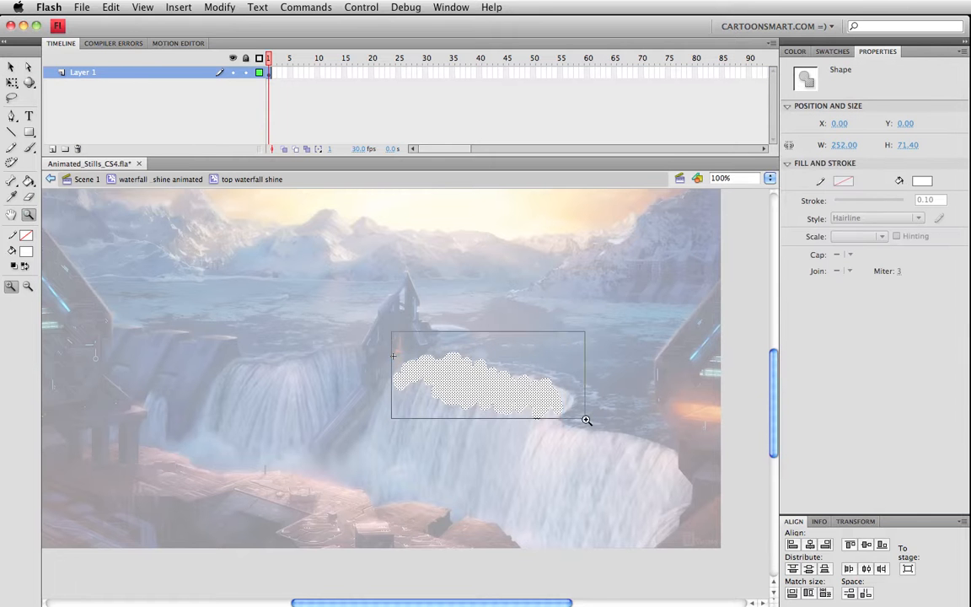
{"action": "key", "text": "v"}
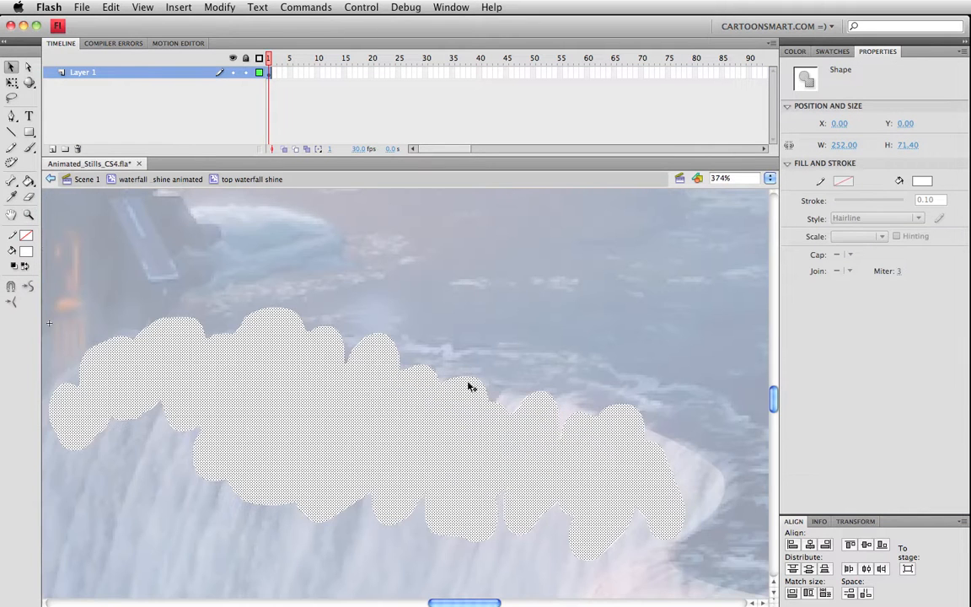
Step: Flatten the tall rounded bumps along the white shape's upper edge, then return to the main scene and save
{"action": "left_click", "coordinate": [269, 283]}
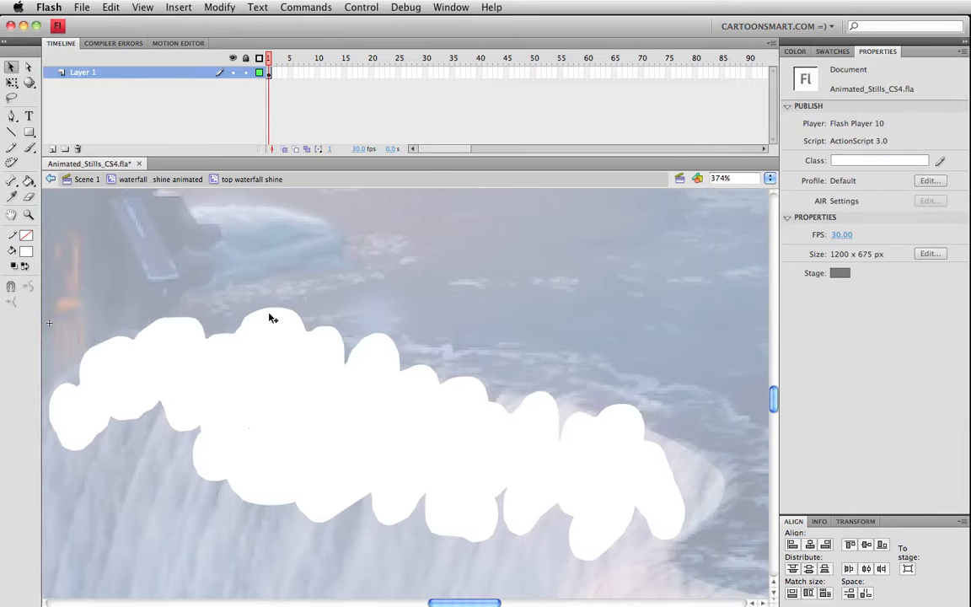
{"action": "left_click_drag", "start_coordinate": [275, 311], "coordinate": [310, 330]}
{"action": "left_click_drag", "start_coordinate": [401, 356], "coordinate": [403, 357]}
{"action": "key", "text": "Delete"}
{"action": "left_click_drag", "start_coordinate": [398, 361], "coordinate": [389, 367]}
{"action": "mouse_move", "coordinate": [346, 340]}
{"action": "left_mouse_down"}
{"action": "mouse_move", "coordinate": [310, 332]}
{"action": "mouse_move", "coordinate": [332, 331]}
{"action": "left_mouse_up"}
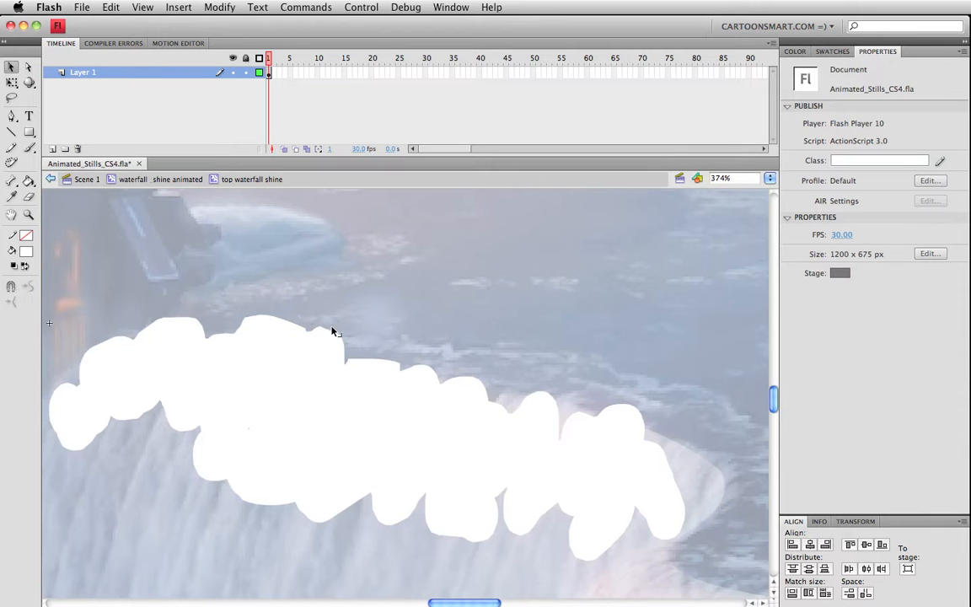
{"action": "left_click_drag", "start_coordinate": [315, 331], "coordinate": [343, 350]}
{"action": "left_click_drag", "start_coordinate": [609, 410], "coordinate": [695, 444]}
{"action": "key", "text": "super+e"}
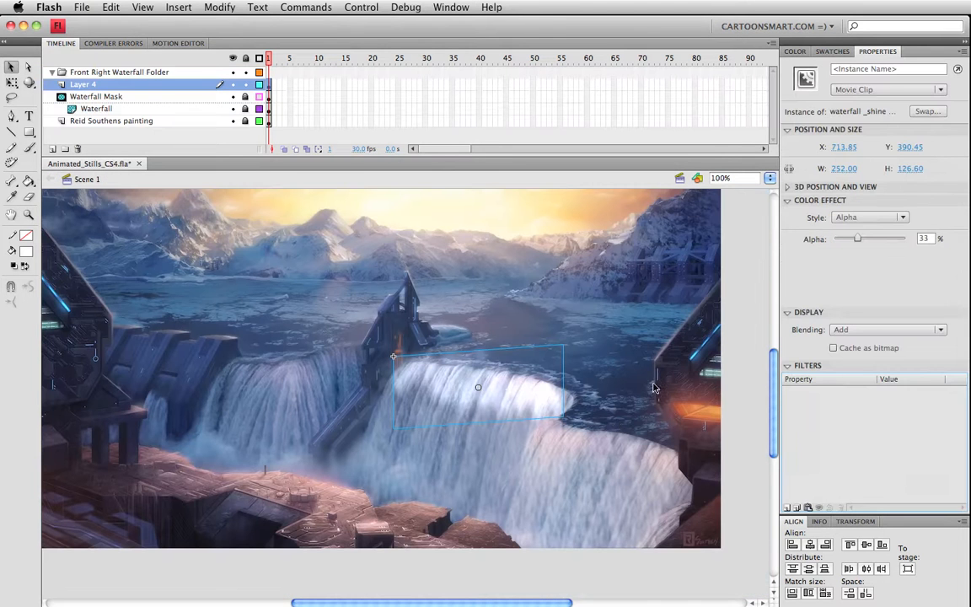
{"action": "key", "text": "super+s"}
Step: Duplicate the shine clip and place the copy over the crest of the lower right waterfall section
{"action": "left_click", "coordinate": [543, 572]}
{"action": "left_click_drag", "start_coordinate": [528, 505], "coordinate": [509, 477]}
{"action": "left_click", "coordinate": [438, 367]}
{"action": "left_click_drag", "start_coordinate": [519, 379], "coordinate": [640, 452]}
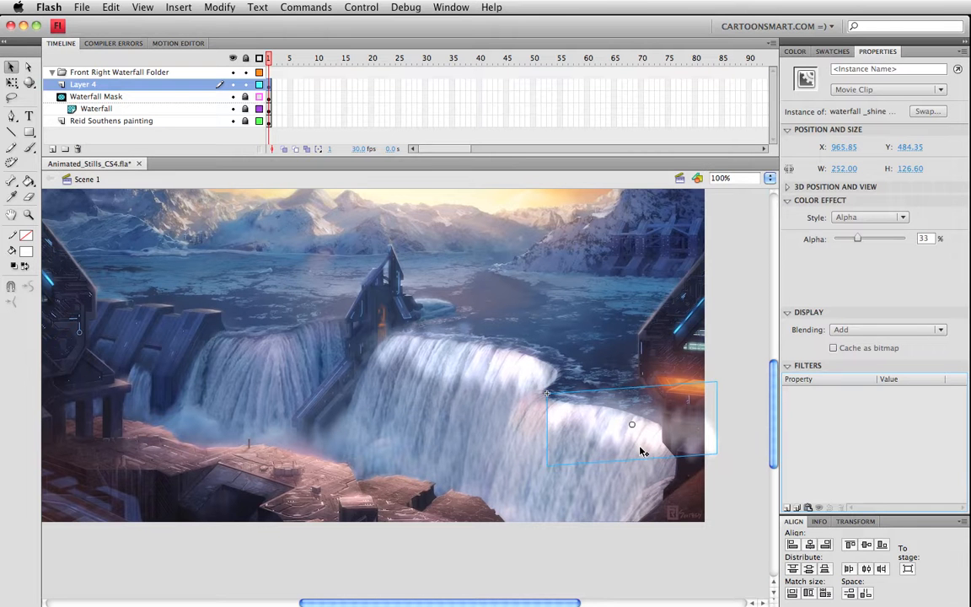
{"action": "left_click_drag", "start_coordinate": [640, 451], "coordinate": [611, 444]}
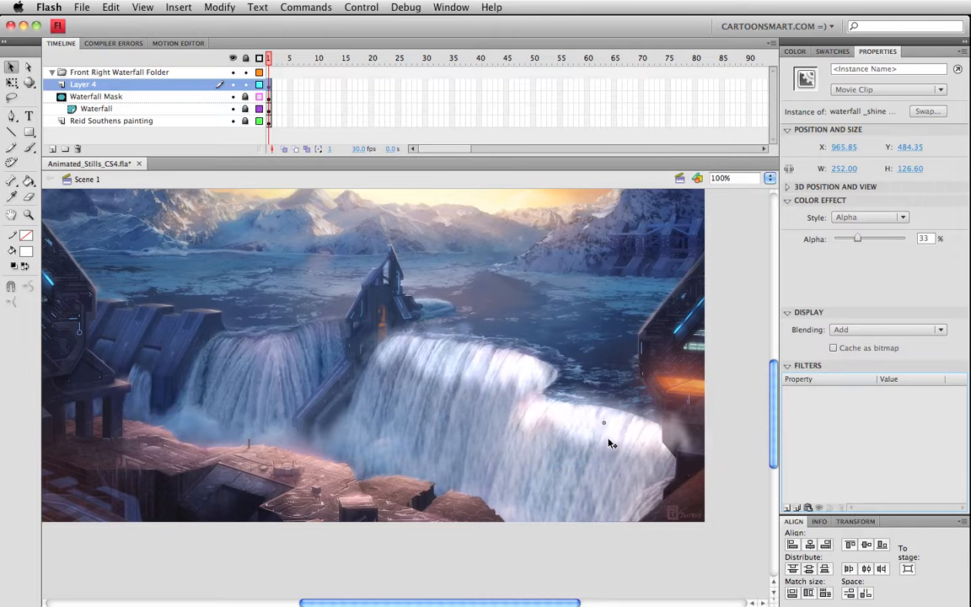
Step: Flatten and rotate the duplicated shine clip to follow the lower crest, making it about 262 by 94 px
{"action": "key", "text": "q"}
{"action": "left_click_drag", "start_coordinate": [693, 457], "coordinate": [695, 462]}
{"action": "left_click_drag", "start_coordinate": [605, 386], "coordinate": [604, 395]}
{"action": "left_click_drag", "start_coordinate": [706, 398], "coordinate": [703, 397]}
Step: Nudge the duplicated shine clip left and down onto the lower crest, to about X 918.8 and Y 483.5
{"action": "key", "text": "Left"}
{"action": "key", "text": "Left"}
{"action": "key", "text": "Left"}
{"action": "key", "text": "Left"}
{"action": "key", "text": "Left"}
{"action": "key", "text": "Left"}
{"action": "key", "text": "Left"}
{"action": "key", "text": "Left"}
{"action": "key", "text": "Left"}
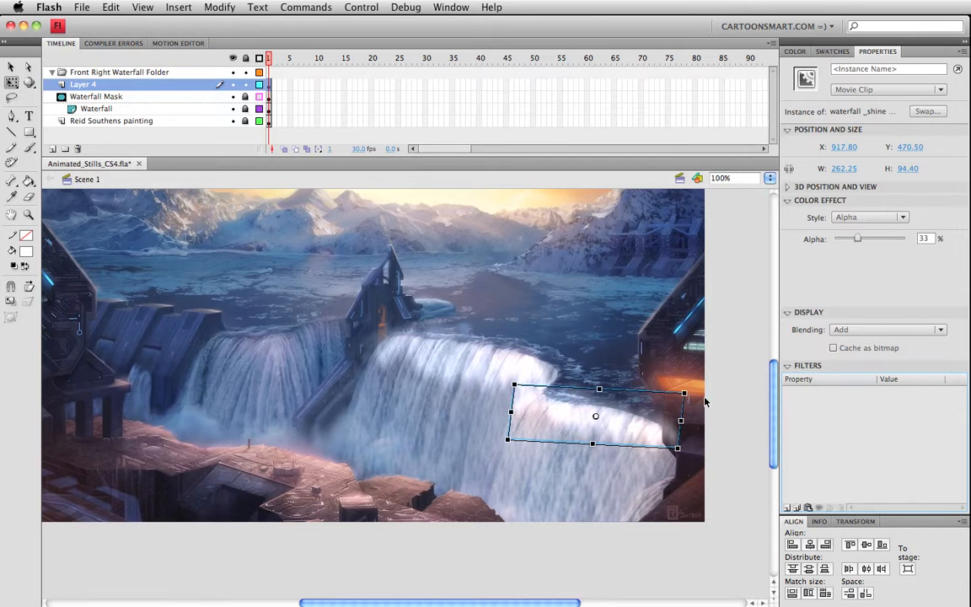
{"action": "key", "text": "Down"}
{"action": "key", "text": "Down"}
{"action": "key", "text": "Down"}
{"action": "key", "text": "Down"}
{"action": "key", "text": "Down"}
{"action": "key", "text": "Down"}
{"action": "key", "text": "Down"}
{"action": "key", "text": "Down"}
{"action": "key", "text": "Down"}
{"action": "key", "text": "Down"}
{"action": "key", "text": "Down"}
{"action": "key", "text": "Down"}
{"action": "key", "text": "Down"}
{"action": "key", "text": "Down"}
{"action": "key", "text": "Down"}
{"action": "key", "text": "Down"}
{"action": "key", "text": "Down"}
{"action": "key", "text": "Down"}
{"action": "key", "text": "Down"}
{"action": "key", "text": "Down"}
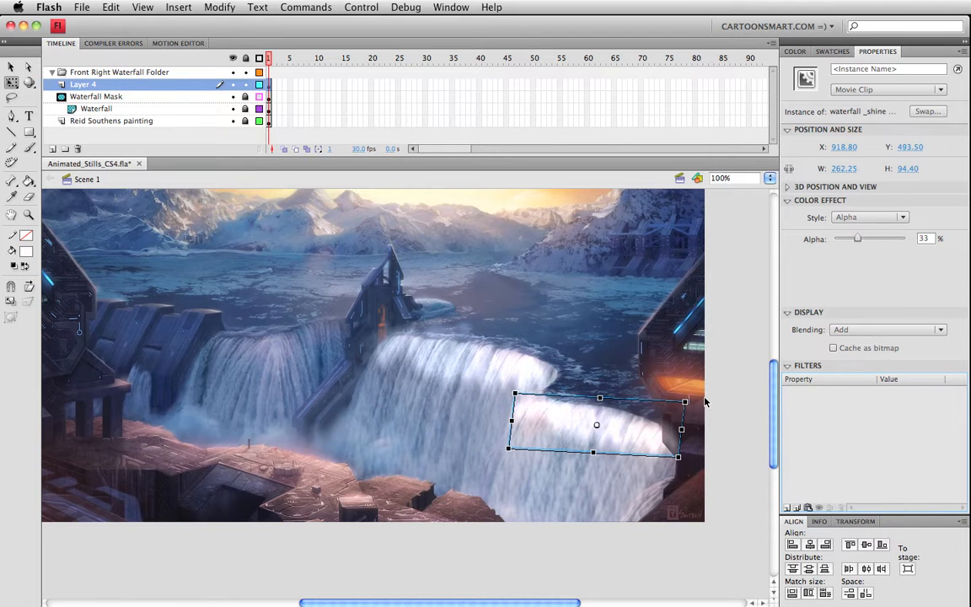
Step: Nudge the lower crest's shine clip left and up to X 917.80 and Y 481.50, then save
{"action": "key", "text": "Left"}
{"action": "key", "text": "Up"}
{"action": "key", "text": "Up"}
{"action": "key", "text": "super+s"}
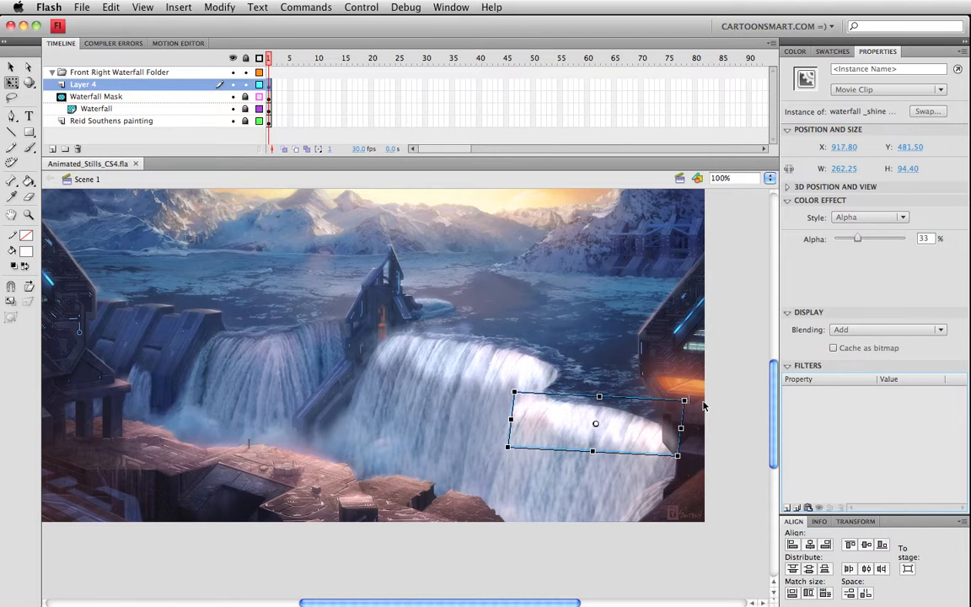
Step: Narrow the lower shine clip to about 240 by 93 px and nudge it to X 921.70 and Y 481.05, then save
{"action": "left_click_drag", "start_coordinate": [680, 427], "coordinate": [662, 431]}
{"action": "key", "text": "v"}
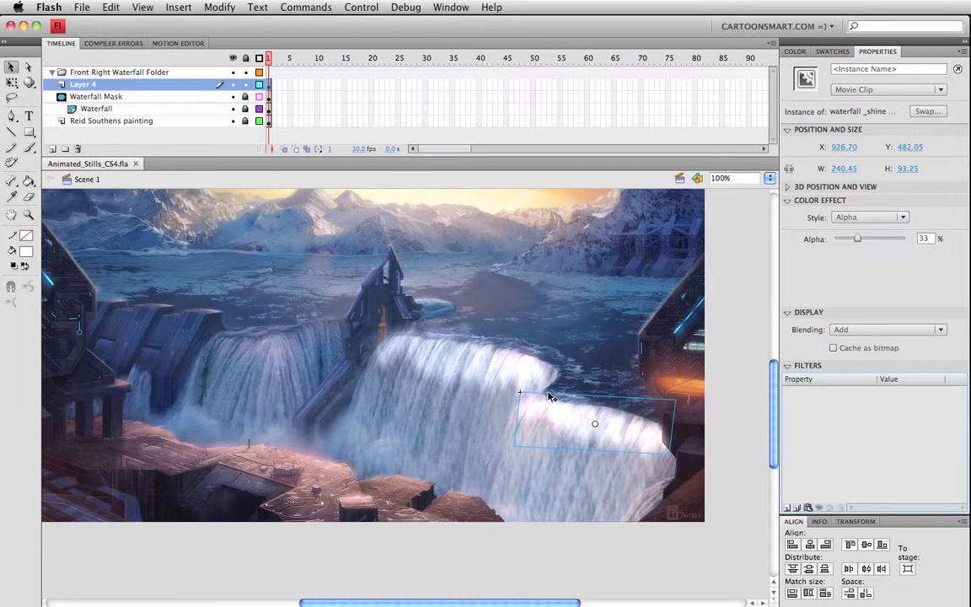
{"action": "key", "text": "Left"}
{"action": "key", "text": "Left"}
{"action": "key", "text": "Left"}
{"action": "key", "text": "Left"}
{"action": "key", "text": "Left"}
{"action": "key", "text": "Left"}
{"action": "key", "text": "Up"}
{"action": "key", "text": "cmd+s"}
Step: Lower the lower crest shine clip's alpha to 27% and save
{"action": "left_click_drag", "start_coordinate": [857, 239], "coordinate": [855, 240]}
{"action": "key", "text": "super+s"}
{"action": "left_click", "coordinate": [748, 386]}
{"action": "left_click", "coordinate": [628, 412]}
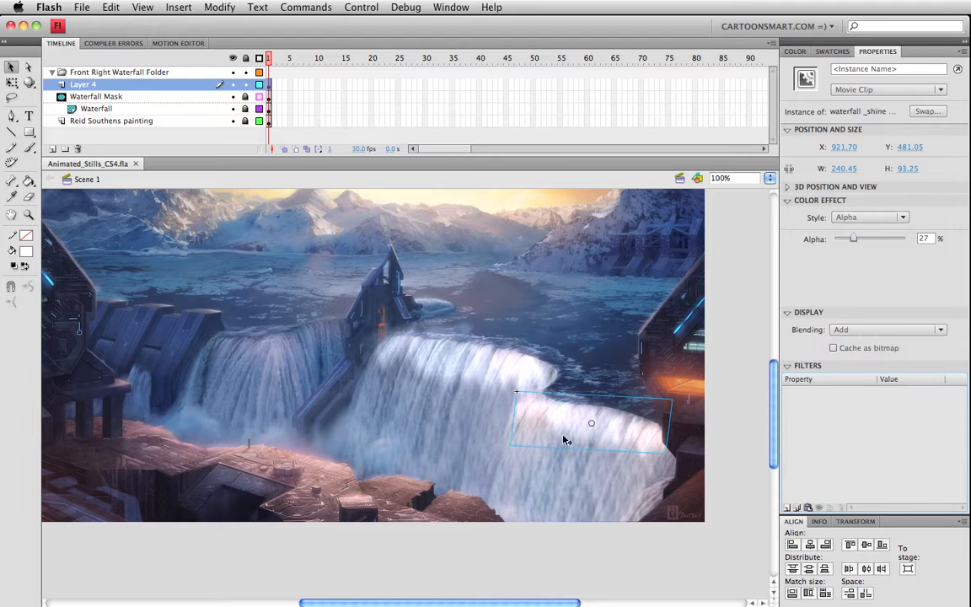
Step: Duplicate the upper shine clip, place the copy over the waterfall's base at about Y 528.5, and set its alpha to 25%
{"action": "left_click", "coordinate": [463, 374]}
{"action": "key", "text": "super+c"}
{"action": "key", "text": "super+v"}
{"action": "left_click_drag", "start_coordinate": [441, 406], "coordinate": [409, 425]}
{"action": "key", "text": "q"}
{"action": "key", "text": "v"}
{"action": "left_click_drag", "start_coordinate": [438, 470], "coordinate": [433, 482]}
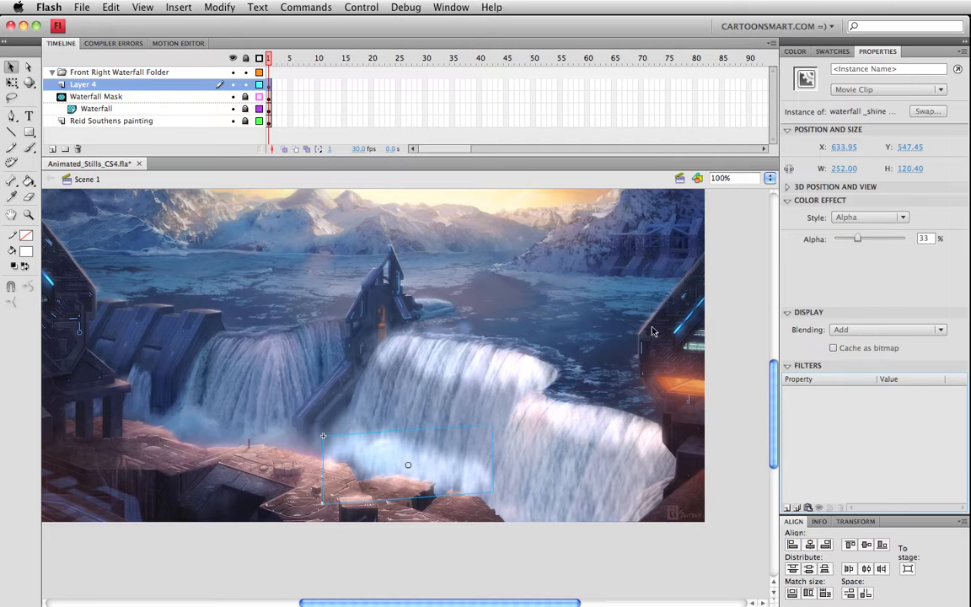
{"action": "left_click_drag", "start_coordinate": [857, 239], "coordinate": [851, 239]}
{"action": "left_click_drag", "start_coordinate": [429, 477], "coordinate": [439, 463]}
Step: Preview the movie, then delete the shine clip copy from the waterfall's base and save
{"action": "key", "text": "super+Return"}
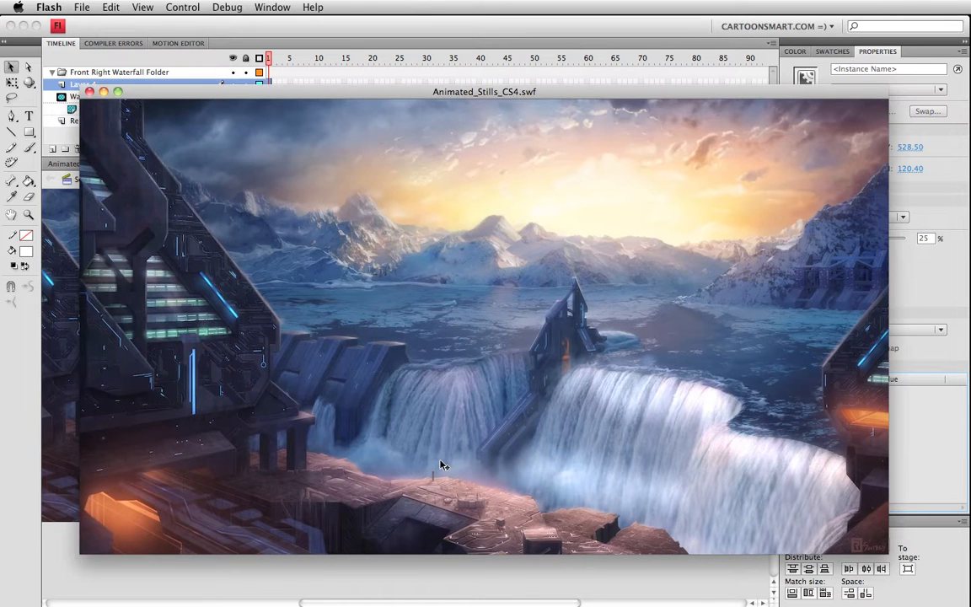
{"action": "key", "text": "super+w"}
{"action": "left_click", "coordinate": [404, 451]}
{"action": "key", "text": "super+s"}
{"action": "left_click_drag", "start_coordinate": [457, 427], "coordinate": [448, 438]}
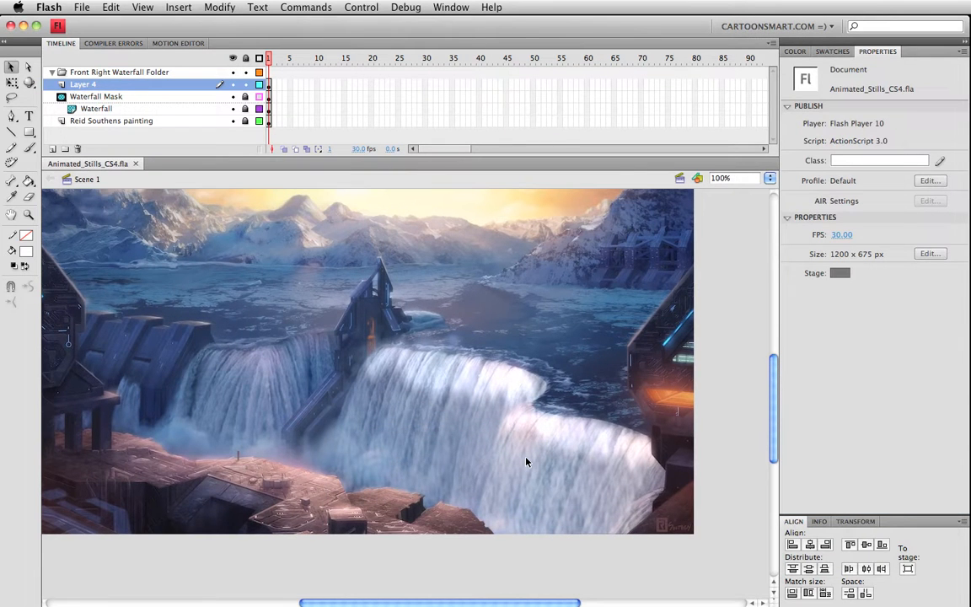
Step: Preview the movie to examine the shimmer on the upper and lower crests, then select each shine clip to inspect it
{"action": "key", "text": "super+Return"}
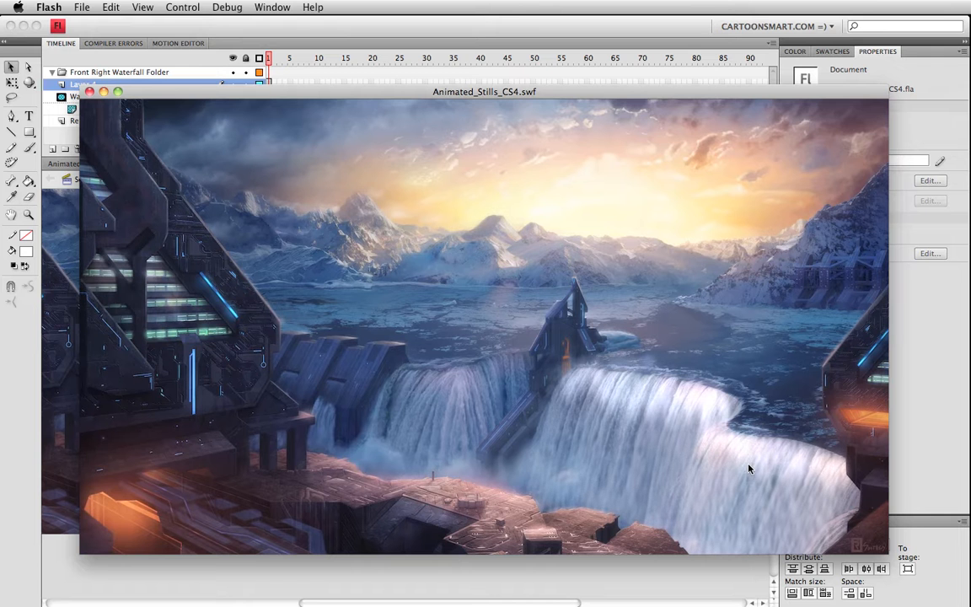
{"action": "left_click", "coordinate": [89, 91]}
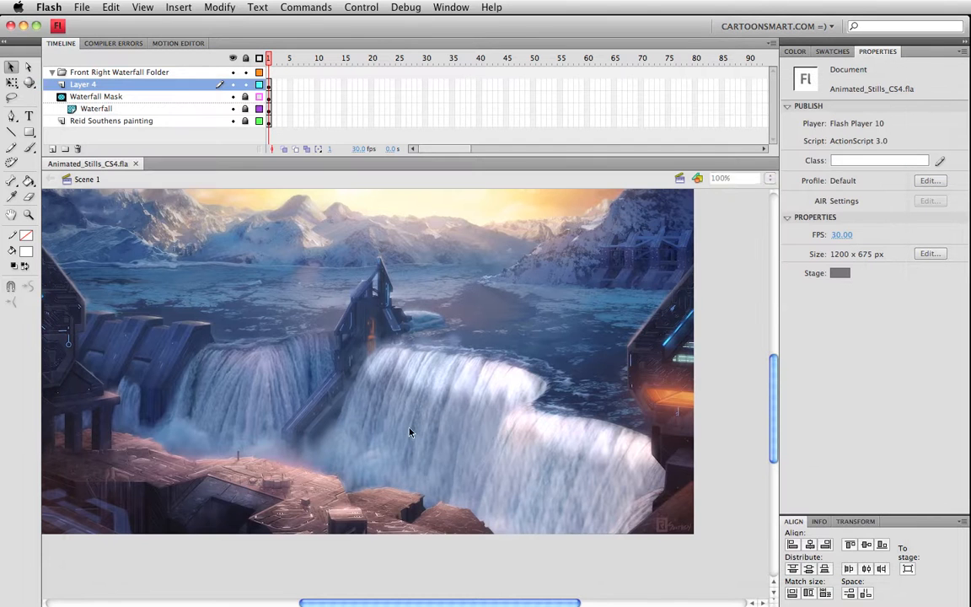
{"action": "left_click_drag", "start_coordinate": [470, 462], "coordinate": [493, 478]}
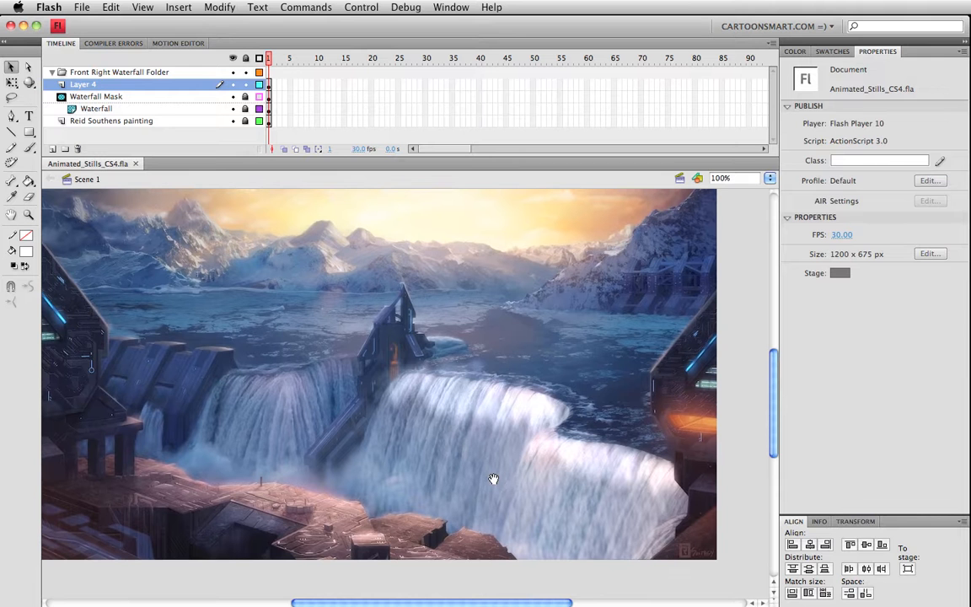
{"action": "left_click", "coordinate": [497, 415]}
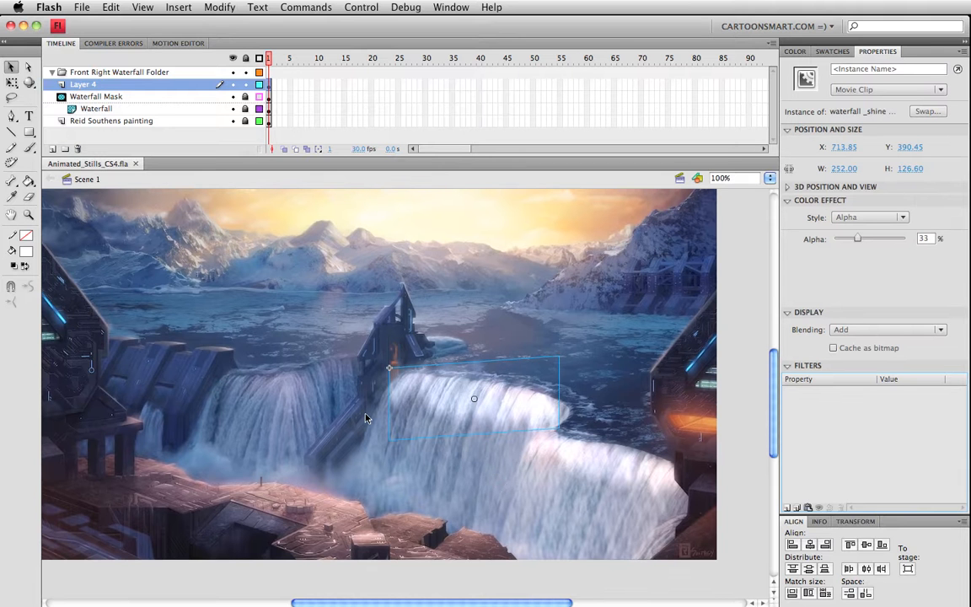
{"action": "left_click", "coordinate": [572, 470]}
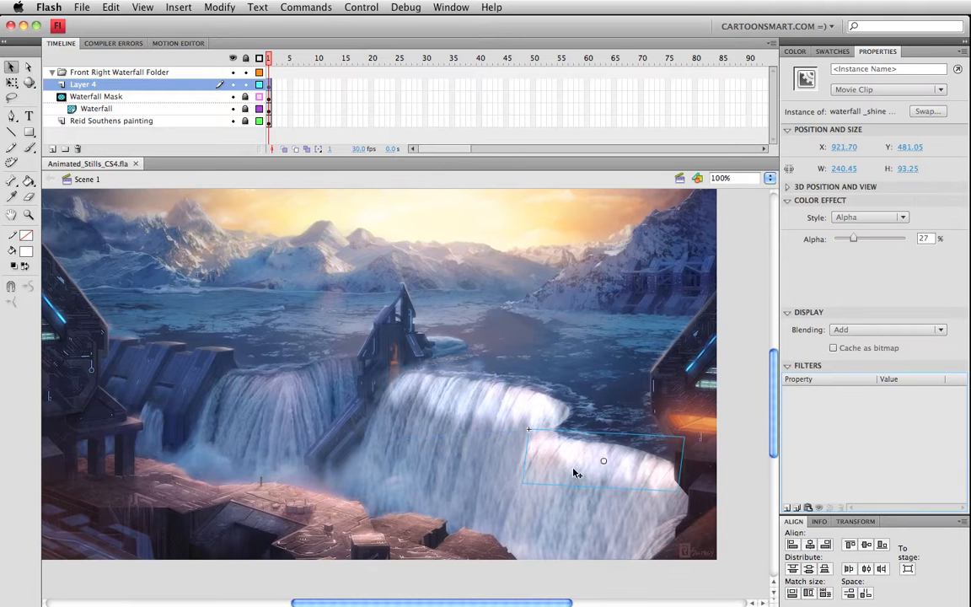
Step: Enter the upper crest's shine clip for editing and add a new layer named Actionscript
{"action": "double_click", "coordinate": [466, 401]}
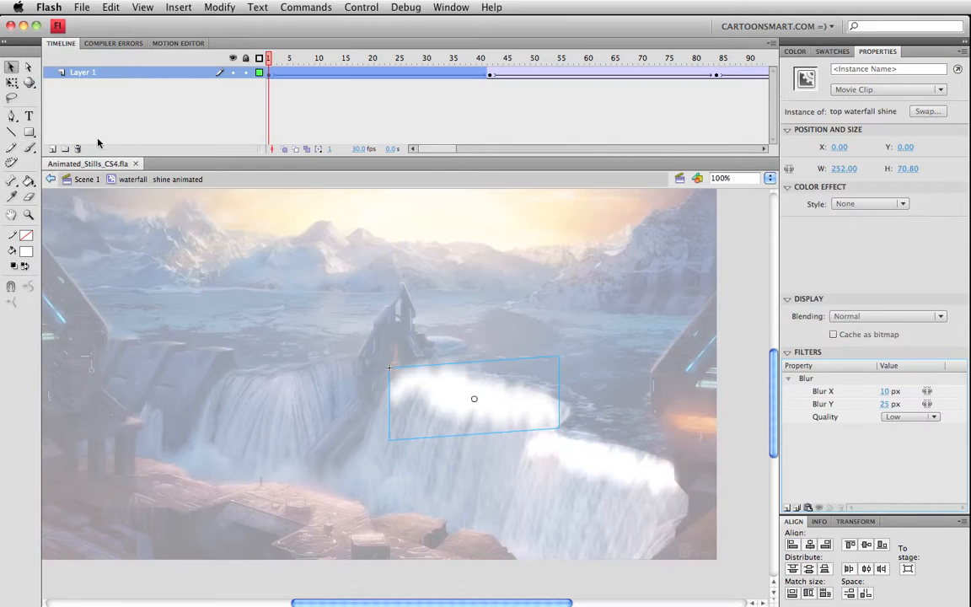
{"action": "left_click", "coordinate": [53, 148]}
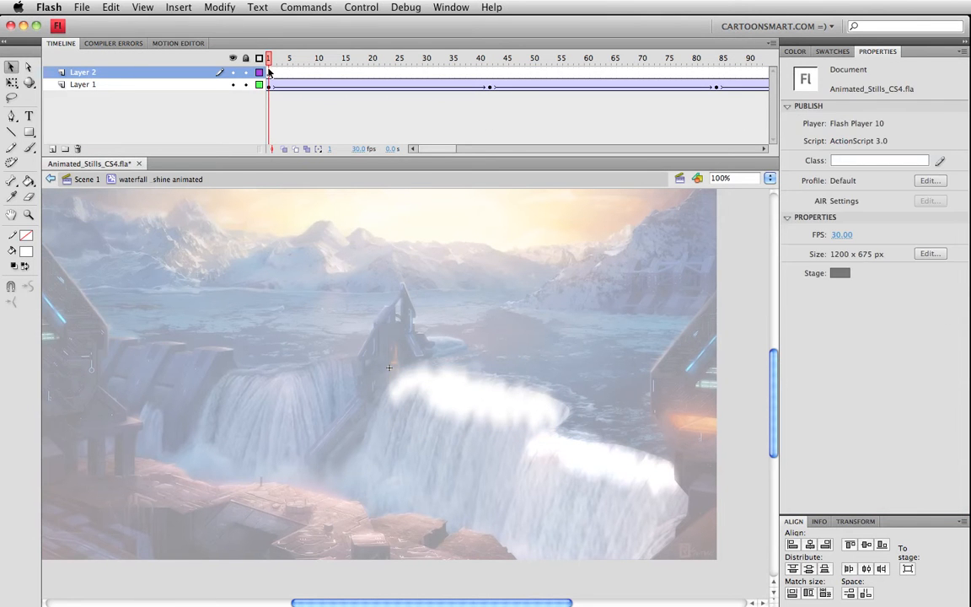
{"action": "double_click", "coordinate": [85, 73]}
{"action": "type", "text": "Act"}
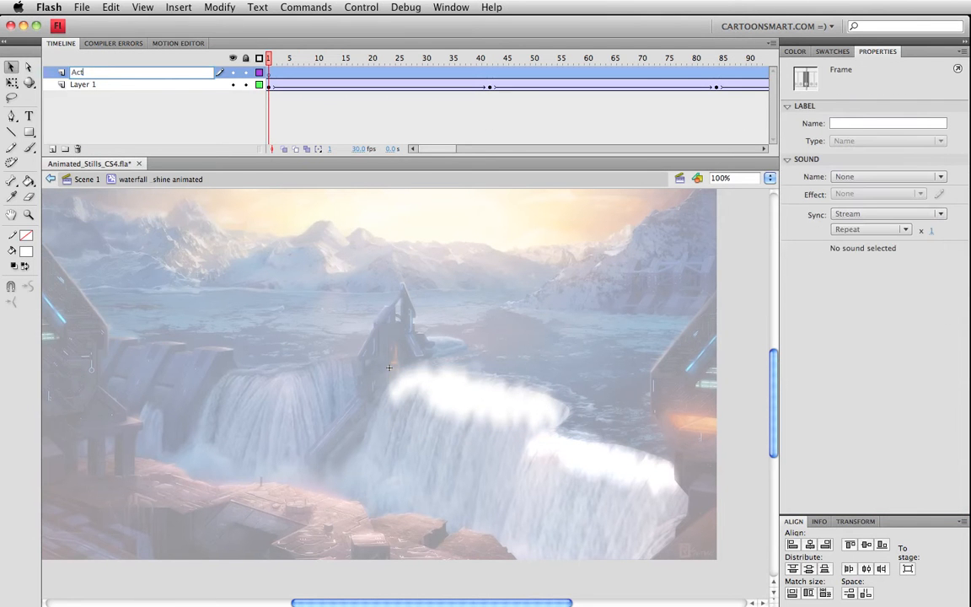
{"action": "type", "text": "ionscript"}
{"action": "key", "text": "Return"}
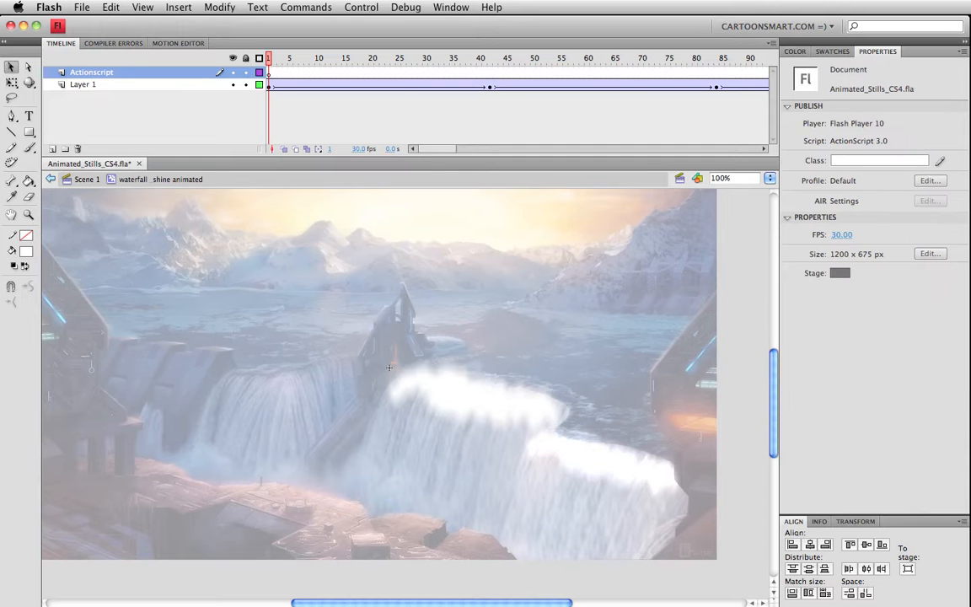
Step: Open the frame actions for frame 1 of the Actionscript layer and move the script window clear of the timeline
{"action": "left_click", "coordinate": [270, 74]}
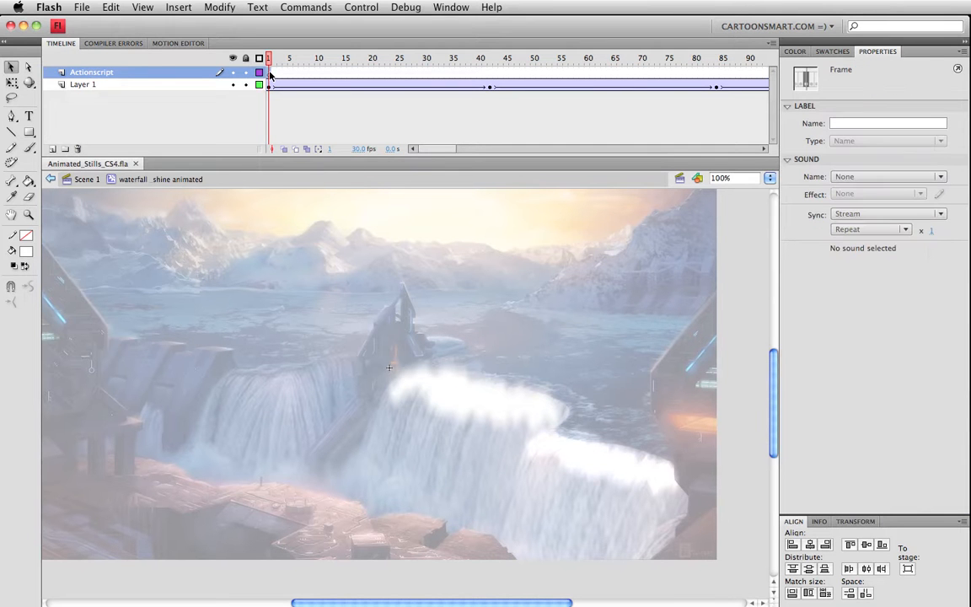
{"action": "key", "text": "alt+F9"}
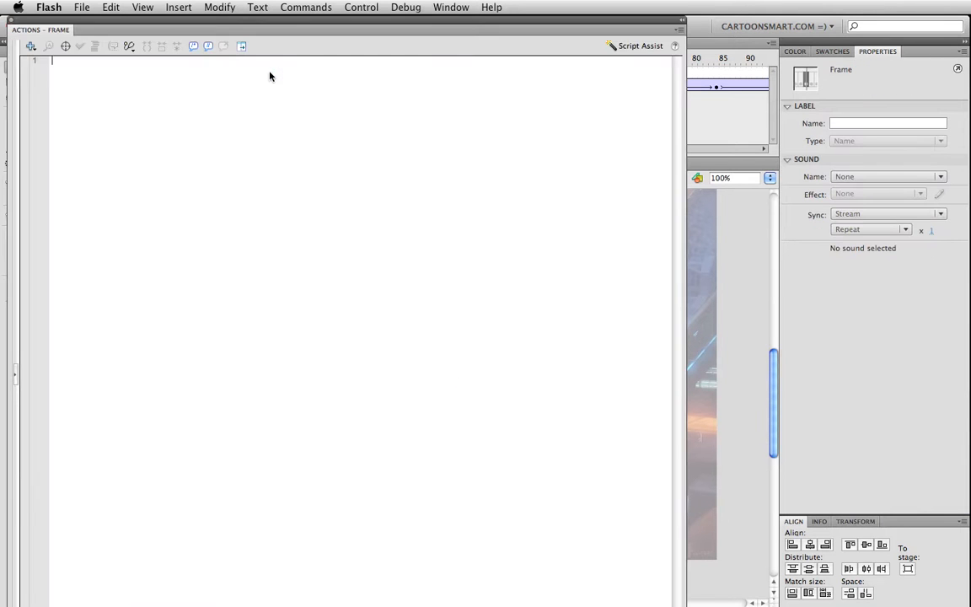
{"action": "left_click_drag", "start_coordinate": [80, 25], "coordinate": [405, 192]}
{"action": "left_click", "coordinate": [450, 7]}
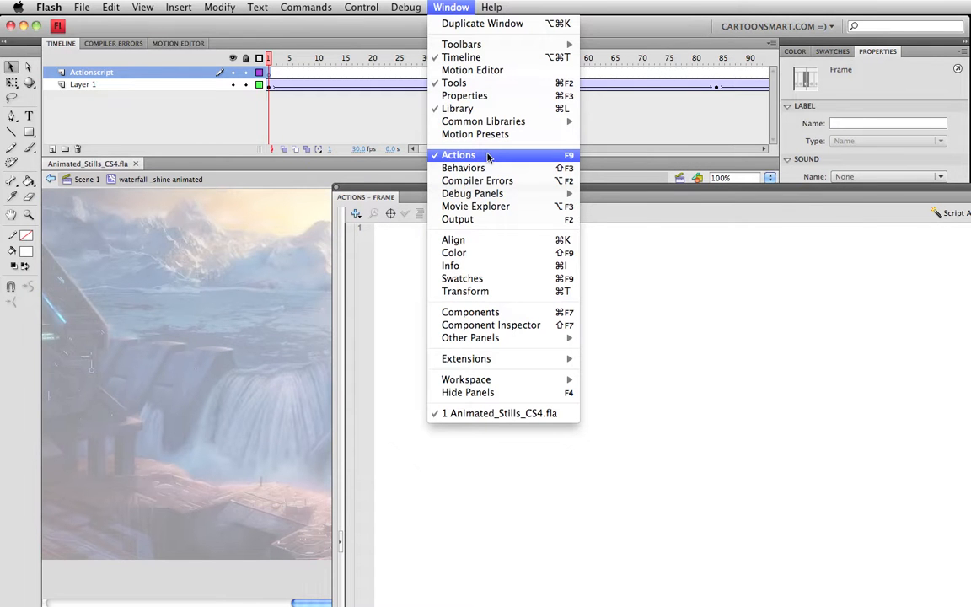
{"action": "left_click", "coordinate": [591, 509]}
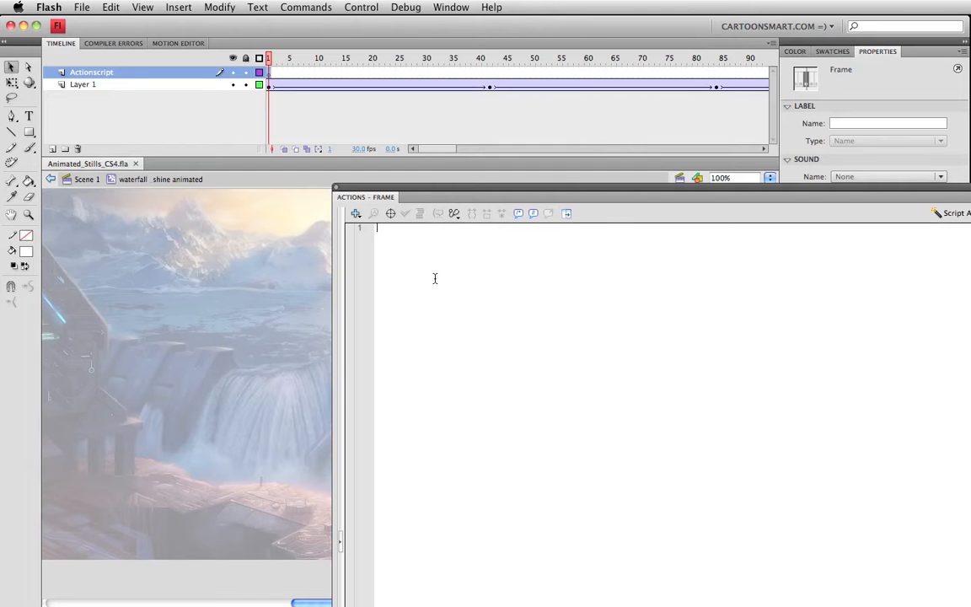
Step: Declare an integer variable in the frame script with var myNum:int ; and save
{"action": "type", "text": "var"}
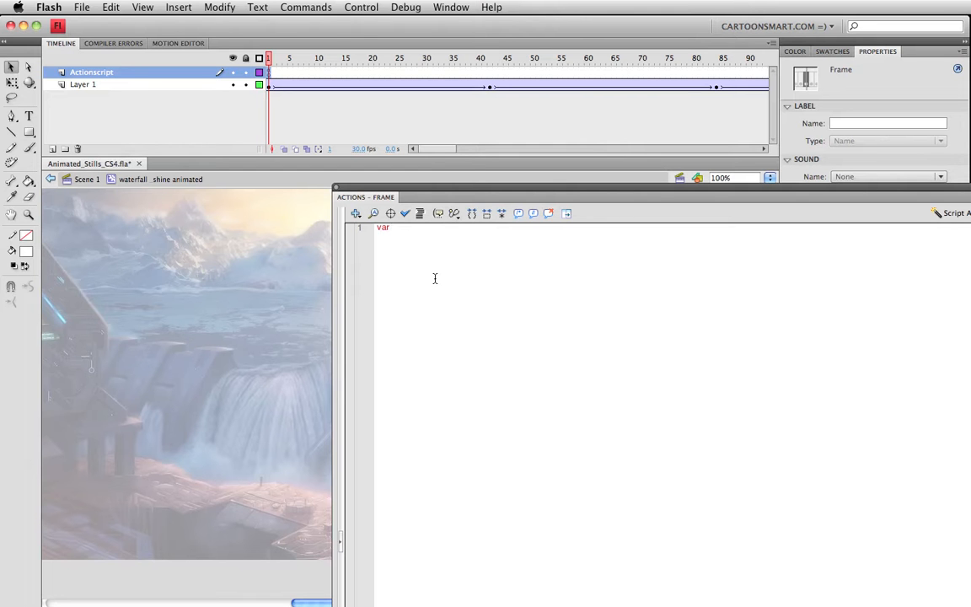
{"action": "type", "text": " myNum:int"}
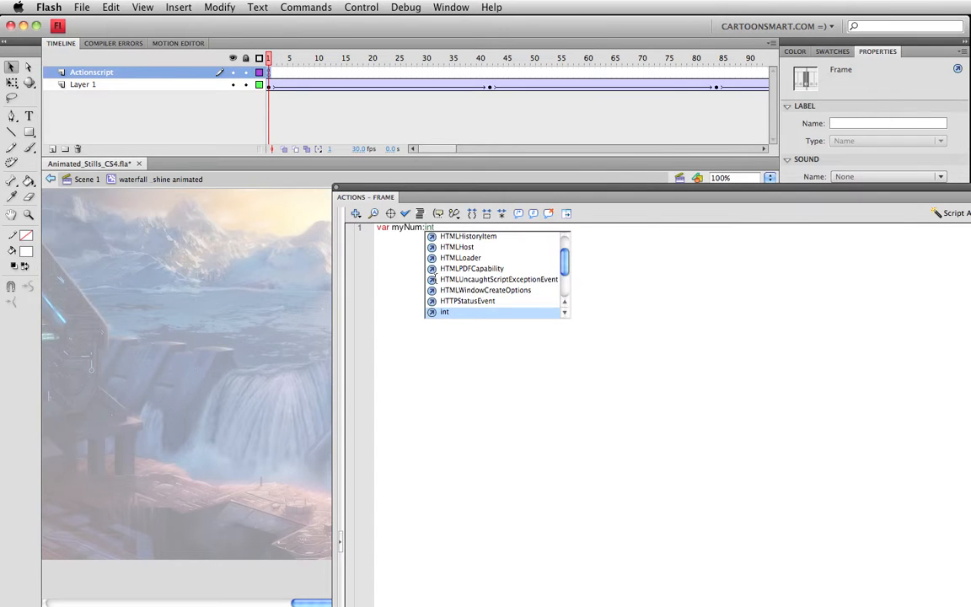
{"action": "key", "text": "Return"}
{"action": "key", "text": "Return"}
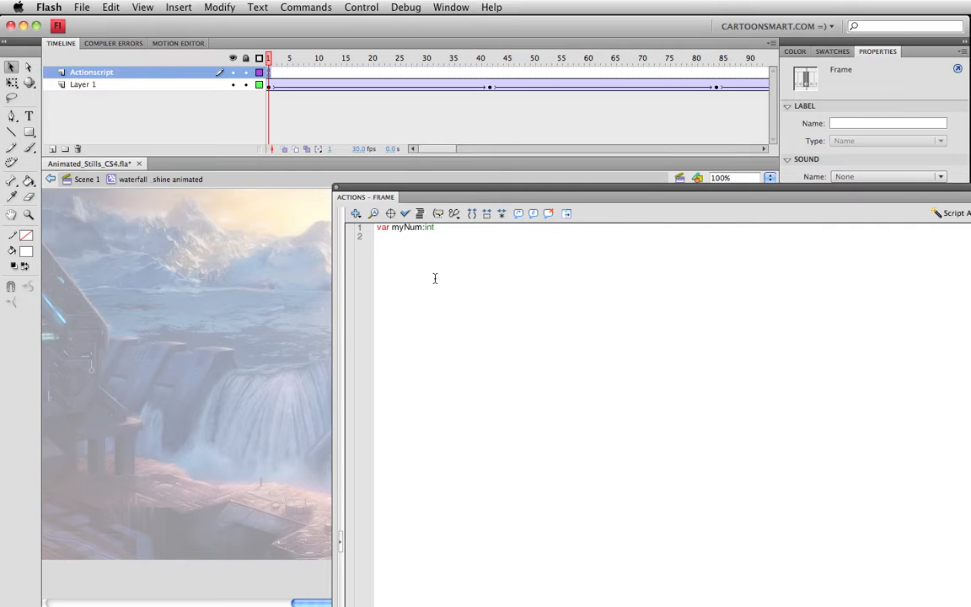
{"action": "key", "text": "BackSpace"}
{"action": "type", "text": ";"}
{"action": "key", "text": "super+s"}
Step: Add the script line myNum = Math.random( ) * 100; below the variable declaration
{"action": "key", "text": "Return"}
{"action": "key", "text": "Return"}
{"action": "type", "text": "myNum = Mat h.ran"}
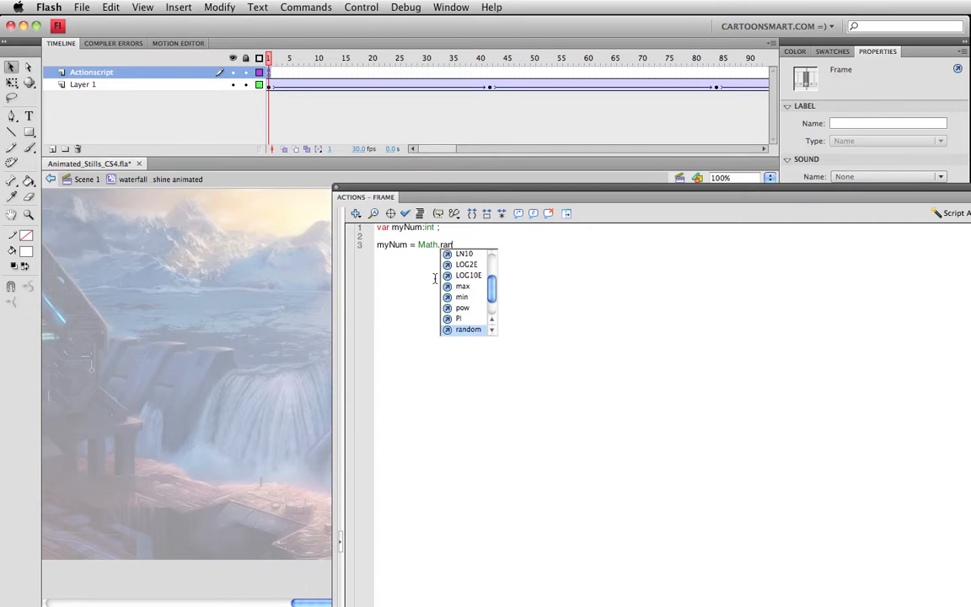
{"action": "type", "text": "dom("}
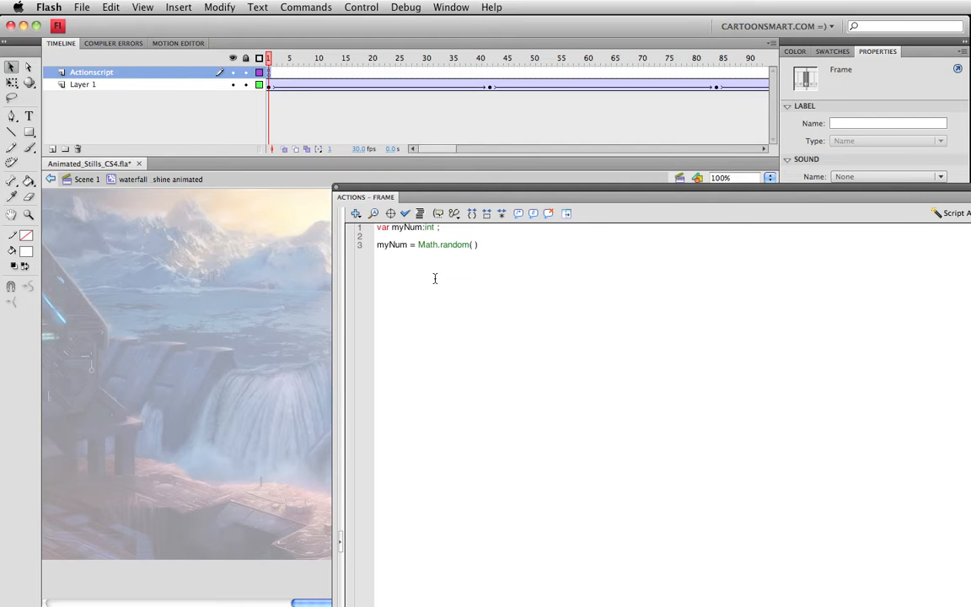
{"action": "type", "text": "00;"}
Step: Check the shine animation's length in the timeline, then change the random multiplier in the frame script to 200
{"action": "left_click", "coordinate": [336, 189]}
{"action": "mouse_move", "coordinate": [451, 148]}
{"action": "left_mouse_down"}
{"action": "mouse_move", "coordinate": [508, 149]}
{"action": "mouse_move", "coordinate": [444, 149]}
{"action": "left_mouse_up"}
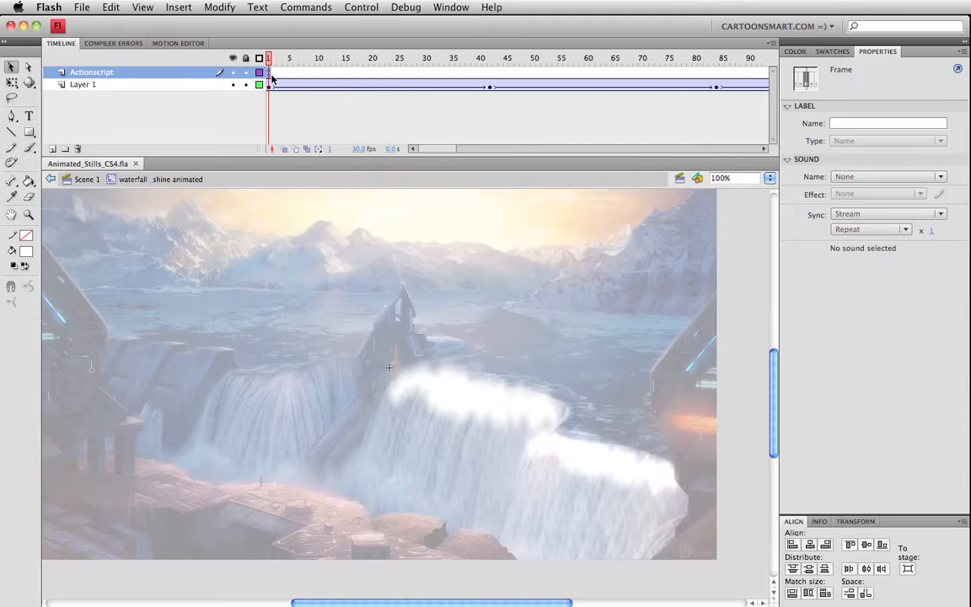
{"action": "key", "text": "F9"}
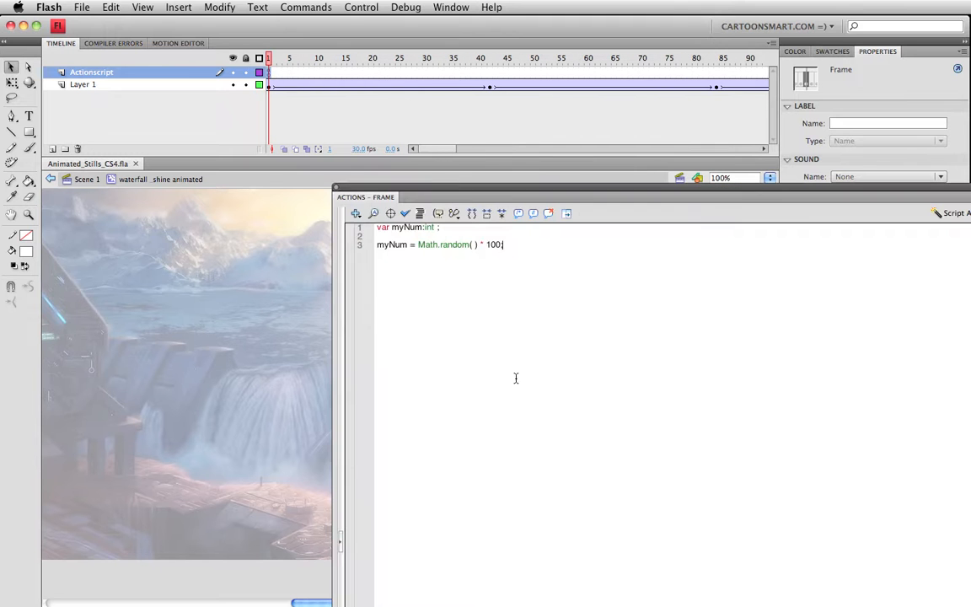
{"action": "double_click", "coordinate": [493, 245]}
{"action": "key", "text": "BackSpace"}
{"action": "type", "text": "200"}
Step: Add the line gotoAndPlay (myNum ); at the end of the frame script and save
{"action": "key", "text": "Return"}
{"action": "key", "text": "Return"}
{"action": "type", "text": "gotoAndPlay "}
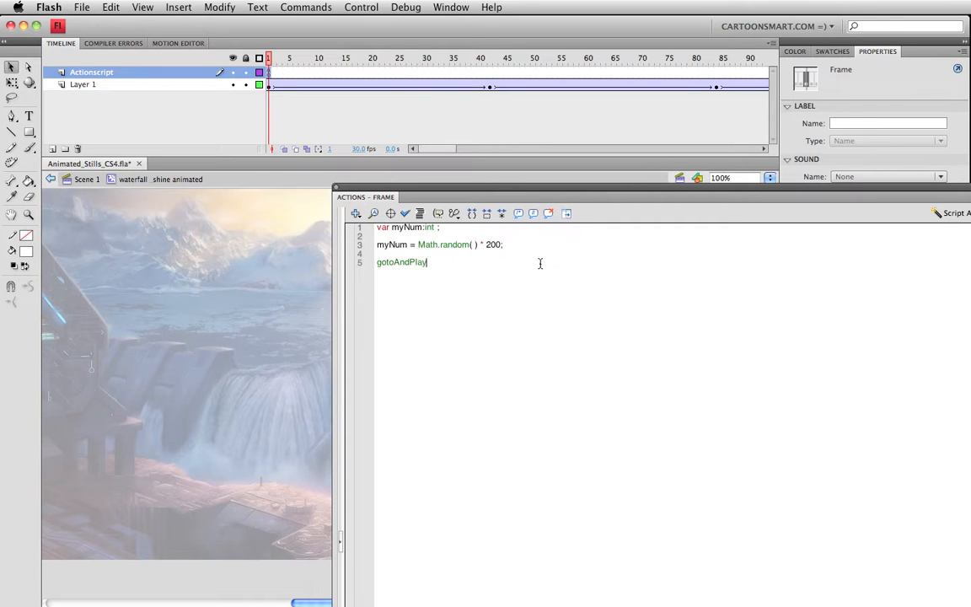
{"action": "type", "text": "(myNum );"}
{"action": "key", "text": "super+s"}
Step: Insert trace (myNum); directly below the random number line and save
{"action": "left_click", "coordinate": [506, 244]}
{"action": "key", "text": "Return"}
{"action": "type", "text": "trace (myN"}
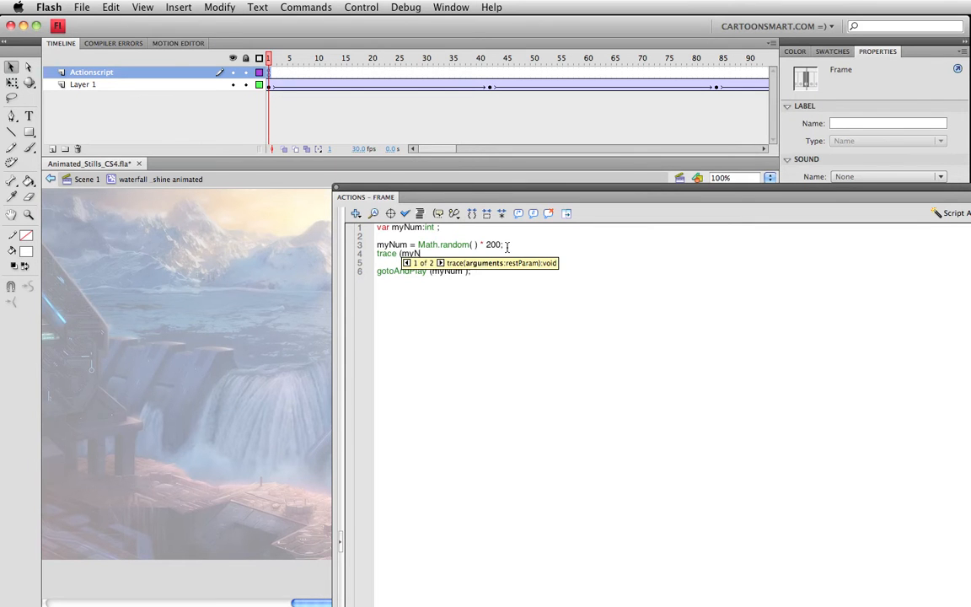
{"action": "type", "text": "um);"}
{"action": "key", "text": "super+s"}
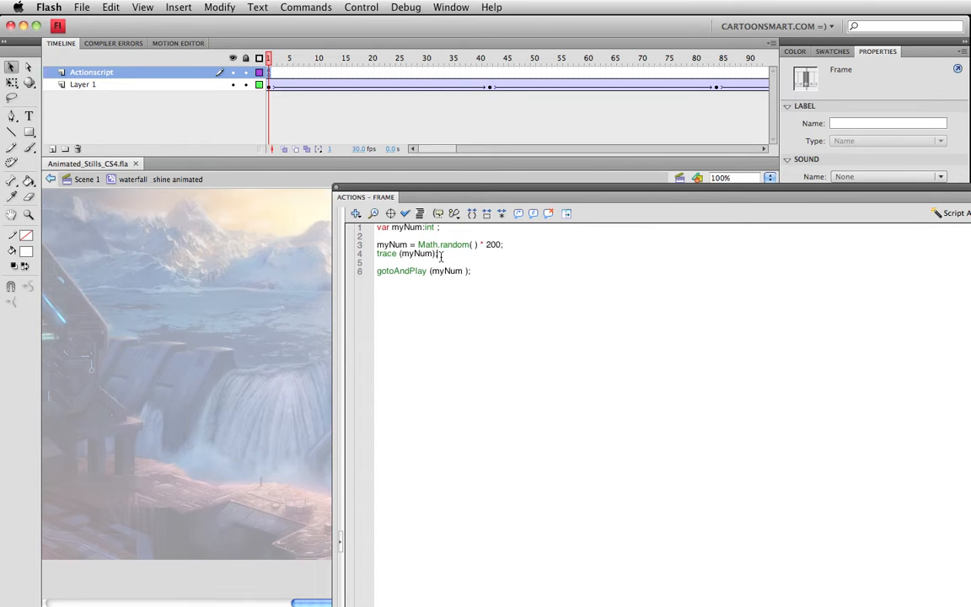
Step: Test the movie and examine the traced random frame numbers and the shine, then close the output and preview
{"action": "key", "text": "super+Return"}
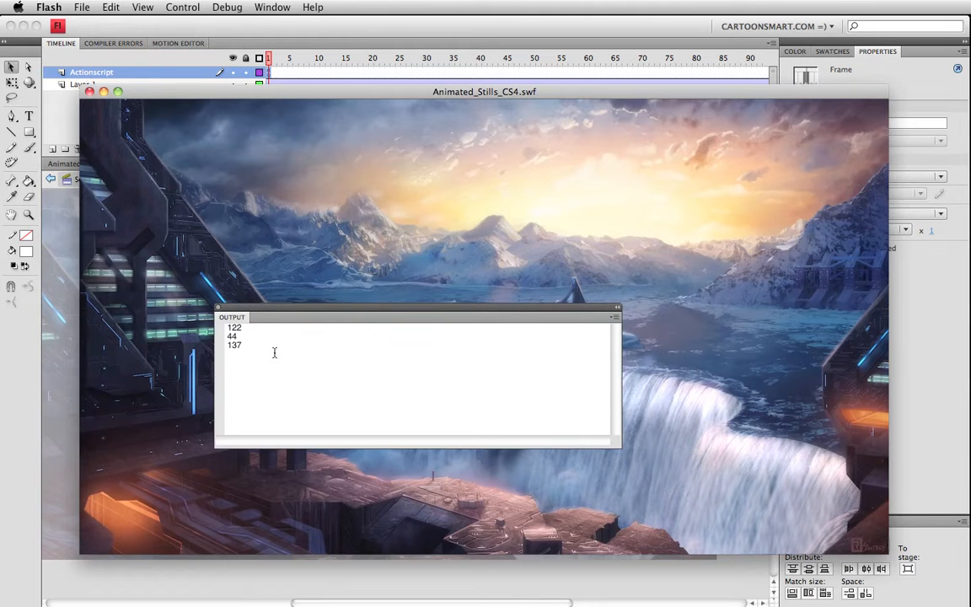
{"action": "left_click_drag", "start_coordinate": [238, 337], "coordinate": [221, 328]}
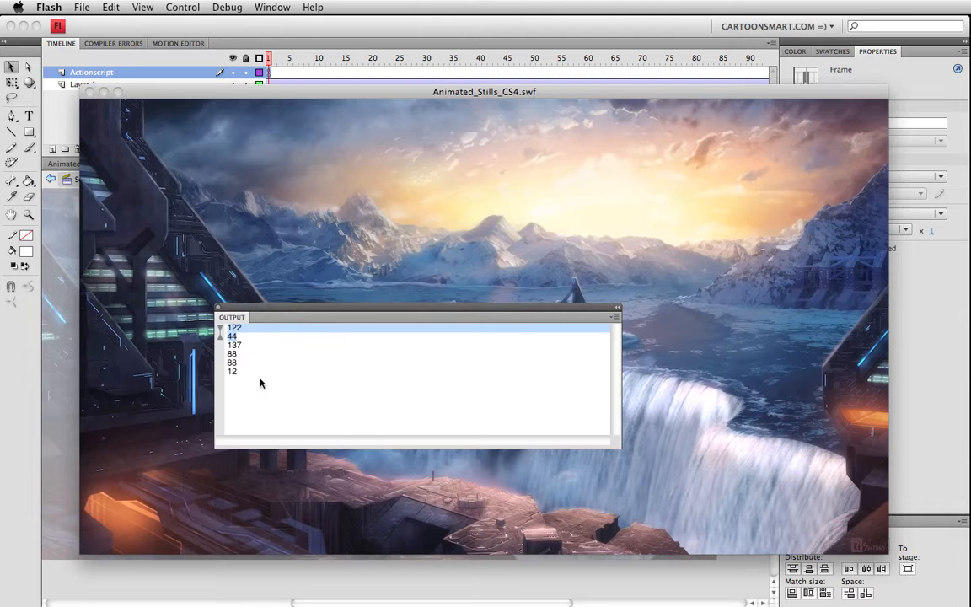
{"action": "left_click", "coordinate": [218, 308]}
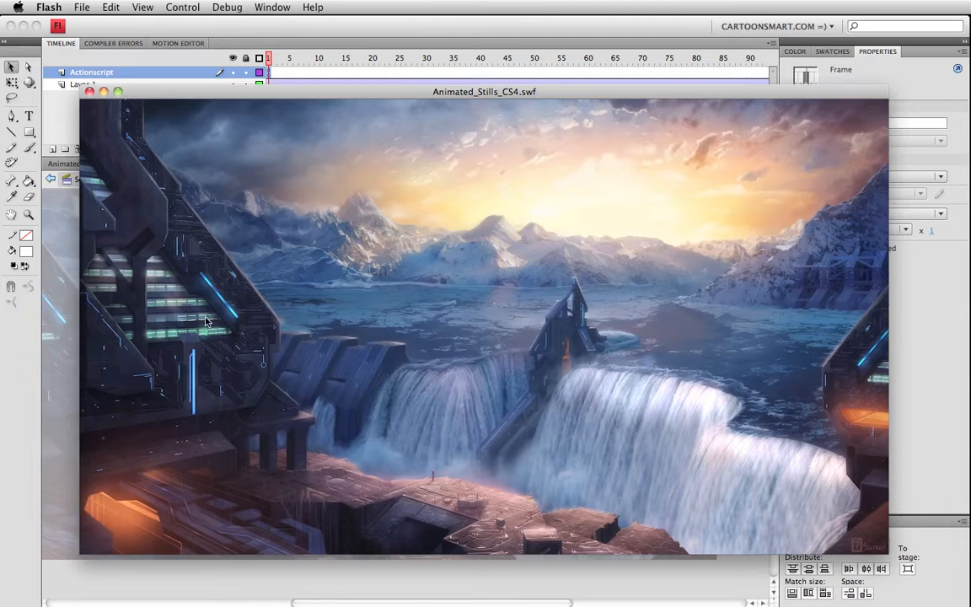
{"action": "left_click", "coordinate": [89, 91]}
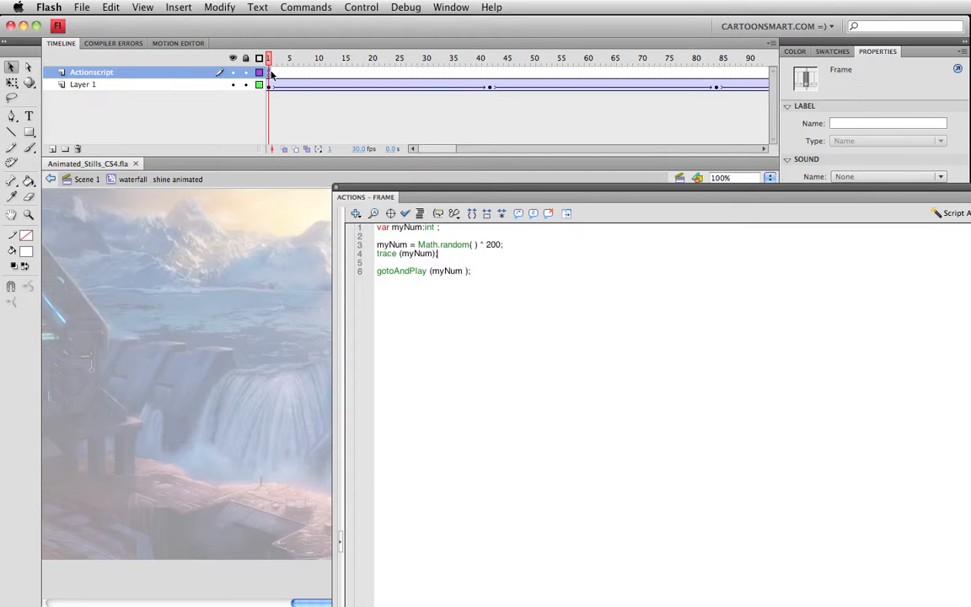
Step: Delete the trace (myNum); line from the frame script and save
{"action": "left_click_drag", "start_coordinate": [438, 253], "coordinate": [377, 253]}
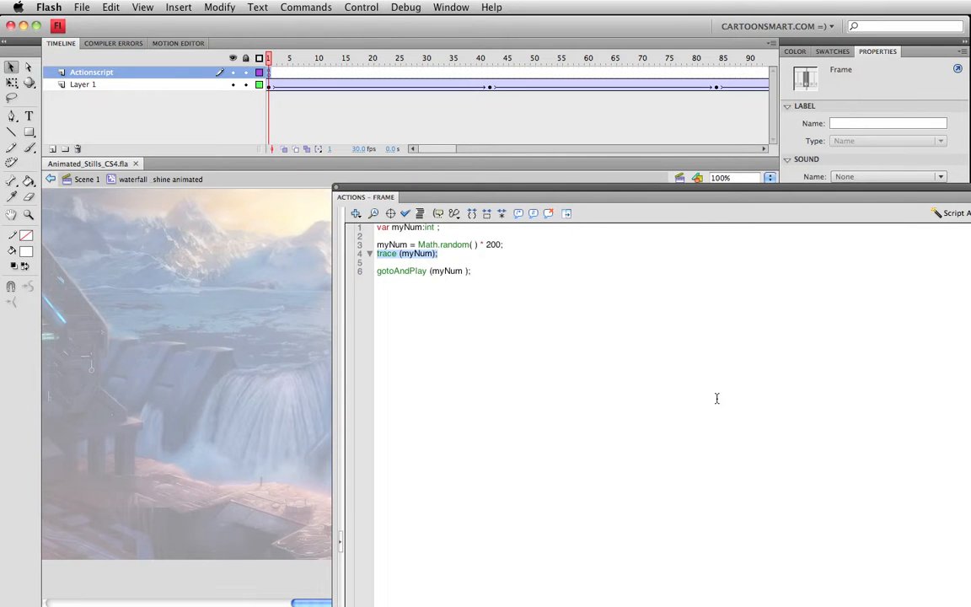
{"action": "key", "text": "Delete"}
{"action": "key", "text": "Delete"}
{"action": "key", "text": "super+s"}
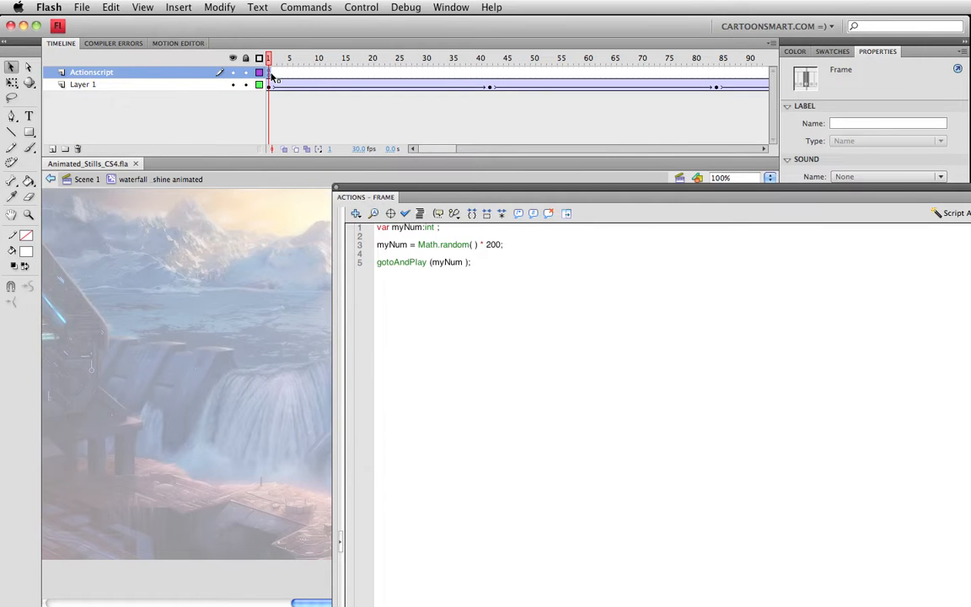
Step: Insert a keyframe at frame 225 of the Actionscript layer, give it the script gotoAndPlay(2); and save
{"action": "left_click", "coordinate": [337, 189]}
{"action": "left_click_drag", "start_coordinate": [430, 149], "coordinate": [517, 150]}
{"action": "left_click", "coordinate": [387, 59]}
{"action": "key", "text": "F6"}
{"action": "key", "text": "alt+F9"}
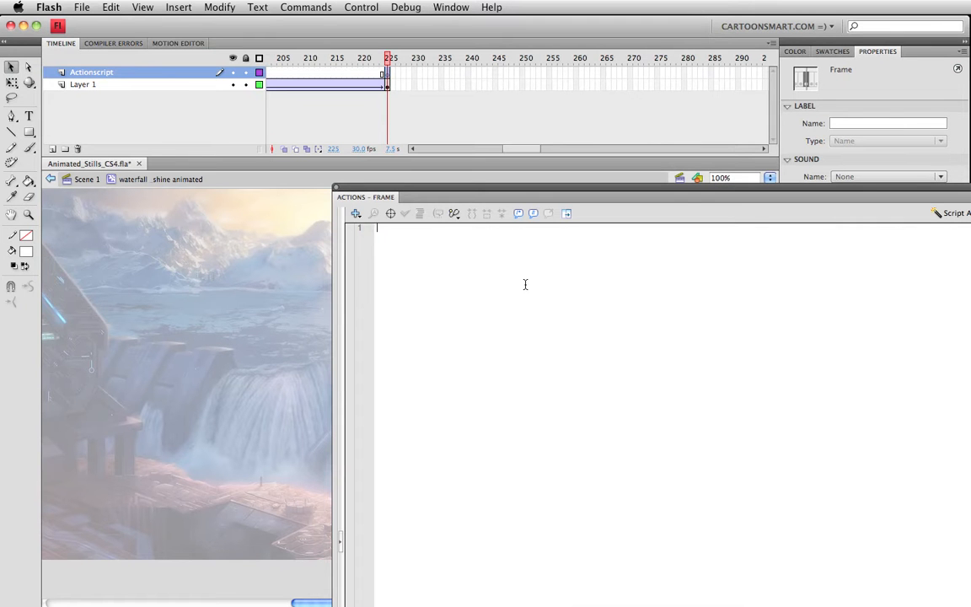
{"action": "type", "text": "gotoA"}
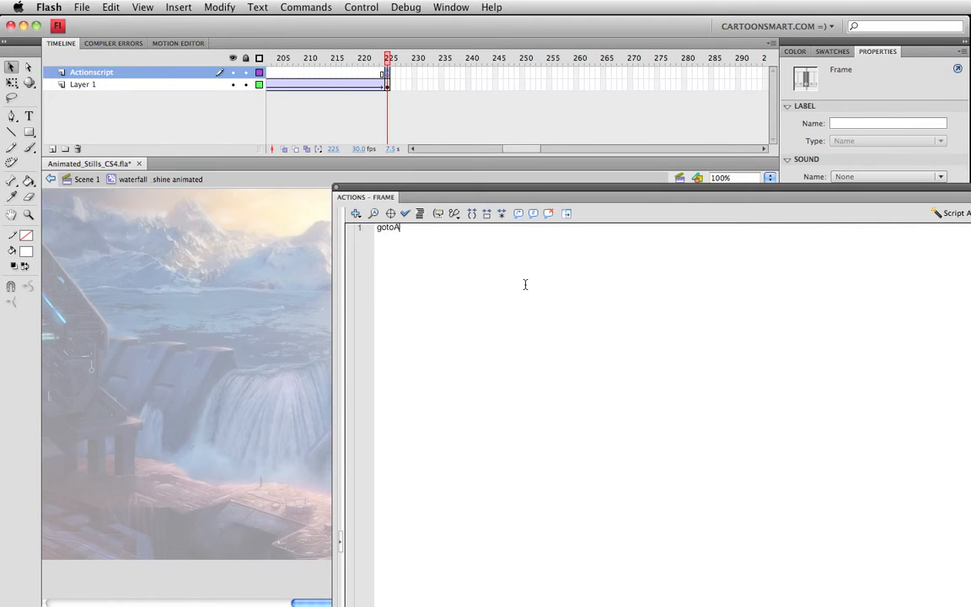
{"action": "type", "text": "ndPlay(2);"}
{"action": "key", "text": "super+s"}
{"action": "left_click_drag", "start_coordinate": [441, 233], "coordinate": [322, 284]}
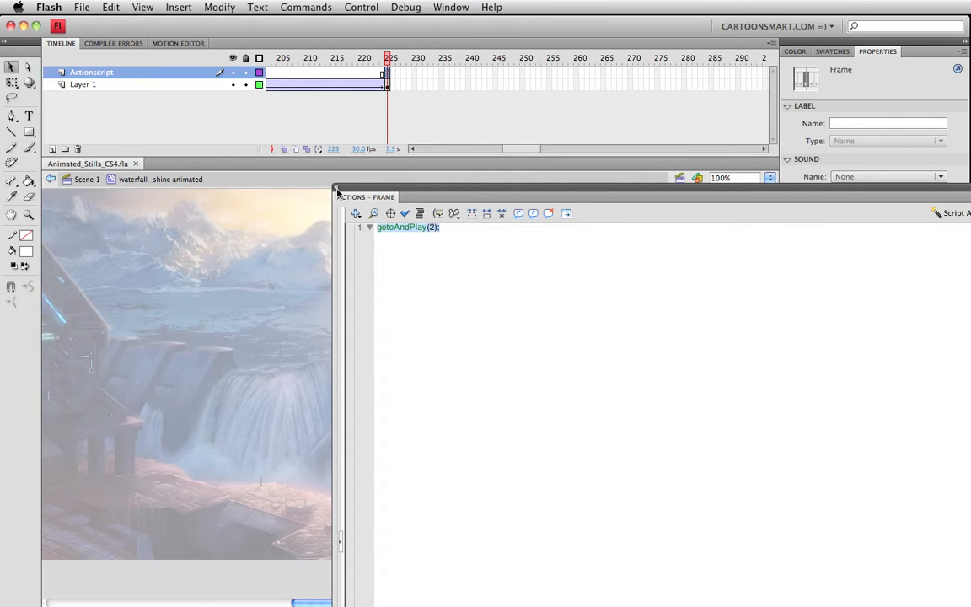
{"action": "left_click", "coordinate": [336, 189]}
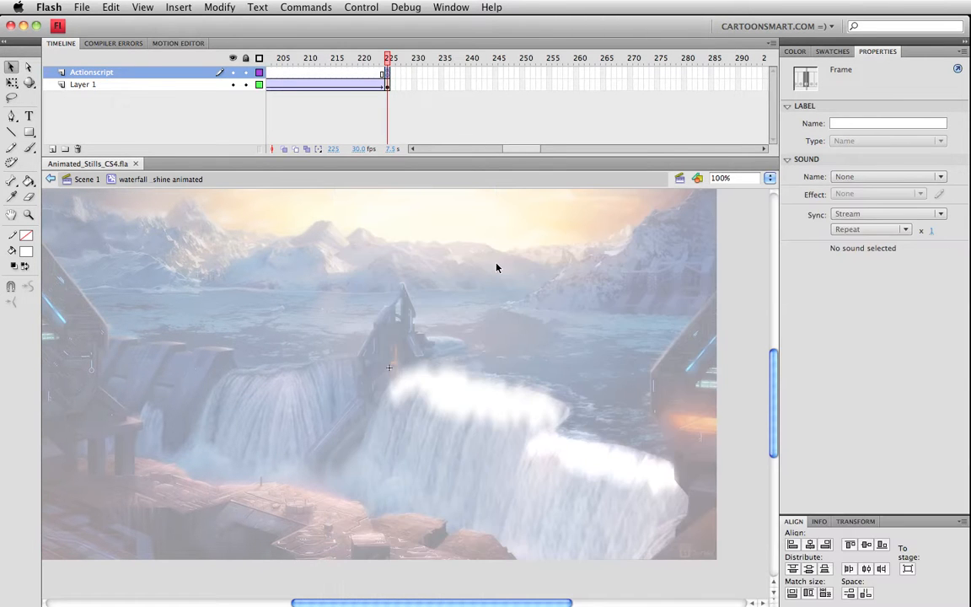
Step: Test the movie to examine how the waterfall shine plays and loops, then close the preview
{"action": "key", "text": "super+Return"}
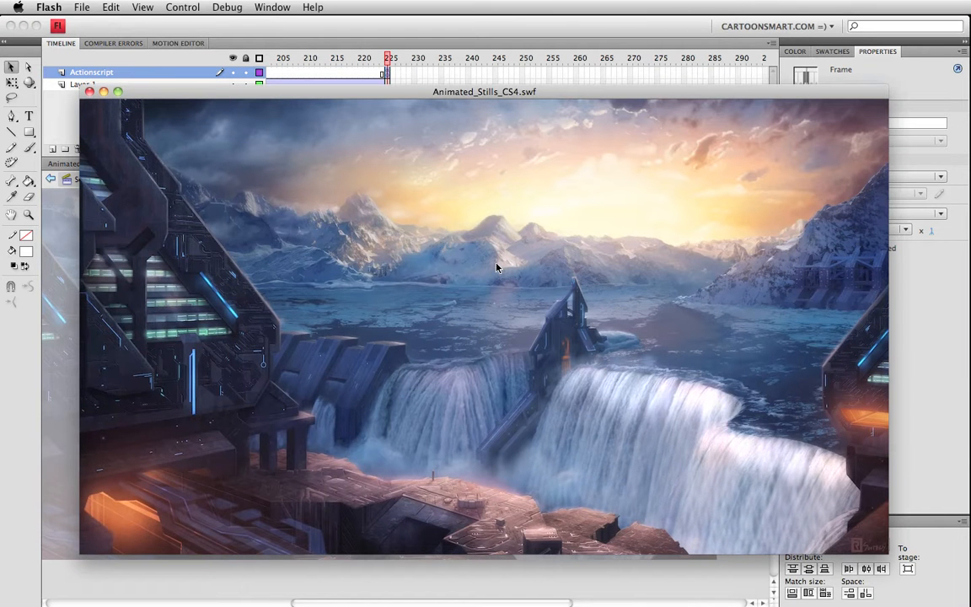
{"action": "left_click_drag", "start_coordinate": [352, 90], "coordinate": [384, 104]}
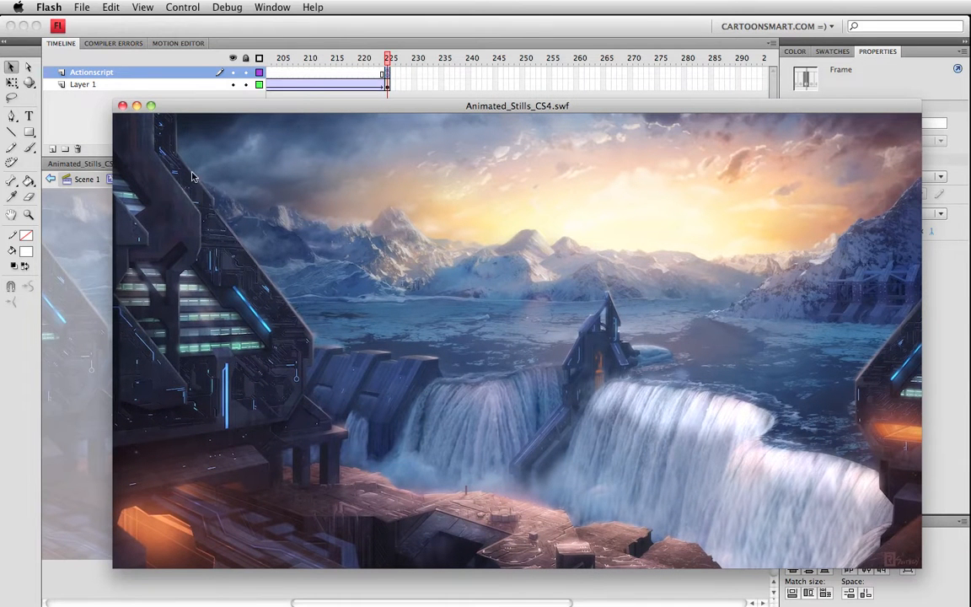
{"action": "left_click", "coordinate": [122, 105]}
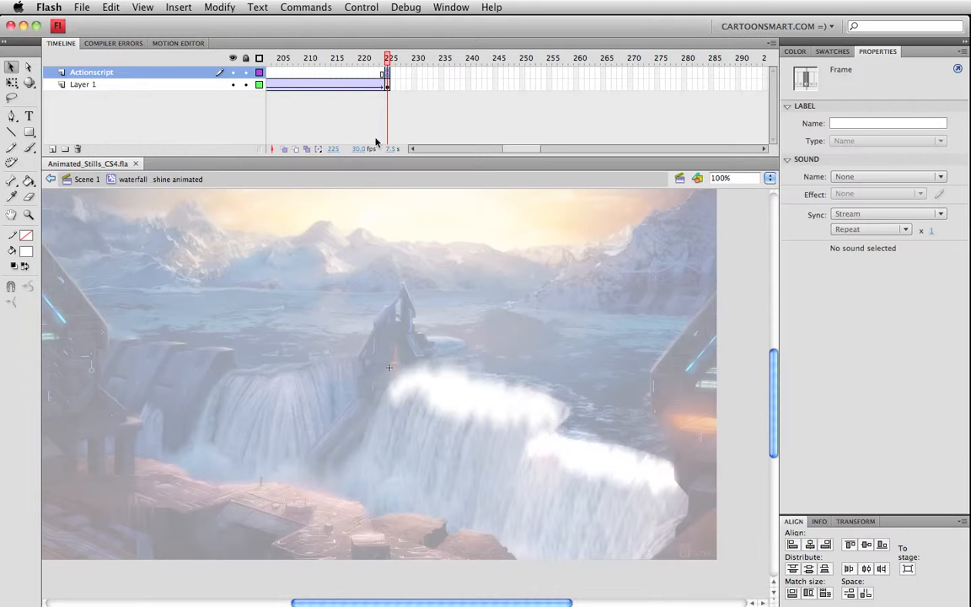
Step: Below the frame 1 script, add the comment // AS2 code is.. with the lines myNum = random ( 200 ); and gotoAndPlay (myNum );
{"action": "left_click_drag", "start_coordinate": [524, 150], "coordinate": [412, 148]}
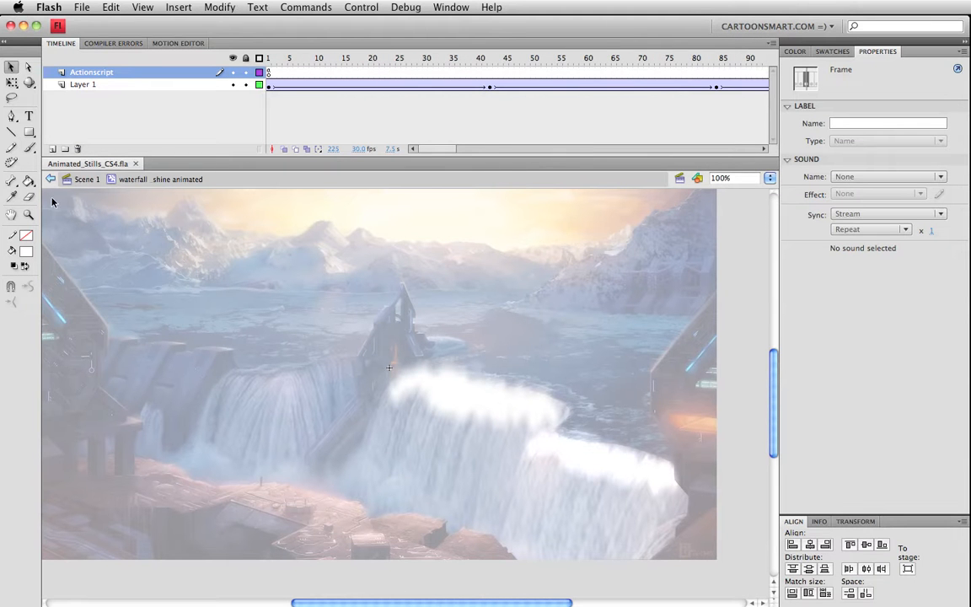
{"action": "left_click", "coordinate": [268, 74]}
{"action": "key", "text": "F9"}
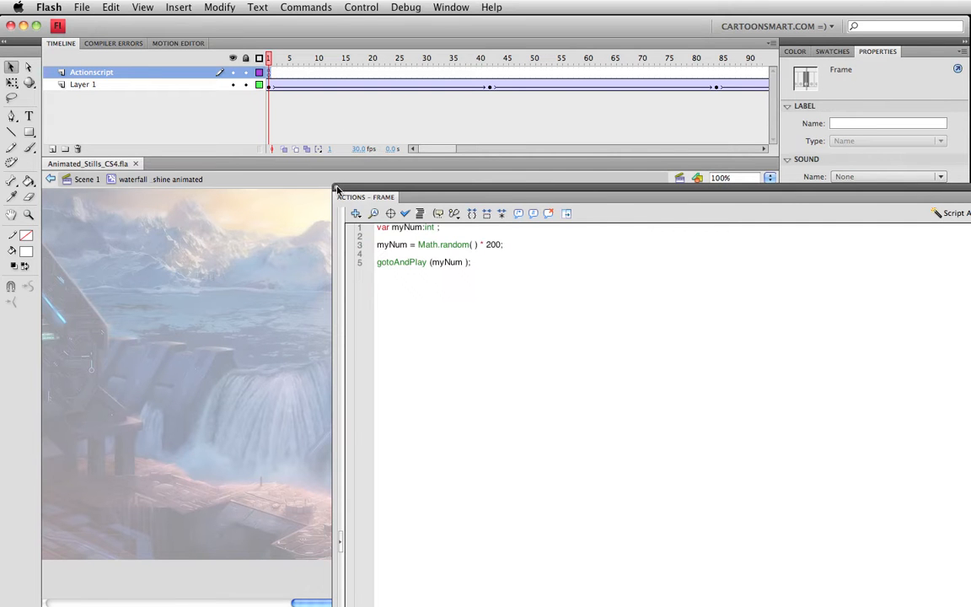
{"action": "key", "text": "Return"}
{"action": "key", "text": "Return"}
{"action": "key", "text": "Return"}
{"action": "key", "text": "Return"}
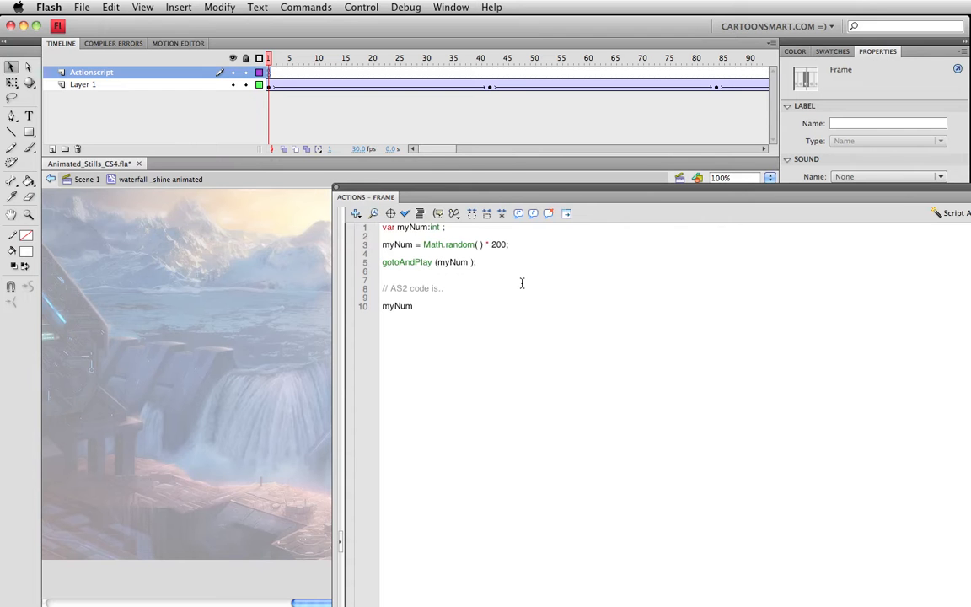
{"action": "type", "text": "myNum = random ( 200 );"}
{"action": "key", "text": "Return"}
{"action": "type", "text": "gotoAndPlay (myNum );"}
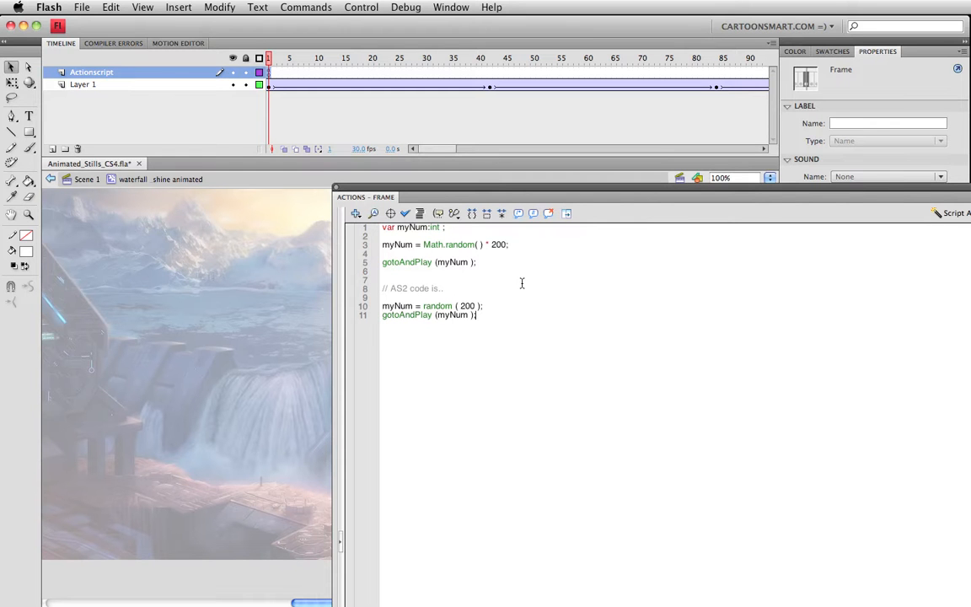
Step: Enclose the AS2 version of the code in a /* */ block comment and save
{"action": "key", "text": "super+s"}
{"action": "key", "text": "Return"}
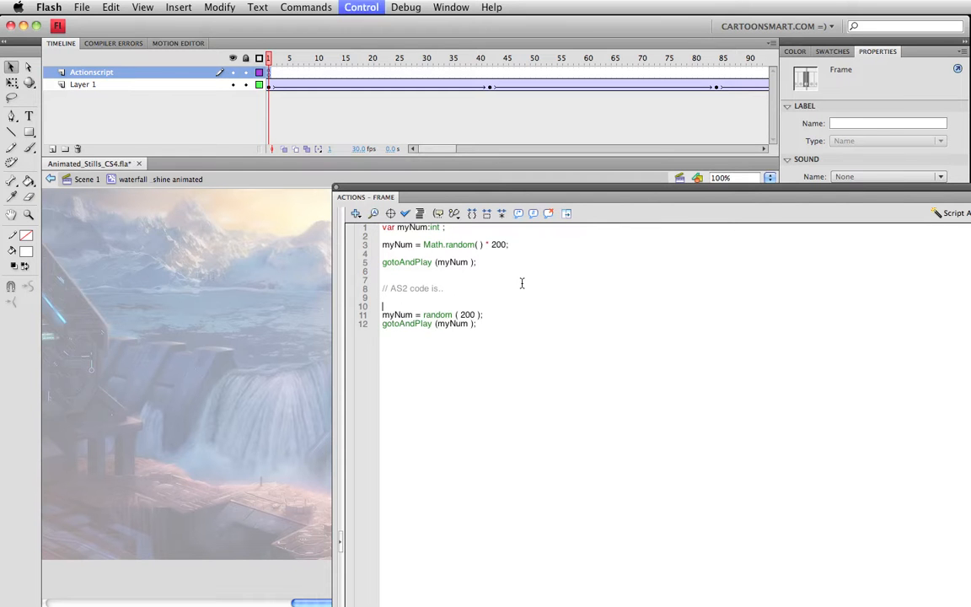
{"action": "type", "text": "/*"}
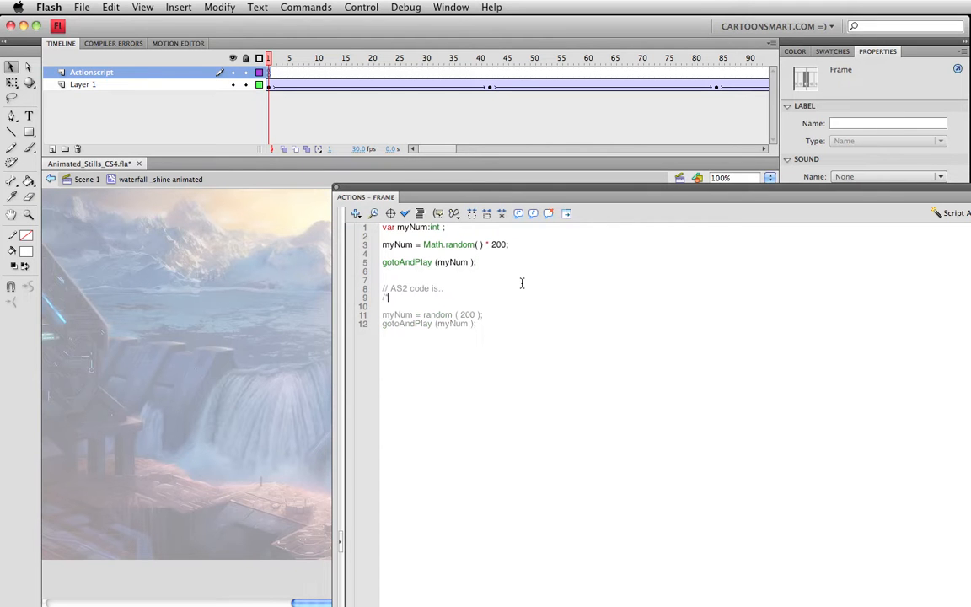
{"action": "key", "text": "Return"}
{"action": "key", "text": "super+s"}
{"action": "key", "text": "Up"}
{"action": "key", "text": "Return"}
{"action": "key", "text": "super+s"}
{"action": "left_click_drag", "start_coordinate": [497, 332], "coordinate": [386, 304]}
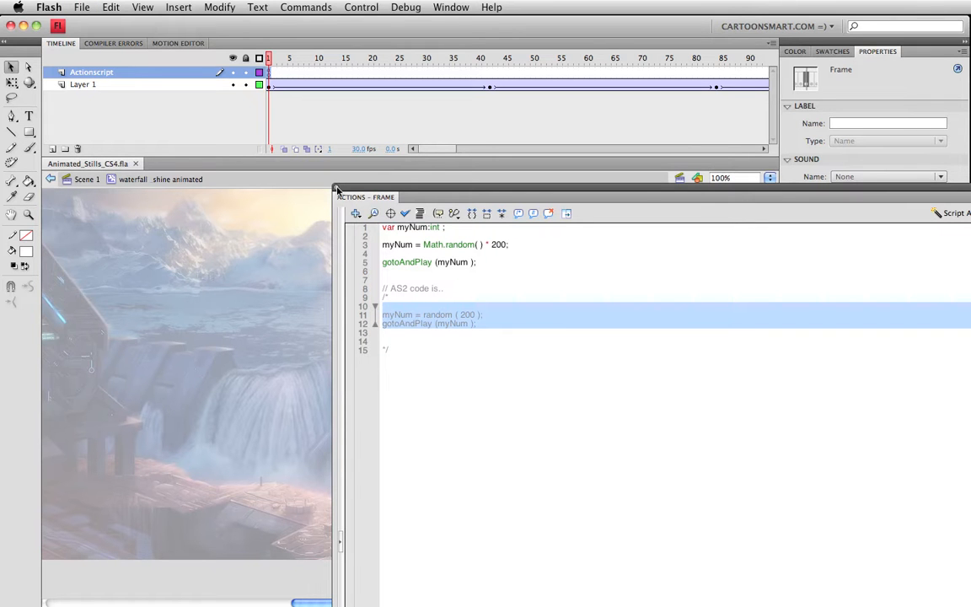
Step: Copy the entire frame 1 script to the clipboard and return to Scene 1
{"action": "key", "text": "super+a"}
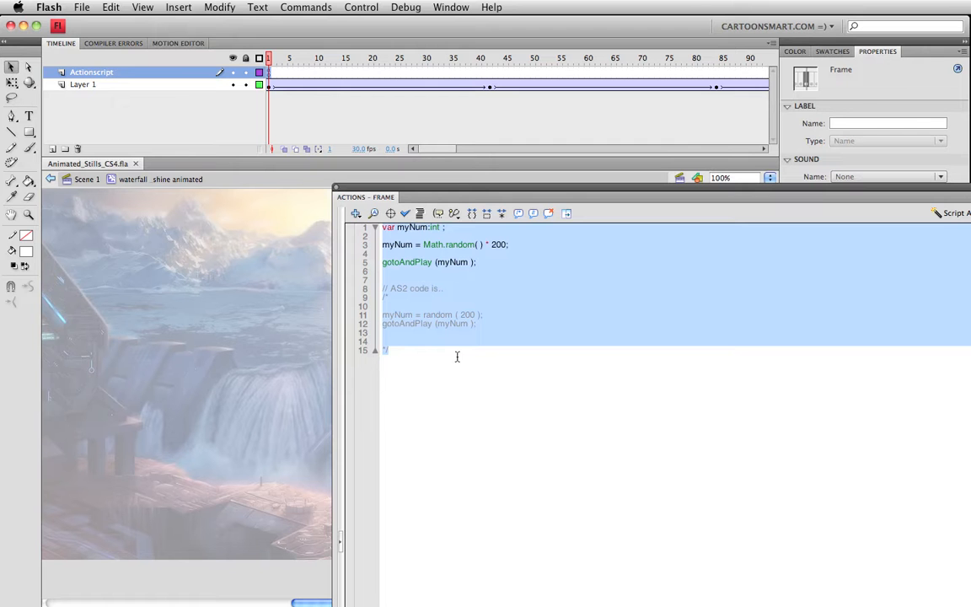
{"action": "key", "text": "super+c"}
{"action": "key", "text": "super+Tab"}
{"action": "key", "text": "super+Tab"}
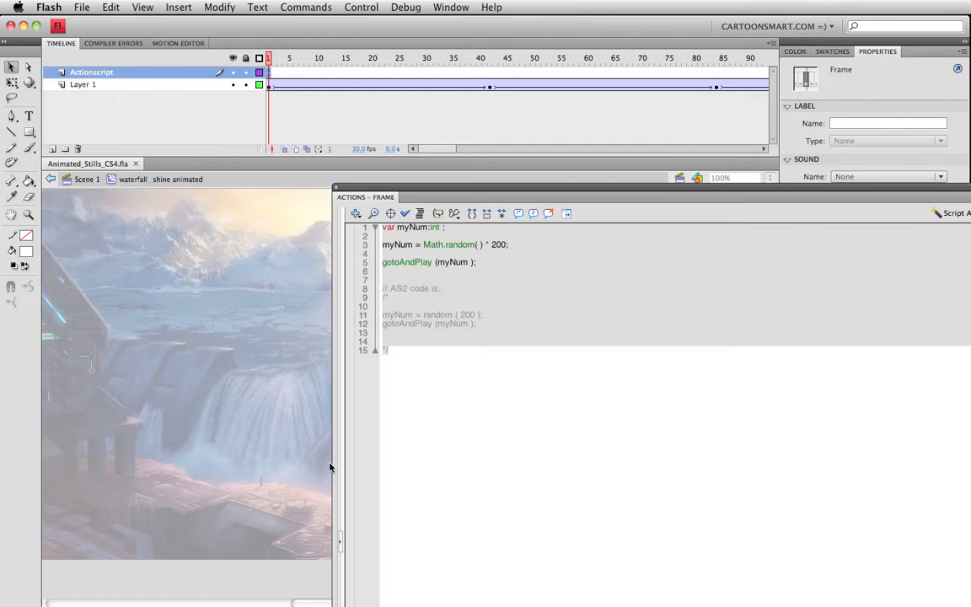
{"action": "left_click", "coordinate": [337, 189]}
{"action": "left_click", "coordinate": [82, 184]}
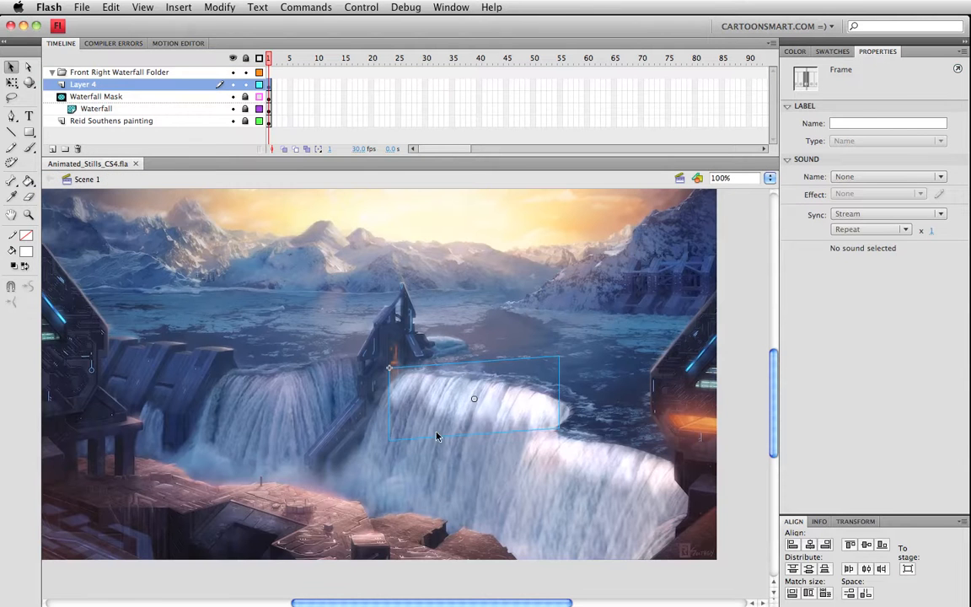
Step: Copy the shine clip on the waterfall's right crest and paste it into a new masked layer directly above Waterfall
{"action": "left_click", "coordinate": [436, 432]}
{"action": "key", "text": "space"}
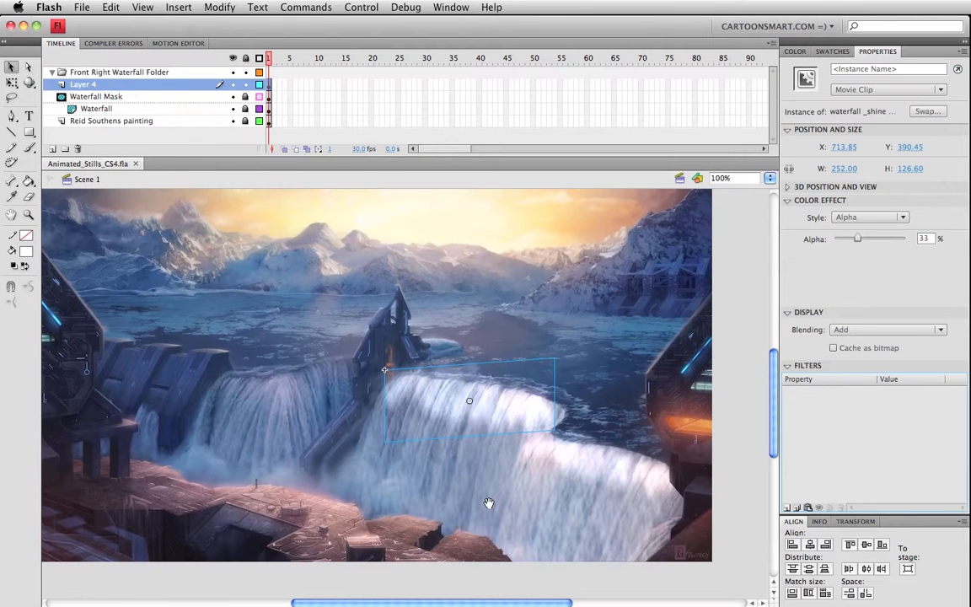
{"action": "left_click_drag", "start_coordinate": [489, 503], "coordinate": [494, 507]}
{"action": "left_click", "coordinate": [614, 570]}
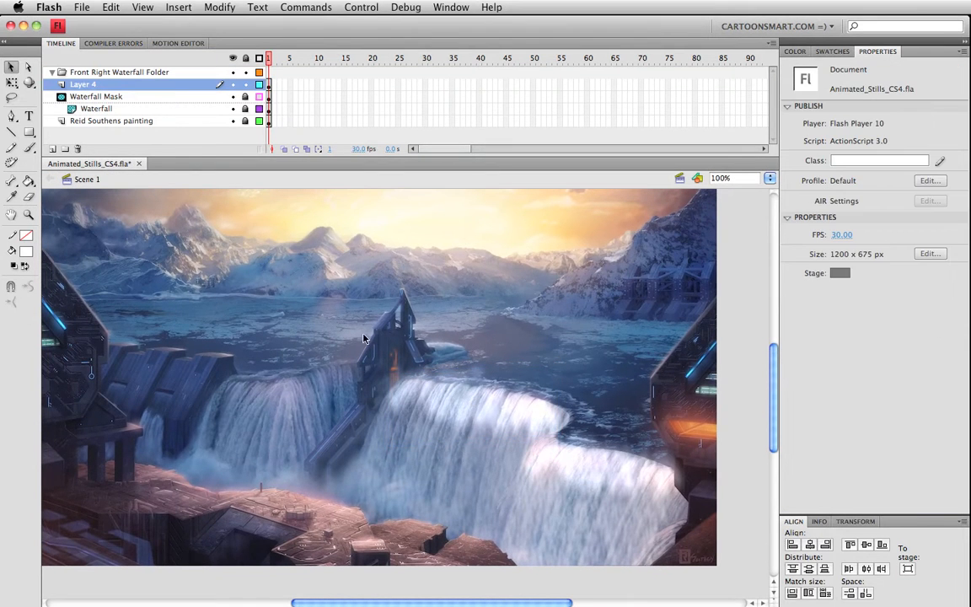
{"action": "left_click", "coordinate": [604, 468]}
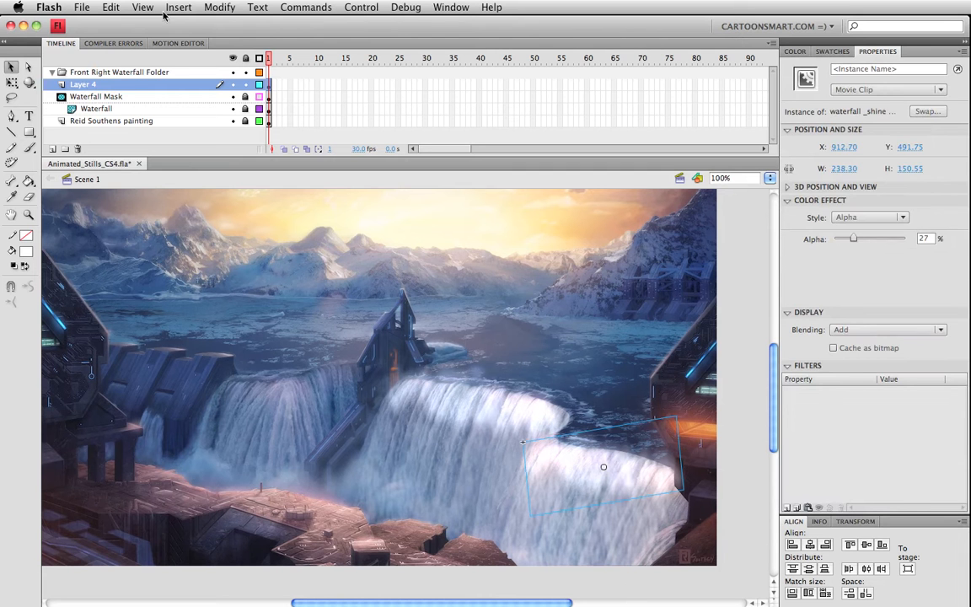
{"action": "left_click", "coordinate": [86, 110]}
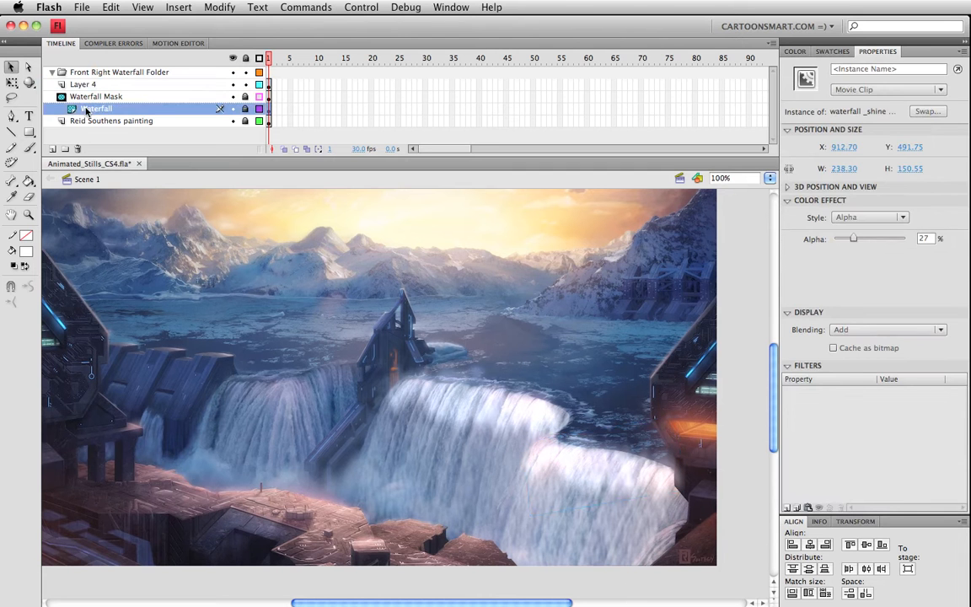
{"action": "left_click", "coordinate": [52, 148]}
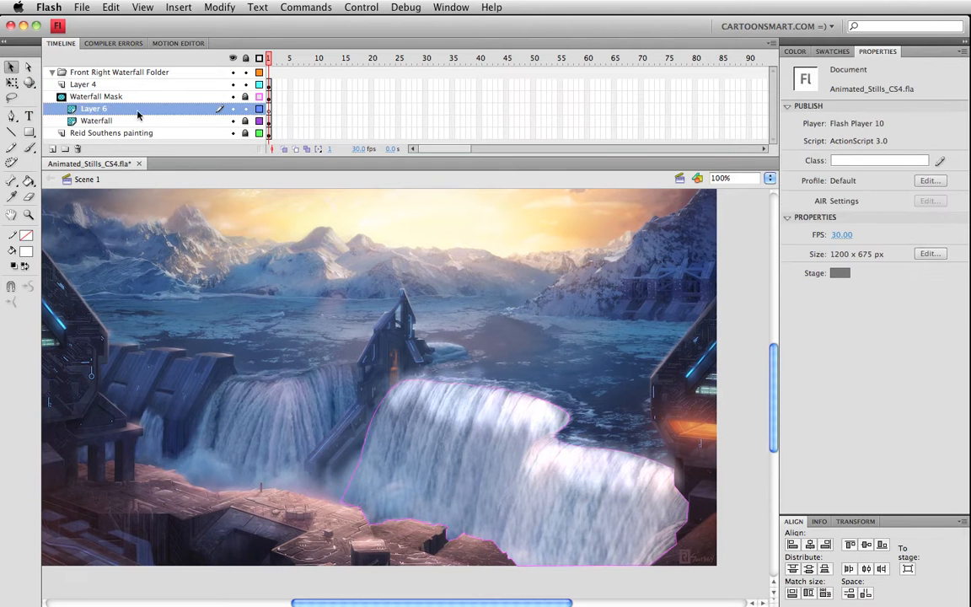
{"action": "left_click", "coordinate": [268, 109]}
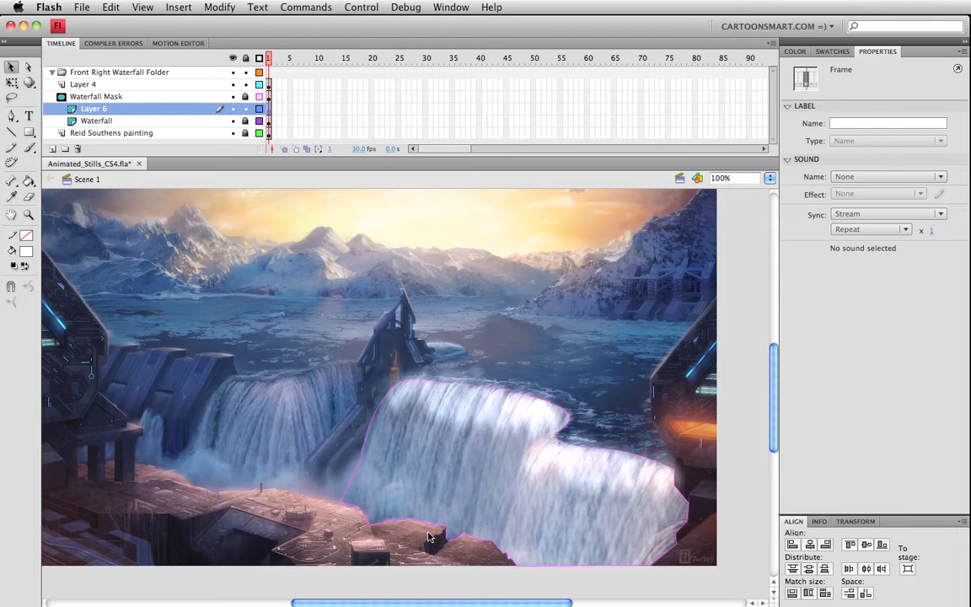
{"action": "key", "text": "super+v"}
Step: Move the pasted clip to the left foot of the waterfall and transform it to about 262 by 128 px
{"action": "left_click_drag", "start_coordinate": [368, 373], "coordinate": [385, 502]}
{"action": "key", "text": "q"}
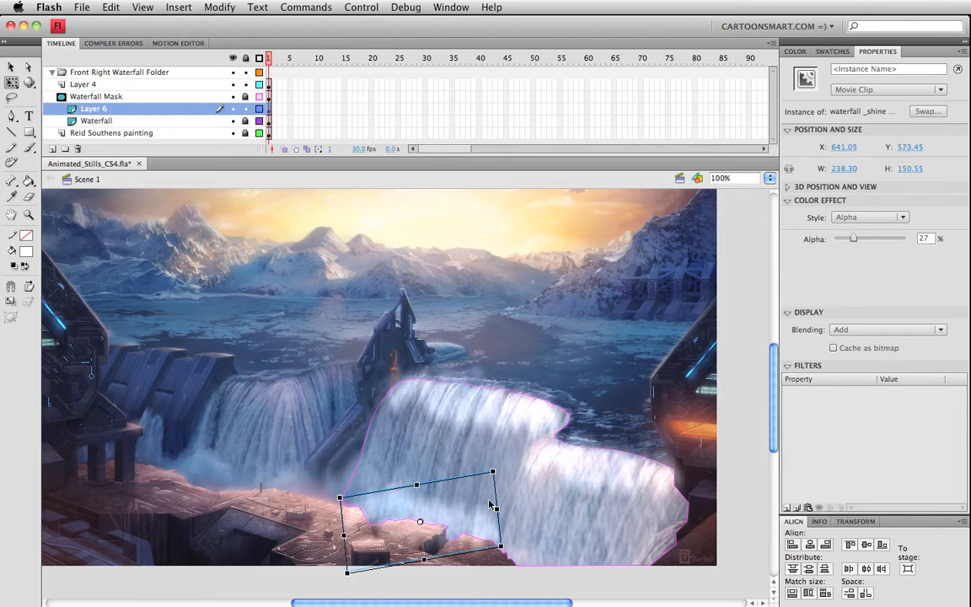
{"action": "left_click_drag", "start_coordinate": [495, 508], "coordinate": [510, 506]}
{"action": "mouse_move", "coordinate": [511, 465]}
{"action": "left_mouse_down"}
{"action": "mouse_move", "coordinate": [524, 489]}
{"action": "mouse_move", "coordinate": [523, 482]}
{"action": "left_mouse_up"}
{"action": "key", "text": "v"}
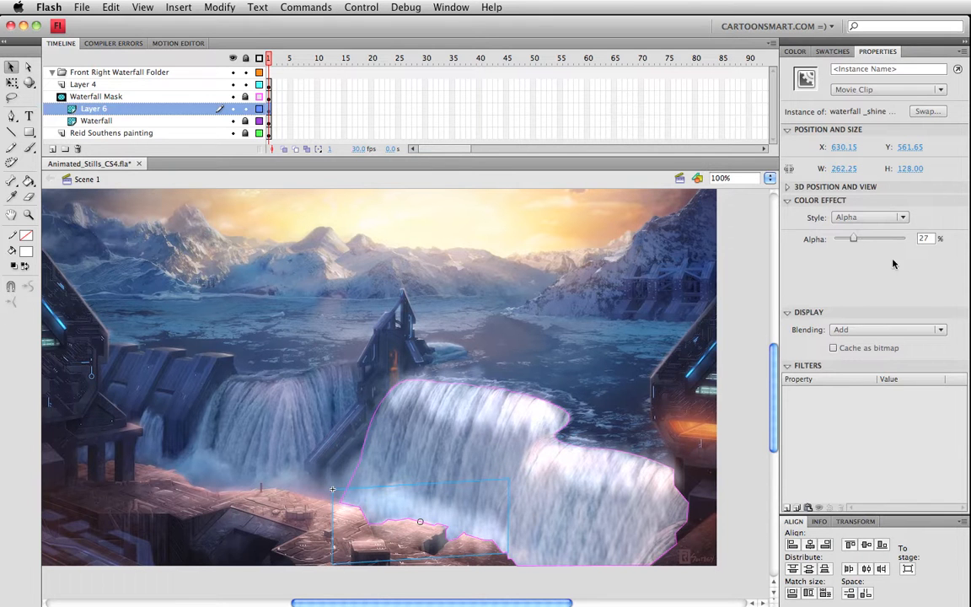
Step: Set the pasted clip's blending to Normal and its alpha to 56%
{"action": "left_click", "coordinate": [857, 329]}
{"action": "left_click", "coordinate": [830, 340]}
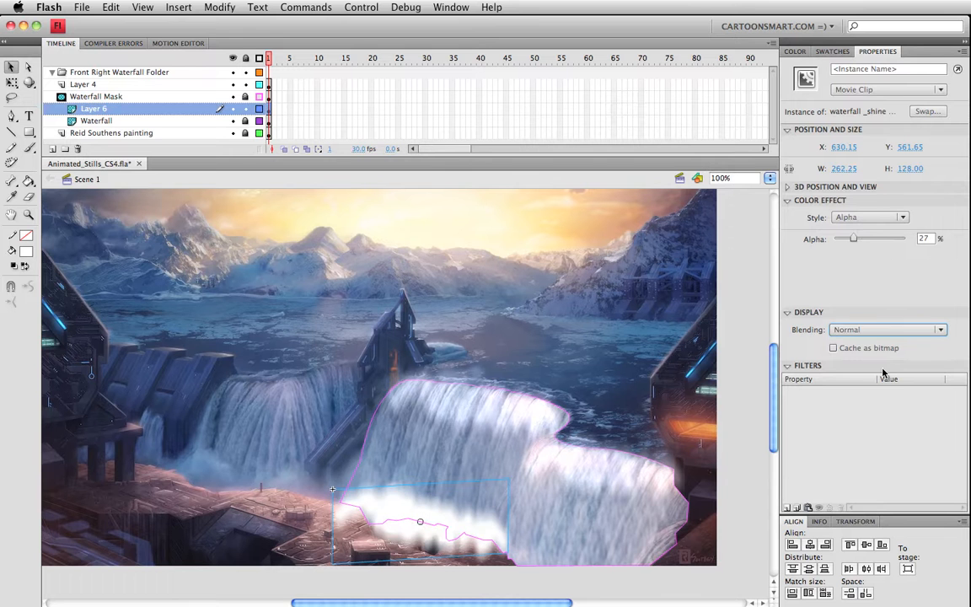
{"action": "left_click", "coordinate": [851, 330]}
{"action": "left_click", "coordinate": [523, 542]}
{"action": "left_click", "coordinate": [392, 503]}
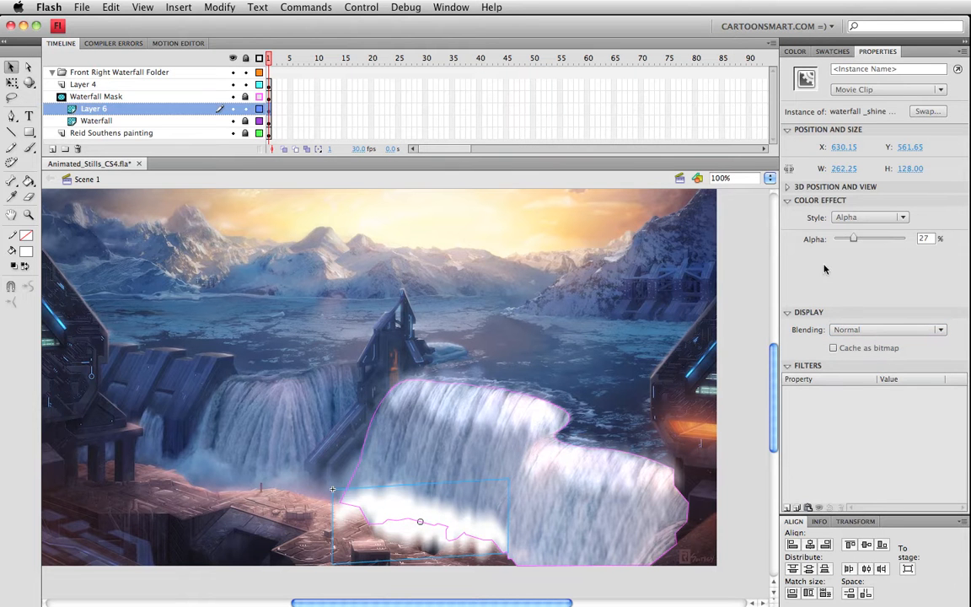
{"action": "left_click_drag", "start_coordinate": [854, 241], "coordinate": [873, 238]}
Step: Reshape the mist clip to about 262 by 136 px and shift it left along the rocks at the waterfall's foot
{"action": "left_click_drag", "start_coordinate": [413, 505], "coordinate": [408, 508]}
{"action": "key", "text": "q"}
{"action": "left_click_drag", "start_coordinate": [503, 518], "coordinate": [512, 518]}
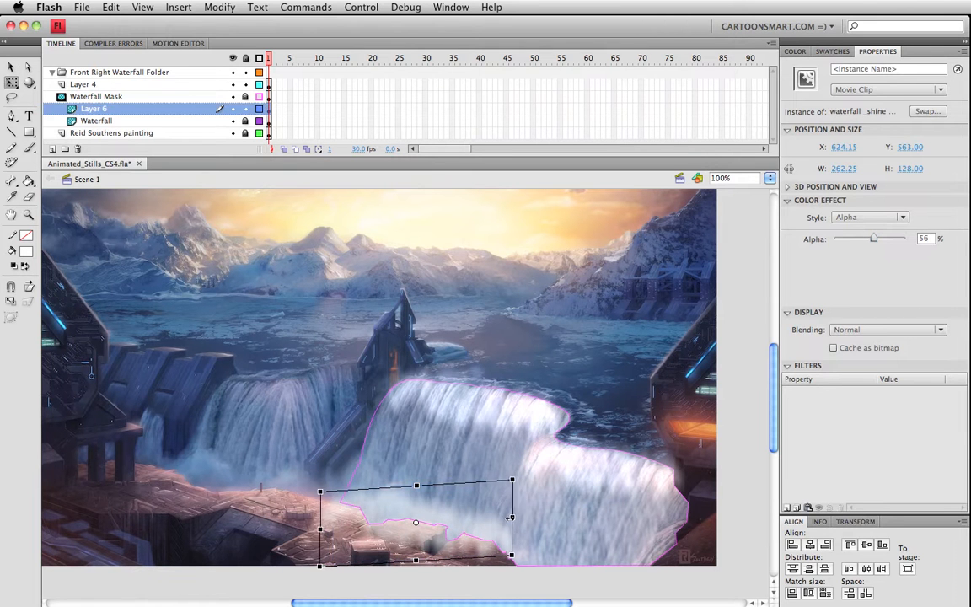
{"action": "left_click_drag", "start_coordinate": [390, 511], "coordinate": [373, 512]}
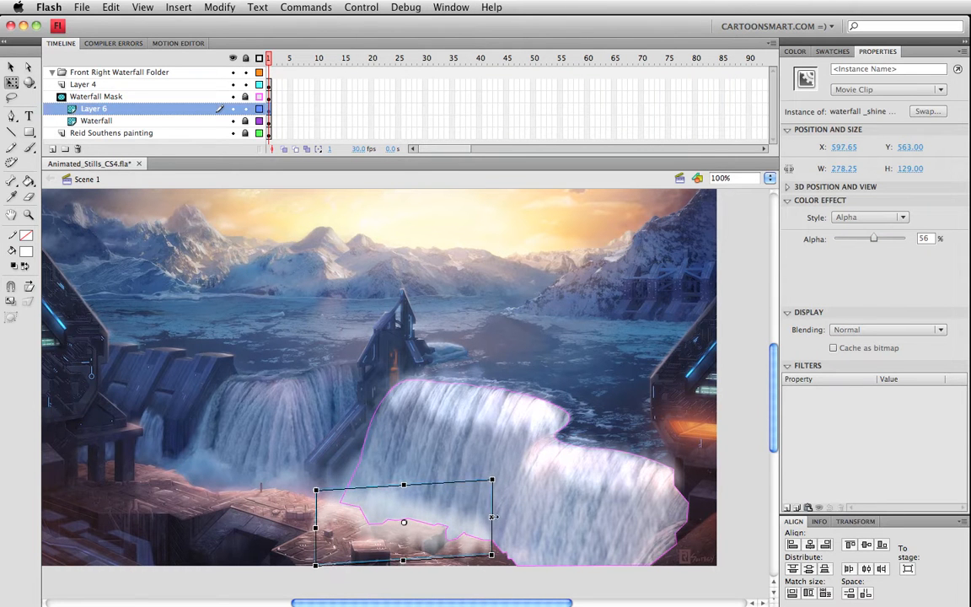
{"action": "left_click_drag", "start_coordinate": [498, 517], "coordinate": [491, 516]}
{"action": "key", "text": "v"}
{"action": "key", "text": "Left"}
{"action": "key", "text": "Left"}
{"action": "key", "text": "Left"}
{"action": "key", "text": "Left"}
{"action": "key", "text": "Left"}
{"action": "key", "text": "Left"}
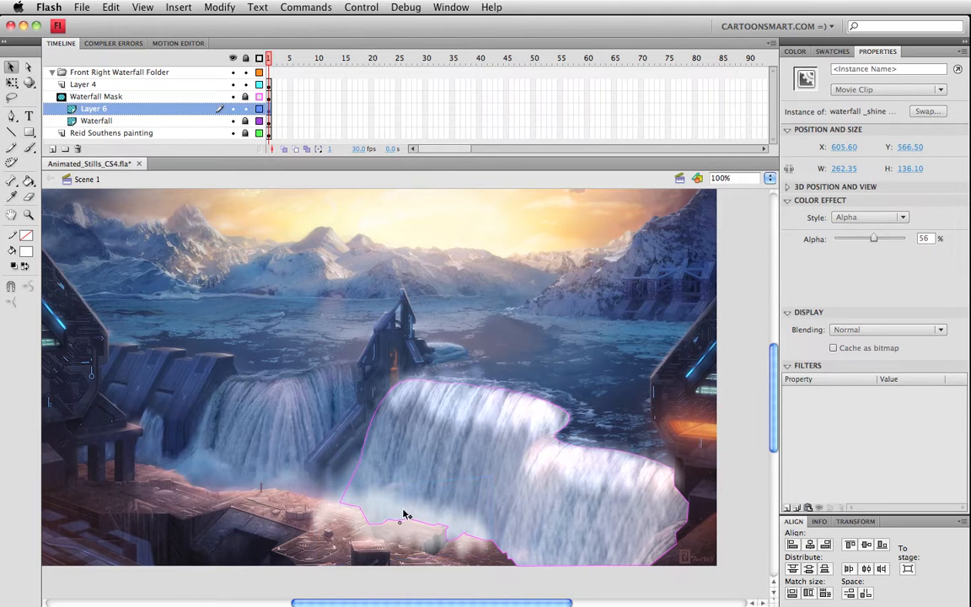
Step: Duplicate the mist clip to the right part of the waterfall's foot and set the copy's alpha to 66%
{"action": "left_click_drag", "start_coordinate": [429, 518], "coordinate": [426, 394]}
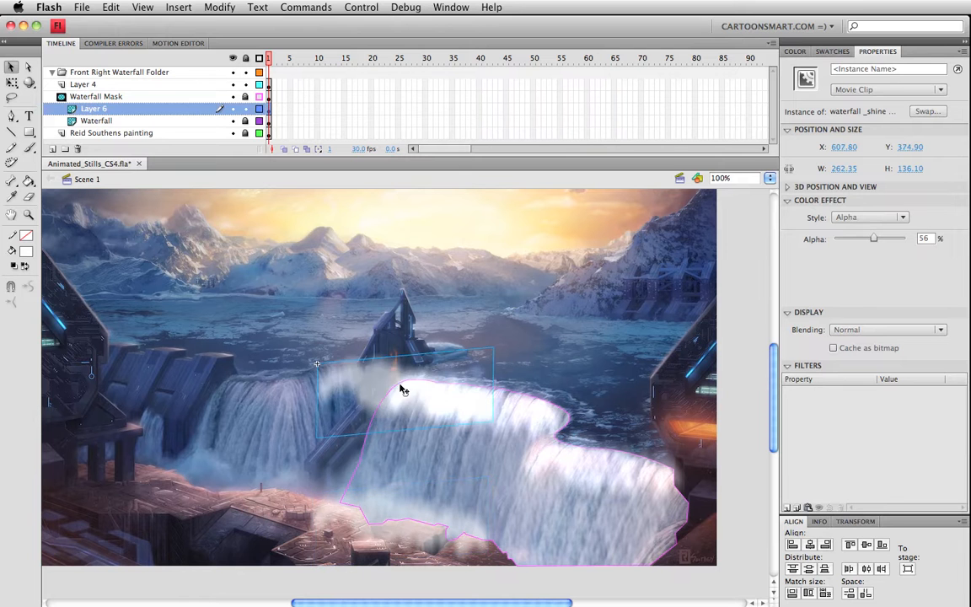
{"action": "left_click_drag", "start_coordinate": [502, 540], "coordinate": [489, 546]}
{"action": "left_click_drag", "start_coordinate": [873, 240], "coordinate": [883, 240]}
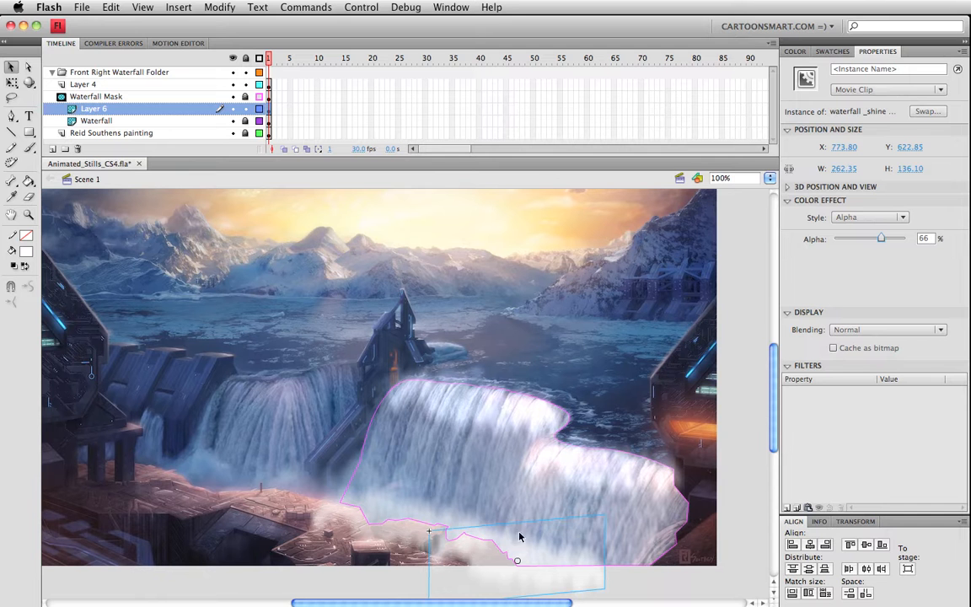
Step: Shift the mist clip at the waterfall's right foot slightly up and set its alpha to 68%
{"action": "left_click", "coordinate": [414, 508]}
{"action": "left_click_drag", "start_coordinate": [414, 507], "coordinate": [414, 505]}
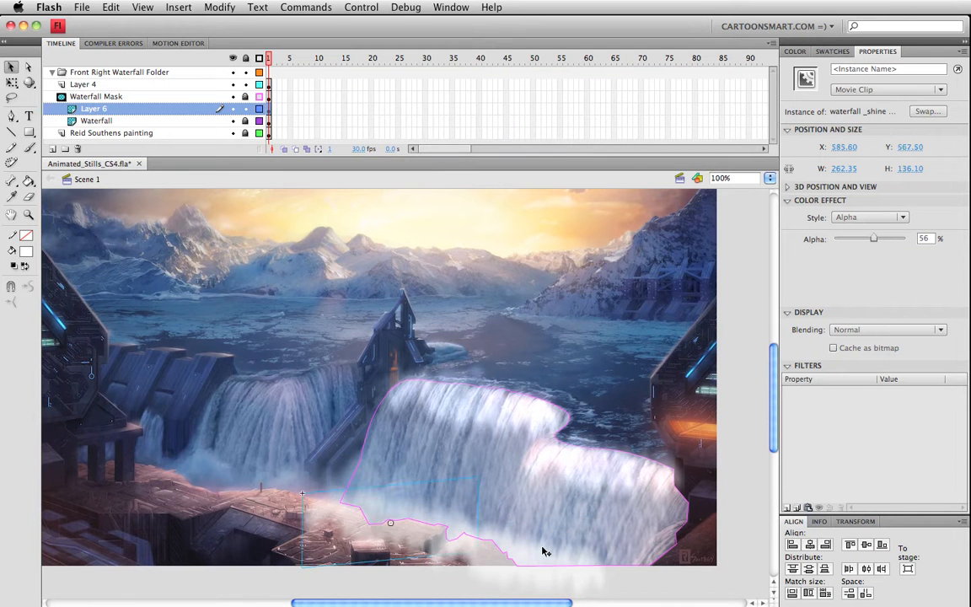
{"action": "left_click_drag", "start_coordinate": [547, 550], "coordinate": [525, 550]}
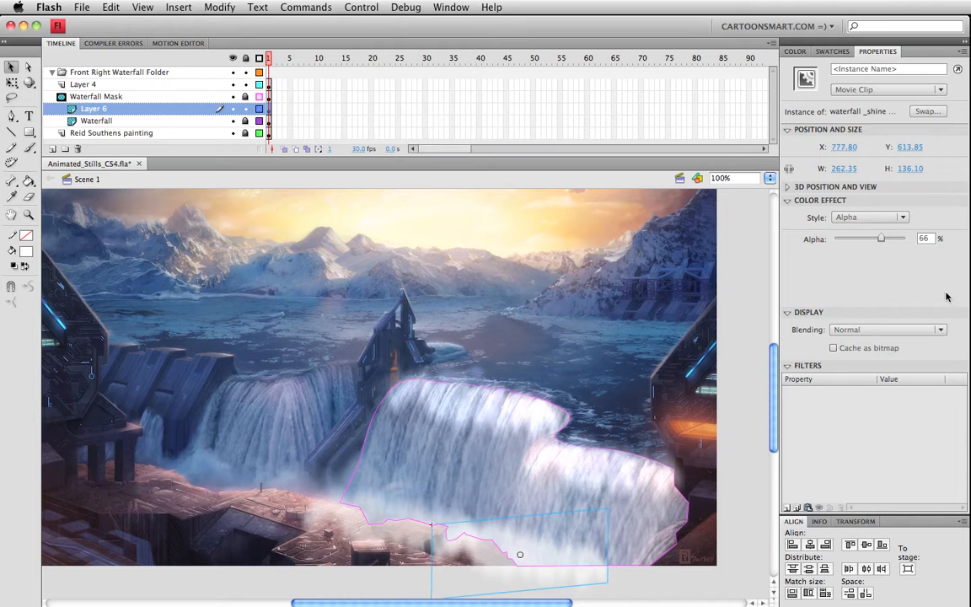
{"action": "left_click_drag", "start_coordinate": [880, 239], "coordinate": [882, 240]}
Step: Set the alpha of the mist clip at the waterfall's left foot to 49% and save the document
{"action": "left_click", "coordinate": [402, 510]}
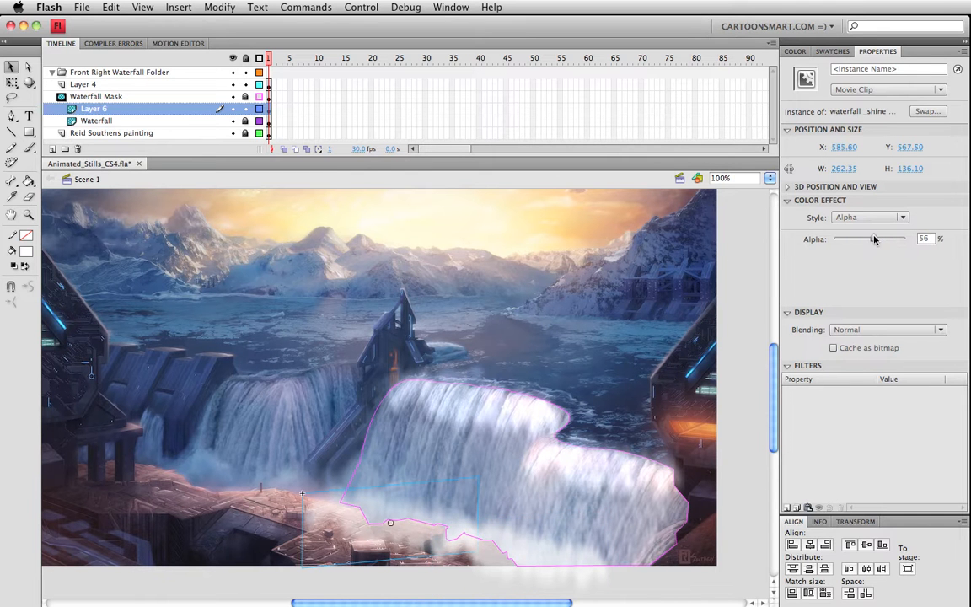
{"action": "left_click_drag", "start_coordinate": [874, 239], "coordinate": [870, 241]}
{"action": "left_click", "coordinate": [660, 581]}
{"action": "key", "text": "super+s"}
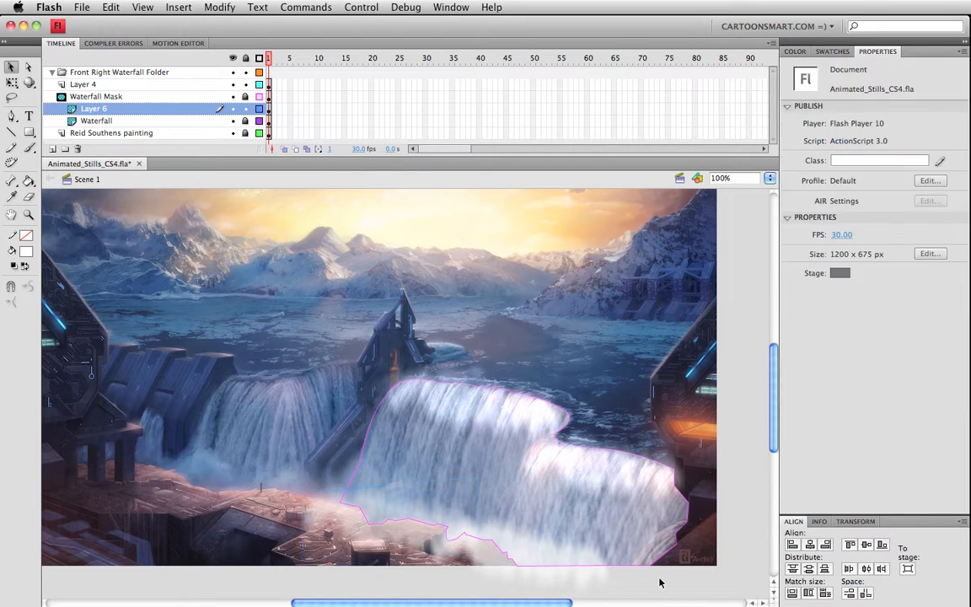
Step: Transform the mist clip at the waterfall's left foot to about 244 by 119 px
{"action": "scroll", "coordinate": [452, 486], "scroll_direction": "down", "scroll_amount": 2}
{"action": "left_click", "coordinate": [375, 497]}
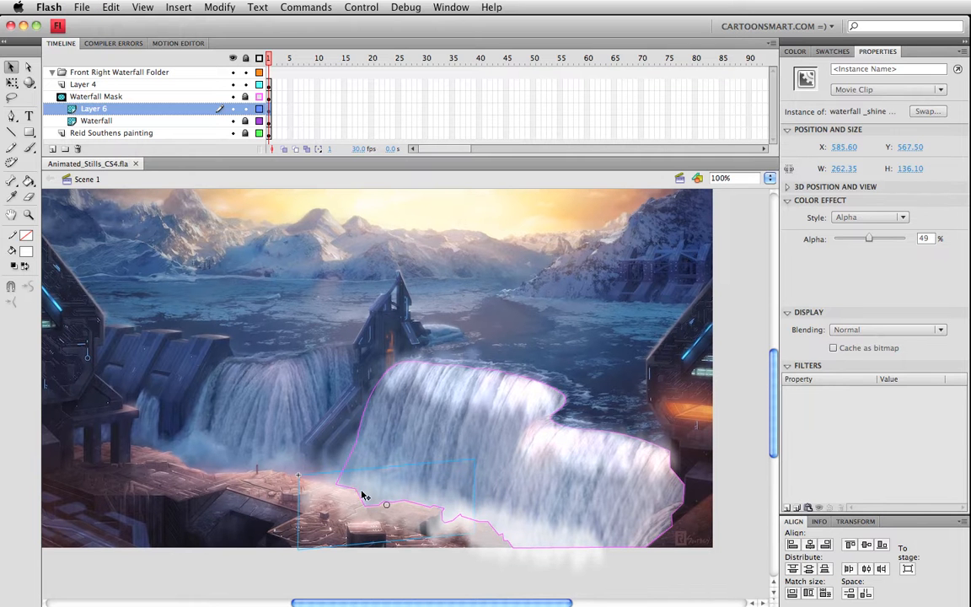
{"action": "key", "text": "q"}
{"action": "left_click_drag", "start_coordinate": [484, 471], "coordinate": [468, 497]}
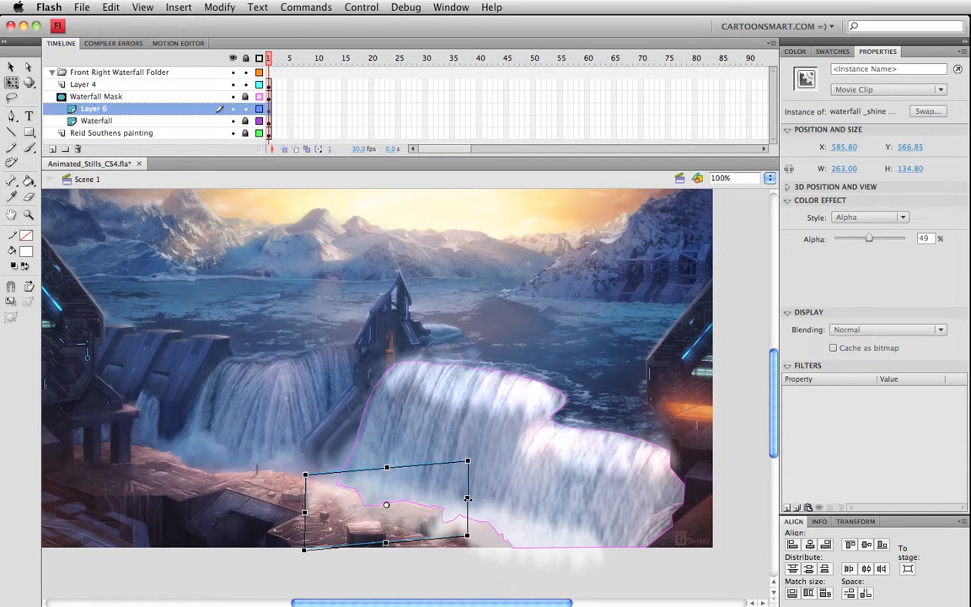
{"action": "left_click_drag", "start_coordinate": [385, 537], "coordinate": [386, 525]}
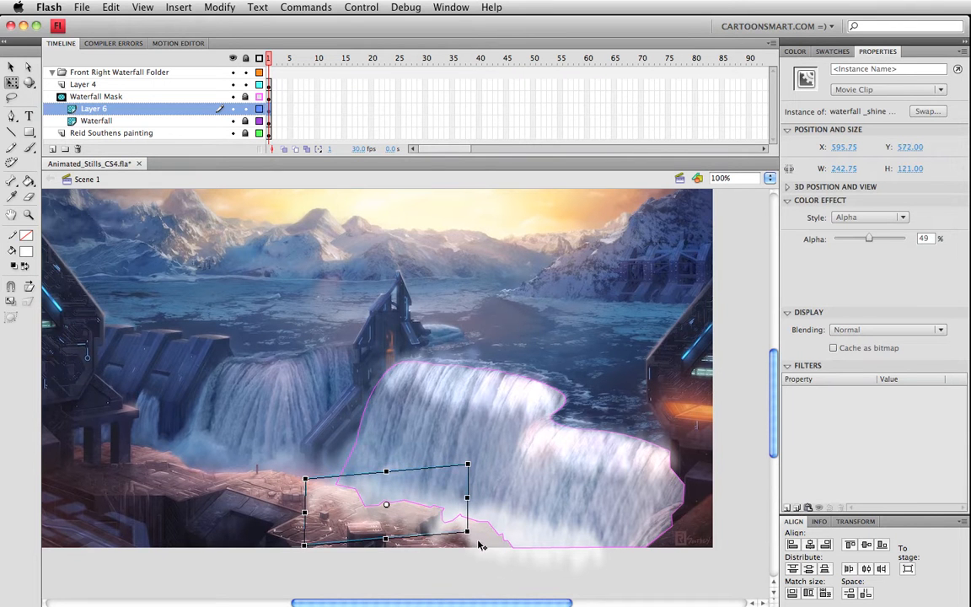
{"action": "key", "text": "v"}
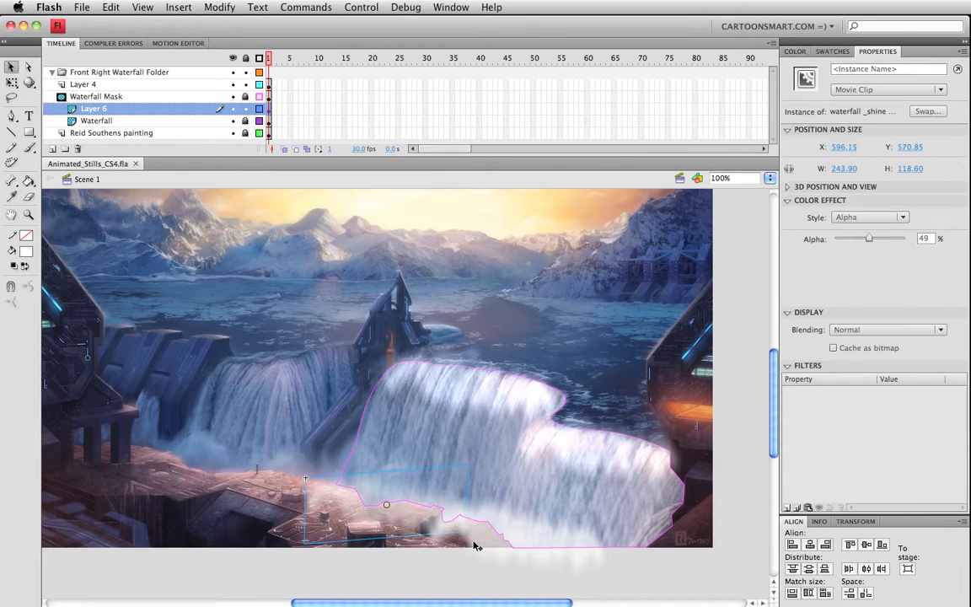
Step: Reshape the shine clip on the right crest to about 231 by 161 px, shift it down and left, and save
{"action": "left_click", "coordinate": [554, 451]}
{"action": "key", "text": "q"}
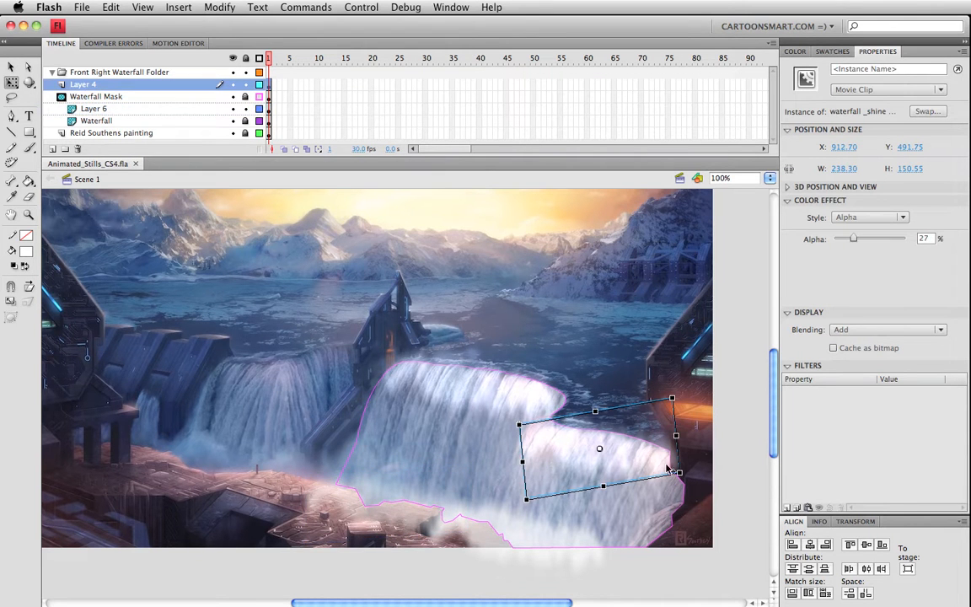
{"action": "left_click_drag", "start_coordinate": [603, 488], "coordinate": [604, 495]}
{"action": "left_click_drag", "start_coordinate": [683, 485], "coordinate": [675, 502]}
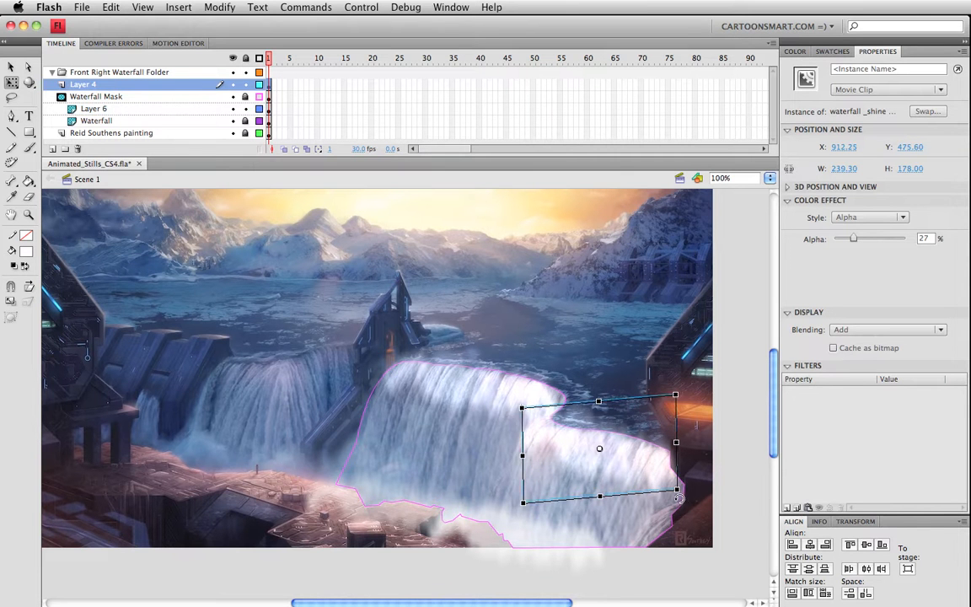
{"action": "left_click_drag", "start_coordinate": [576, 464], "coordinate": [575, 464]}
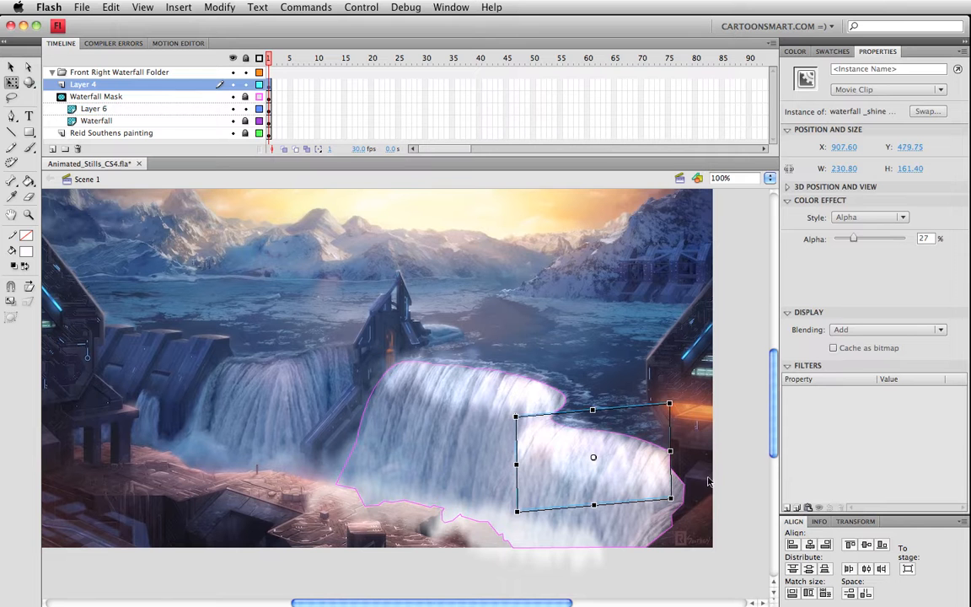
{"action": "left_click_drag", "start_coordinate": [669, 471], "coordinate": [670, 468]}
{"action": "key", "text": "super+s"}
{"action": "left_click", "coordinate": [602, 576]}
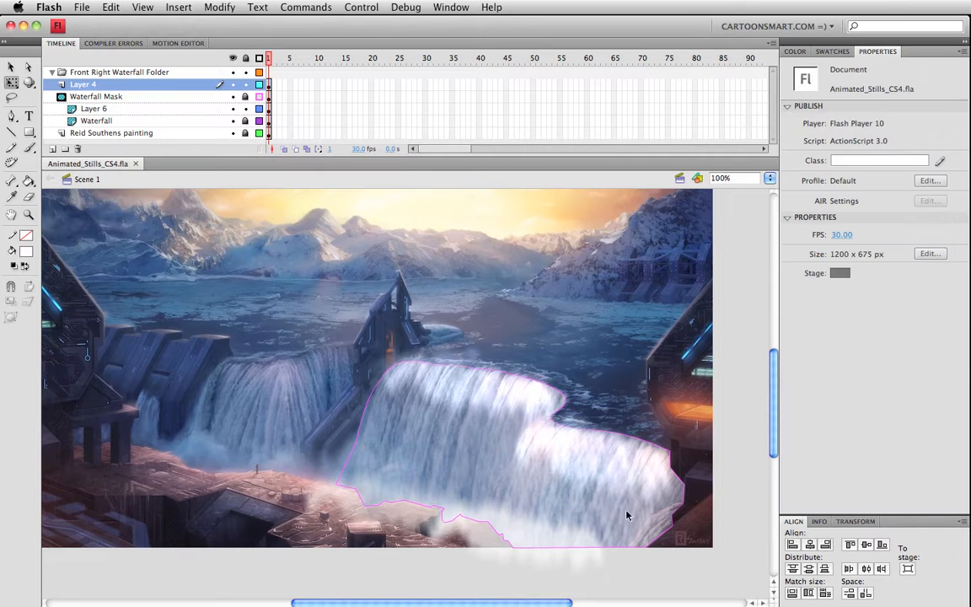
Step: Copy the right mist clip to a new layer above Waterfall Mask and transform it to about 242 by 120 px over the lower right crest
{"action": "left_click", "coordinate": [499, 522]}
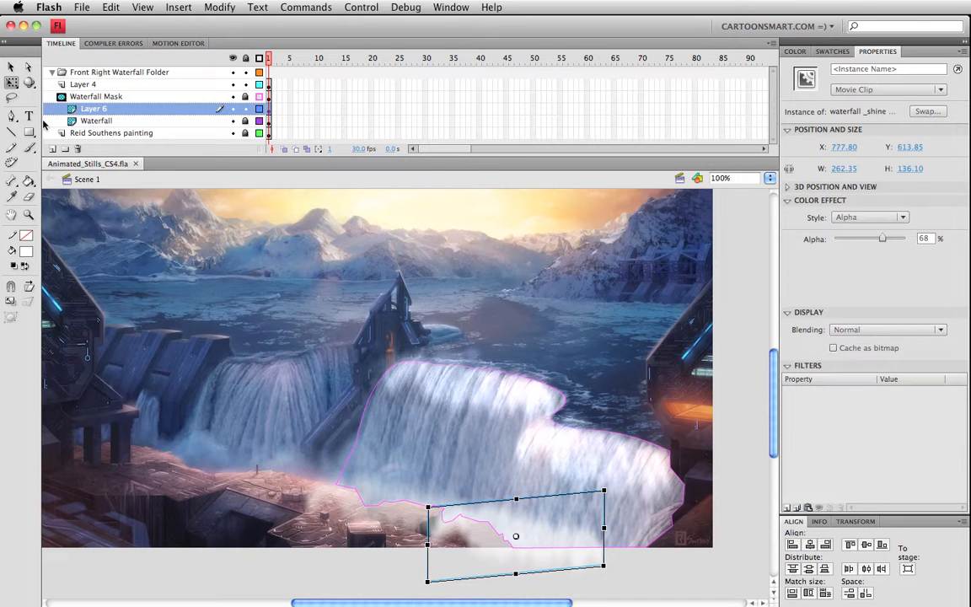
{"action": "left_click", "coordinate": [96, 97]}
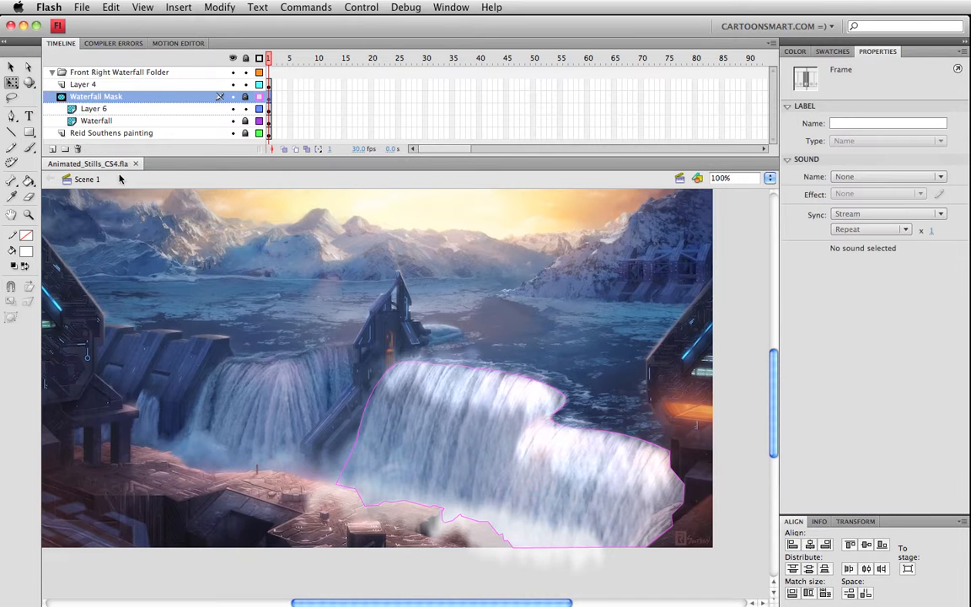
{"action": "left_click", "coordinate": [52, 148]}
{"action": "key", "text": "super+v"}
{"action": "left_click_drag", "start_coordinate": [336, 382], "coordinate": [537, 417]}
{"action": "left_click_drag", "start_coordinate": [699, 425], "coordinate": [695, 395]}
{"action": "key", "text": "v"}
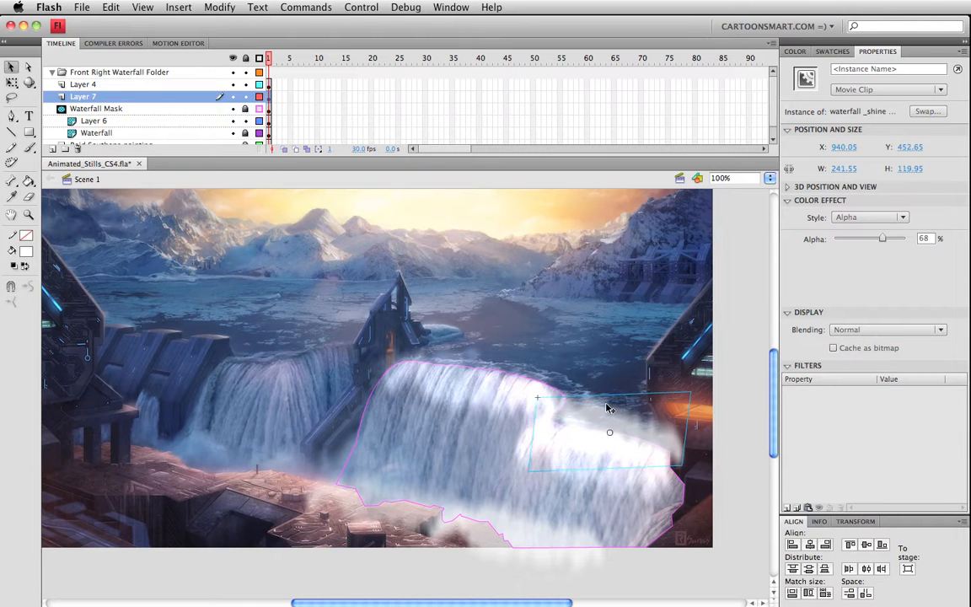
Step: Set the crest mist clip's alpha to 47% and flatten it to about 243 by 84 px
{"action": "left_click_drag", "start_coordinate": [880, 239], "coordinate": [867, 239]}
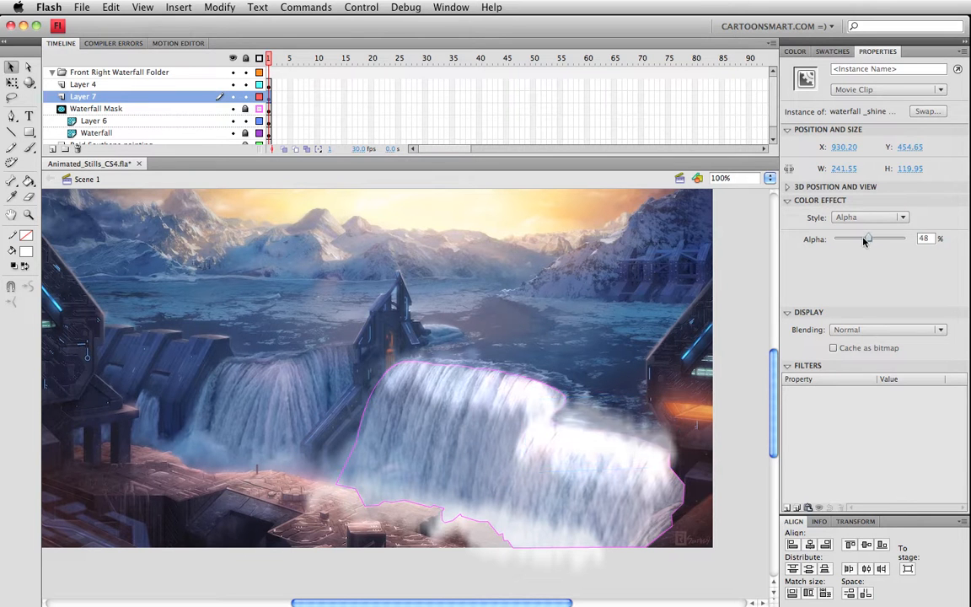
{"action": "left_click", "coordinate": [562, 367]}
{"action": "left_click", "coordinate": [551, 379]}
{"action": "key", "text": "q"}
{"action": "left_click_drag", "start_coordinate": [598, 468], "coordinate": [598, 458]}
{"action": "left_click_drag", "start_coordinate": [680, 459], "coordinate": [681, 468]}
{"action": "key", "text": "v"}
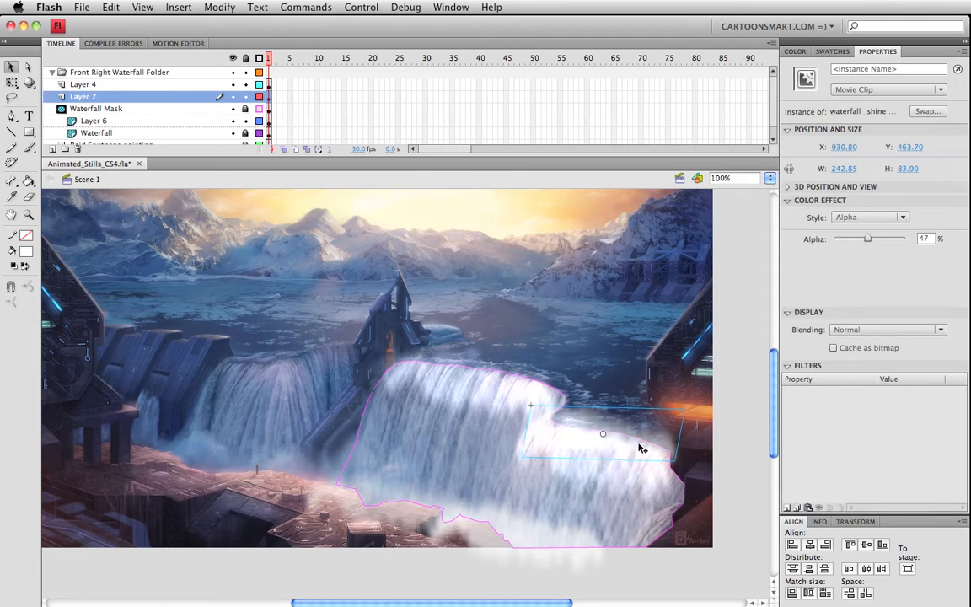
Step: Nudge the crest mist clip 2 px left and 3 px up, and save the document
{"action": "key", "text": "Left"}
{"action": "key", "text": "Left"}
{"action": "key", "text": "Up"}
{"action": "key", "text": "Up"}
{"action": "key", "text": "Up"}
{"action": "key", "text": "ctrl+s"}
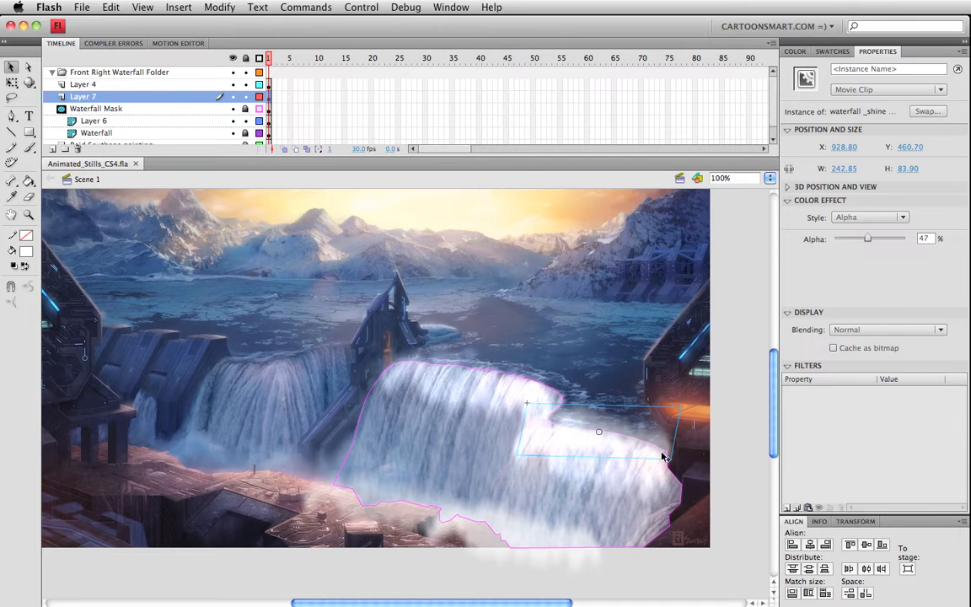
Step: Lock Layer 6, unlock the Waterfall Mask layer, and open the waterfall mask symbol for editing
{"action": "left_click", "coordinate": [246, 121]}
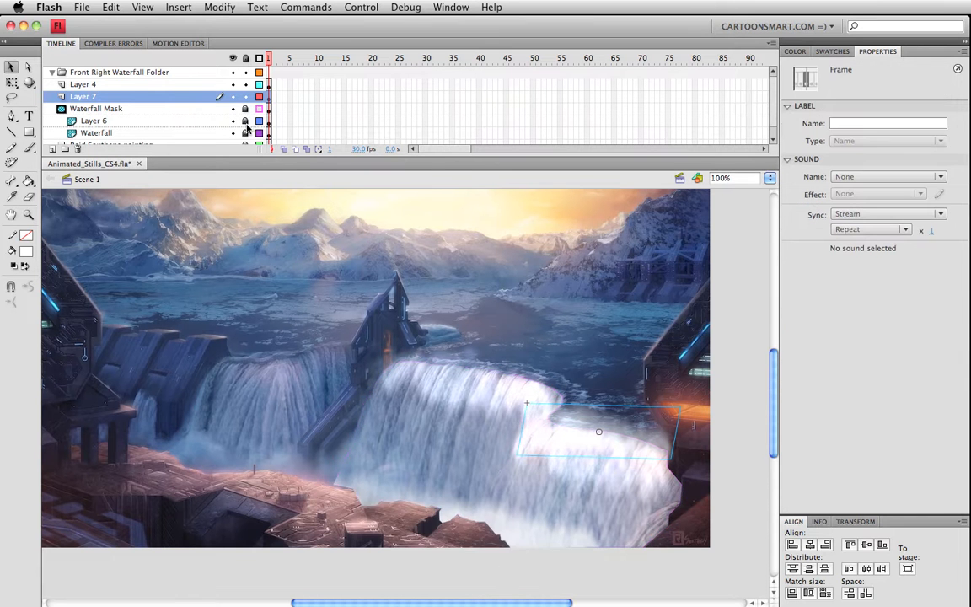
{"action": "left_click", "coordinate": [246, 109]}
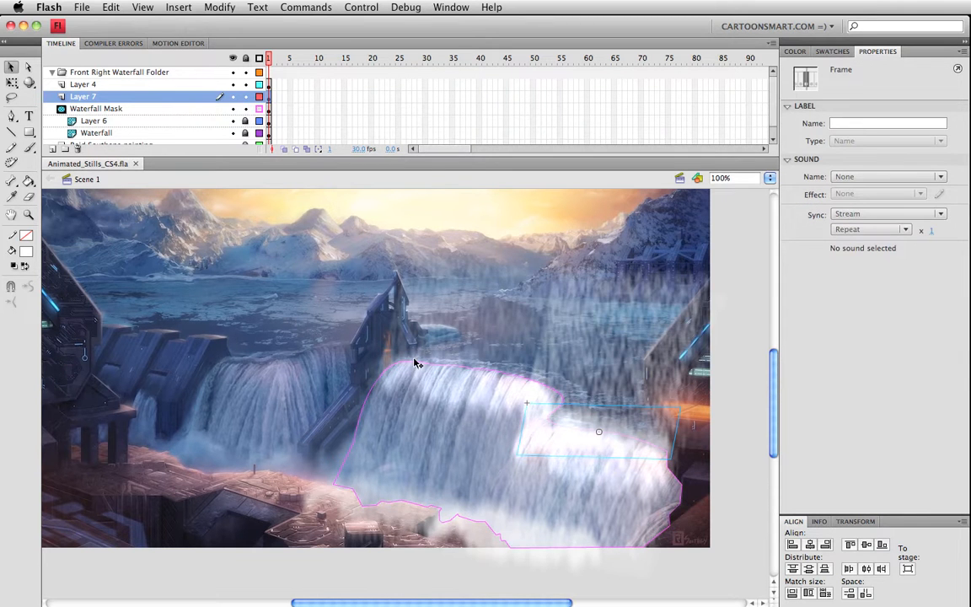
{"action": "left_click", "coordinate": [415, 364]}
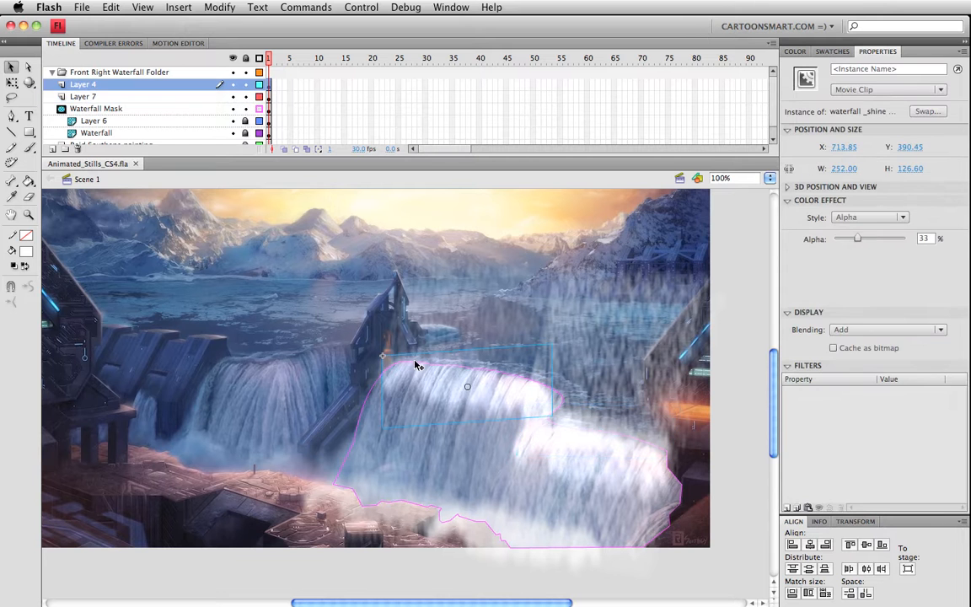
{"action": "left_click", "coordinate": [367, 404]}
{"action": "double_click", "coordinate": [364, 413]}
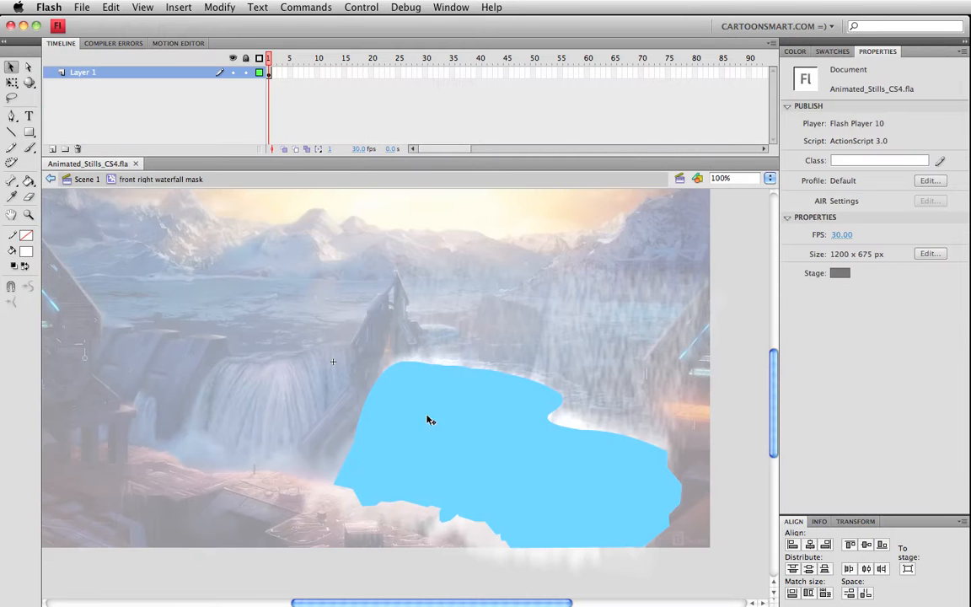
Step: Smooth the mask shape's upper edge along the right crest and round its notch between the two crests
{"action": "left_click", "coordinate": [28, 215]}
{"action": "left_click_drag", "start_coordinate": [577, 373], "coordinate": [745, 488]}
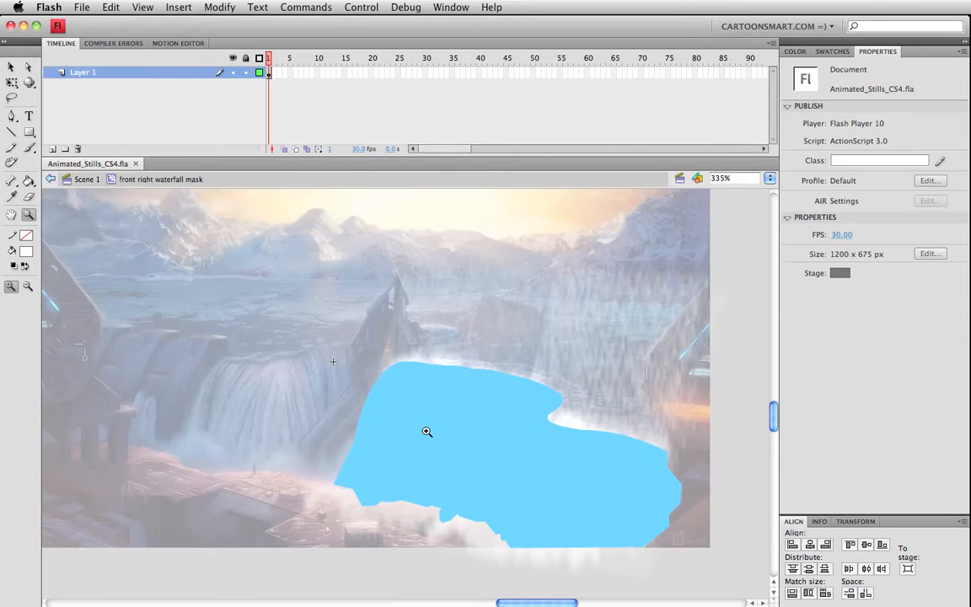
{"action": "key", "text": "v"}
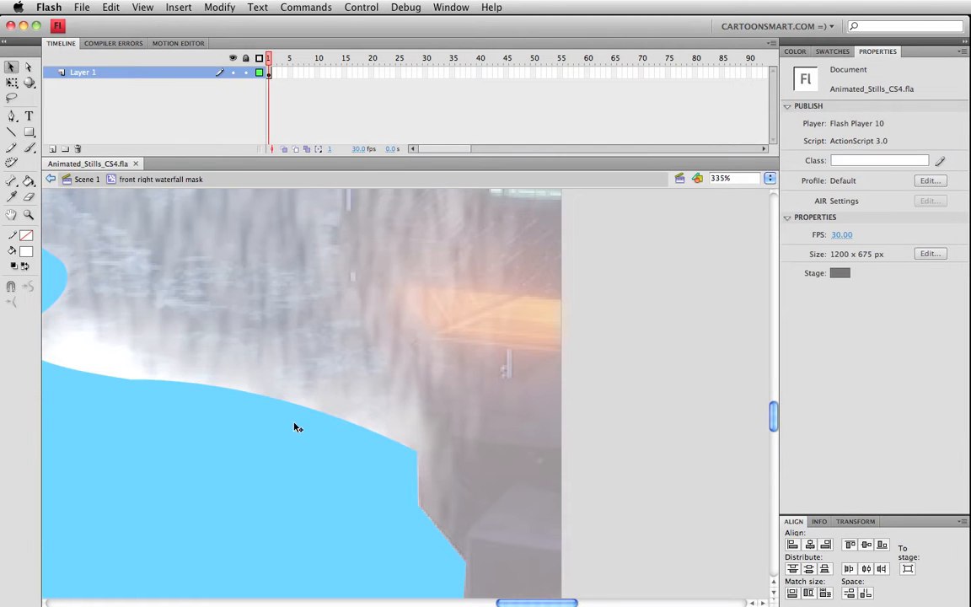
{"action": "left_click_drag", "start_coordinate": [144, 379], "coordinate": [413, 384]}
{"action": "left_click_drag", "start_coordinate": [509, 394], "coordinate": [520, 397]}
{"action": "left_click_drag", "start_coordinate": [522, 393], "coordinate": [523, 393]}
{"action": "left_click_drag", "start_coordinate": [361, 383], "coordinate": [372, 380]}
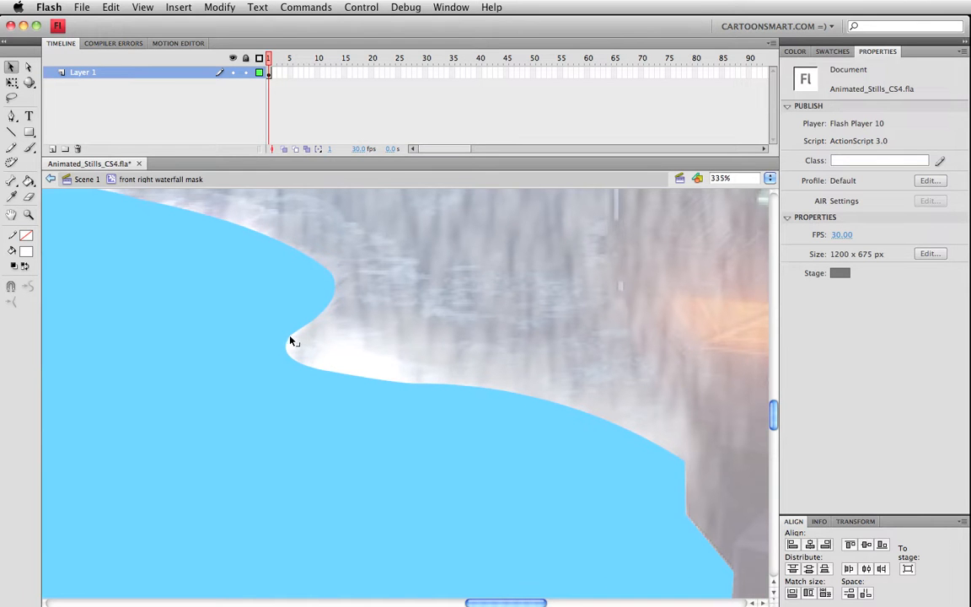
{"action": "left_click_drag", "start_coordinate": [292, 341], "coordinate": [302, 329]}
{"action": "key", "text": "super+1"}
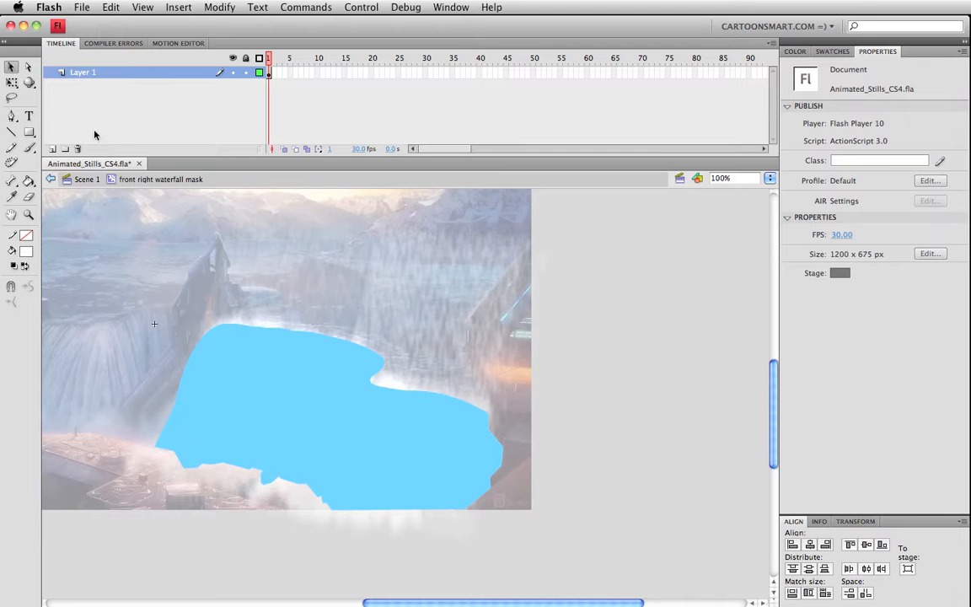
Step: Return to Scene 1, lock the Waterfall Mask layer again, and save the document
{"action": "left_click", "coordinate": [84, 178]}
{"action": "left_click", "coordinate": [245, 109]}
{"action": "left_click", "coordinate": [687, 332]}
{"action": "left_click_drag", "start_coordinate": [469, 386], "coordinate": [535, 409]}
{"action": "key", "text": "super+s"}
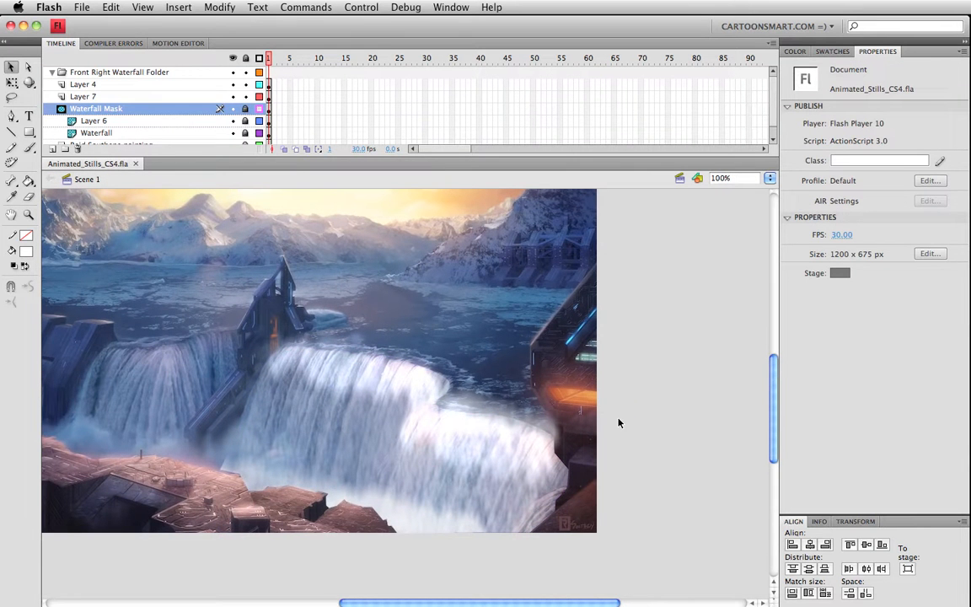
Step: Test the movie to check the waterfall animation, and close the preview
{"action": "key", "text": "super+Return"}
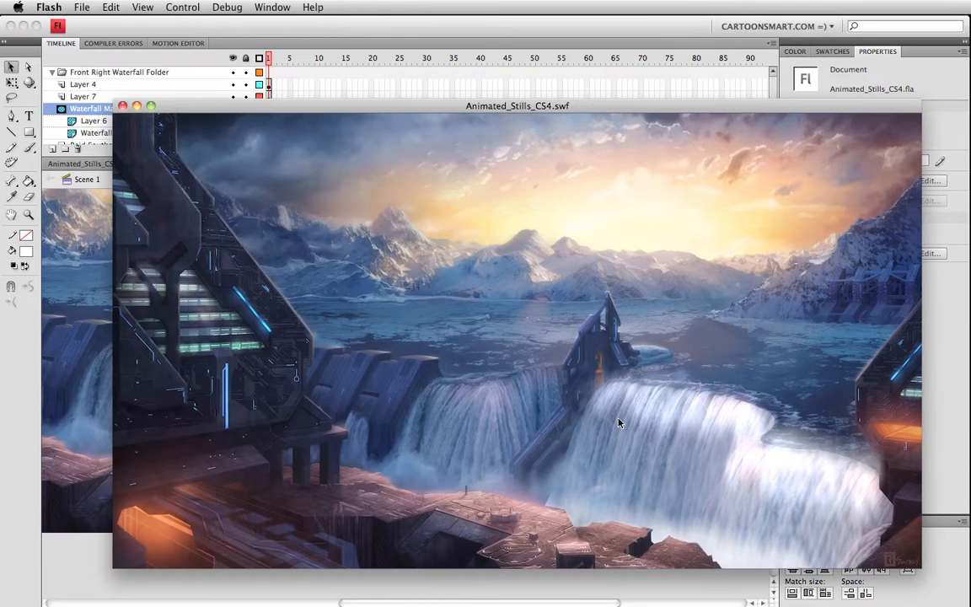
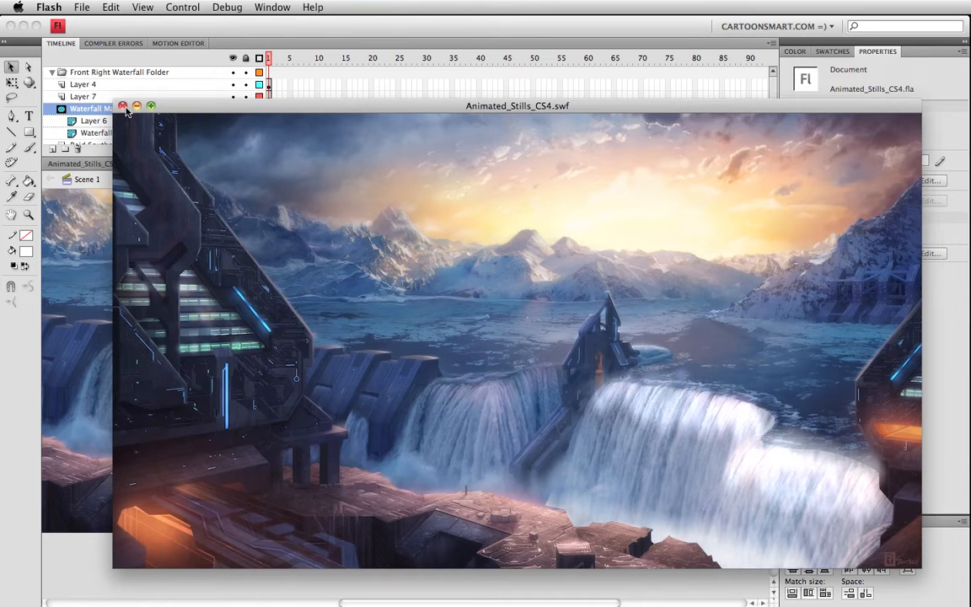
{"action": "left_click", "coordinate": [122, 106]}
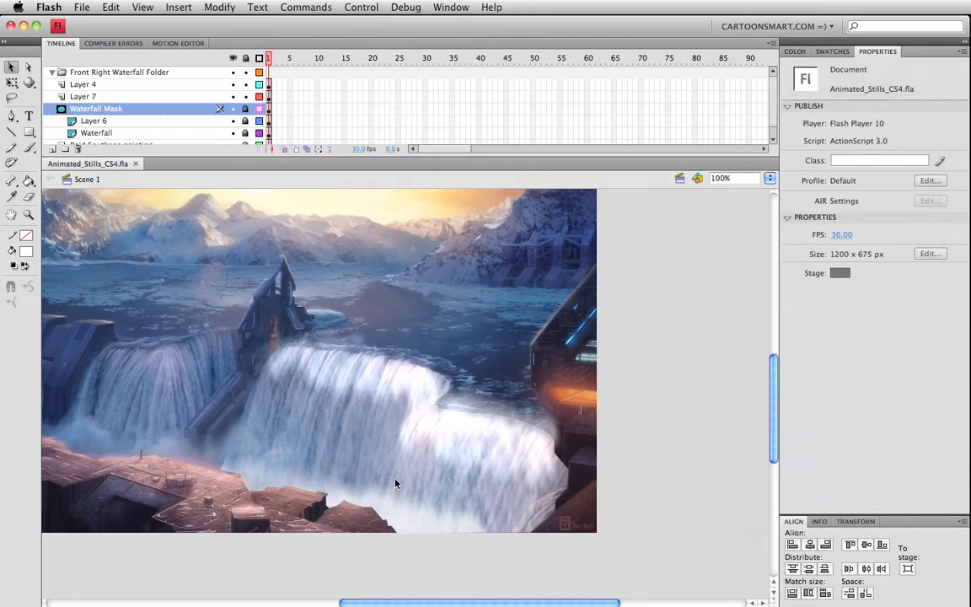
{"action": "scroll", "coordinate": [315, 418], "scroll_direction": "left", "scroll_amount": 5}
{"action": "scroll", "coordinate": [316, 417], "scroll_direction": "up", "scroll_amount": 2}
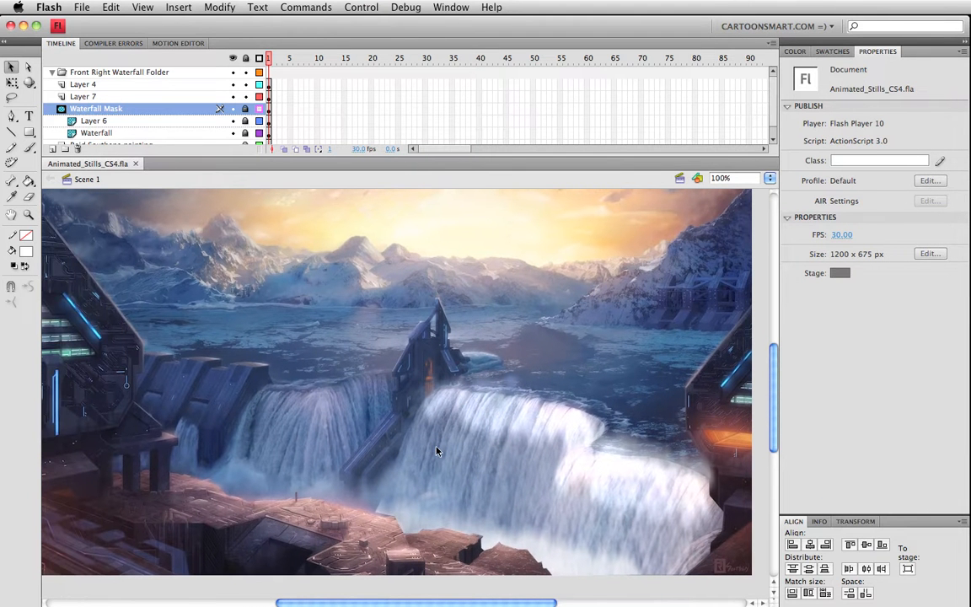
{"action": "left_click_drag", "start_coordinate": [435, 449], "coordinate": [439, 446]}
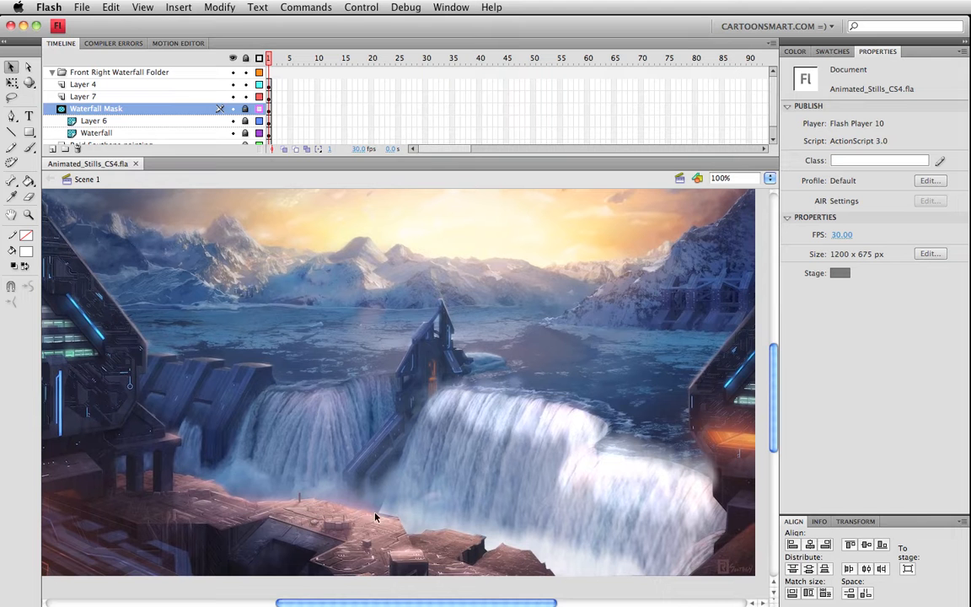
Step: Unlock the Waterfall Mask layer and open the front right waterfall mask symbol for editing
{"action": "left_click", "coordinate": [245, 111]}
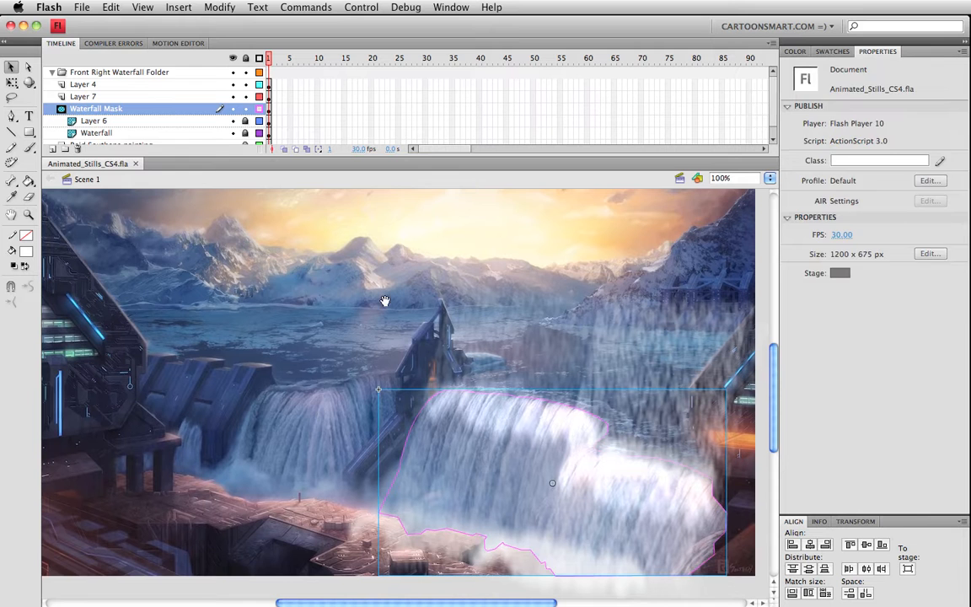
{"action": "left_click_drag", "start_coordinate": [385, 300], "coordinate": [396, 277]}
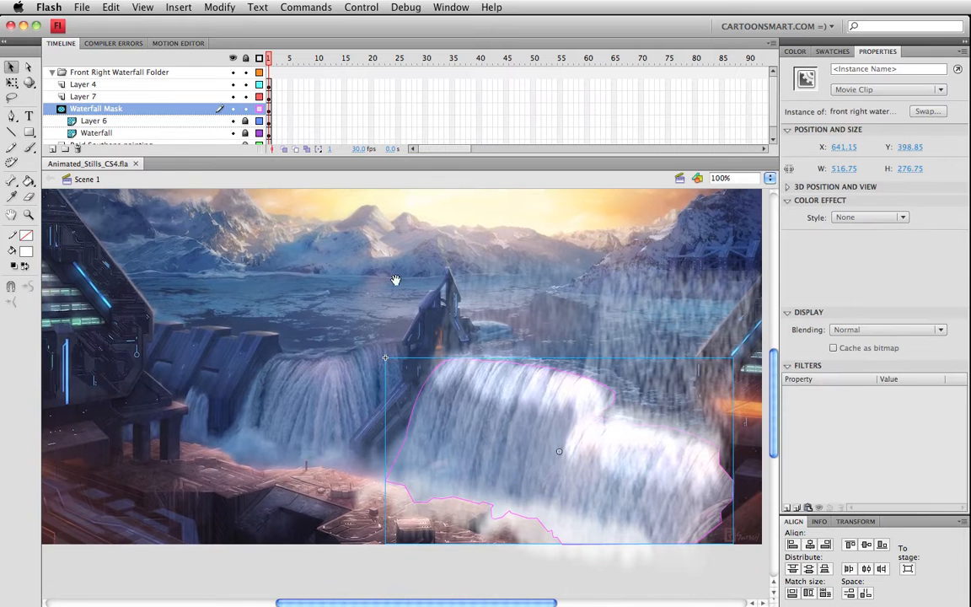
{"action": "double_click", "coordinate": [442, 503]}
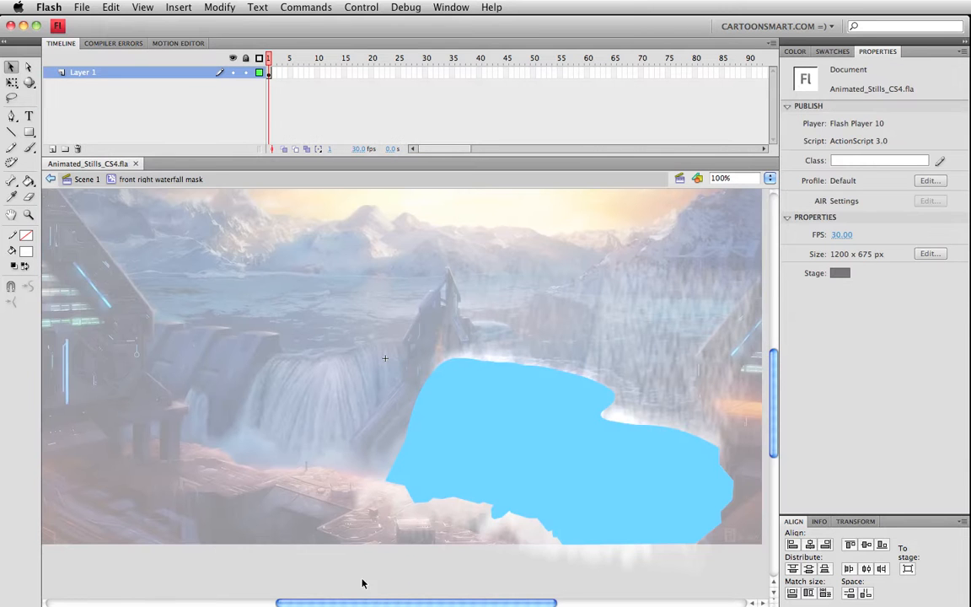
Step: Copy the lower-left portion of the mask shape along the rocks, leave the shape intact, and return to Scene 1
{"action": "left_click_drag", "start_coordinate": [245, 556], "coordinate": [602, 481]}
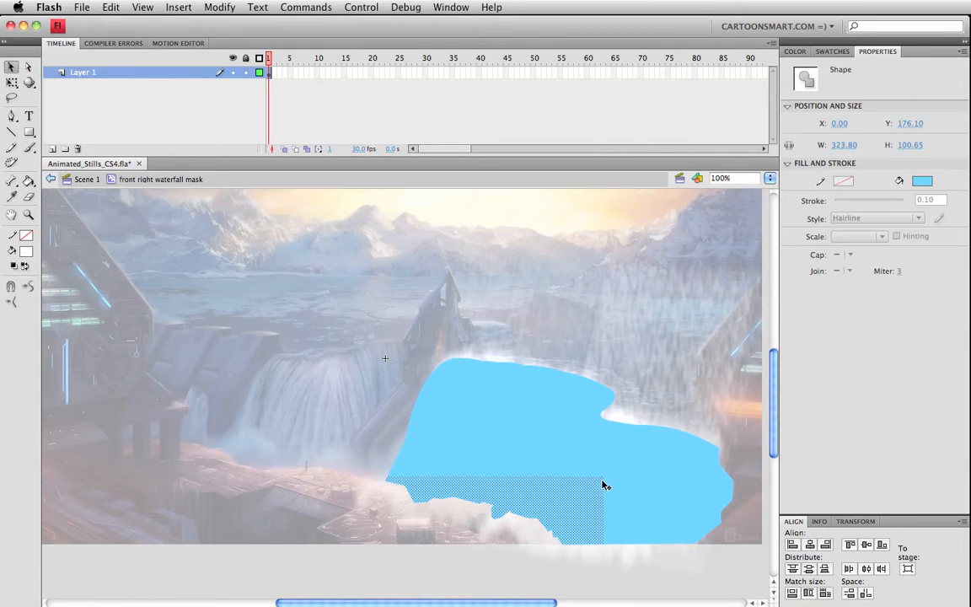
{"action": "left_click", "coordinate": [85, 179]}
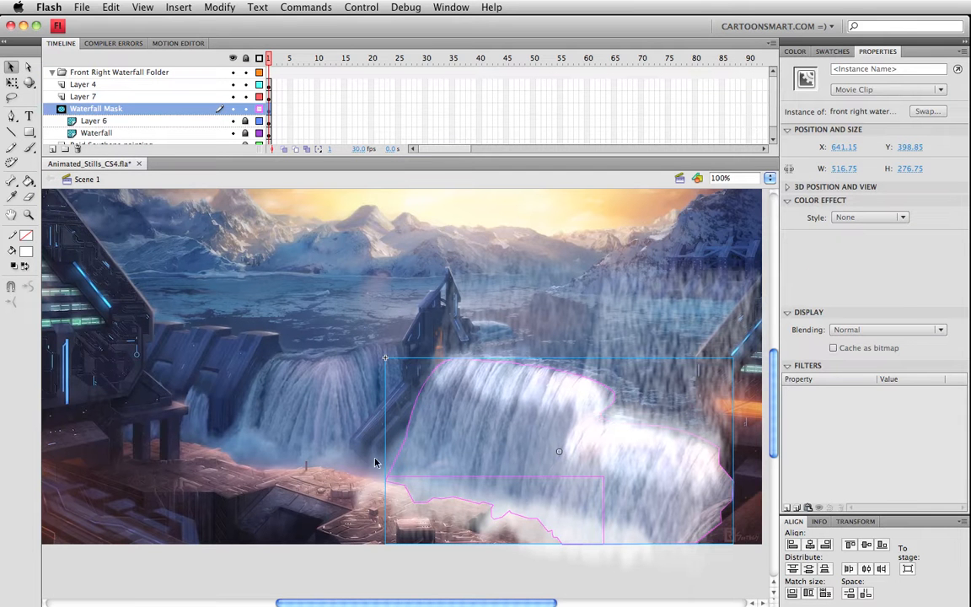
{"action": "double_click", "coordinate": [440, 503]}
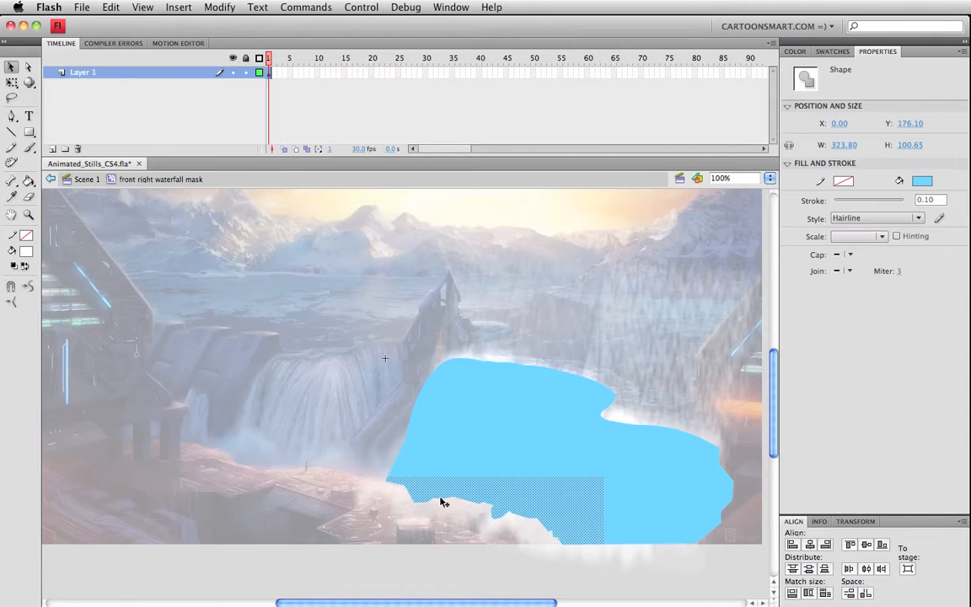
{"action": "left_click", "coordinate": [360, 496]}
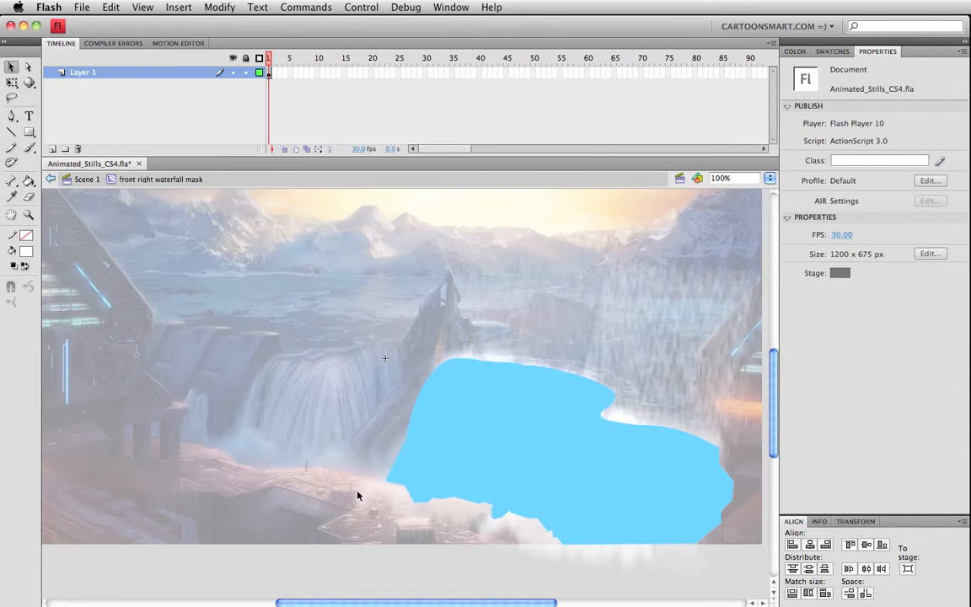
{"action": "left_click", "coordinate": [86, 179]}
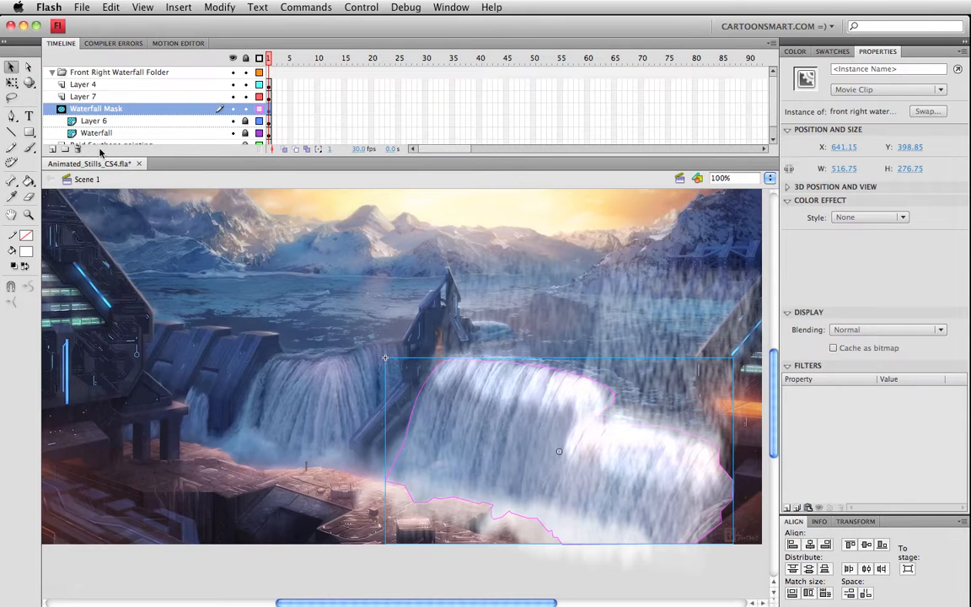
Step: Add a layer above Waterfall Mask, save the document, and name the layer "lightening of breaker wall"
{"action": "left_click_drag", "start_coordinate": [168, 156], "coordinate": [168, 165]}
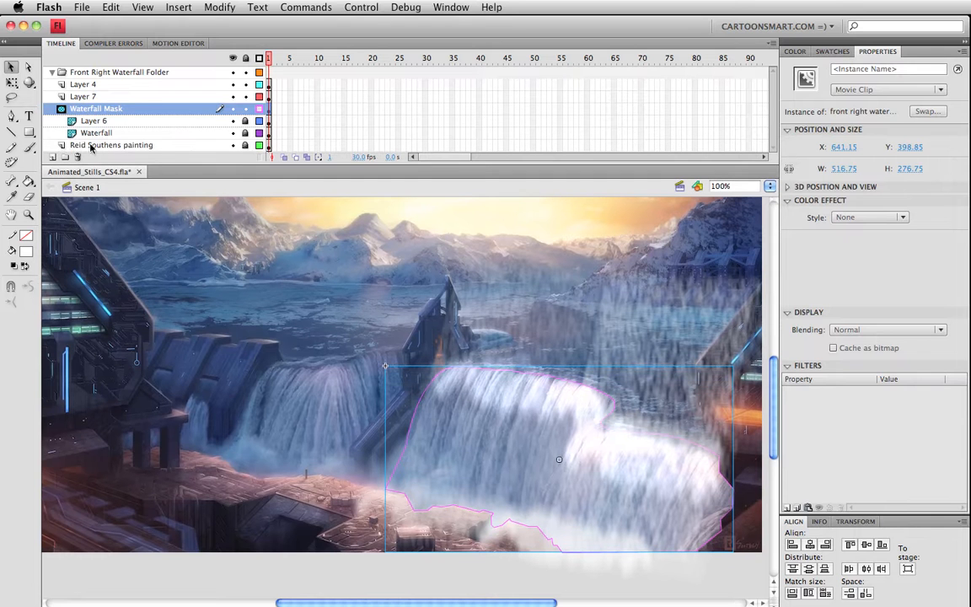
{"action": "left_click", "coordinate": [52, 157]}
{"action": "key", "text": "super+s"}
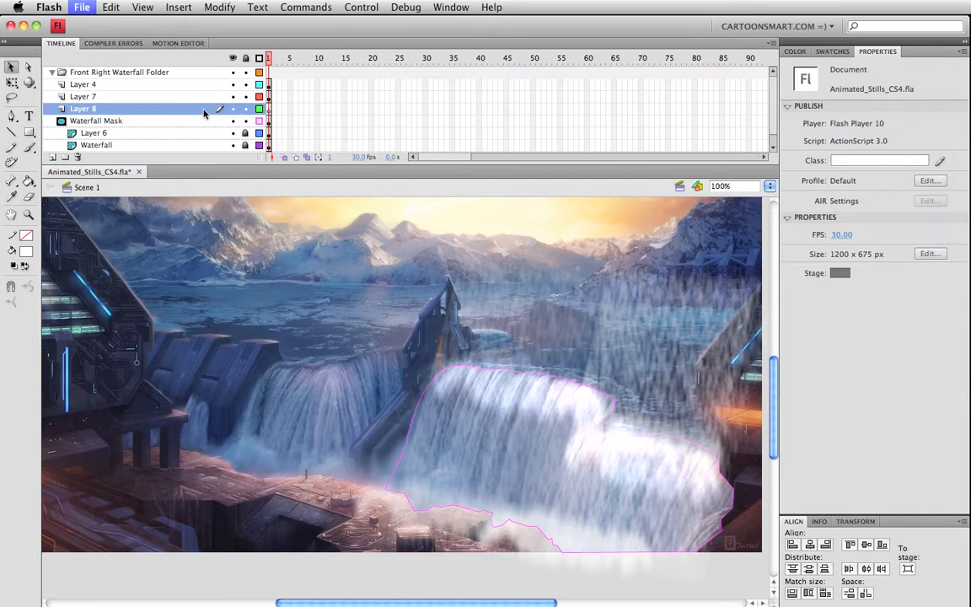
{"action": "double_click", "coordinate": [95, 110]}
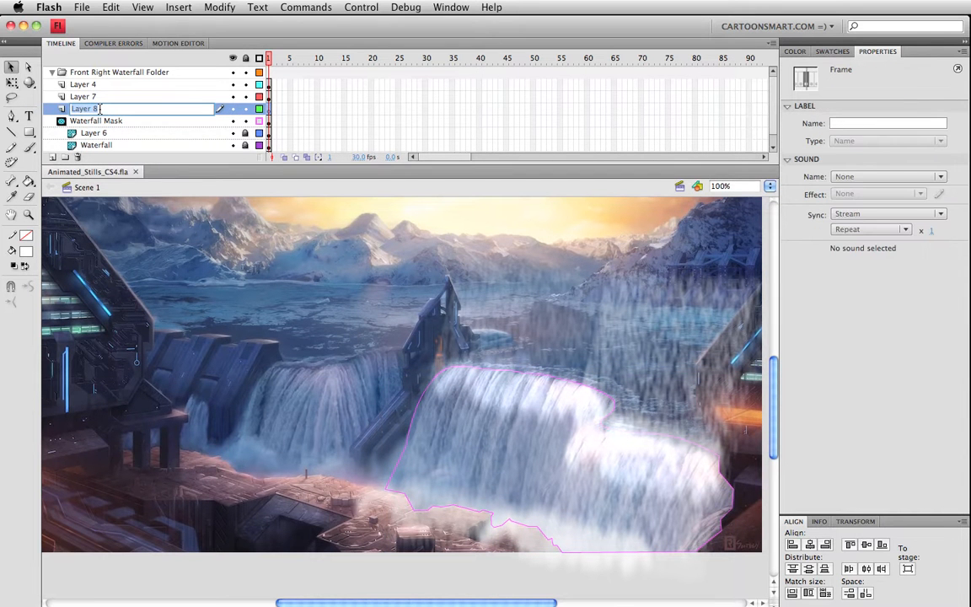
{"action": "type", "text": "lightening of breaker wall"}
{"action": "key", "text": "Return"}
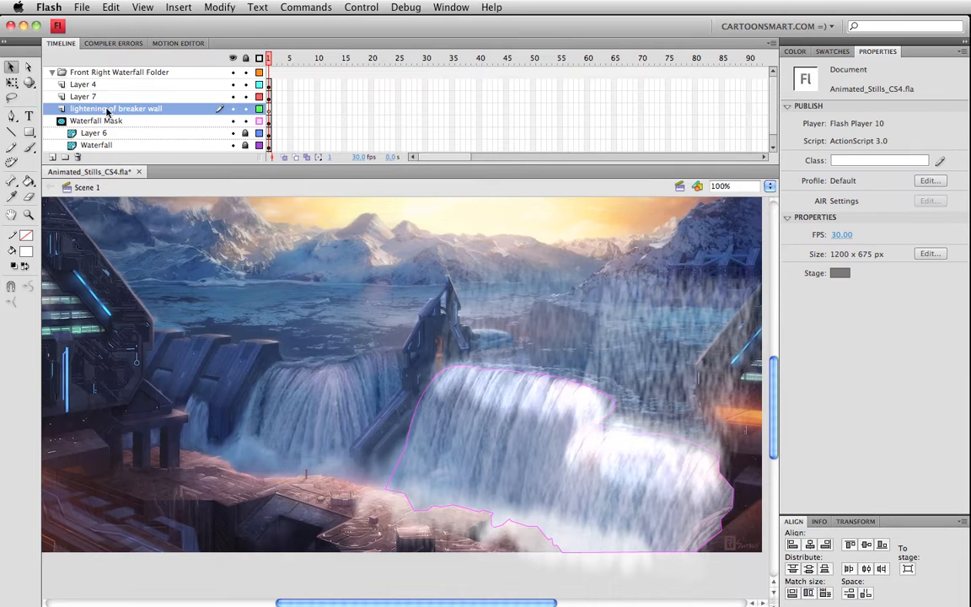
Step: Paste the copied mask piece in place and draw straight lines from its left corner around the rock wall, enclosing the area below the waterfall
{"action": "key", "text": "super+shift+v"}
{"action": "left_click_drag", "start_coordinate": [392, 379], "coordinate": [479, 499]}
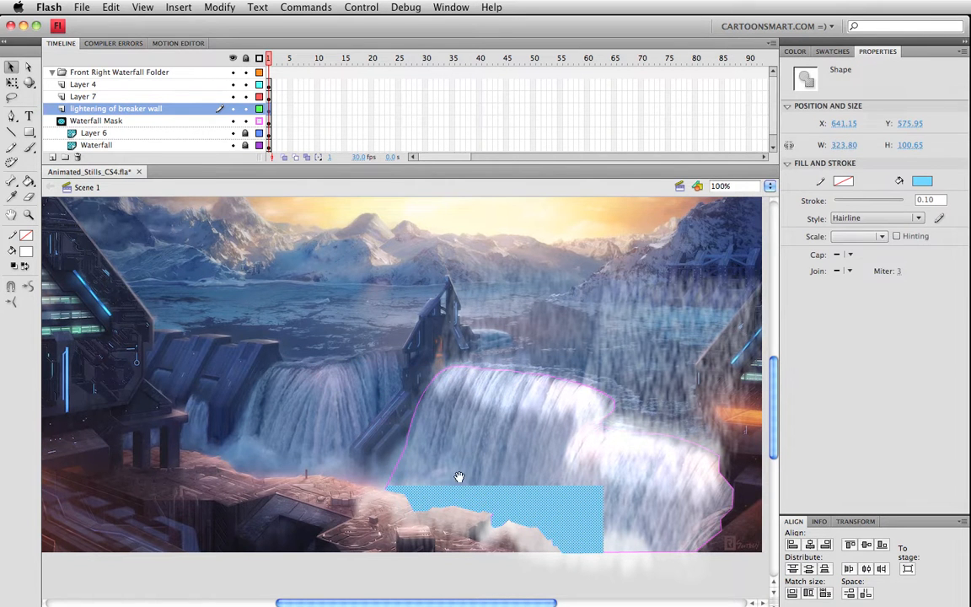
{"action": "scroll", "coordinate": [404, 463], "scroll_direction": "down", "scroll_amount": 2}
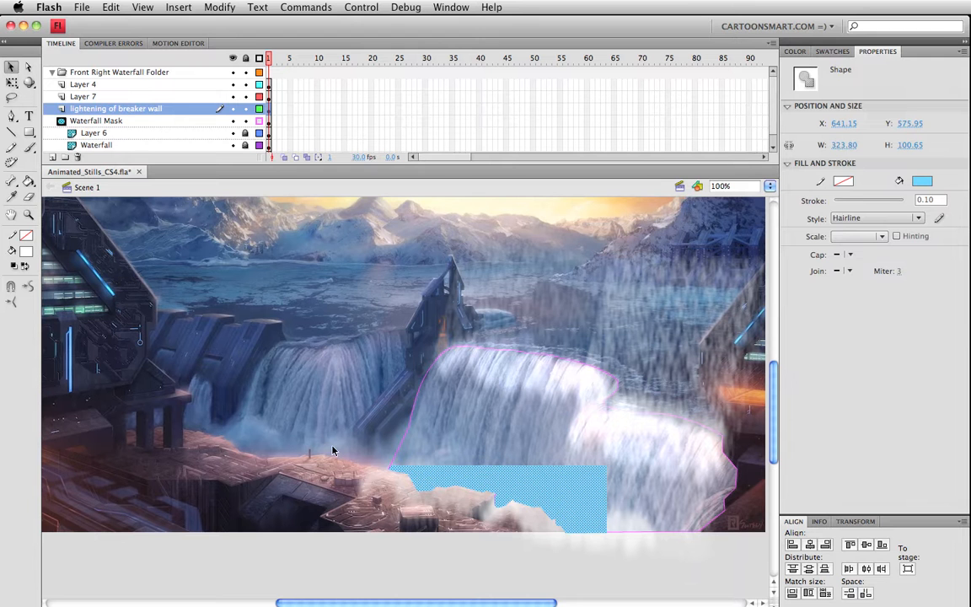
{"action": "left_click", "coordinate": [12, 131]}
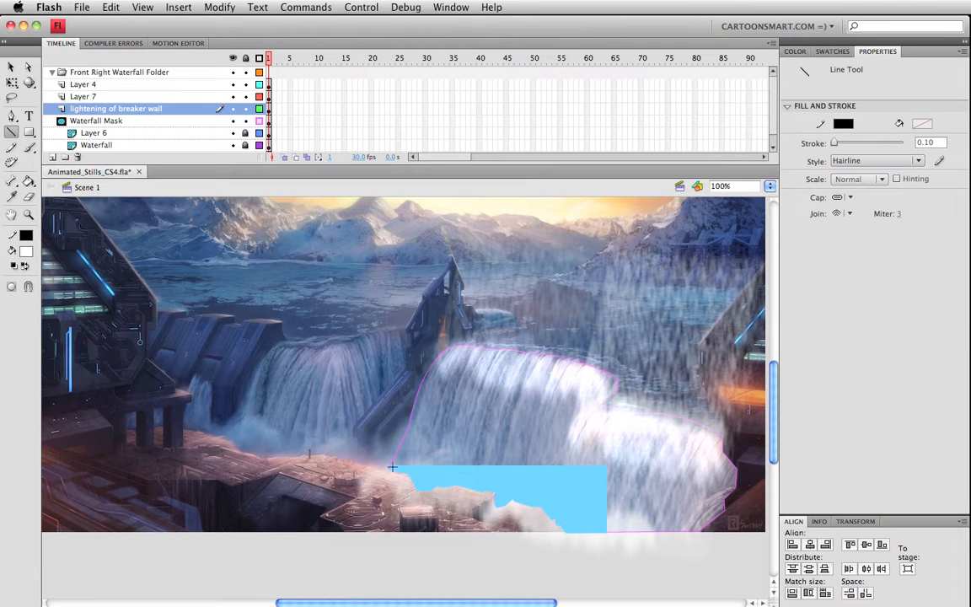
{"action": "mouse_move", "coordinate": [392, 467]}
{"action": "left_mouse_down"}
{"action": "mouse_move", "coordinate": [157, 546]}
{"action": "mouse_move", "coordinate": [167, 538]}
{"action": "mouse_move", "coordinate": [477, 539]}
{"action": "mouse_move", "coordinate": [582, 542]}
{"action": "mouse_move", "coordinate": [578, 548]}
{"action": "left_mouse_up"}
{"action": "key", "text": "v"}
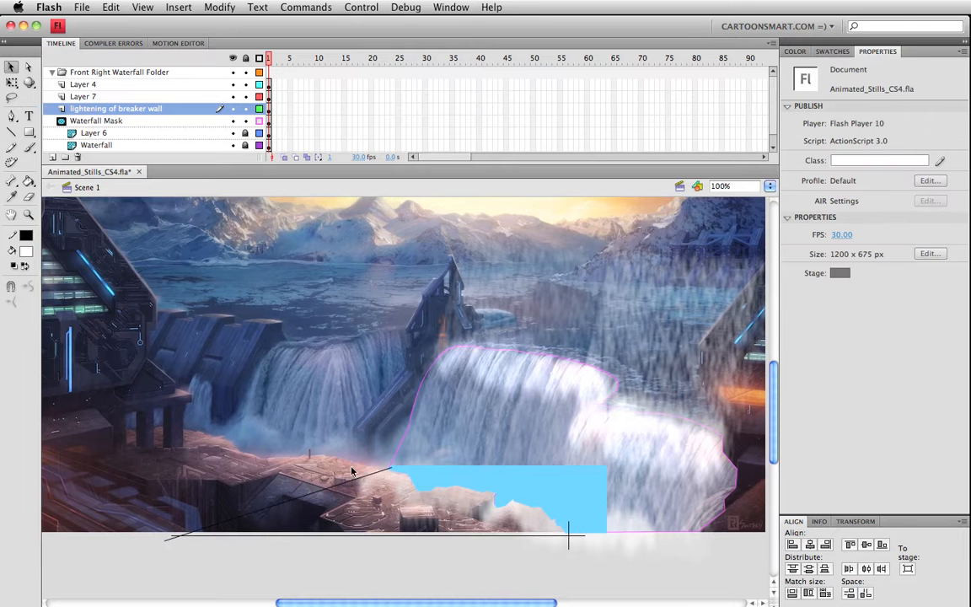
Step: Fill the enclosed rock wall area with a pale yellow-green colour
{"action": "left_click", "coordinate": [29, 180]}
{"action": "left_click", "coordinate": [26, 251]}
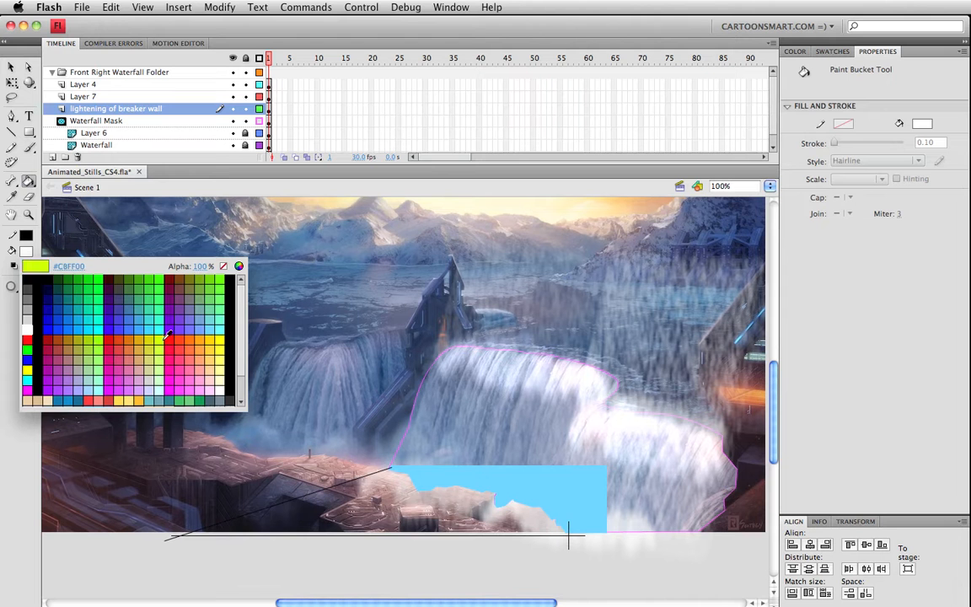
{"action": "left_click", "coordinate": [137, 329]}
{"action": "left_click", "coordinate": [416, 509]}
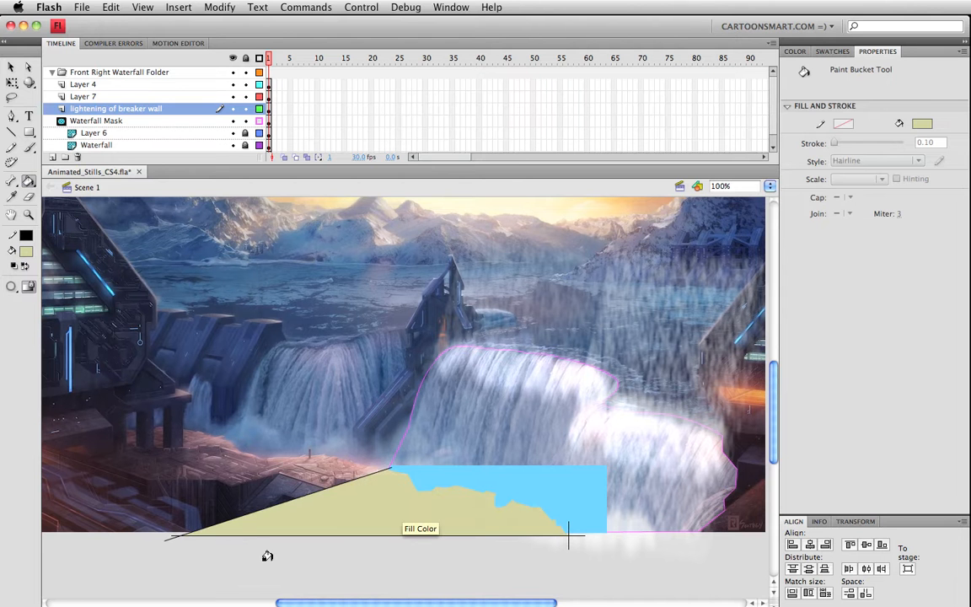
Step: Delete the outline strokes and the pasted blue mask piece, keeping only the rock wall fill, and save the document
{"action": "key", "text": "v"}
{"action": "left_click", "coordinate": [196, 539]}
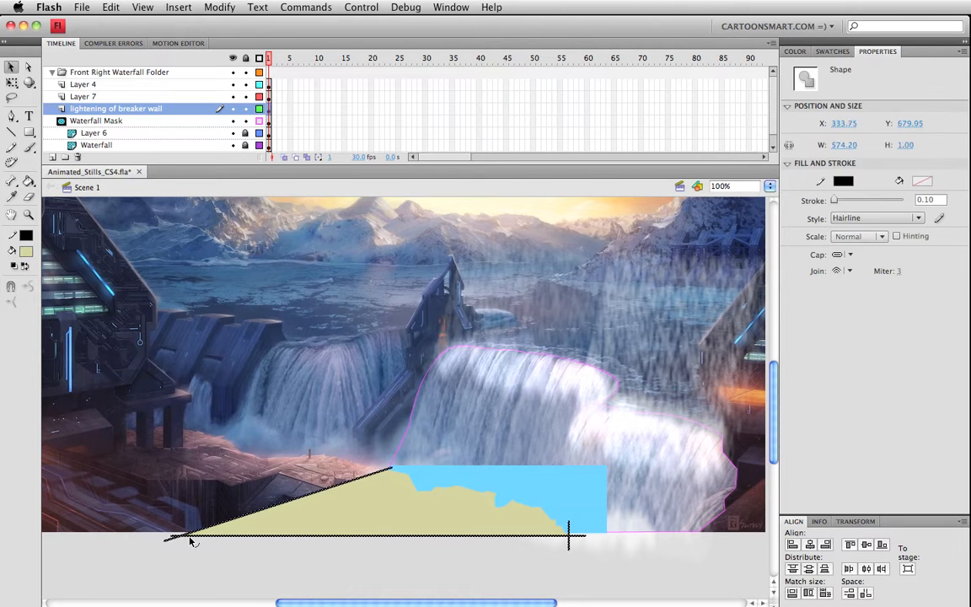
{"action": "key", "text": "Delete"}
{"action": "left_click", "coordinate": [519, 472]}
{"action": "key", "text": "Delete"}
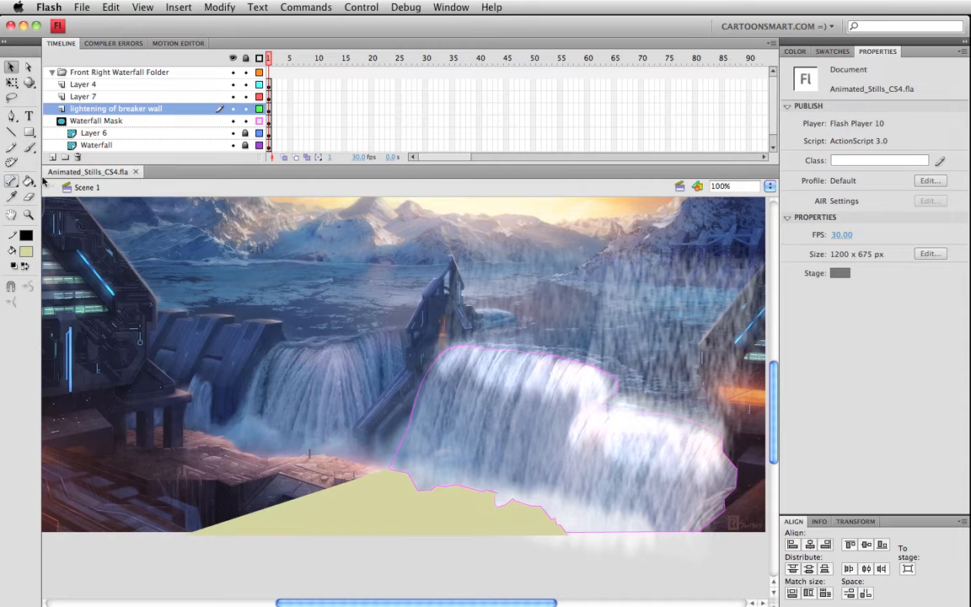
{"action": "left_click", "coordinate": [29, 181]}
{"action": "key", "text": "super+s"}
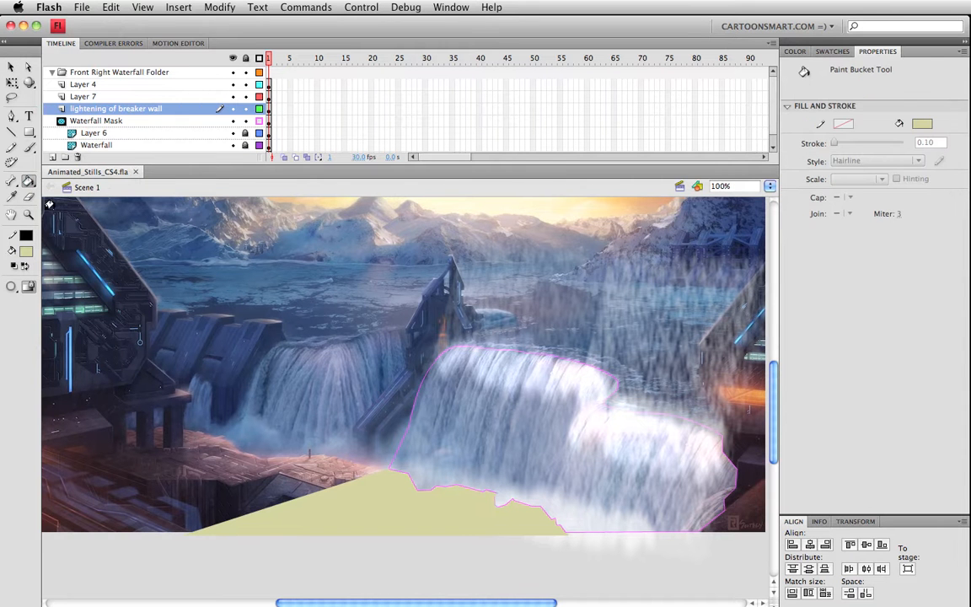
Step: Refill the rock wall shape with the white-to-black linear gradient
{"action": "left_click", "coordinate": [25, 251]}
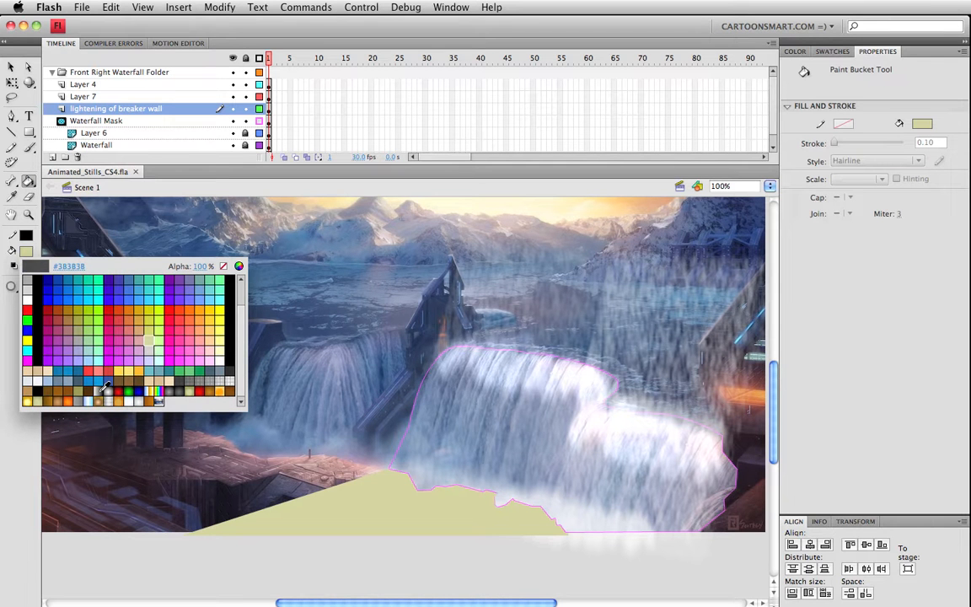
{"action": "left_click", "coordinate": [100, 390]}
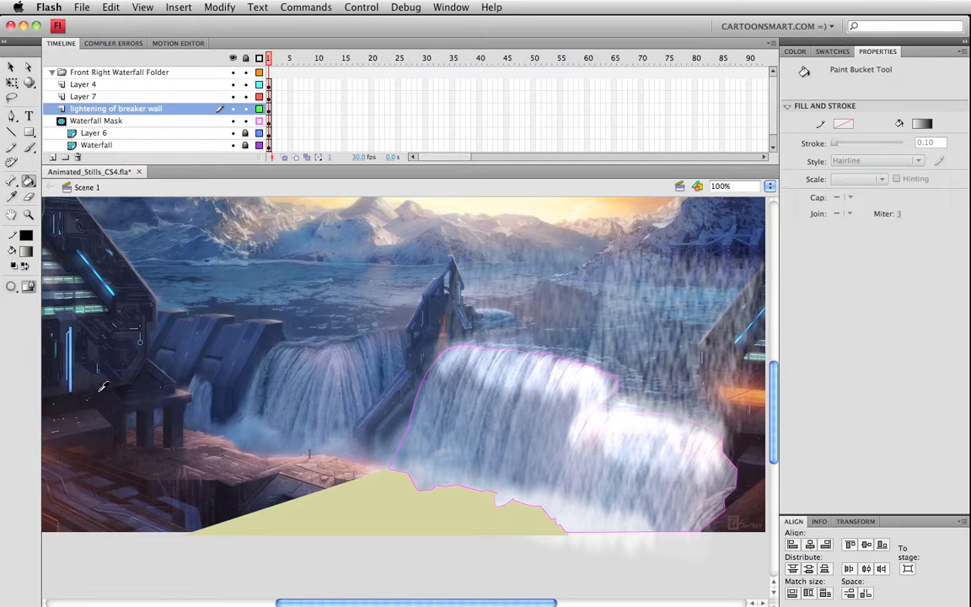
{"action": "left_click", "coordinate": [354, 516]}
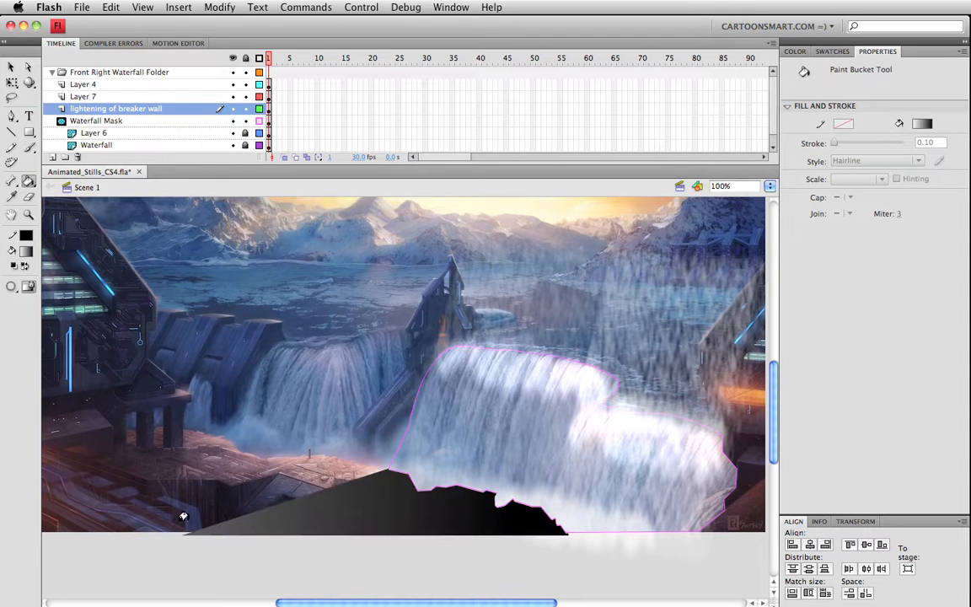
{"action": "left_click", "coordinate": [12, 82]}
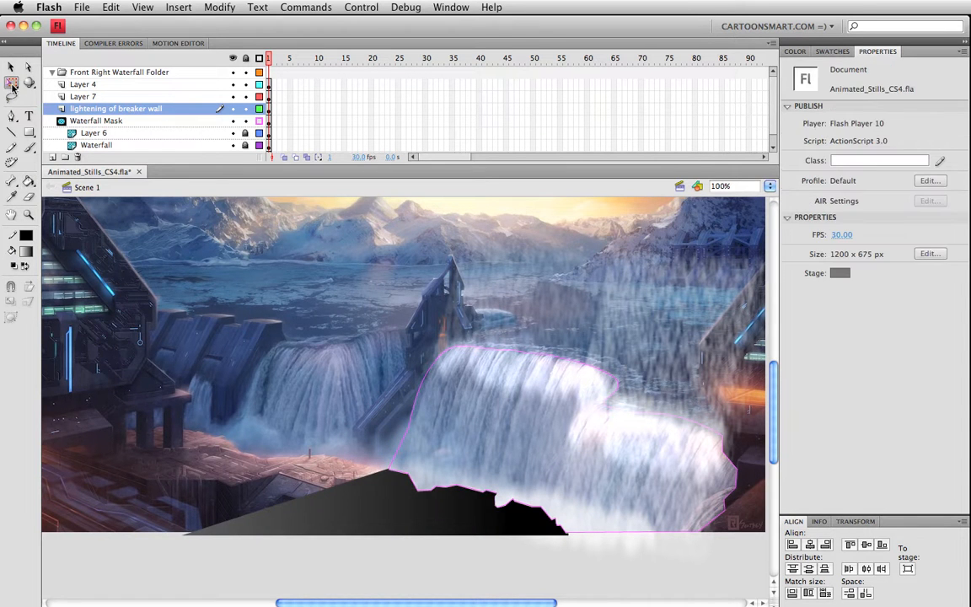
{"action": "left_click", "coordinate": [333, 497]}
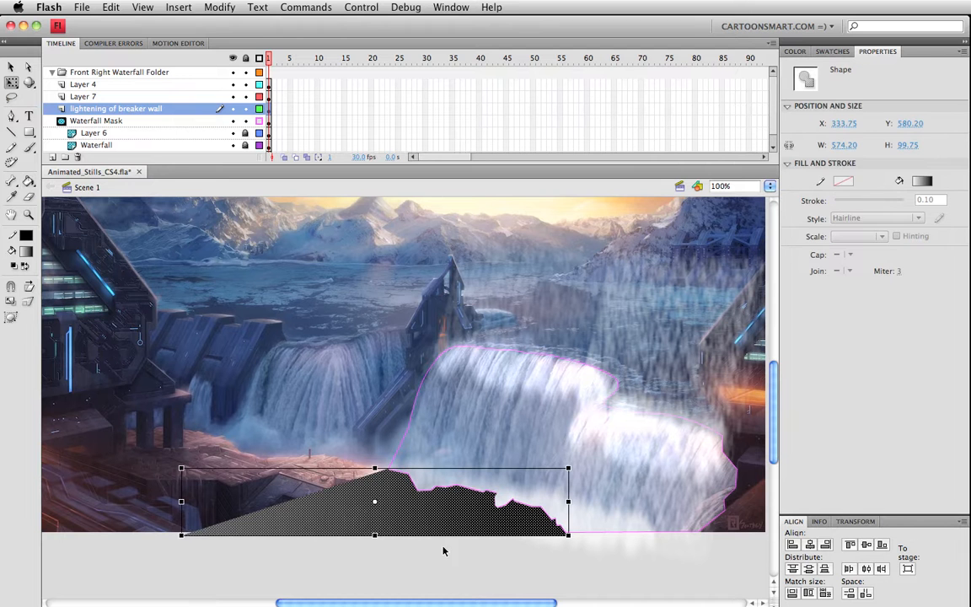
{"action": "key", "text": "v"}
{"action": "left_click", "coordinate": [326, 544]}
Step: Tighten the rock wall shape's linear gradient by moving its black and white colour stops close together right of centre
{"action": "left_click", "coordinate": [347, 522]}
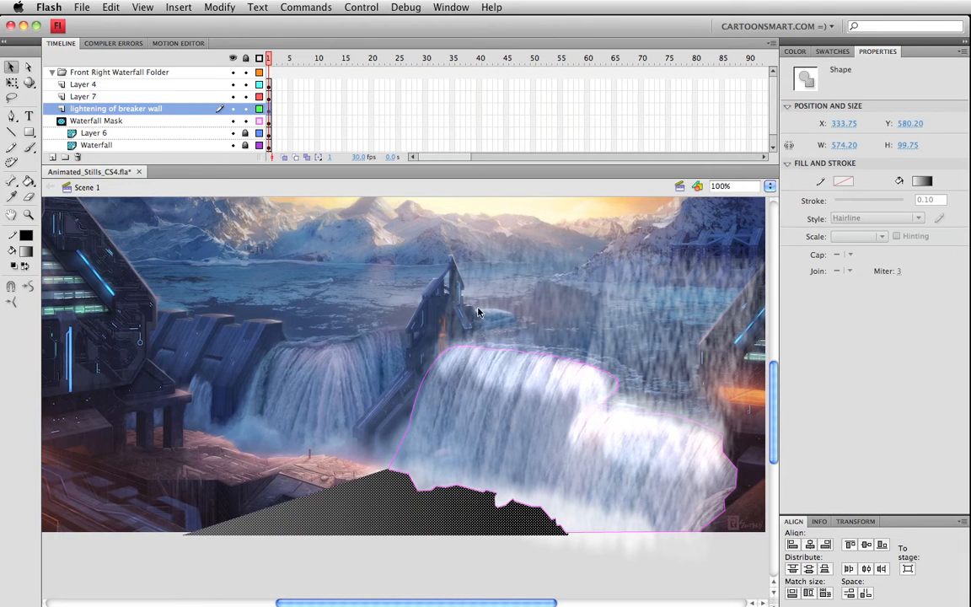
{"action": "left_click", "coordinate": [449, 6]}
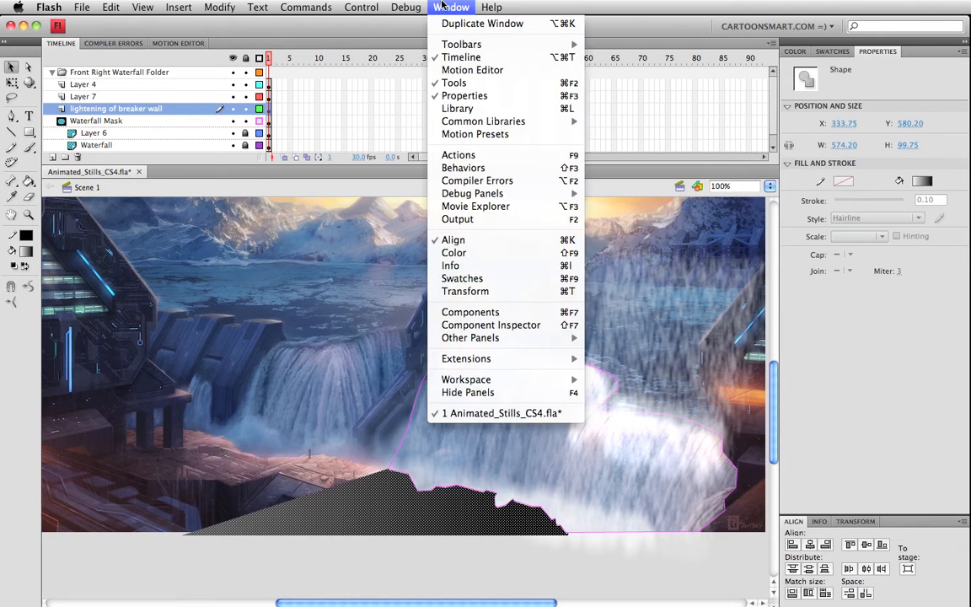
{"action": "left_click", "coordinate": [453, 252]}
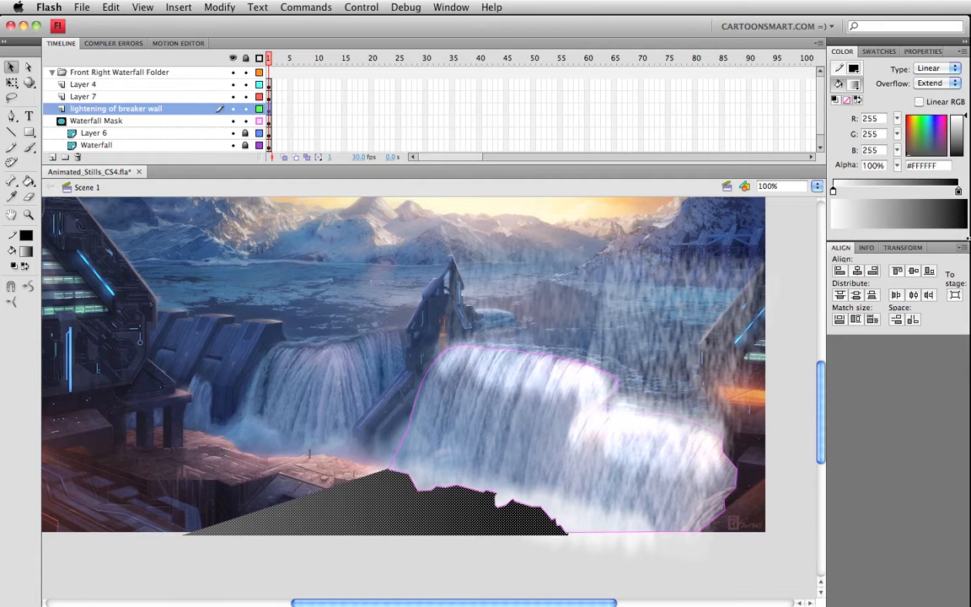
{"action": "left_click", "coordinate": [958, 191]}
{"action": "left_click_drag", "start_coordinate": [958, 191], "coordinate": [918, 192]}
{"action": "left_click", "coordinate": [852, 191]}
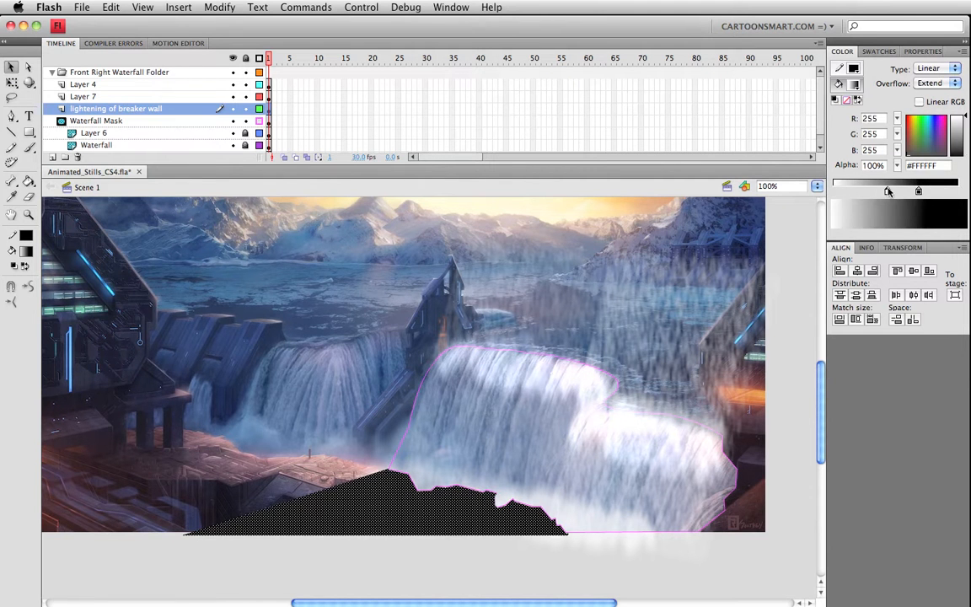
{"action": "left_click_drag", "start_coordinate": [852, 191], "coordinate": [887, 191]}
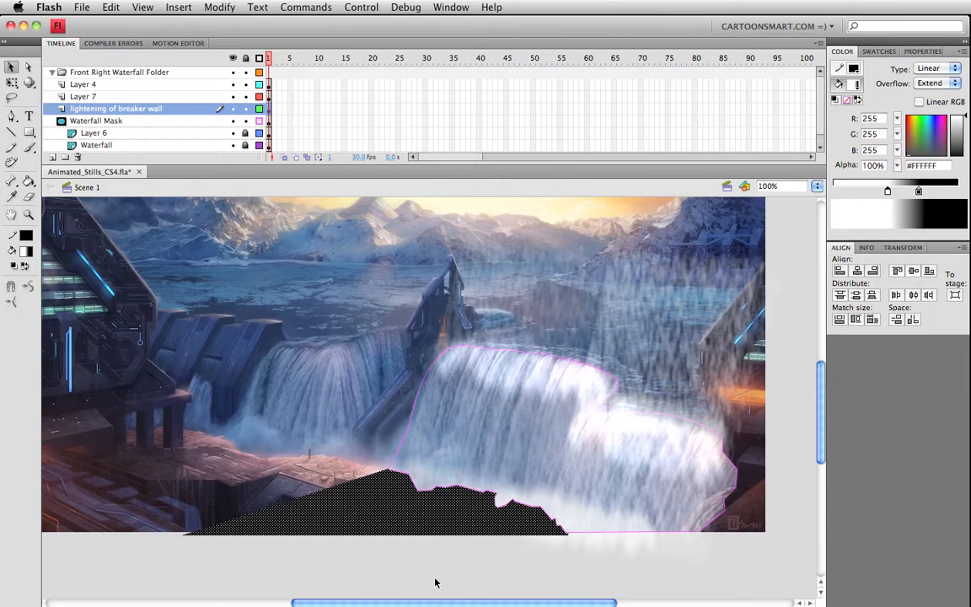
{"action": "left_click", "coordinate": [452, 542]}
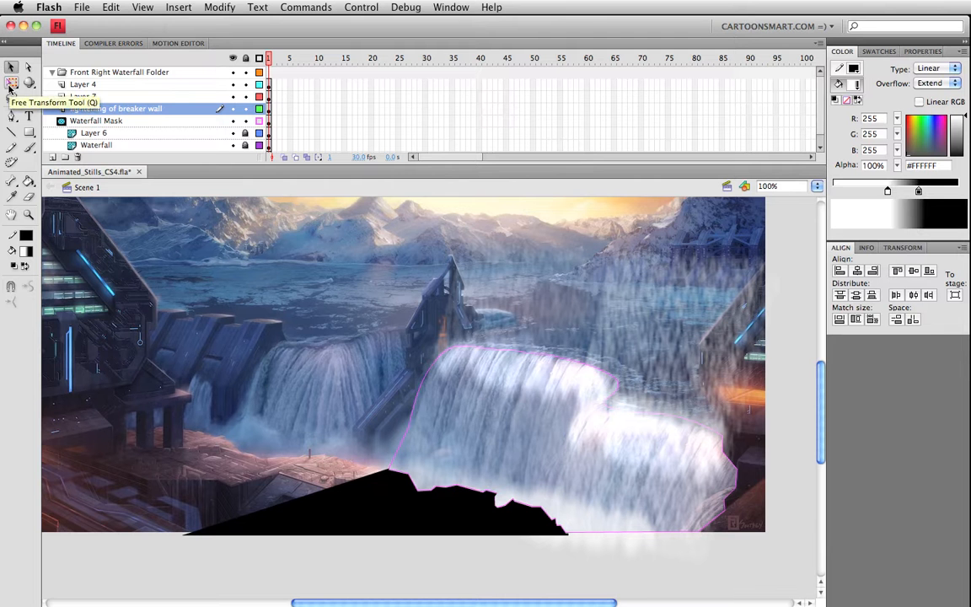
Step: Use Gradient Transform to narrow and shift the rock wall's gradient so its white-to-black transition falls beneath the waterfall's lower-left corner
{"action": "left_click_drag", "start_coordinate": [9, 88], "coordinate": [32, 96]}
{"action": "left_click", "coordinate": [396, 507]}
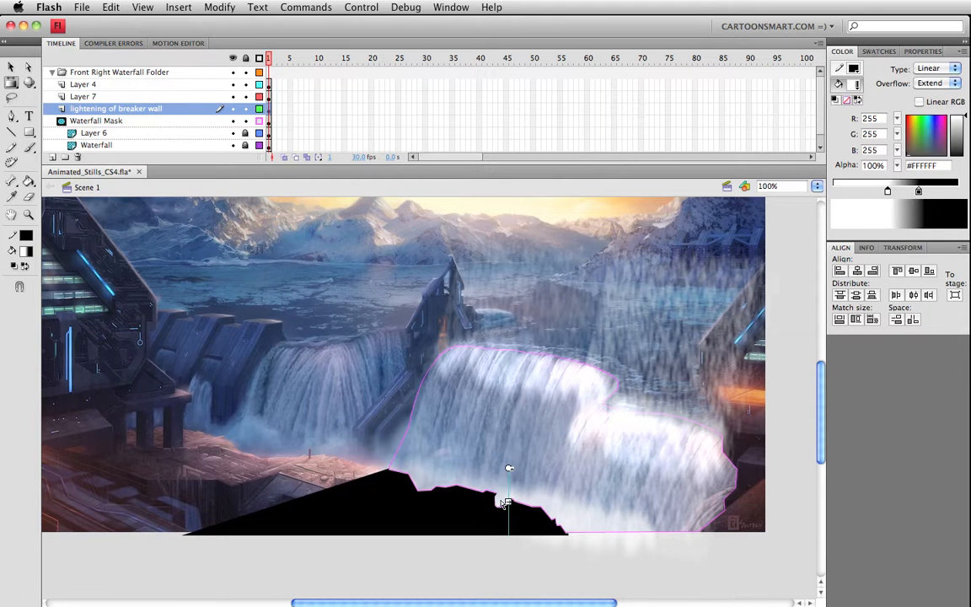
{"action": "left_click_drag", "start_coordinate": [508, 501], "coordinate": [520, 462]}
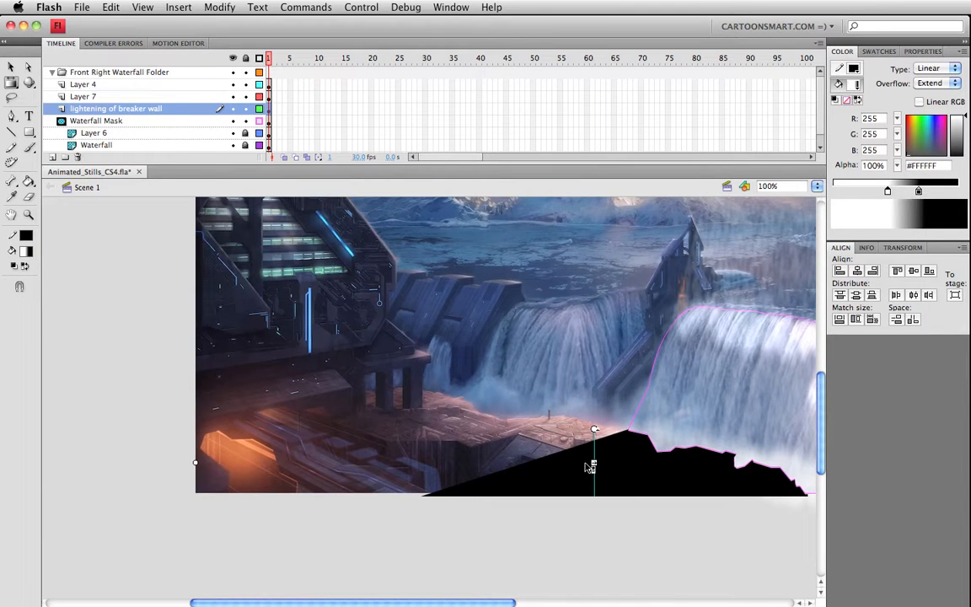
{"action": "left_click_drag", "start_coordinate": [590, 466], "coordinate": [349, 459]}
{"action": "left_click_drag", "start_coordinate": [250, 497], "coordinate": [370, 492]}
{"action": "left_click_drag", "start_coordinate": [319, 462], "coordinate": [429, 463]}
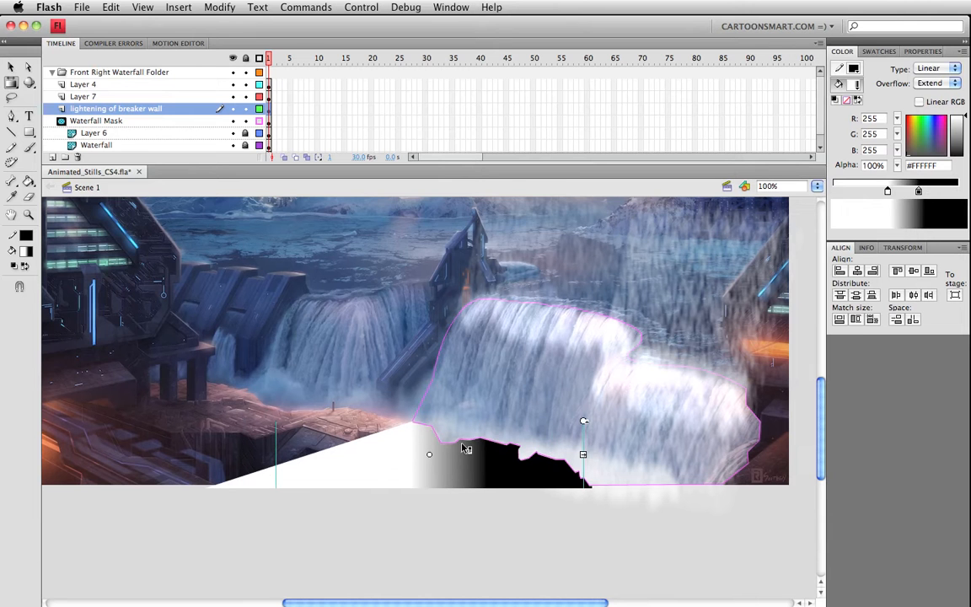
{"action": "mouse_move", "coordinate": [429, 454]}
{"action": "left_mouse_down"}
{"action": "mouse_move", "coordinate": [390, 448]}
{"action": "mouse_move", "coordinate": [420, 454]}
{"action": "left_mouse_up"}
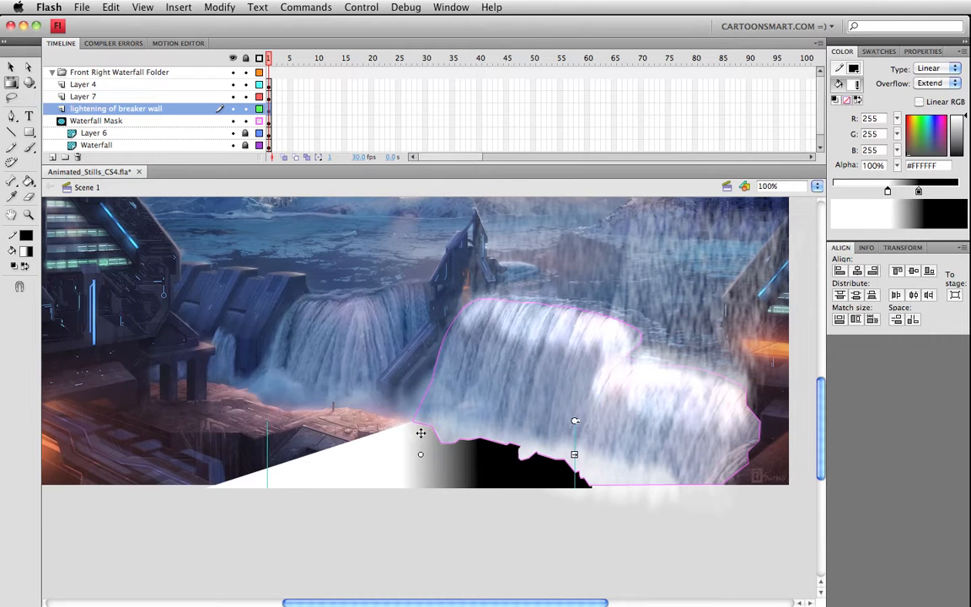
{"action": "left_click", "coordinate": [28, 179]}
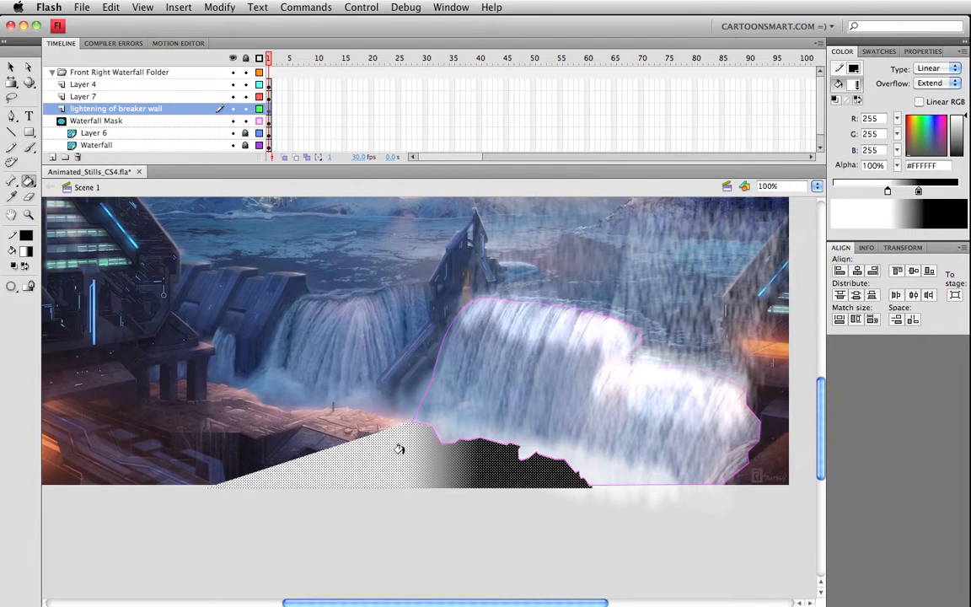
{"action": "key", "text": "v"}
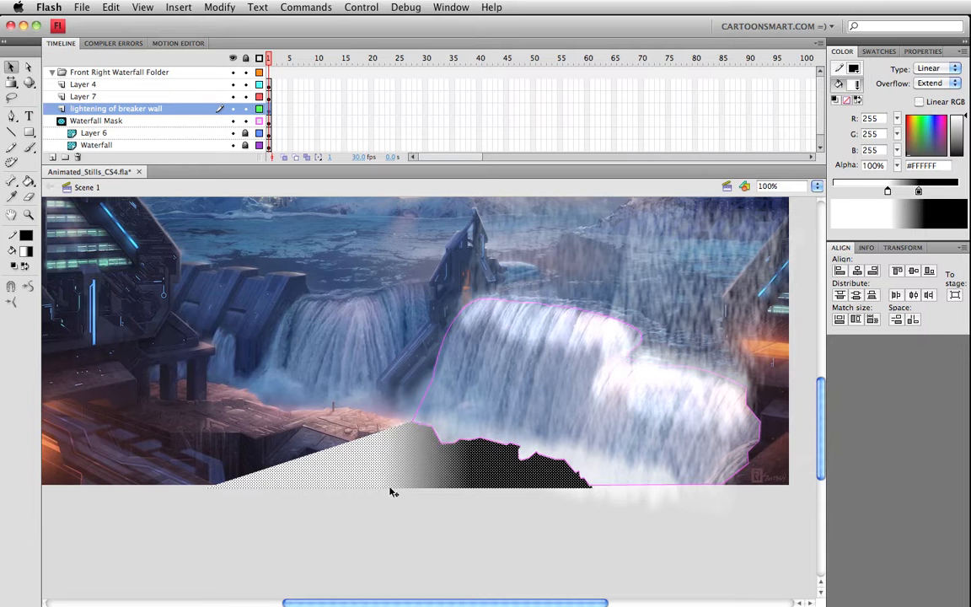
Step: Rotate and reposition the rock wall's gradient with Gradient Transform so white lies along the waterfall's base and black over the far rocks, and save
{"action": "left_click", "coordinate": [360, 523]}
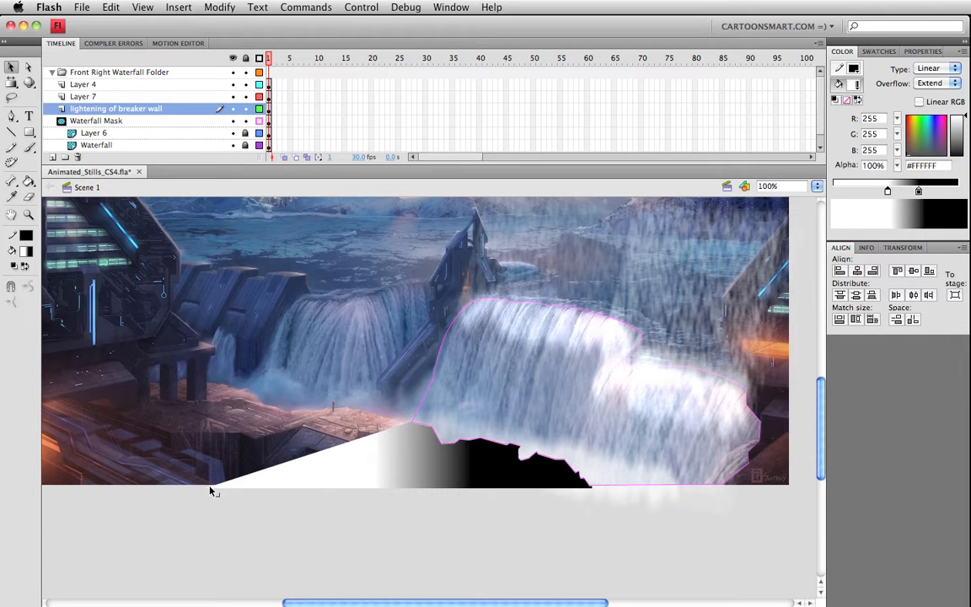
{"action": "left_click", "coordinate": [401, 470]}
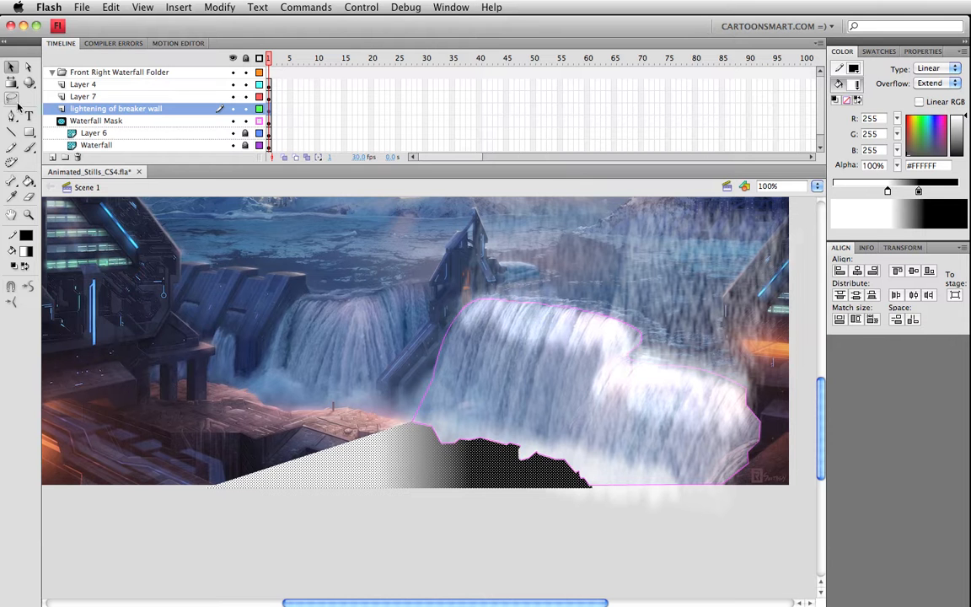
{"action": "key", "text": "f"}
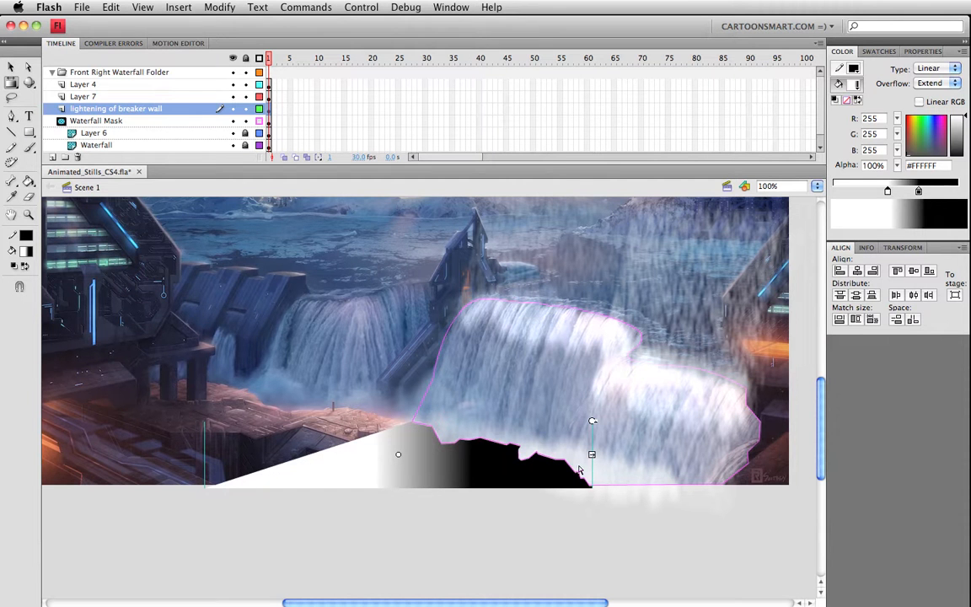
{"action": "left_click_drag", "start_coordinate": [327, 549], "coordinate": [336, 548]}
{"action": "left_click_drag", "start_coordinate": [385, 530], "coordinate": [396, 477]}
{"action": "left_click_drag", "start_coordinate": [287, 556], "coordinate": [343, 478]}
{"action": "left_click_drag", "start_coordinate": [430, 417], "coordinate": [455, 393]}
{"action": "left_click_drag", "start_coordinate": [380, 465], "coordinate": [366, 479]}
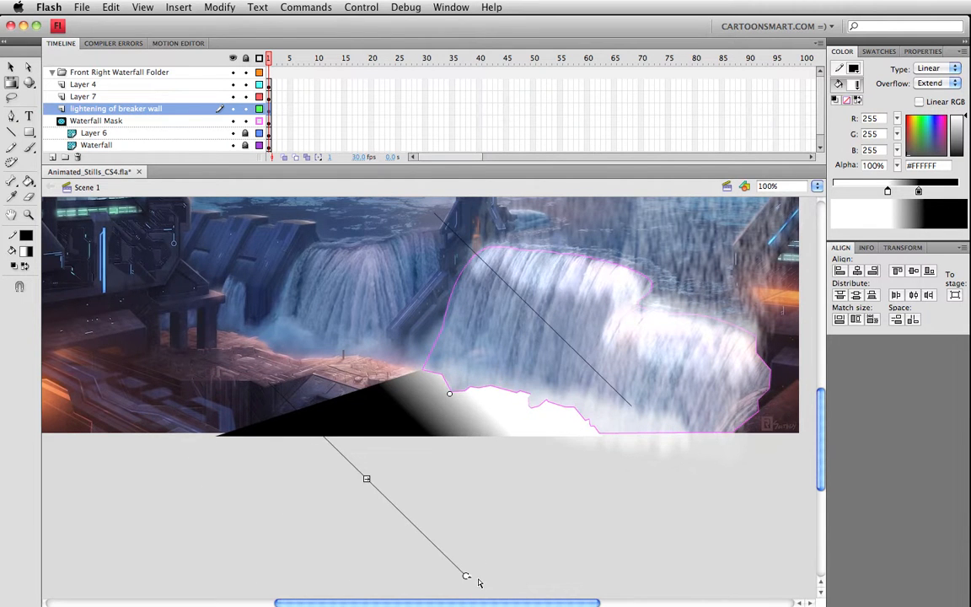
{"action": "left_click_drag", "start_coordinate": [467, 578], "coordinate": [390, 540]}
{"action": "left_click_drag", "start_coordinate": [351, 464], "coordinate": [355, 462]}
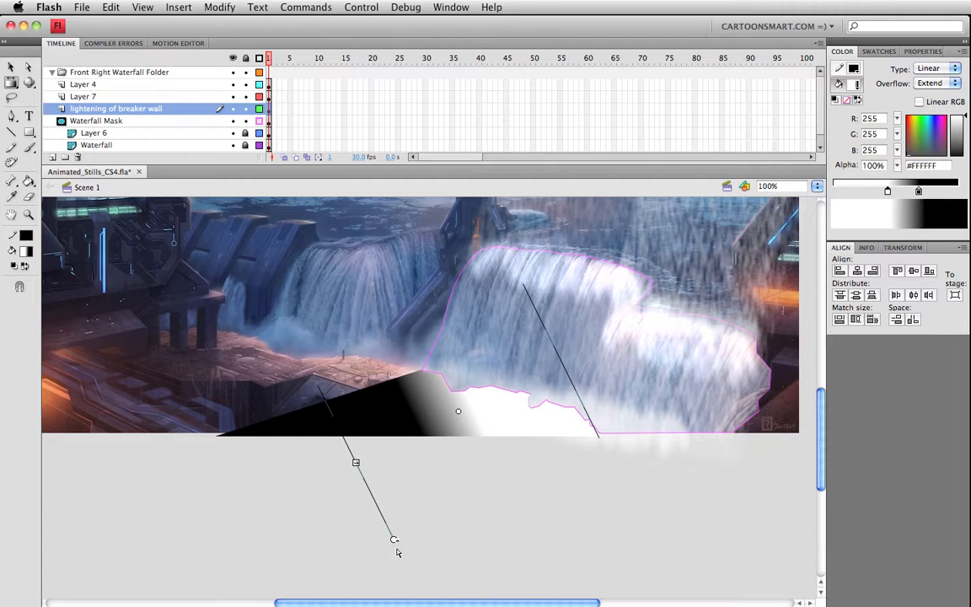
{"action": "key", "text": "v"}
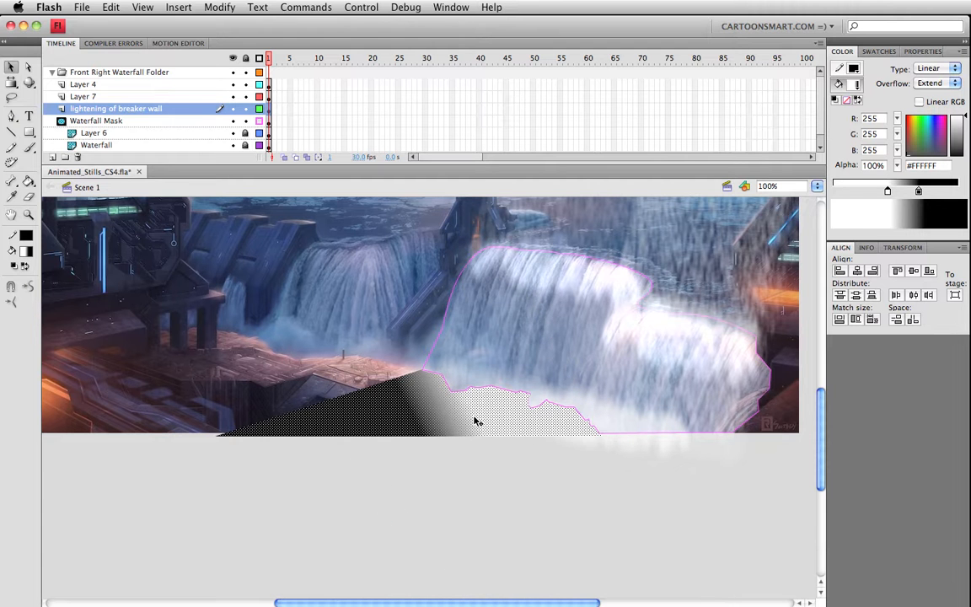
{"action": "left_click_drag", "start_coordinate": [202, 478], "coordinate": [384, 324]}
{"action": "left_click", "coordinate": [371, 449]}
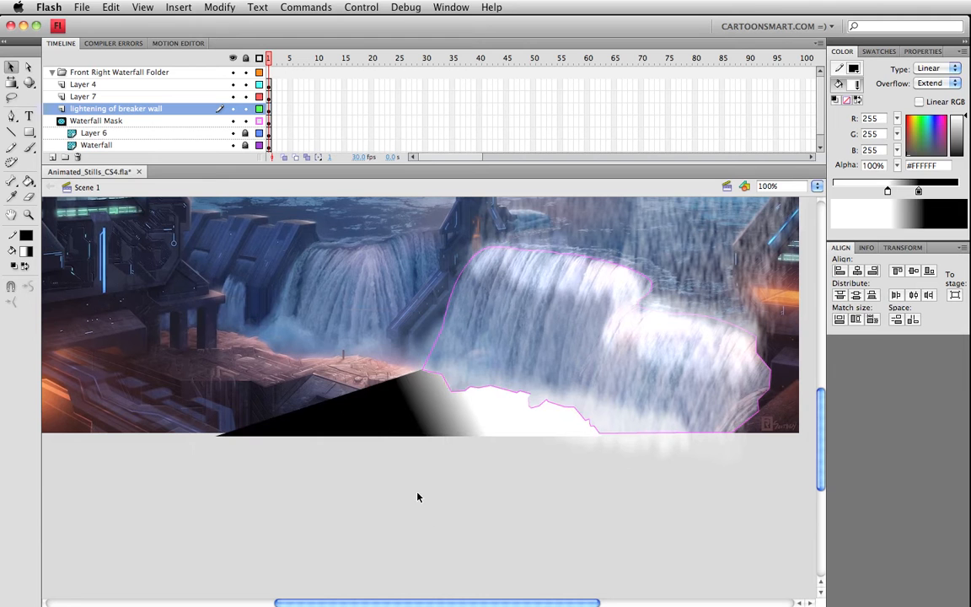
{"action": "key", "text": "super+s"}
Step: Change the gradient's black stop to white at 0% alpha and move the opaque white stop to the far end of the gradient bar
{"action": "left_click", "coordinate": [391, 425]}
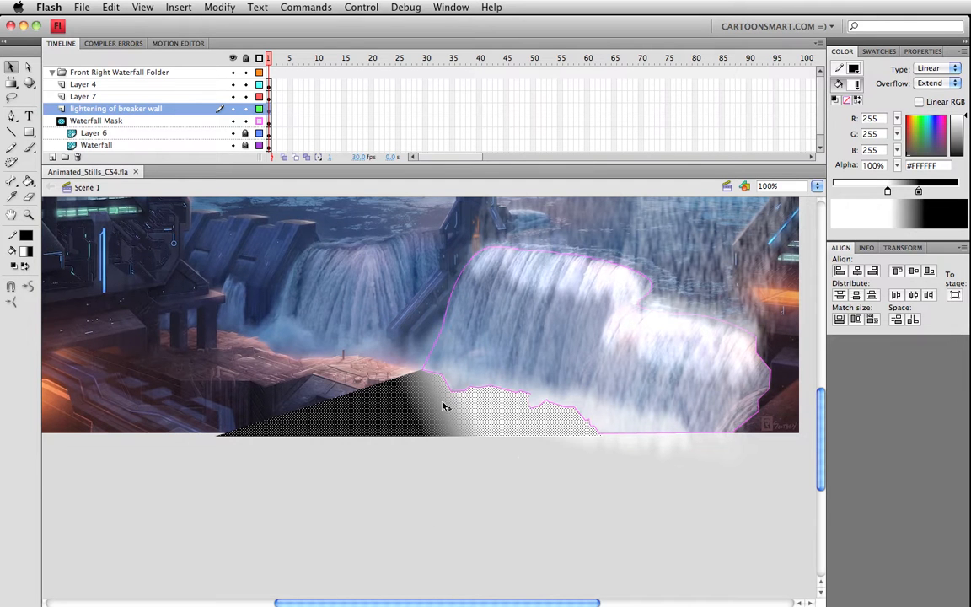
{"action": "left_click", "coordinate": [918, 192]}
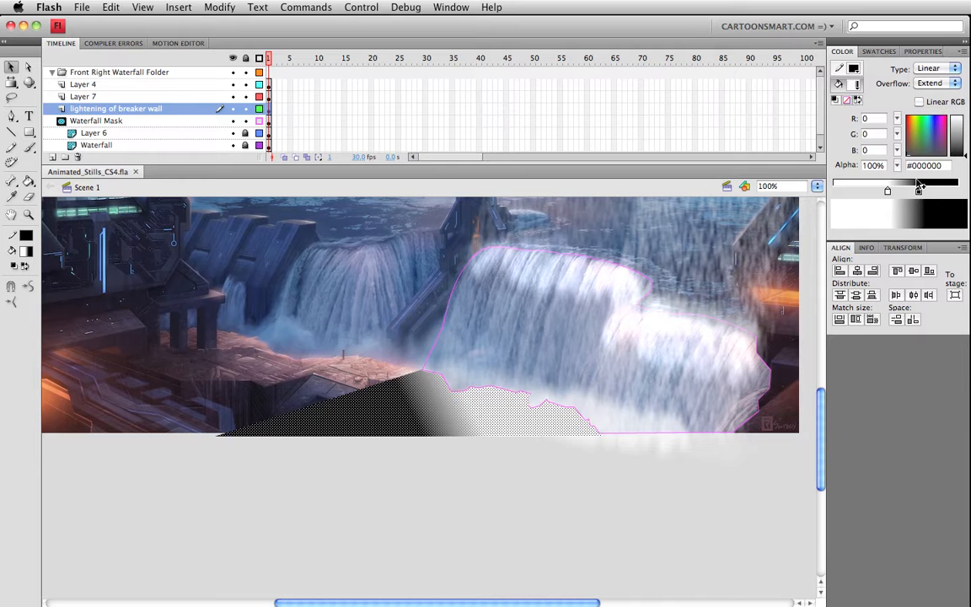
{"action": "left_click_drag", "start_coordinate": [966, 157], "coordinate": [966, 115]}
{"action": "left_click_drag", "start_coordinate": [897, 166], "coordinate": [887, 291]}
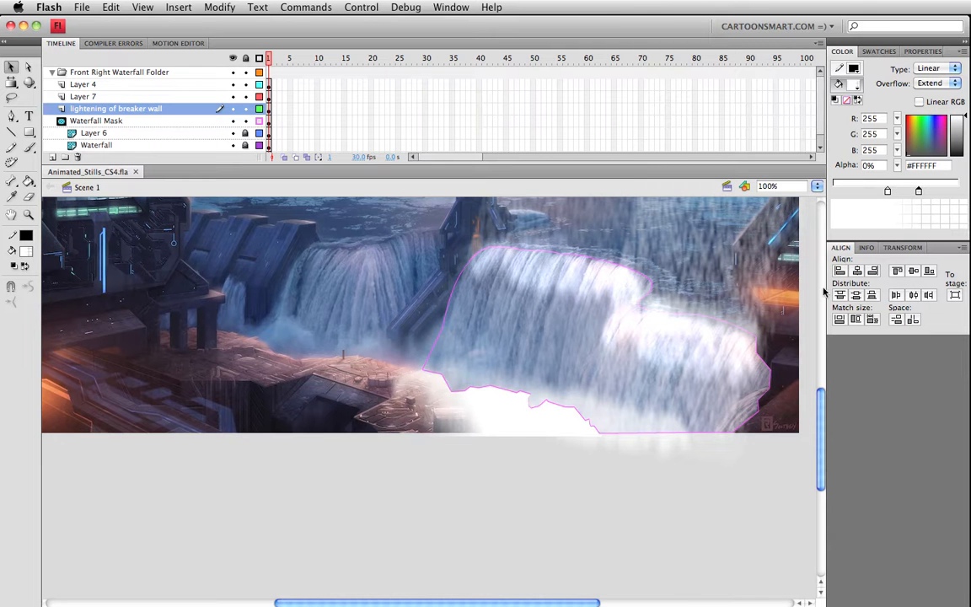
{"action": "left_click", "coordinate": [503, 409]}
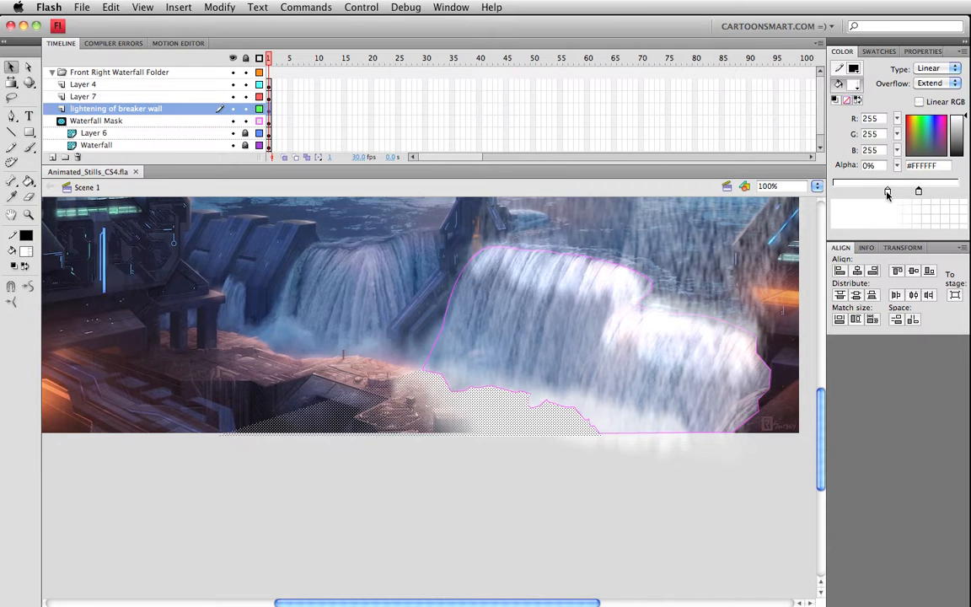
{"action": "left_click", "coordinate": [561, 533]}
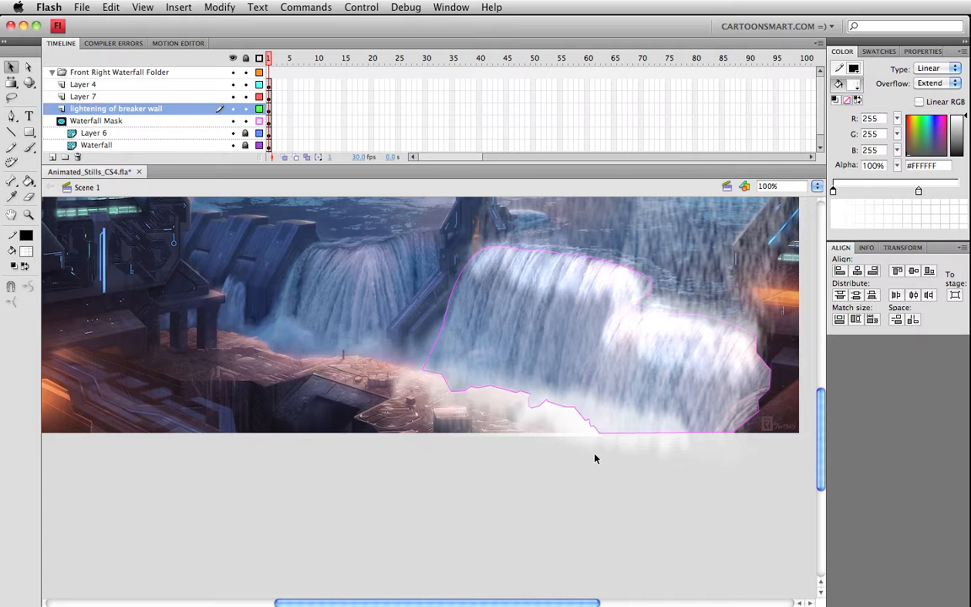
Step: Lower the alpha of the rock wall gradient's opaque white stop to 49%
{"action": "left_click", "coordinate": [545, 414]}
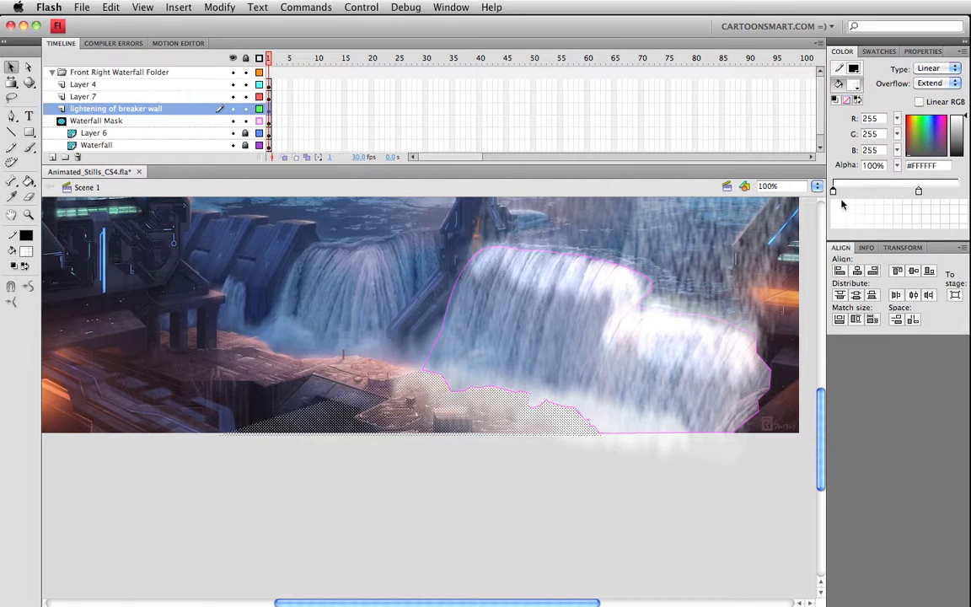
{"action": "left_click_drag", "start_coordinate": [897, 165], "coordinate": [894, 189]}
{"action": "left_click", "coordinate": [646, 520]}
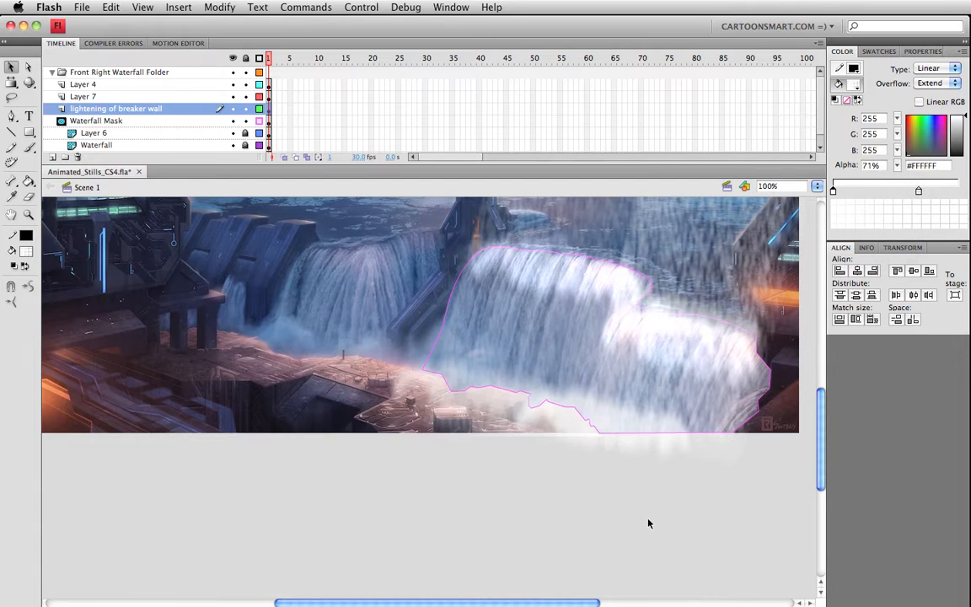
{"action": "left_click", "coordinate": [533, 439]}
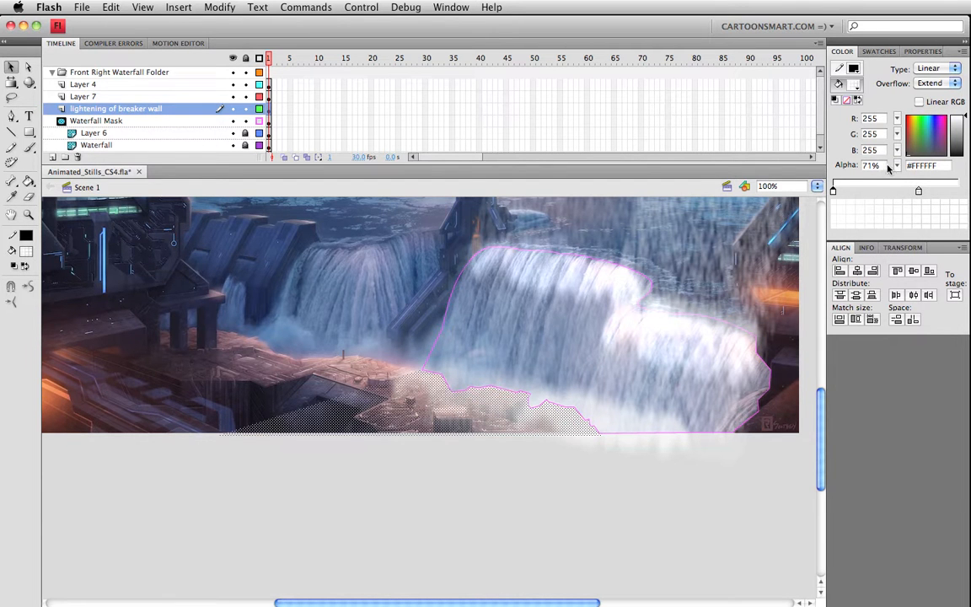
{"action": "left_click_drag", "start_coordinate": [895, 167], "coordinate": [895, 185]}
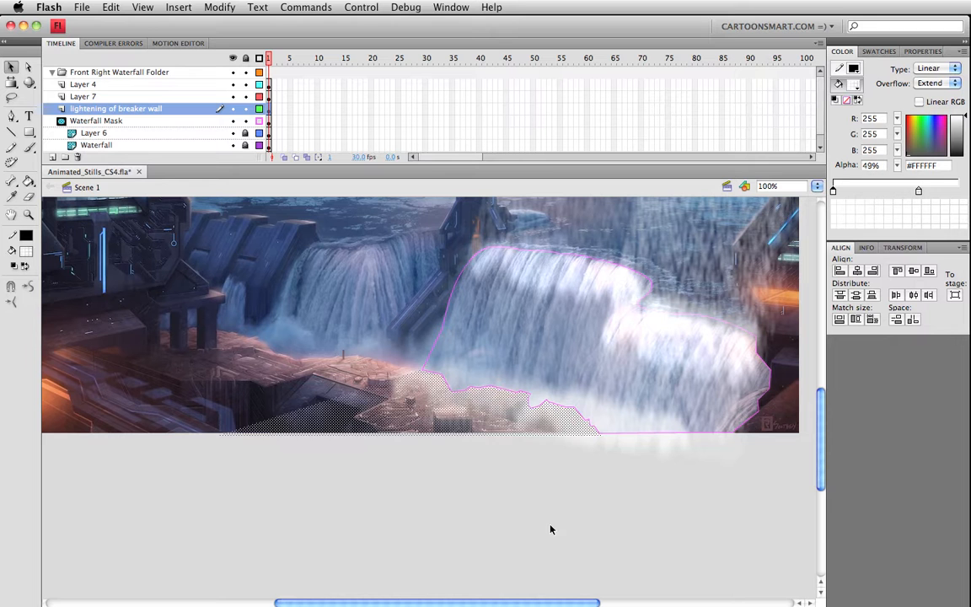
{"action": "left_click", "coordinate": [548, 531]}
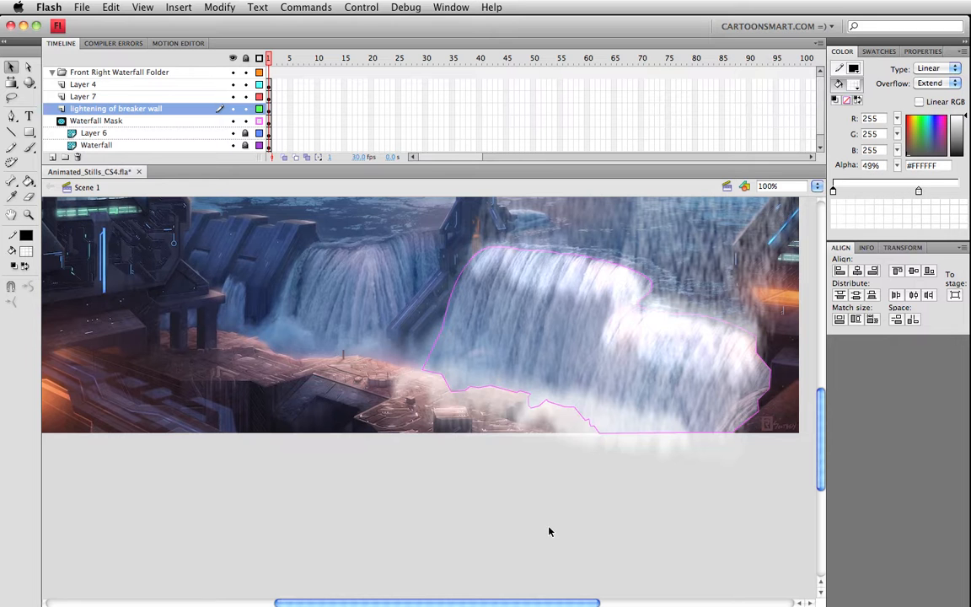
Step: Convert the rock wall gradient shape to a movie clip named "lightening of breaker wall"
{"action": "left_click", "coordinate": [407, 422]}
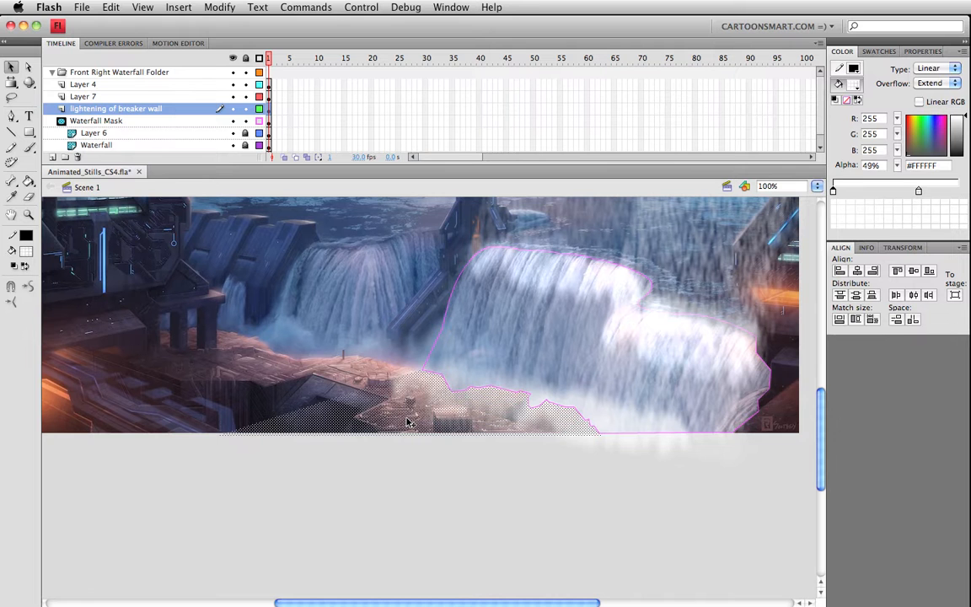
{"action": "key", "text": "F8"}
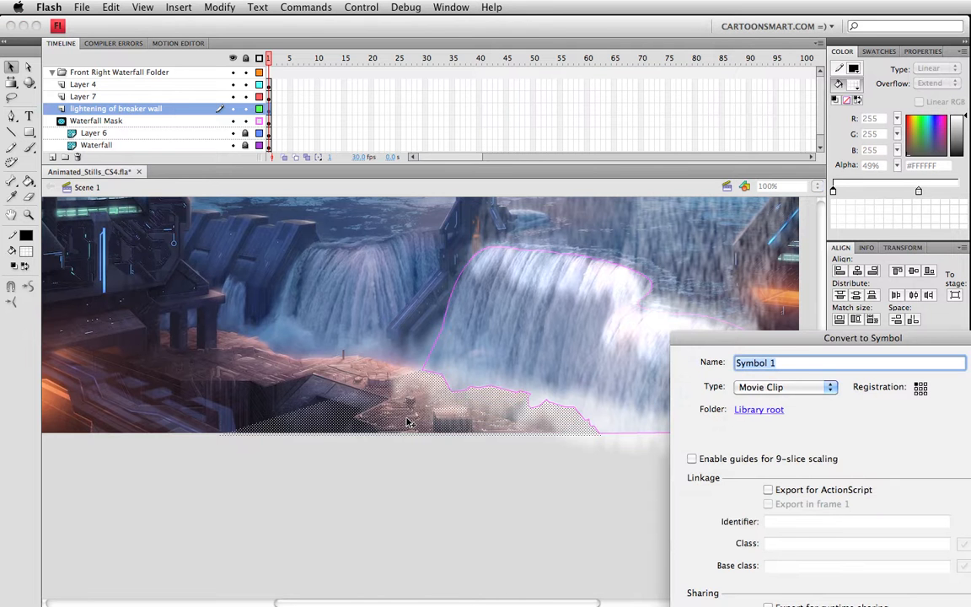
{"action": "left_click_drag", "start_coordinate": [763, 337], "coordinate": [411, 365]}
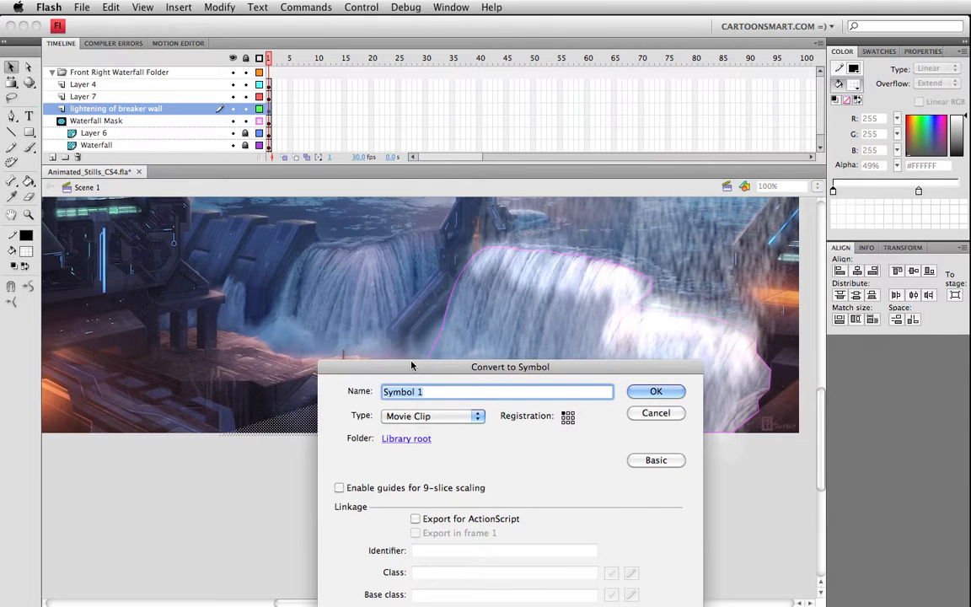
{"action": "type", "text": "lightening o"}
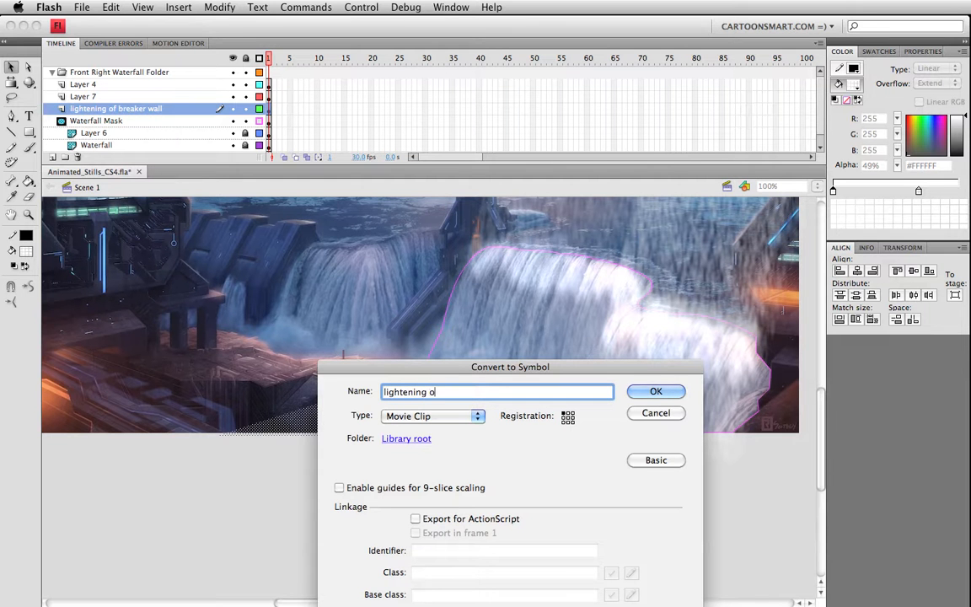
{"action": "type", "text": "f breaker wall"}
{"action": "key", "text": "Return"}
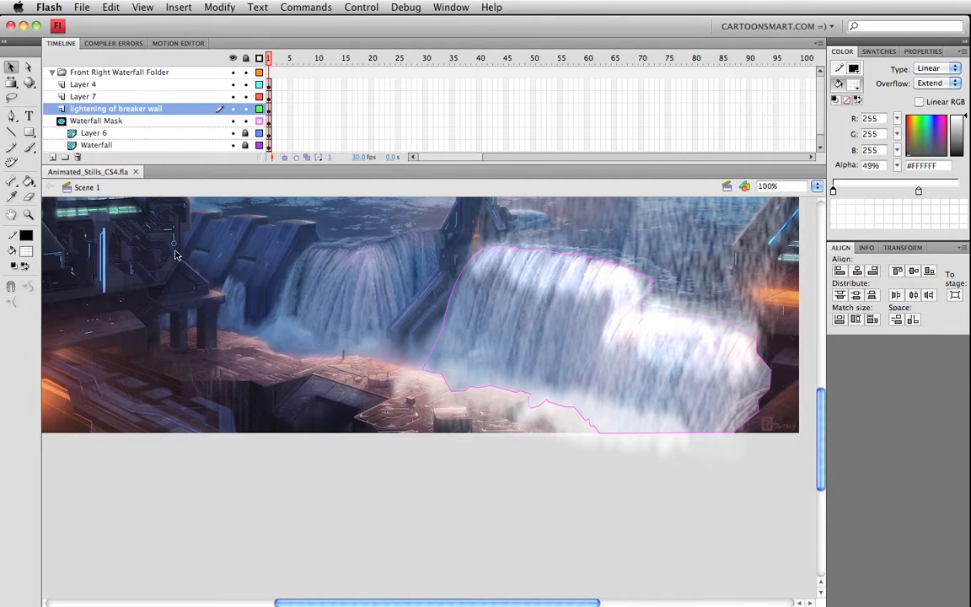
Step: Lock the Waterfall Mask layer to preview the masked waterfall with the lightening clip, and save the document
{"action": "left_click", "coordinate": [570, 462]}
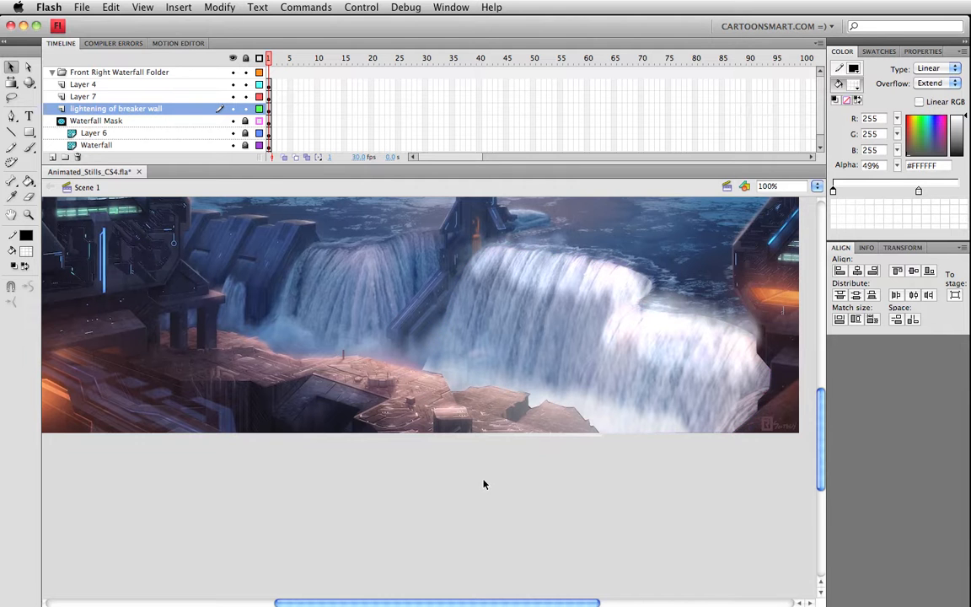
{"action": "scroll", "coordinate": [472, 465], "scroll_direction": "up", "scroll_amount": 2}
{"action": "left_click", "coordinate": [406, 438]}
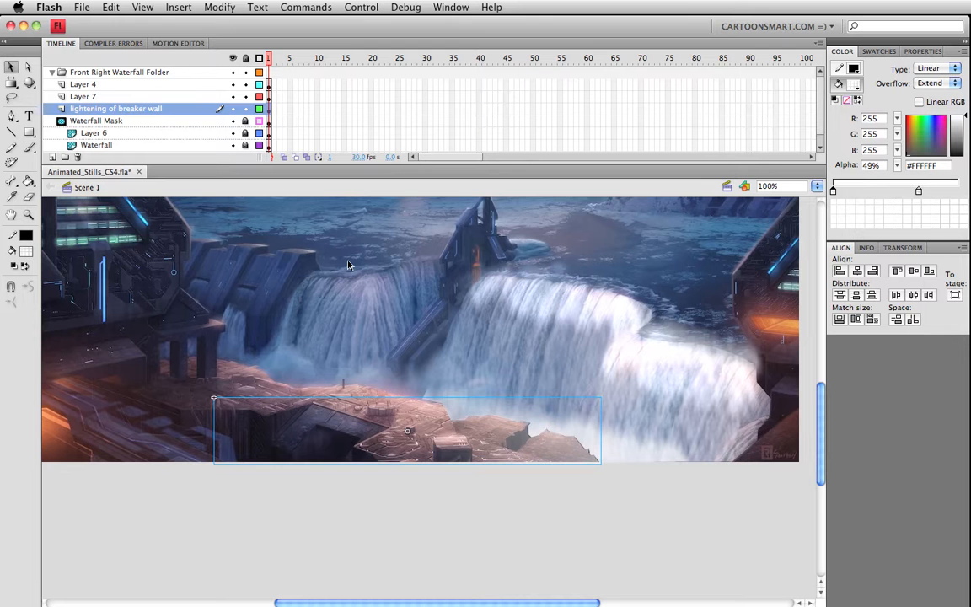
{"action": "left_click", "coordinate": [483, 490]}
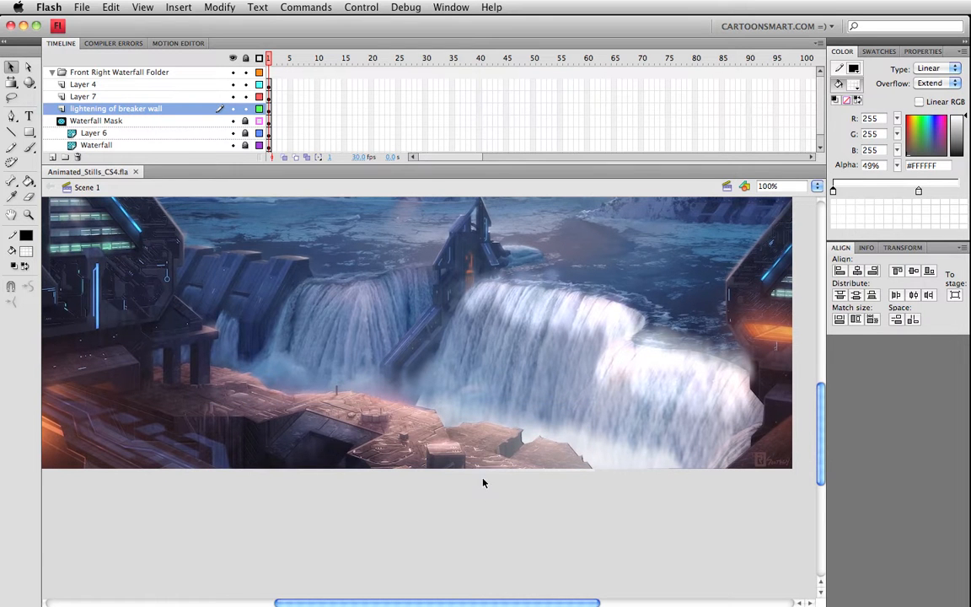
Step: Set the blending mode of the breaker wall lightening clip to Add
{"action": "left_click", "coordinate": [411, 409]}
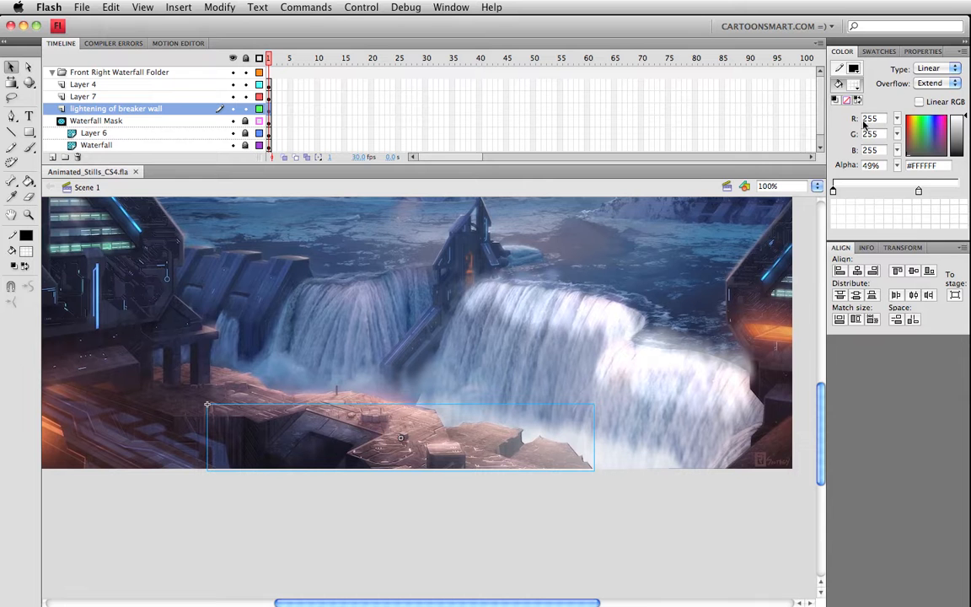
{"action": "left_click", "coordinate": [922, 51]}
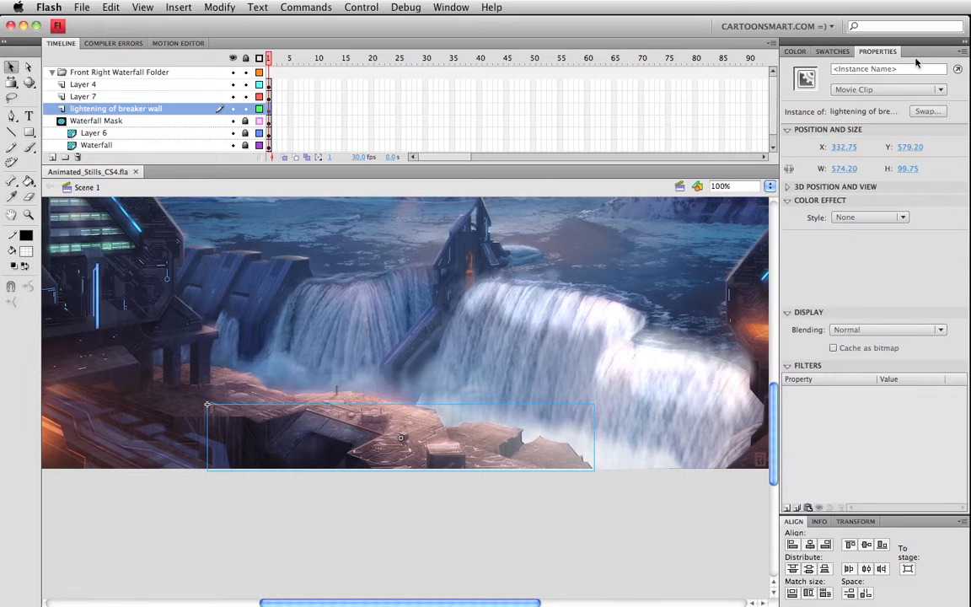
{"action": "left_click", "coordinate": [875, 219]}
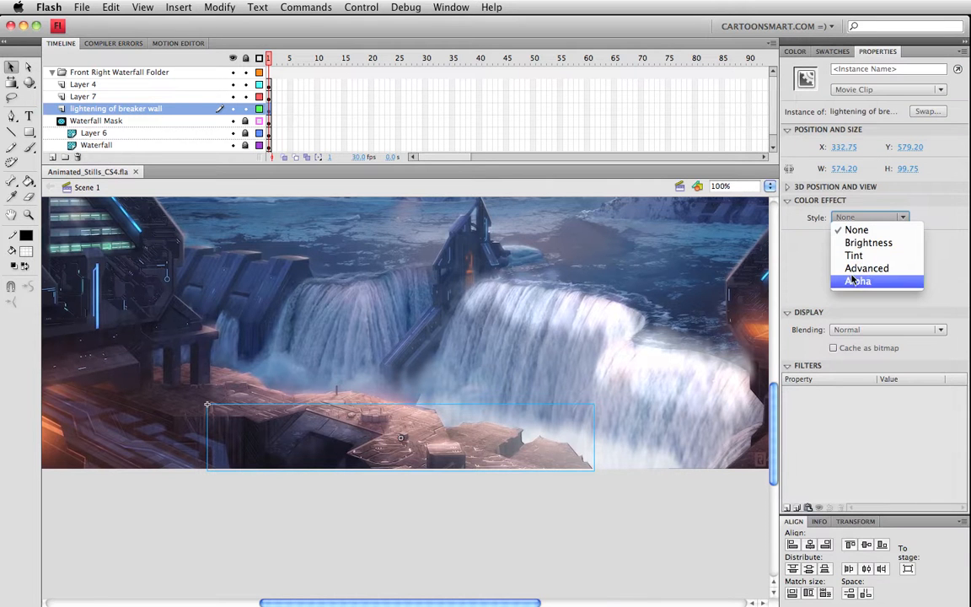
{"action": "left_click", "coordinate": [887, 337]}
{"action": "left_click", "coordinate": [877, 332]}
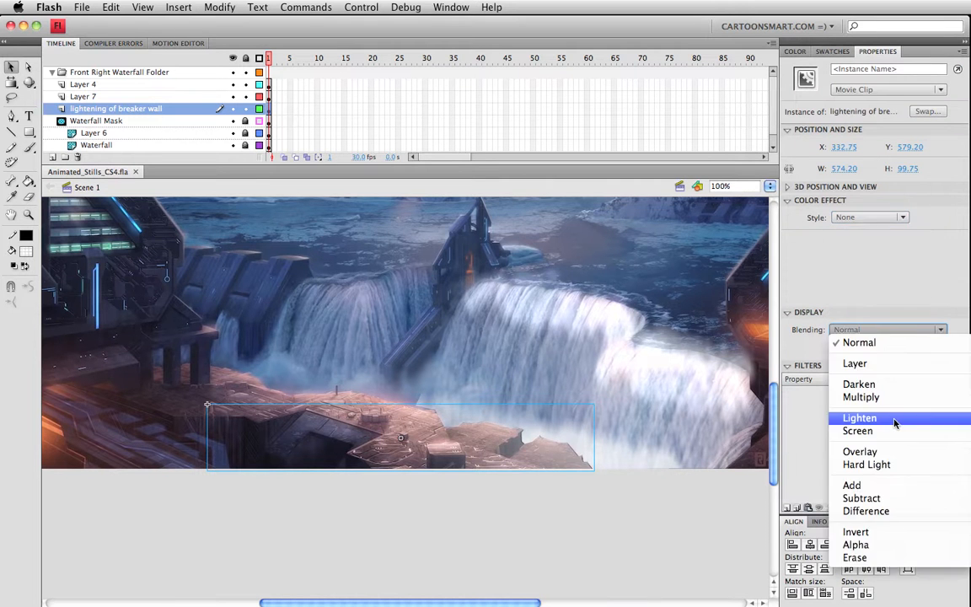
{"action": "left_click", "coordinate": [894, 490]}
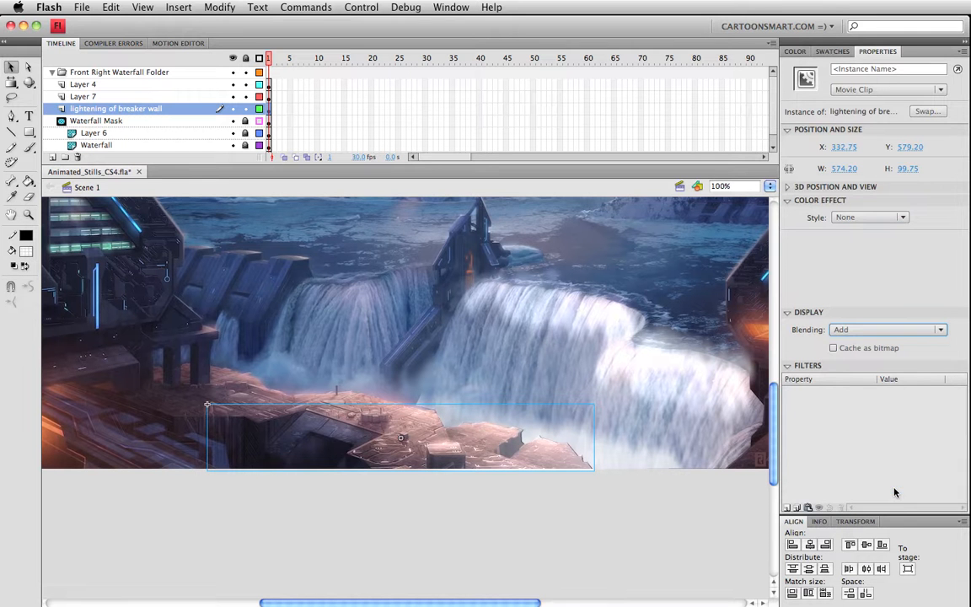
{"action": "left_click", "coordinate": [618, 520]}
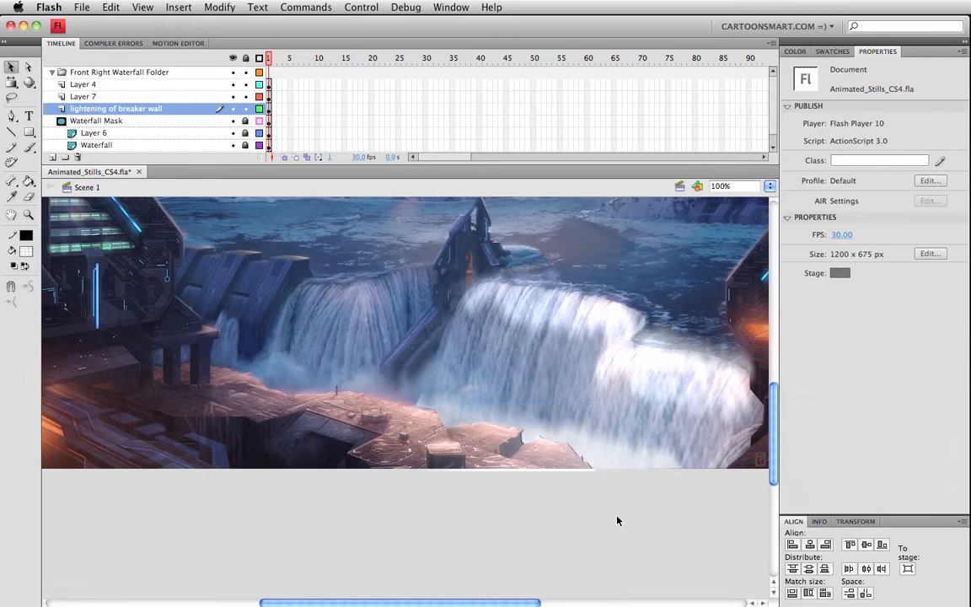
Step: Apply an Alpha color effect of 56% to the breaker wall lightening clip and save the document
{"action": "left_click", "coordinate": [561, 468]}
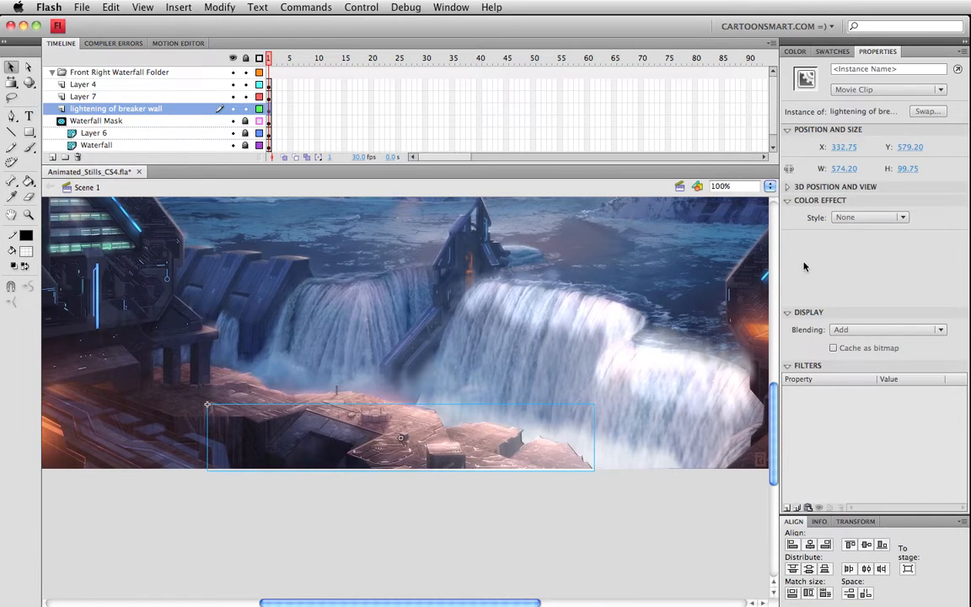
{"action": "left_click", "coordinate": [842, 218]}
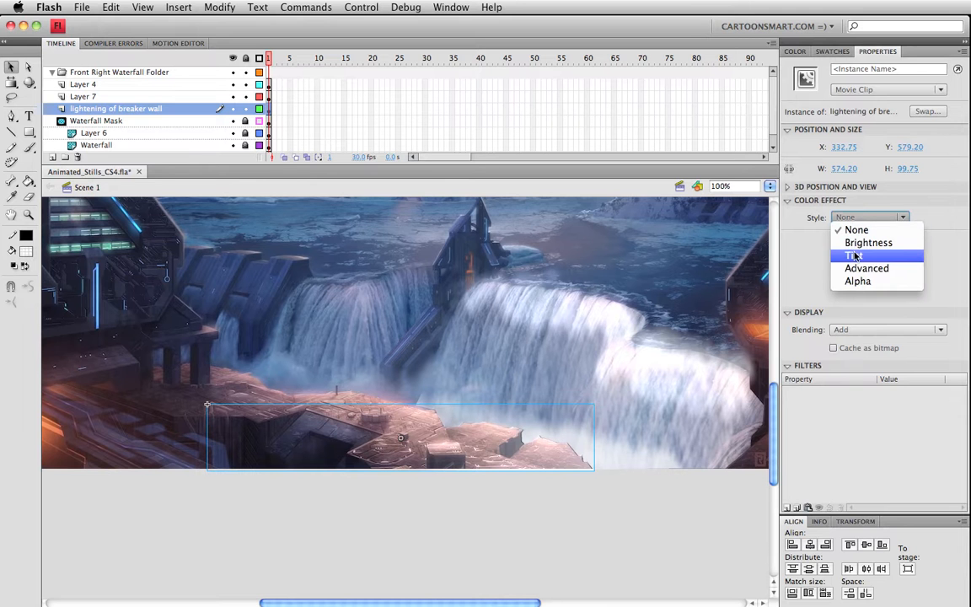
{"action": "left_click", "coordinate": [860, 280]}
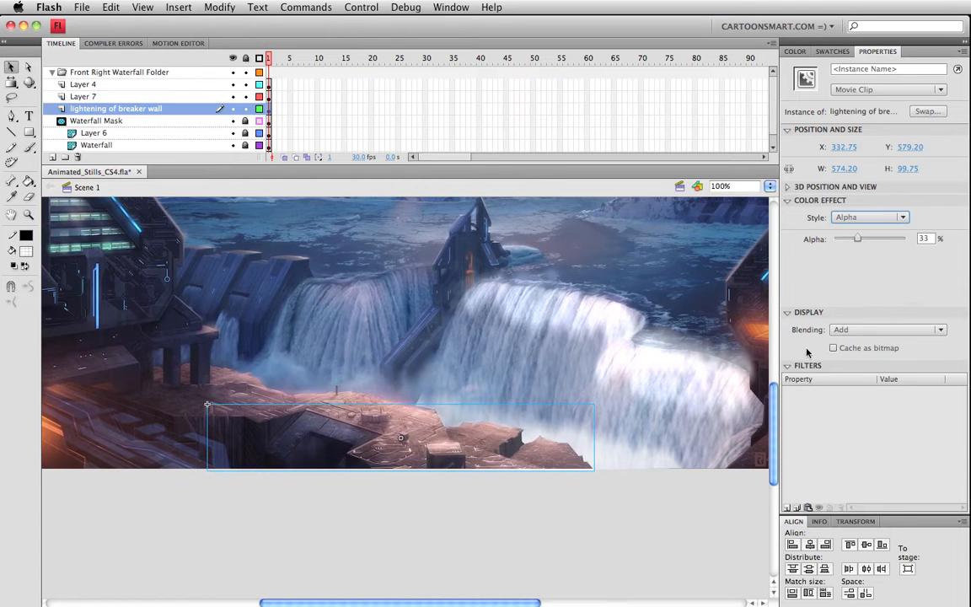
{"action": "left_click_drag", "start_coordinate": [903, 239], "coordinate": [822, 242]}
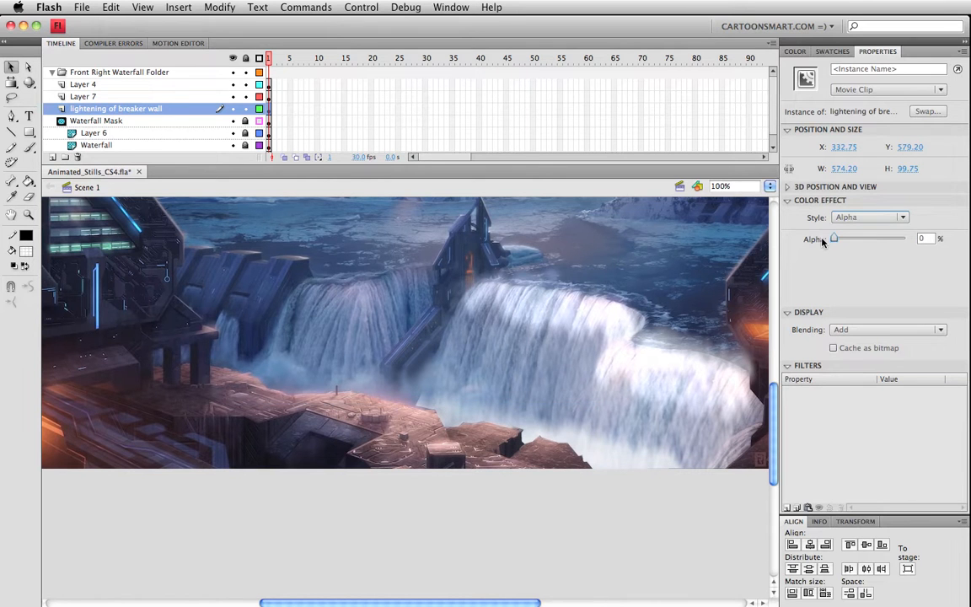
{"action": "left_click_drag", "start_coordinate": [834, 240], "coordinate": [870, 237]}
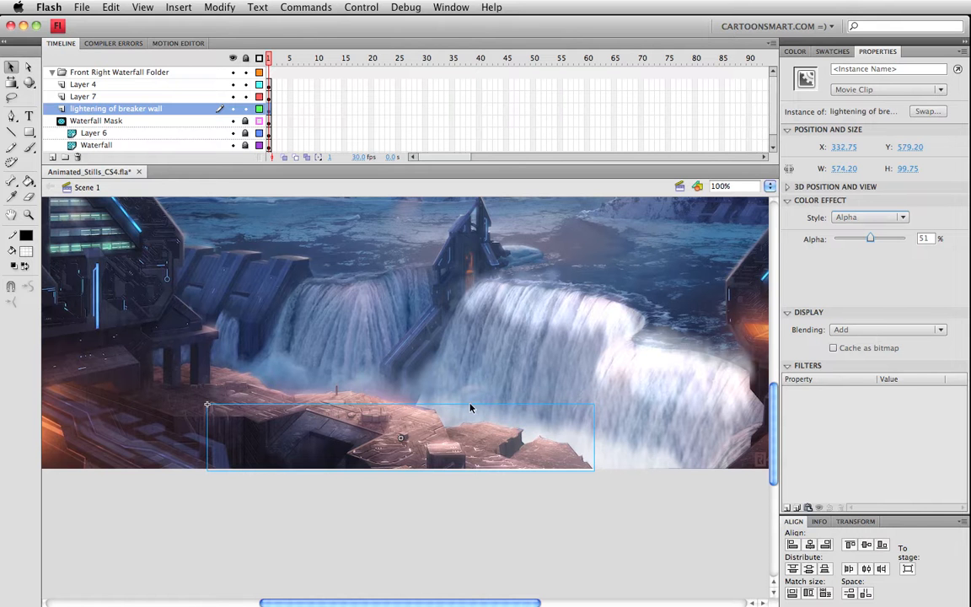
{"action": "left_click_drag", "start_coordinate": [870, 238], "coordinate": [830, 241]}
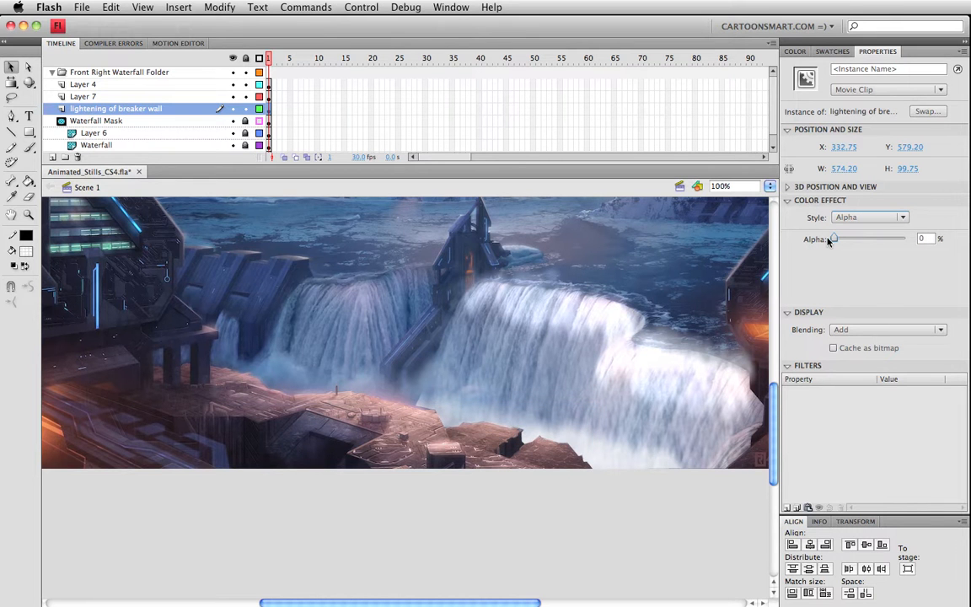
{"action": "left_click_drag", "start_coordinate": [828, 241], "coordinate": [872, 242]}
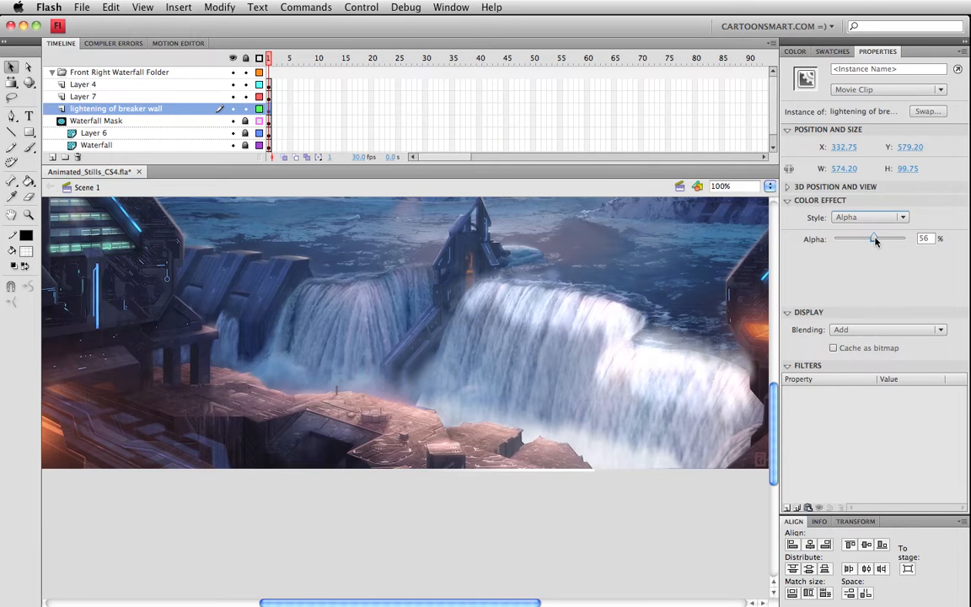
{"action": "key", "text": "super+s"}
{"action": "left_click", "coordinate": [606, 563]}
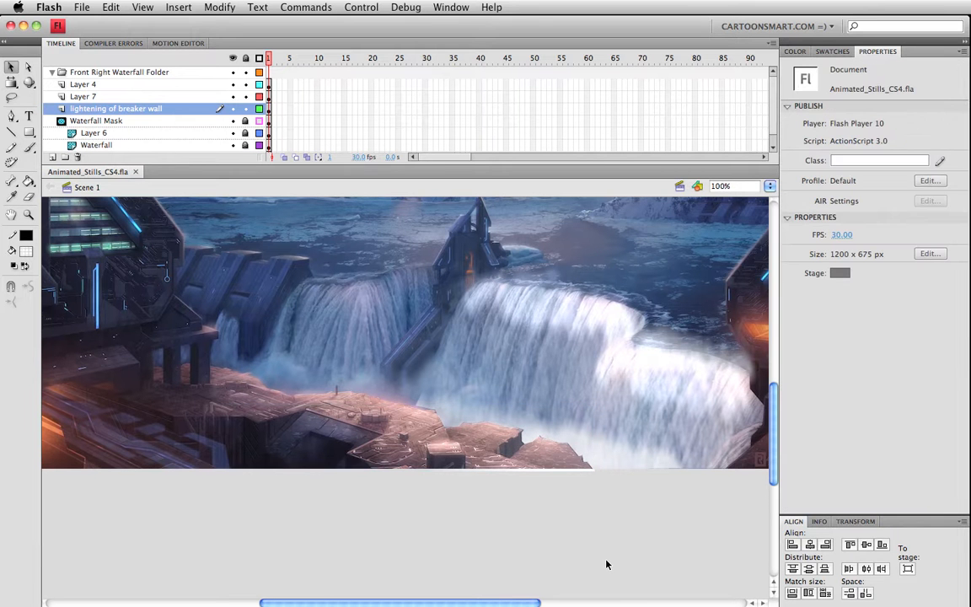
Step: Inside the lightening clip, delete the thin strip below the painting and the fill's left part, then return to Scene 1 and save
{"action": "scroll", "coordinate": [606, 564], "scroll_direction": "up", "scroll_amount": 3}
{"action": "double_click", "coordinate": [548, 500]}
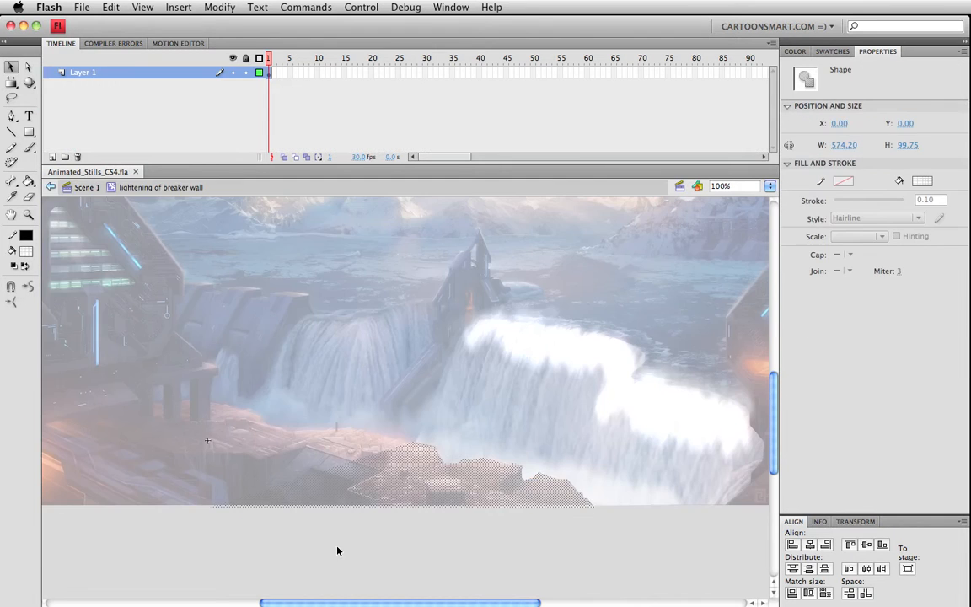
{"action": "left_click_drag", "start_coordinate": [196, 553], "coordinate": [612, 511]}
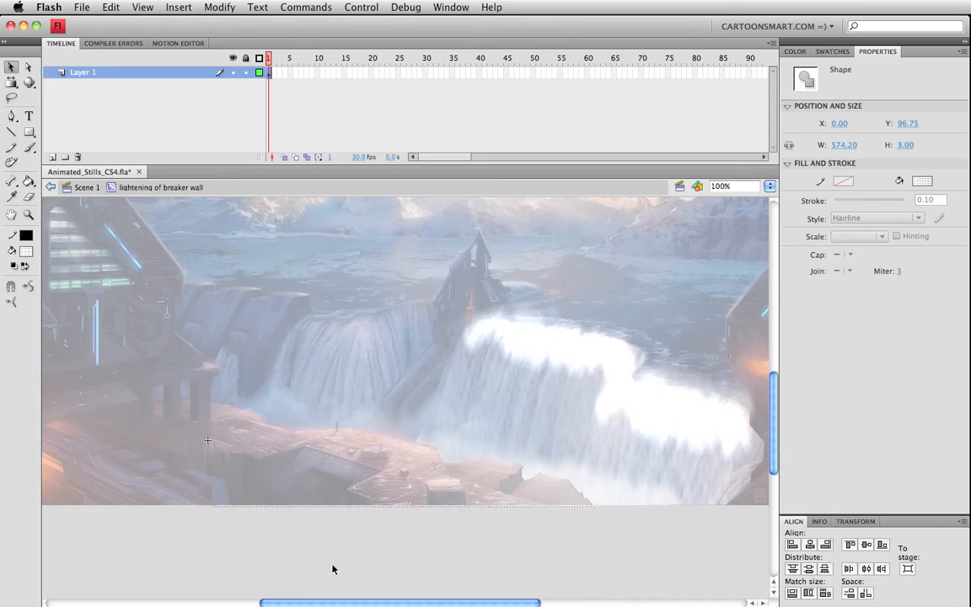
{"action": "left_click_drag", "start_coordinate": [162, 541], "coordinate": [325, 420]}
{"action": "key", "text": "Delete"}
{"action": "left_click_drag", "start_coordinate": [196, 537], "coordinate": [342, 444]}
{"action": "key", "text": "Delete"}
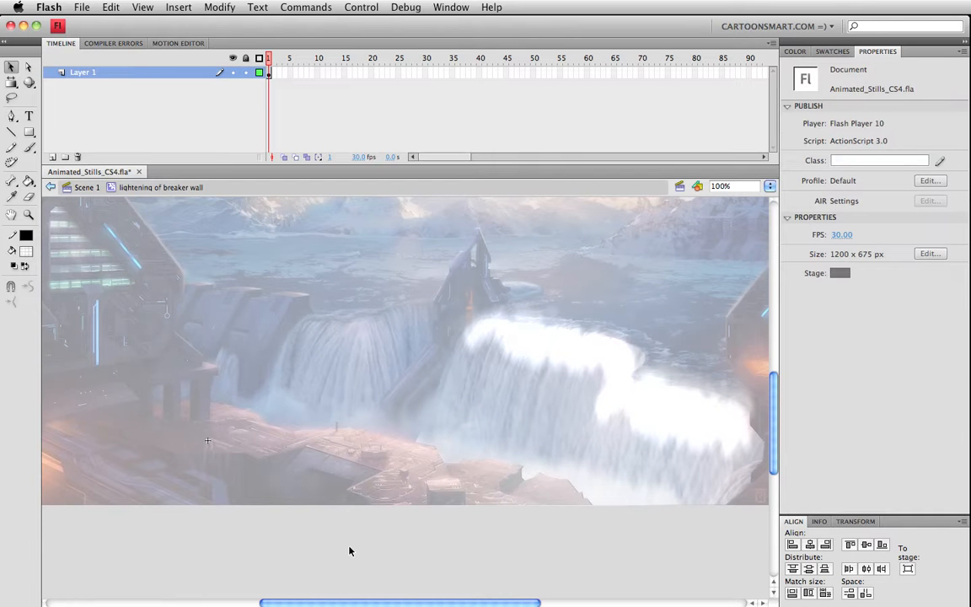
{"action": "key", "text": "super+e"}
{"action": "left_click", "coordinate": [516, 559]}
{"action": "key", "text": "super+s"}
{"action": "mouse_move", "coordinate": [448, 544]}
{"action": "left_mouse_down"}
{"action": "mouse_move", "coordinate": [495, 551]}
{"action": "mouse_move", "coordinate": [437, 549]}
{"action": "left_mouse_up"}
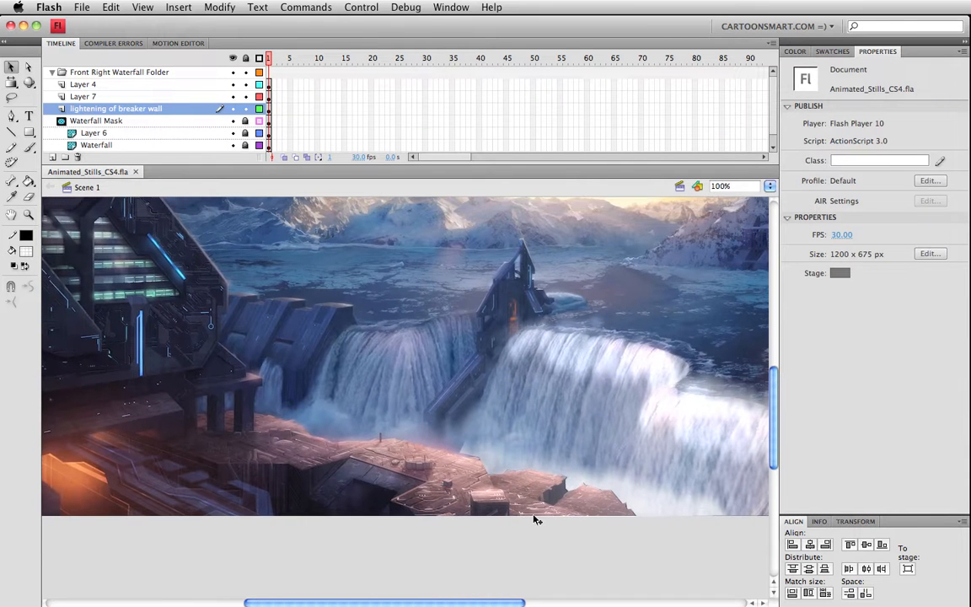
Step: Try the Difference, Subtract and Screen blending modes on the breaker wall lightening clip, and return it to Add
{"action": "left_click", "coordinate": [535, 513]}
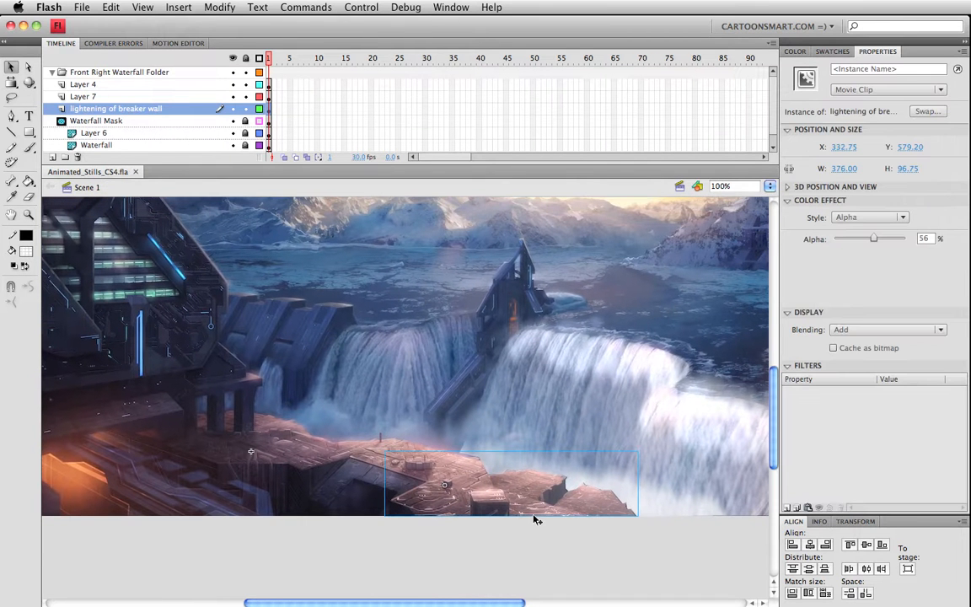
{"action": "left_click", "coordinate": [846, 331]}
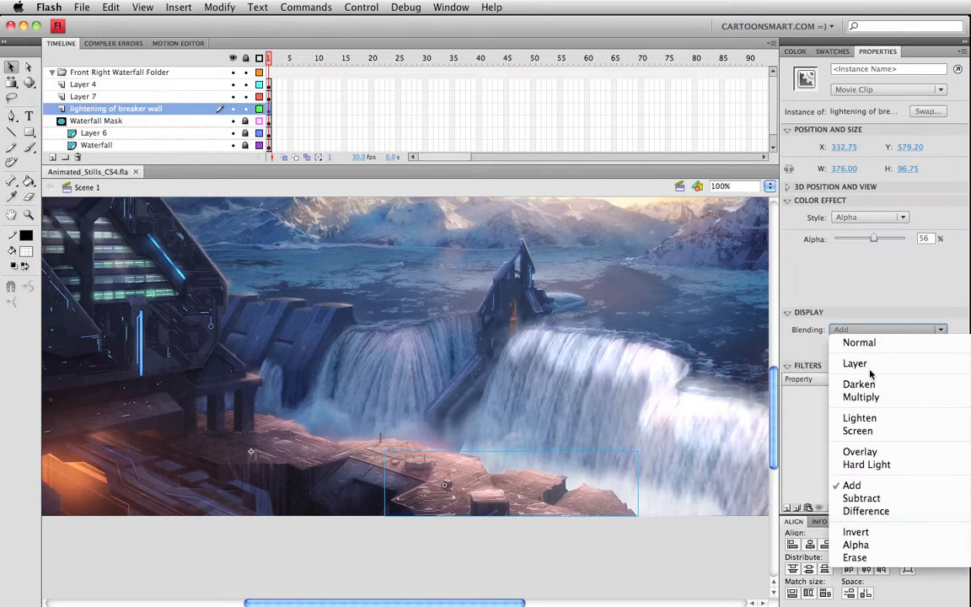
{"action": "left_click", "coordinate": [927, 512]}
{"action": "left_click", "coordinate": [893, 330]}
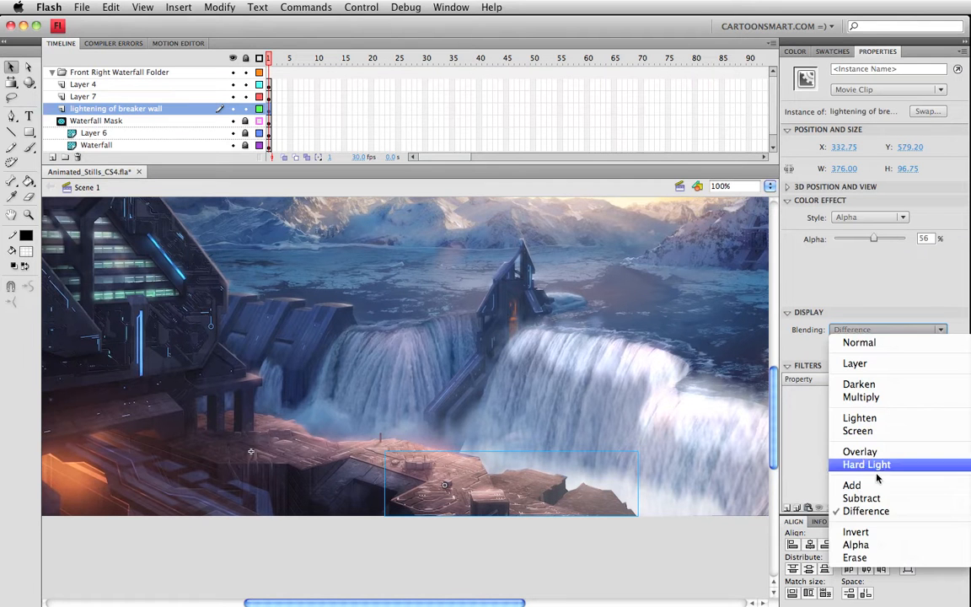
{"action": "left_click", "coordinate": [861, 498]}
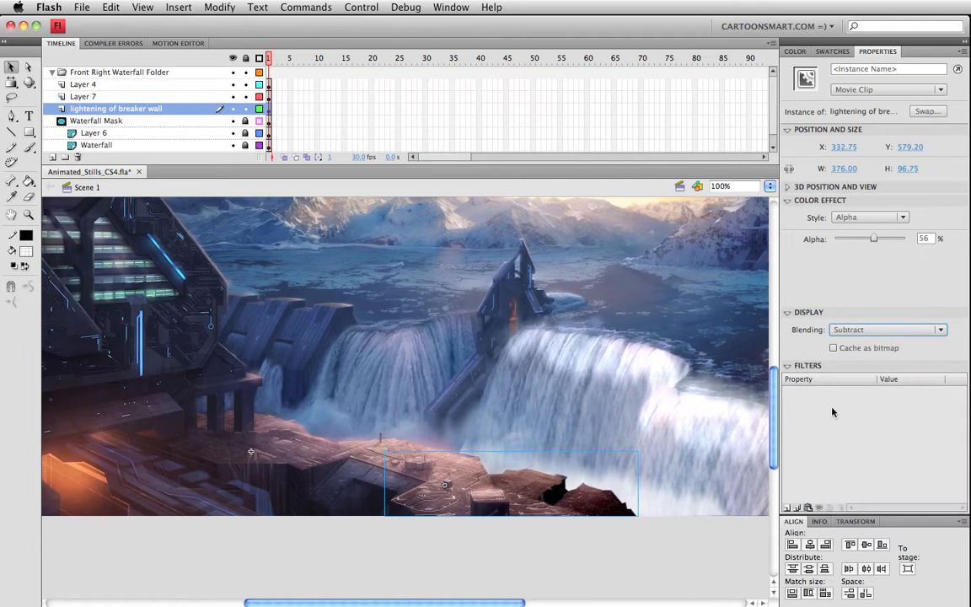
{"action": "left_click", "coordinate": [890, 329]}
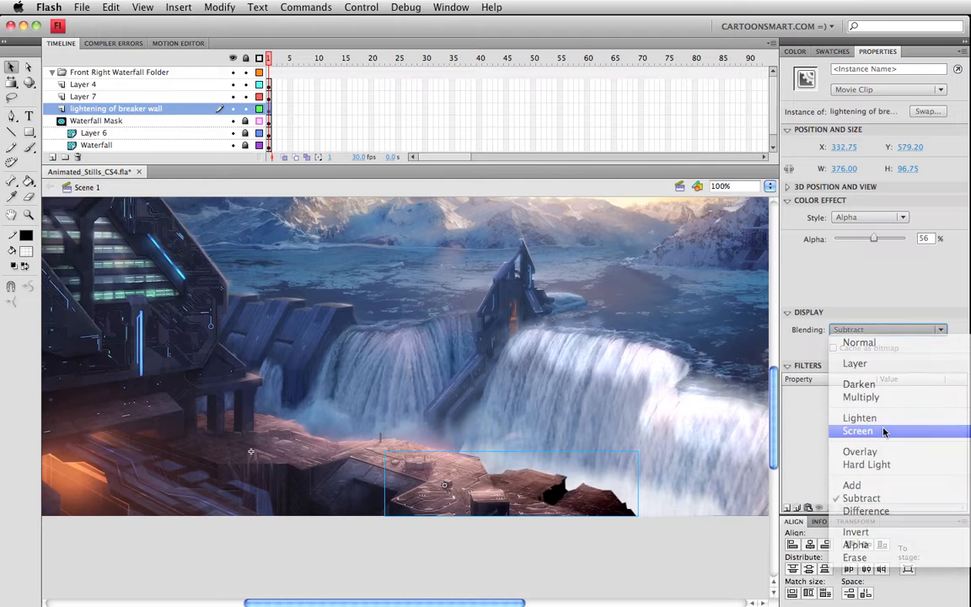
{"action": "left_click", "coordinate": [883, 431]}
{"action": "left_click", "coordinate": [938, 330]}
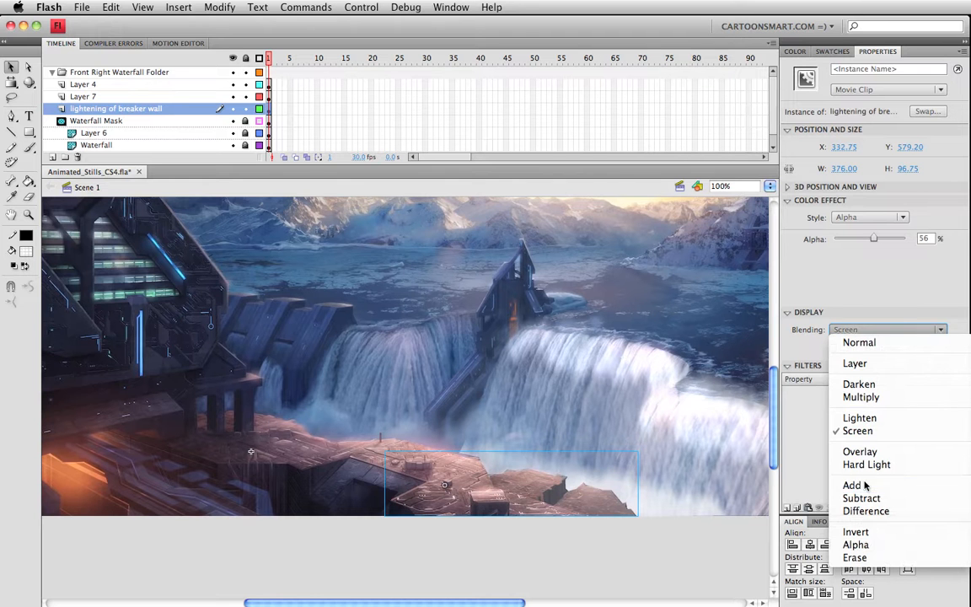
{"action": "left_click", "coordinate": [865, 486]}
{"action": "left_click", "coordinate": [623, 575]}
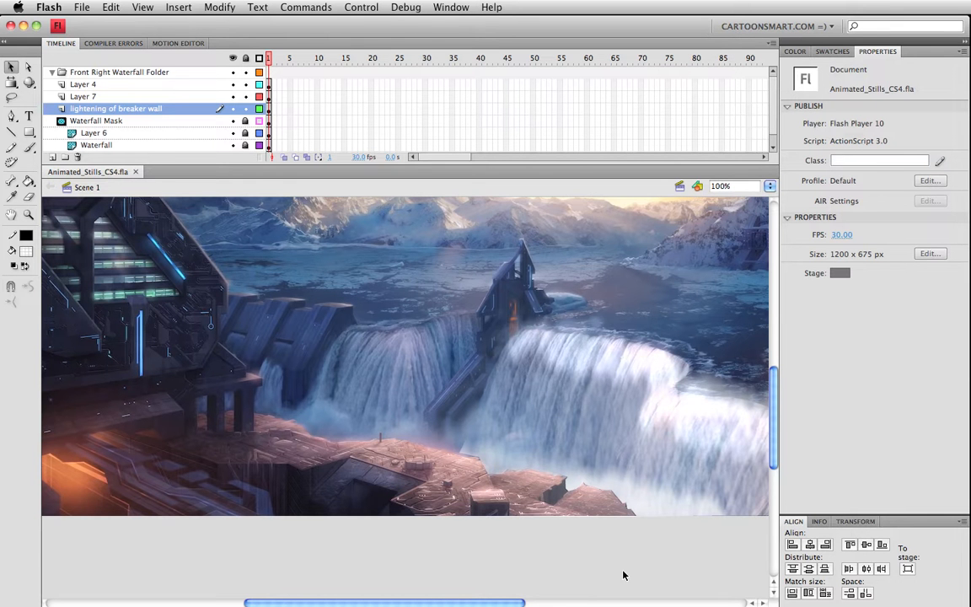
Step: Test the movie to check the animated waterfall and the lightened breaker wall, and close the preview
{"action": "left_click_drag", "start_coordinate": [355, 381], "coordinate": [283, 375]}
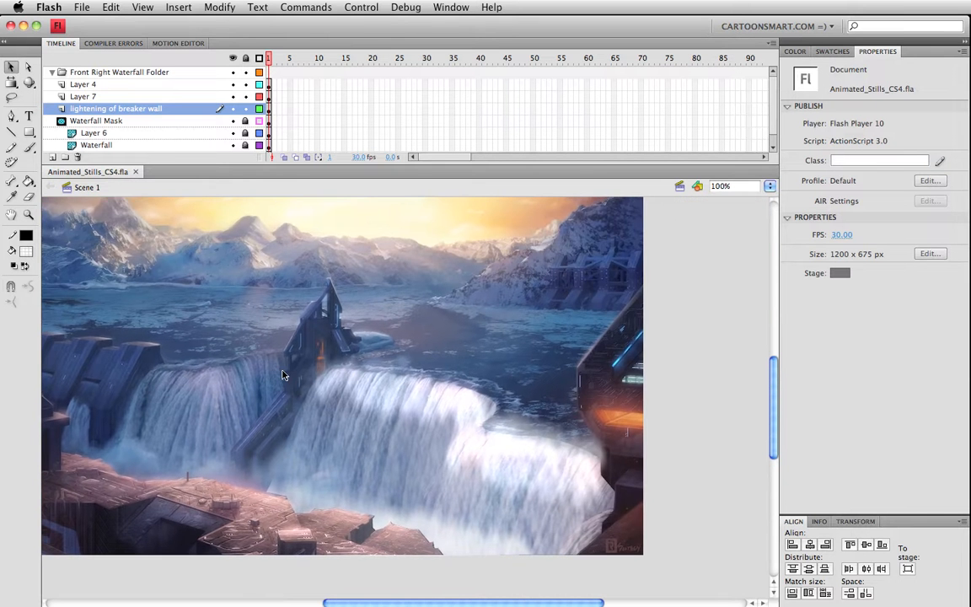
{"action": "key", "text": "super+Return"}
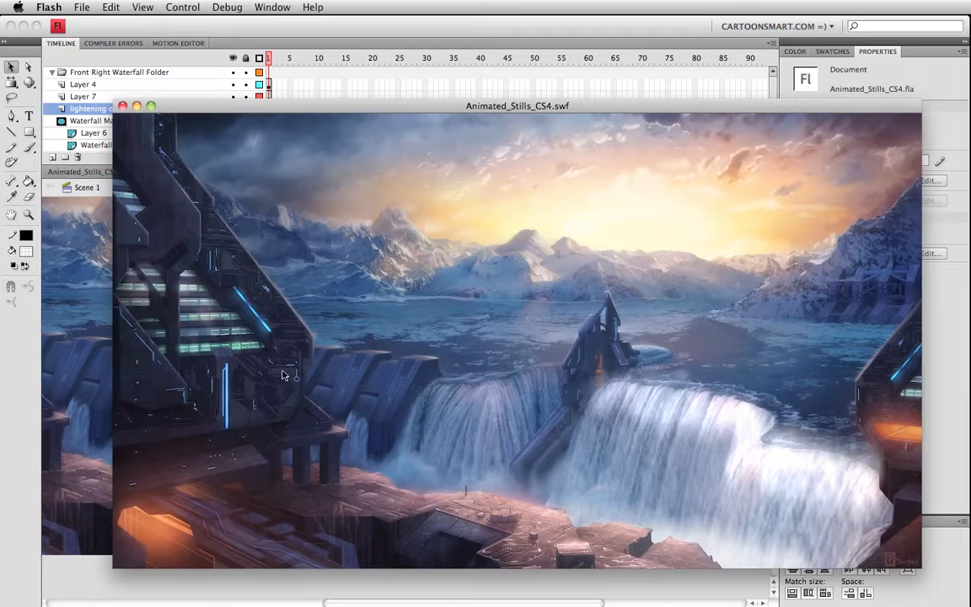
{"action": "left_click_drag", "start_coordinate": [563, 106], "coordinate": [493, 101]}
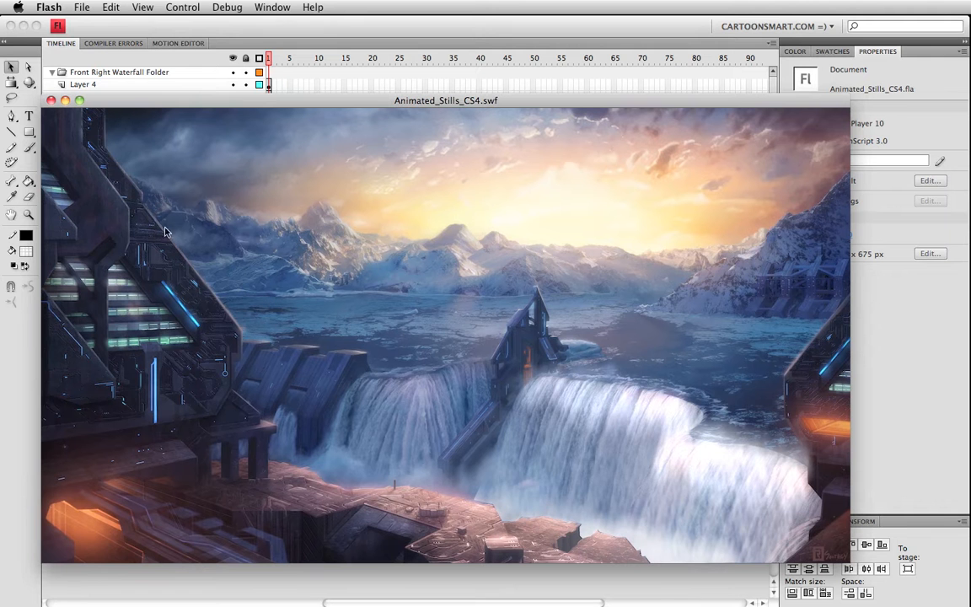
{"action": "left_click", "coordinate": [50, 101]}
{"action": "left_click_drag", "start_coordinate": [529, 603], "coordinate": [548, 603]}
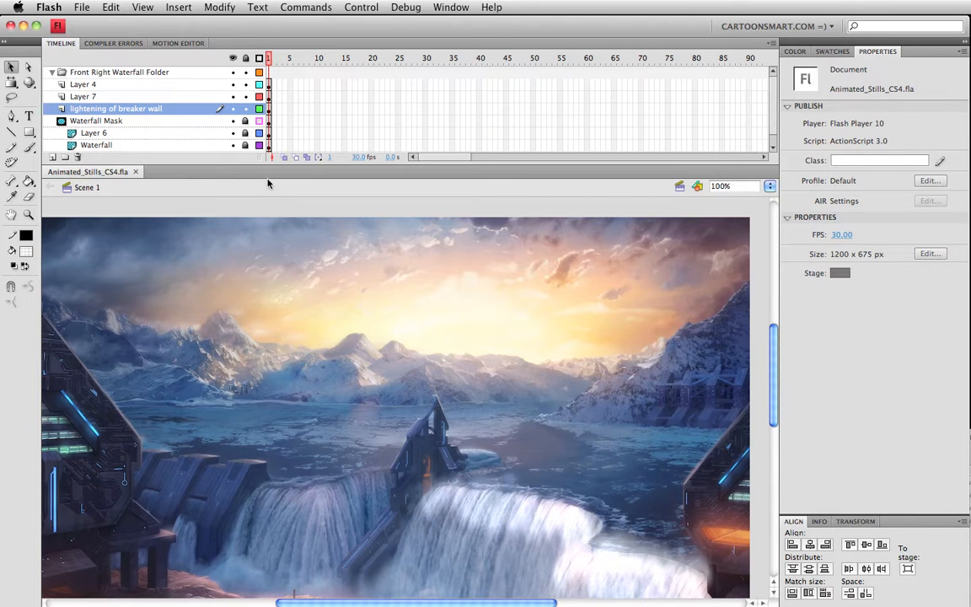
{"action": "scroll", "coordinate": [774, 360], "scroll_direction": "down", "scroll_amount": 1}
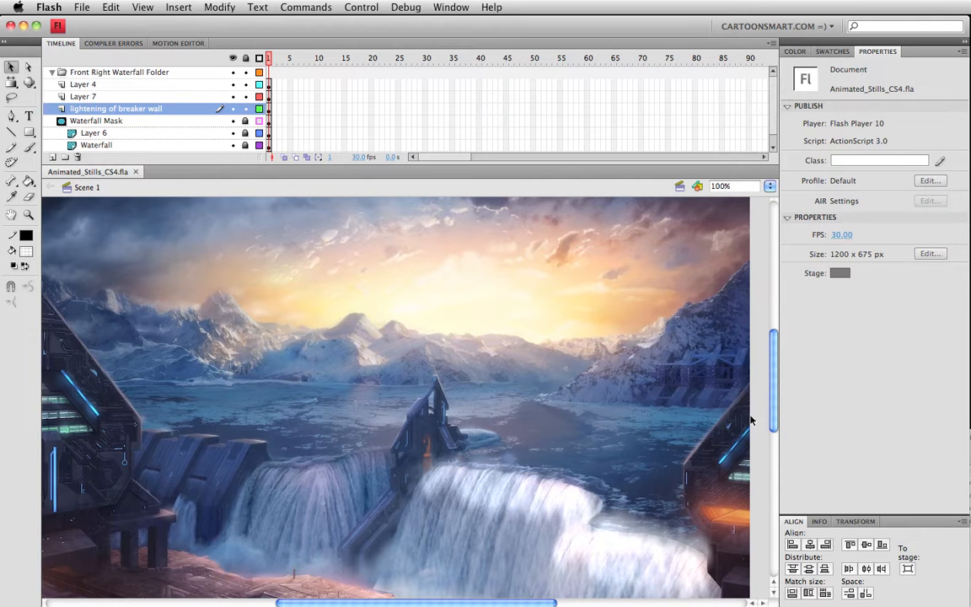
{"action": "scroll", "coordinate": [775, 410], "scroll_direction": "down", "scroll_amount": 3}
{"action": "scroll", "coordinate": [775, 411], "scroll_direction": "down", "scroll_amount": 1}
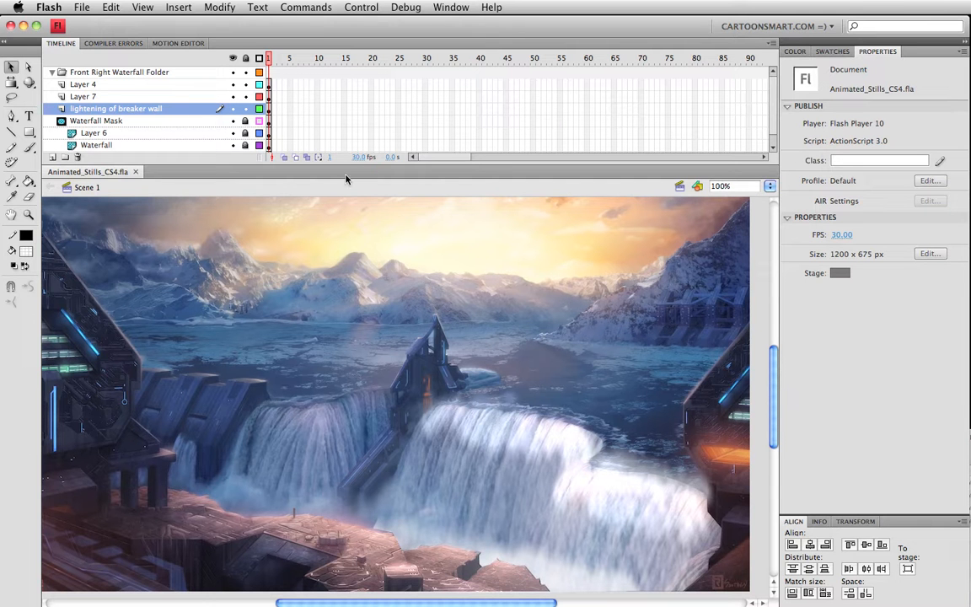
Step: Enlarge the timeline and move the layers from Layer 4 down to Waterfall into the Front Right Waterfall Folder
{"action": "left_click_drag", "start_coordinate": [347, 165], "coordinate": [346, 195]}
{"action": "left_click", "coordinate": [121, 74]}
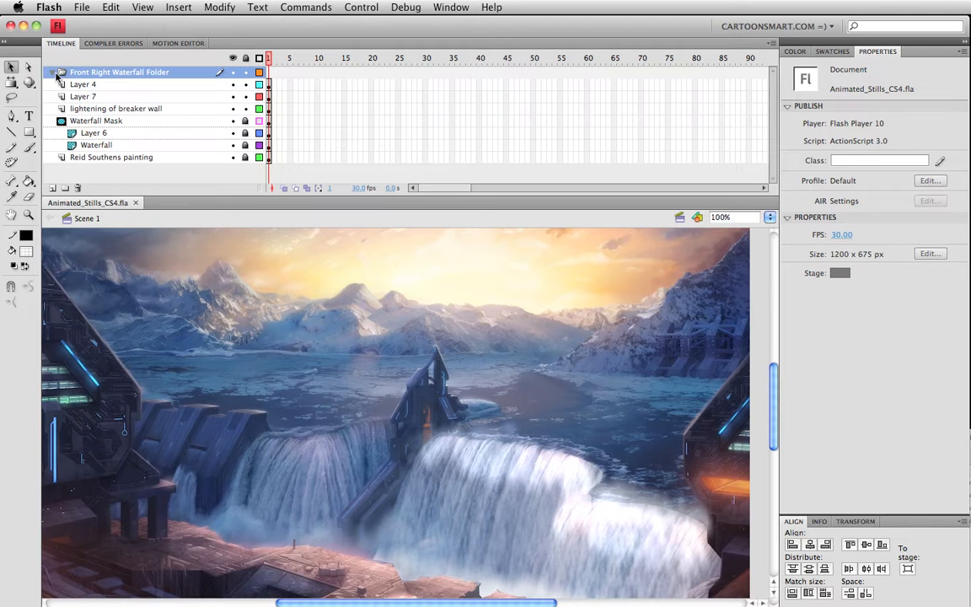
{"action": "left_click", "coordinate": [82, 85]}
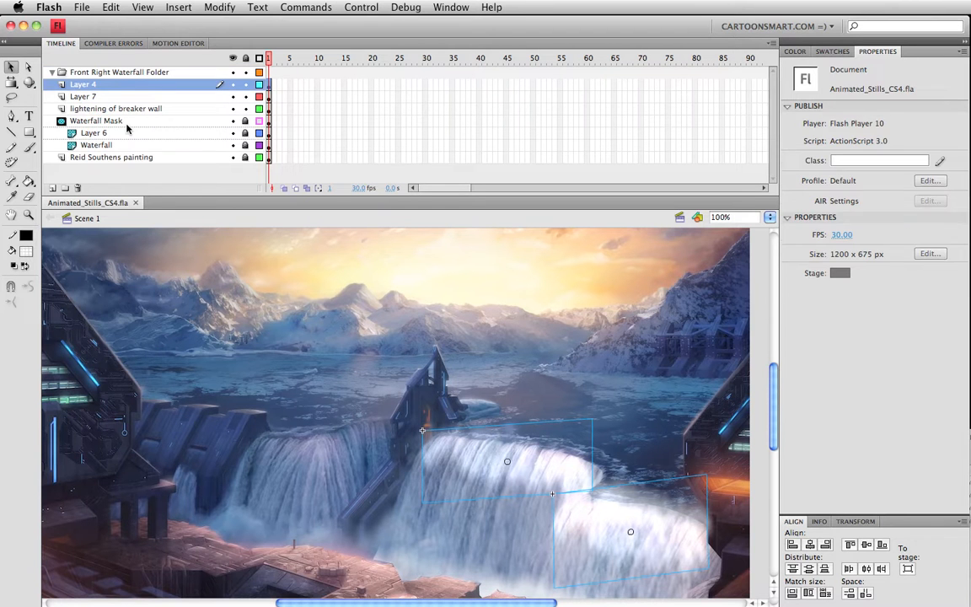
{"action": "left_click", "coordinate": [105, 146], "text": "shift"}
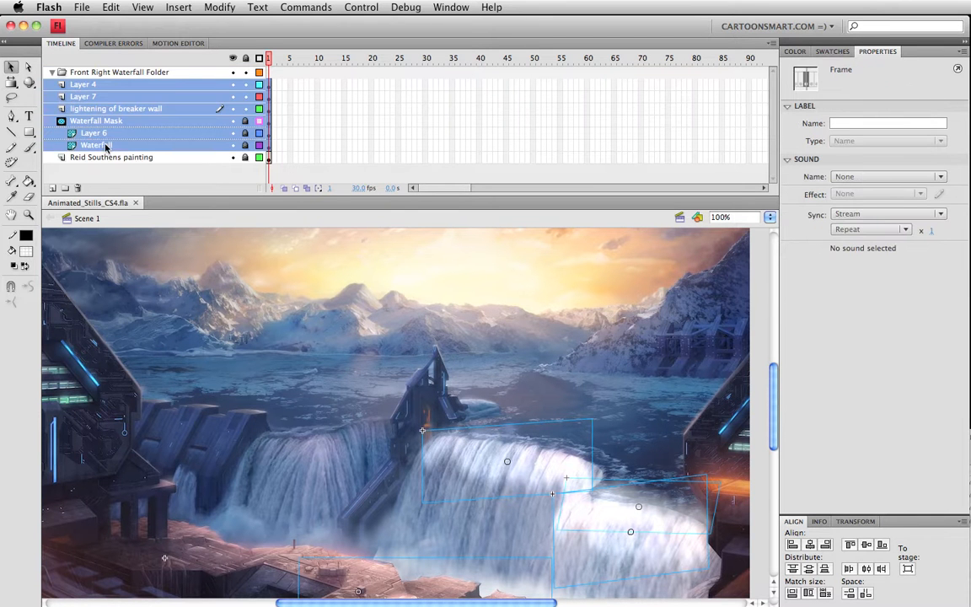
{"action": "left_click_drag", "start_coordinate": [82, 85], "coordinate": [77, 74]}
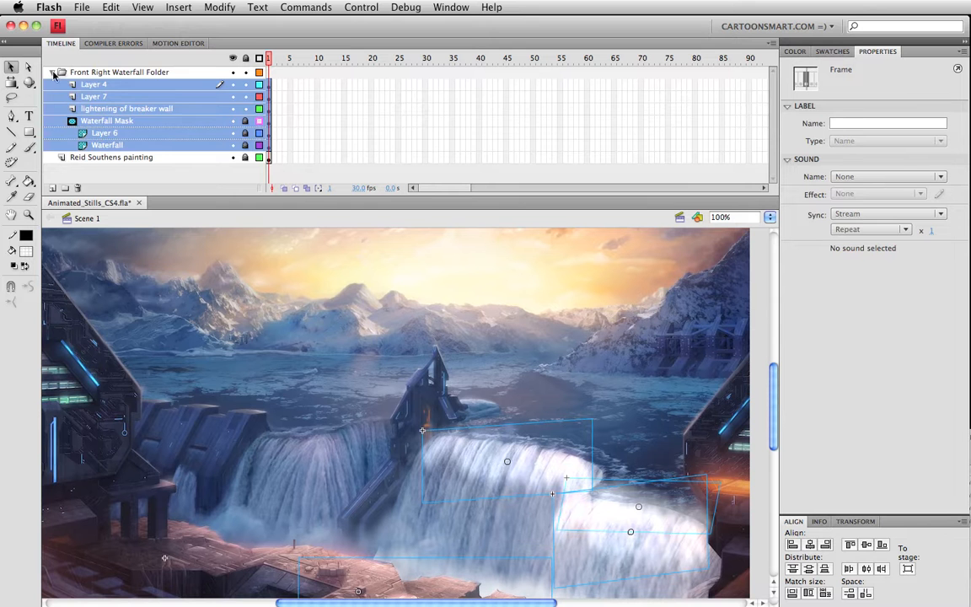
Step: Collapse the Front Right Waterfall Folder, clear the selection on the stage and save the document
{"action": "left_click", "coordinate": [52, 71]}
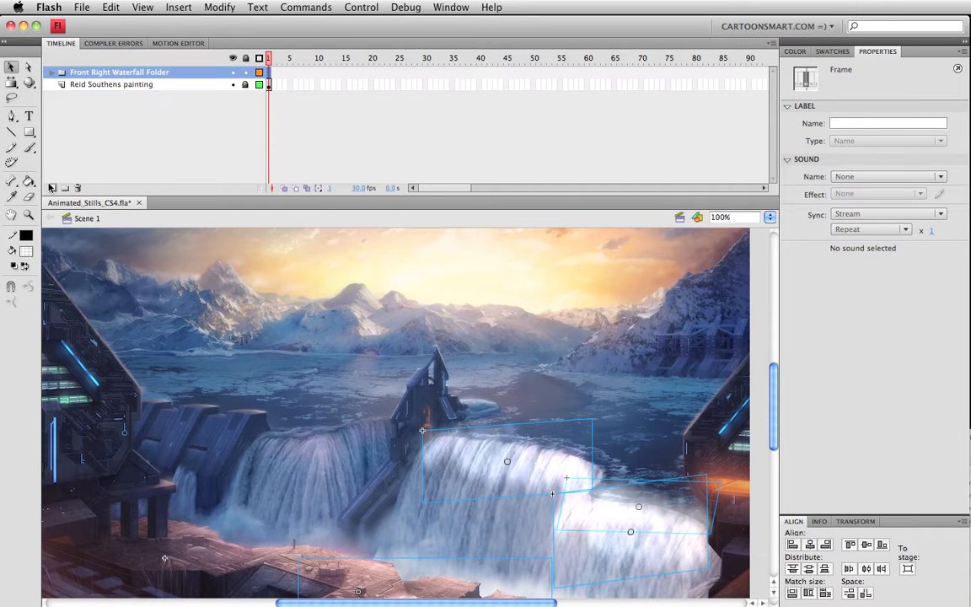
{"action": "key", "text": "super+shift+a"}
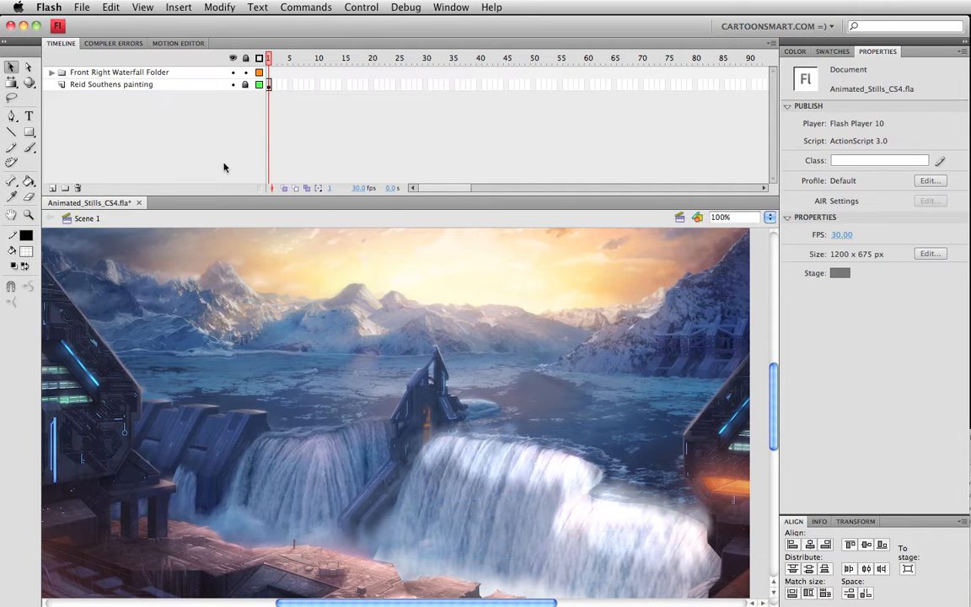
{"action": "left_click", "coordinate": [93, 73]}
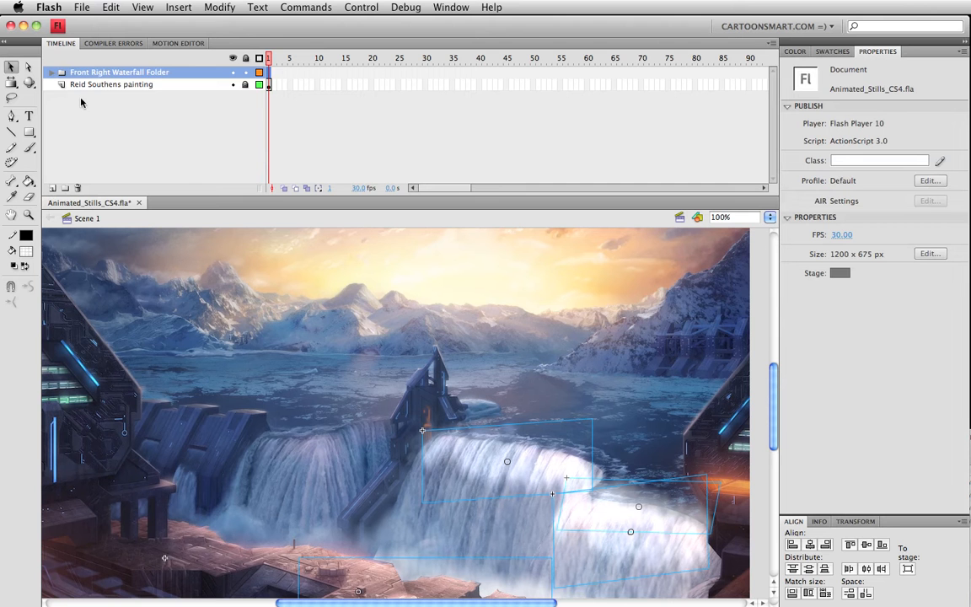
{"action": "left_click", "coordinate": [760, 273]}
{"action": "key", "text": "super+s"}
{"action": "left_click_drag", "start_coordinate": [772, 409], "coordinate": [773, 414]}
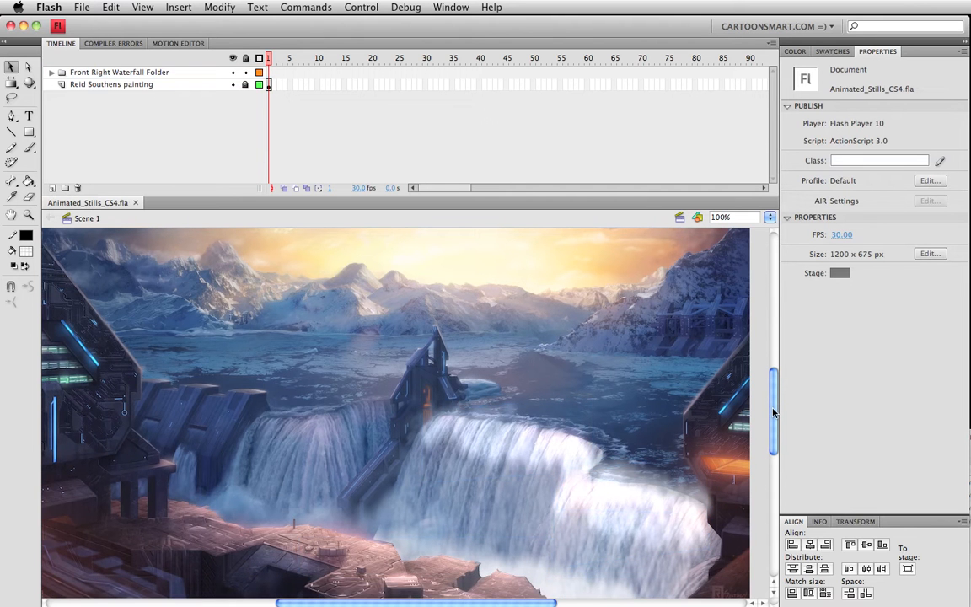